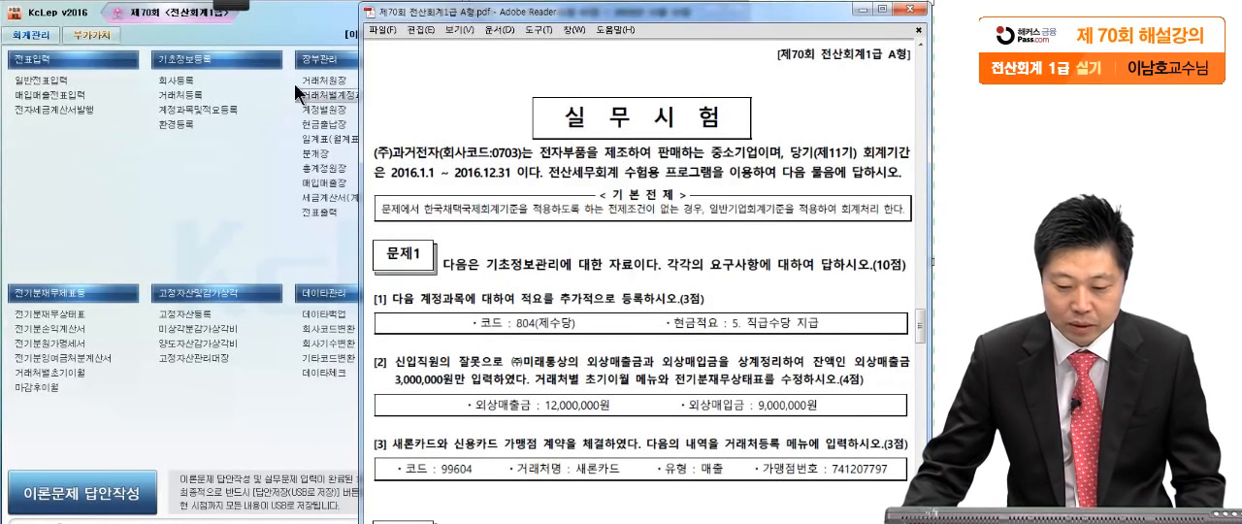
# - Underline the company name and the accounting period in the exam introduction with the screen pen
pyautogui.click(233, 4)
pyautogui.click(143, 20)
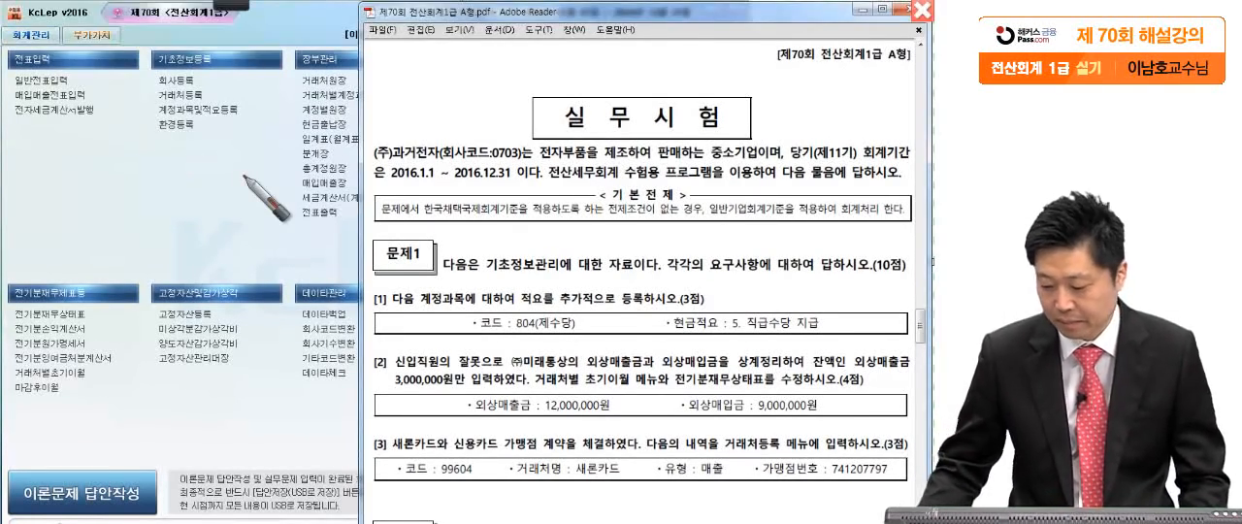
pyautogui.moveTo(367, 158); pyautogui.dragTo(474, 152)
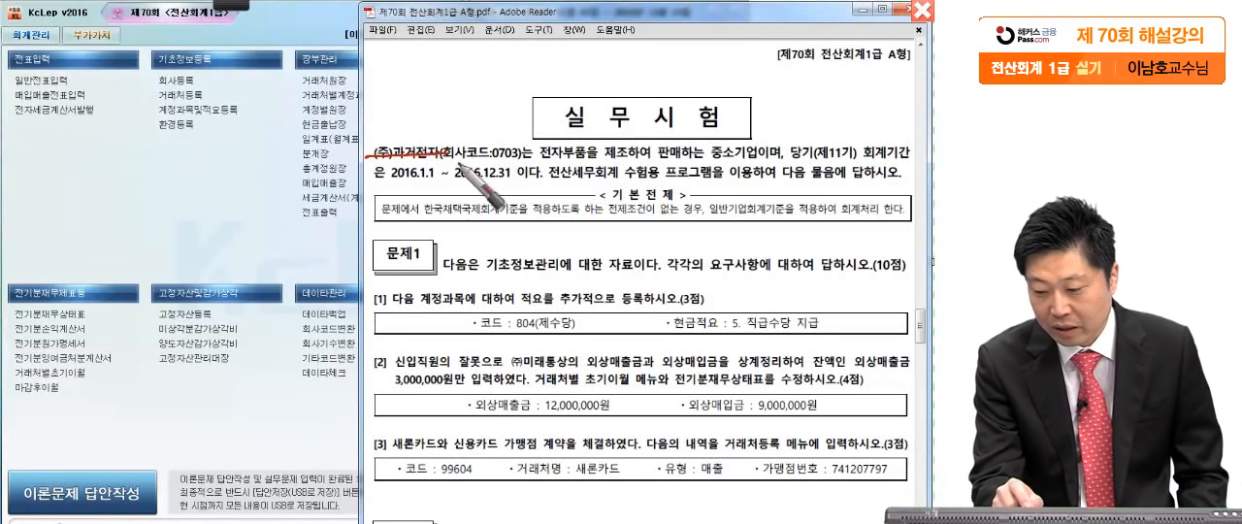
pyautogui.moveTo(392, 183); pyautogui.dragTo(511, 181)
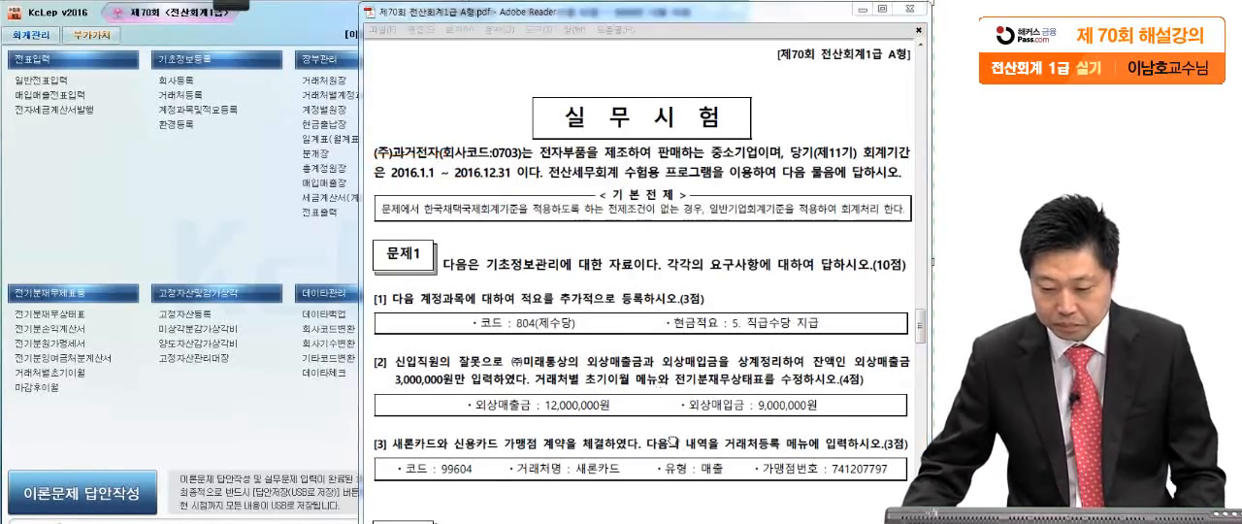
# - Mark question [1] of 문제1 with the screen pen, circling code 804(제수당) and underlining below its cash note
pyautogui.scroll(-4, 669, 268)
pyautogui.scroll(-2, 670, 268)
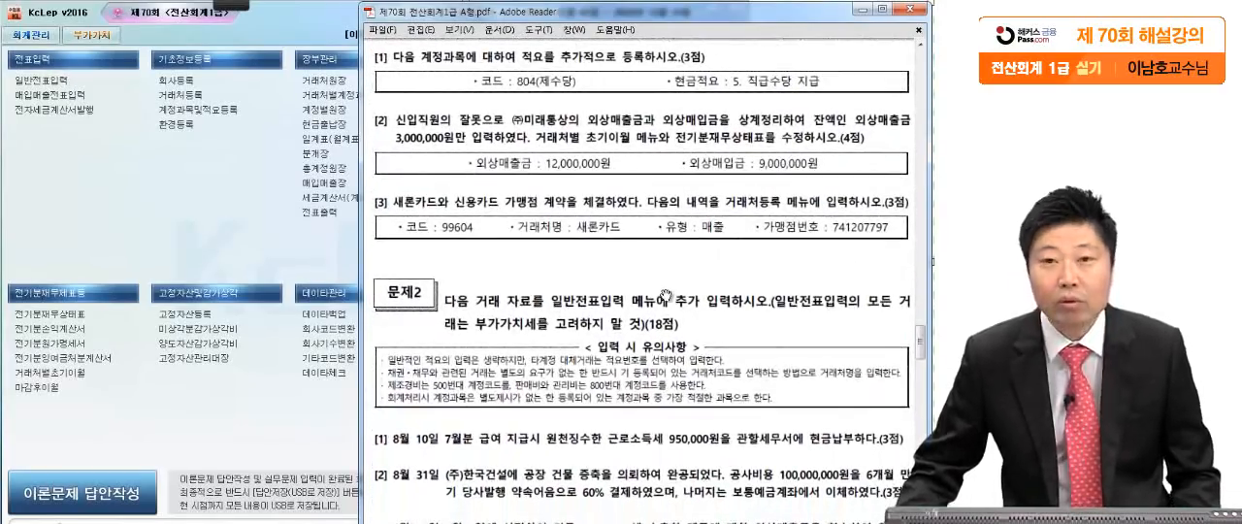
pyautogui.click(234, 8)
pyautogui.click(60, 23)
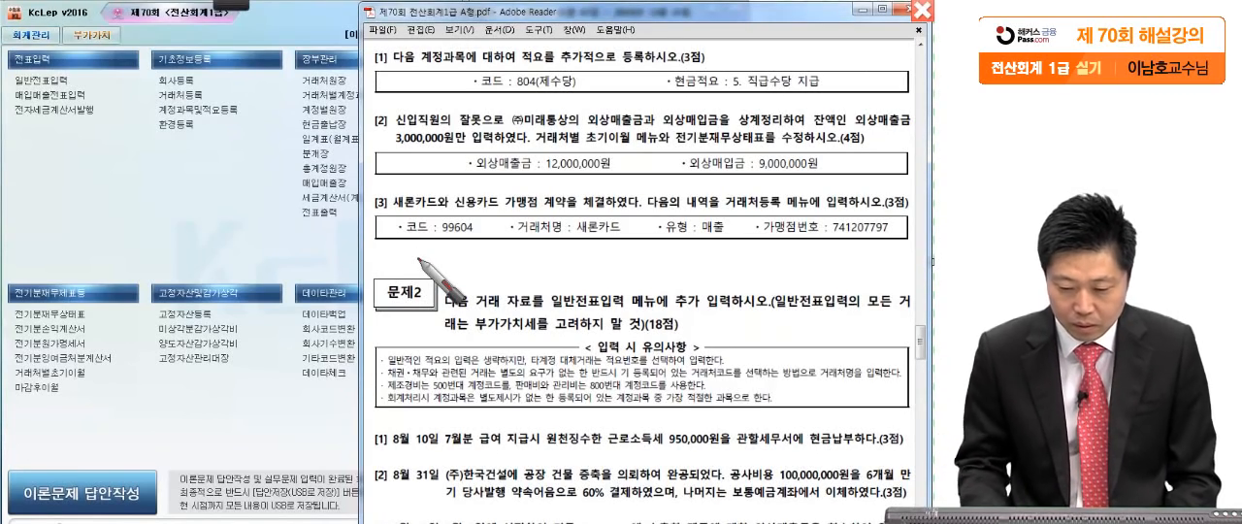
pyautogui.click(534, 66)
pyautogui.click(601, 67)
pyautogui.click(721, 64)
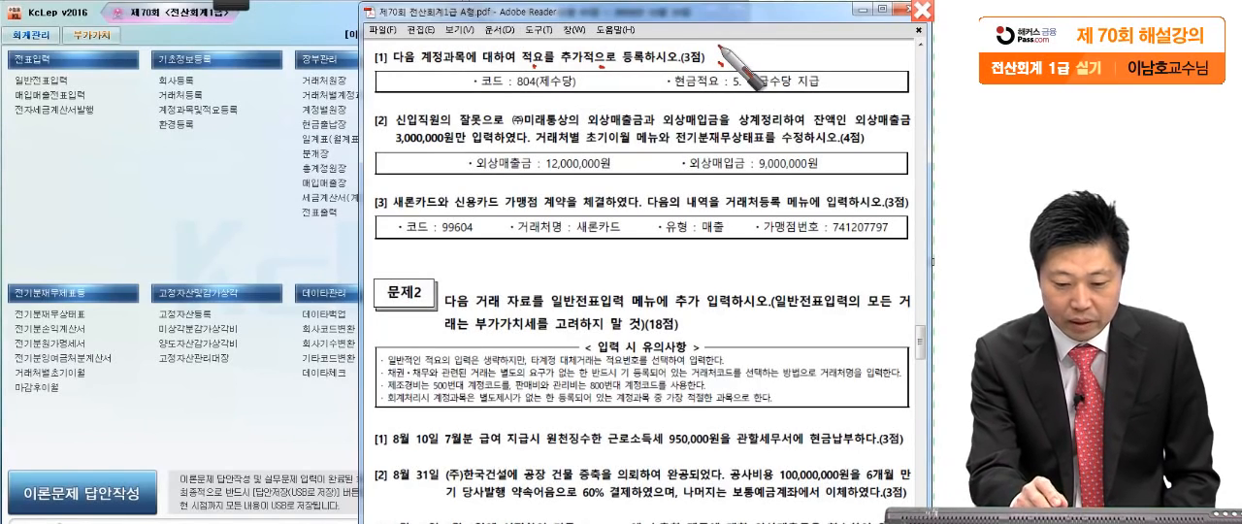
pyautogui.click(253, 121)
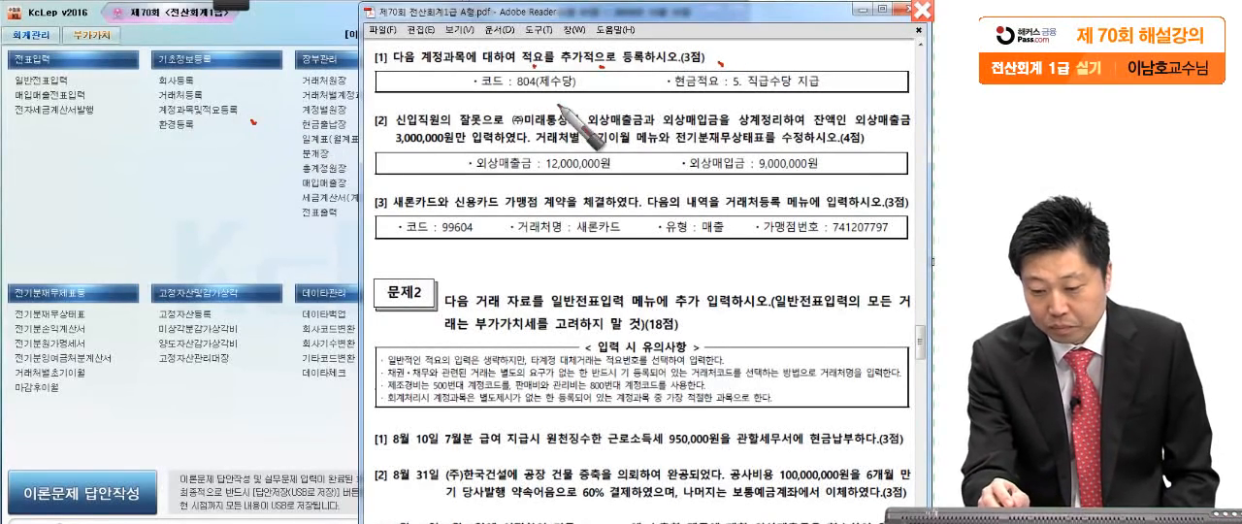
pyautogui.moveTo(586, 85)
pyautogui.mouseDown()
pyautogui.moveTo(503, 88)
pyautogui.moveTo(587, 78)
pyautogui.moveTo(887, 114)
pyautogui.mouseUp()
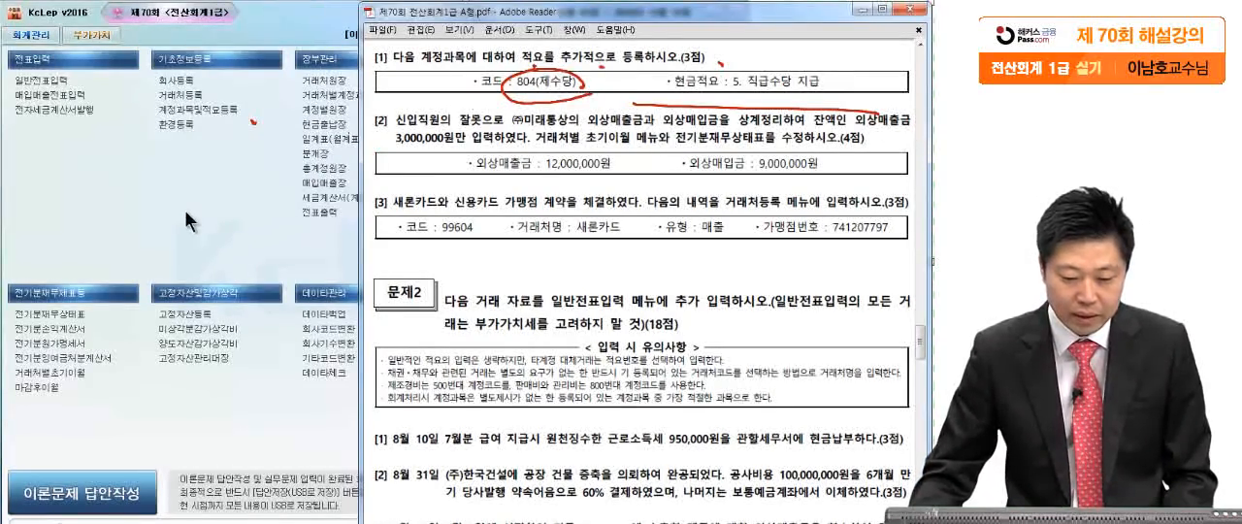
# - Open 계정과목및적요등록 and go to account 804 제수당
pyautogui.click(201, 109)
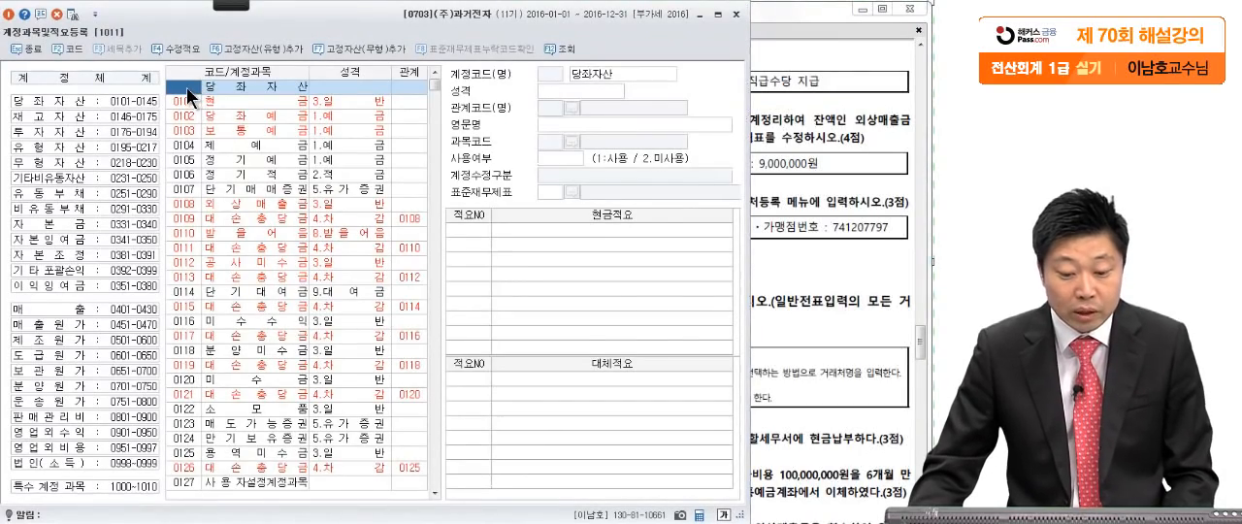
pyautogui.click(831, 164)
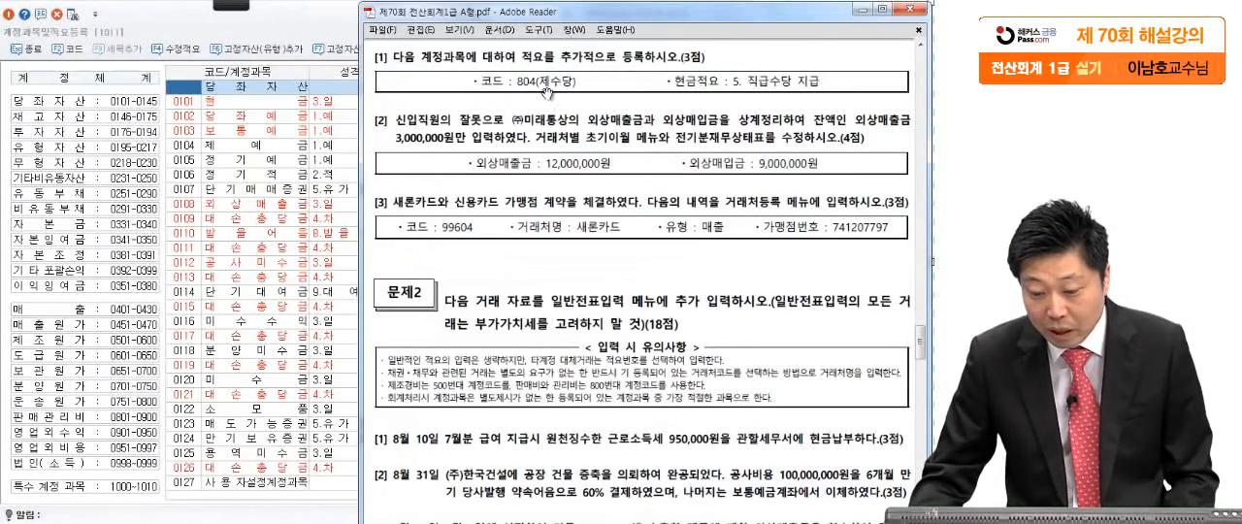
pyautogui.click(189, 84)
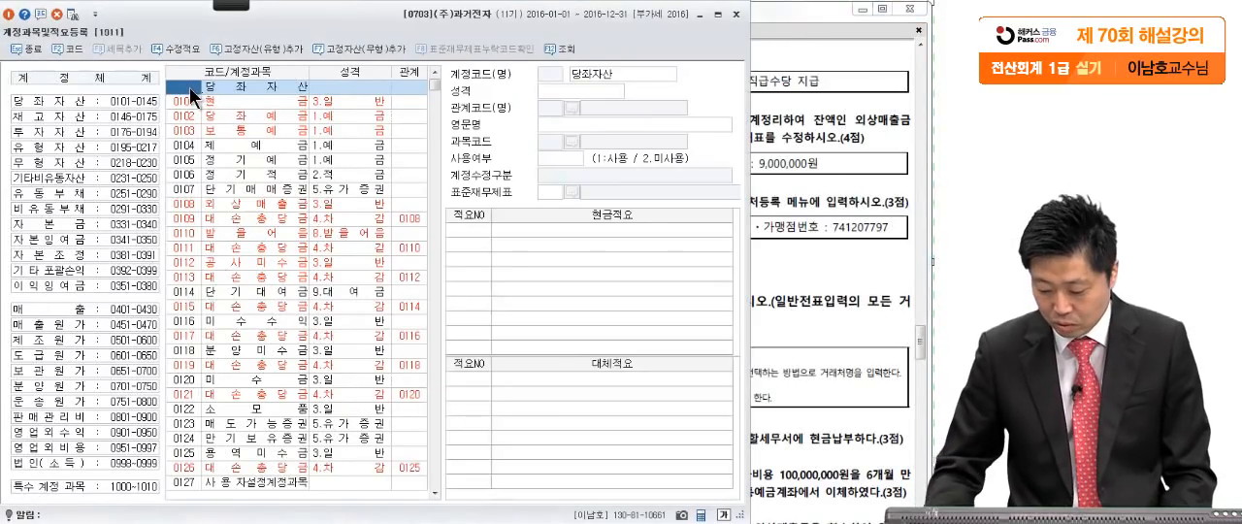
pyautogui.write('804')
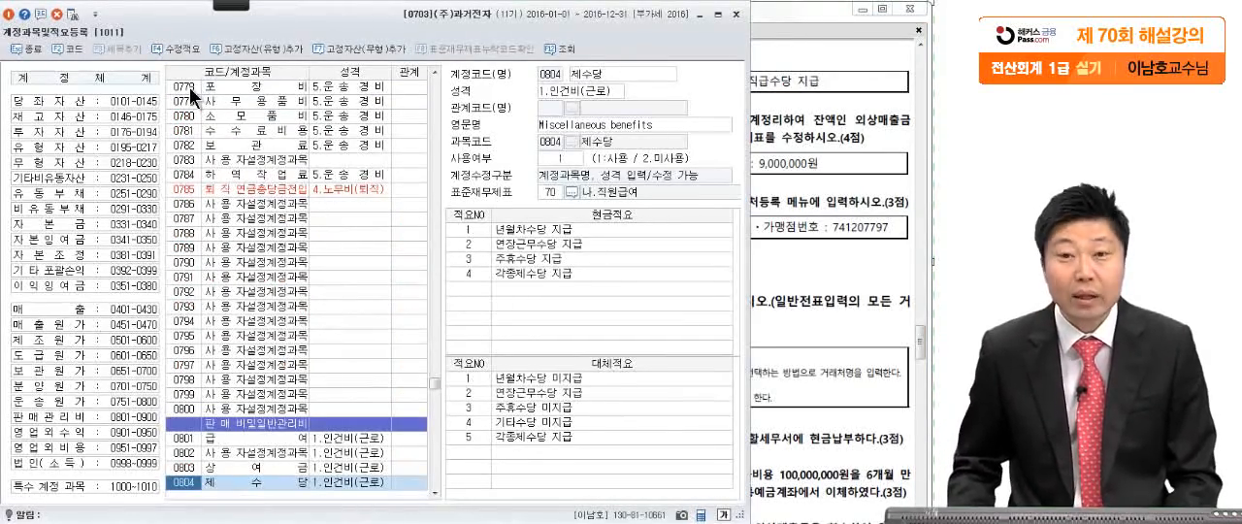
pyautogui.click(222, 490)
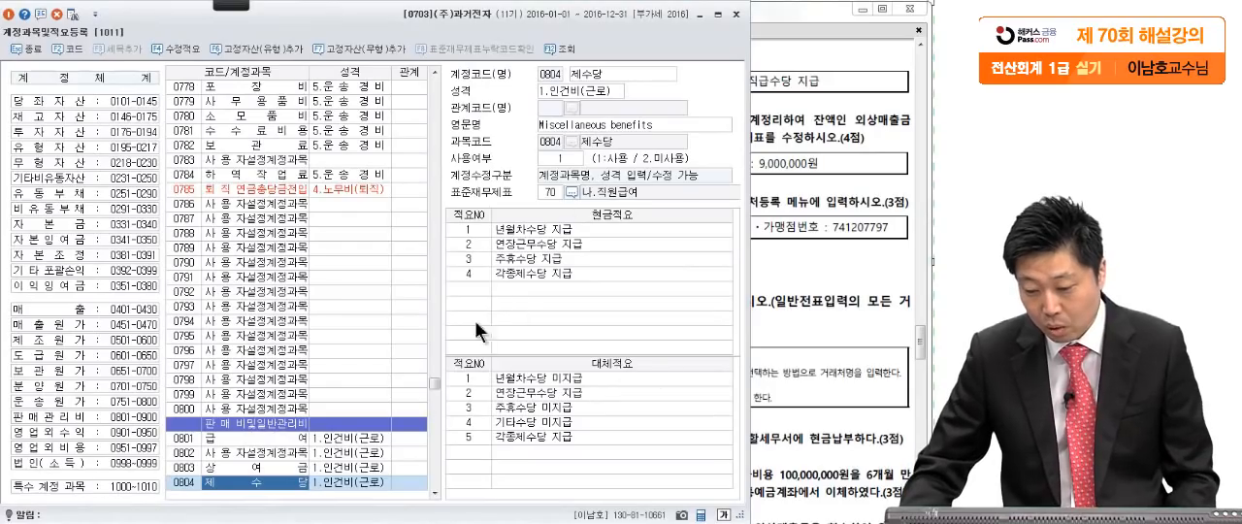
pyautogui.click(829, 191)
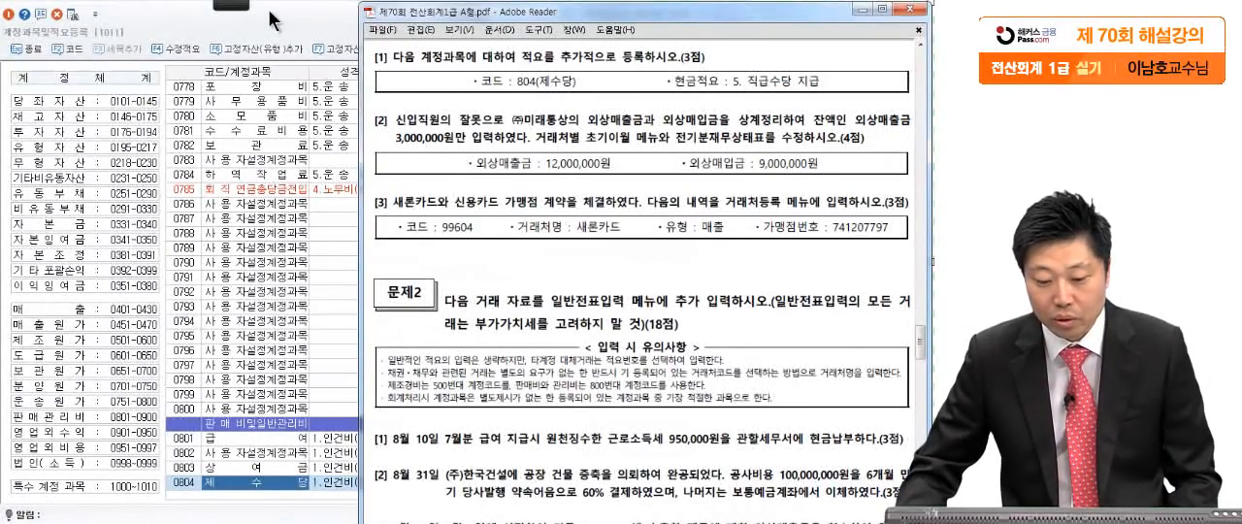
pyautogui.click(273, 479)
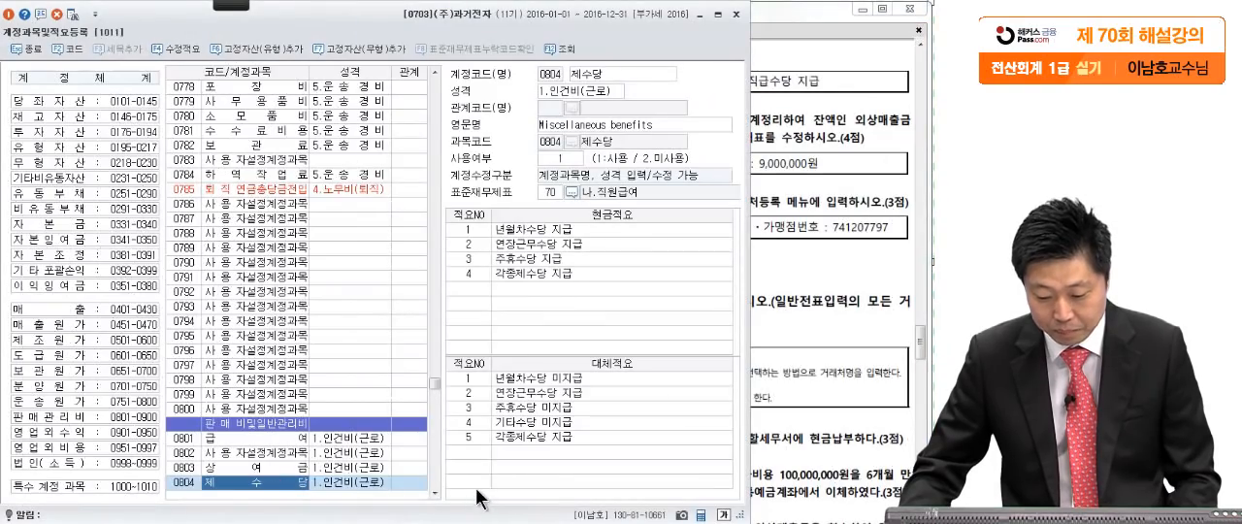
# - Add cash note (현금적요) no. 5 "직급수당 지급" to account 제수당 and close 계정과목및적요등록
pyautogui.click(475, 287)
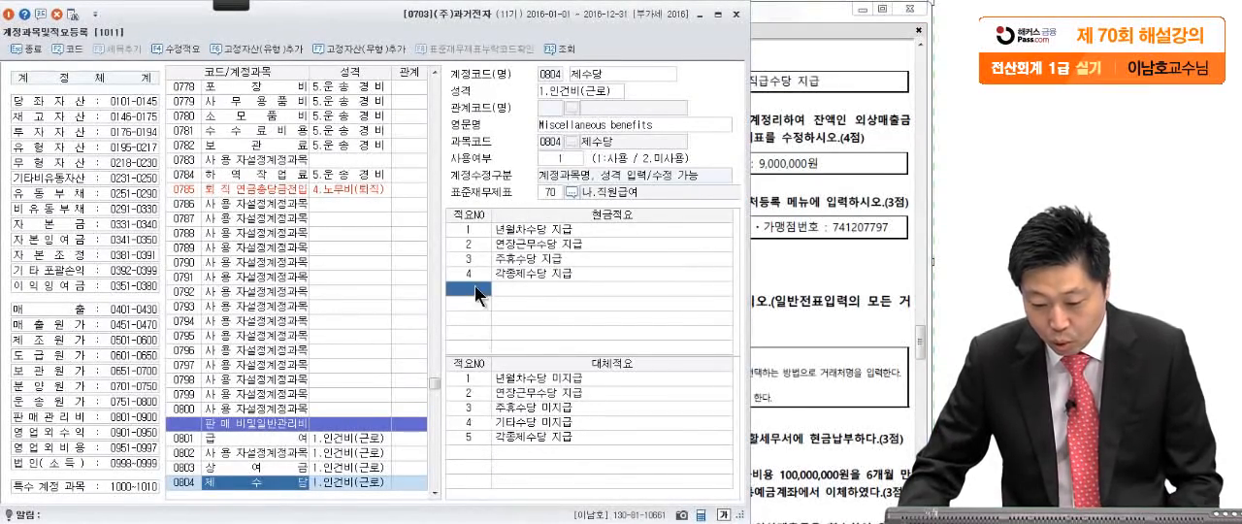
pyautogui.write('5')
pyautogui.press('Return')
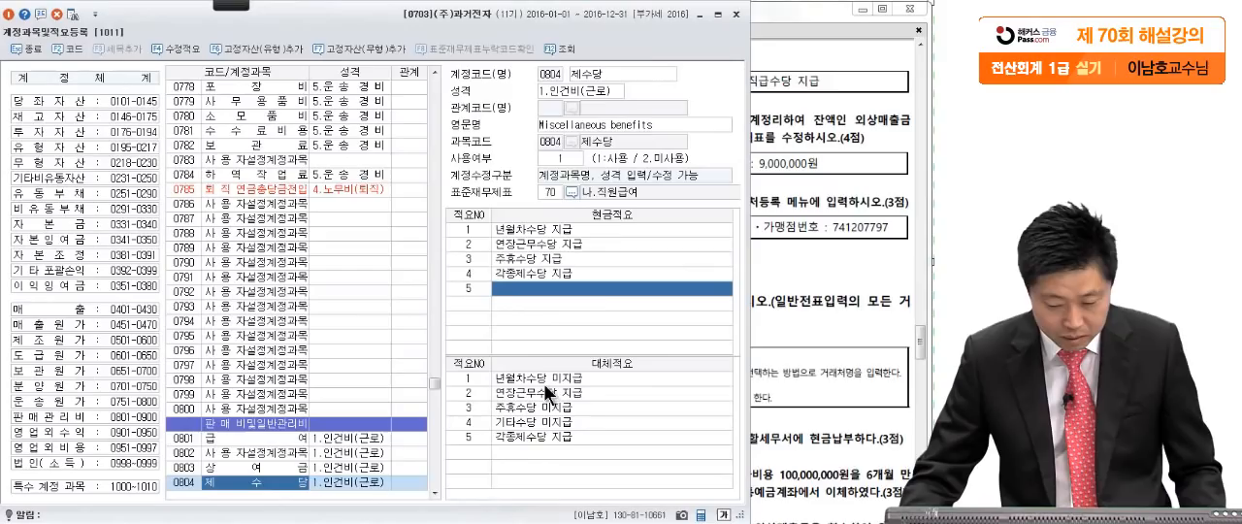
pyautogui.click(822, 191)
pyautogui.click(260, 24)
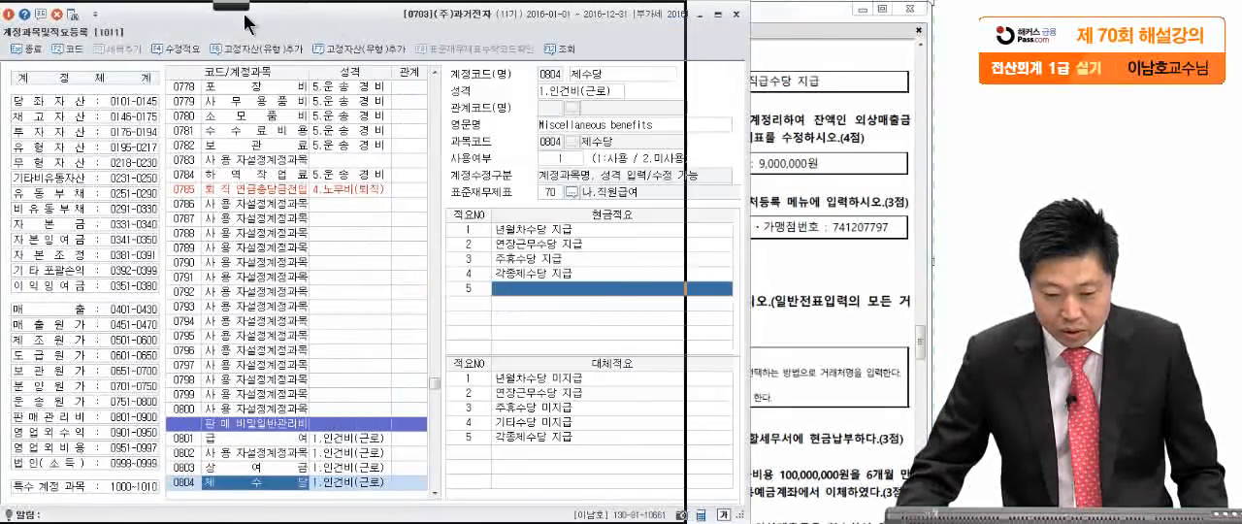
pyautogui.moveTo(260, 23); pyautogui.dragTo(134, 27)
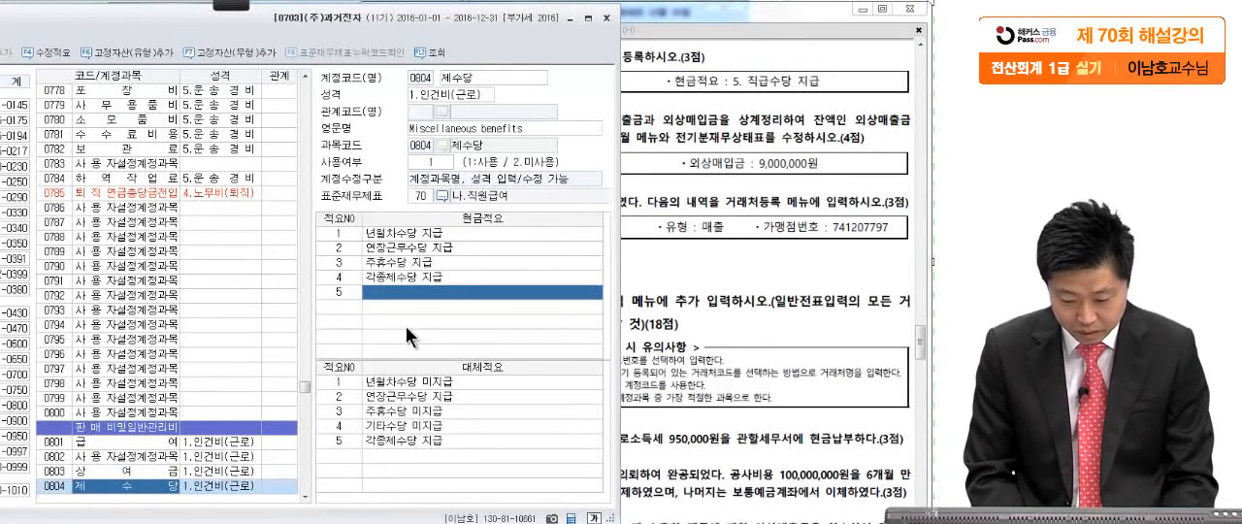
pyautogui.write('직급')
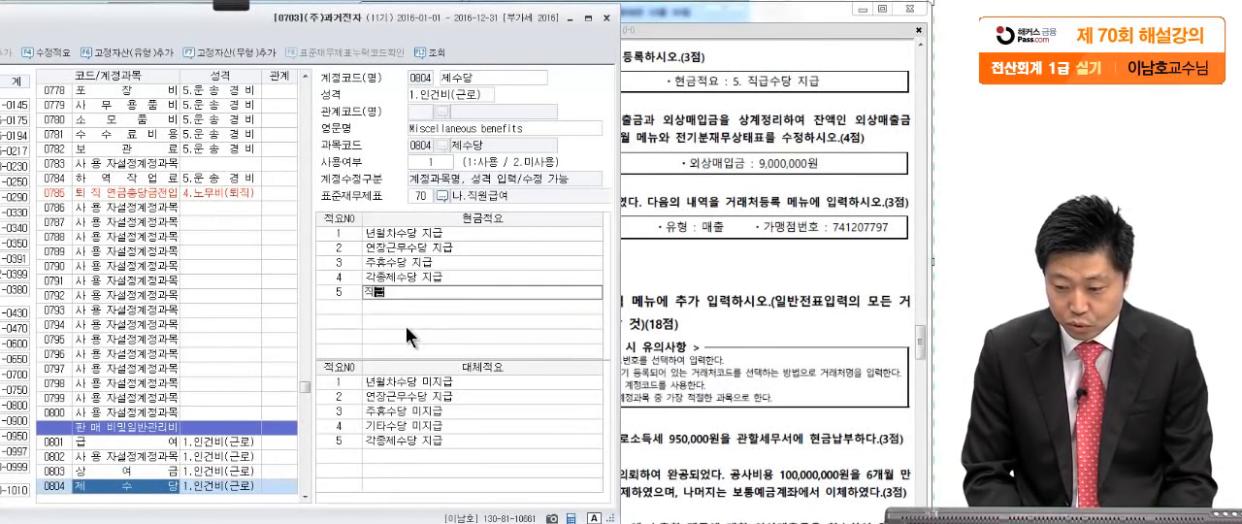
pyautogui.write('수당 지급')
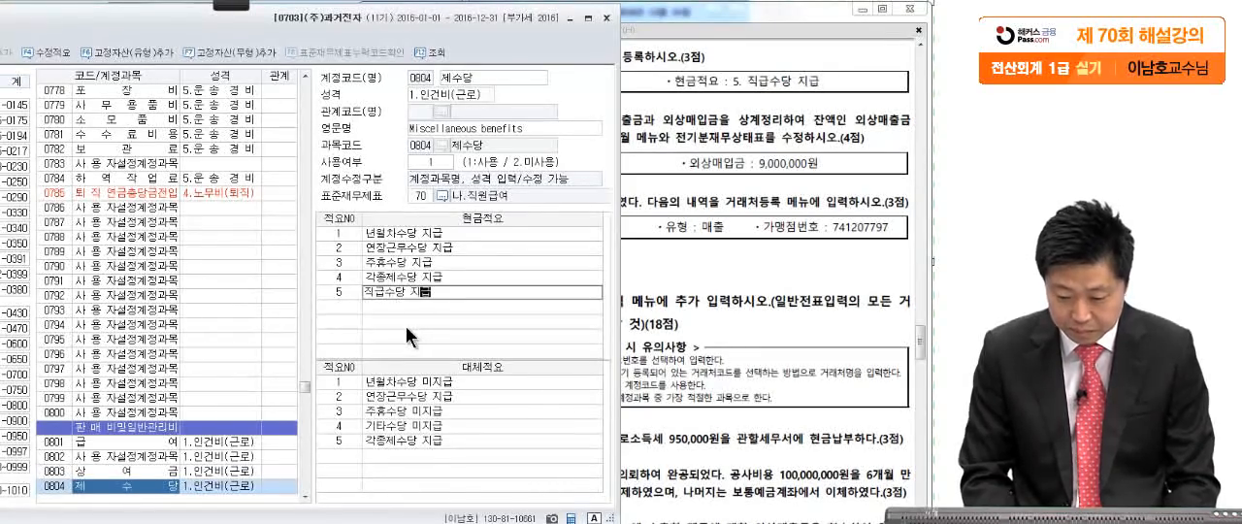
pyautogui.press('Return')
pyautogui.moveTo(509, 29); pyautogui.dragTo(673, 28)
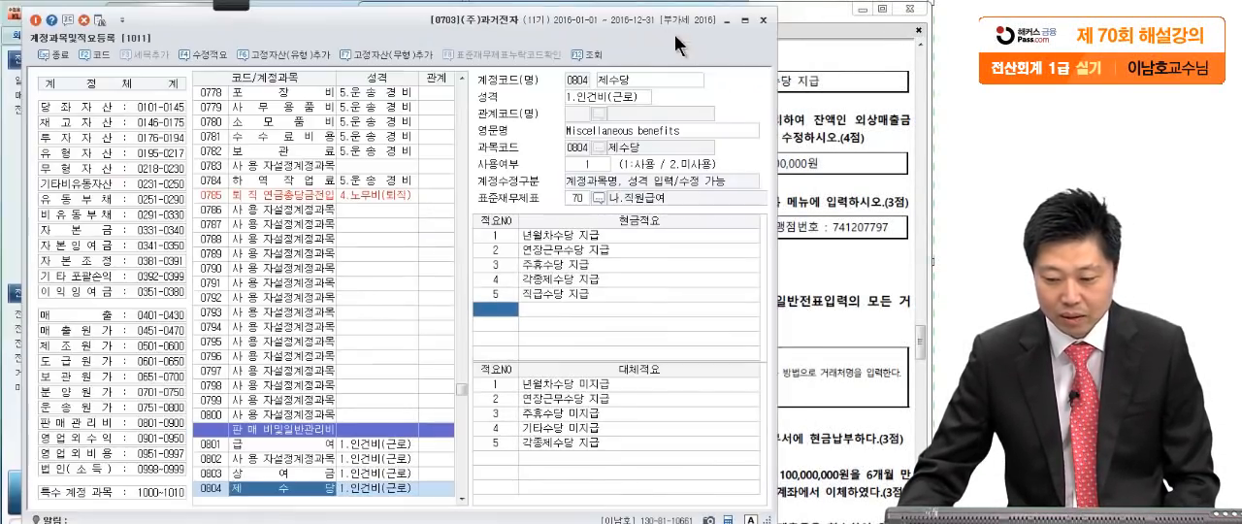
pyautogui.click(768, 18)
# - Circle the menu names 거래처별 초기이월 and 전기분재무상태표 in question [2] with the screen pen
pyautogui.scroll(-3, 771, 185)
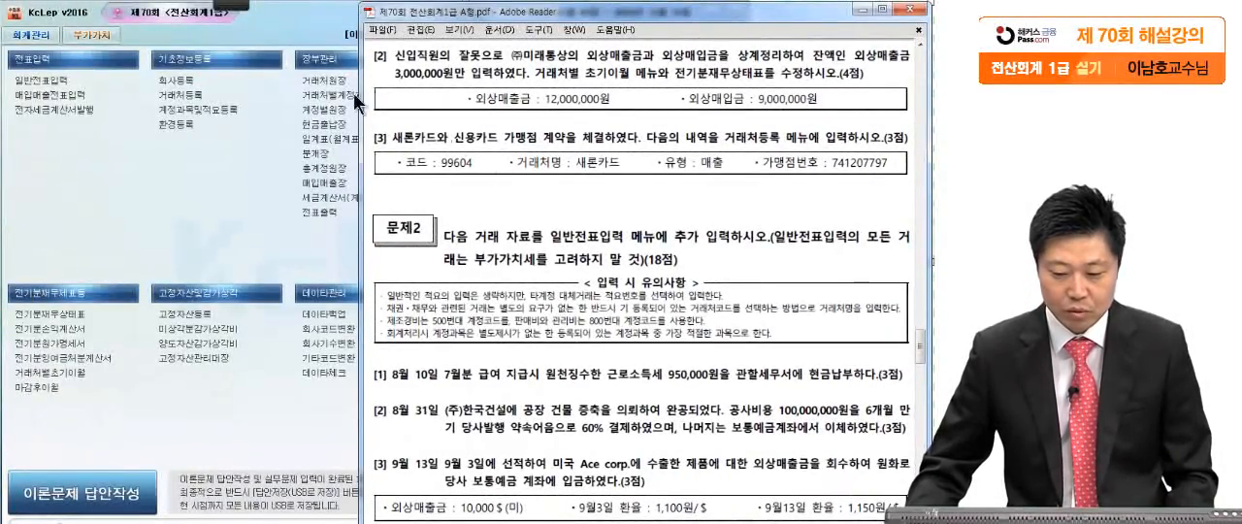
pyautogui.click(234, 5)
pyautogui.click(22, 17)
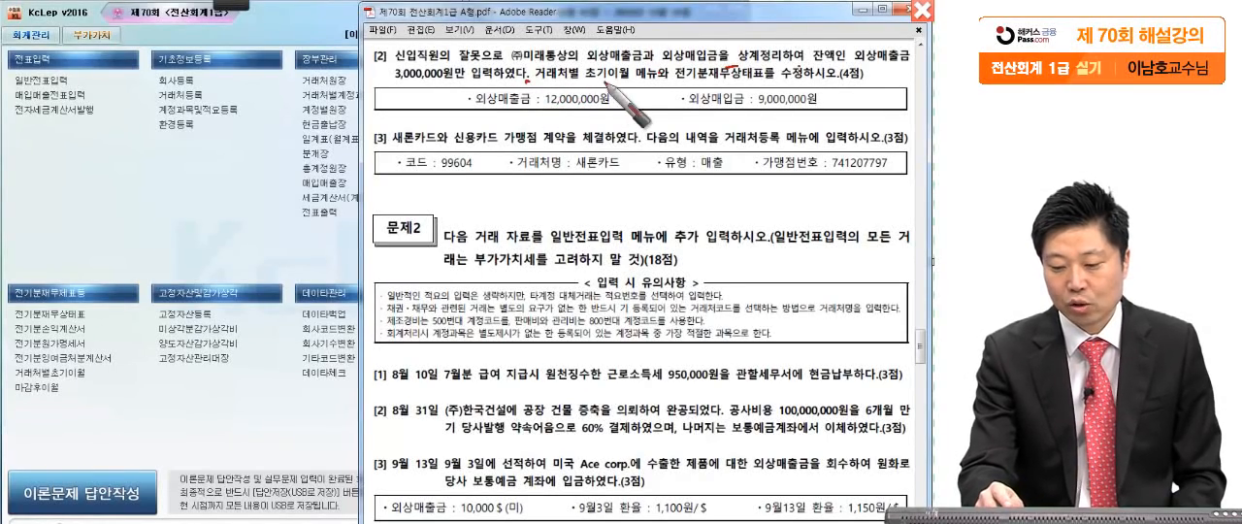
pyautogui.moveTo(638, 89)
pyautogui.mouseDown()
pyautogui.moveTo(528, 60)
pyautogui.moveTo(642, 90)
pyautogui.mouseUp()
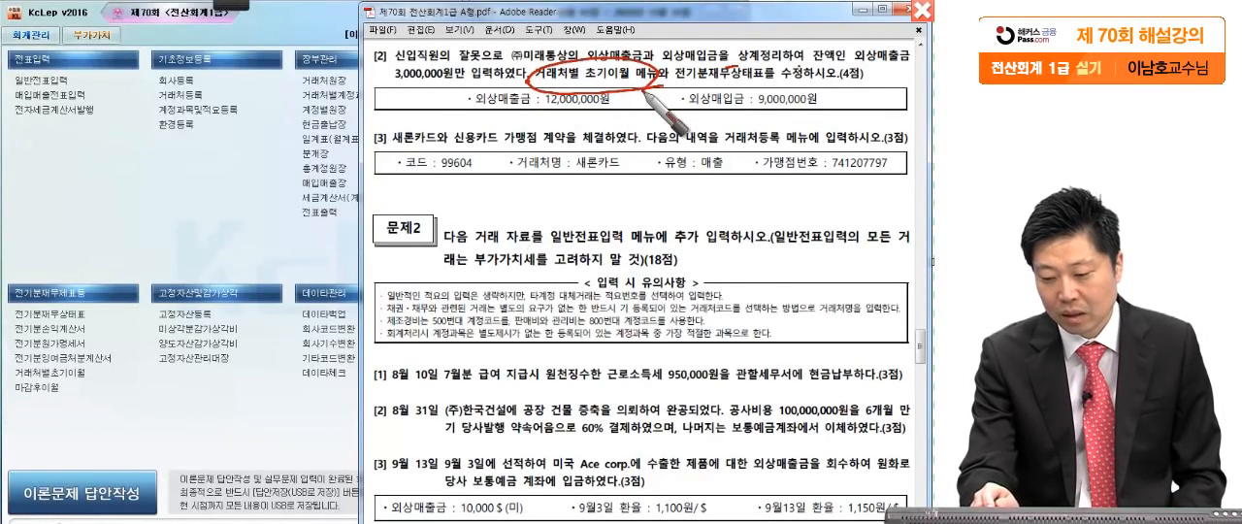
pyautogui.moveTo(760, 70)
pyautogui.mouseDown()
pyautogui.moveTo(749, 85)
pyautogui.moveTo(670, 70)
pyautogui.moveTo(759, 84)
pyautogui.mouseUp()
pyautogui.moveTo(628, 84); pyautogui.dragTo(663, 75)
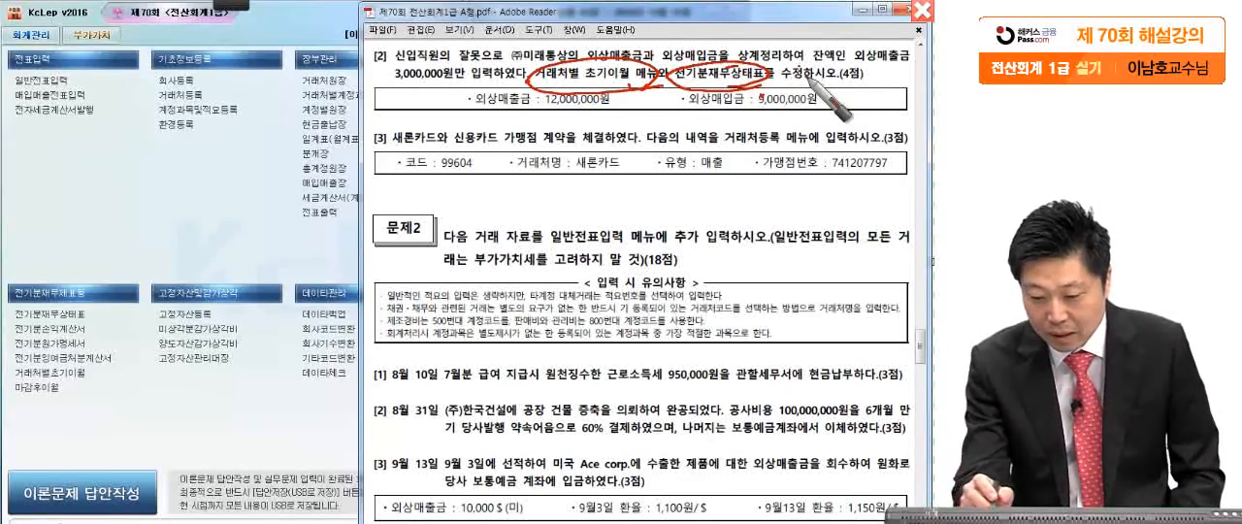
# - Underline the 외상매출금 and 외상매입금 amounts in question [2], circle 외상매출금, and leave the screen pen
pyautogui.moveTo(525, 110); pyautogui.dragTo(638, 114)
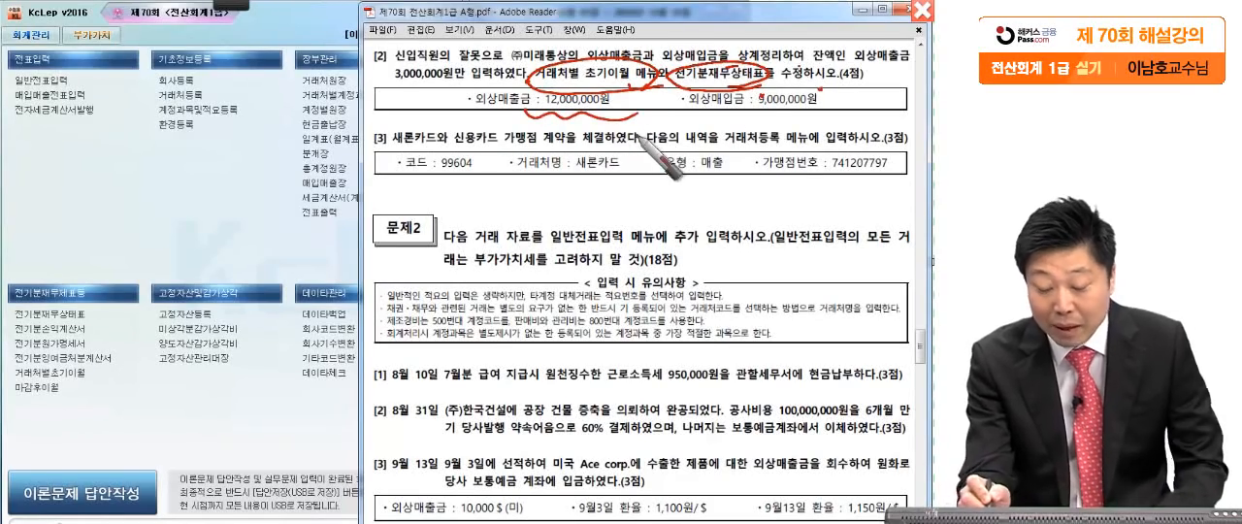
pyautogui.moveTo(779, 113); pyautogui.dragTo(856, 124)
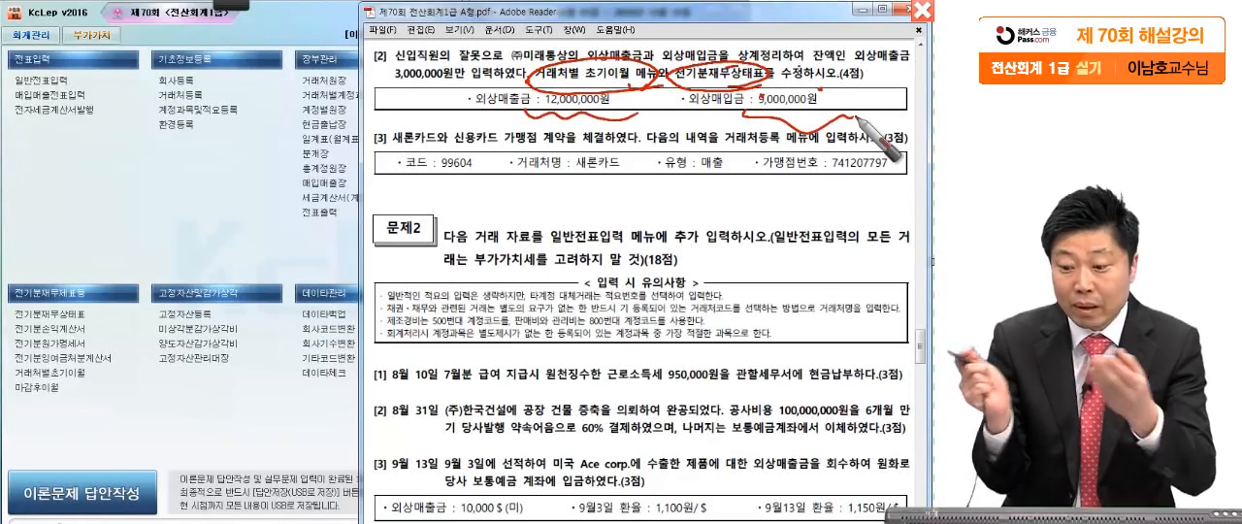
pyautogui.moveTo(497, 111); pyautogui.dragTo(511, 111)
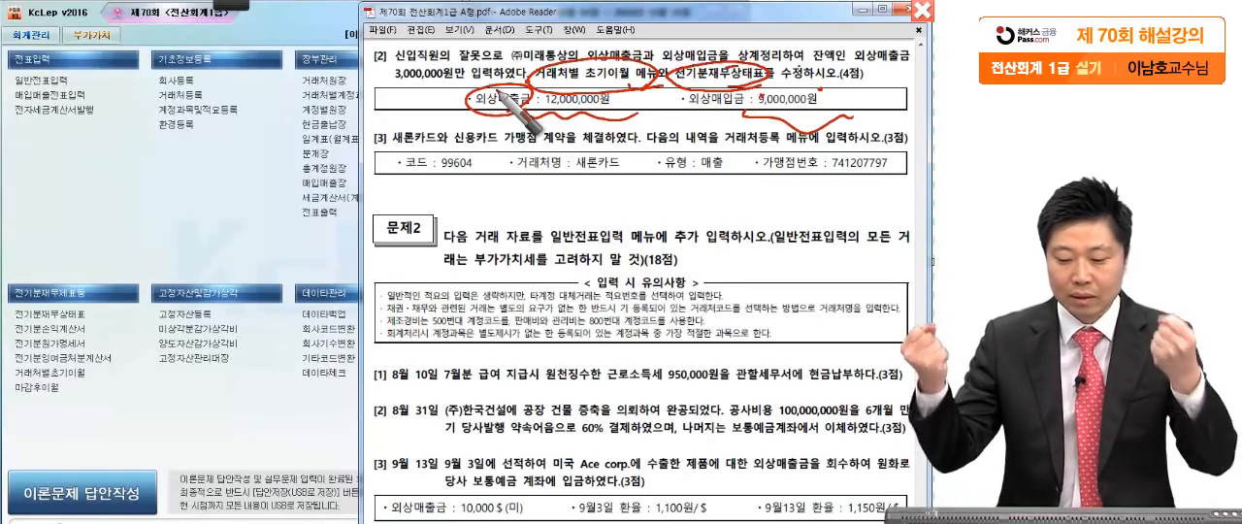
pyautogui.press('Escape')
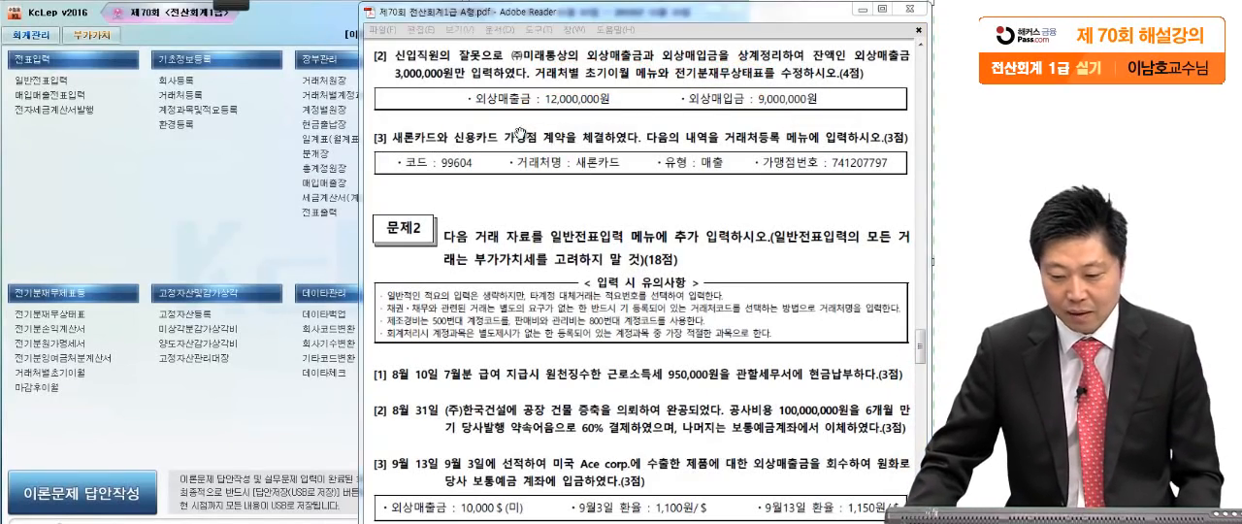
# - Open 거래처별초기이월 and select the 외상매출금 account (0108) to show its customer balances
pyautogui.click(586, 89)
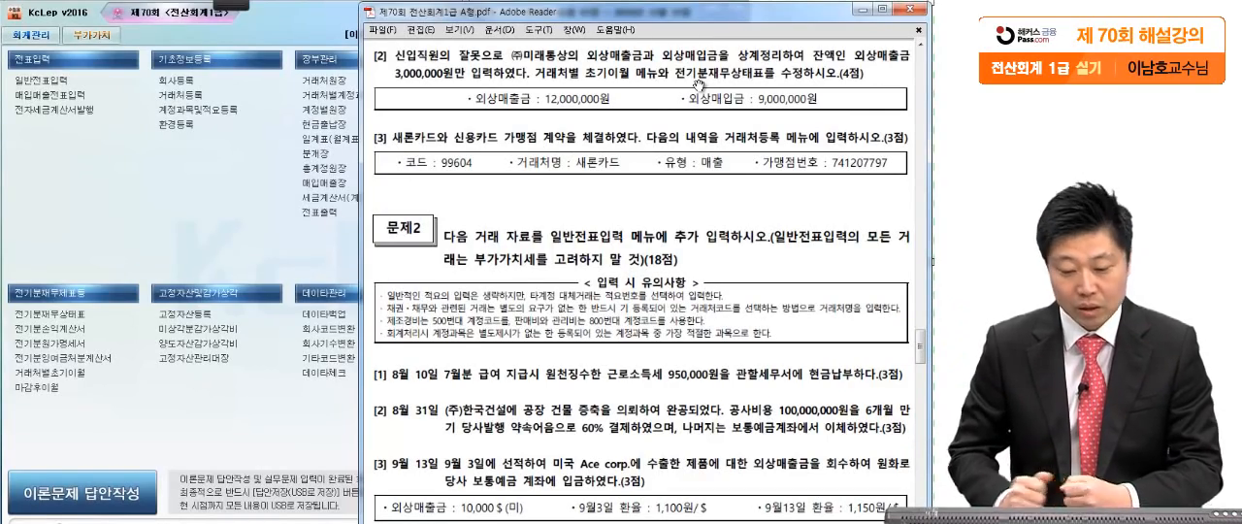
pyautogui.click(162, 251)
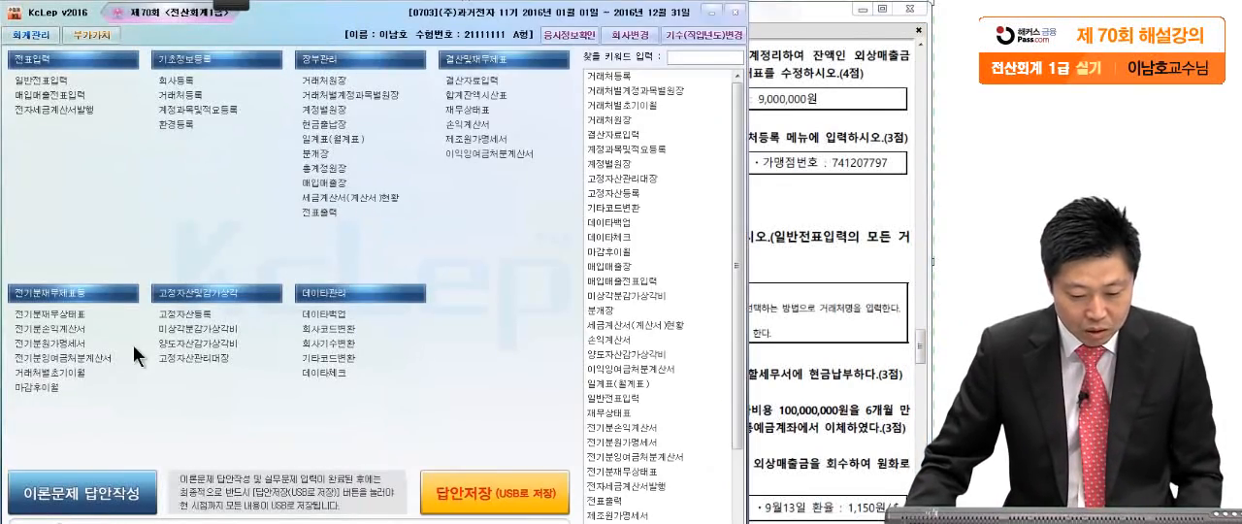
pyautogui.click(77, 373)
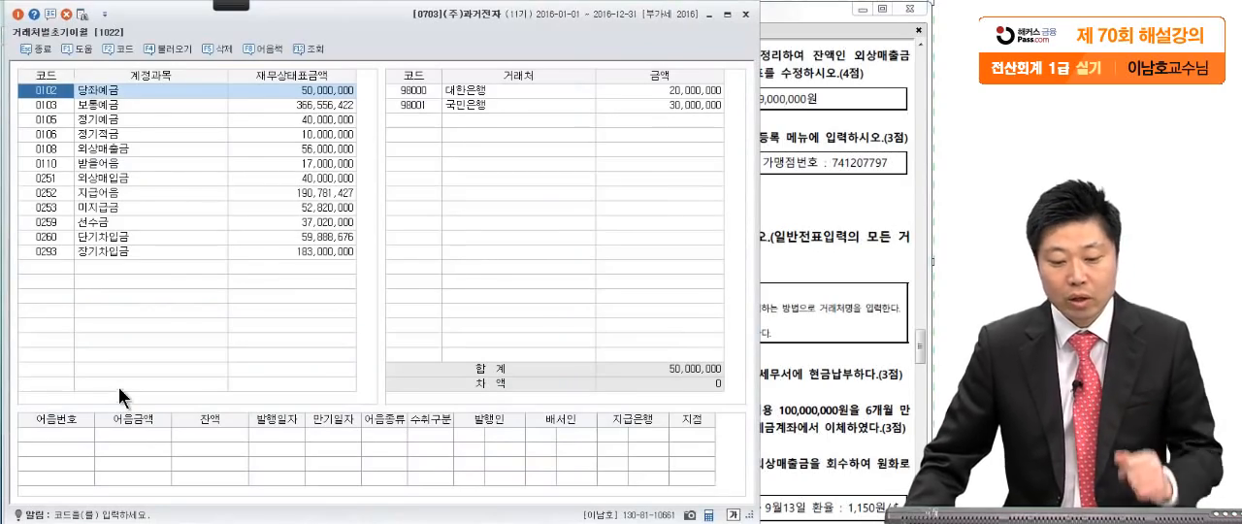
pyautogui.click(807, 223)
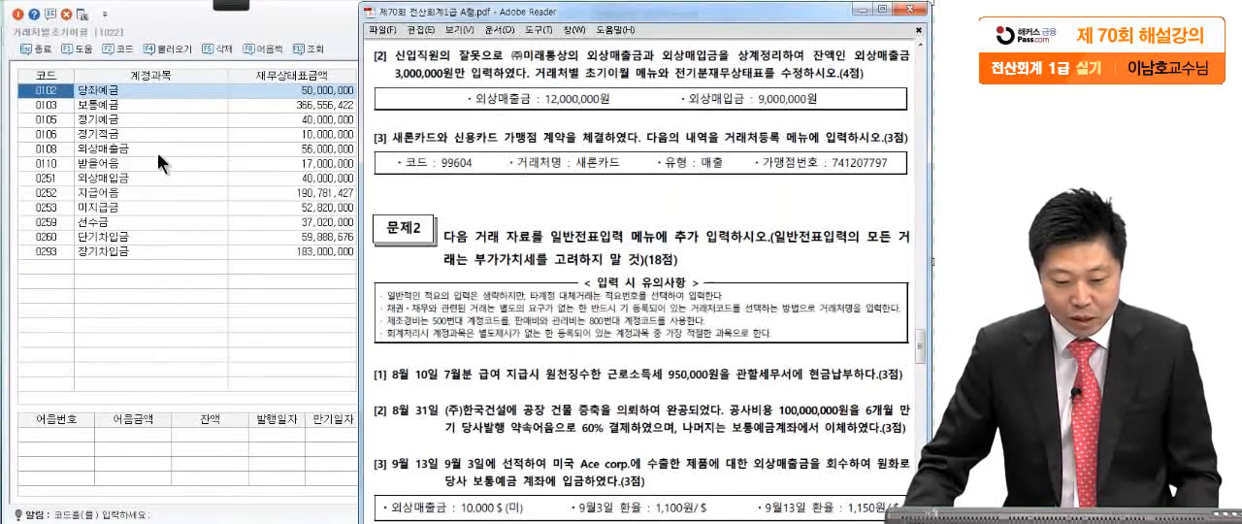
pyautogui.click(143, 144)
pyautogui.click(289, 148)
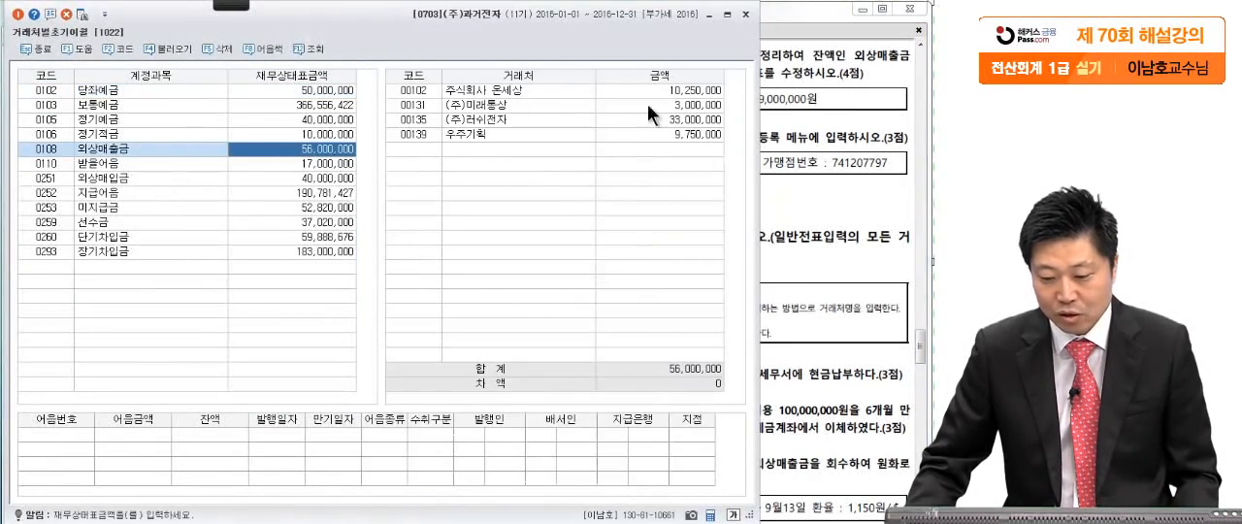
# - Set the 외상매출금 opening balance of (주)미래통상 to 12,000,000 as given in question [2]
pyautogui.click(833, 152)
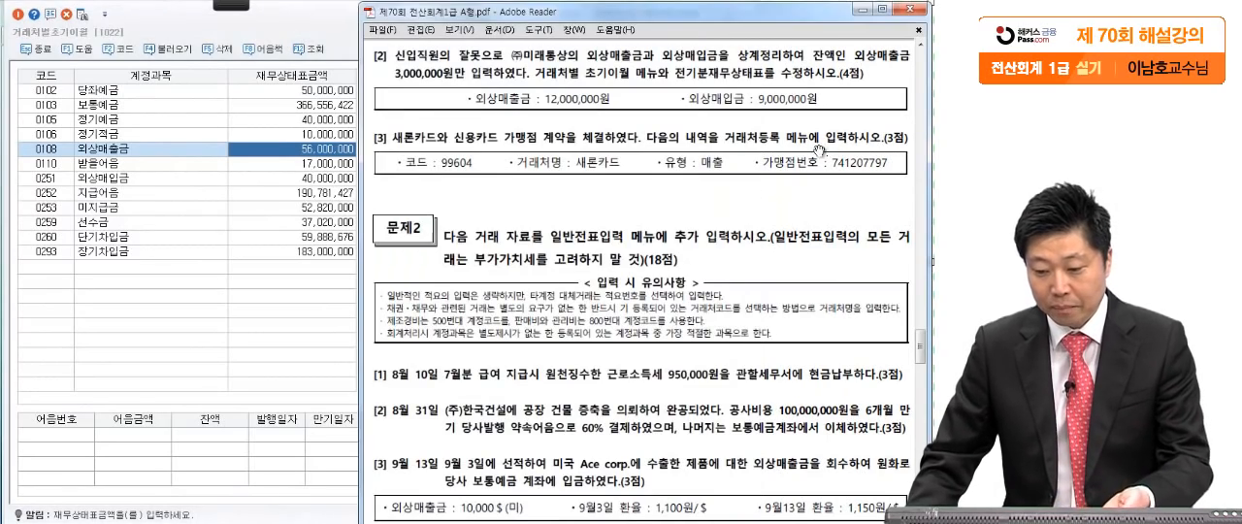
pyautogui.click(348, 148)
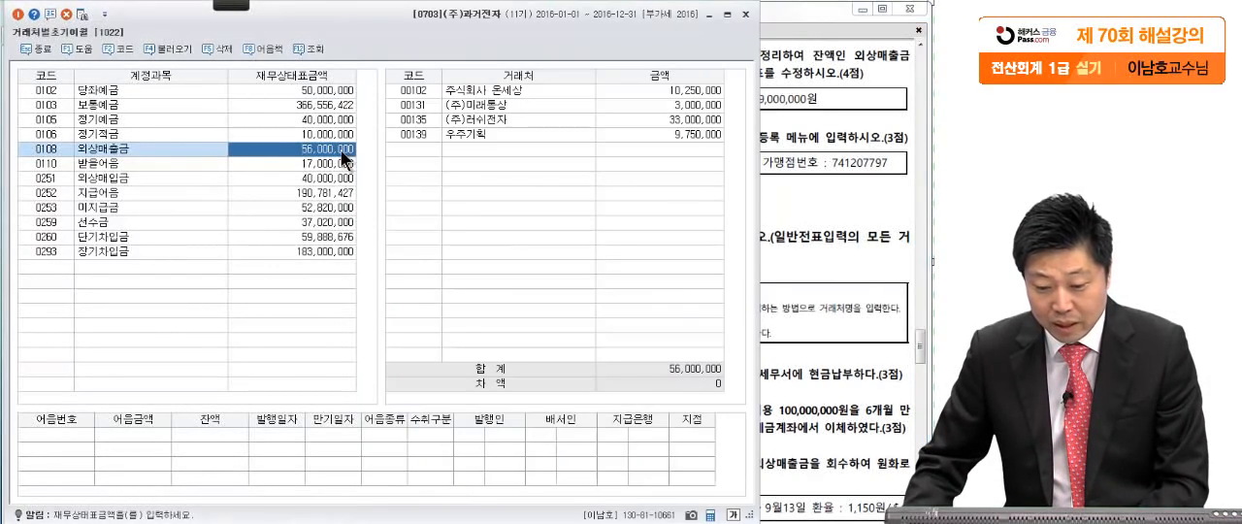
pyautogui.click(665, 106)
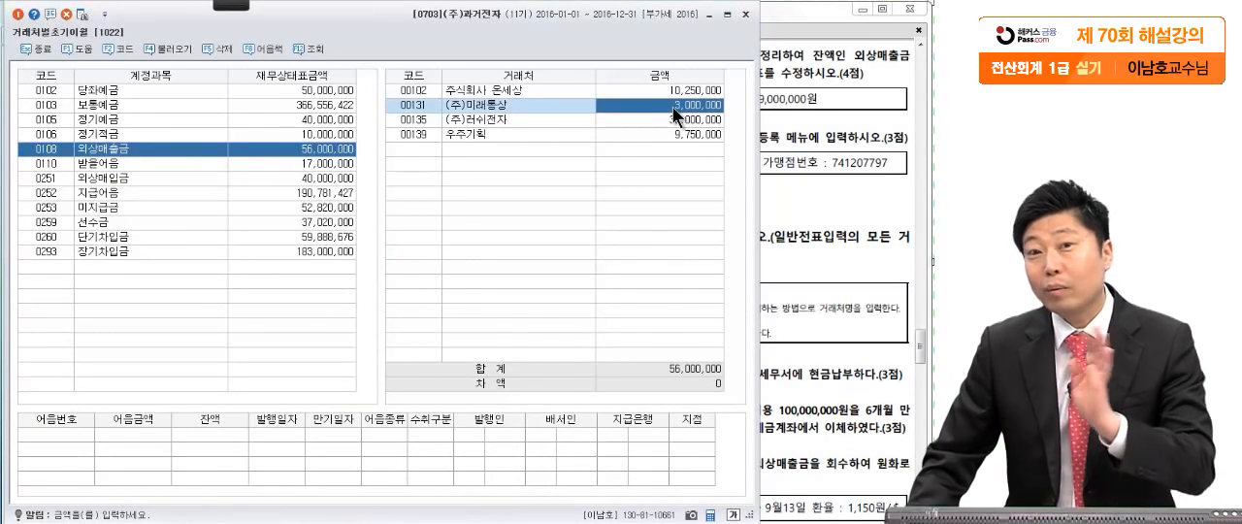
pyautogui.click(852, 173)
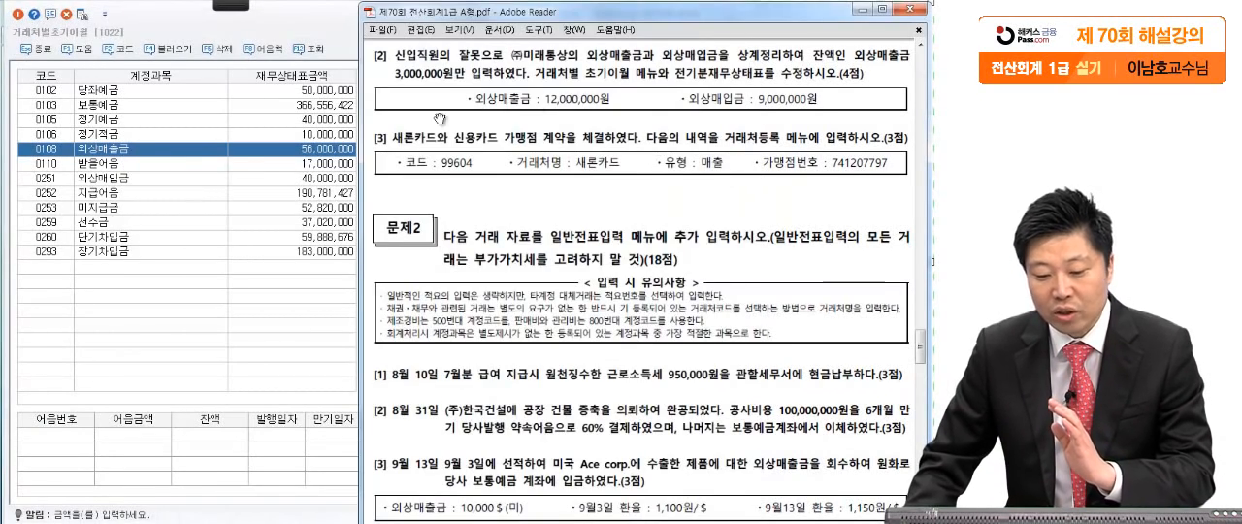
pyautogui.click(277, 151)
pyautogui.click(666, 106)
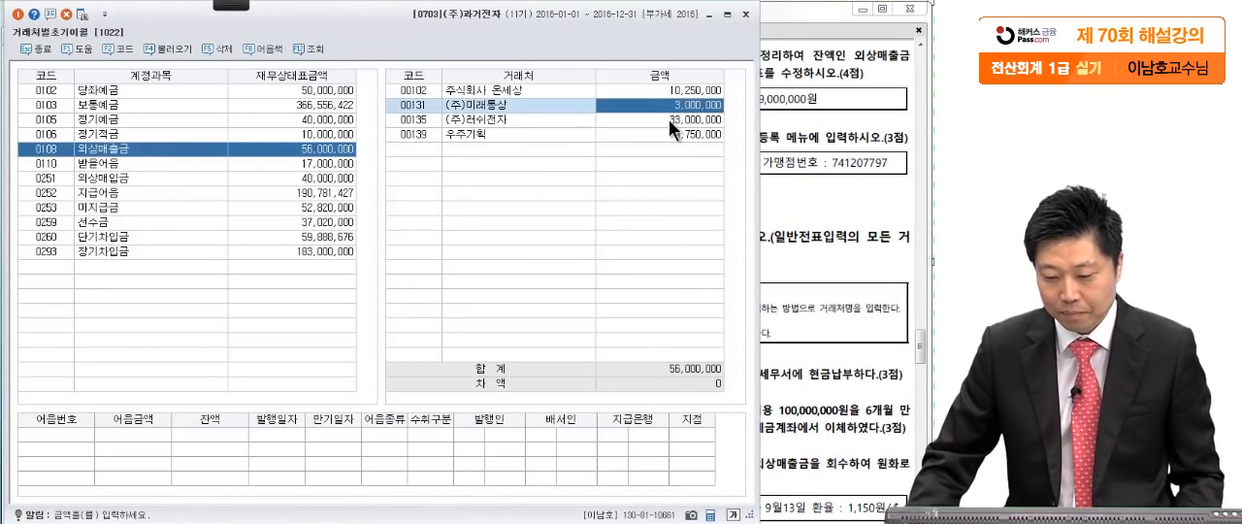
pyautogui.write('12,00')
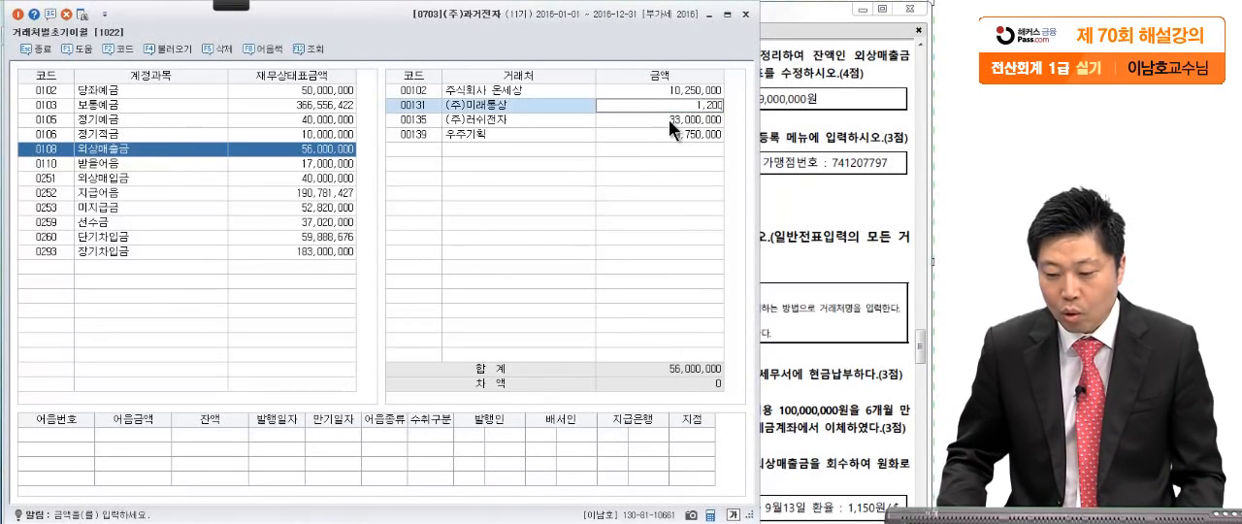
pyautogui.write('0,000')
pyautogui.press('Return')
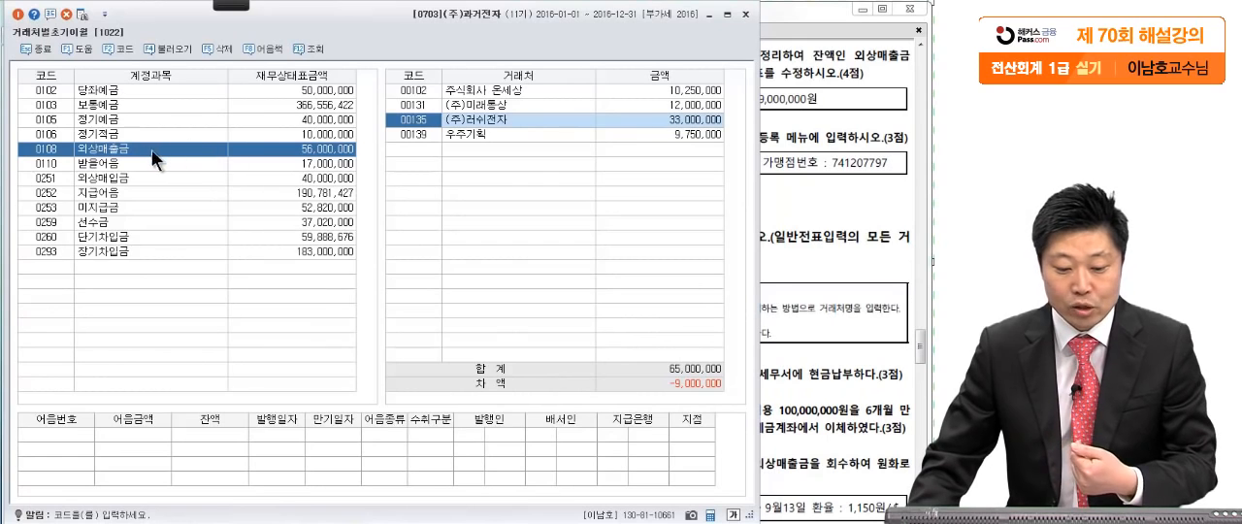
pyautogui.click(306, 152)
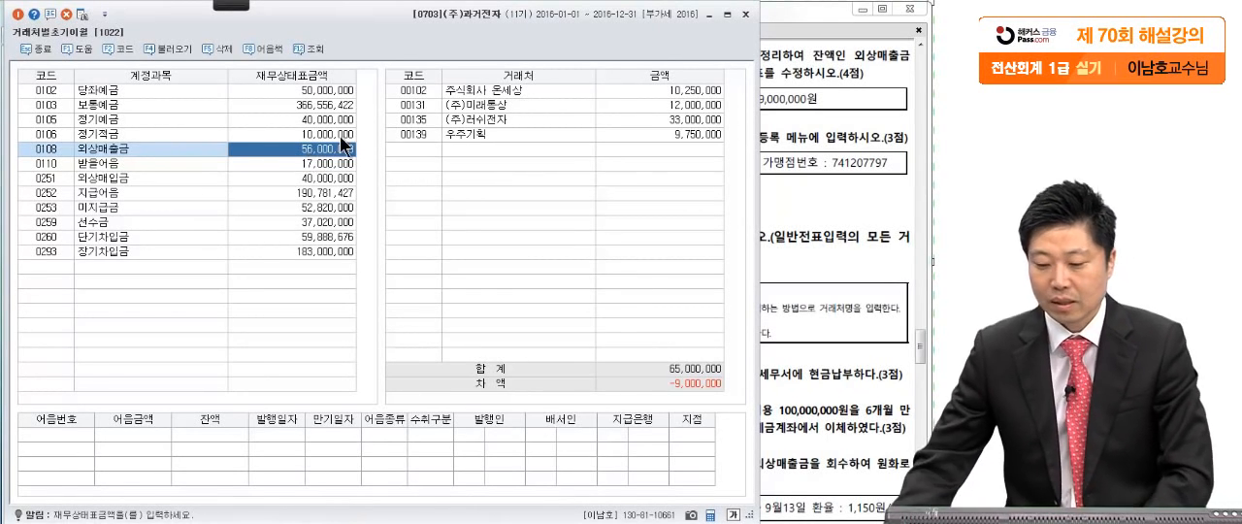
# - Select the 외상매입금 account (0251) and add (주)미래통상 below (주)캐스터, looking the customer up with "미래"
pyautogui.click(832, 324)
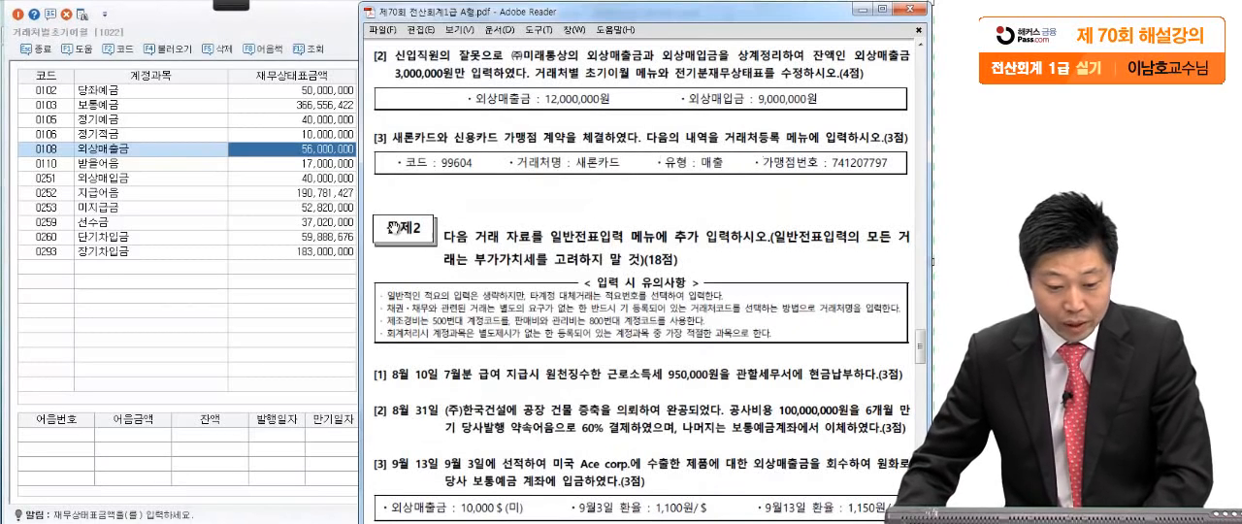
pyautogui.click(94, 183)
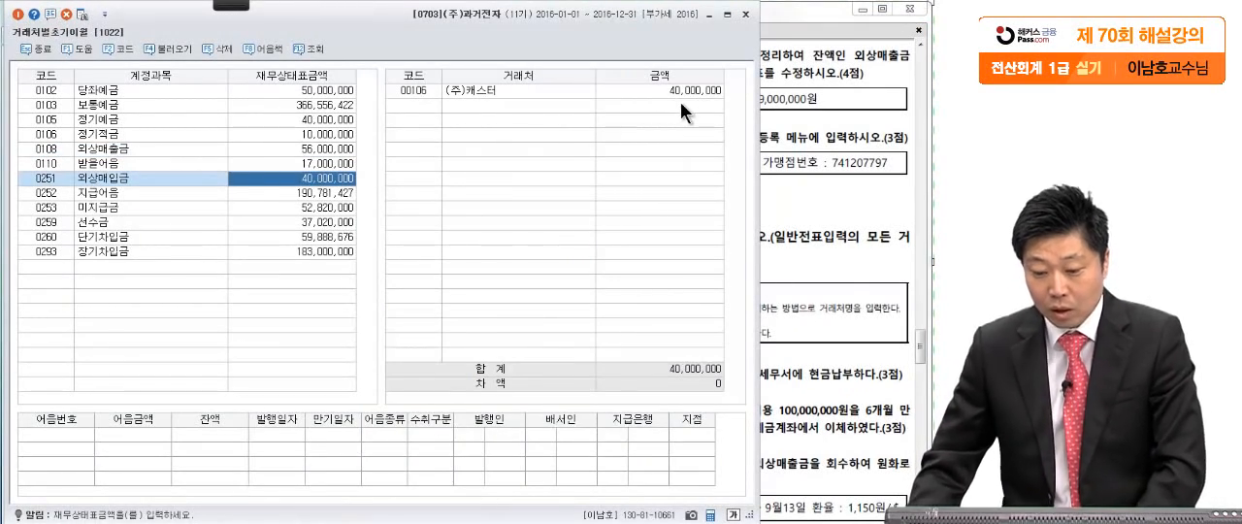
pyautogui.click(477, 92)
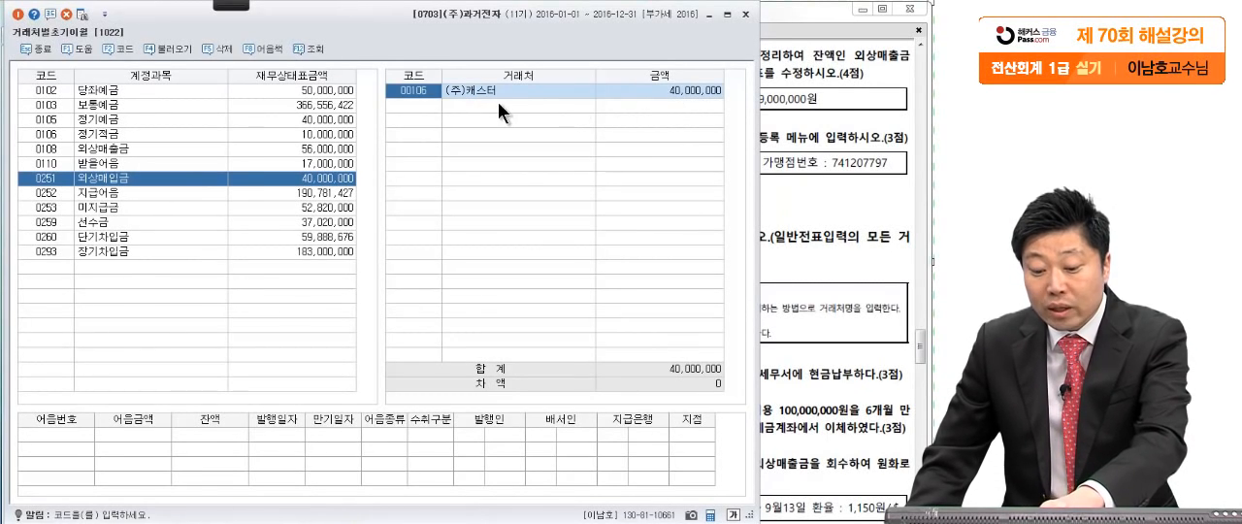
pyautogui.click(661, 89)
pyautogui.click(822, 98)
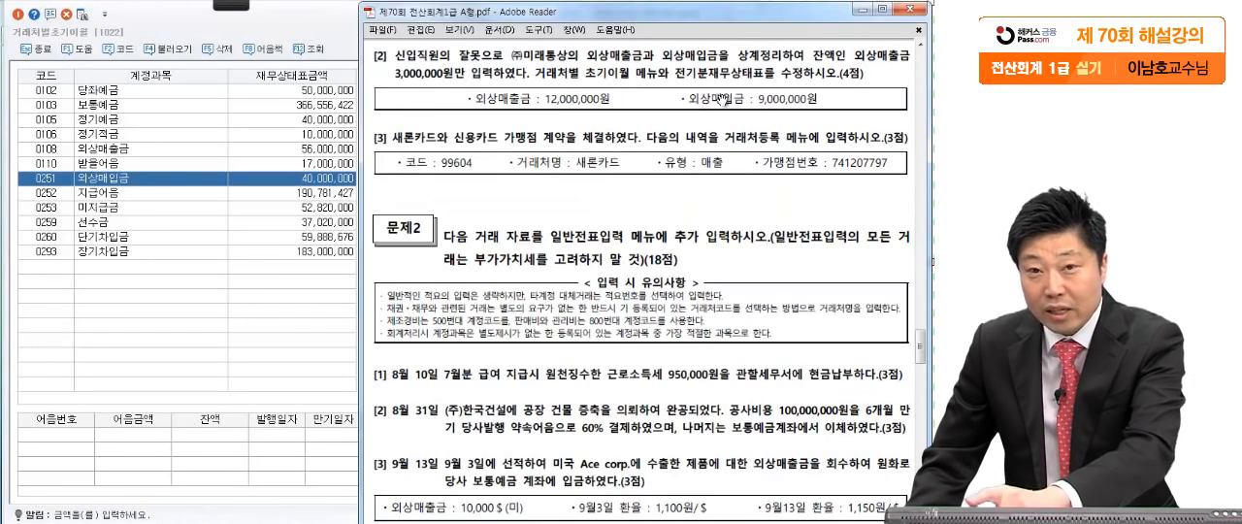
pyautogui.click(330, 180)
pyautogui.click(428, 110)
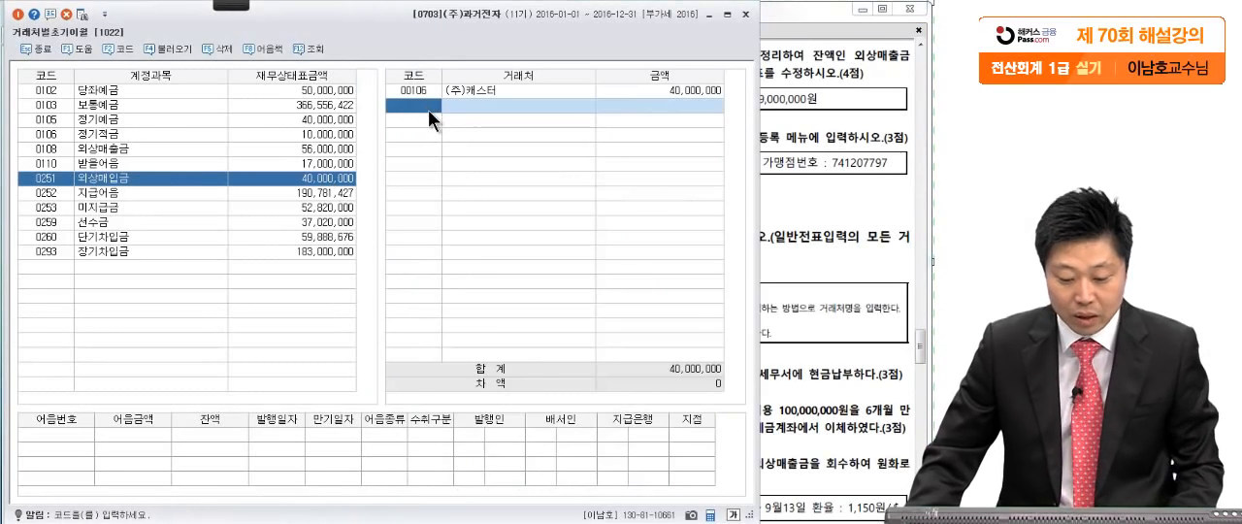
pyautogui.press('F2')
pyautogui.write('미래')
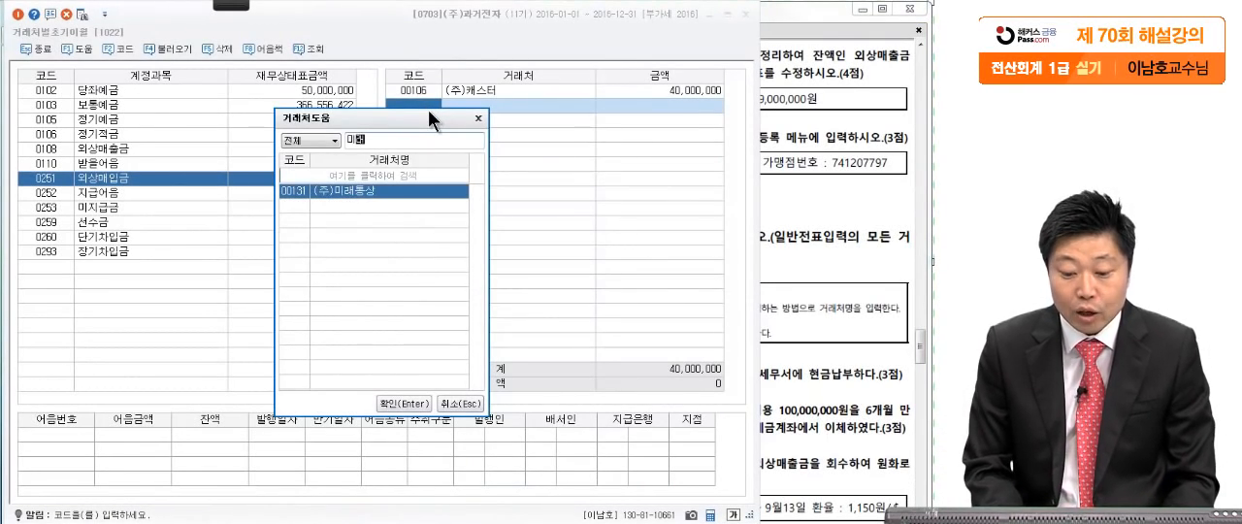
pyautogui.press('Return')
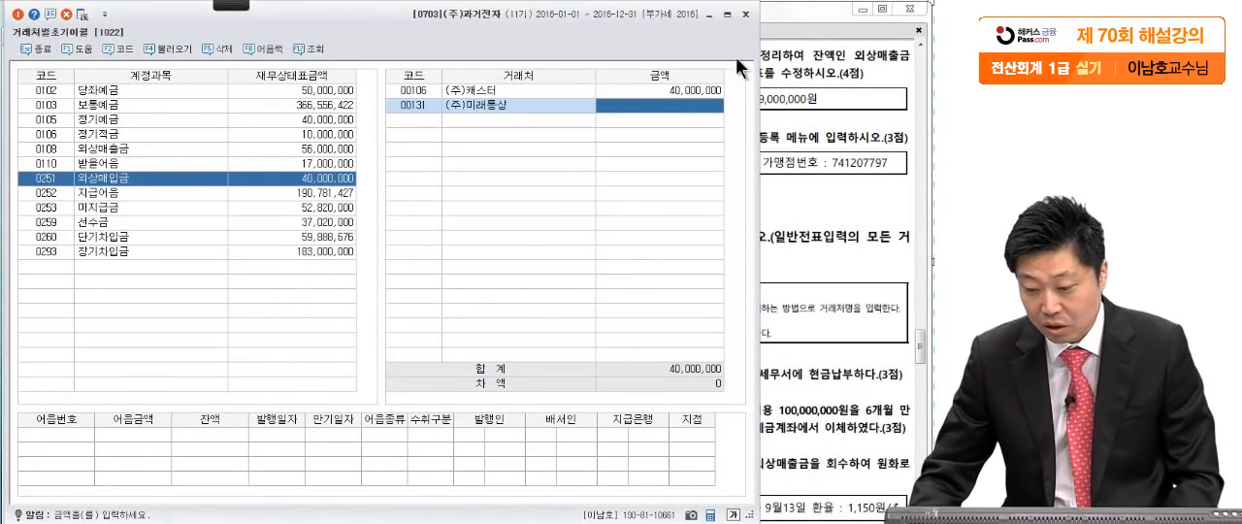
# - Enter 9,000,000 as the 외상매입금 opening balance of (주)미래통상
pyautogui.click(793, 113)
pyautogui.click(338, 179)
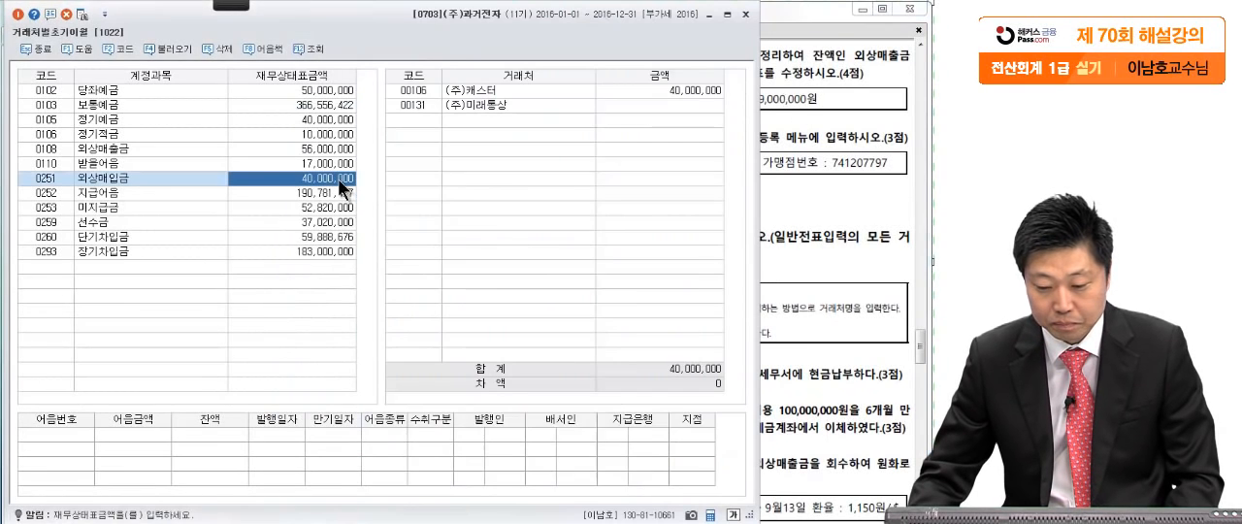
pyautogui.click(636, 103)
pyautogui.write('9,000,')
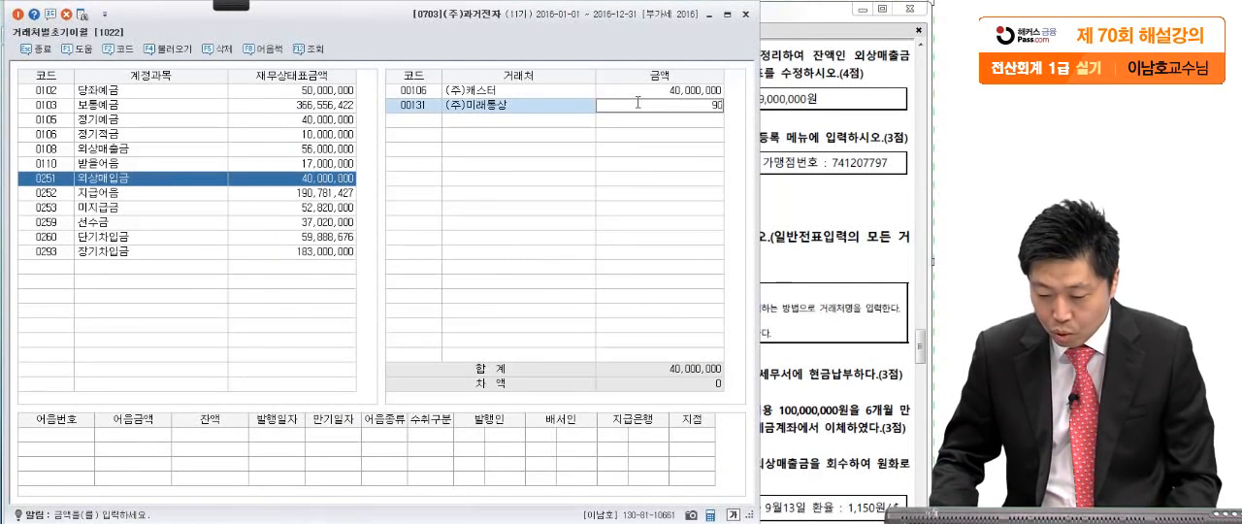
pyautogui.write('000')
pyautogui.press('Return')
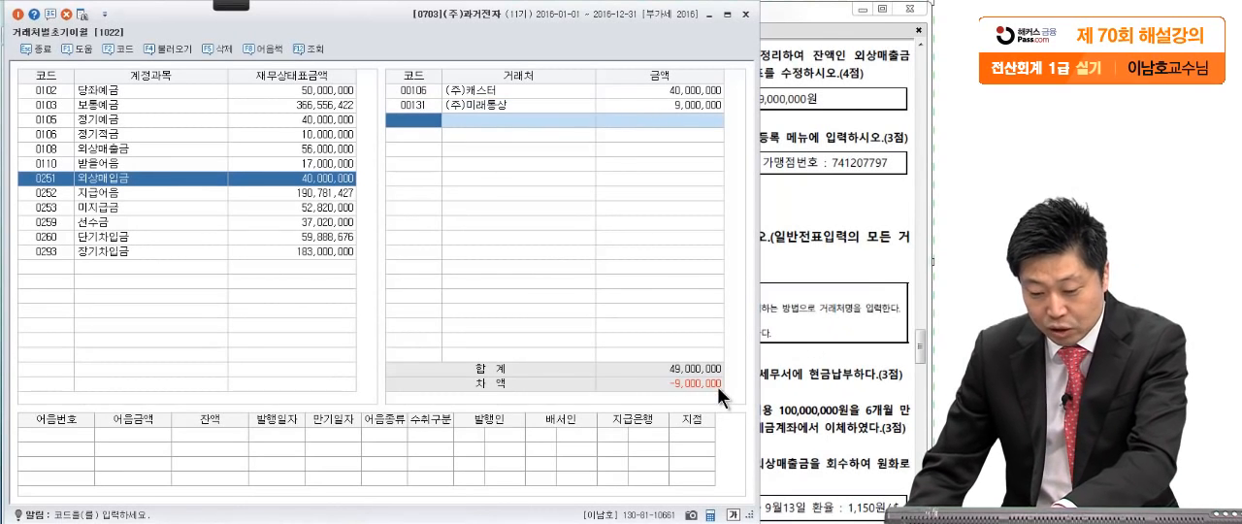
pyautogui.click(254, 180)
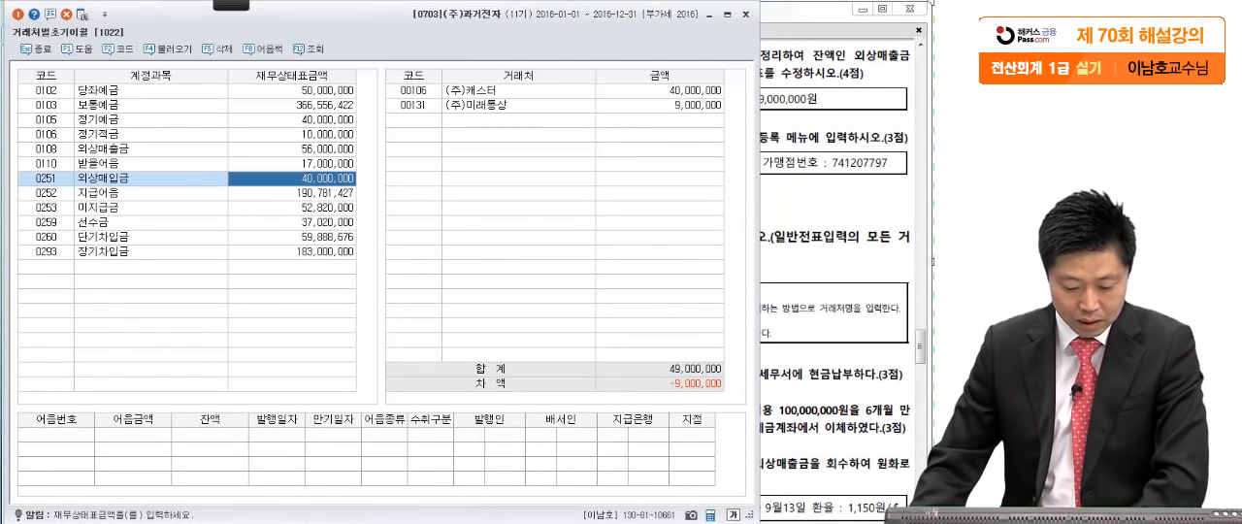
# - Leave 거래처별초기이월, open 전기분재무상태표 and set the 외상매출금 (0108) amount to 65,000,000
pyautogui.press('Escape')
pyautogui.click(76, 311)
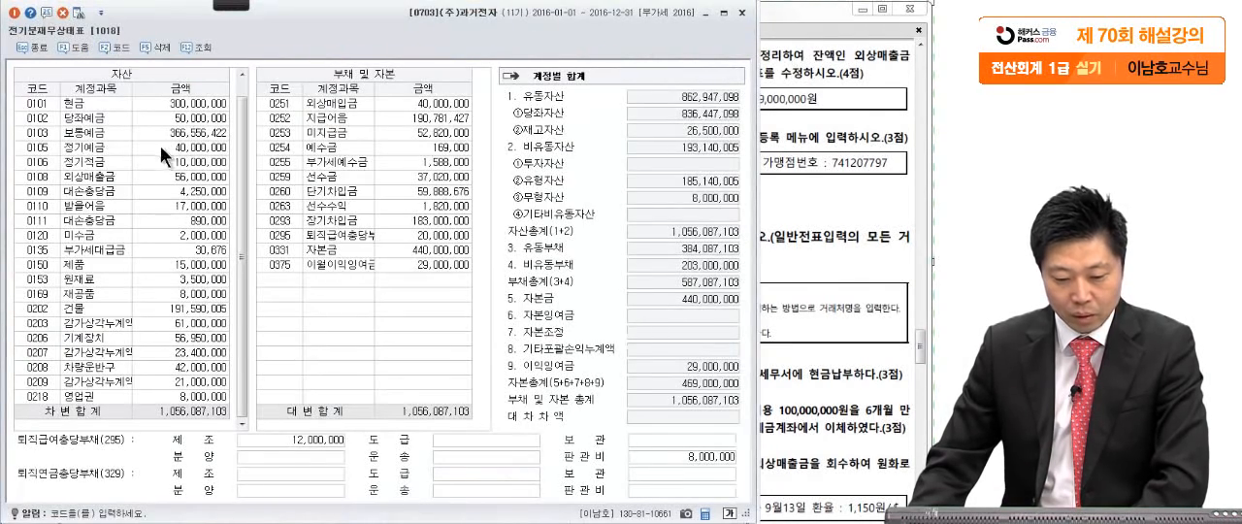
pyautogui.click(170, 179)
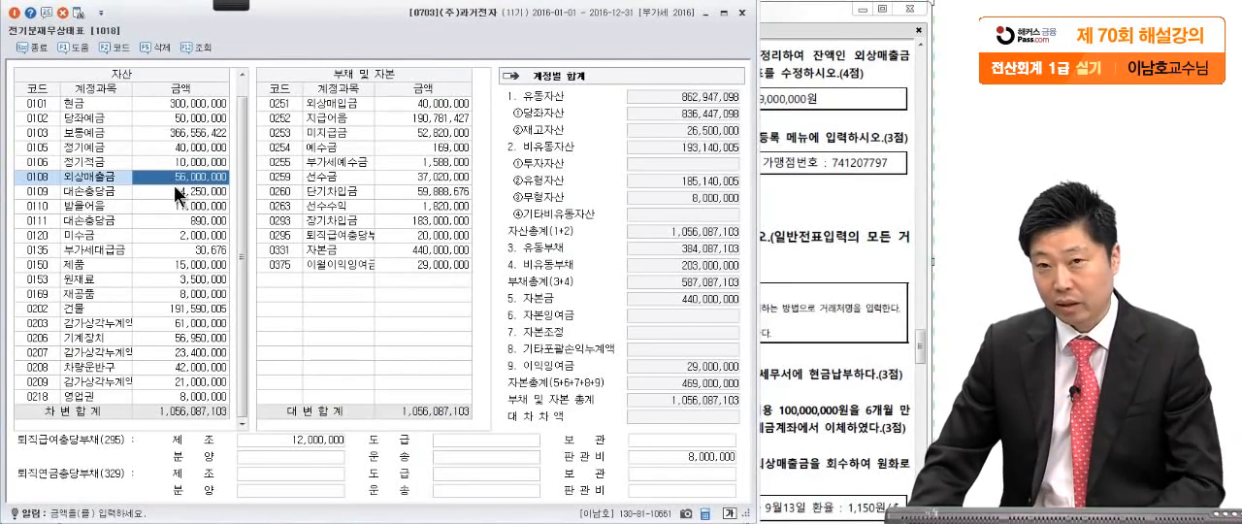
pyautogui.click(769, 123)
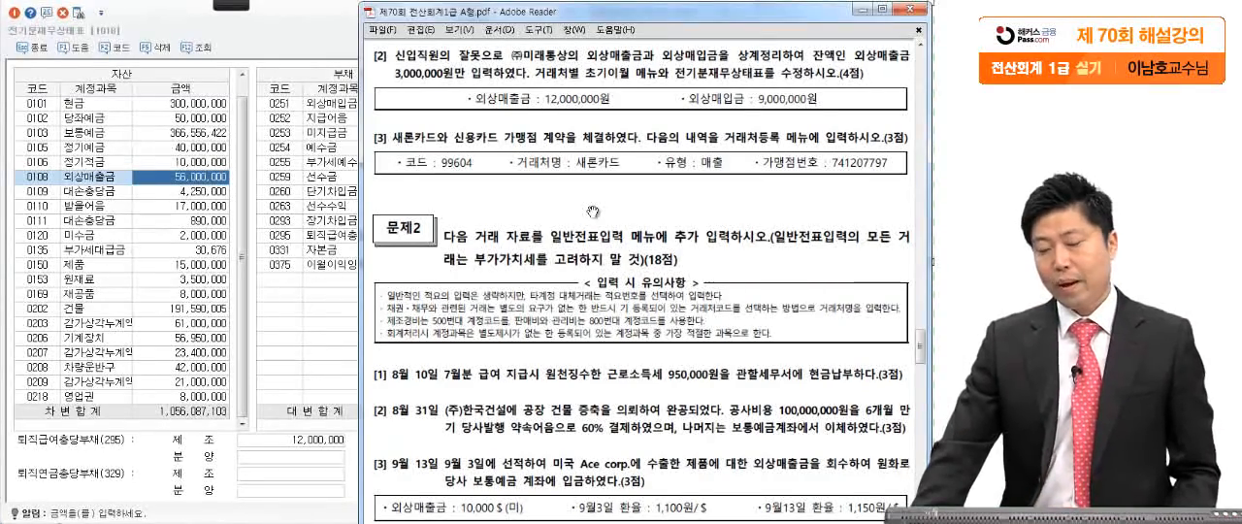
pyautogui.click(166, 177)
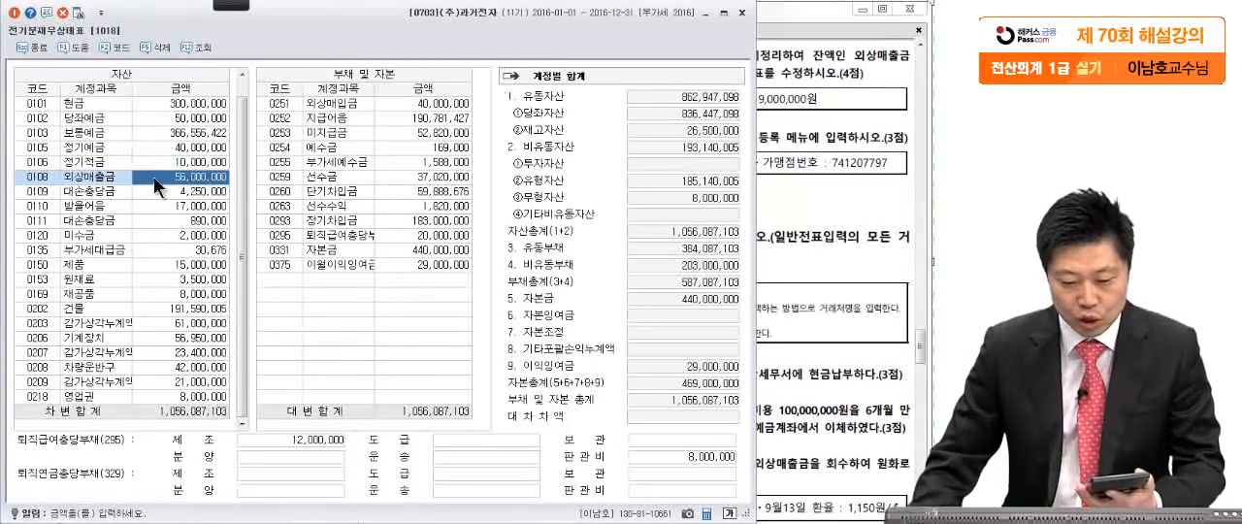
pyautogui.write('6')
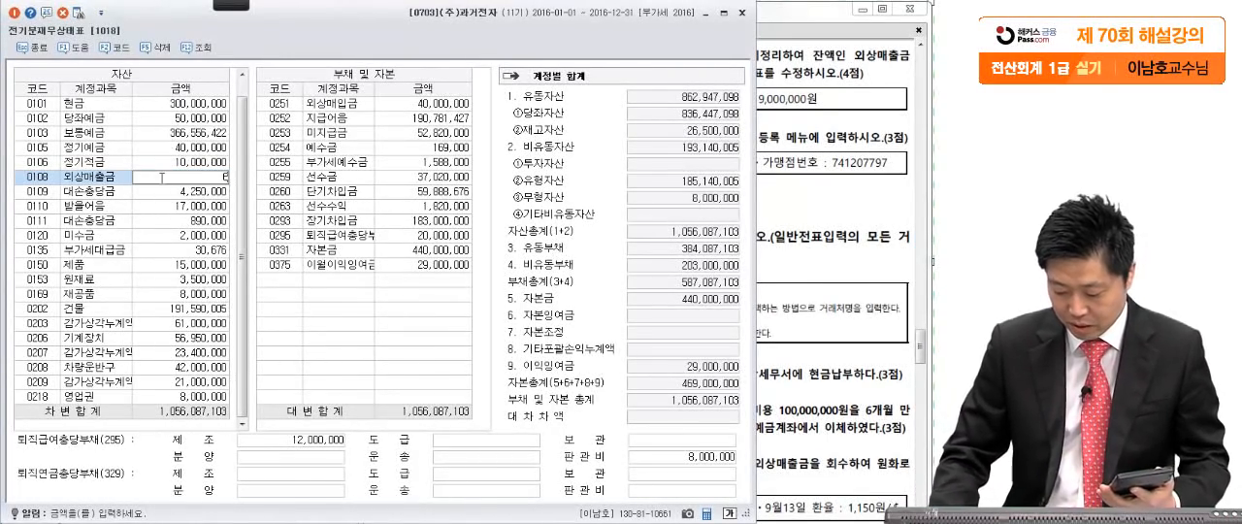
pyautogui.write('5,000,000')
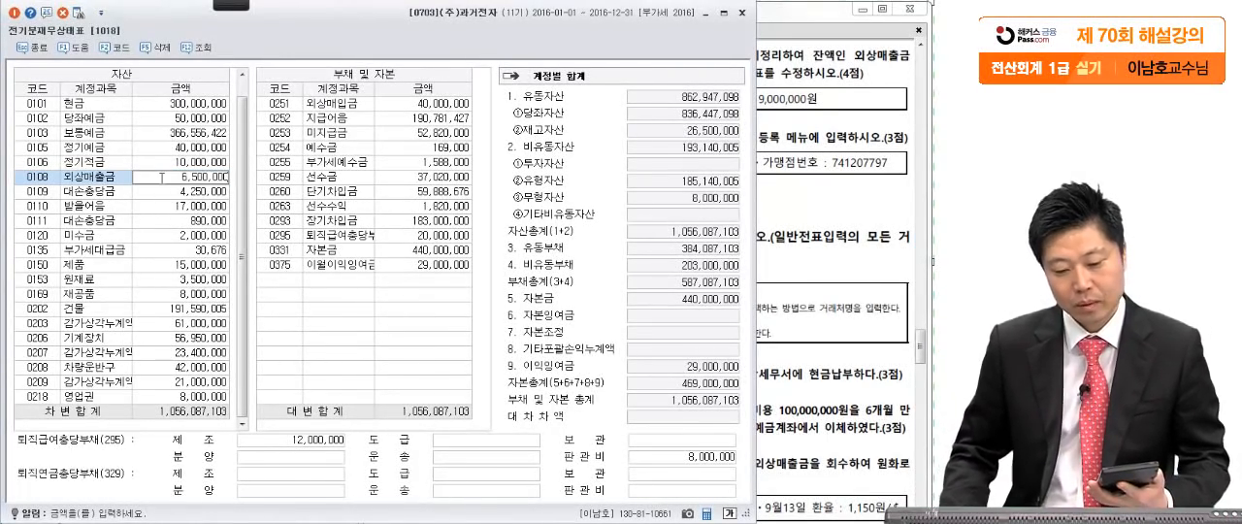
pyautogui.press('Return')
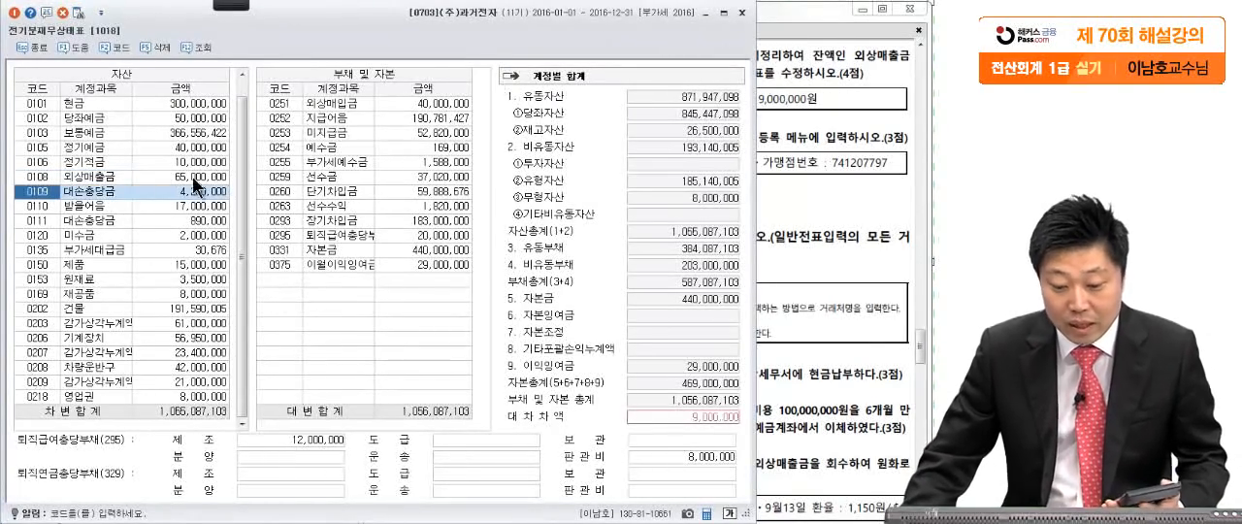
# - Set the 외상매입금 (0251) amount to 49,000,000 in the liabilities and equity list
pyautogui.click(421, 107)
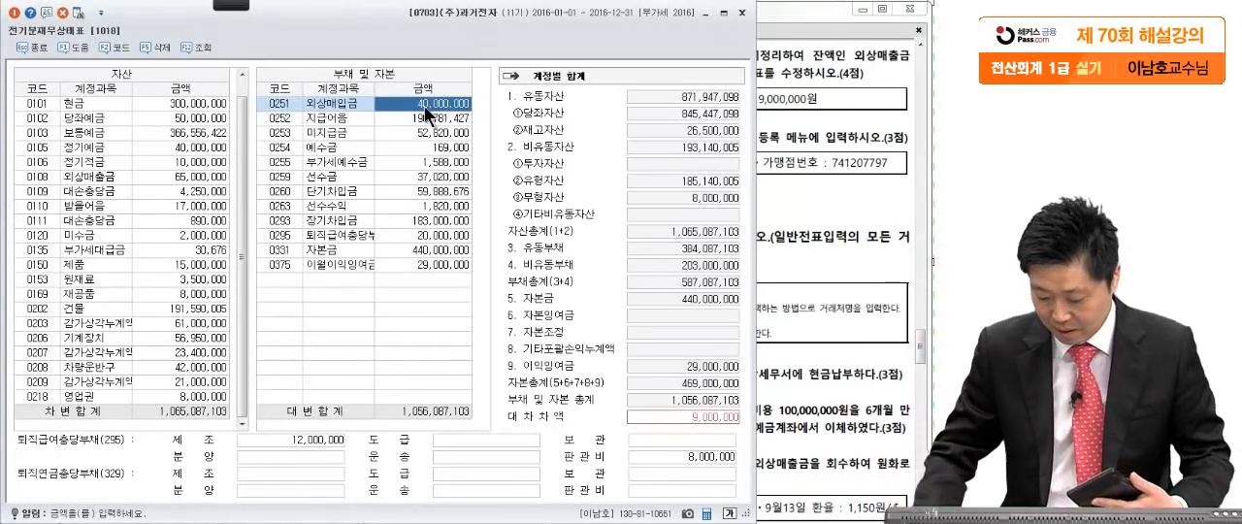
pyautogui.write('49,000,000')
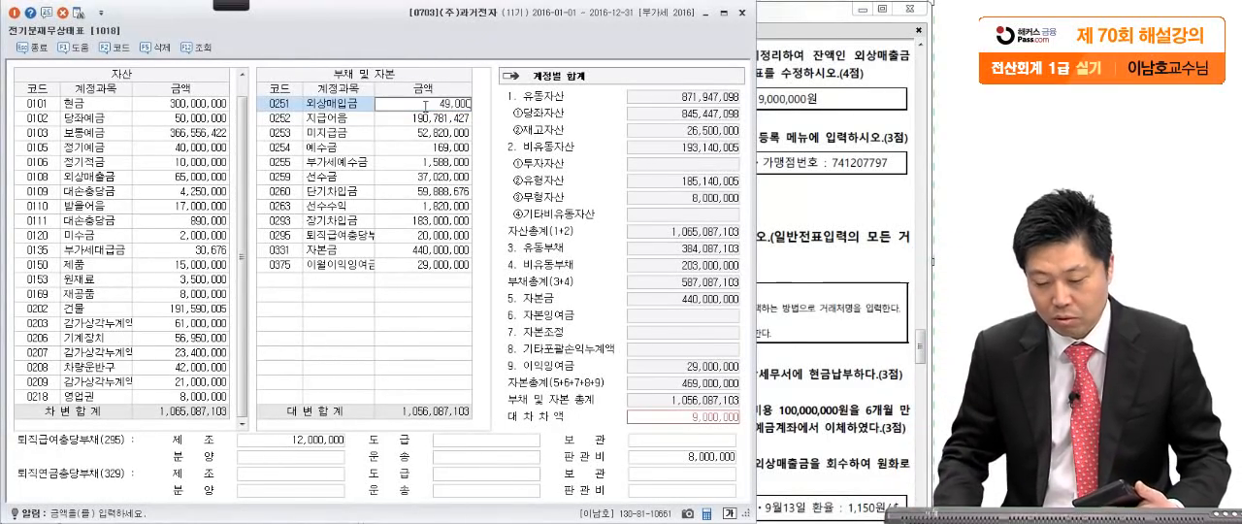
pyautogui.press('Return')
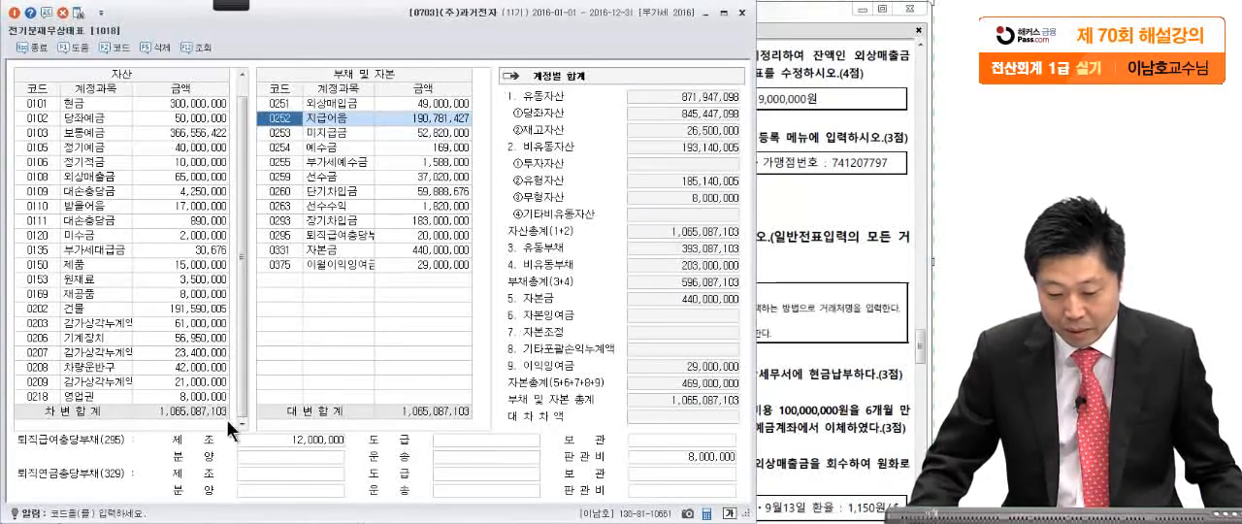
# - Mark the 대차차액 field in red with the screen pen, and leave the pen
pyautogui.click(229, 8)
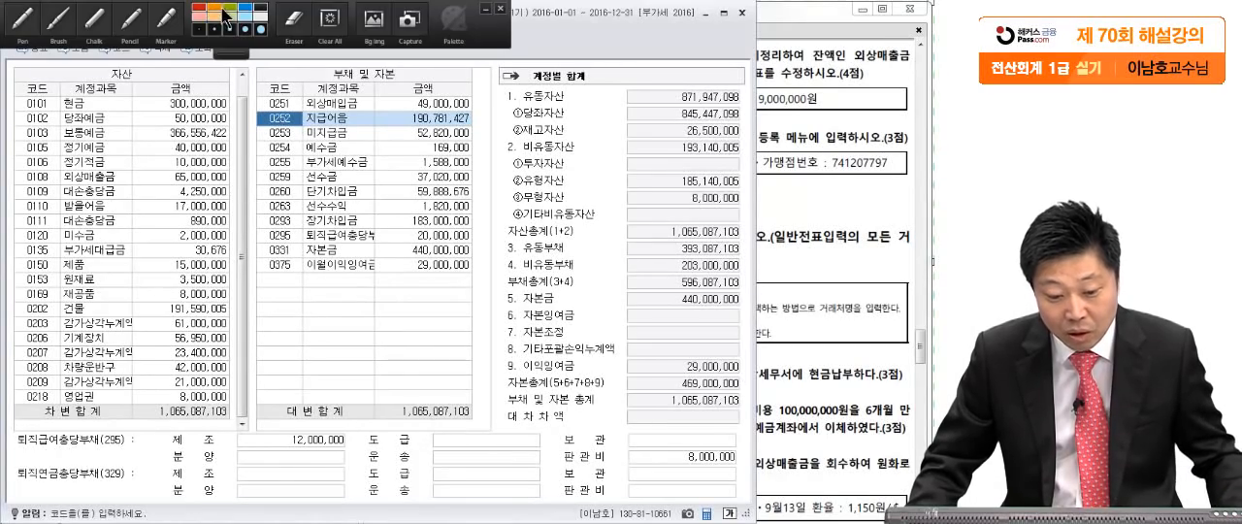
pyautogui.click(22, 21)
pyautogui.moveTo(743, 406)
pyautogui.mouseDown()
pyautogui.moveTo(689, 415)
pyautogui.moveTo(742, 412)
pyautogui.mouseUp()
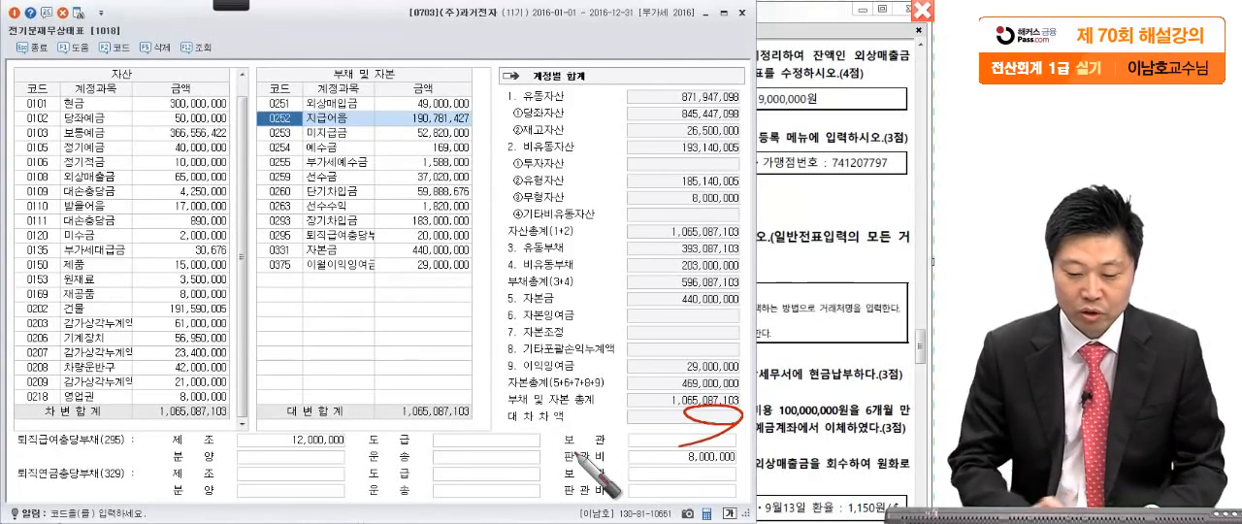
pyautogui.press('Escape')
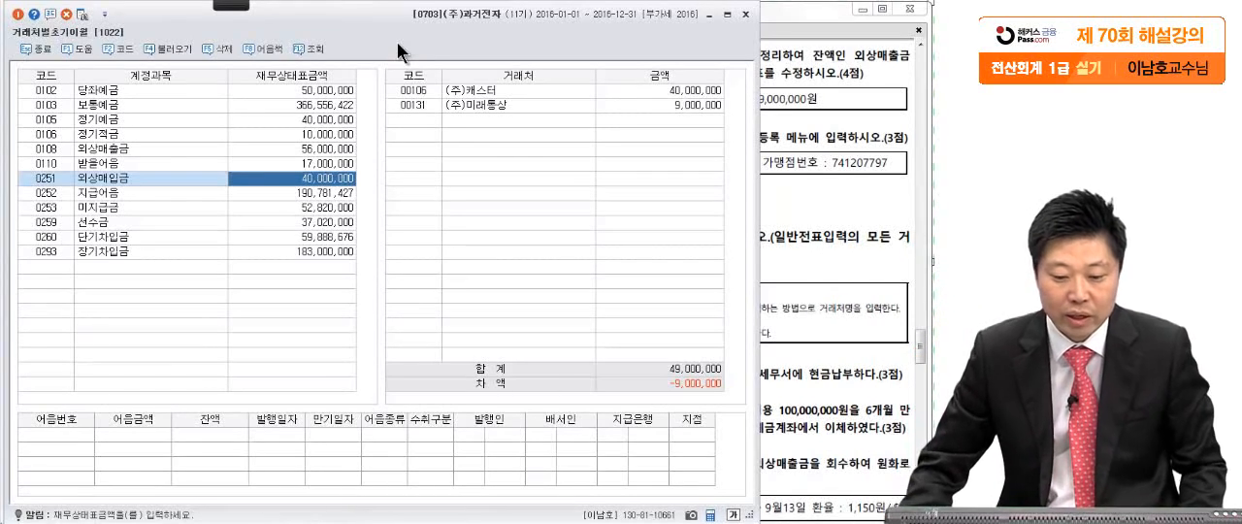
# - Reload the data in 거래처별초기이월 and reselect the 외상매입금 account to recheck its difference
pyautogui.click(82, 16)
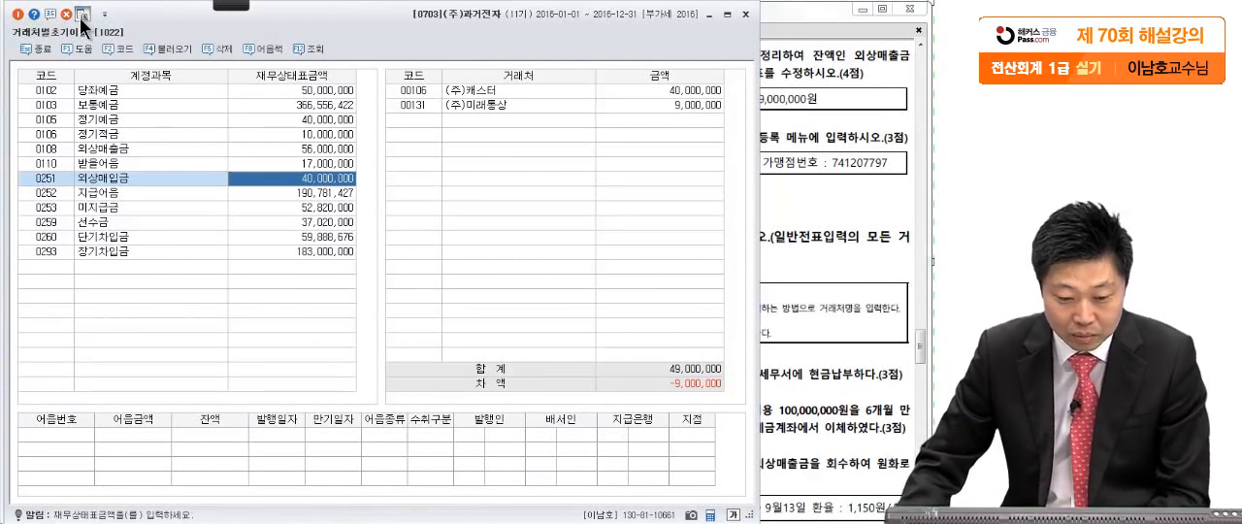
pyautogui.click(278, 192)
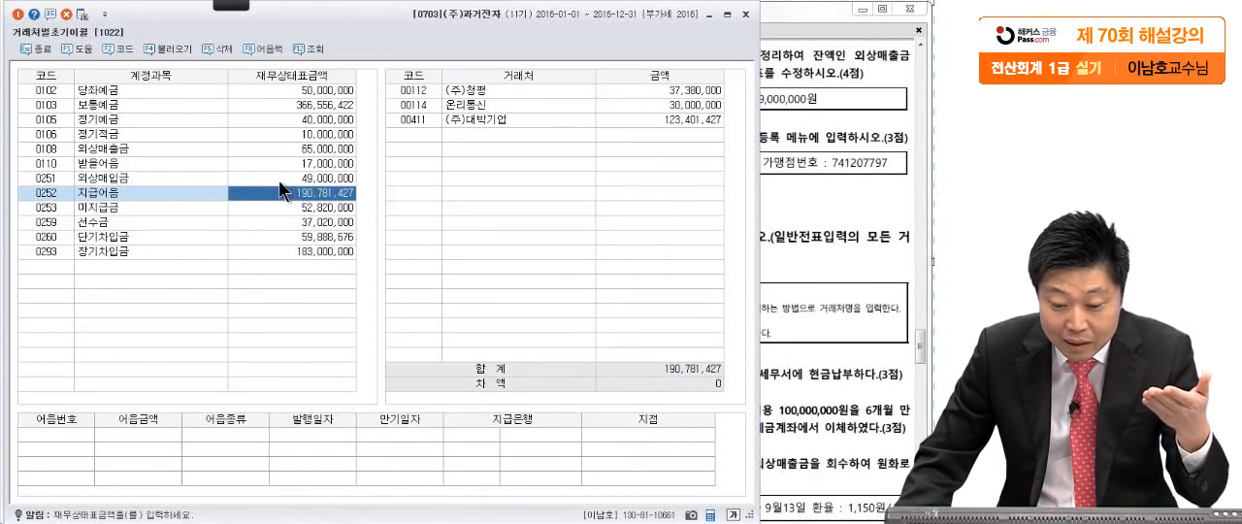
pyautogui.click(279, 181)
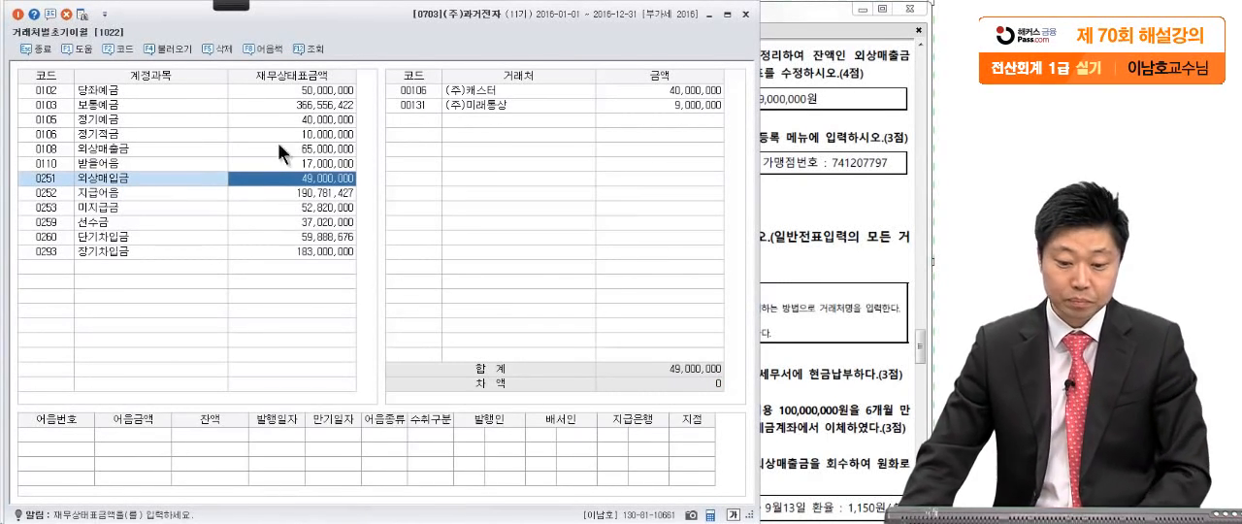
# - Check the 차액 of 외상매입금 and 외상매출금 against their vendor balances in 거래처별초기이월
pyautogui.click(100, 176)
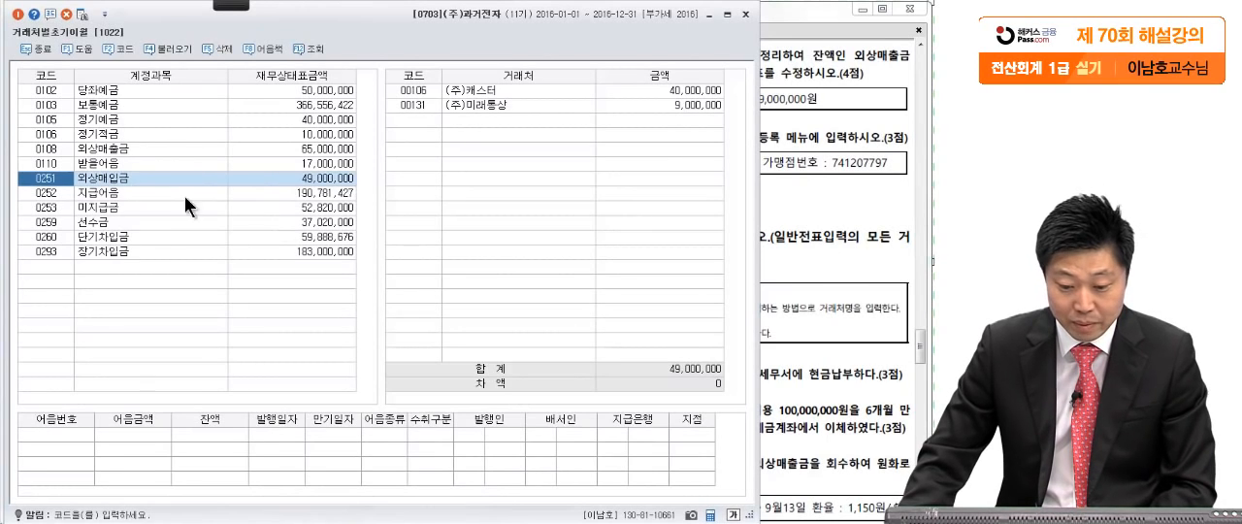
pyautogui.click(289, 178)
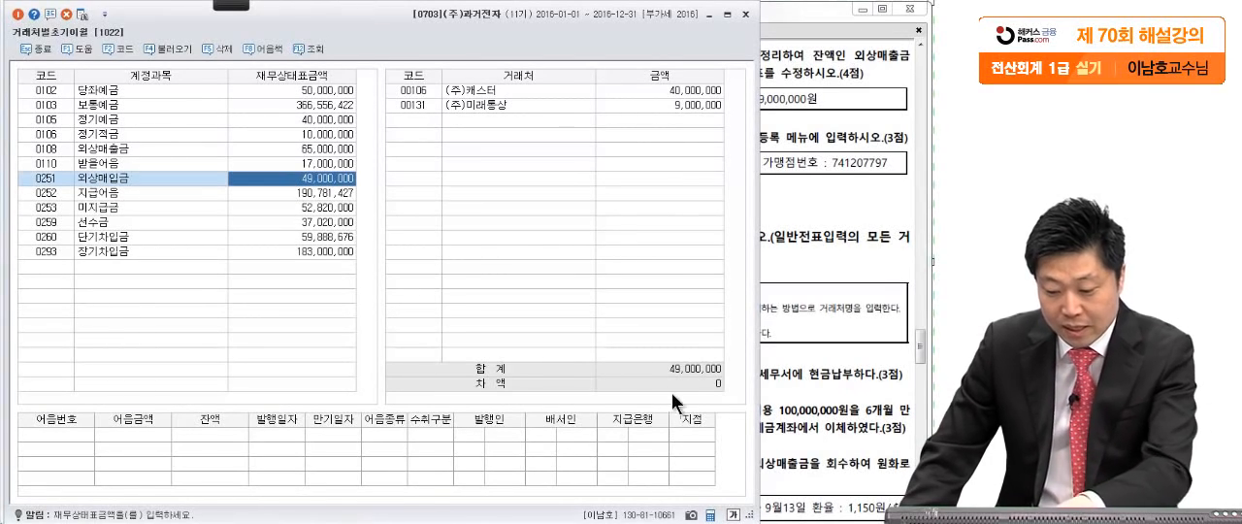
pyautogui.click(124, 147)
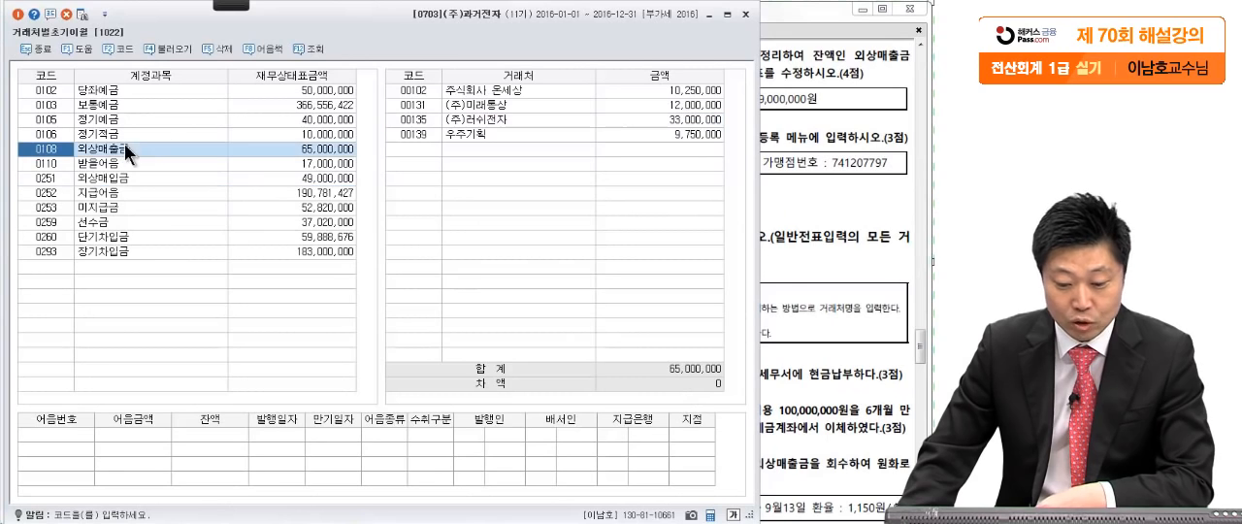
pyautogui.click(290, 148)
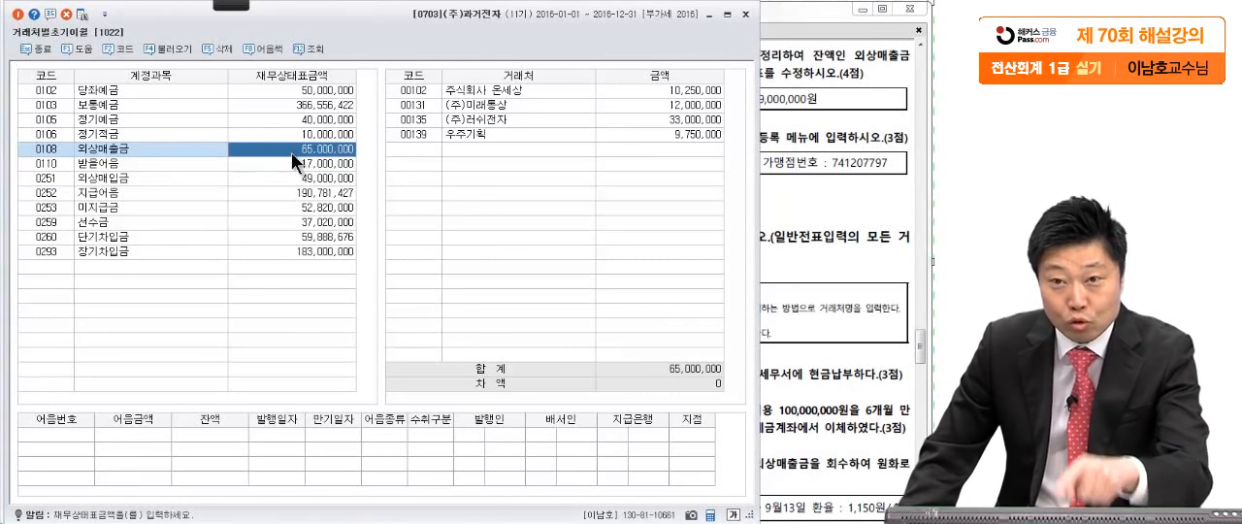
pyautogui.click(672, 383)
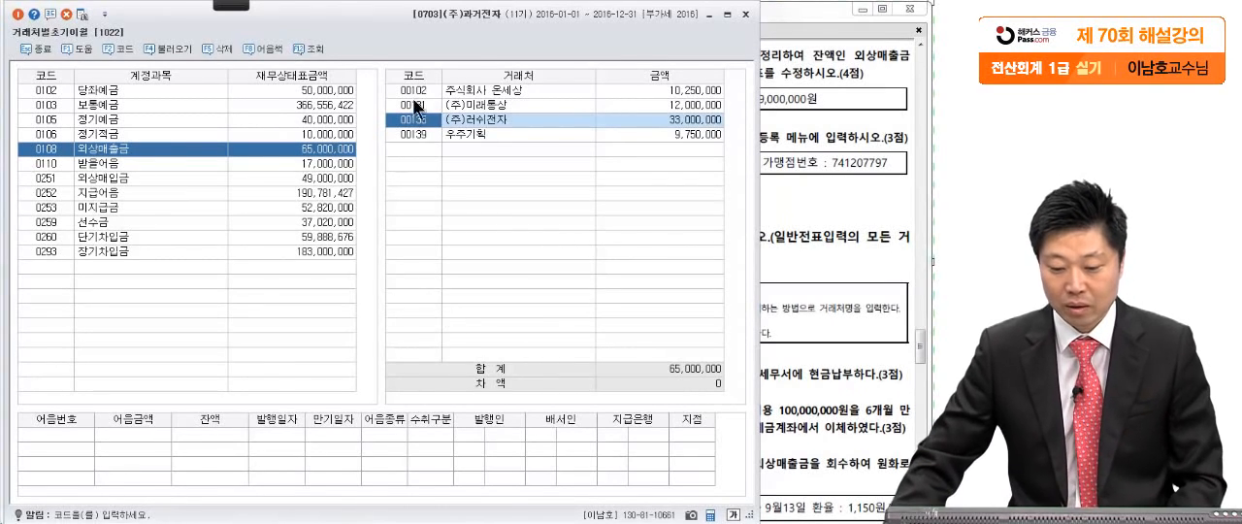
# - Close 거래처별초기이월 and 전기분재무상태표 to return to the main menu
pyautogui.click(843, 187)
pyautogui.click(316, 48)
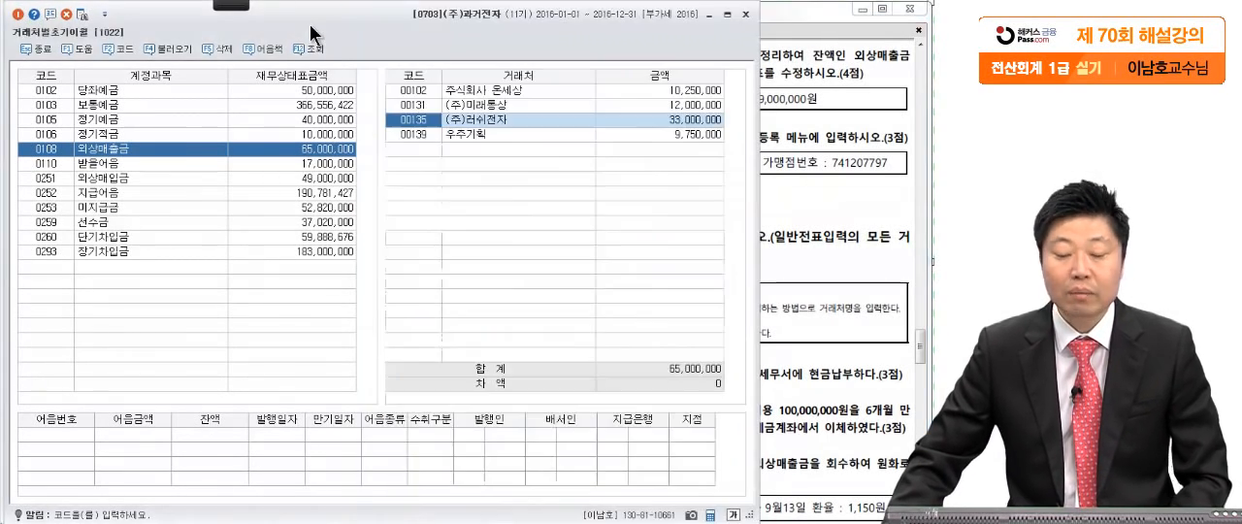
pyautogui.click(745, 15)
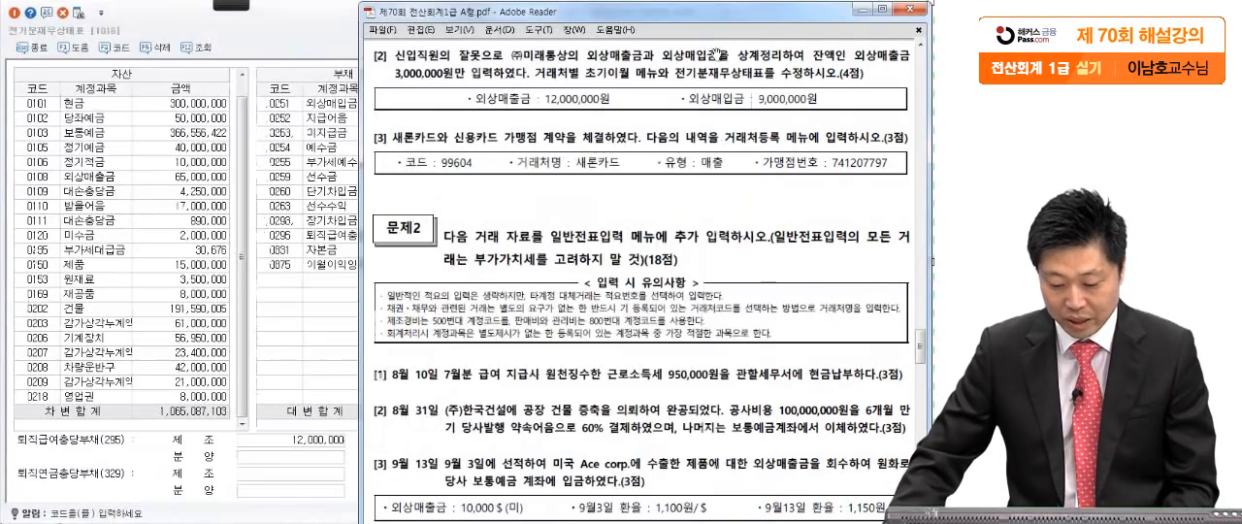
pyautogui.click(284, 119)
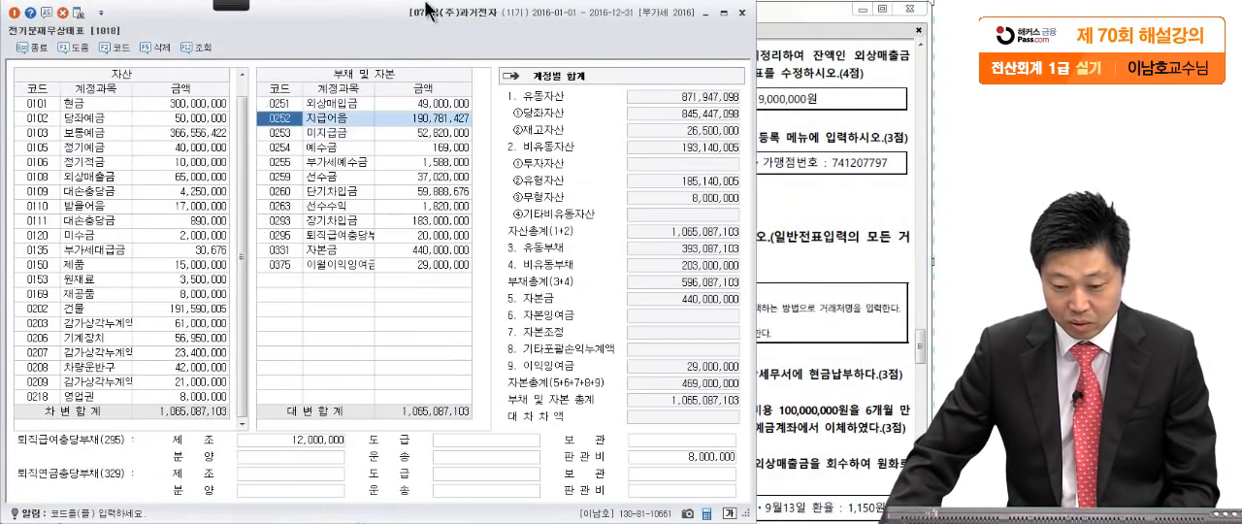
pyautogui.click(742, 12)
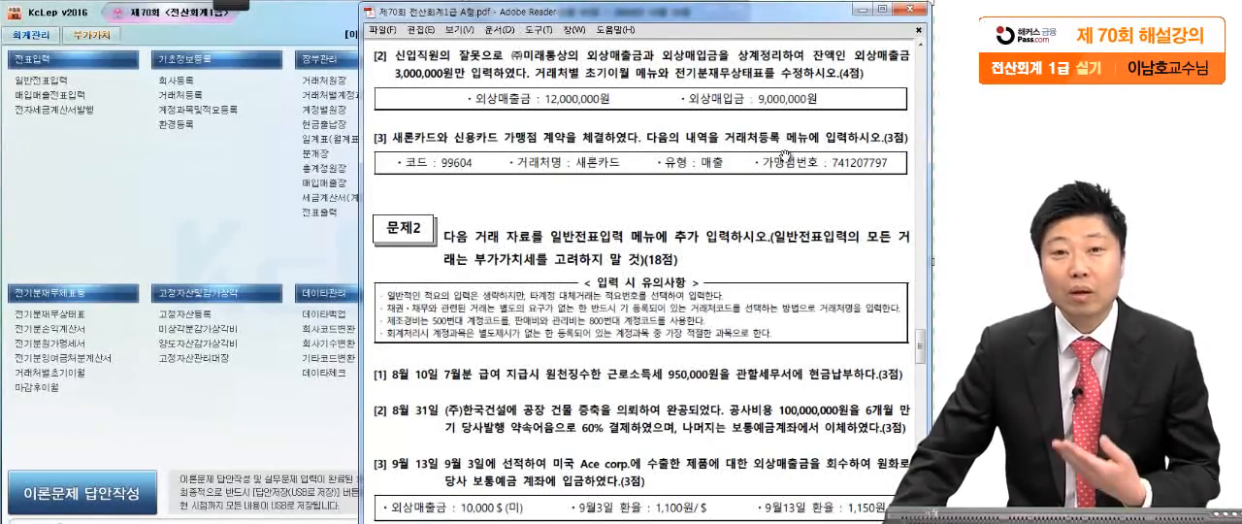
# - Circle 거래처등록 in question [3] of the exam PDF with the red screen pen, and leave the pen
pyautogui.scroll(-3, 777, 181)
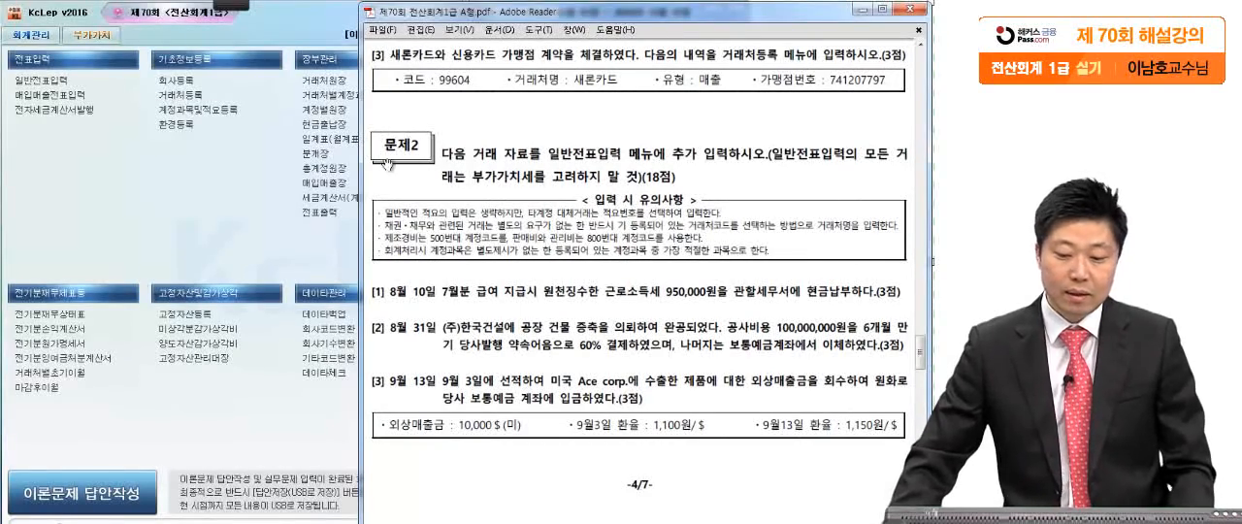
pyautogui.moveTo(227, 9)
pyautogui.click(24, 19)
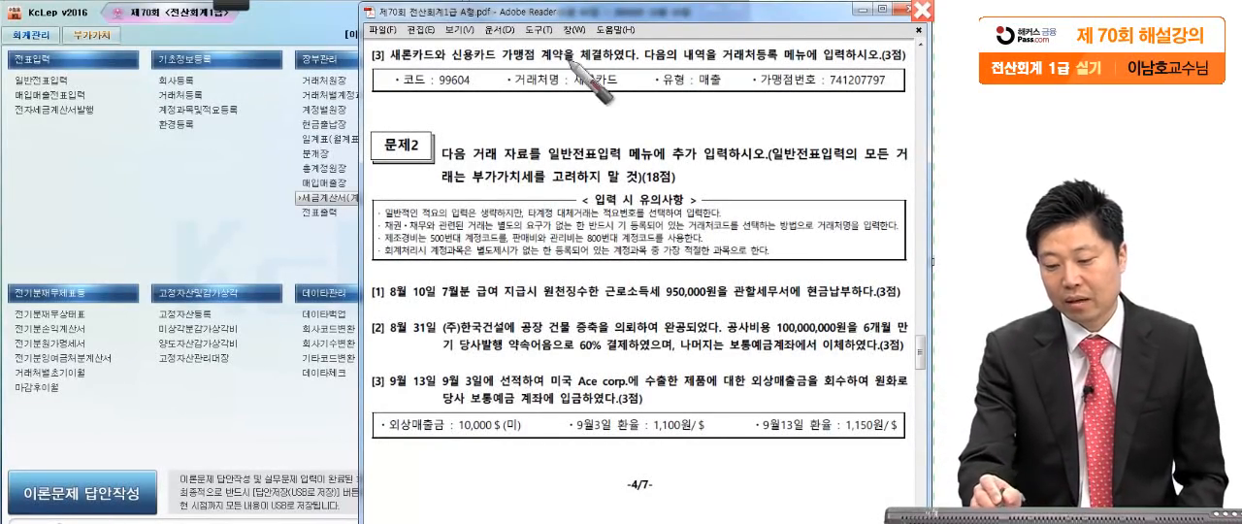
pyautogui.click(638, 67)
pyautogui.moveTo(770, 57); pyautogui.dragTo(775, 60)
pyautogui.moveTo(895, 48); pyautogui.dragTo(902, 70)
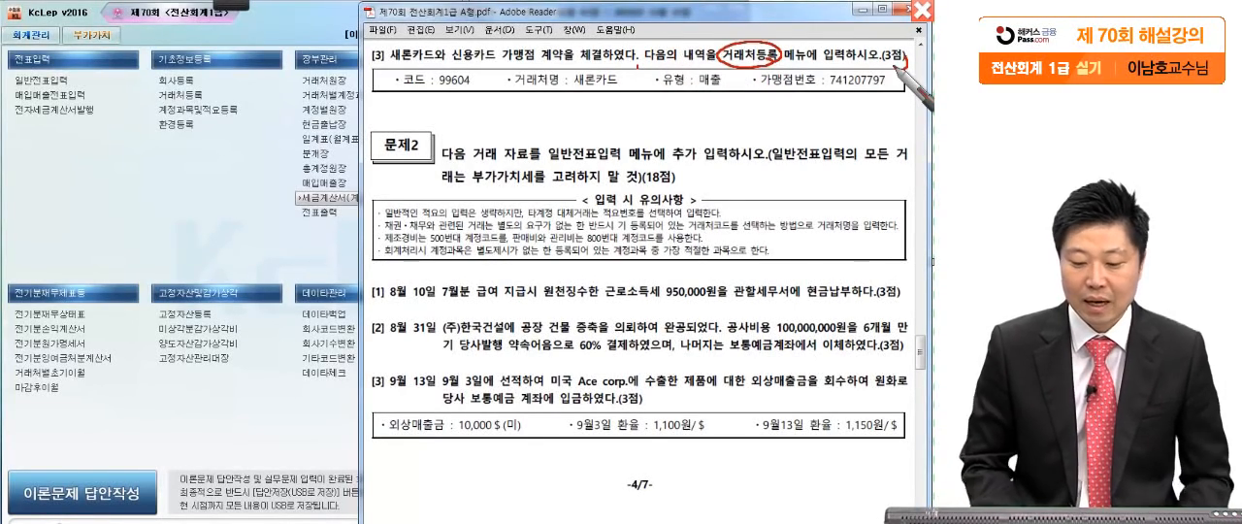
pyautogui.press('Escape')
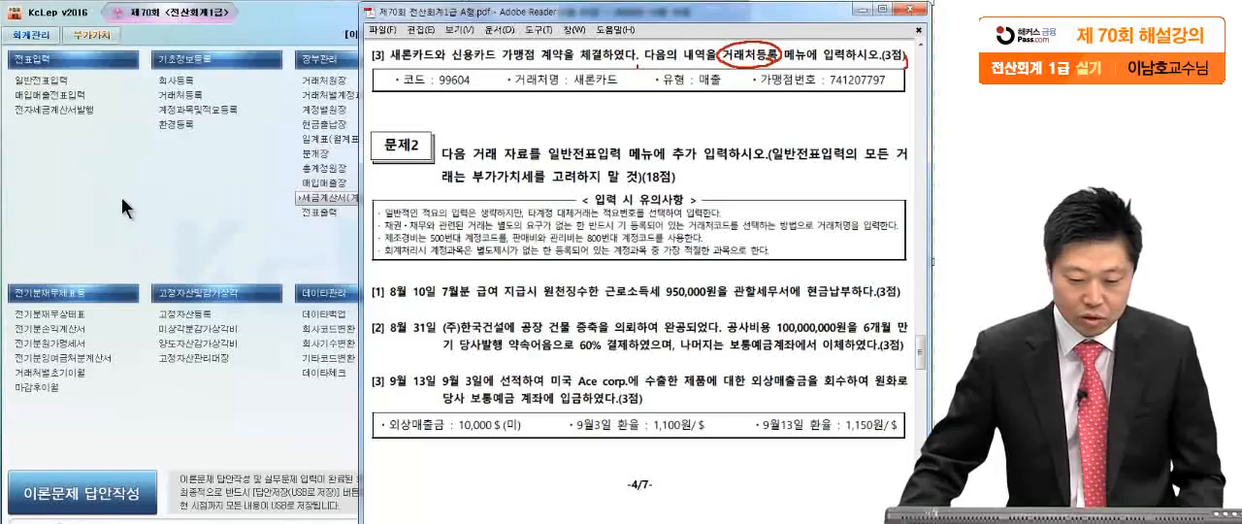
# - Open 거래처등록 and display the 신용카드 list, with the card details of question [3] alongside
pyautogui.click(175, 100)
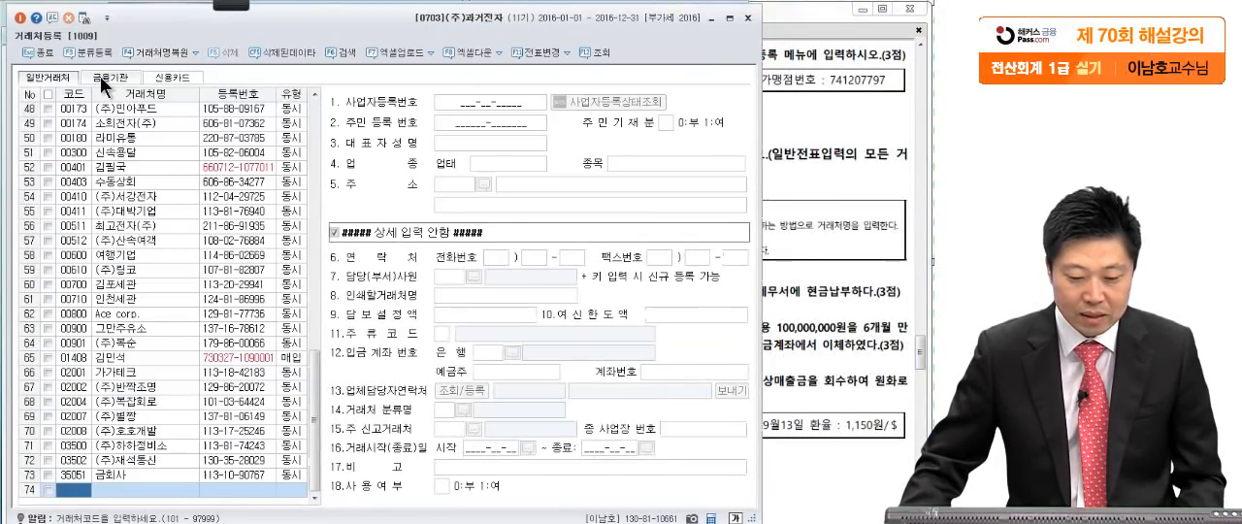
pyautogui.click(812, 159)
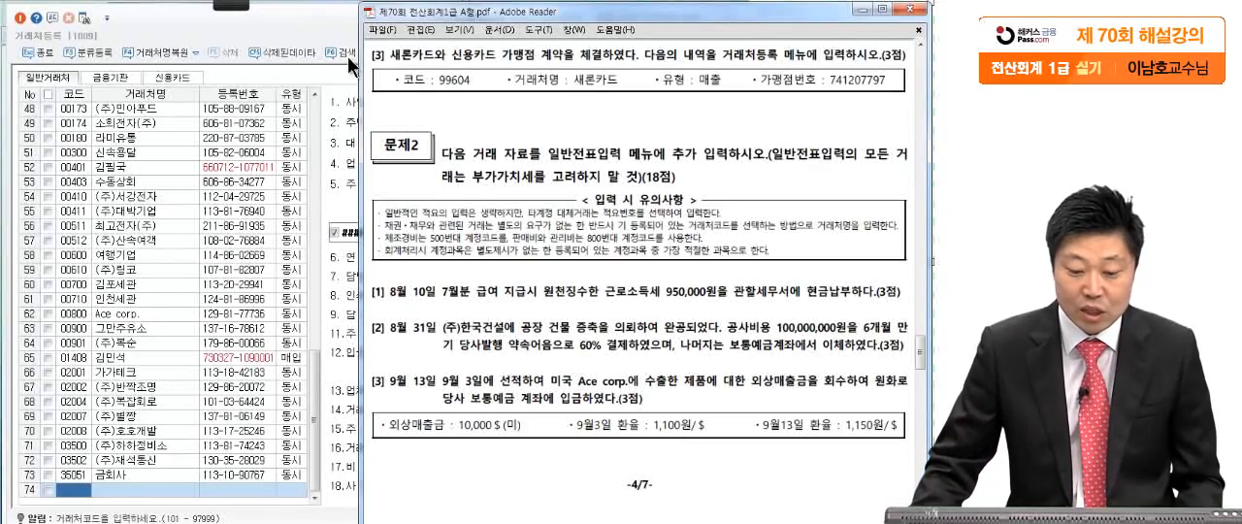
pyautogui.click(192, 78)
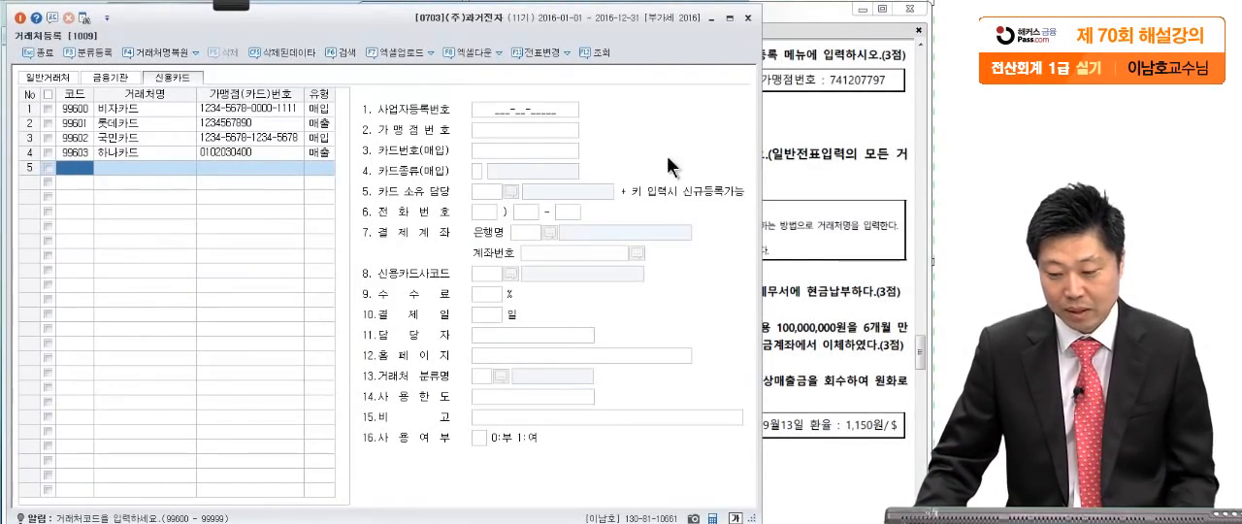
pyautogui.click(819, 148)
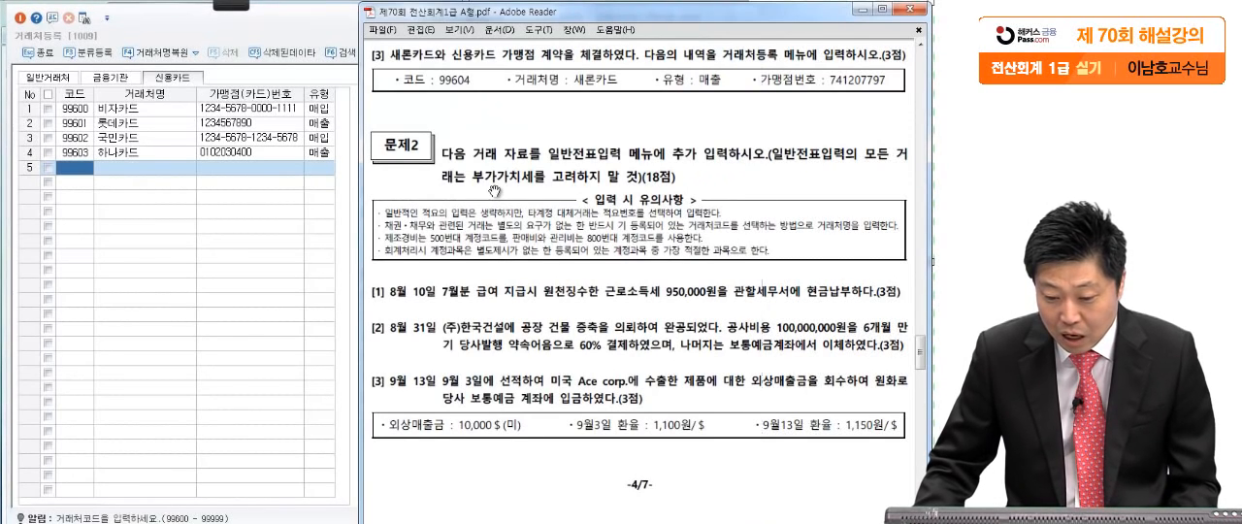
# - Add a credit card entry with code 99604, name 새론카드 and type 매출
pyautogui.click(87, 169)
pyautogui.write('99604')
pyautogui.press('Return')
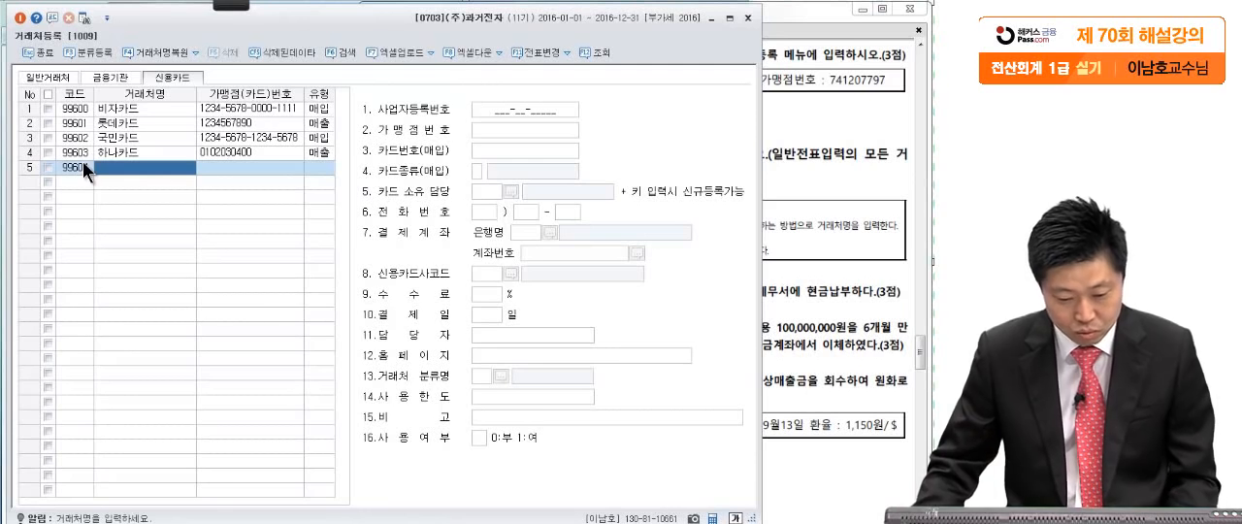
pyautogui.write('ㅎ')
pyautogui.press('BackSpace')
pyautogui.press('Hangul')
pyautogui.write('새론카드')
pyautogui.press('Return')
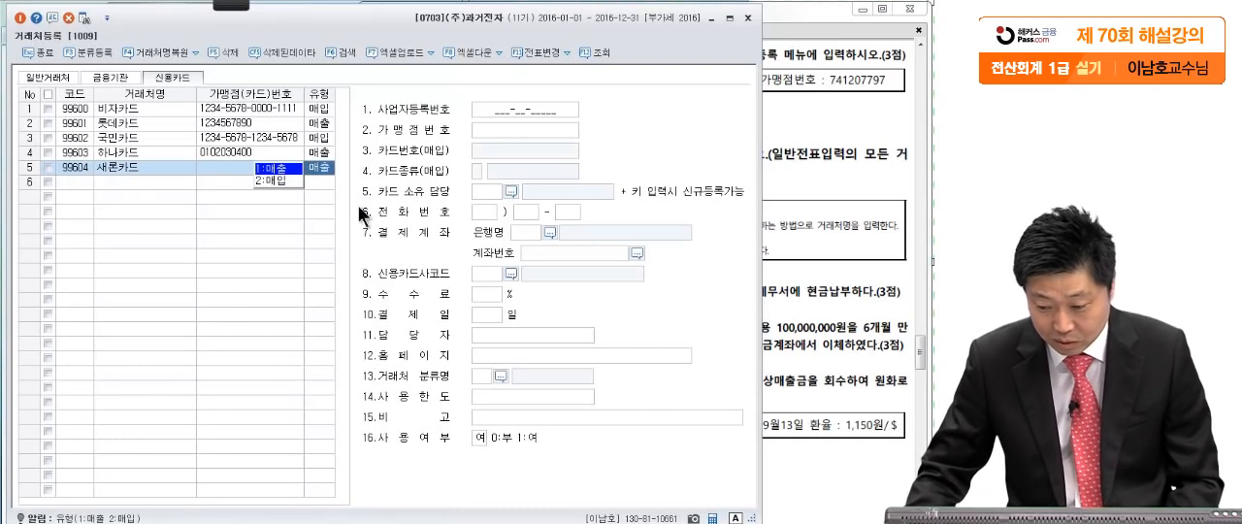
pyautogui.click(267, 171)
pyautogui.click(815, 252)
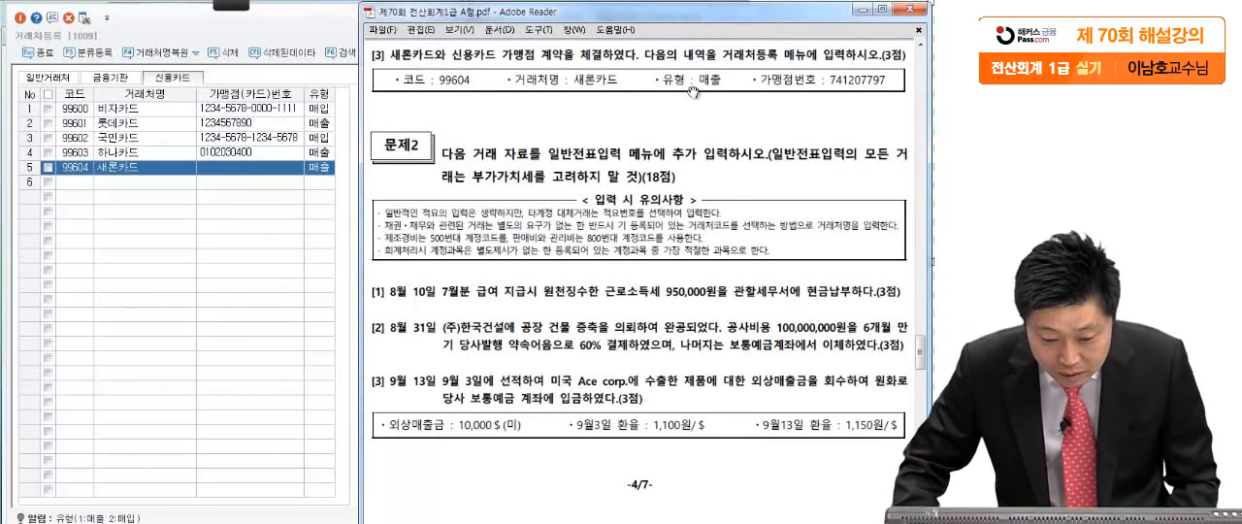
pyautogui.click(266, 200)
# - Enter the 가맹점번호 from question [3] for 새론카드, and close 거래처등록
pyautogui.click(520, 133)
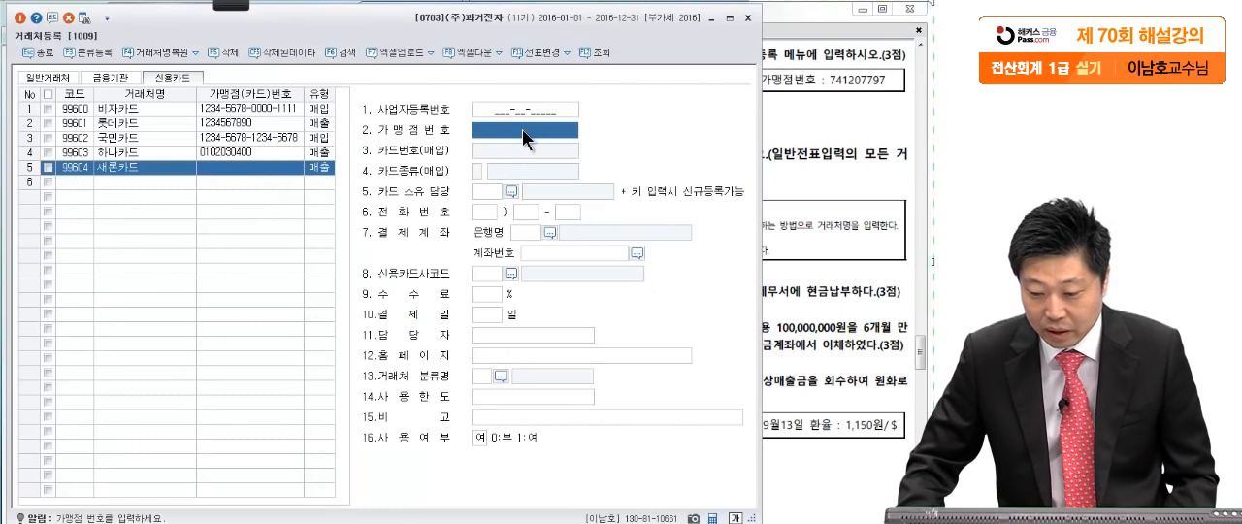
pyautogui.write('74')
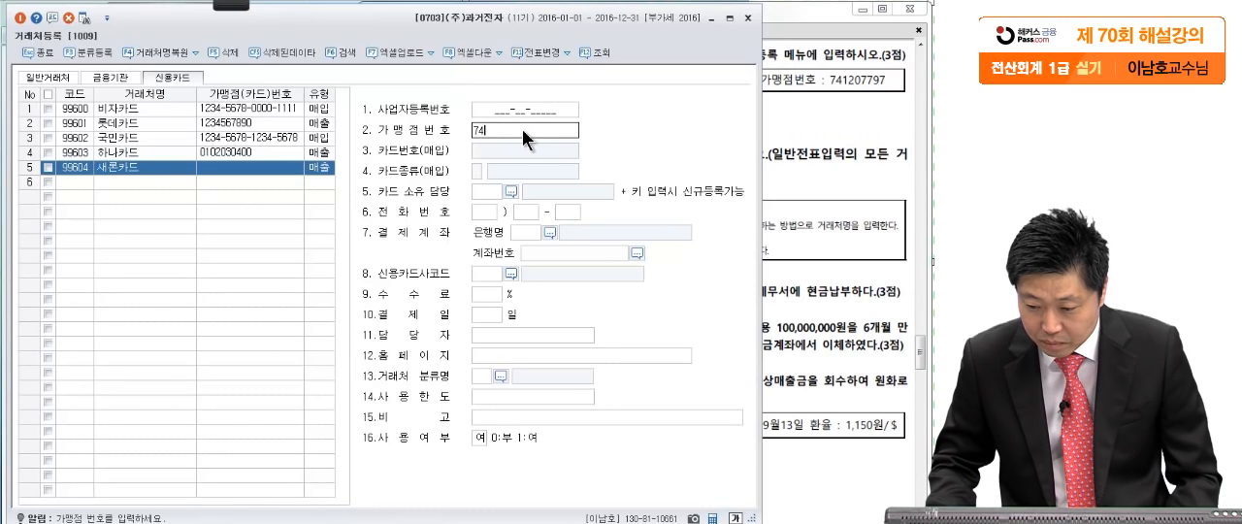
pyautogui.write('1207797')
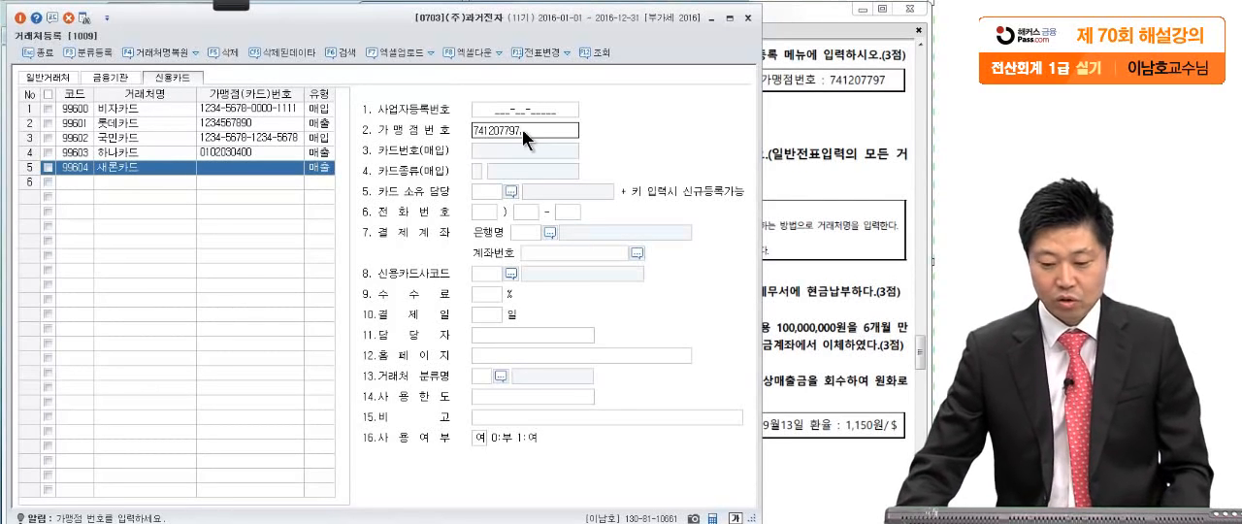
pyautogui.press('Return')
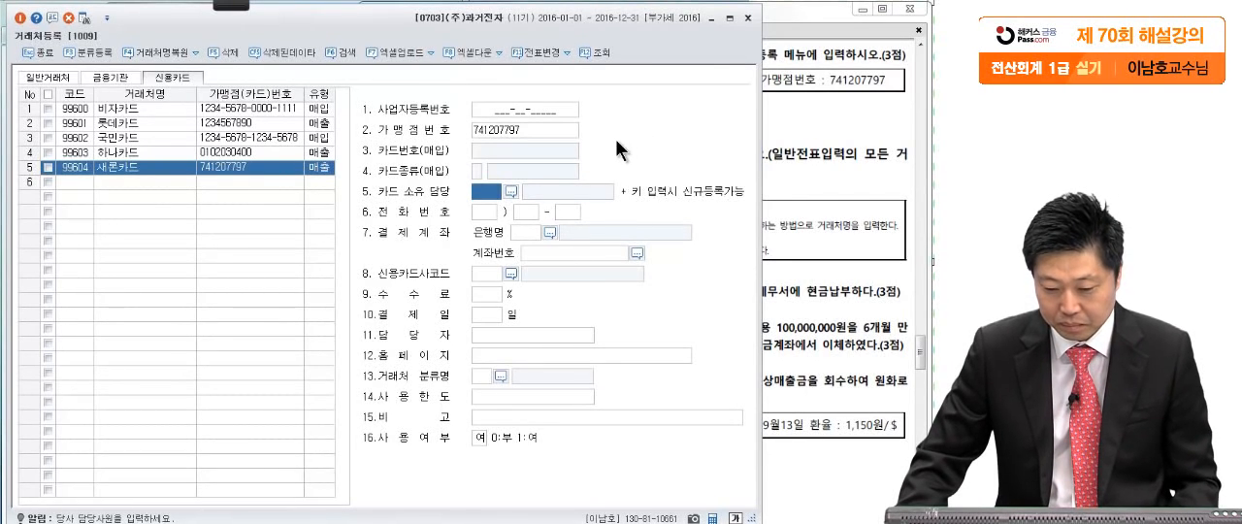
pyautogui.click(748, 20)
# - Mark the date, the amount and 현금납부 in 문제2 [1] of the exam PDF with the red screen pen, and leave the pen
pyautogui.scroll(-1, 758, 244)
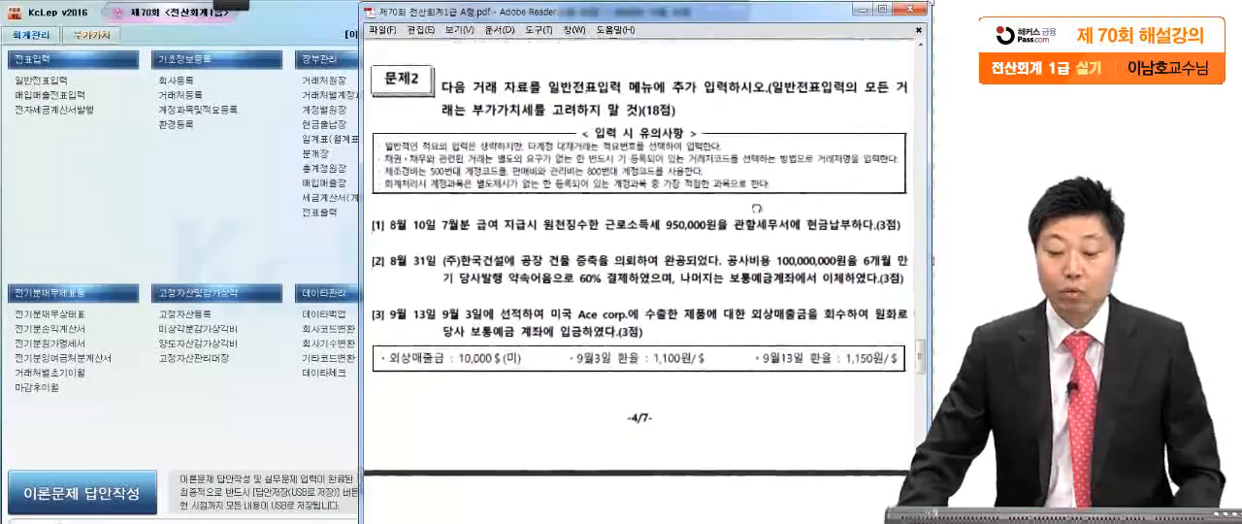
pyautogui.scroll(-3, 745, 282)
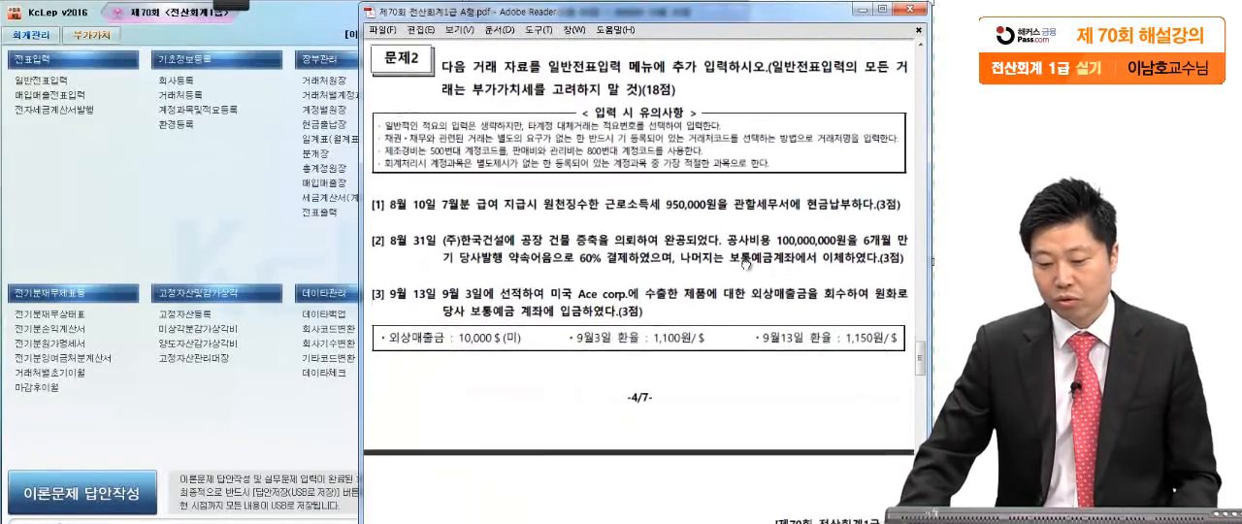
pyautogui.scroll(-2, 754, 263)
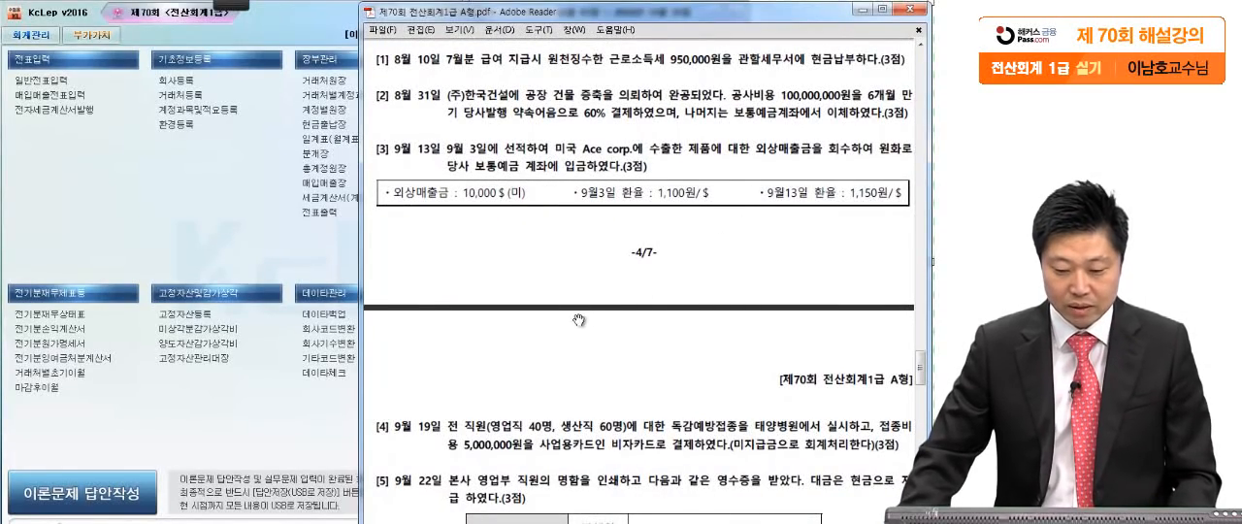
pyautogui.moveTo(227, 8)
pyautogui.click(24, 21)
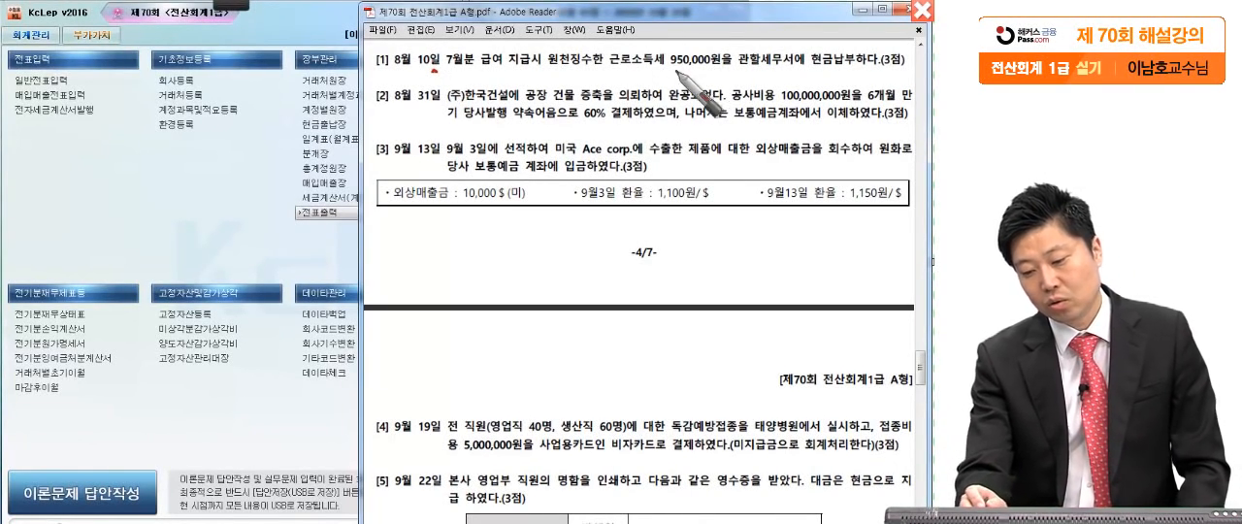
pyautogui.click(724, 68)
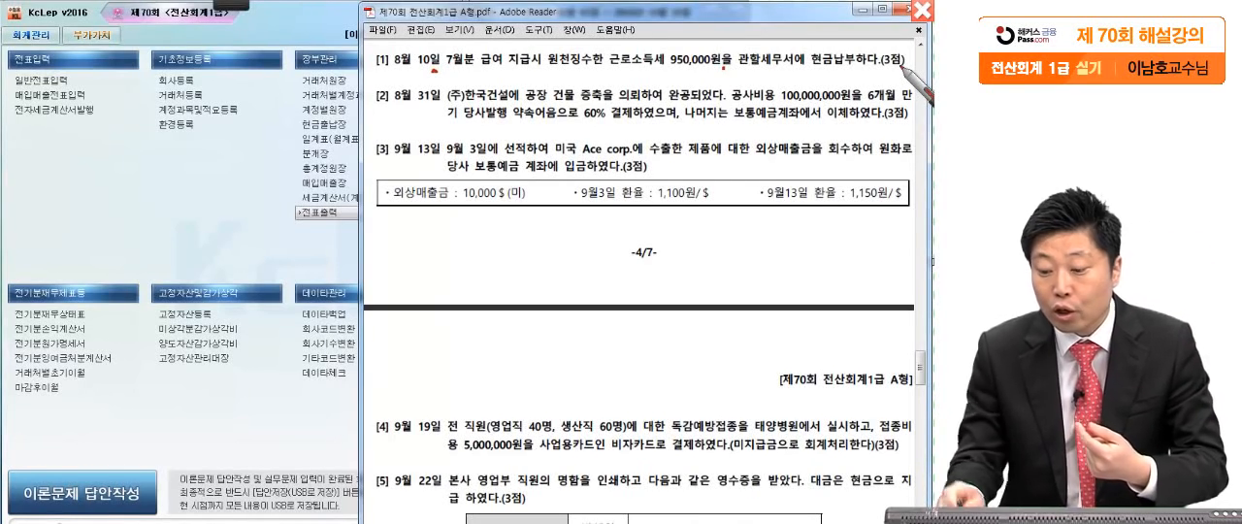
pyautogui.moveTo(808, 70); pyautogui.dragTo(863, 88)
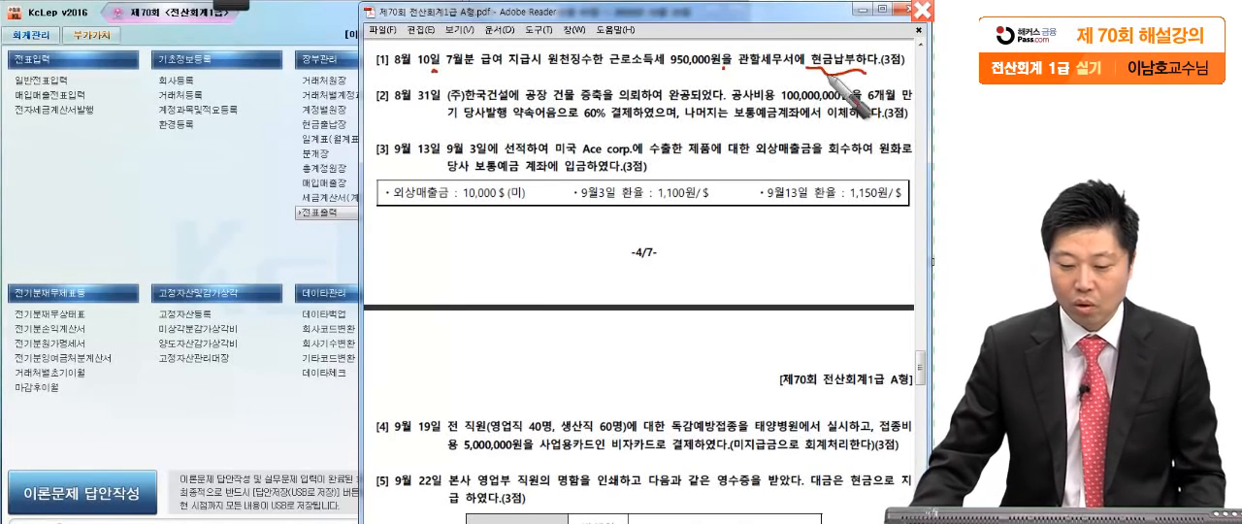
pyautogui.press('Escape')
# - Open 일반전표입력 and set the voucher date to August 10
pyautogui.click(60, 82)
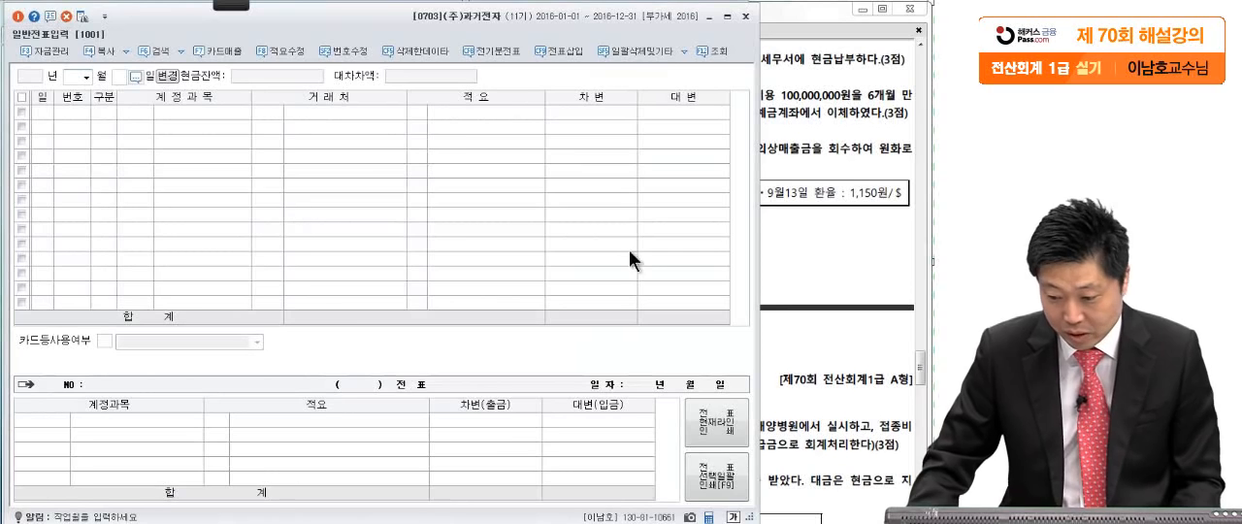
pyautogui.click(833, 197)
pyautogui.click(253, 175)
pyautogui.write('8')
pyautogui.press('Return')
pyautogui.write('10')
pyautogui.press('Return')
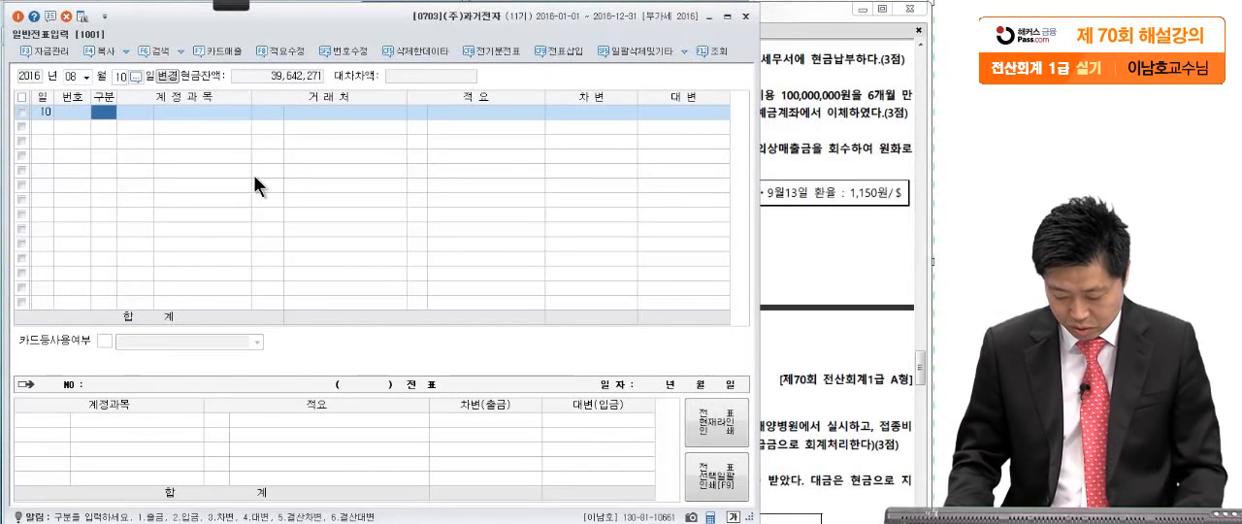
# - Enter a debit line for 예수금 of 950,000, using the amount from question [1] of the exam PDF
pyautogui.write('3예수')
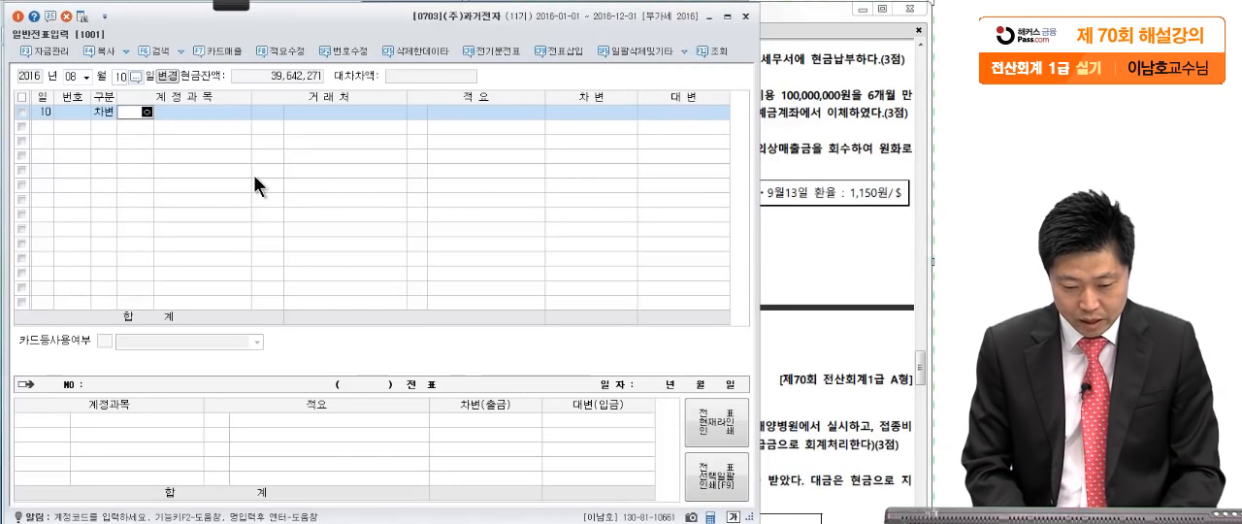
pyautogui.press('Return')
pyautogui.press('Return')
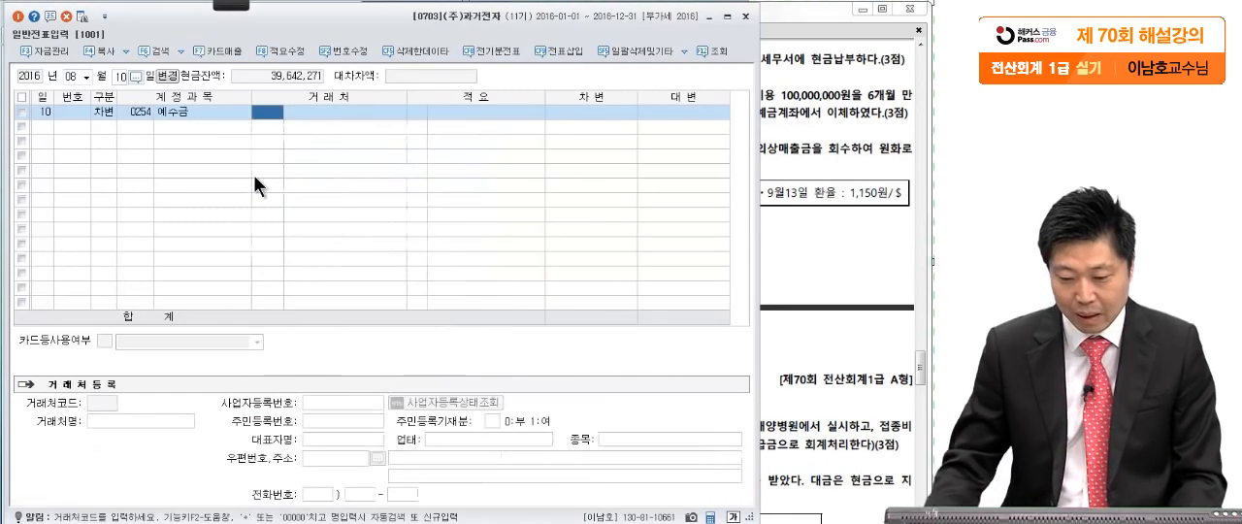
pyautogui.click(867, 174)
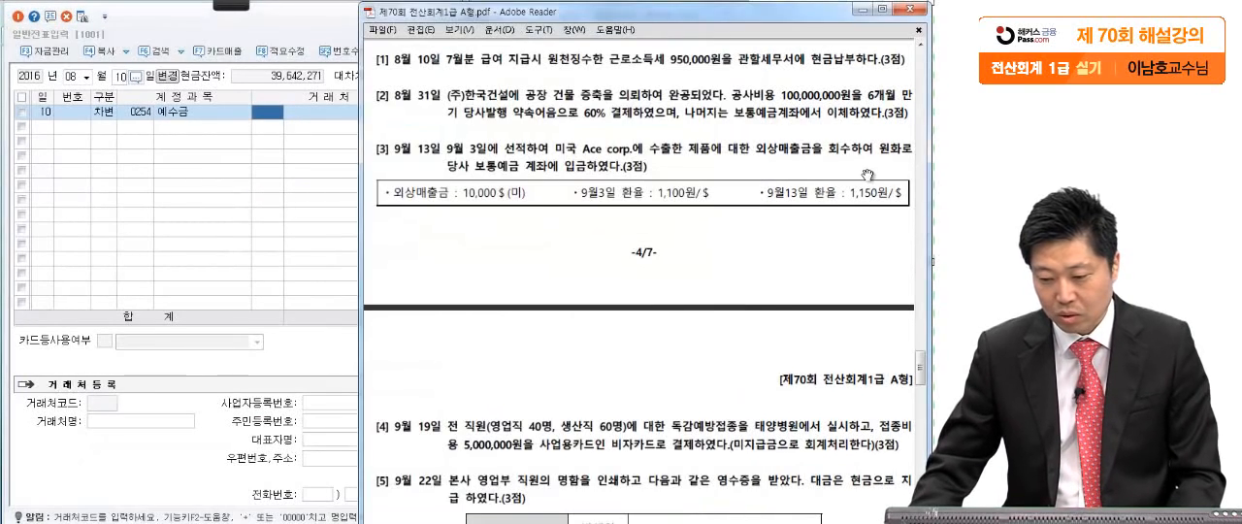
pyautogui.click(279, 170)
pyautogui.click(576, 112)
pyautogui.write('9500000')
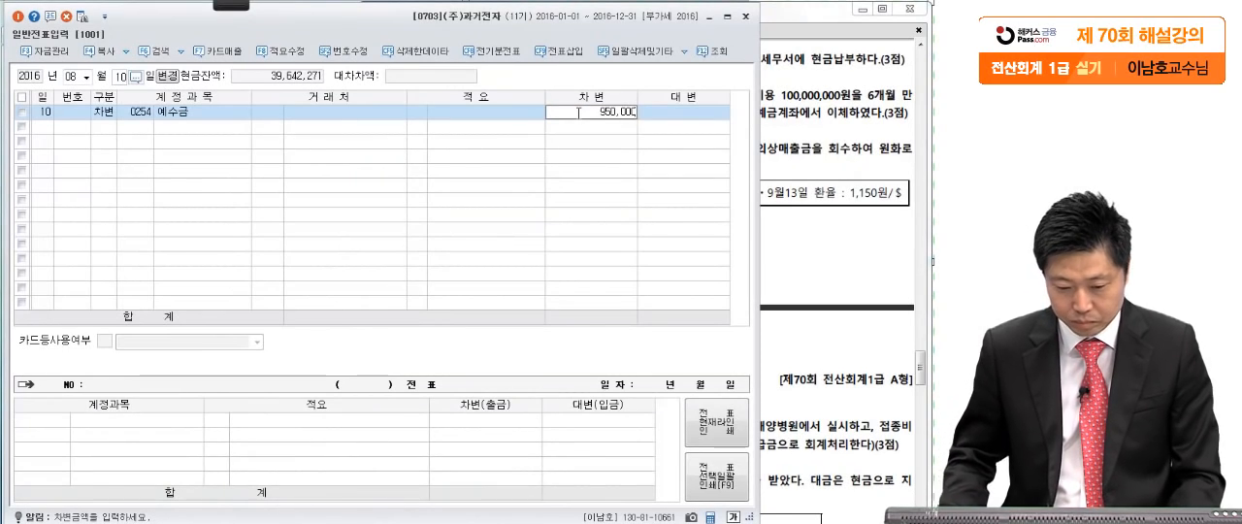
pyautogui.press('Return')
# - Add a credit line for 현금 (account 101) of 950,000 to balance the August 10 voucher
pyautogui.write('4')
pyautogui.press('Return')
pyautogui.write('101')
pyautogui.press('Return')
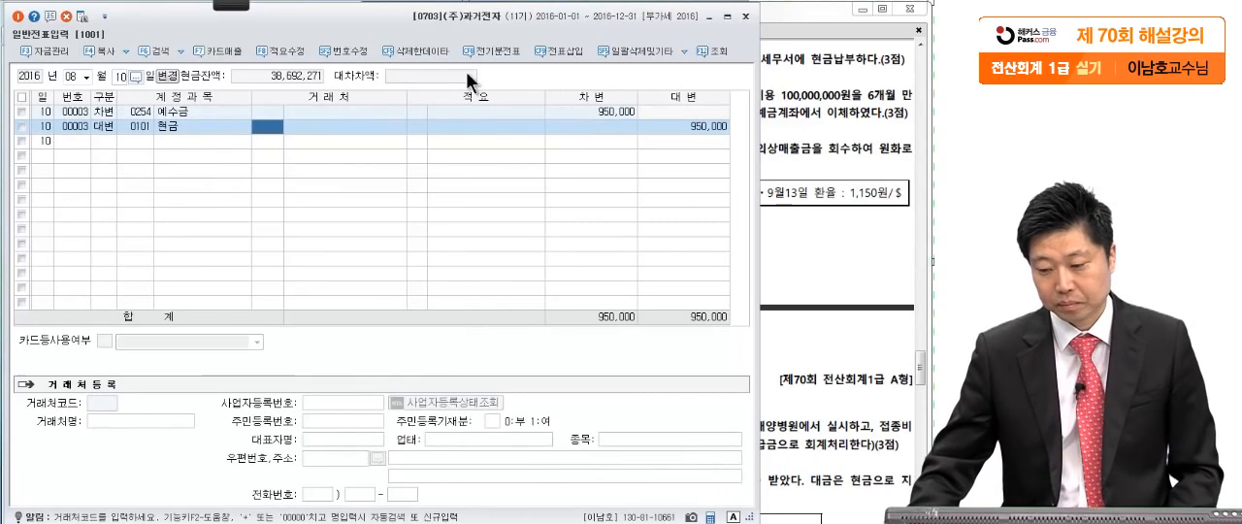
# - Mark 6개월, 약속어음으로 and 보통예금계좌에서 이체 in question [2] of the exam PDF with the red screen pen, and leave the pen
pyautogui.click(761, 393)
pyautogui.moveTo(758, 397); pyautogui.dragTo(746, 369)
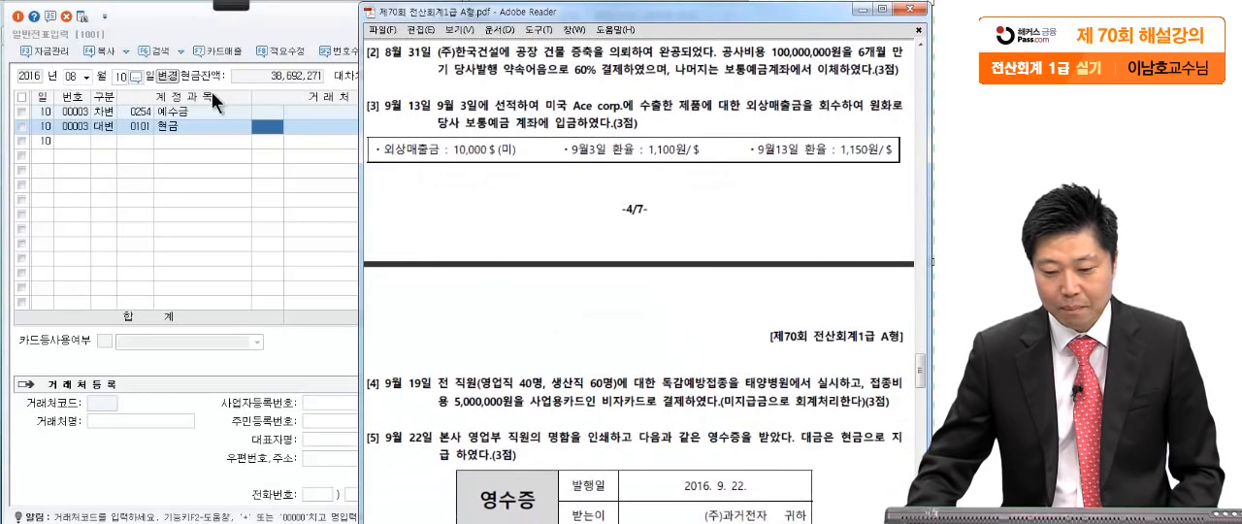
pyautogui.moveTo(224, 6)
pyautogui.click(13, 25)
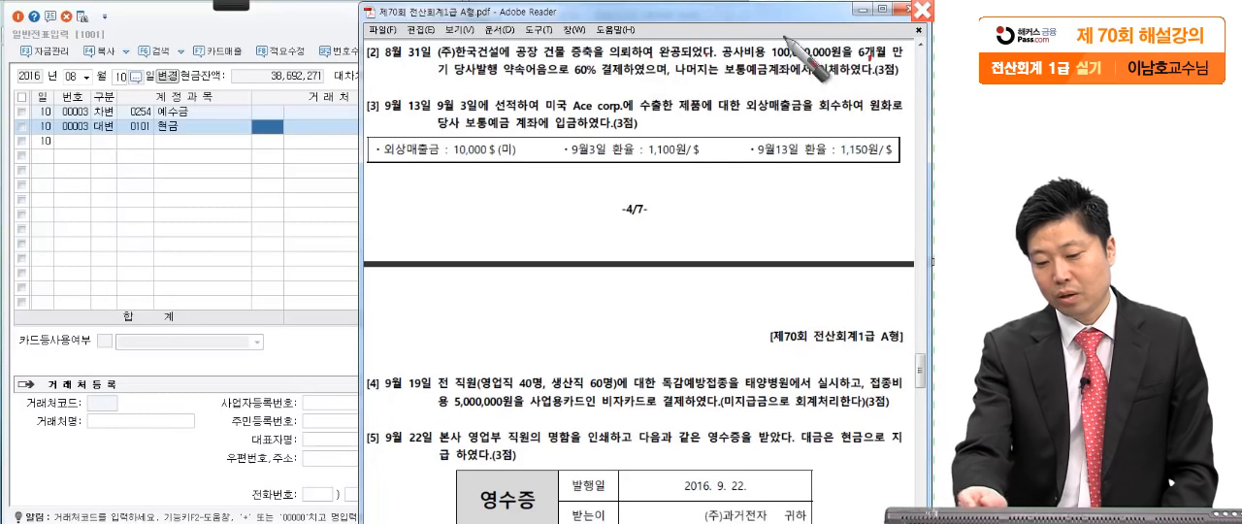
pyautogui.moveTo(553, 79); pyautogui.dragTo(561, 79)
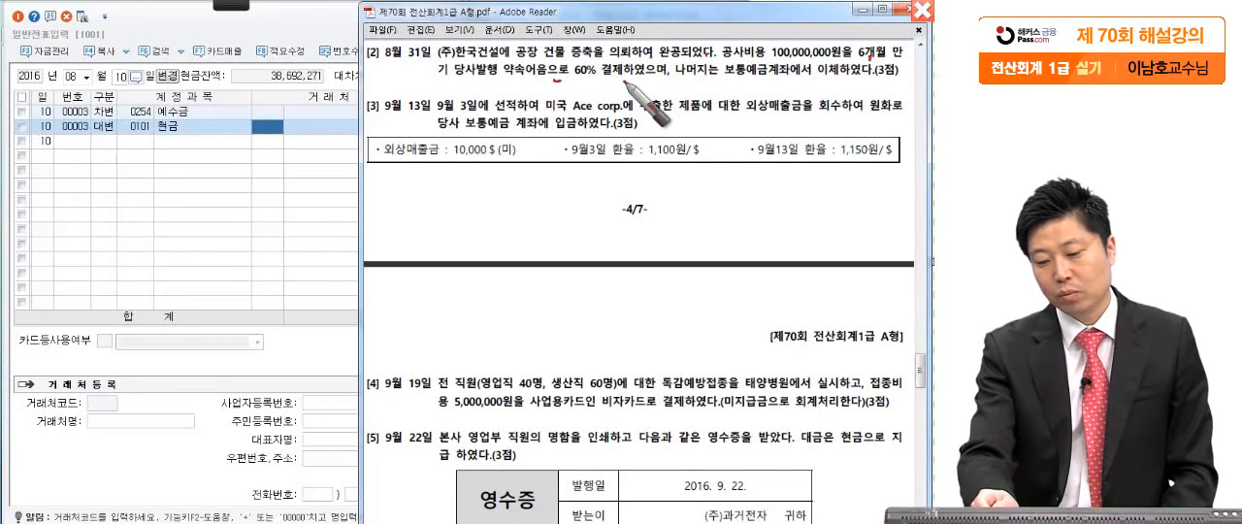
pyautogui.moveTo(664, 72); pyautogui.dragTo(673, 55)
pyautogui.moveTo(724, 87); pyautogui.dragTo(874, 85)
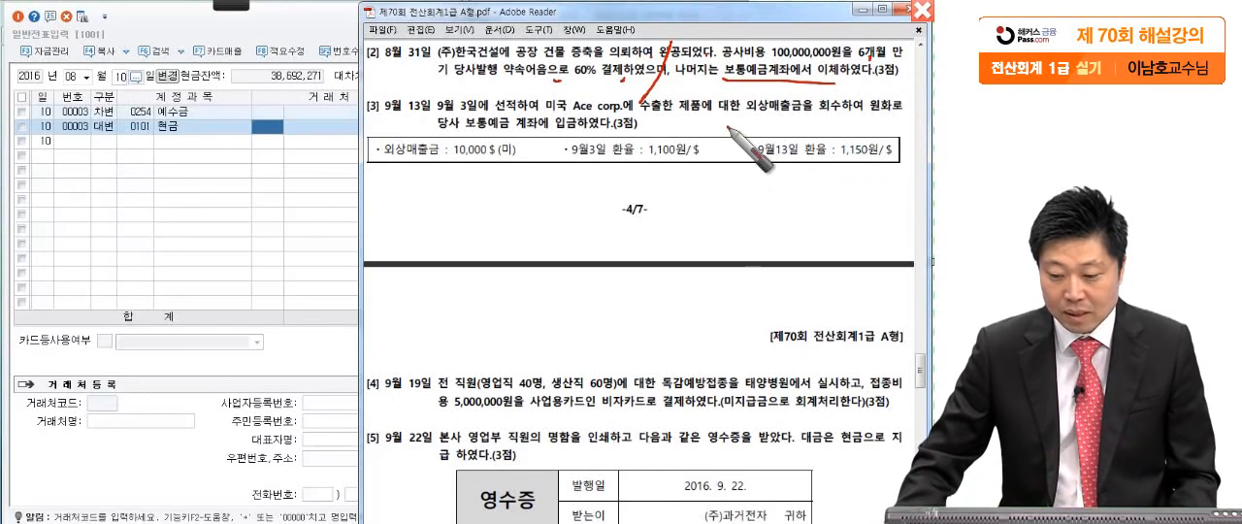
pyautogui.press('Escape')
# - Return to 일반전표입력 and set the voucher date to August 31
pyautogui.click(831, 158)
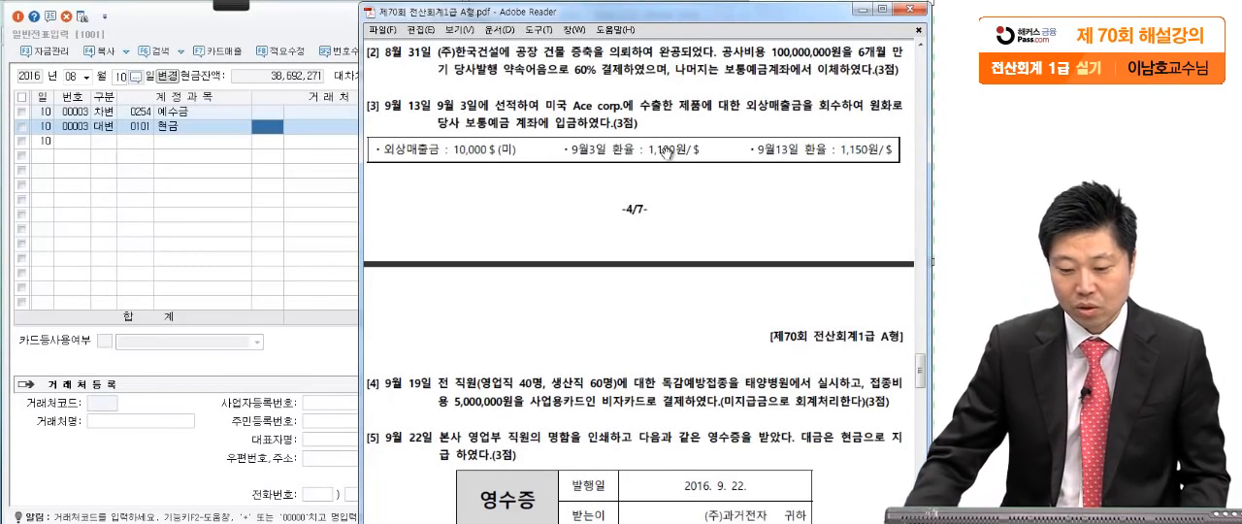
pyautogui.click(121, 76)
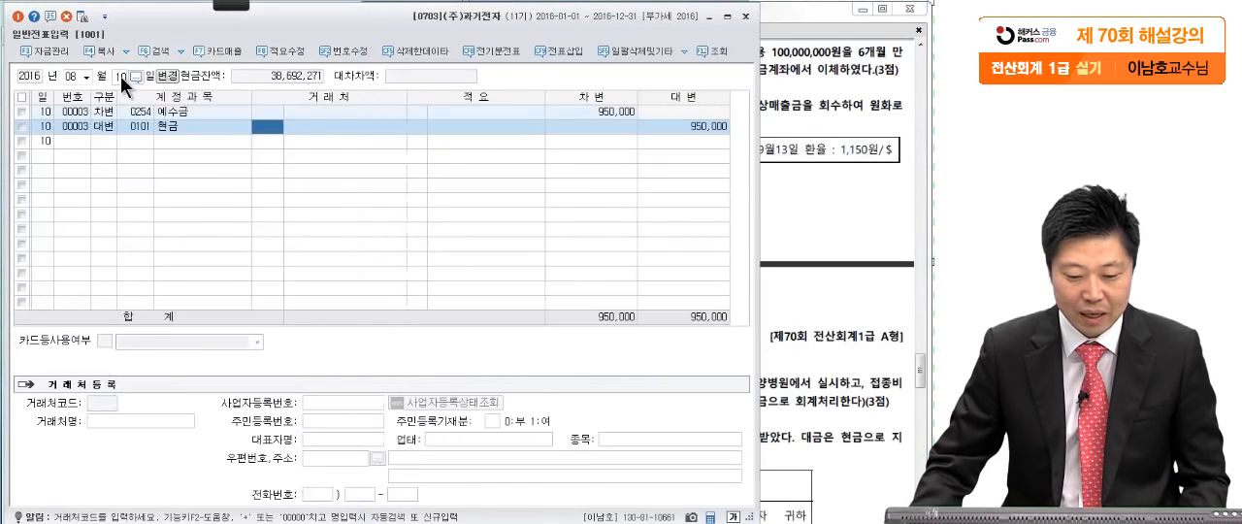
pyautogui.write('31')
pyautogui.press('Return')
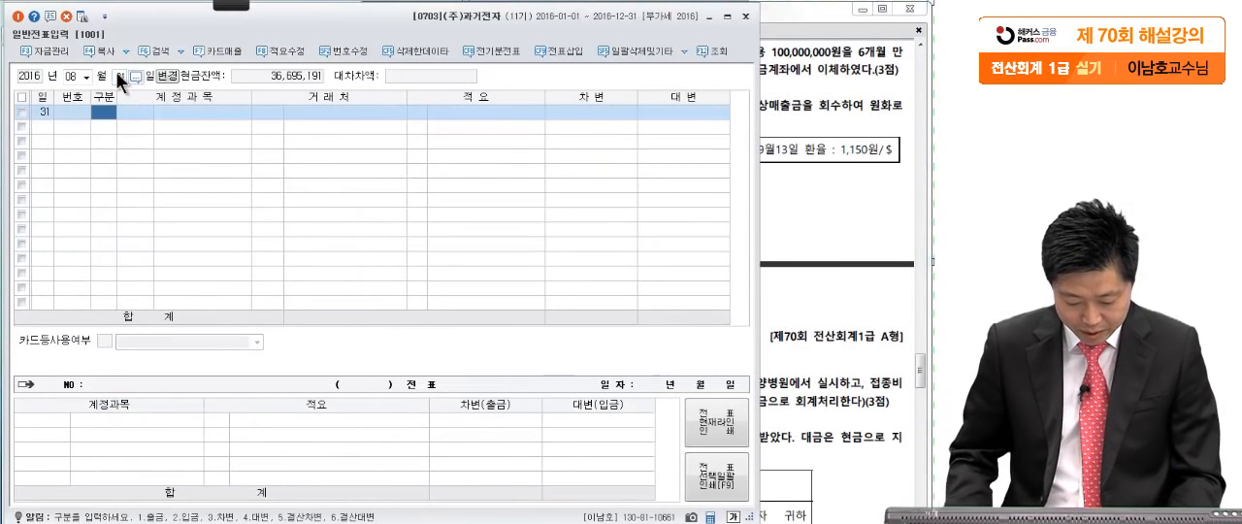
# - Enter a debit line for 건물 of 100,000,000 for the factory extension in question [2]
pyautogui.press('3')
pyautogui.press('Return')
pyautogui.write('건')
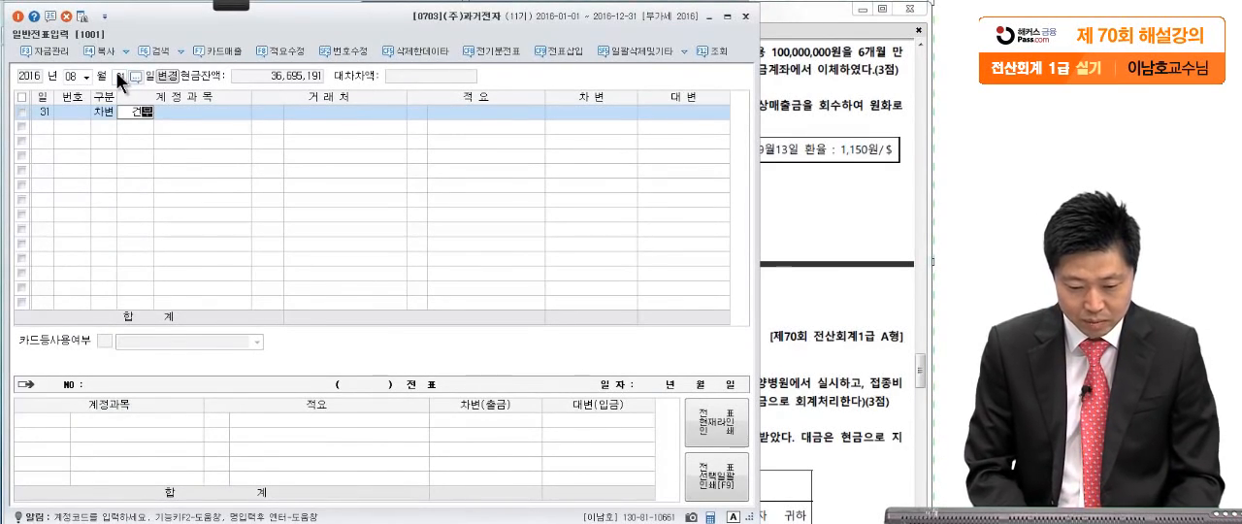
pyautogui.write('물')
pyautogui.press('Return')
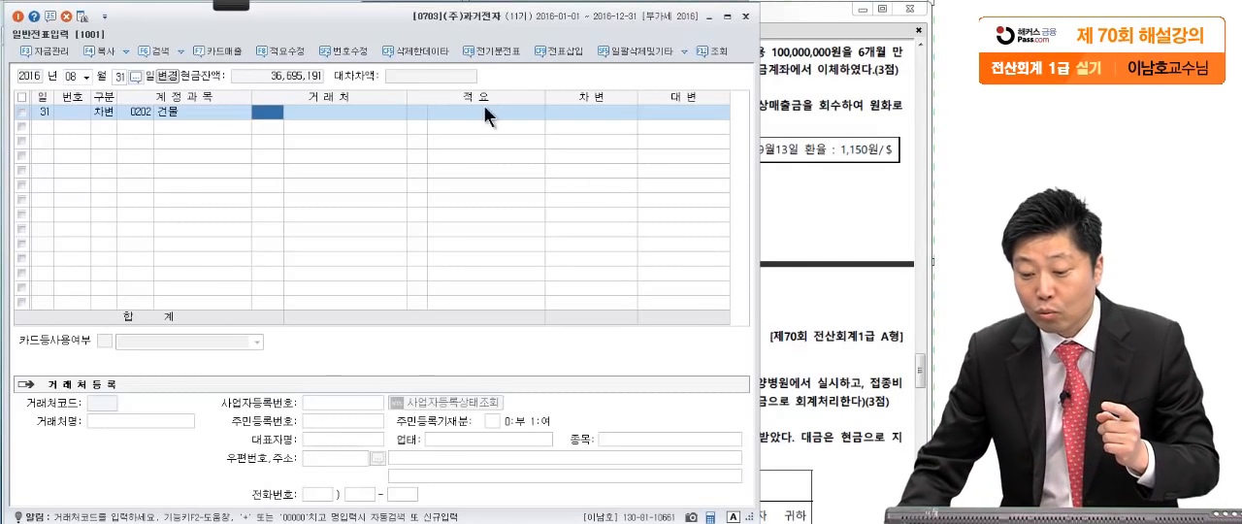
pyautogui.click(798, 94)
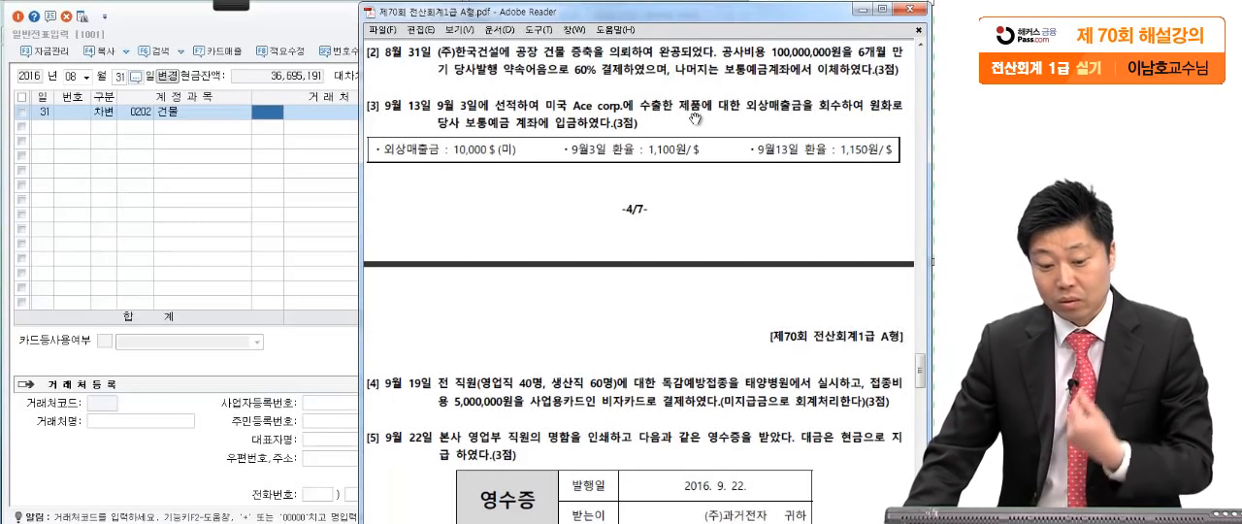
pyautogui.click(138, 111)
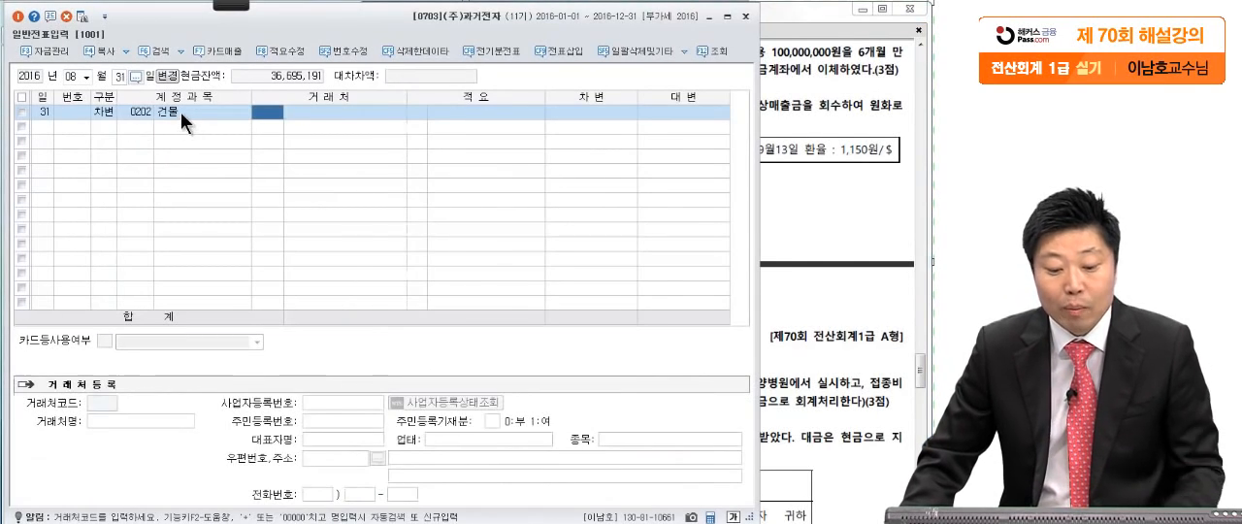
pyautogui.click(581, 113)
pyautogui.write('100,000,00')
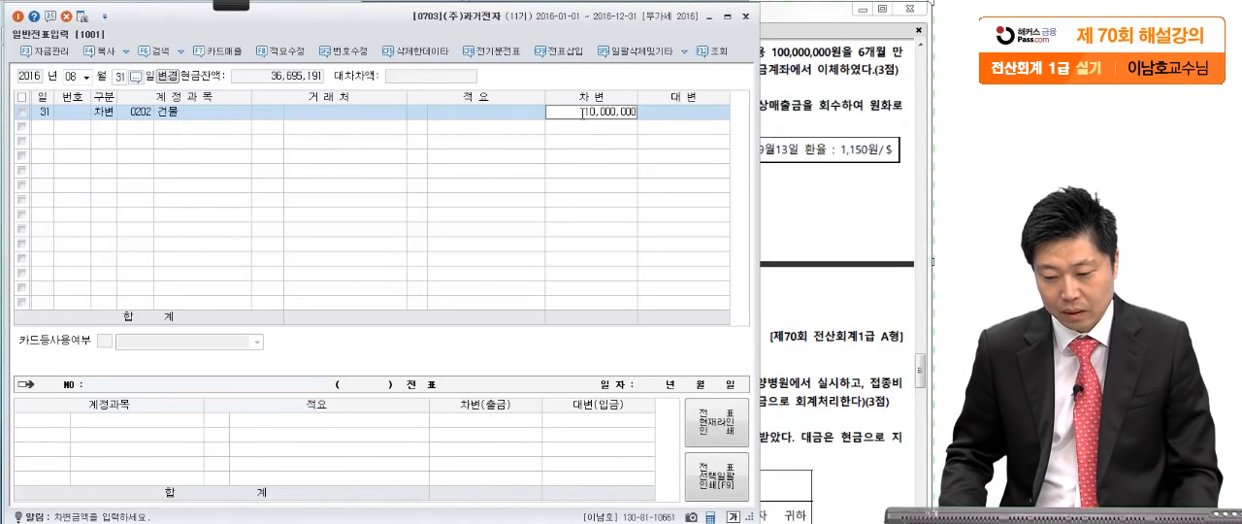
pyautogui.write('0')
pyautogui.press('Return')
# - Add a credit line with the account 미지급금 to the August 31 voucher
pyautogui.write('4')
pyautogui.press('Return')
pyautogui.write('미지급')
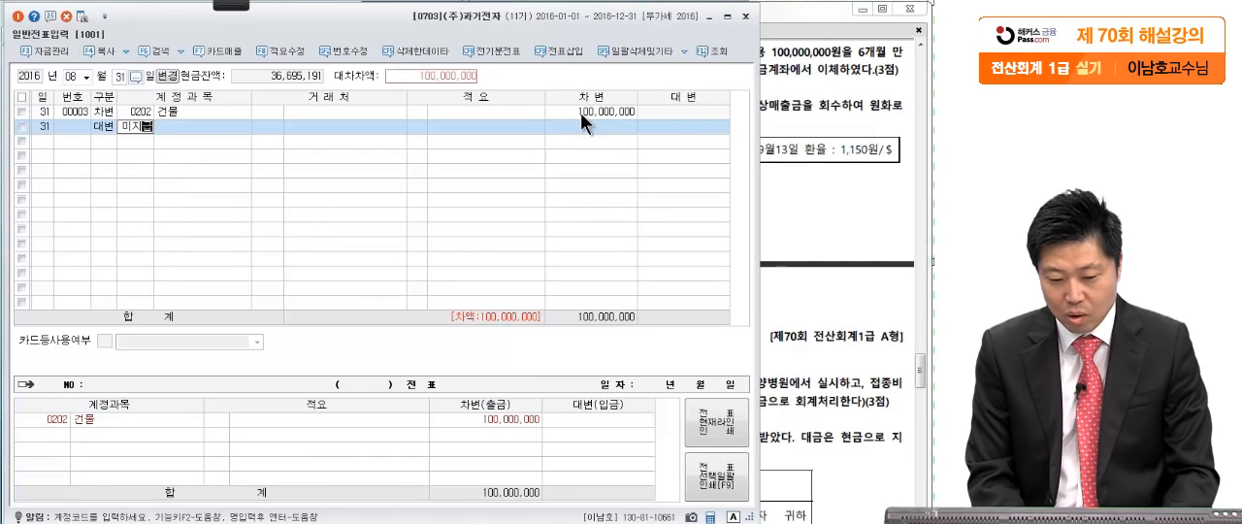
pyautogui.press('Return')
# - Look up 한국 among the 거래처 and assign (주)한국건설 to the 미지급금 line
pyautogui.press('Return')
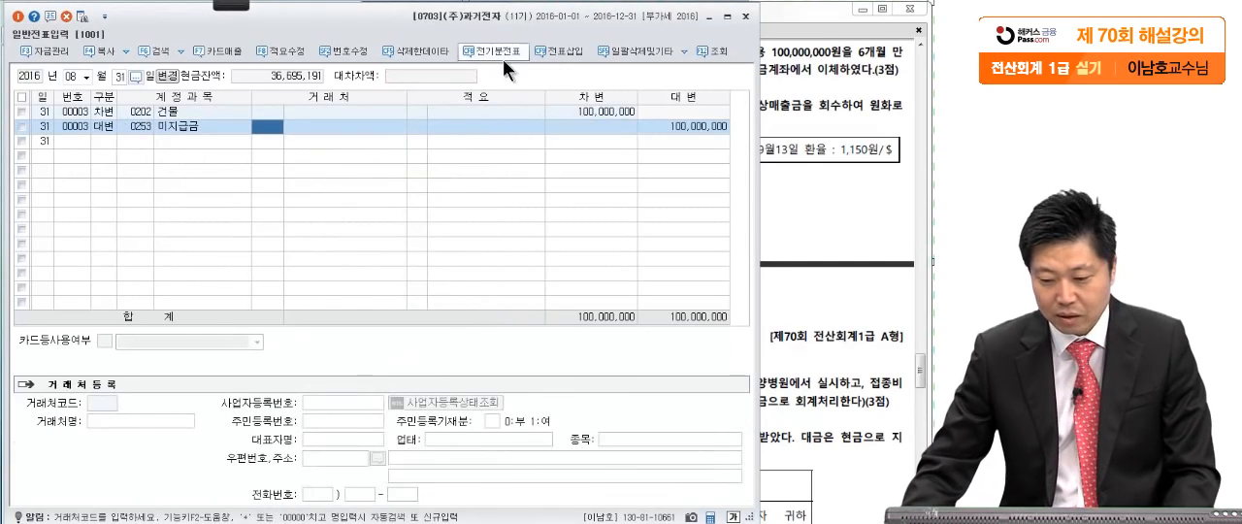
pyautogui.click(862, 88)
pyautogui.click(316, 160)
pyautogui.write('한')
pyautogui.press('Return')
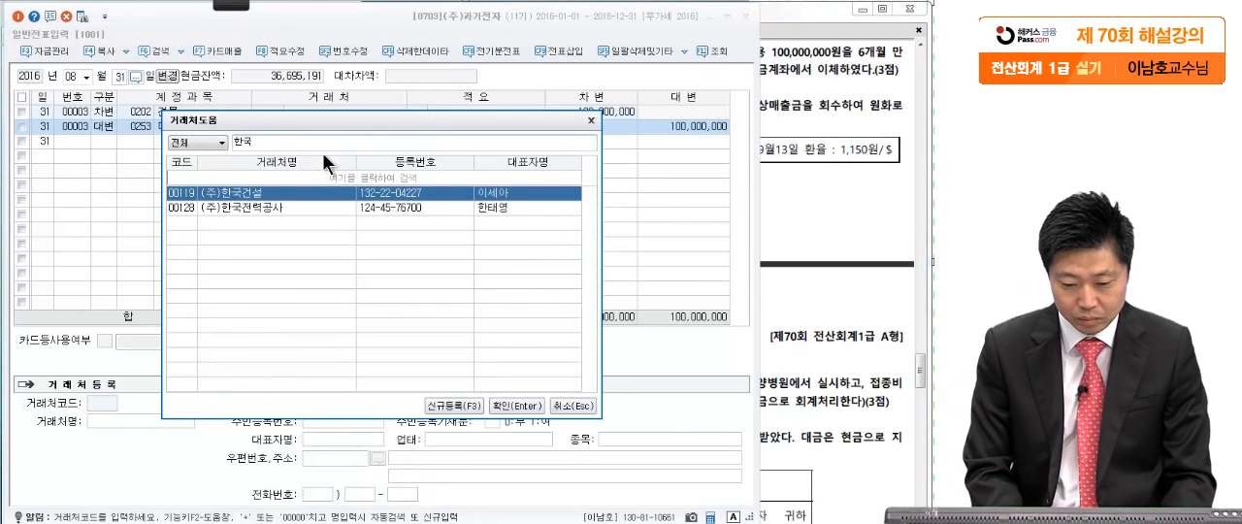
pyautogui.press('Return')
pyautogui.press('Return')
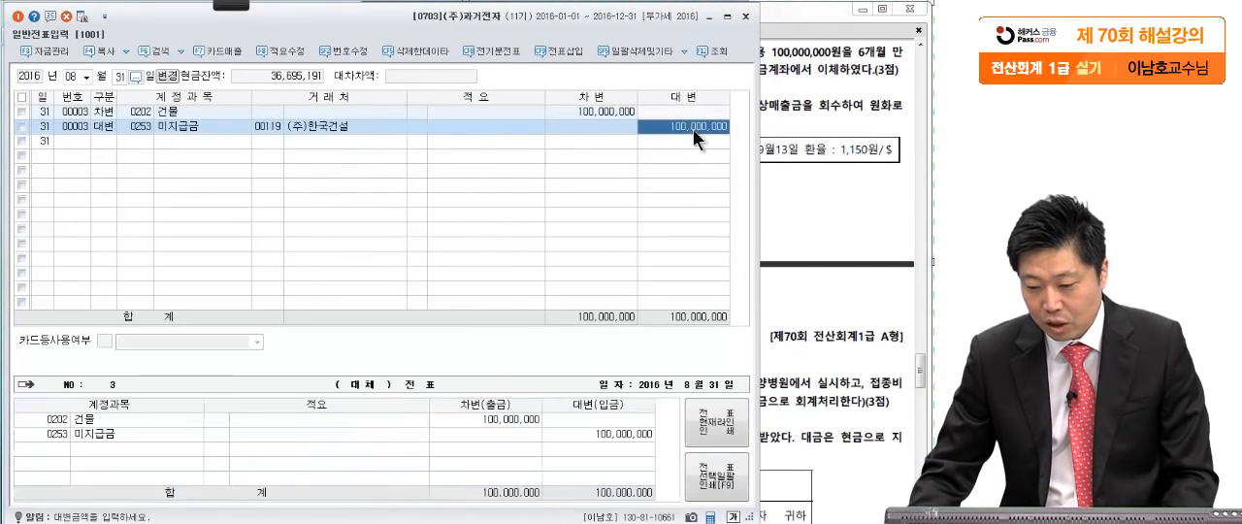
# - Set the credit amount of the 미지급금 line to 60,000,000
pyautogui.click(813, 128)
pyautogui.click(275, 245)
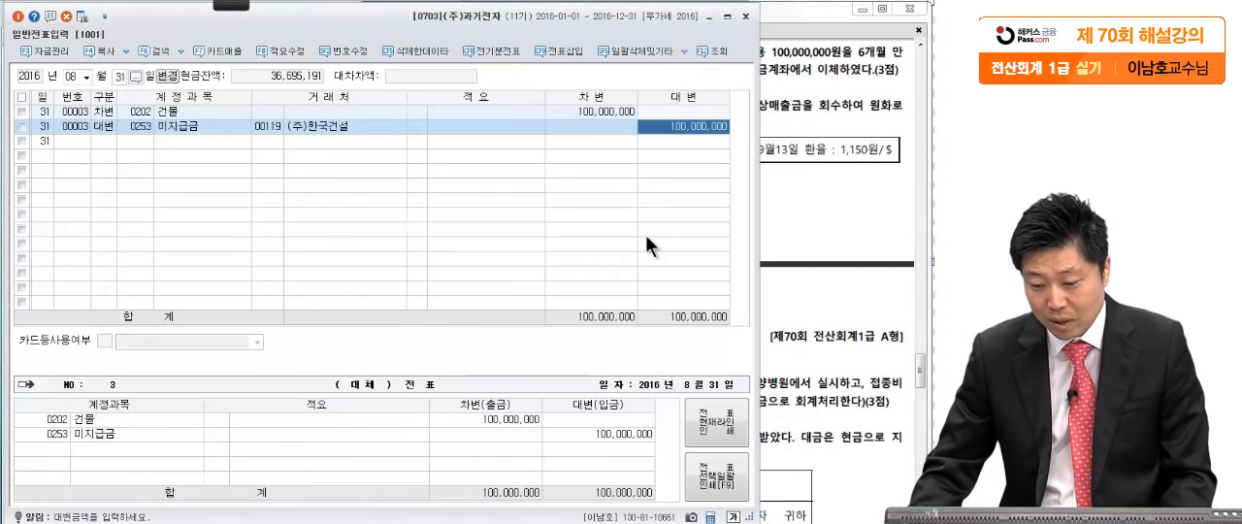
pyautogui.write('60,000,000')
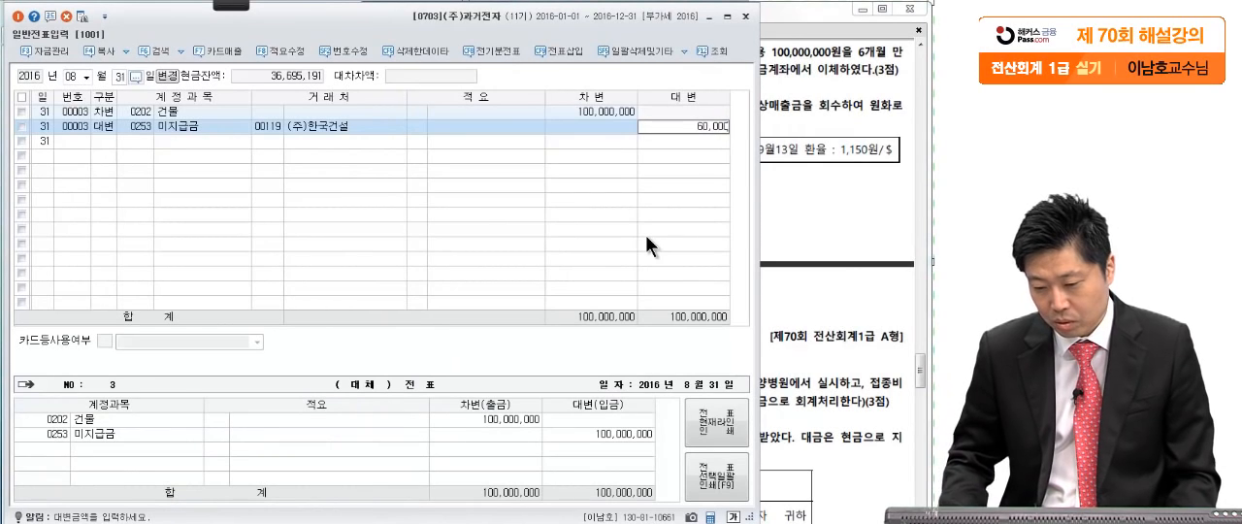
pyautogui.press('Return')
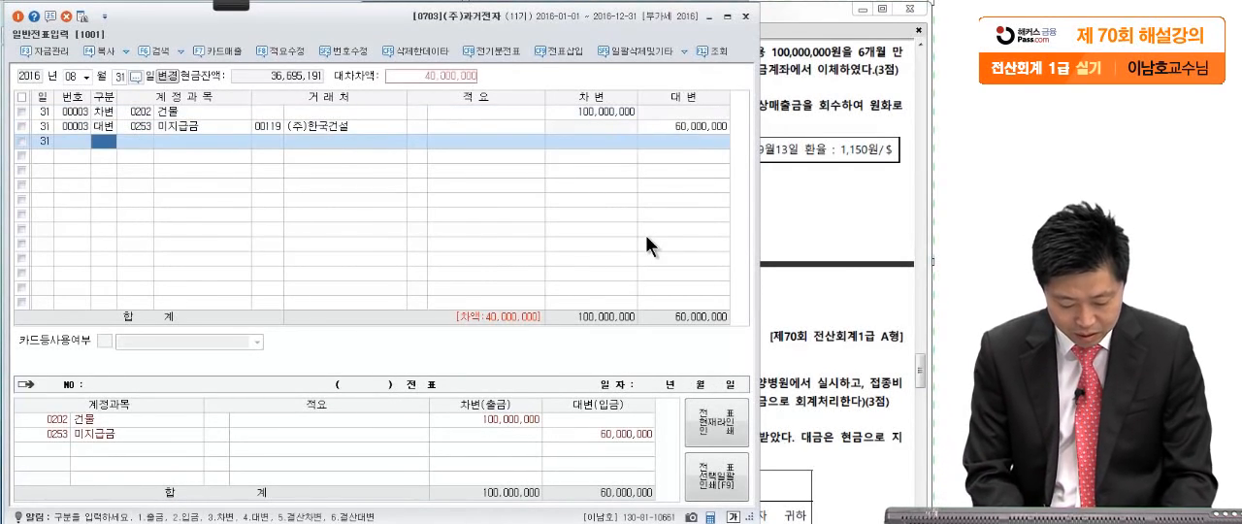
# - Add a credit line for 보통예금 covering the remaining 40,000,000 of the August 31 voucher
pyautogui.write('4붙오')
pyautogui.press('BackSpace')
pyautogui.press('BackSpace')
pyautogui.write('통')
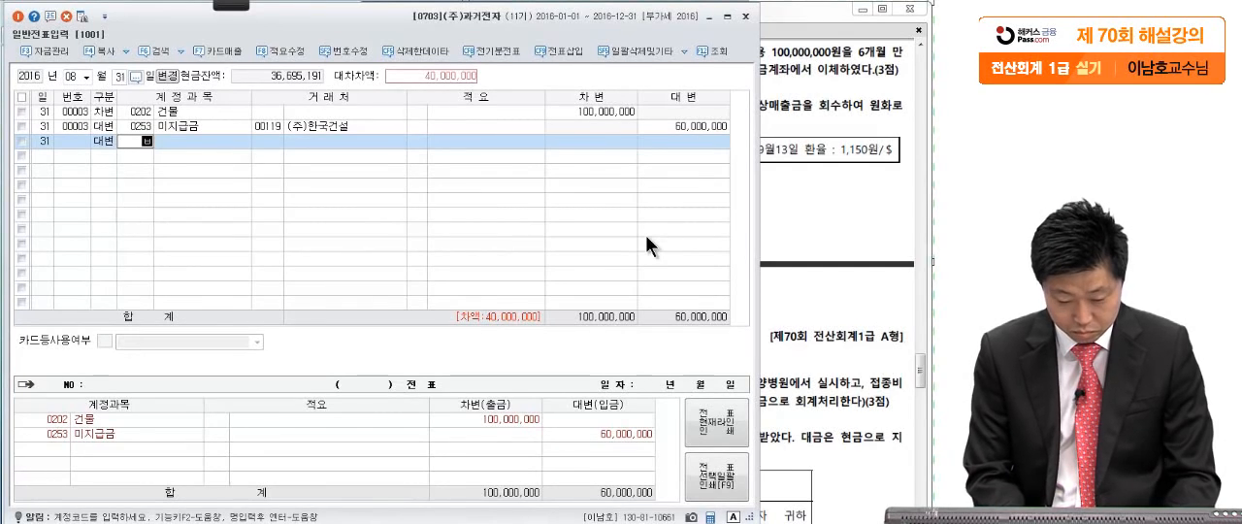
pyautogui.press('Return')
pyautogui.press('Return')
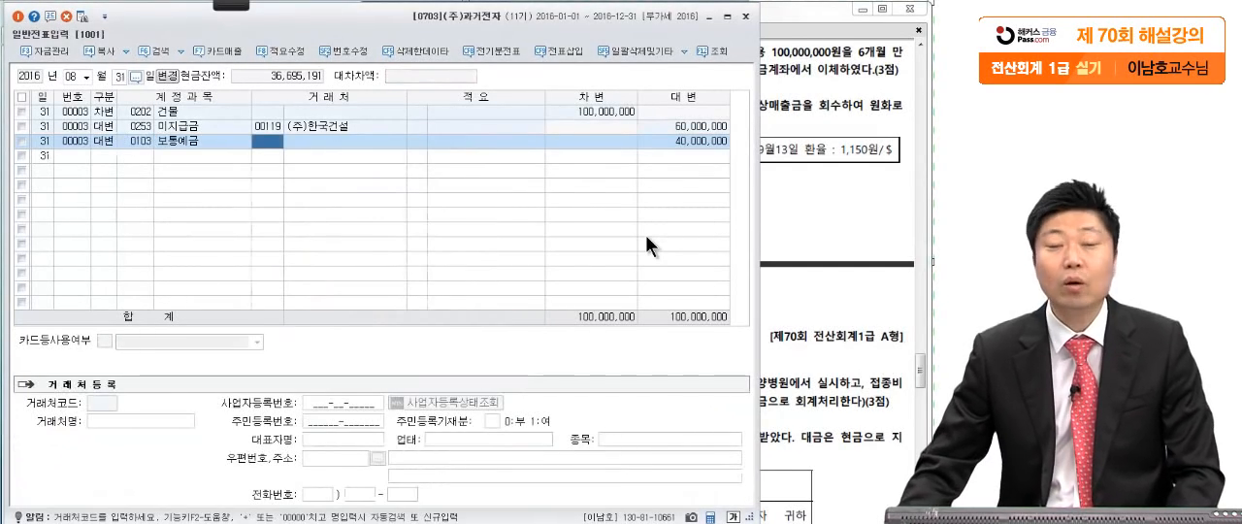
# - Mark the export receivable, its collection in won and the 외상매출금 amount in question [3] with the red screen pen, and leave the pen
pyautogui.click(810, 218)
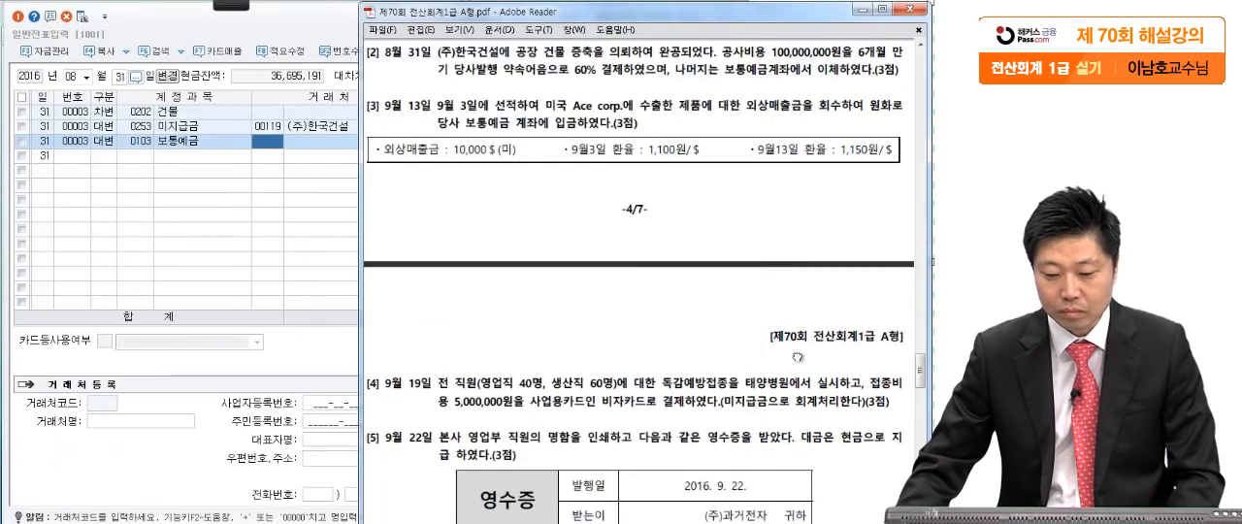
pyautogui.scroll(-2, 851, 171)
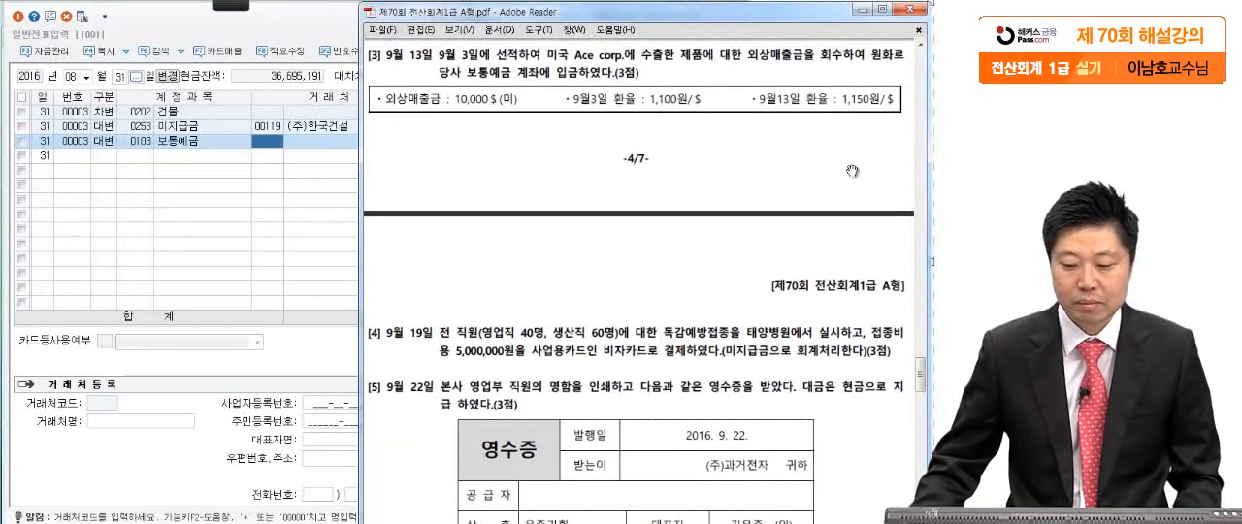
pyautogui.moveTo(236, 5)
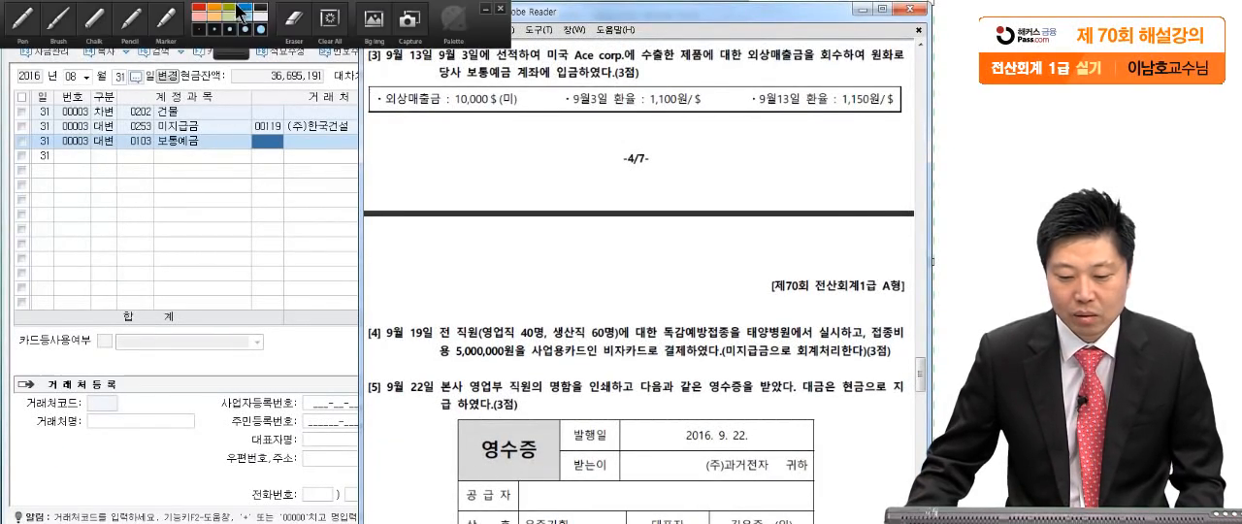
pyautogui.click(29, 19)
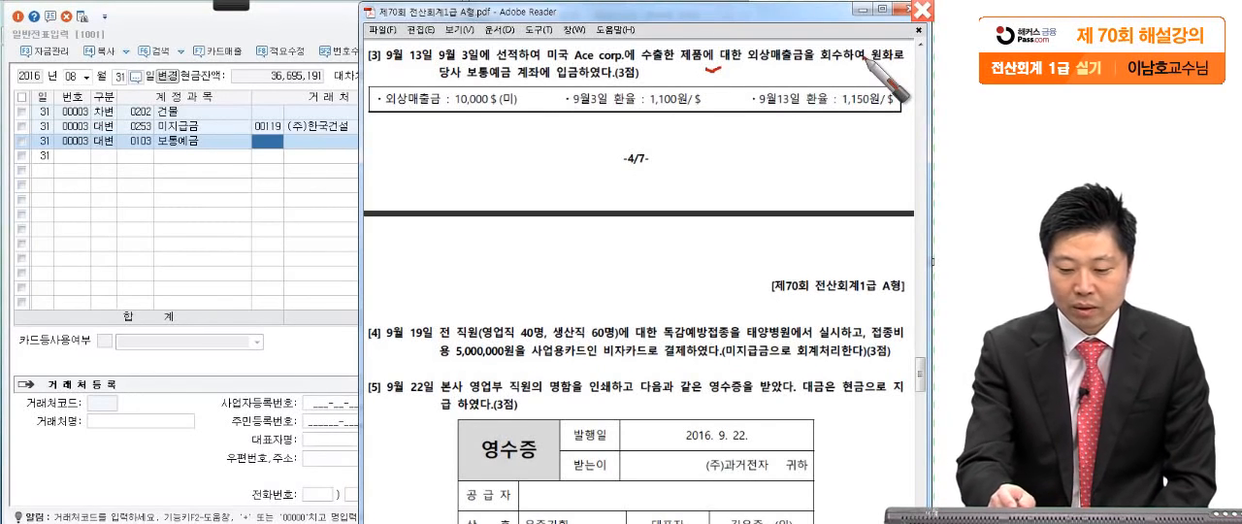
pyautogui.click(871, 70)
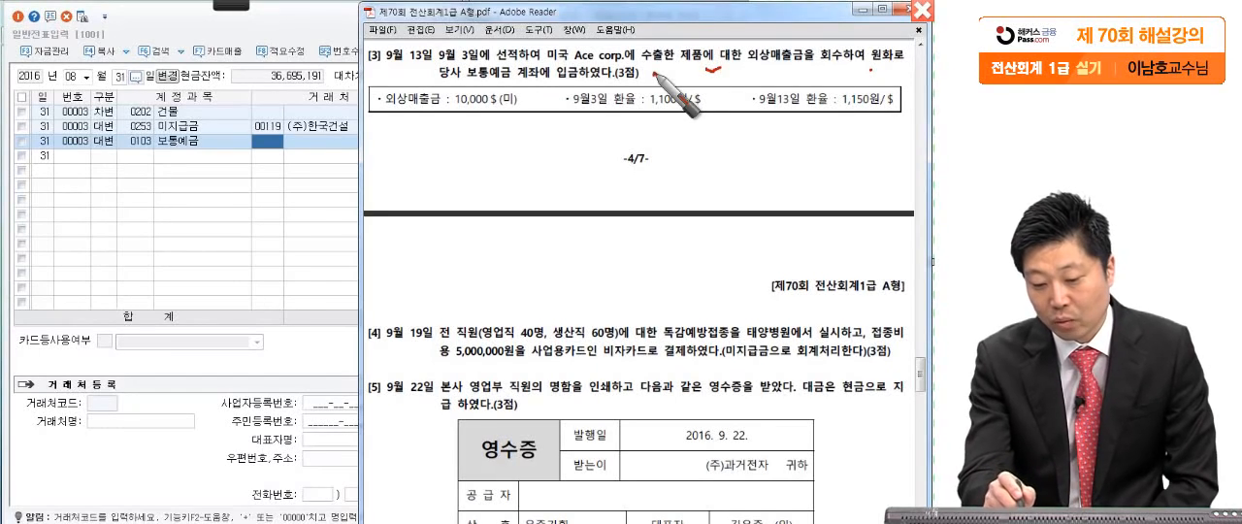
pyautogui.moveTo(397, 101); pyautogui.dragTo(404, 103)
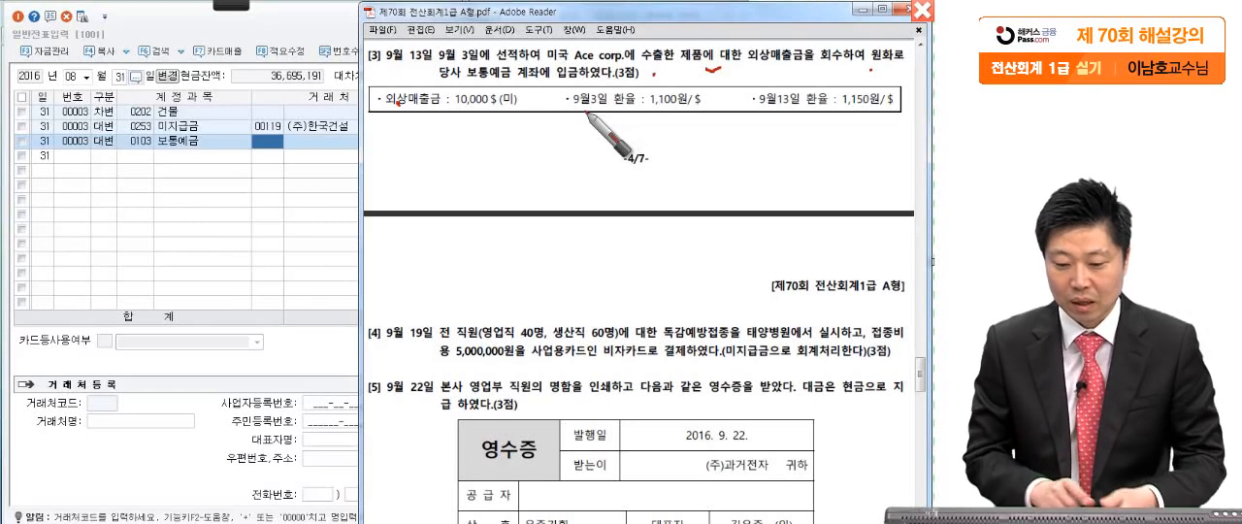
pyautogui.press('Escape')
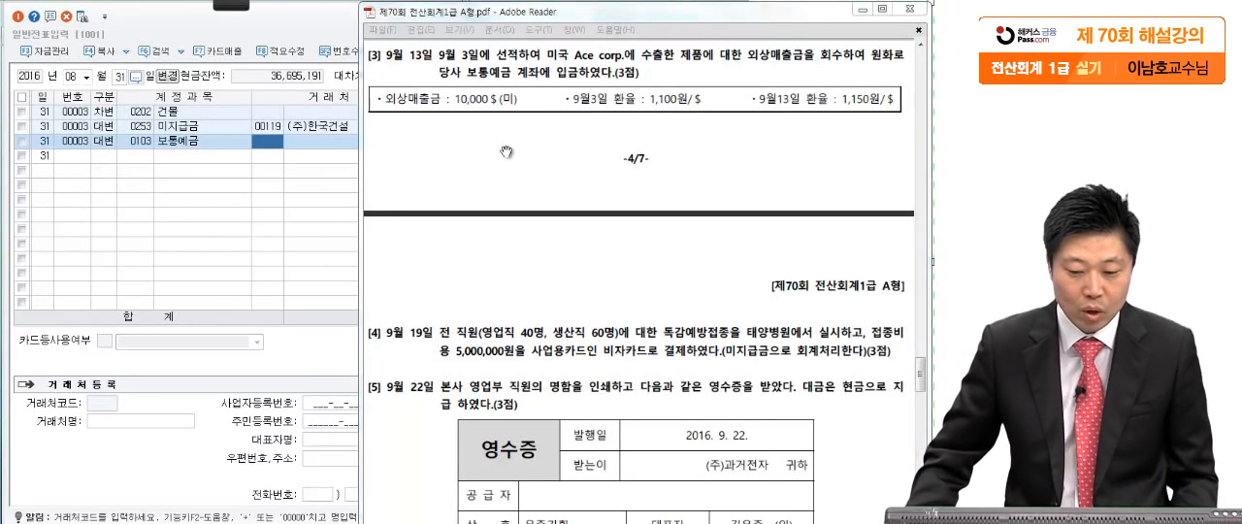
# - Set the voucher date in 일반전표입력 to September 13, and bring question [3] of the exam PDF back to the front
pyautogui.click(225, 234)
pyautogui.click(79, 80)
pyautogui.write('0913')
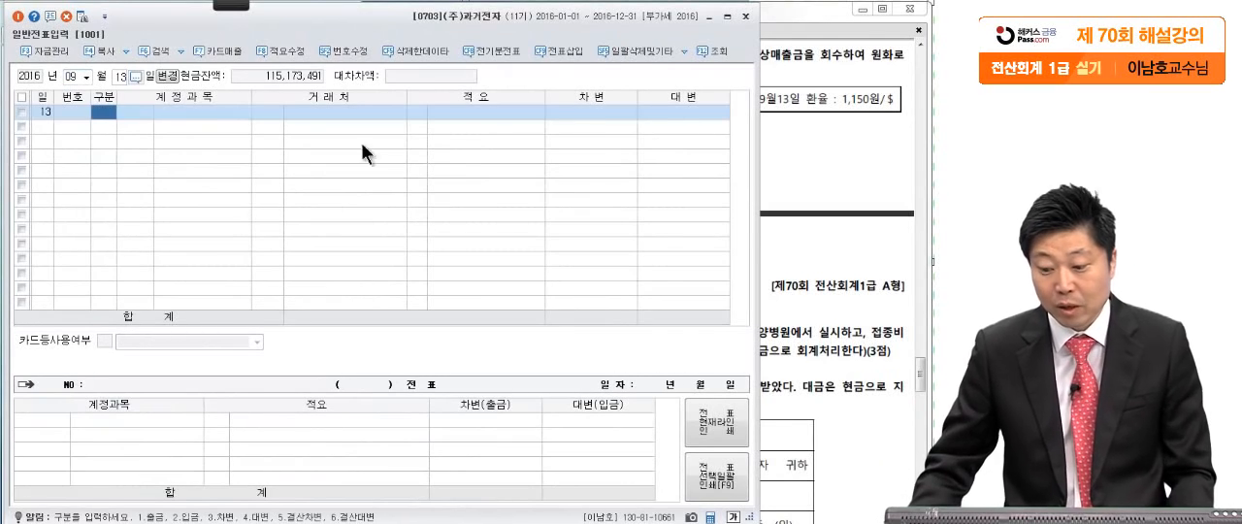
pyautogui.click(826, 199)
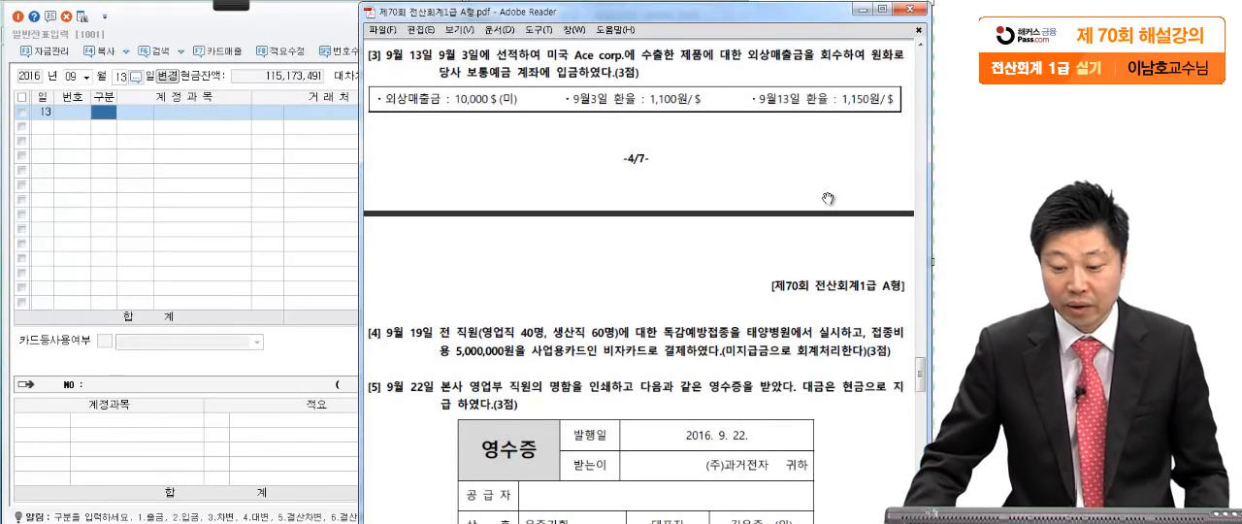
# - Mark the 10,000$ receivable, the September 13 date and the September 13 exchange rate in question [3] with the red screen pen
pyautogui.moveTo(231, 4)
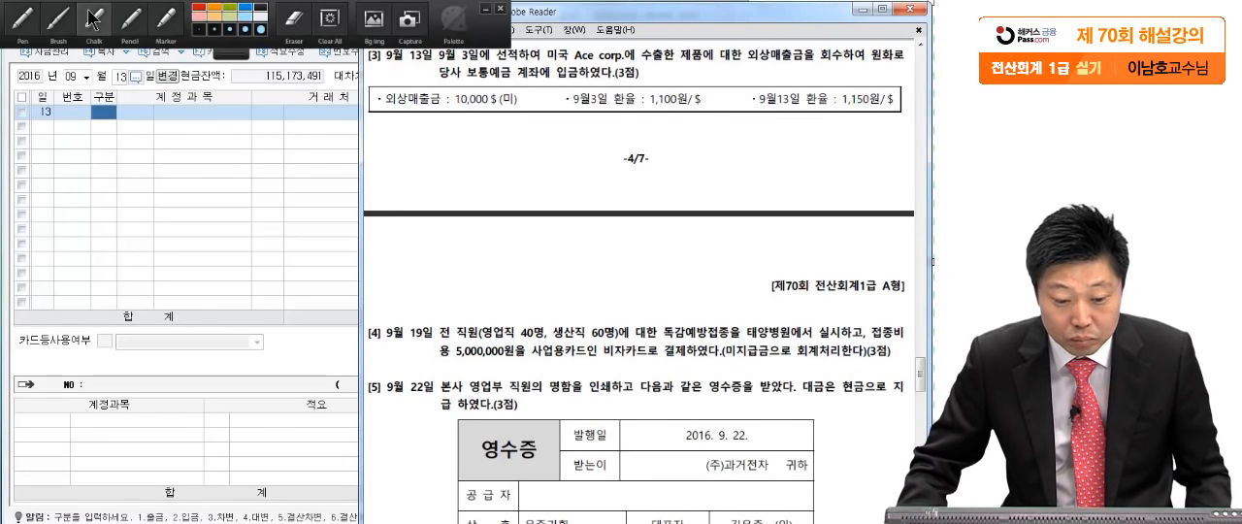
pyautogui.click(23, 19)
pyautogui.moveTo(771, 63); pyautogui.dragTo(773, 68)
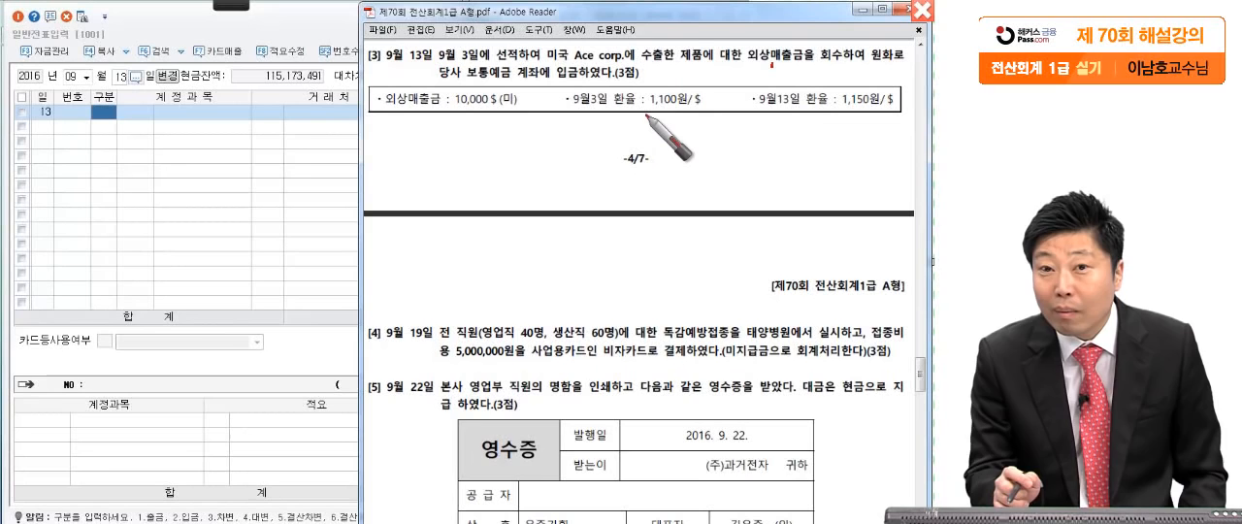
pyautogui.moveTo(442, 109); pyautogui.dragTo(516, 107)
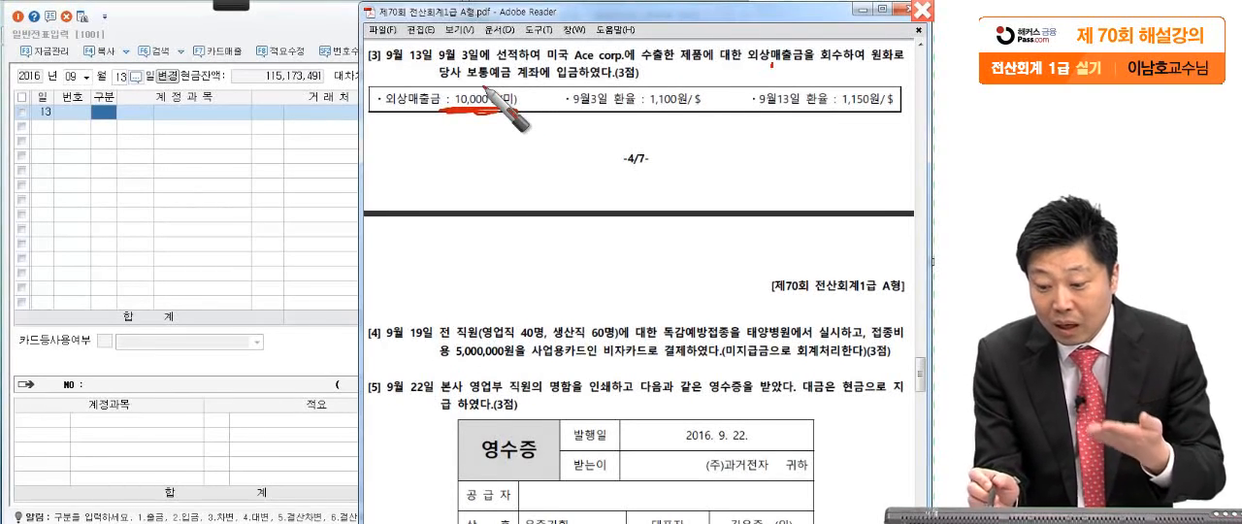
pyautogui.moveTo(439, 44); pyautogui.dragTo(419, 79)
pyautogui.moveTo(899, 108); pyautogui.dragTo(908, 109)
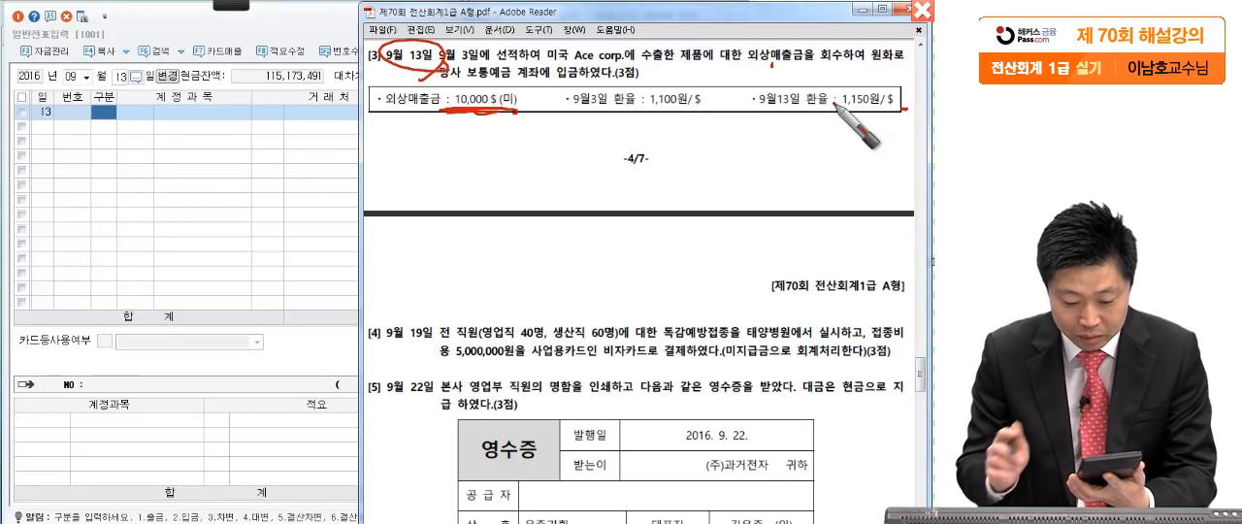
# - Handwrite the subtraction 11,500,000 less 11,000,000 equals 500,000 below question [3], circle the difference, and leave the screen pen
pyautogui.moveTo(448, 155)
pyautogui.mouseDown()
pyautogui.moveTo(431, 198)
pyautogui.moveTo(496, 193)
pyautogui.mouseUp()
pyautogui.moveTo(536, 160)
pyautogui.mouseDown()
pyautogui.moveTo(558, 199)
pyautogui.moveTo(693, 180)
pyautogui.mouseUp()
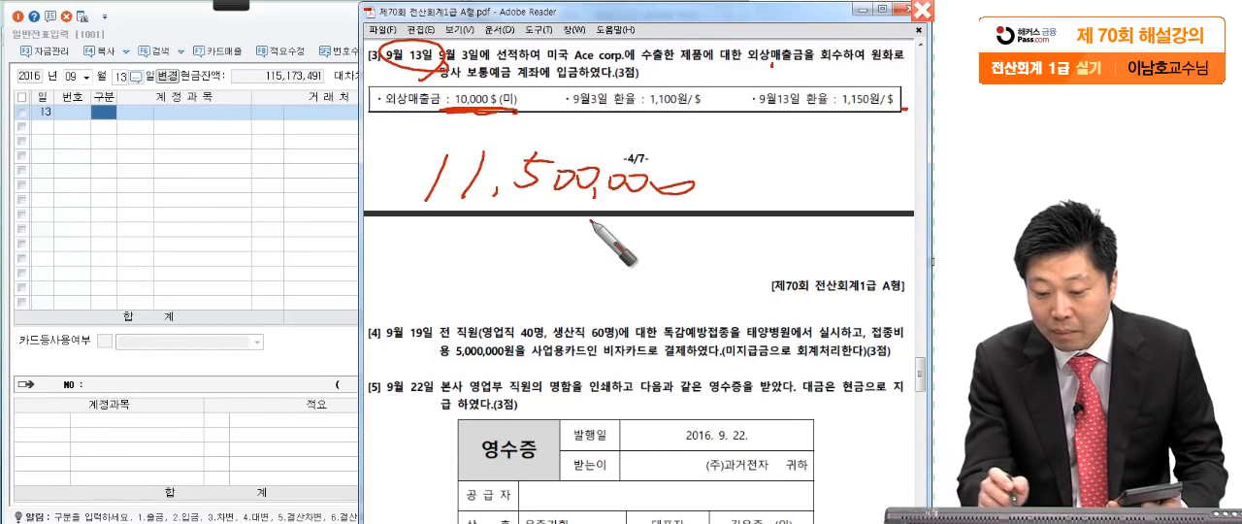
pyautogui.moveTo(438, 229); pyautogui.dragTo(423, 266)
pyautogui.moveTo(471, 230)
pyautogui.mouseDown()
pyautogui.moveTo(457, 265)
pyautogui.moveTo(526, 251)
pyautogui.moveTo(645, 260)
pyautogui.moveTo(704, 280)
pyautogui.moveTo(725, 260)
pyautogui.mouseUp()
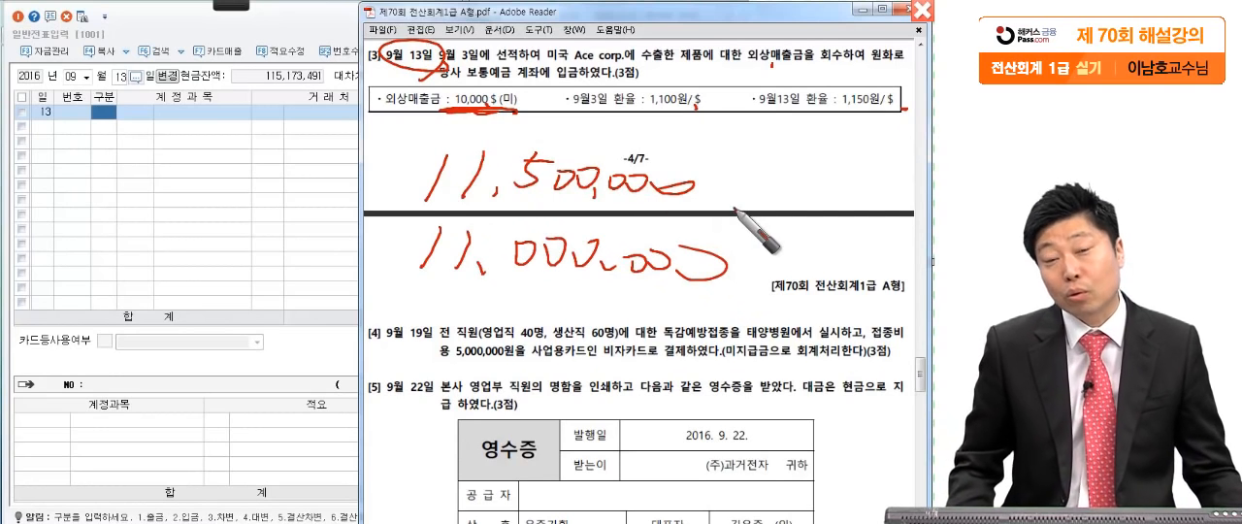
pyautogui.moveTo(344, 281); pyautogui.dragTo(742, 289)
pyautogui.moveTo(529, 299)
pyautogui.mouseDown()
pyautogui.moveTo(500, 320)
pyautogui.moveTo(553, 306)
pyautogui.moveTo(589, 324)
pyautogui.moveTo(621, 318)
pyautogui.moveTo(637, 334)
pyautogui.mouseUp()
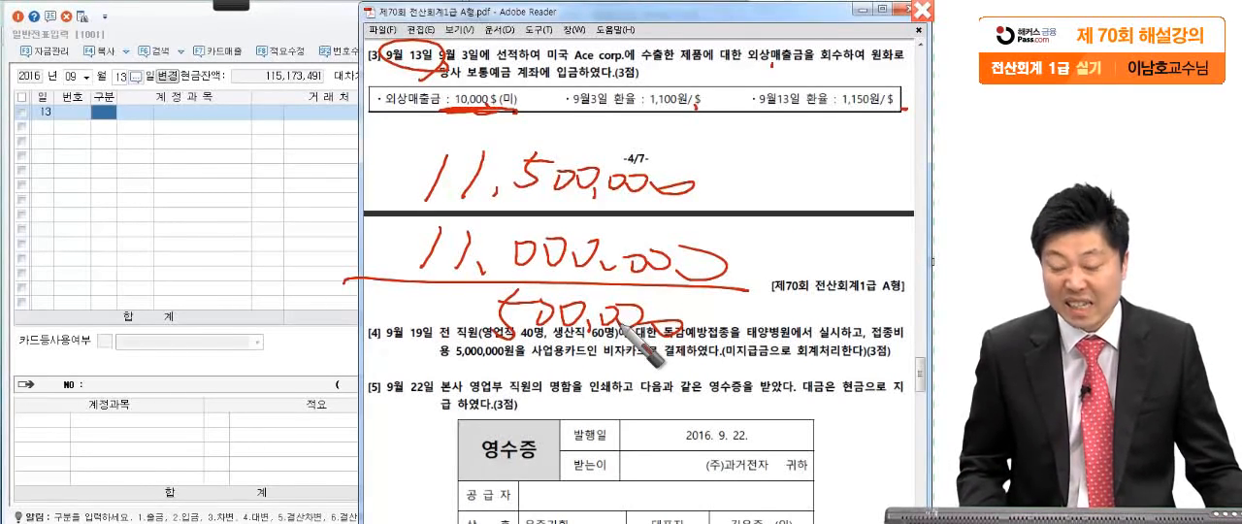
pyautogui.moveTo(630, 330)
pyautogui.mouseDown()
pyautogui.moveTo(529, 374)
pyautogui.moveTo(437, 320)
pyautogui.moveTo(667, 343)
pyautogui.moveTo(686, 305)
pyautogui.moveTo(539, 421)
pyautogui.mouseUp()
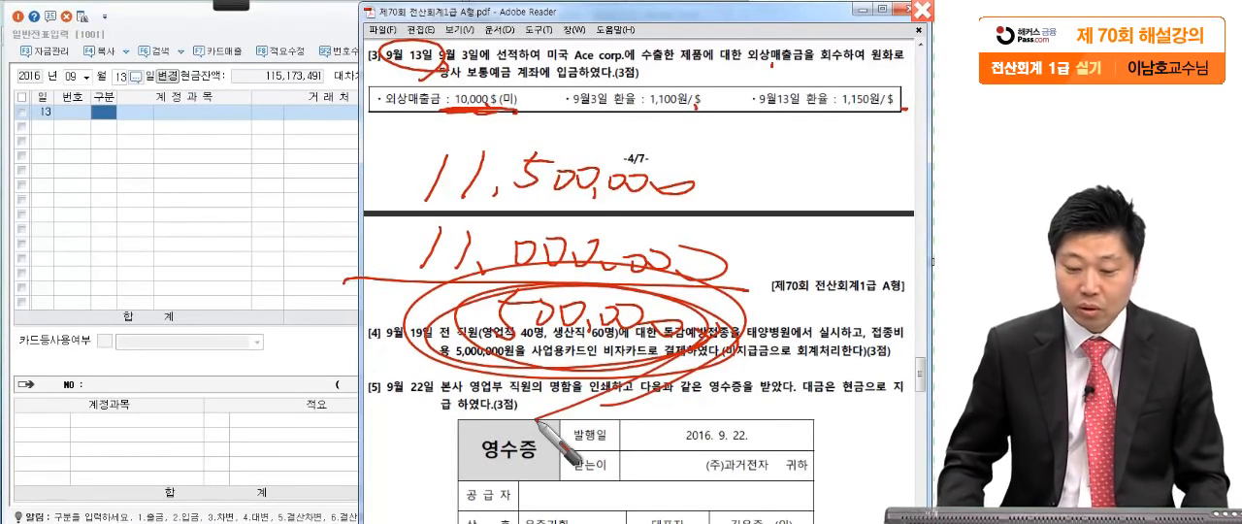
pyautogui.press('Escape')
# - Start a credit line for 외상매출금 in the September 13 voucher with Ace corp. as the 거래처
pyautogui.click(108, 114)
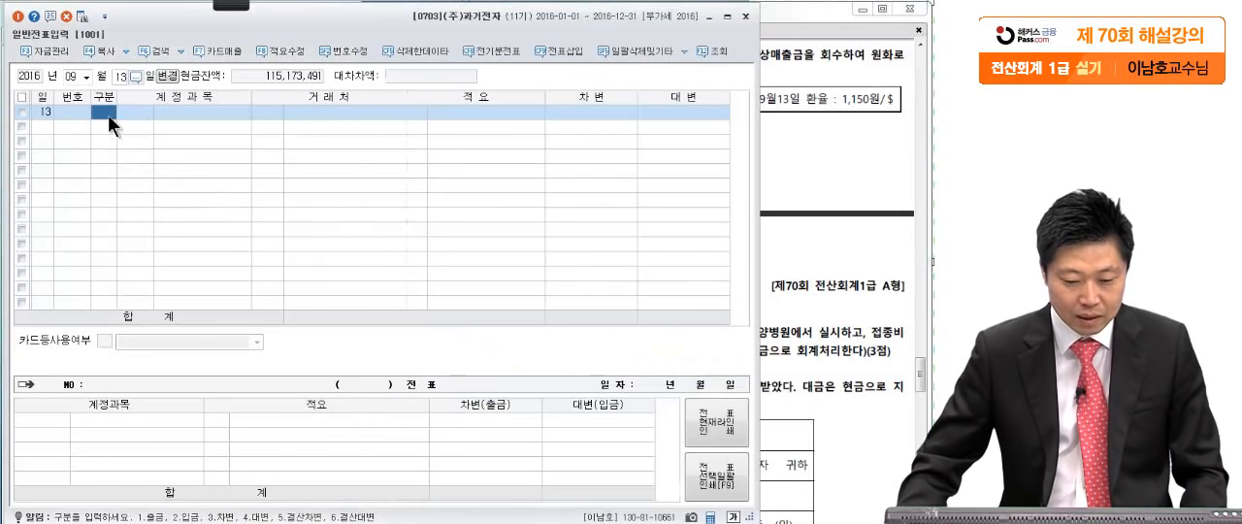
pyautogui.write('4')
pyautogui.press('Return')
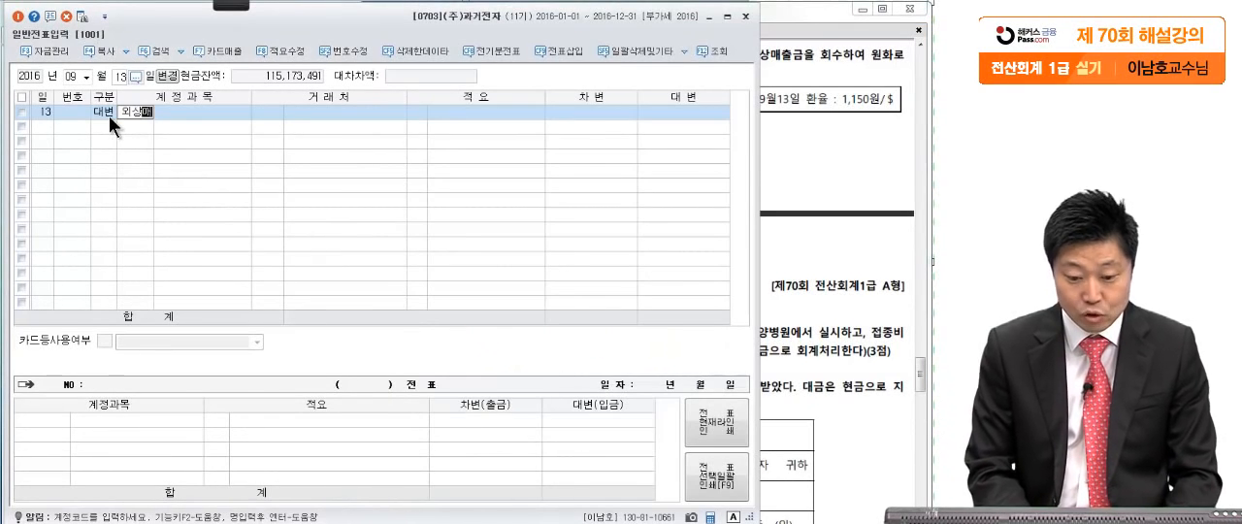
pyautogui.write('외상매')
pyautogui.press('Return')
pyautogui.press('Return')
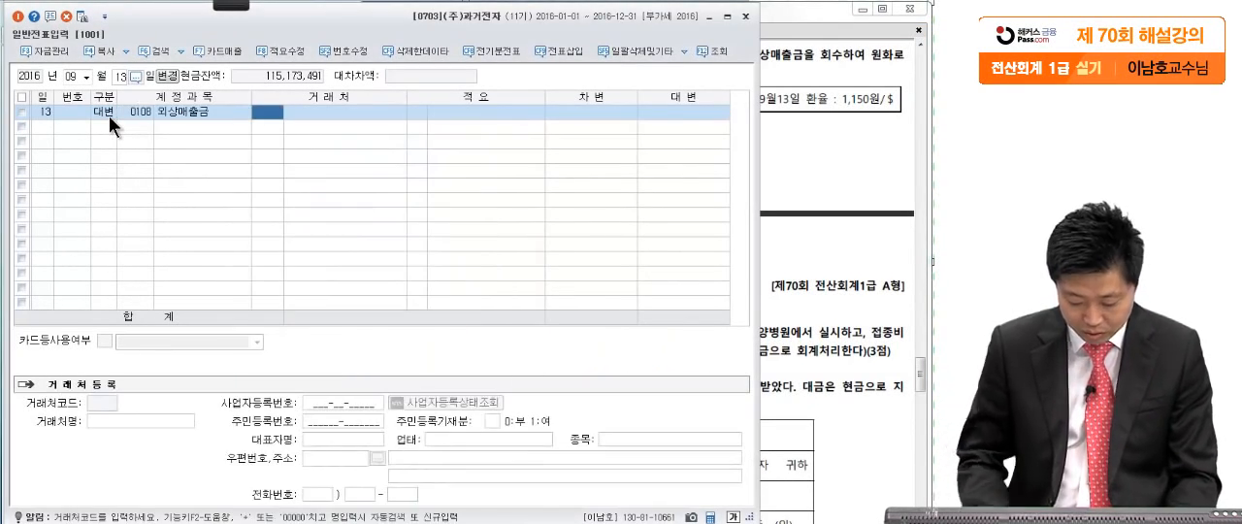
pyautogui.write('a')
pyautogui.press('Return')
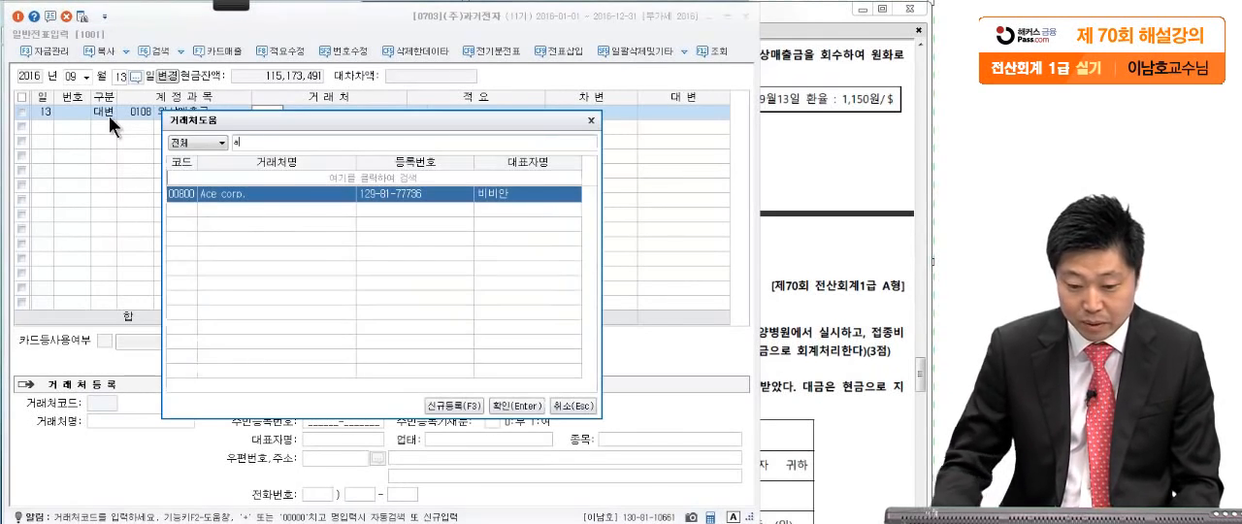
pyautogui.press('Return')
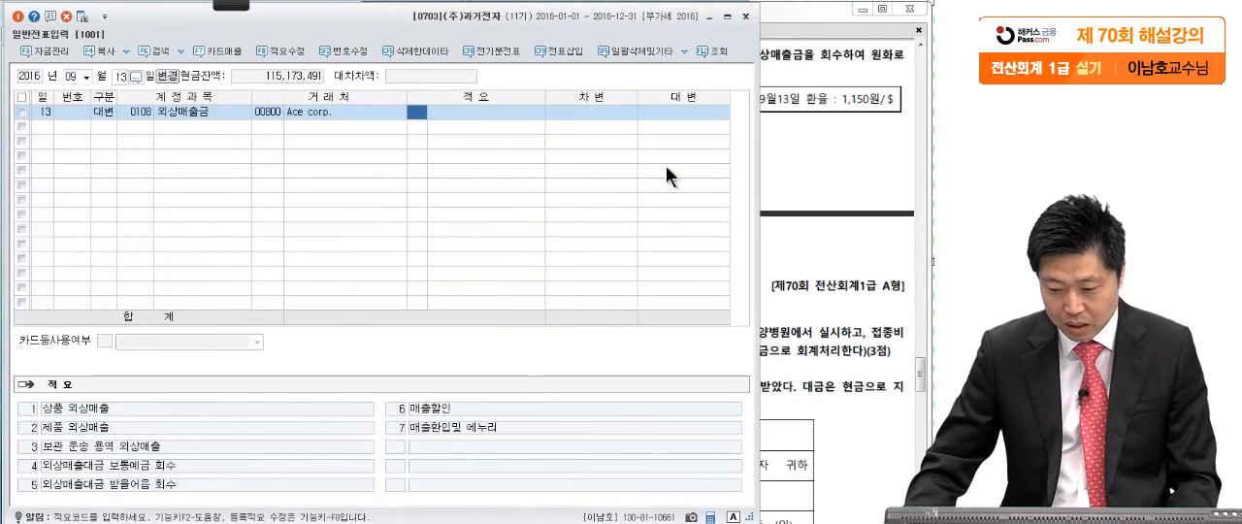
# - Set the credit amount of the 외상매출금 line to 11,000,000, checking question [3] in the exam PDF
pyautogui.click(674, 116)
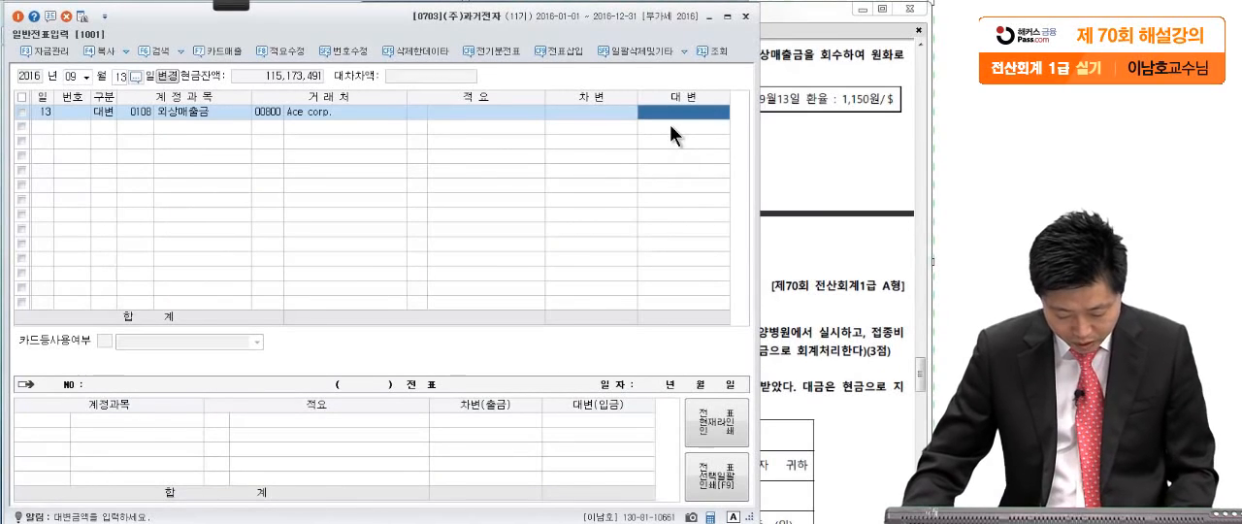
pyautogui.click(920, 132)
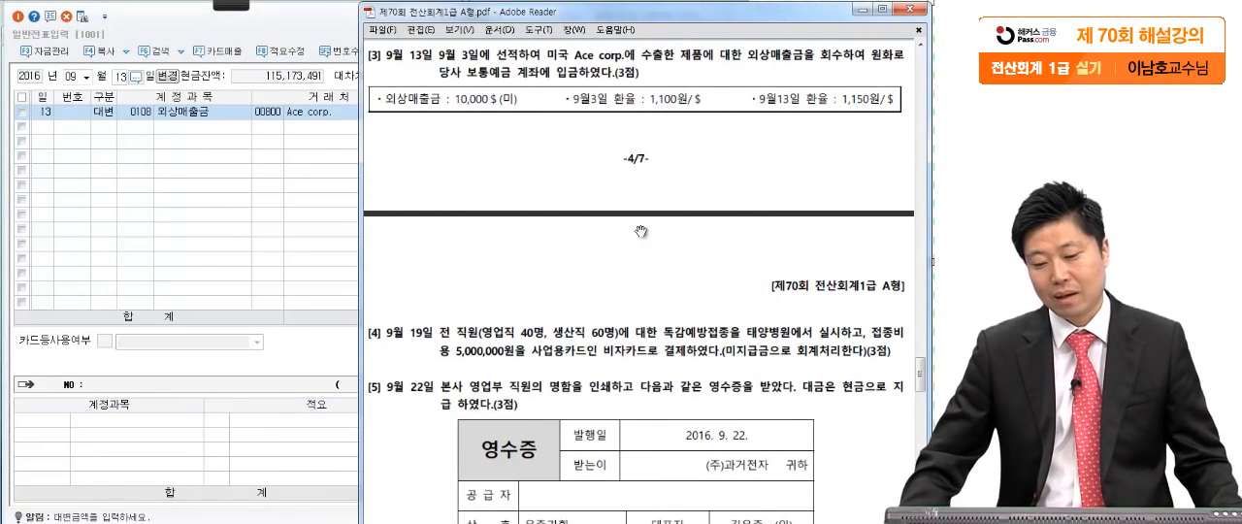
pyautogui.click(355, 181)
pyautogui.write('11000000')
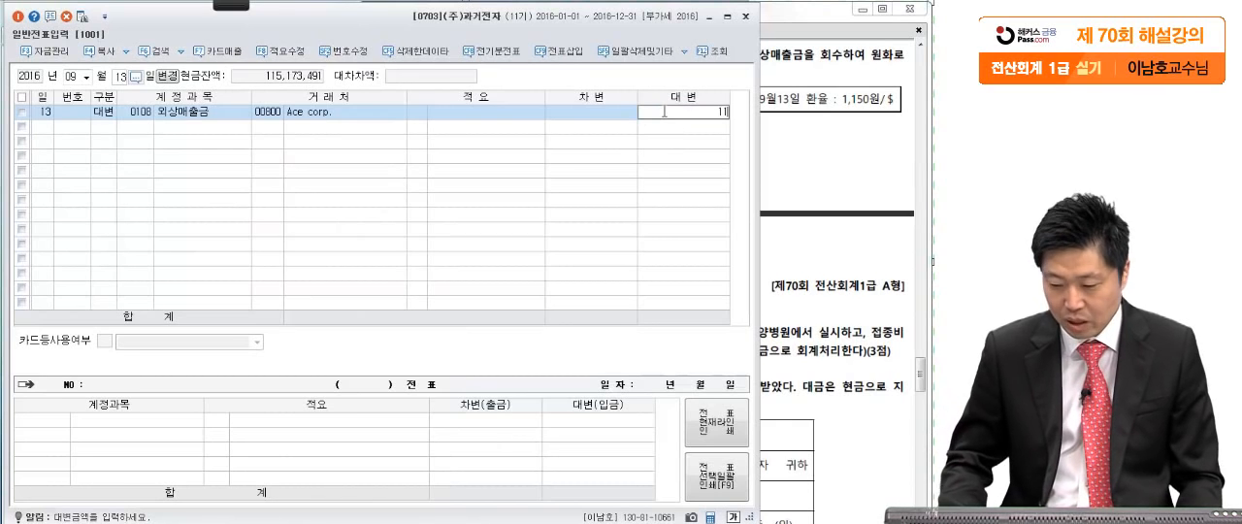
pyautogui.press('Return')
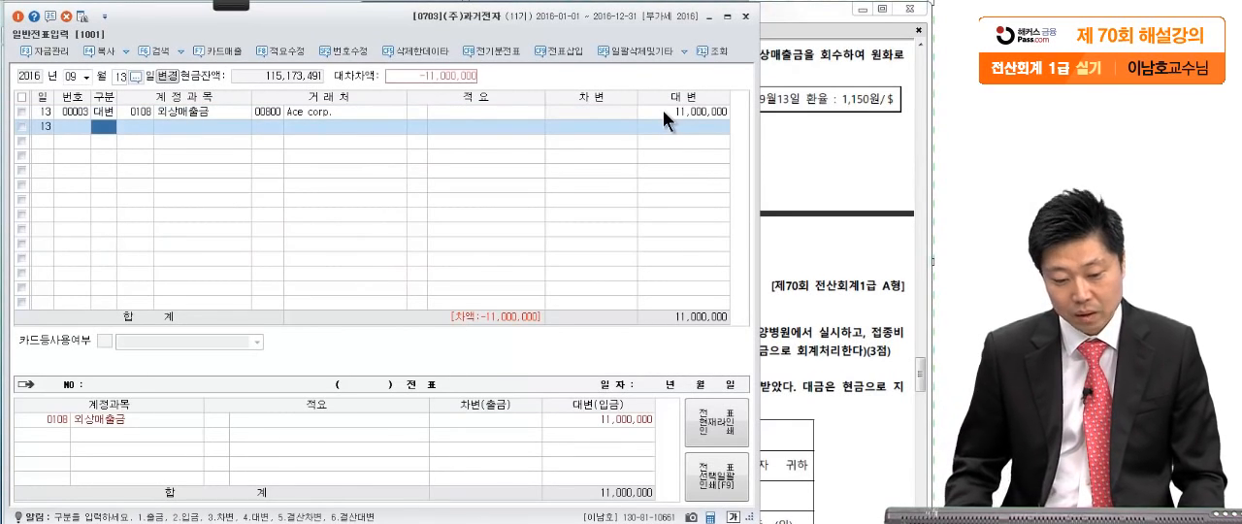
# - Add a debit line for 보통예금 to the September 13 voucher
pyautogui.write('3')
pyautogui.press('Return')
pyautogui.write('보통')
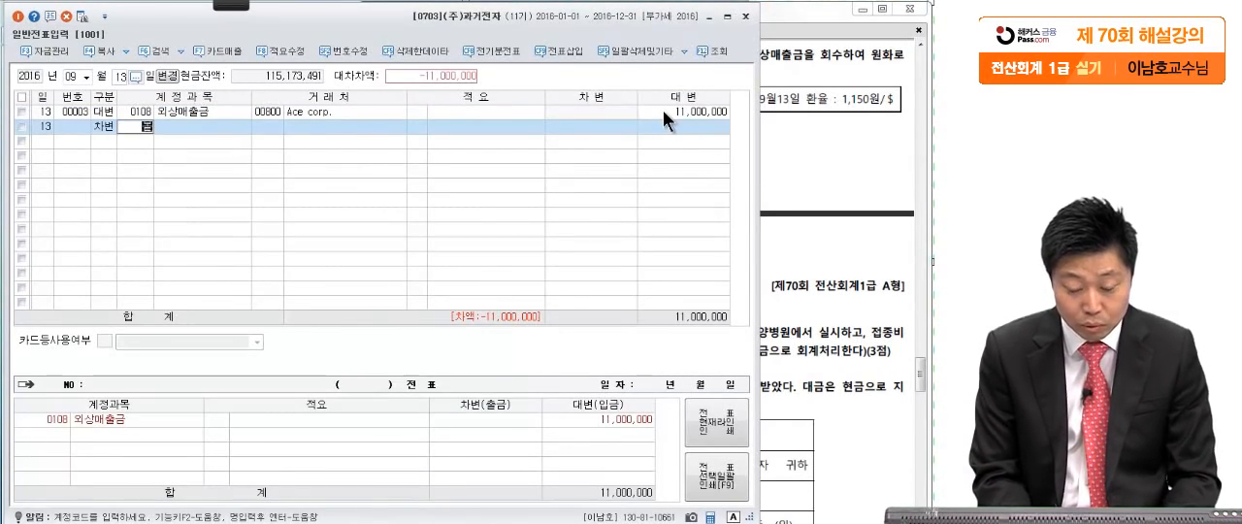
pyautogui.press('Return')
pyautogui.press('Return')
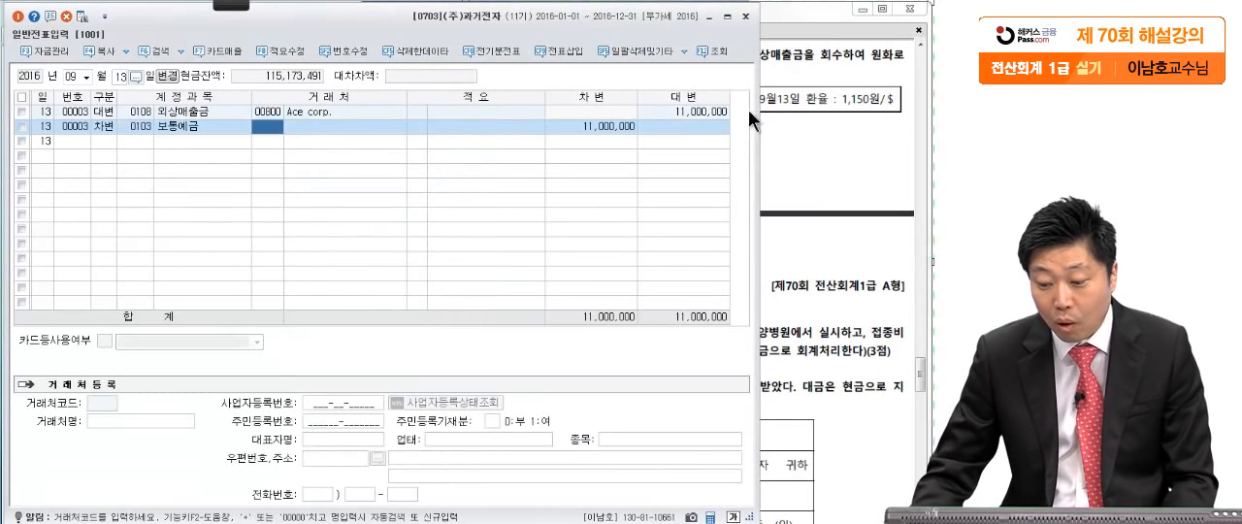
# - Recheck the September 13 exchange rate in the exam PDF and set the debit amount of the 보통예금 line to 11,500,000
pyautogui.click(810, 113)
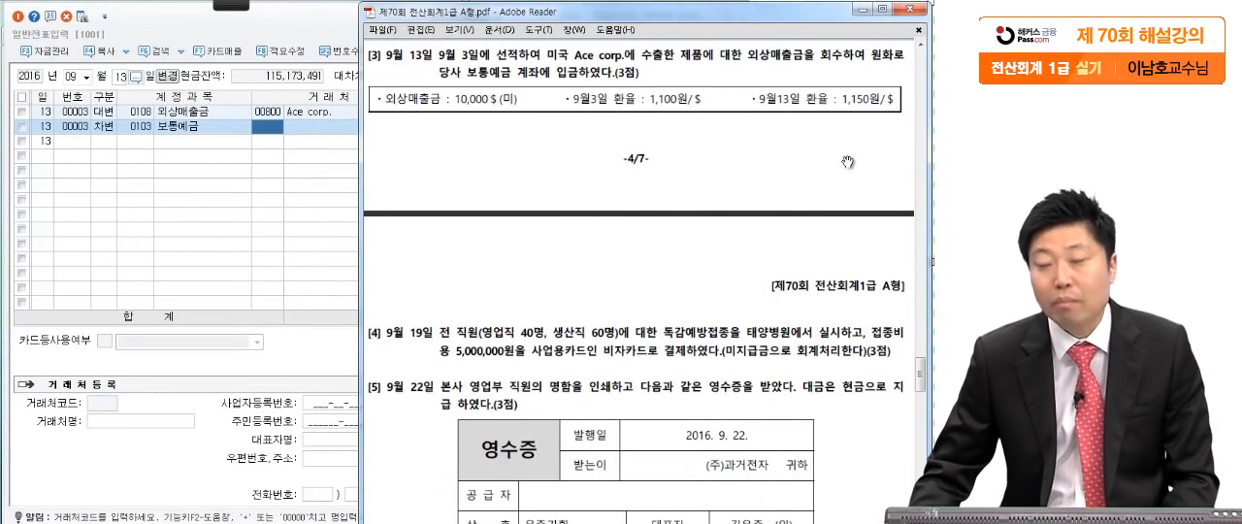
pyautogui.click(346, 155)
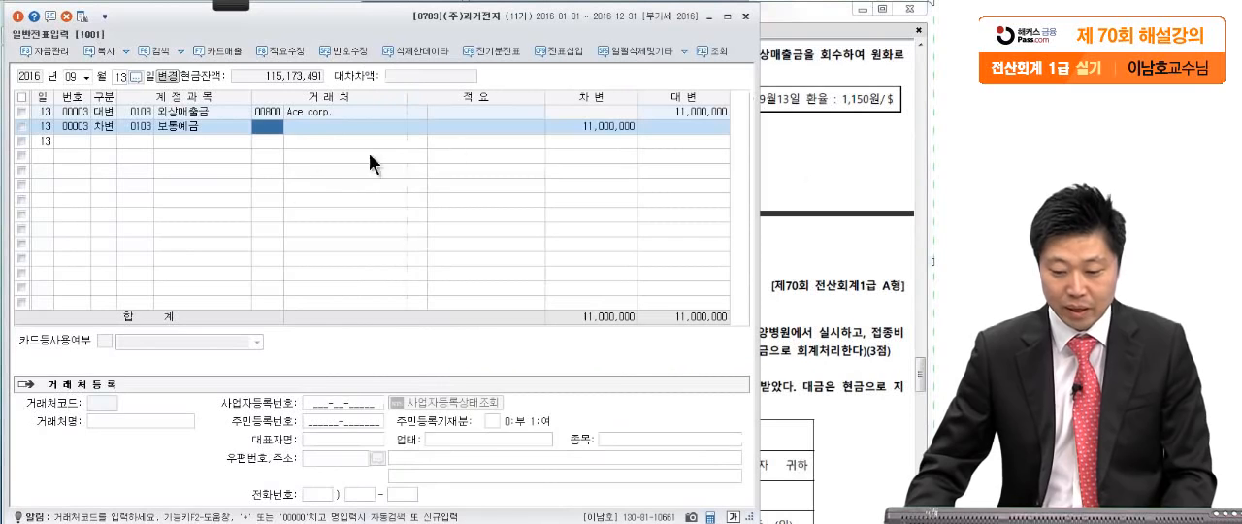
pyautogui.click(585, 126)
pyautogui.press('BackSpace')
pyautogui.write('11,500,000')
pyautogui.press('Return')
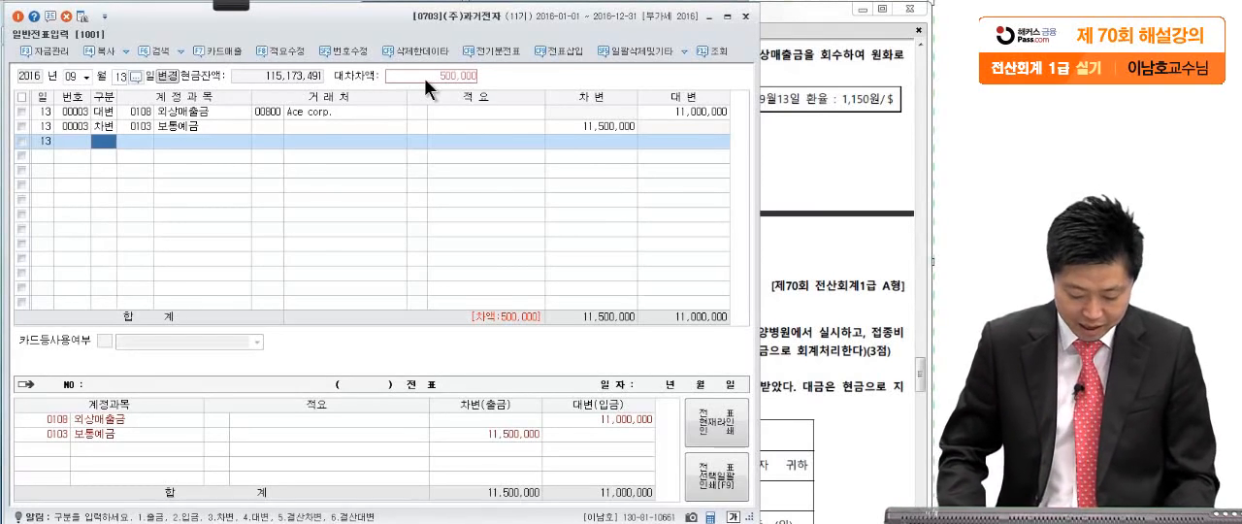
# - Add a credit line for 외환차익 covering the remaining 500,000 of the September 13 voucher
pyautogui.press('4')
pyautogui.press('Return')
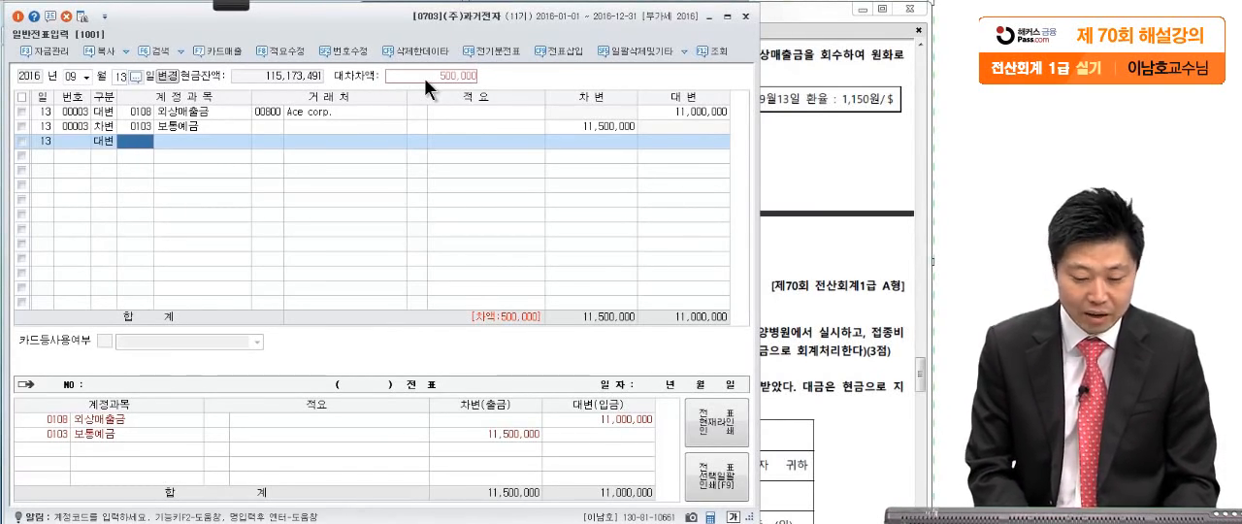
pyautogui.write('외환차')
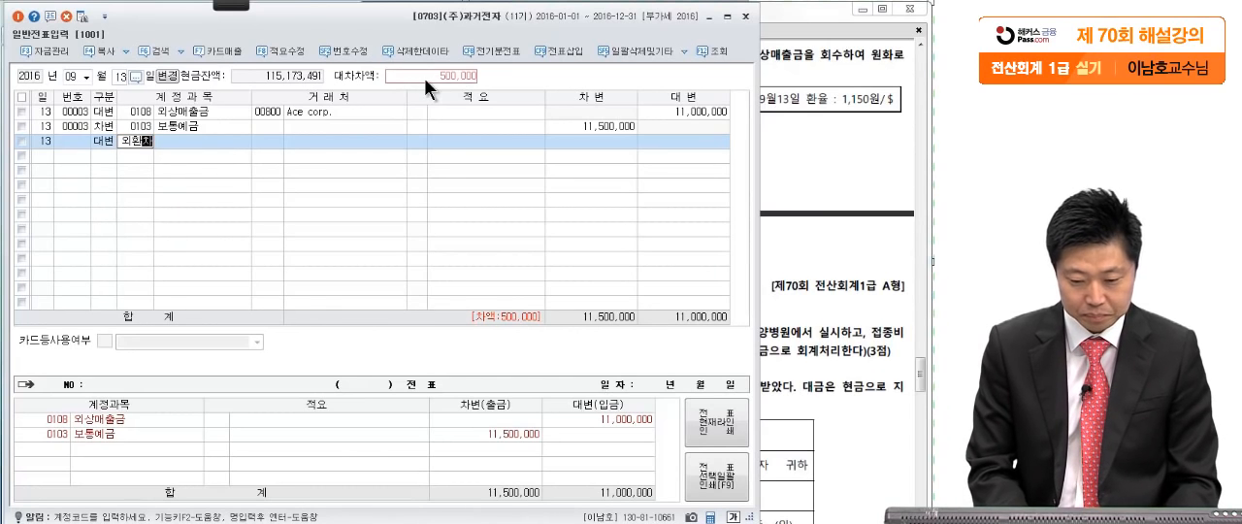
pyautogui.press('Return')
pyautogui.press('Return')
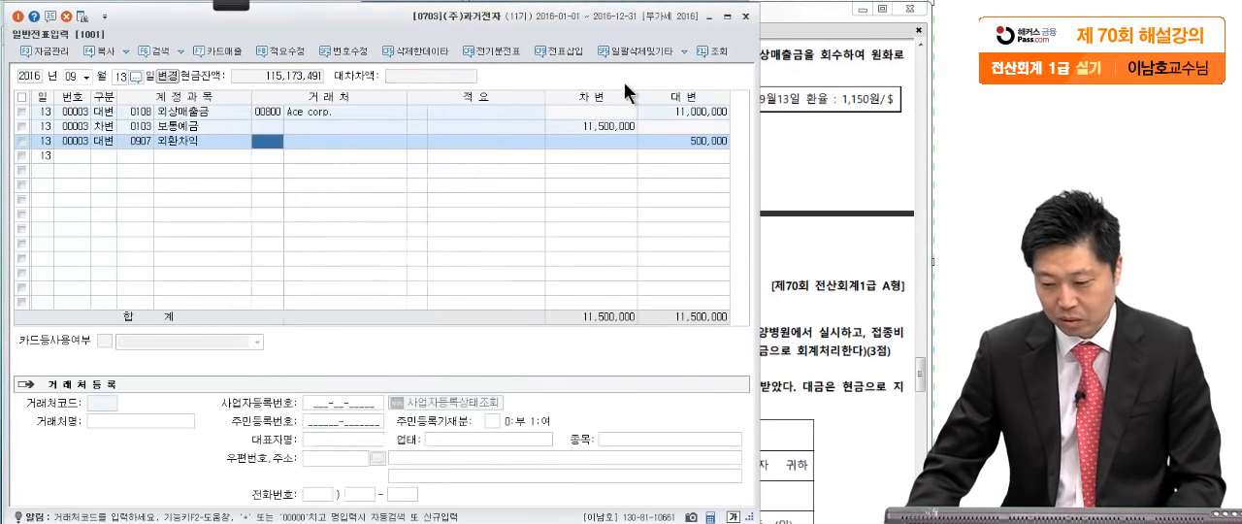
pyautogui.press('Return')
pyautogui.press('Return')
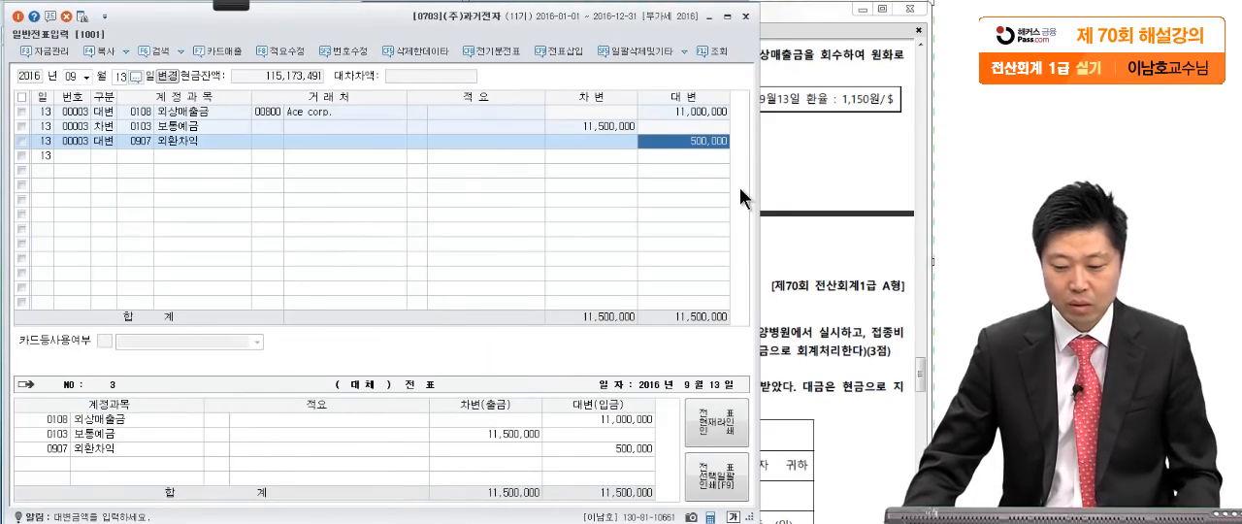
# - Bring up question [4] in the exam PDF and mark its staff groups, hospital, 비자카드 payment and 미지급금 treatment with the screen pen
pyautogui.click(852, 226)
pyautogui.scroll(-3, 827, 271)
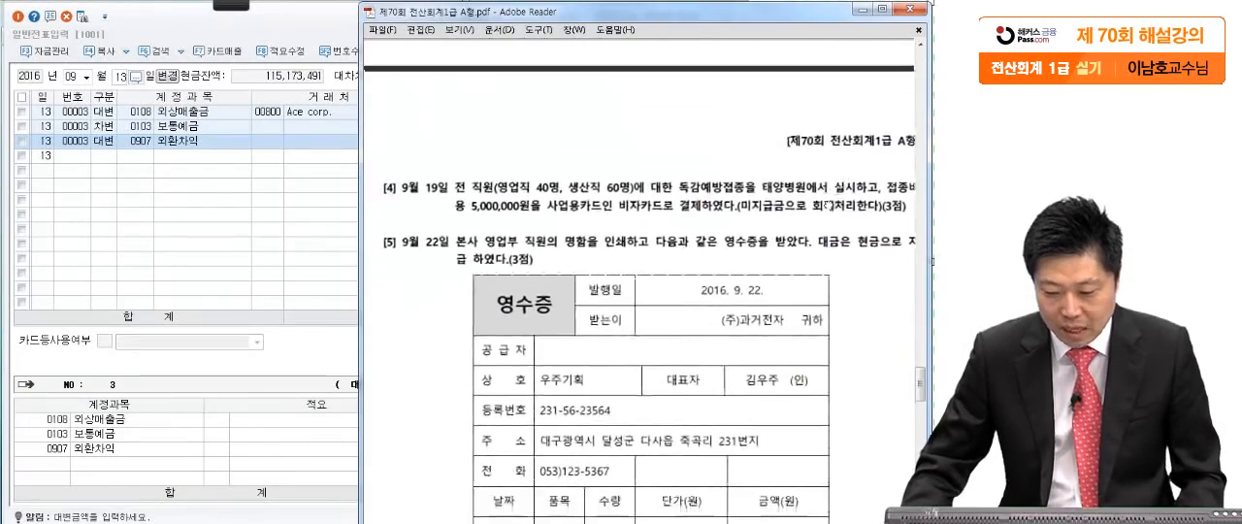
pyautogui.scroll(-3, 827, 204)
pyautogui.moveTo(797, 187); pyautogui.dragTo(794, 188)
pyautogui.click(231, 6)
pyautogui.click(62, 27)
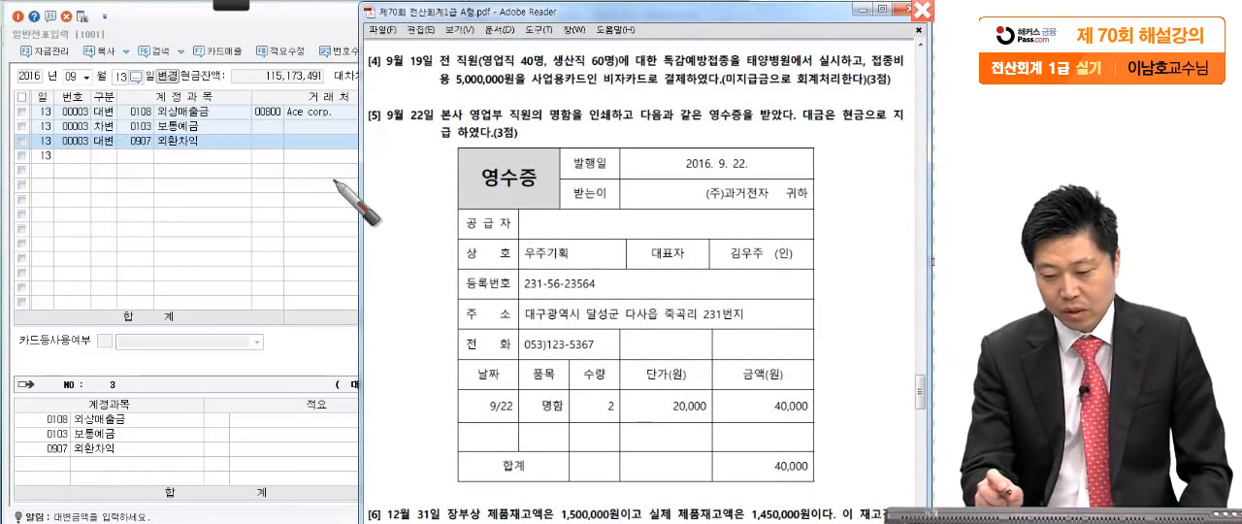
pyautogui.click(531, 68)
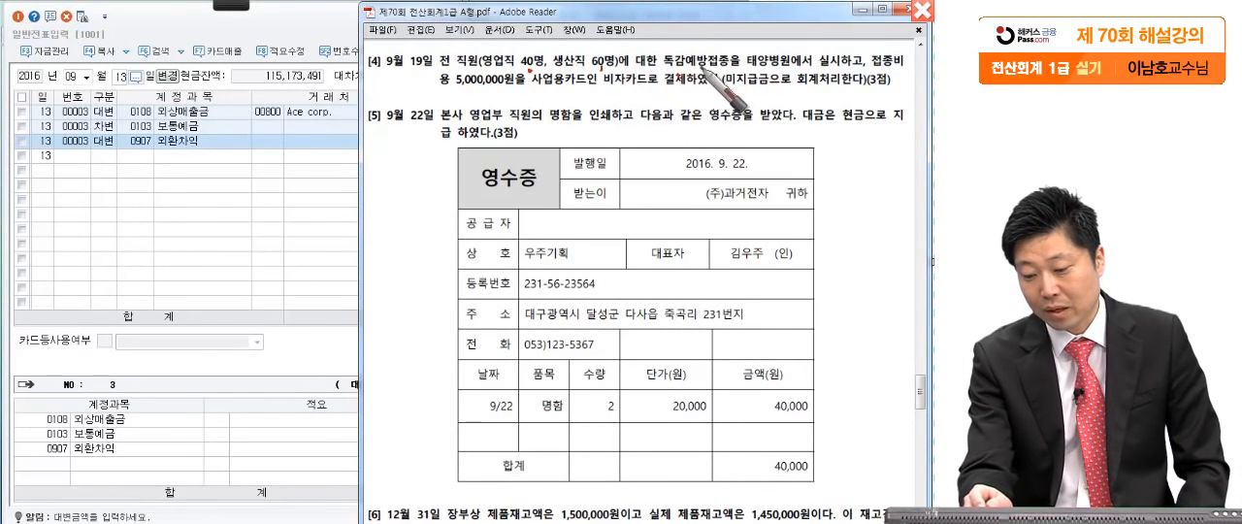
pyautogui.click(784, 69)
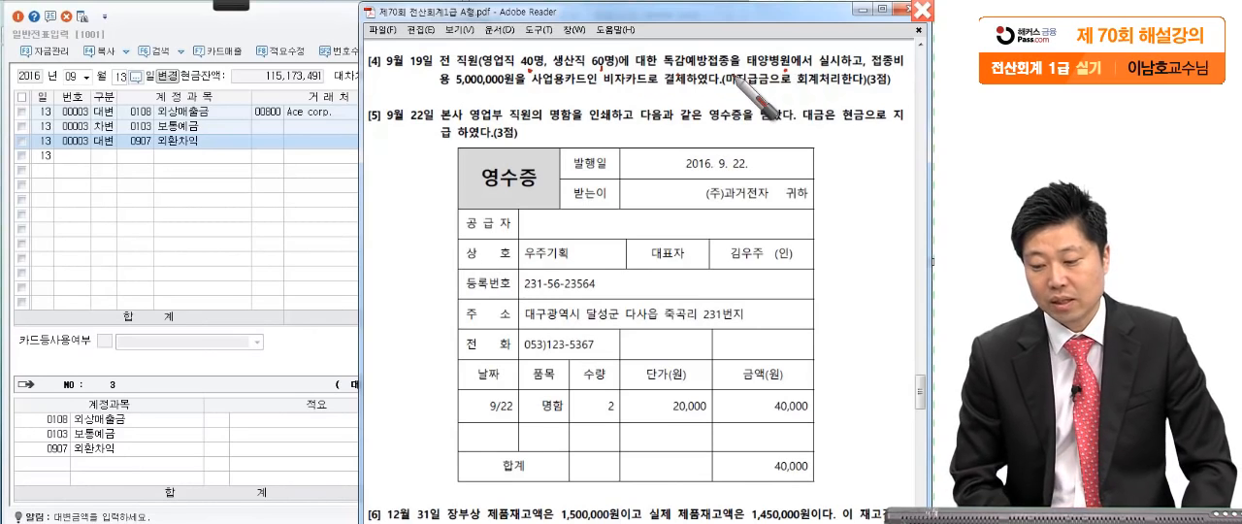
pyautogui.click(517, 95)
pyautogui.moveTo(601, 93); pyautogui.dragTo(768, 94)
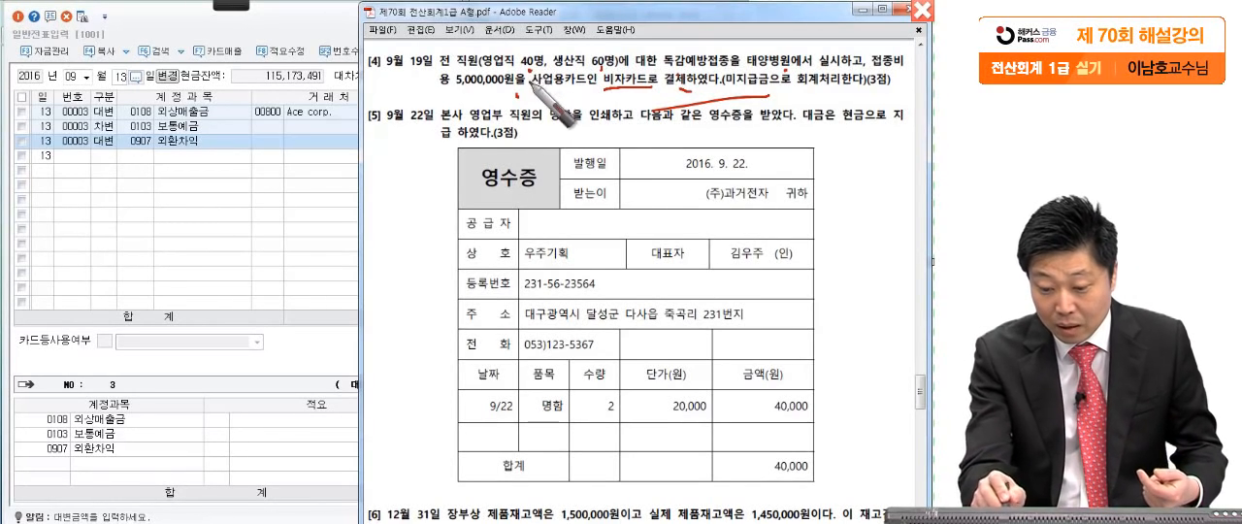
# - Circle 영업직 40명 and 생산직 60명 in question [4] and underline 독감예방접종
pyautogui.moveTo(546, 53); pyautogui.dragTo(529, 67)
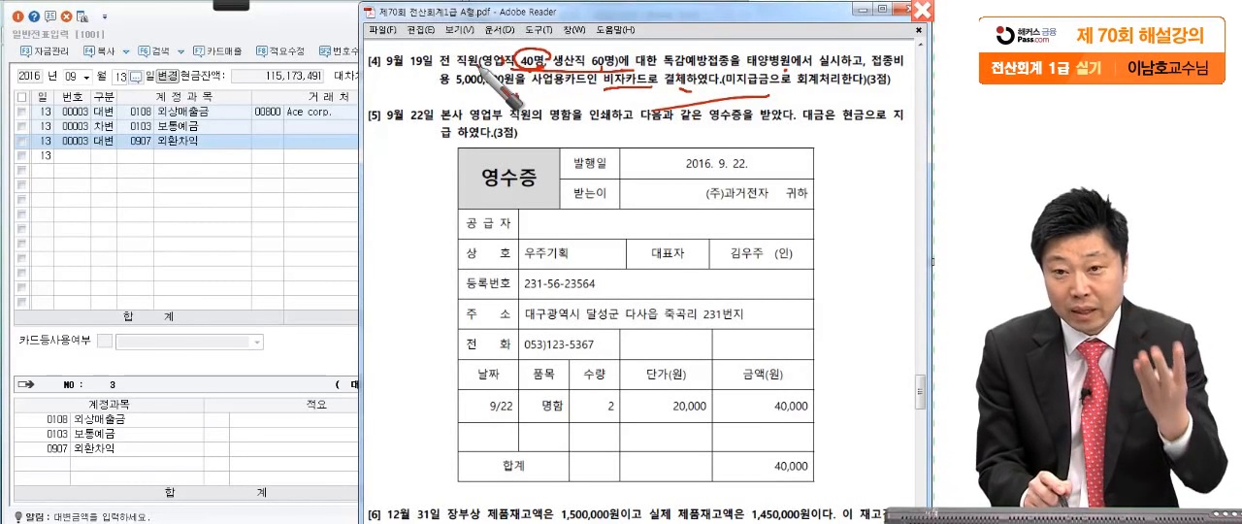
pyautogui.moveTo(497, 69); pyautogui.dragTo(512, 69)
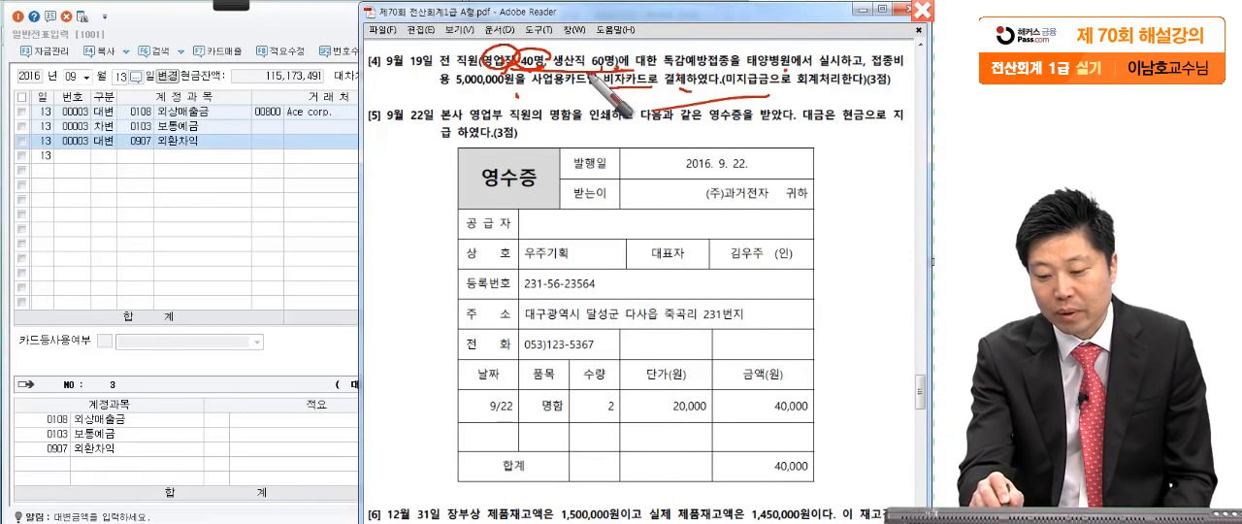
pyautogui.moveTo(621, 46); pyautogui.dragTo(565, 49)
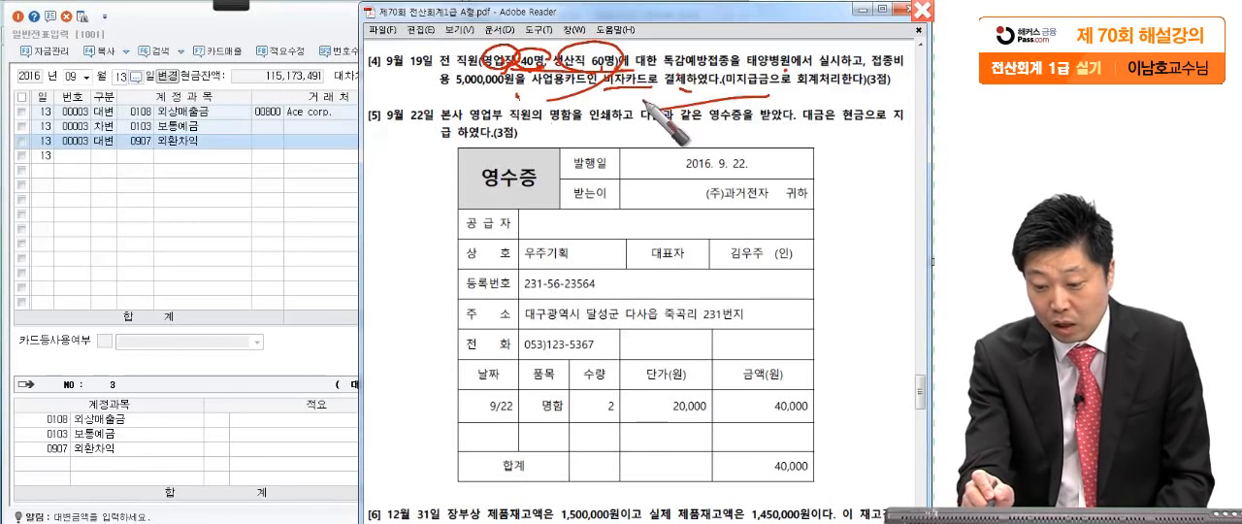
pyautogui.moveTo(663, 69); pyautogui.dragTo(738, 71)
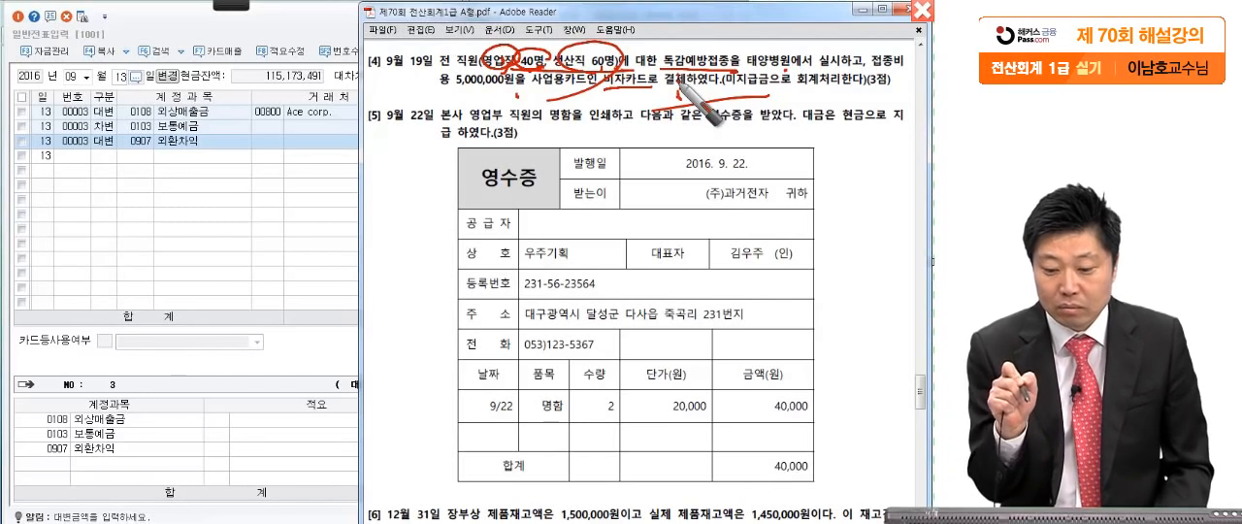
# - Mark 비자카드 and 미지급금 in question [4] with the screen pen, and clear all pen marks
pyautogui.moveTo(745, 74); pyautogui.dragTo(802, 73)
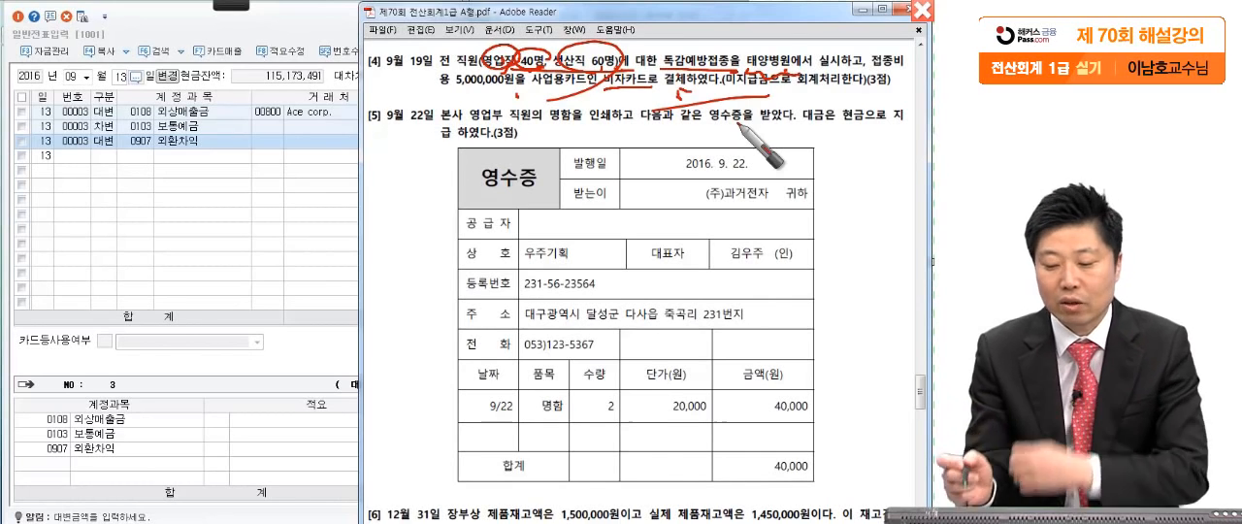
pyautogui.moveTo(680, 94); pyautogui.dragTo(670, 94)
pyautogui.moveTo(594, 93); pyautogui.dragTo(657, 95)
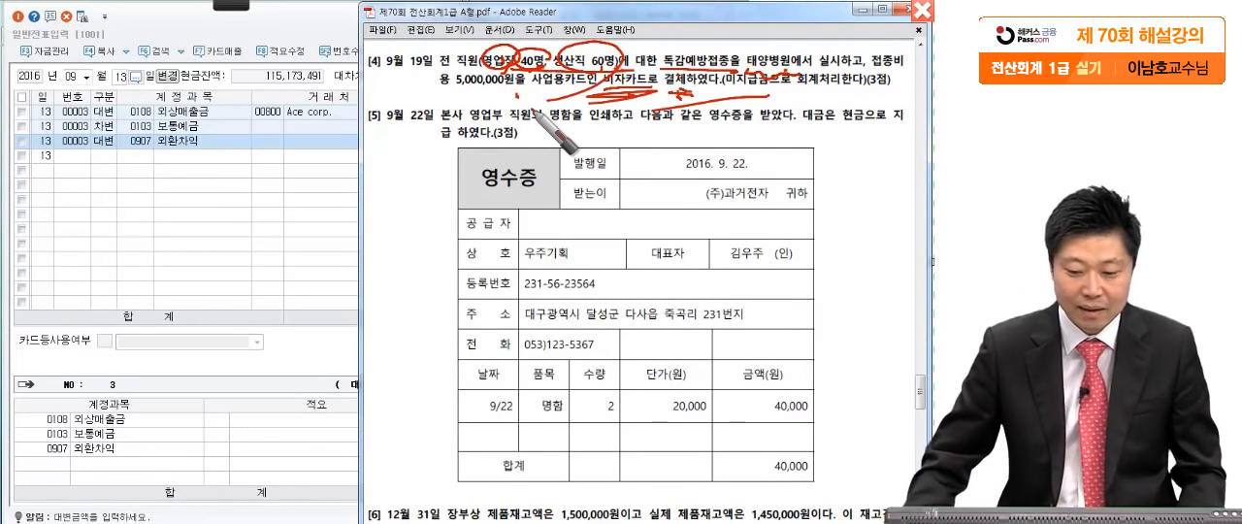
pyautogui.press('Escape')
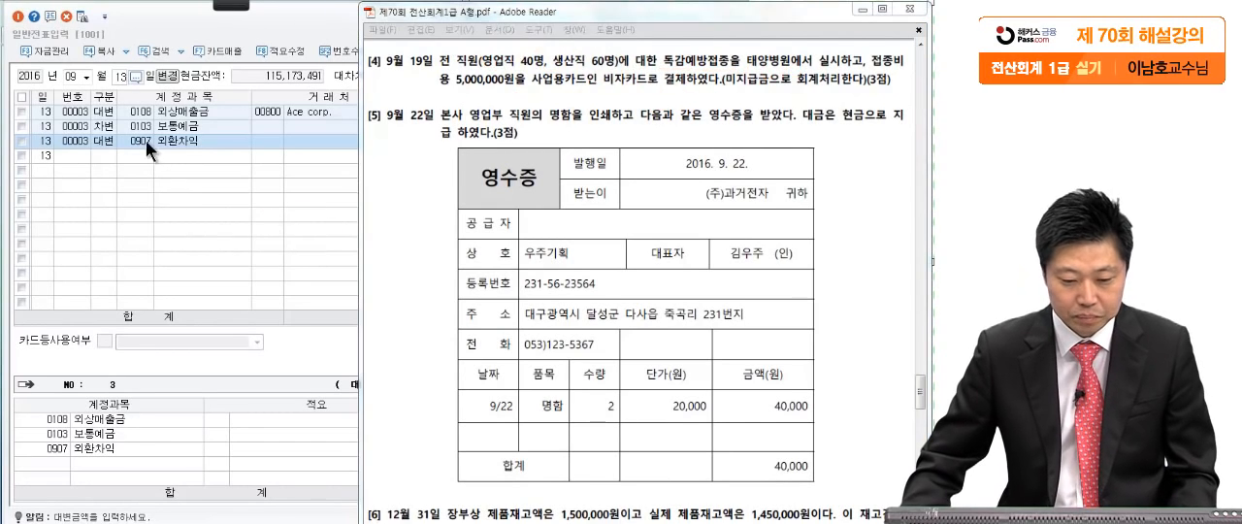
# - Start a voucher dated September 19 with a debit line for 복리후생비 (0511, 제조원가)
pyautogui.click(116, 82)
pyautogui.write('19')
pyautogui.press('Return')
pyautogui.write('3')
pyautogui.press('Return')
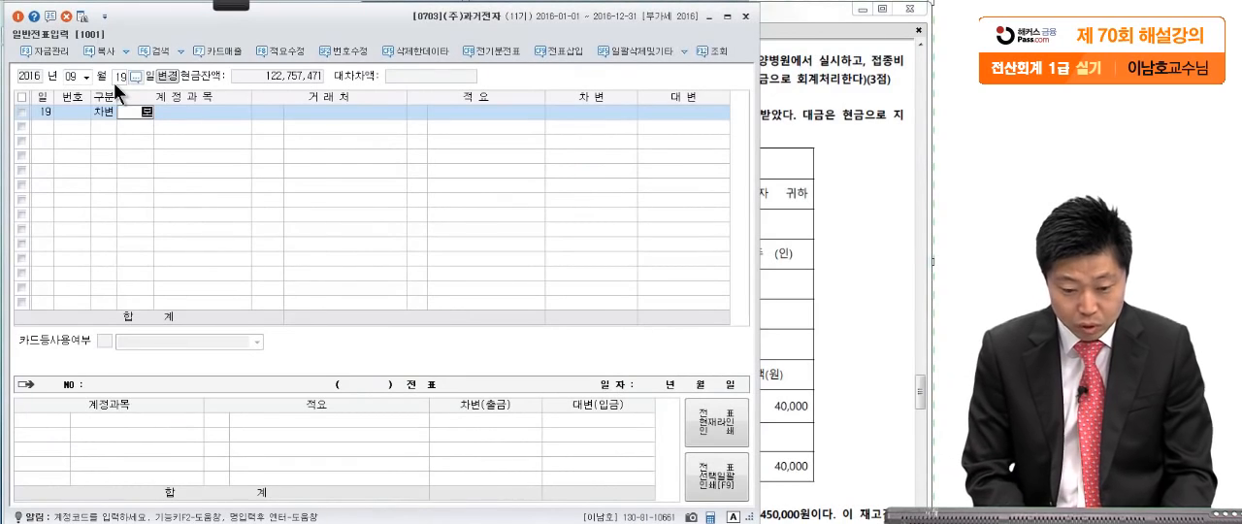
pyautogui.write('복리')
pyautogui.press('Return')
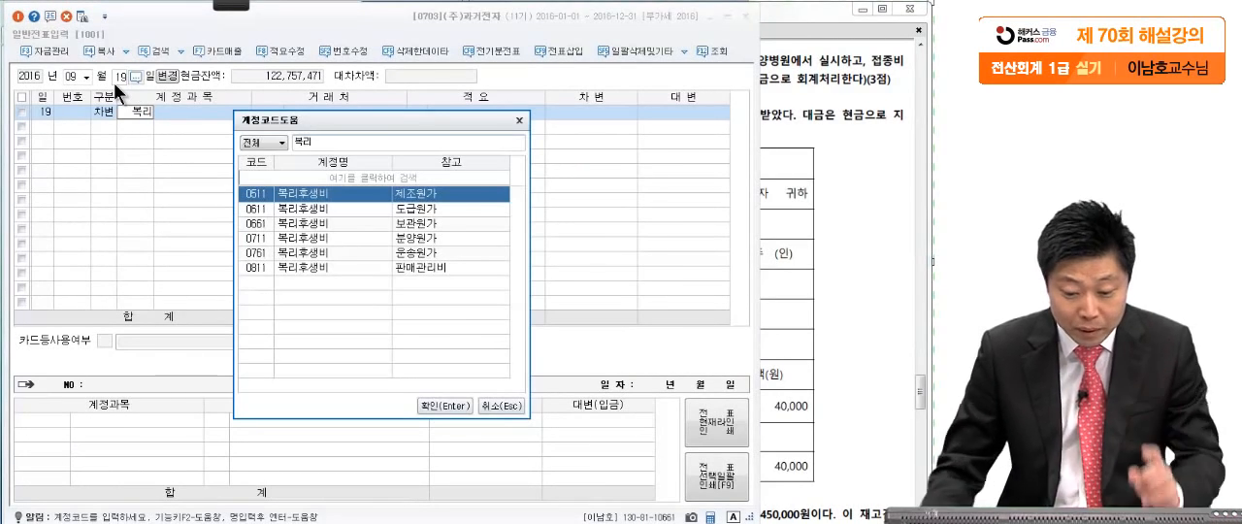
pyautogui.press('Return')
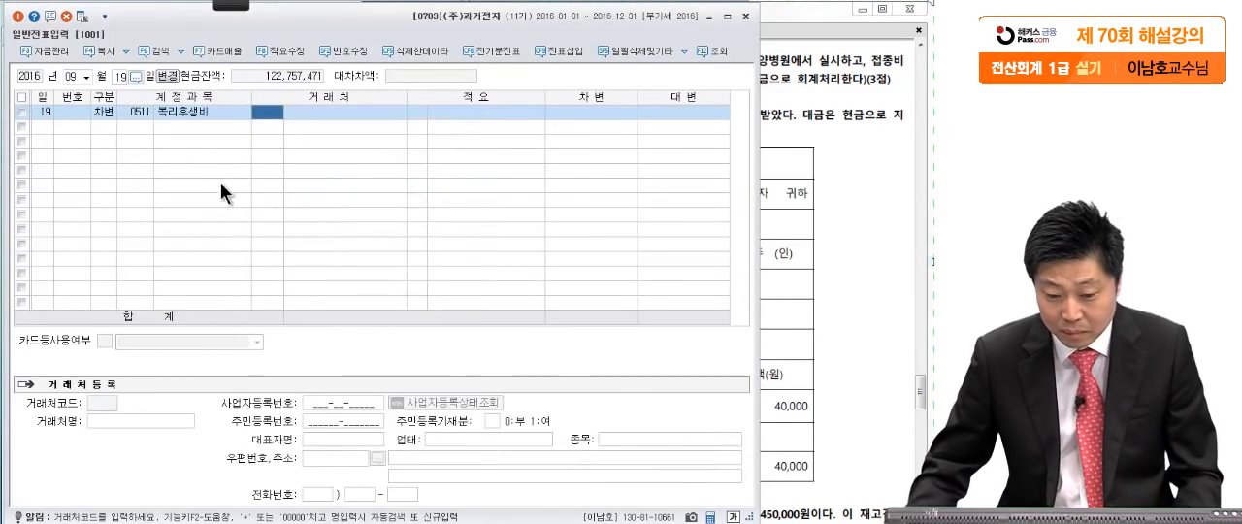
# - Check question [4] in the exam PDF and set the debit amount of the 0511 복리후생비 line to 3,000,000
pyautogui.click(815, 11)
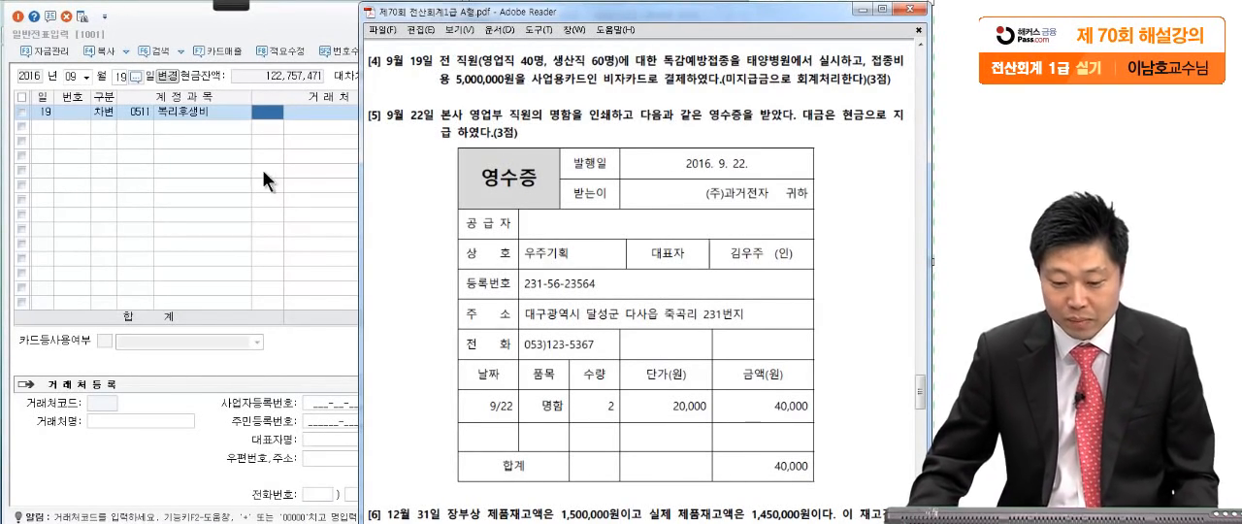
pyautogui.click(341, 173)
pyautogui.click(618, 113)
pyautogui.write('3000000')
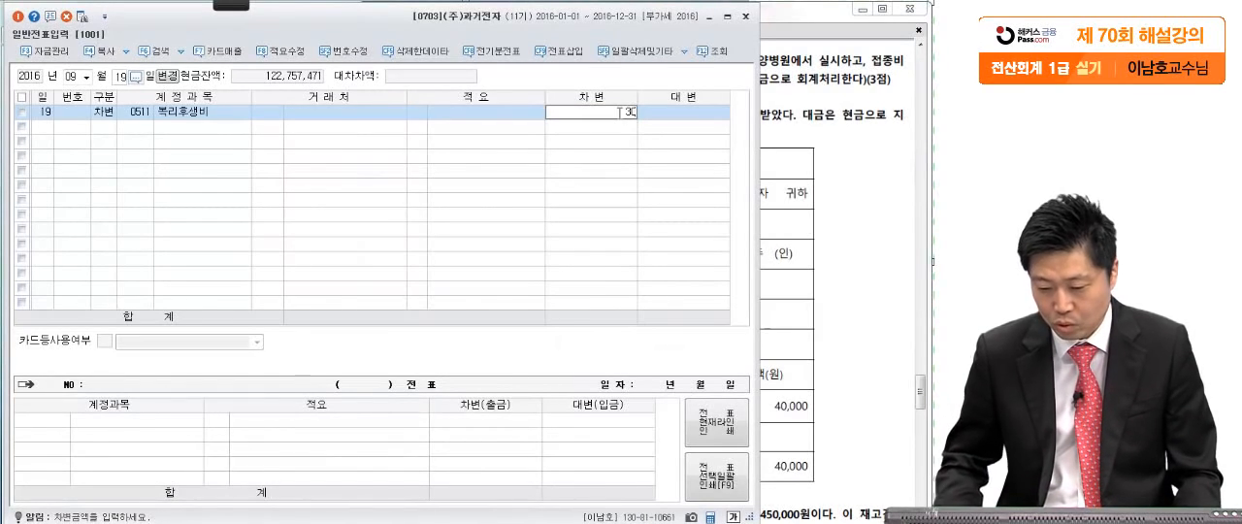
pyautogui.press('Return')
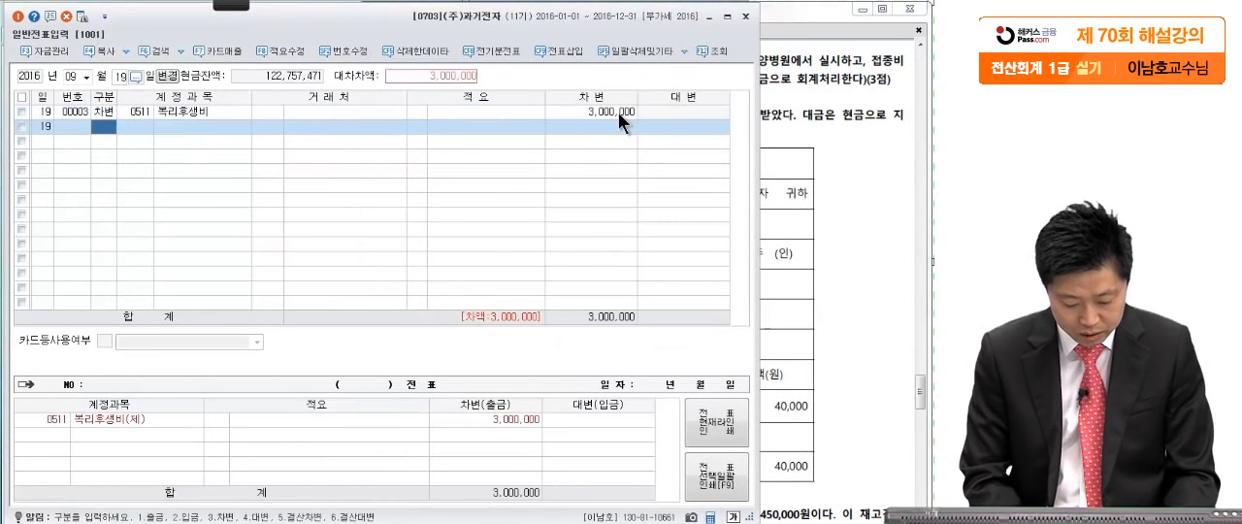
# - Add a second debit line for 복리후생비 (0811, 판매관리비) of 2,000,000 to the September 19 voucher
pyautogui.write('3')
pyautogui.write('복리')
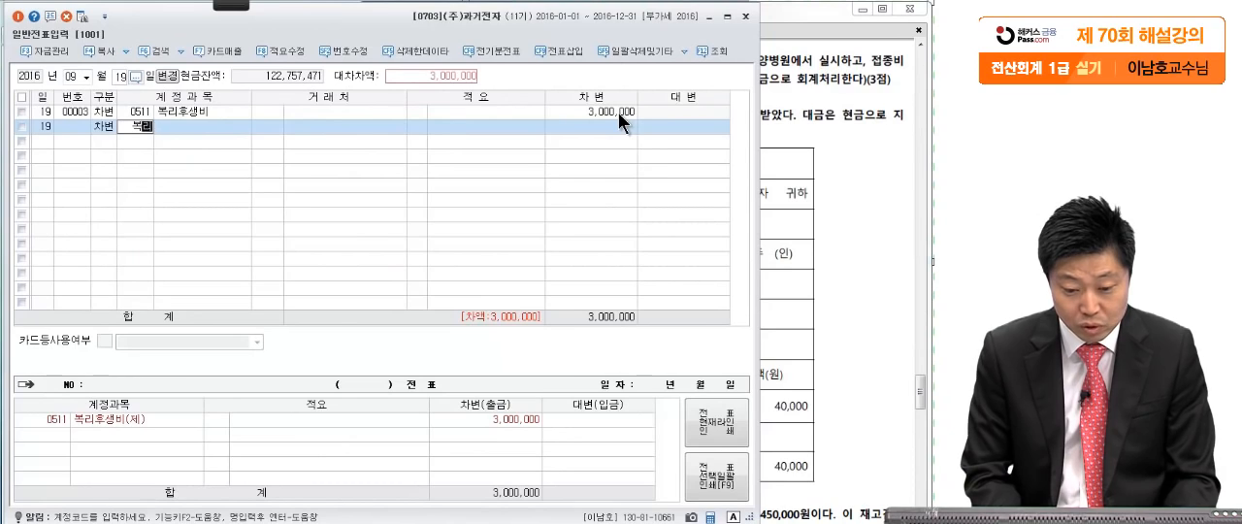
pyautogui.press('Return')
pyautogui.click(352, 266)
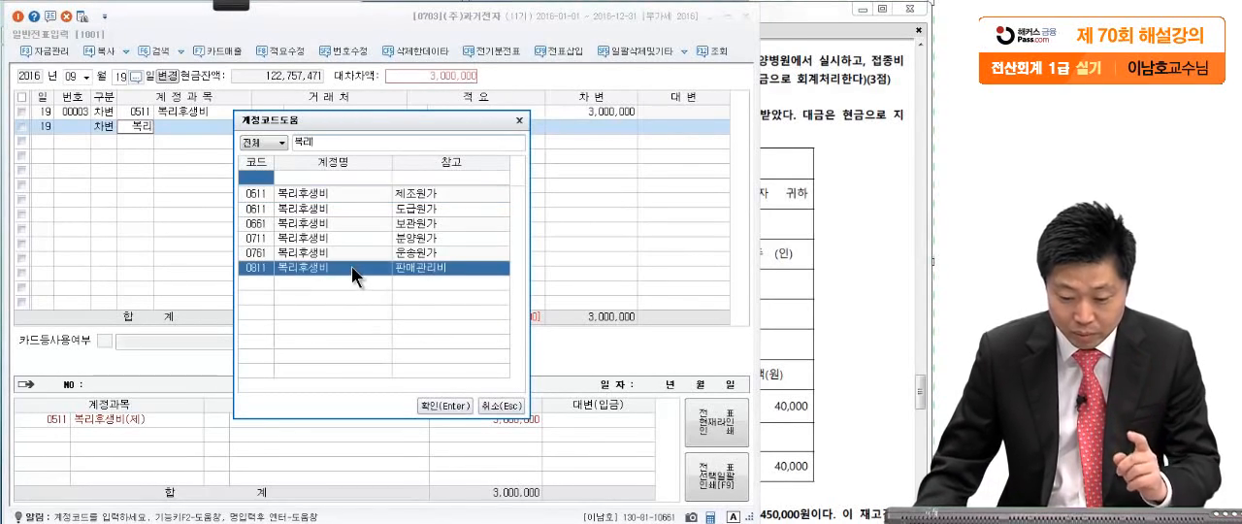
pyautogui.press('Return')
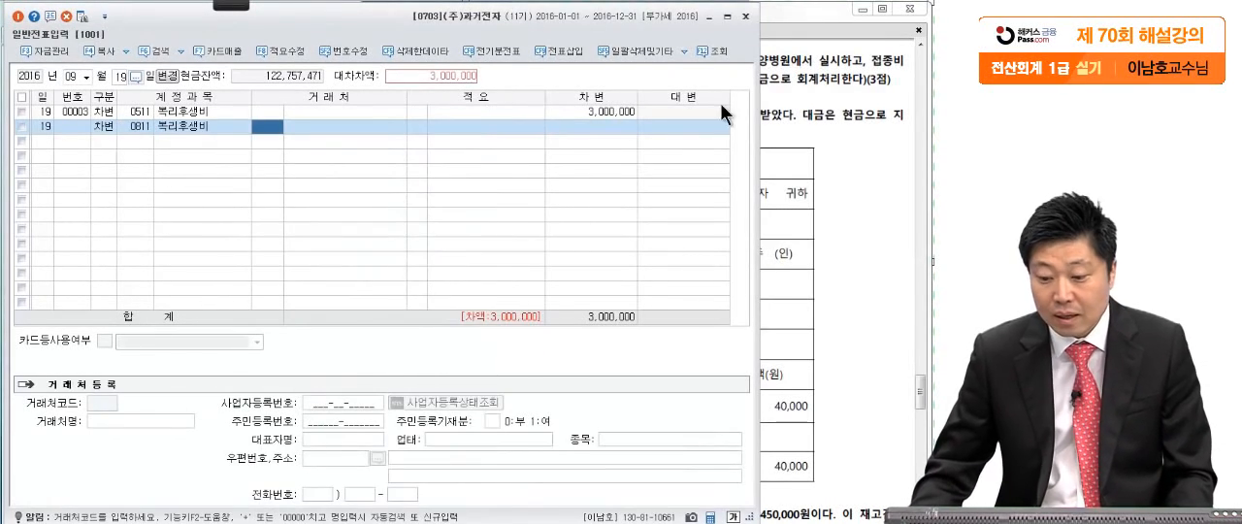
pyautogui.click(788, 97)
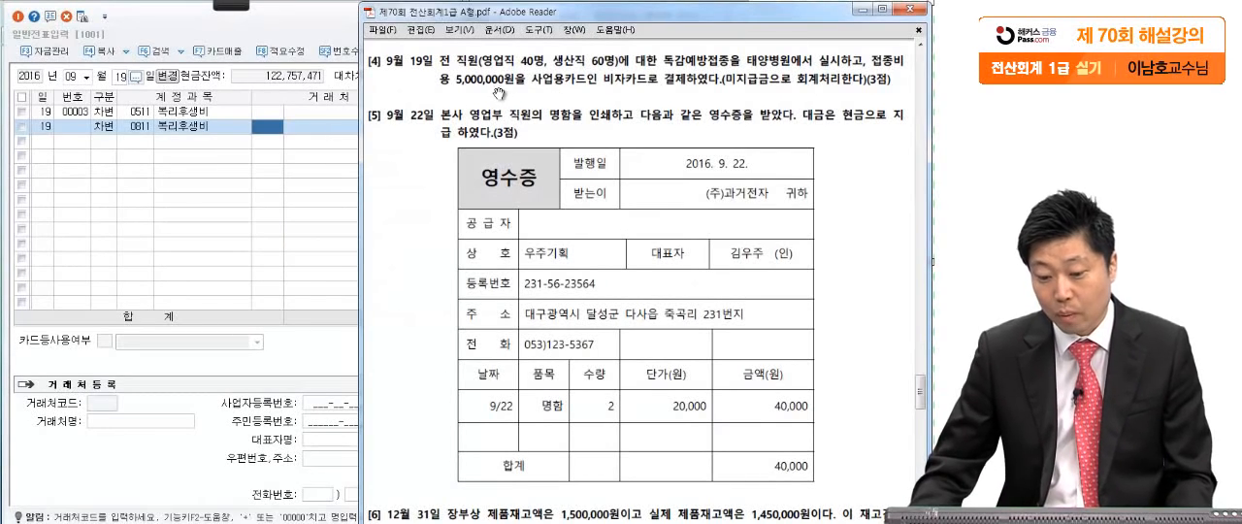
pyautogui.click(334, 135)
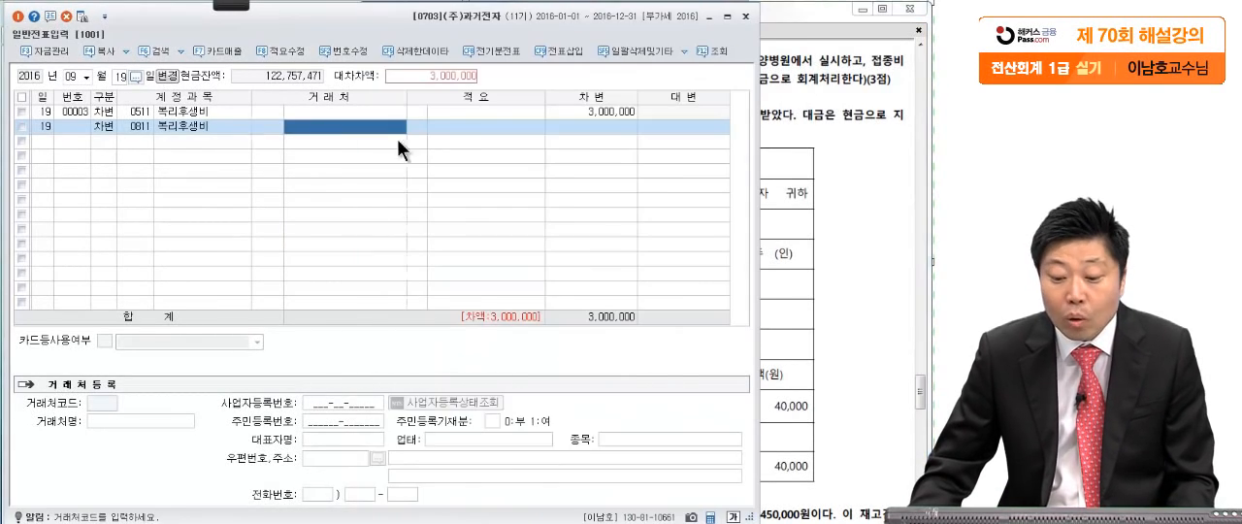
pyautogui.click(572, 124)
pyautogui.write('2,000,000')
pyautogui.press('Return')
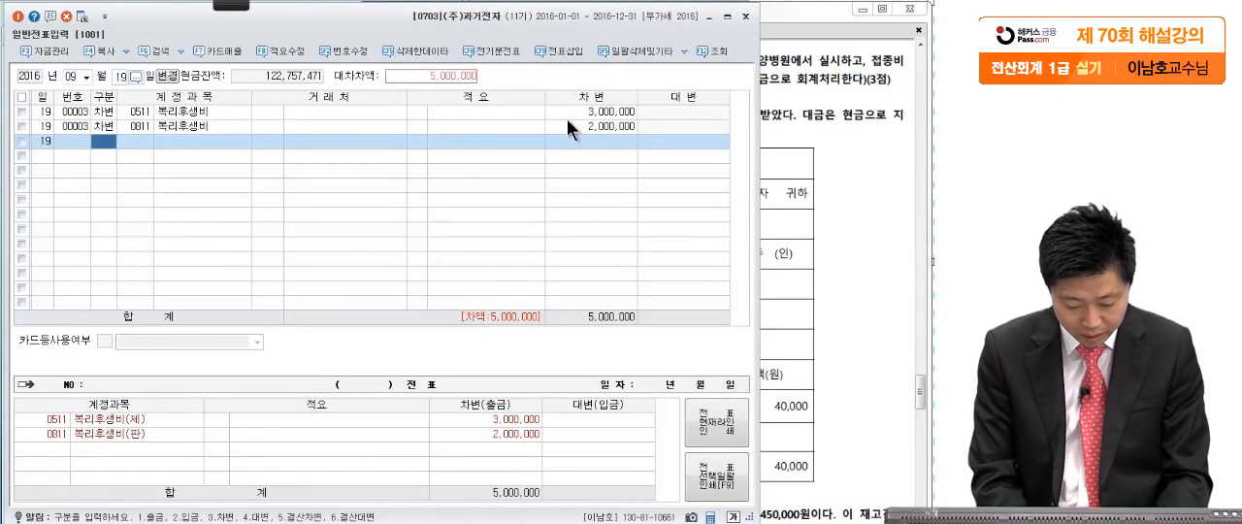
# - Add a credit line for 미지급금 (0253) of 5,000,000 with 비자카드 as the 거래처
pyautogui.write('4미지급')
pyautogui.press('Return')
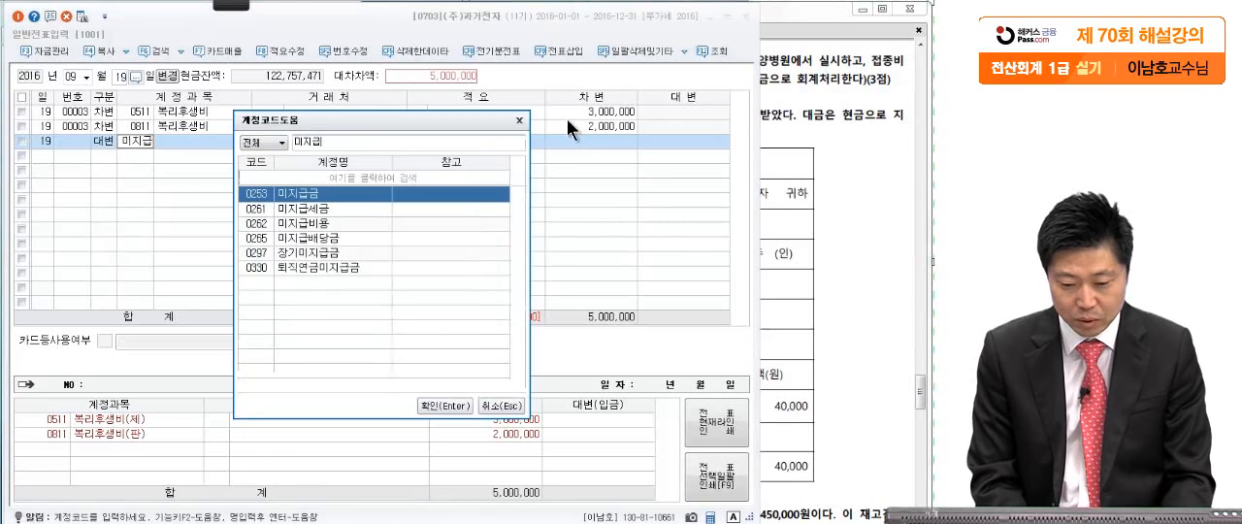
pyautogui.press('Return')
pyautogui.write('카')
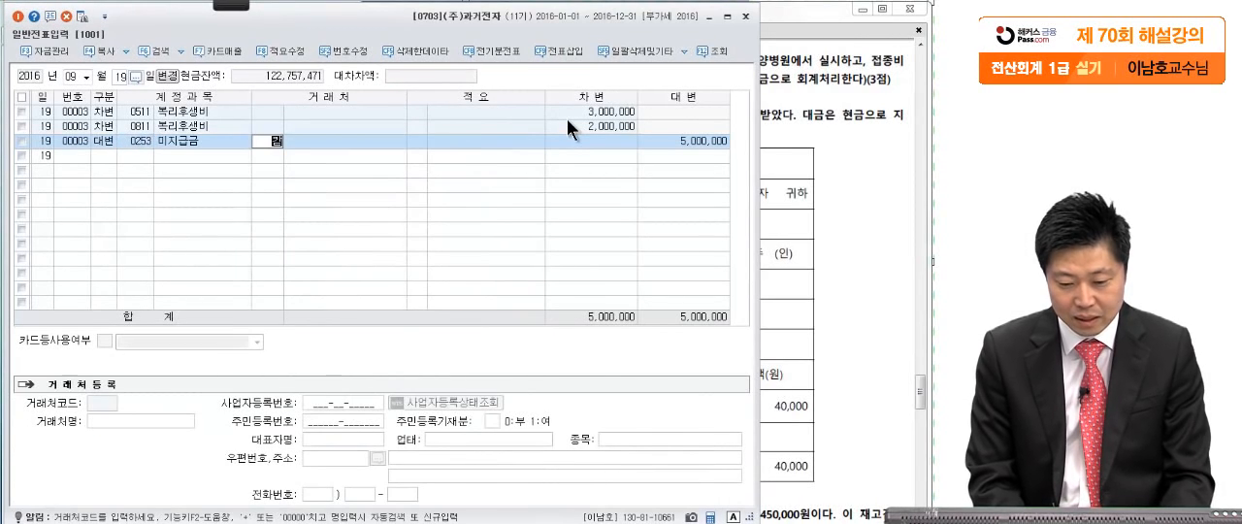
pyautogui.write('드')
pyautogui.press('Return')
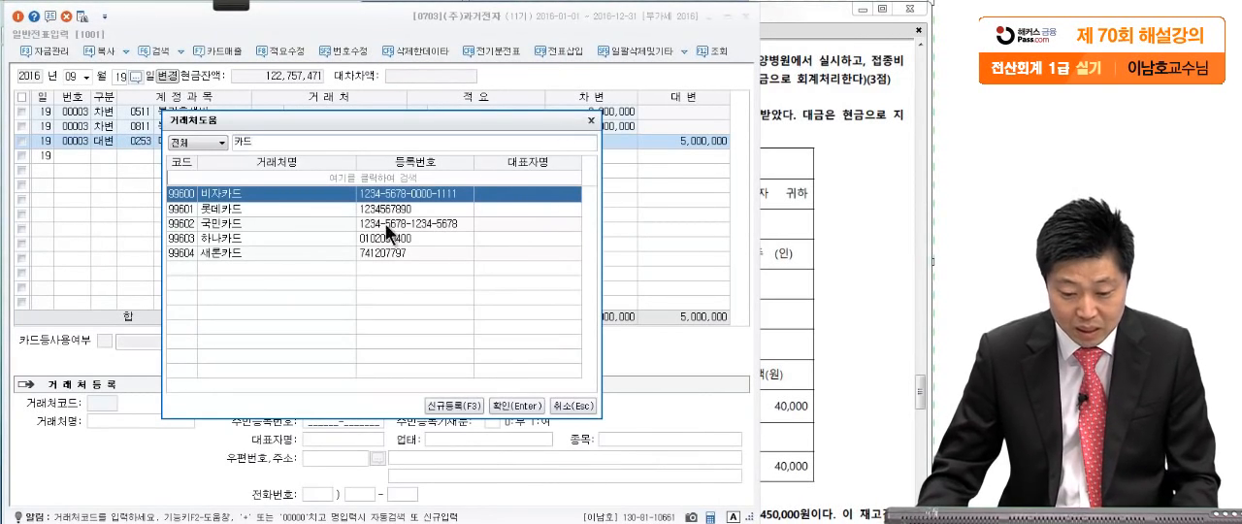
pyautogui.press('Return')
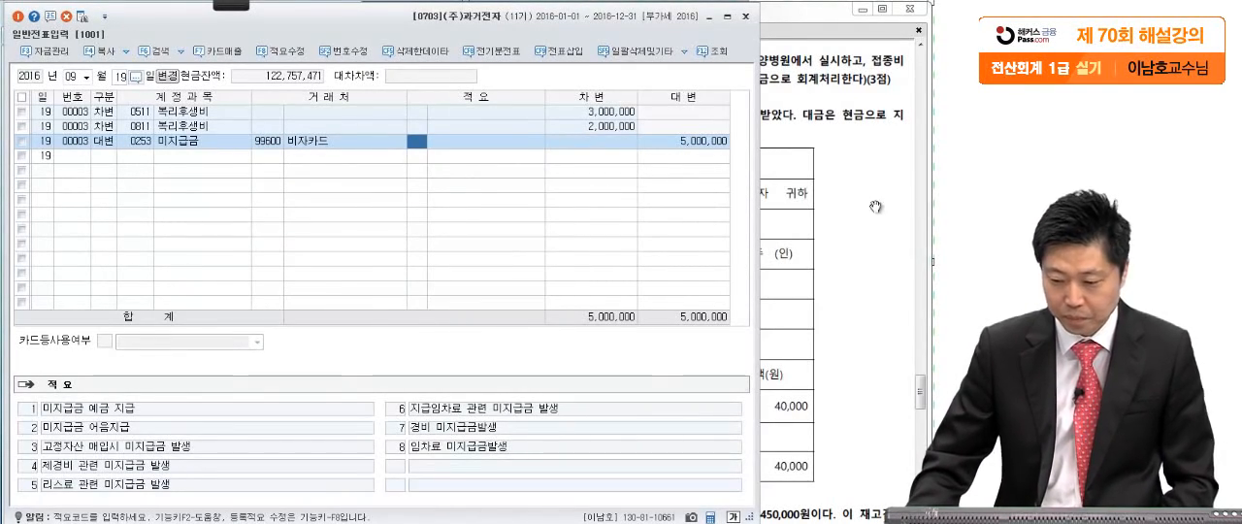
# - Bring up question [5] in the exam PDF and mark 본사 영업부, the 현금 payment and the receipt's 40,000 amount with the screen pen
pyautogui.click(840, 260)
pyautogui.scroll(-2, 839, 260)
pyautogui.moveTo(839, 260); pyautogui.dragTo(856, 255)
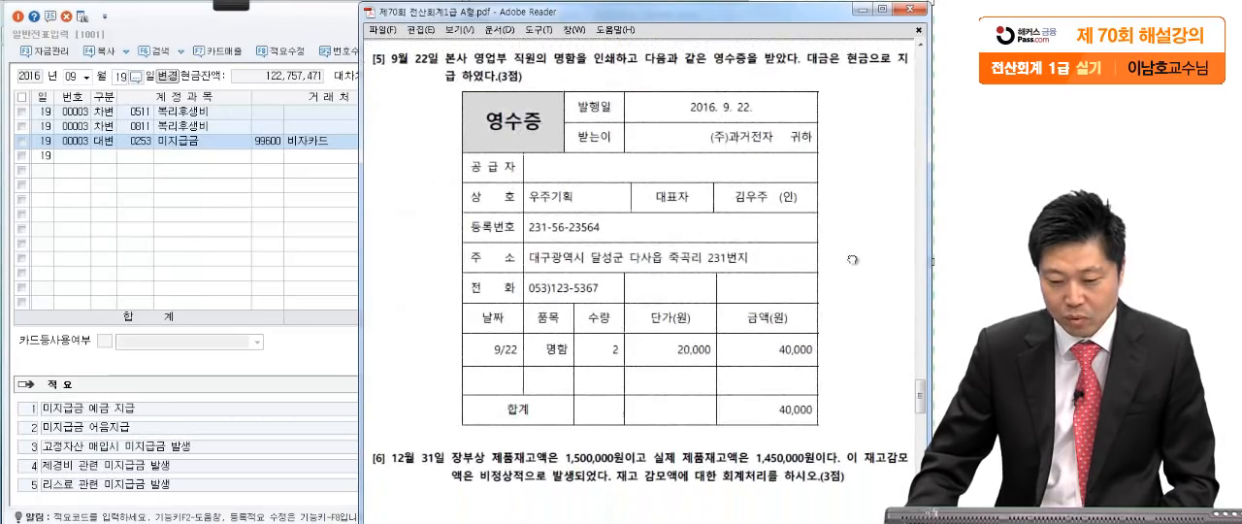
pyautogui.moveTo(241, 8)
pyautogui.click(23, 23)
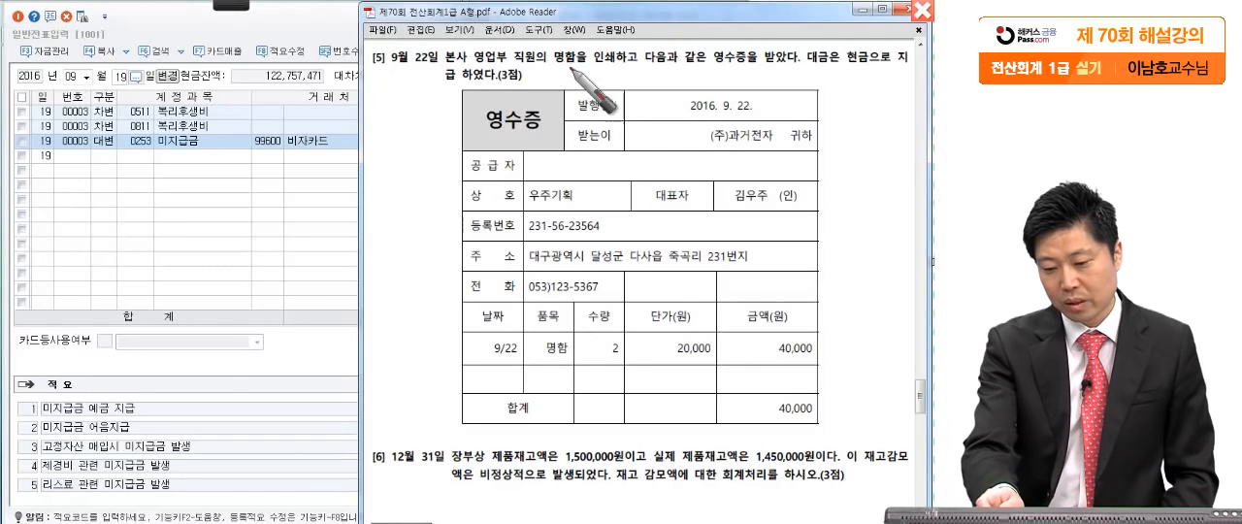
pyautogui.click(640, 70)
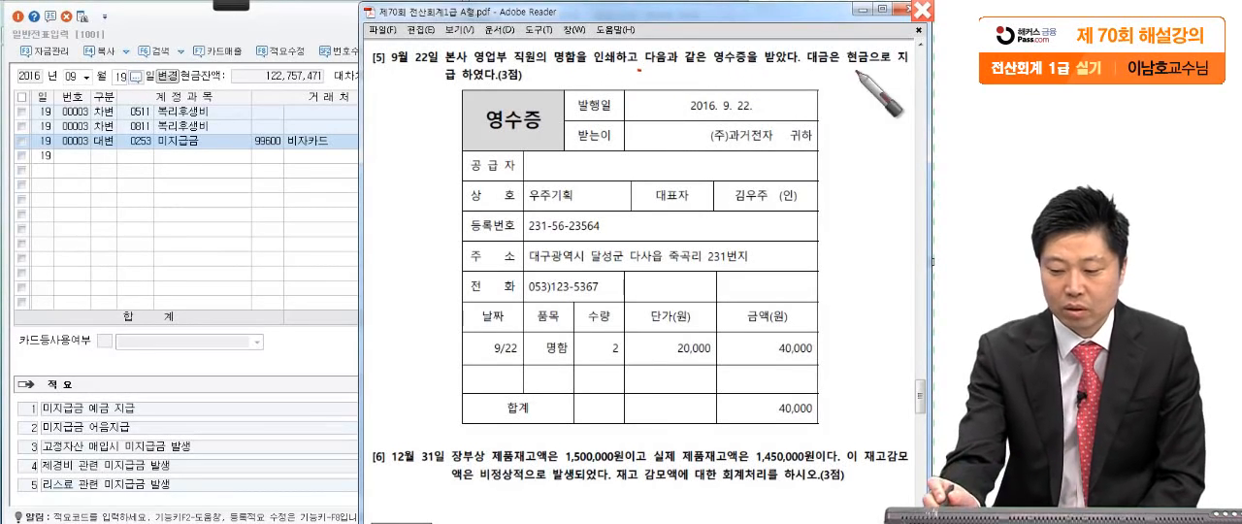
pyautogui.moveTo(865, 71); pyautogui.dragTo(878, 73)
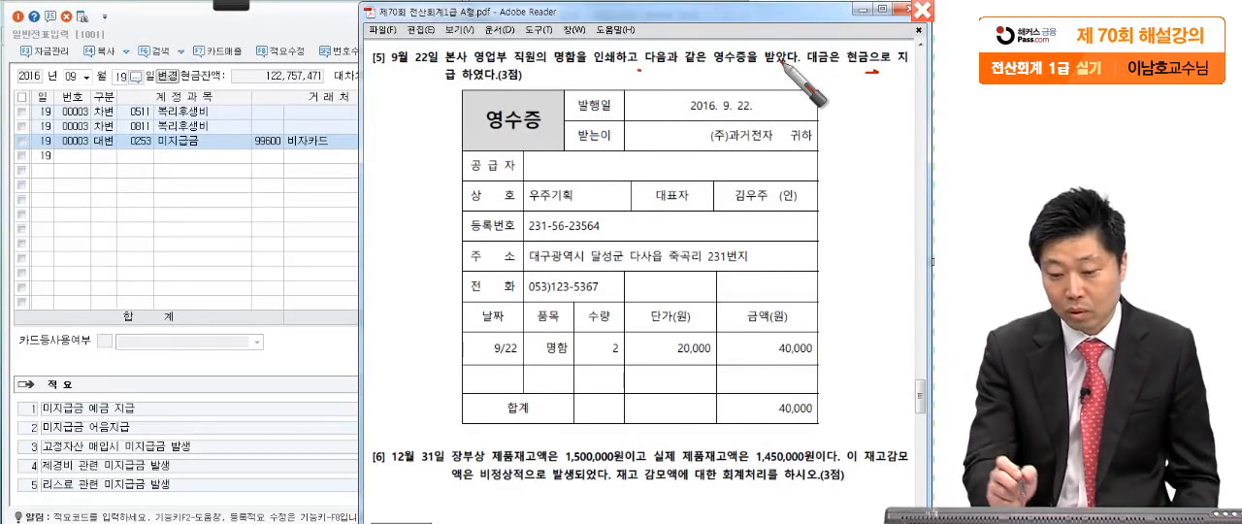
pyautogui.moveTo(448, 75); pyautogui.dragTo(506, 68)
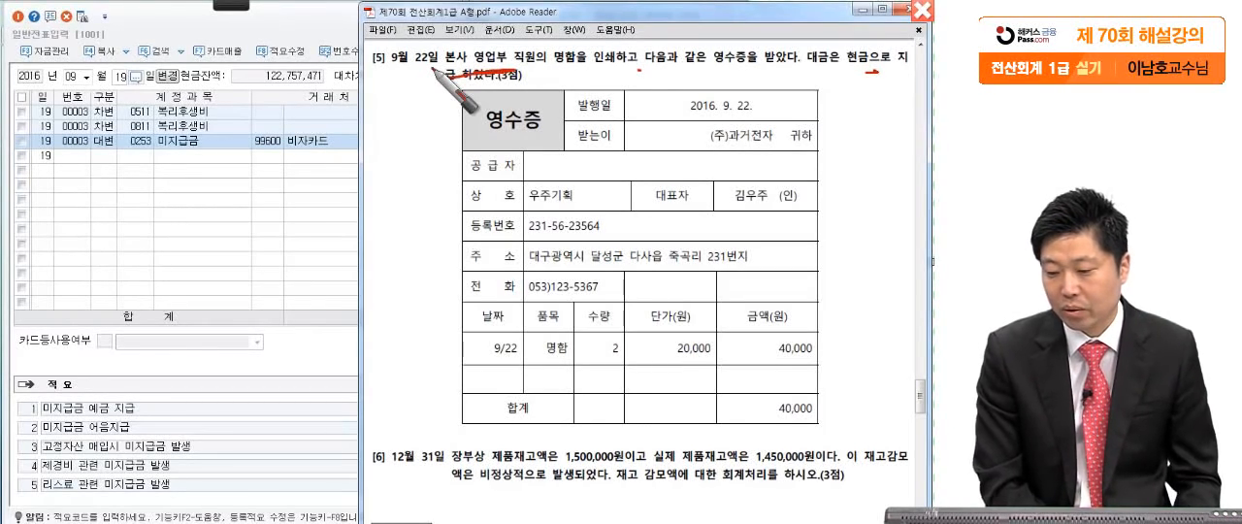
pyautogui.moveTo(843, 60); pyautogui.dragTo(841, 128)
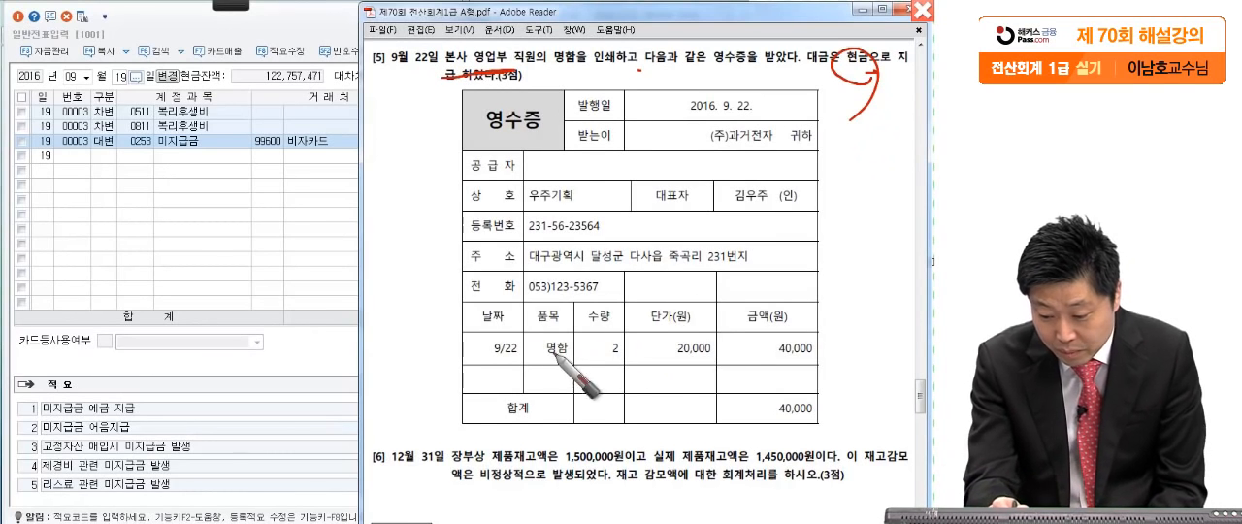
pyautogui.moveTo(766, 355); pyautogui.dragTo(726, 419)
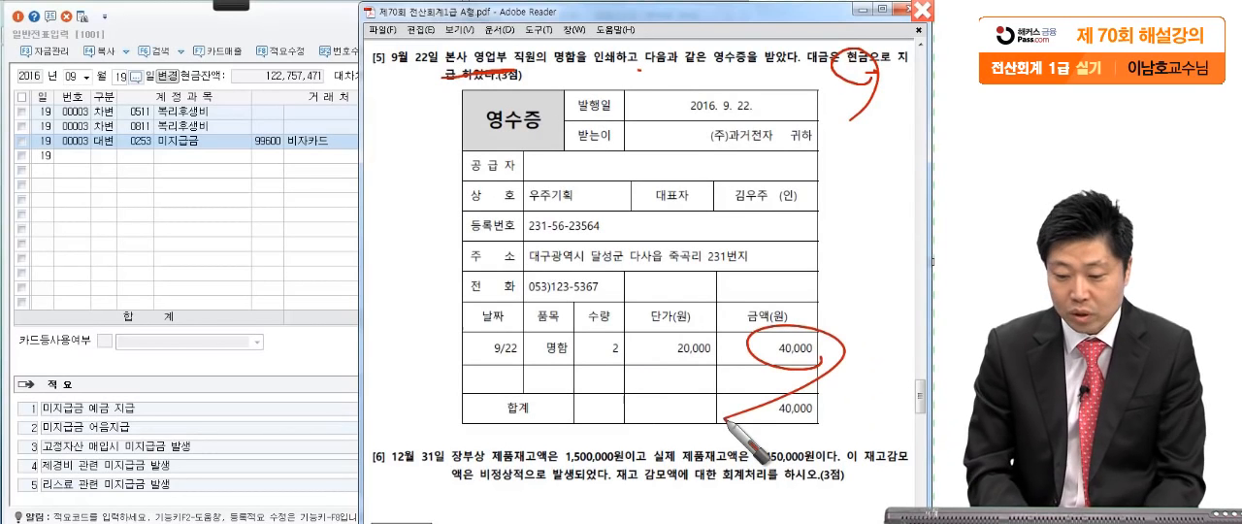
pyautogui.press('Escape')
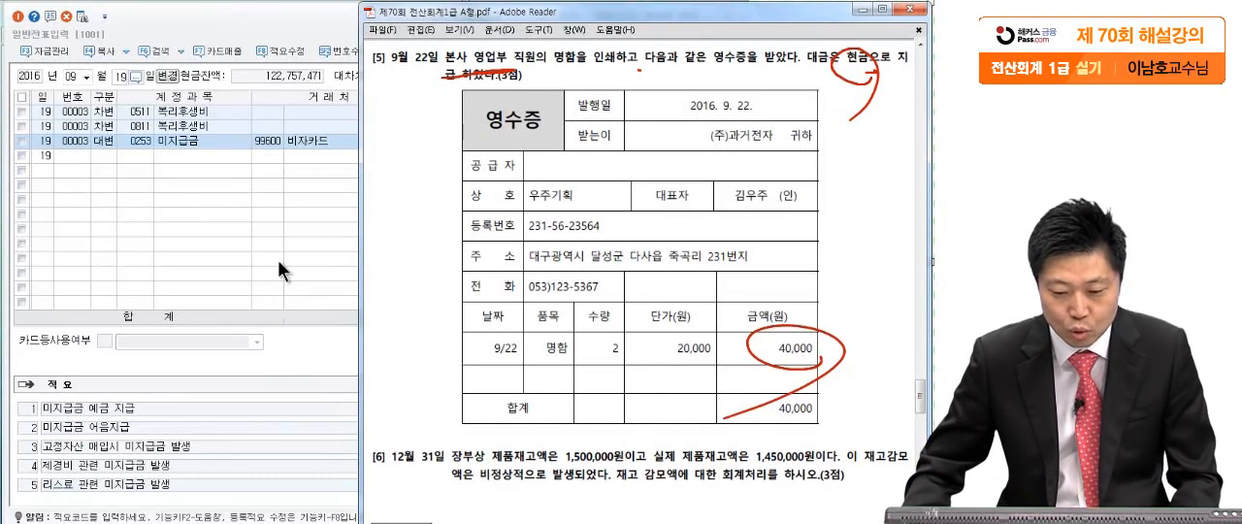
# - Start a voucher dated September 22 with a debit line for 도서인쇄비 (0826, 판매관리비)
pyautogui.click(121, 77)
pyautogui.write('22')
pyautogui.press('Return')
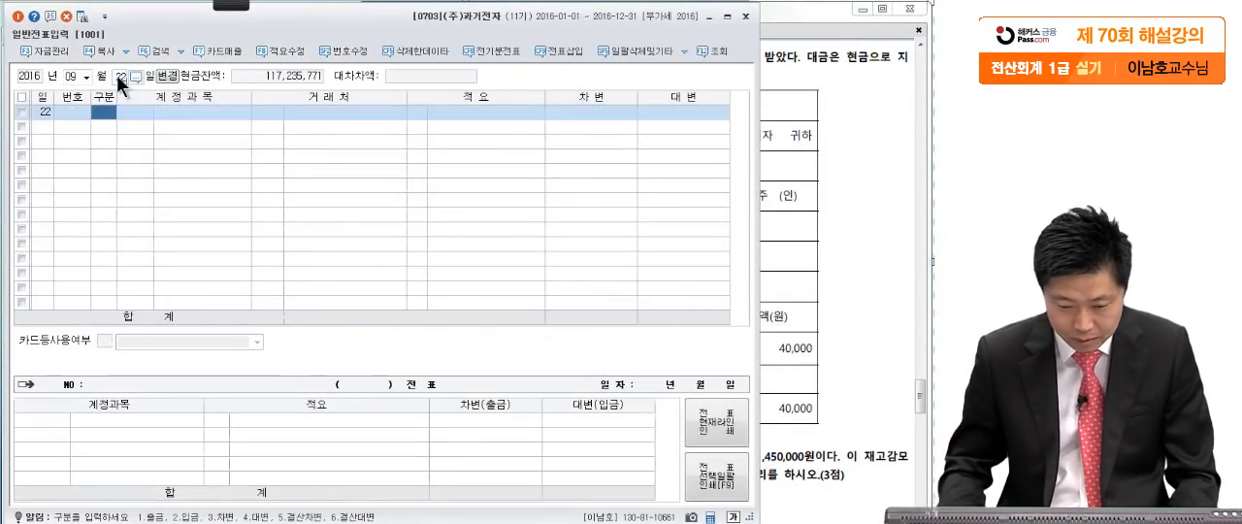
pyautogui.write('3')
pyautogui.press('Return')
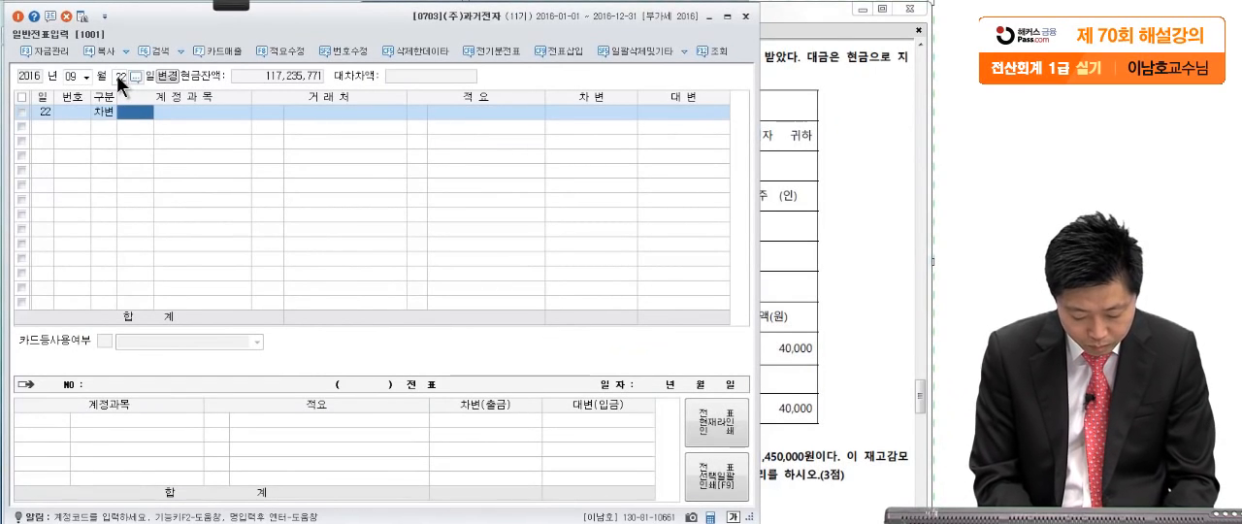
pyautogui.write('도서')
pyautogui.press('Return')
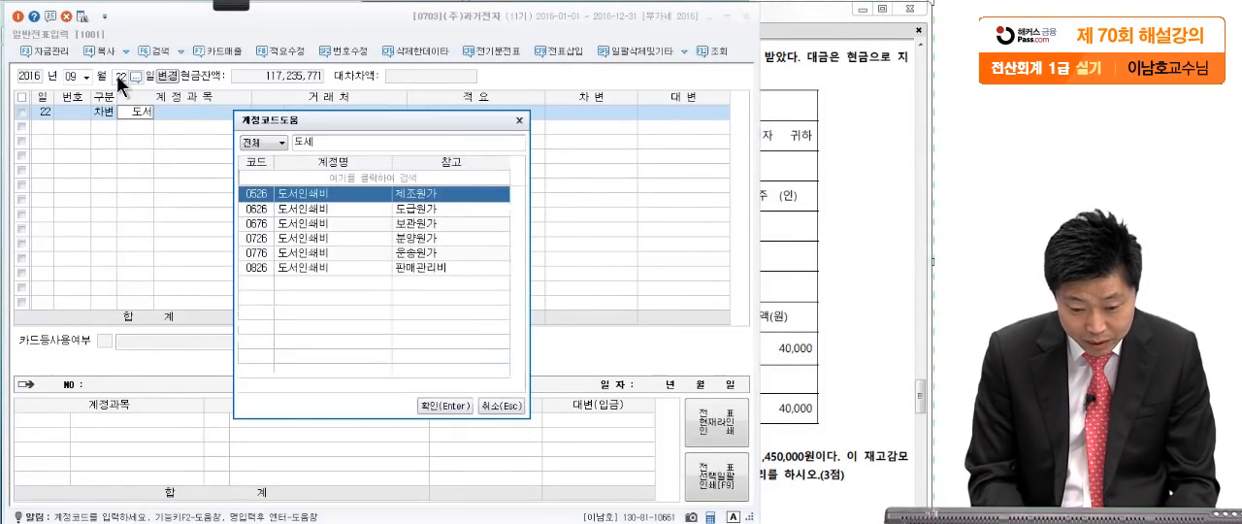
pyautogui.click(306, 260)
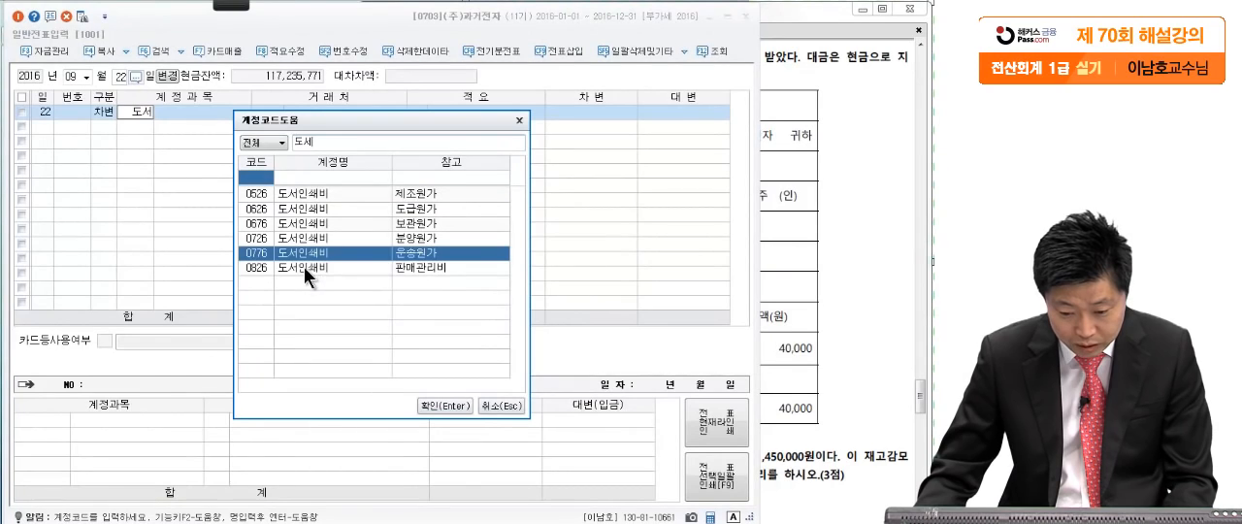
pyautogui.click(304, 267)
pyautogui.press('Return')
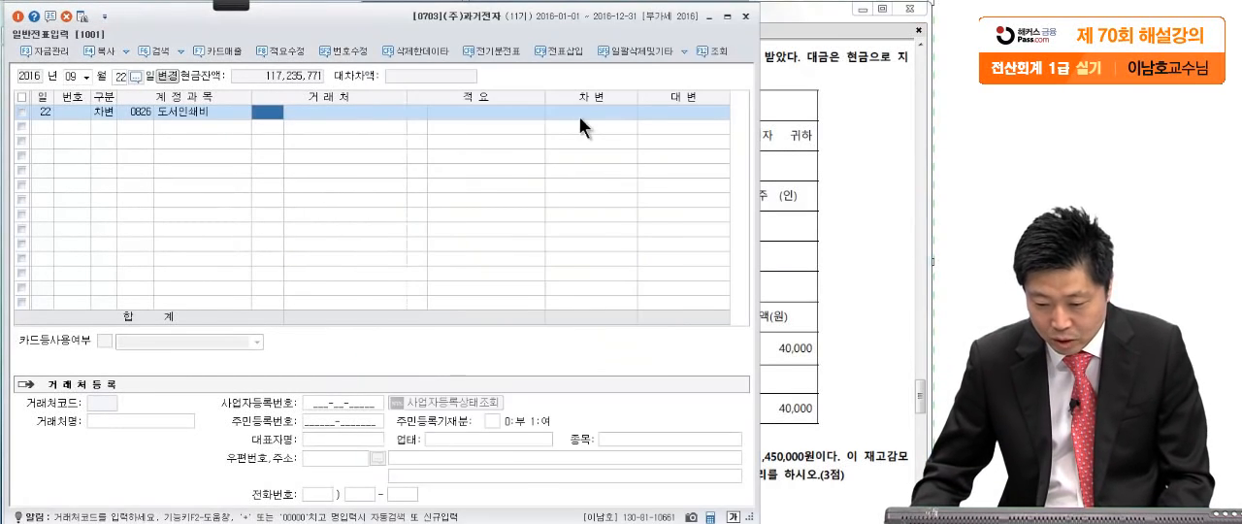
# - Set the debit amount of the 도서인쇄비 line to 40,000 with no 거래처
pyautogui.press('Return')
pyautogui.press('Return')
pyautogui.write('400000')
pyautogui.press('Return')
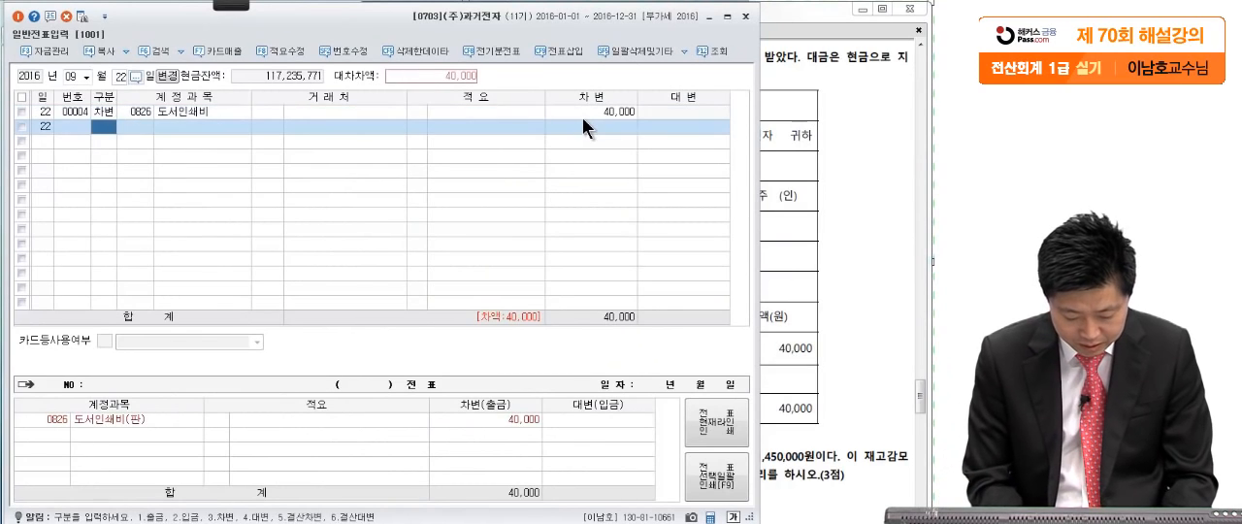
# - Add a credit line for 현금 (0101) of 40,000 to the September 22 voucher
pyautogui.write('4')
pyautogui.press('Return')
pyautogui.write('101')
pyautogui.press('Return')
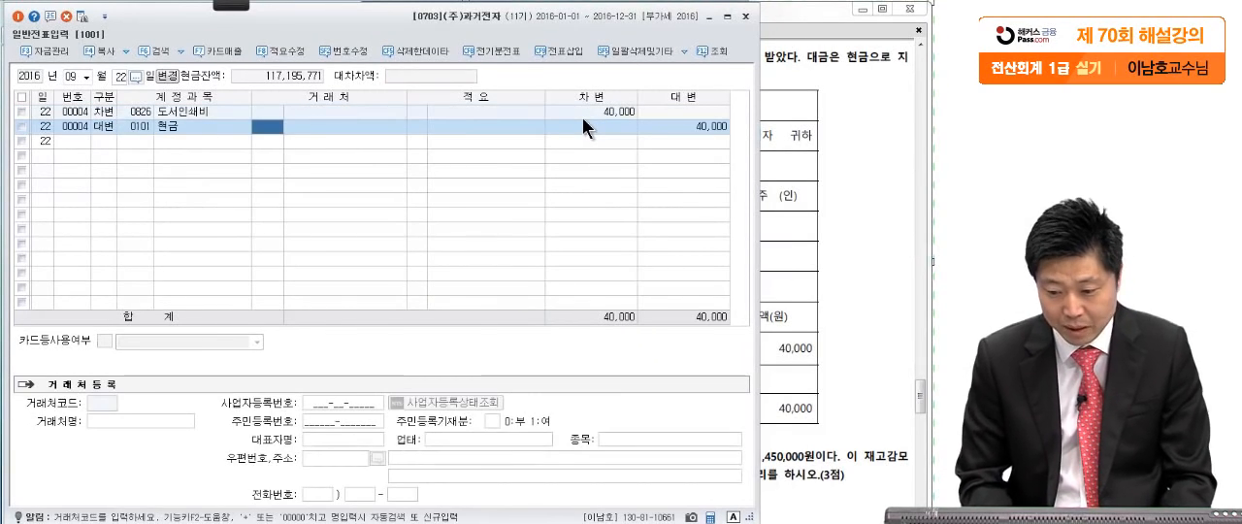
# - Bring up question [6] of 문제2 in the exam PDF and underline 비정상적 with the screen pen
pyautogui.click(893, 488)
pyautogui.scroll(-6, 833, 294)
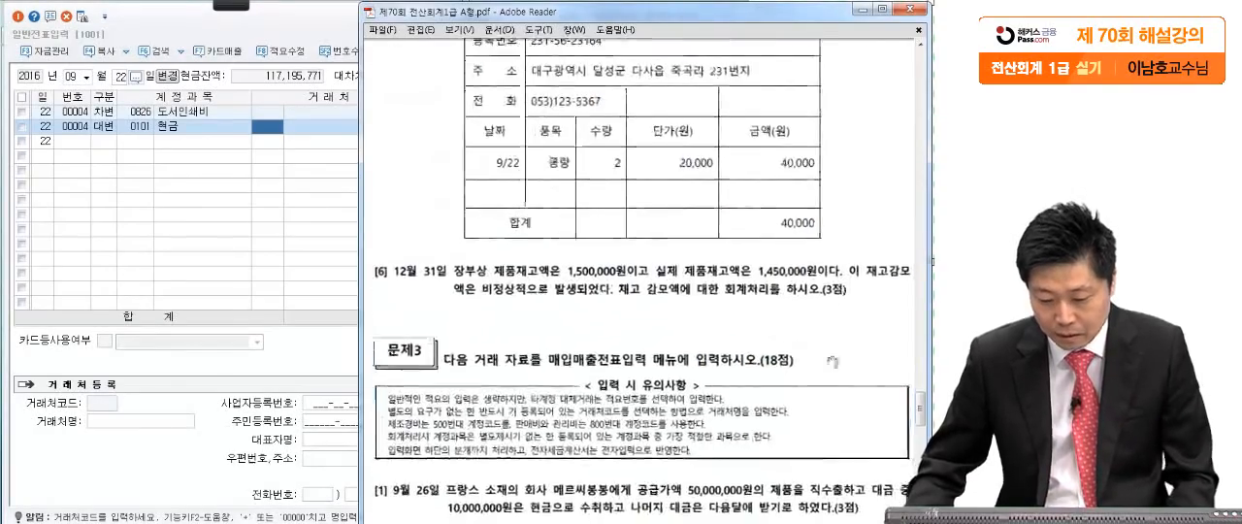
pyautogui.scroll(-3, 833, 294)
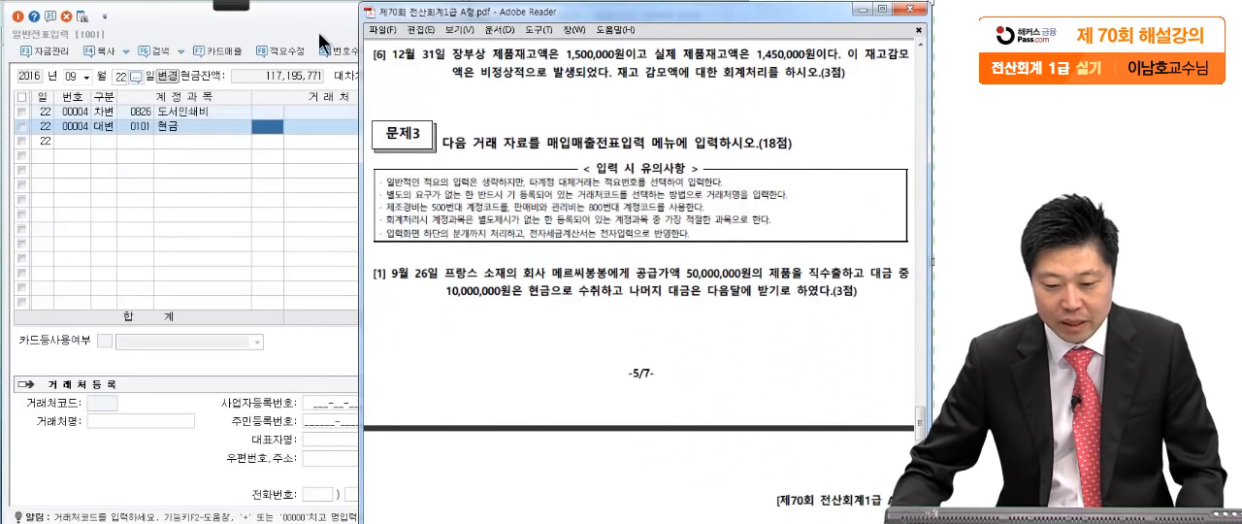
pyautogui.moveTo(210, 10)
pyautogui.click(21, 19)
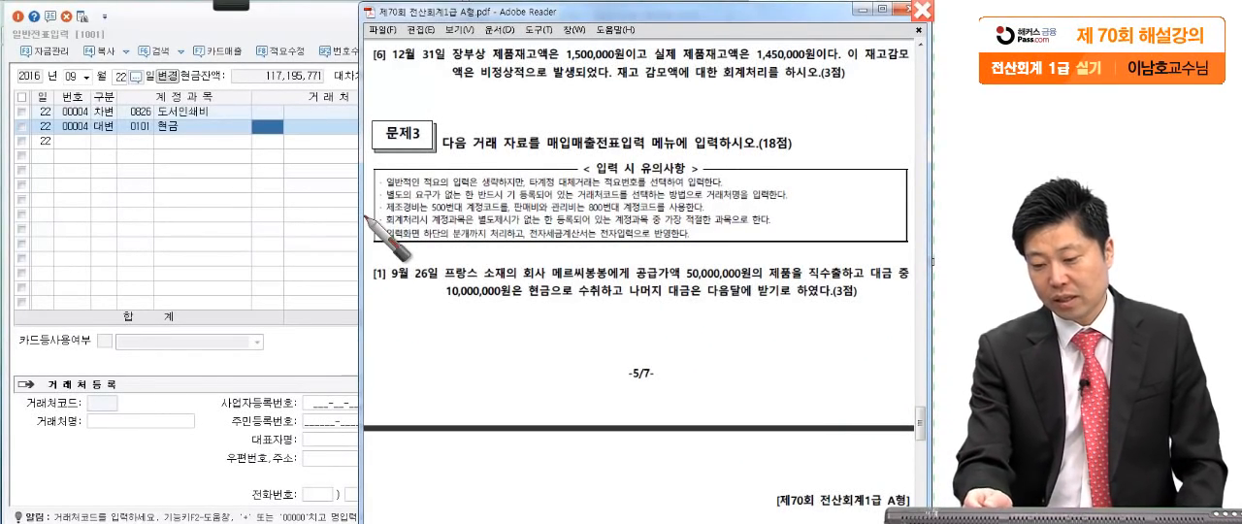
pyautogui.moveTo(789, 58); pyautogui.dragTo(791, 64)
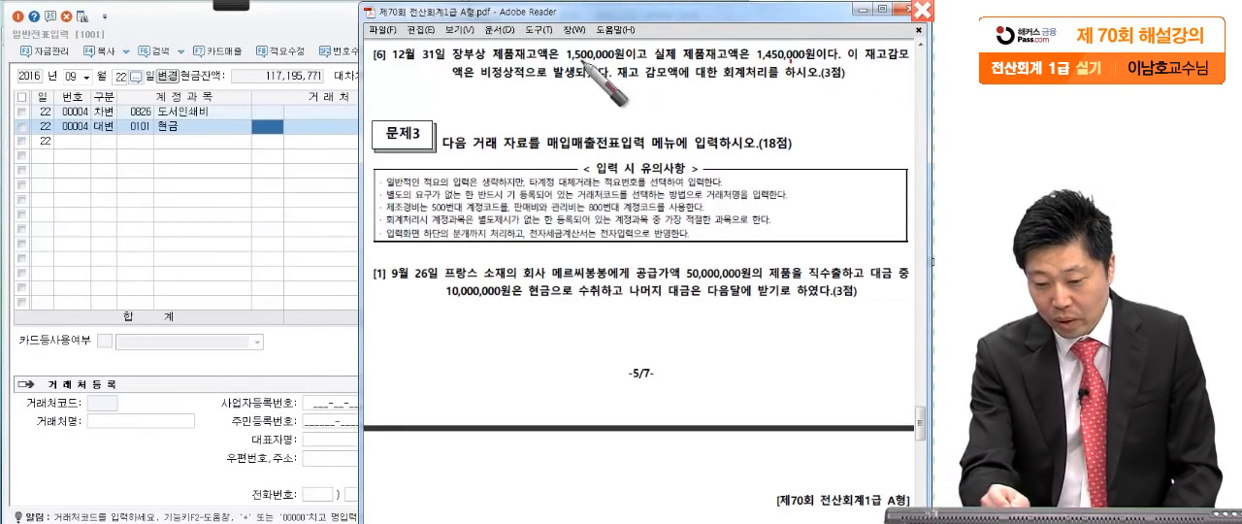
pyautogui.moveTo(483, 85); pyautogui.dragTo(524, 83)
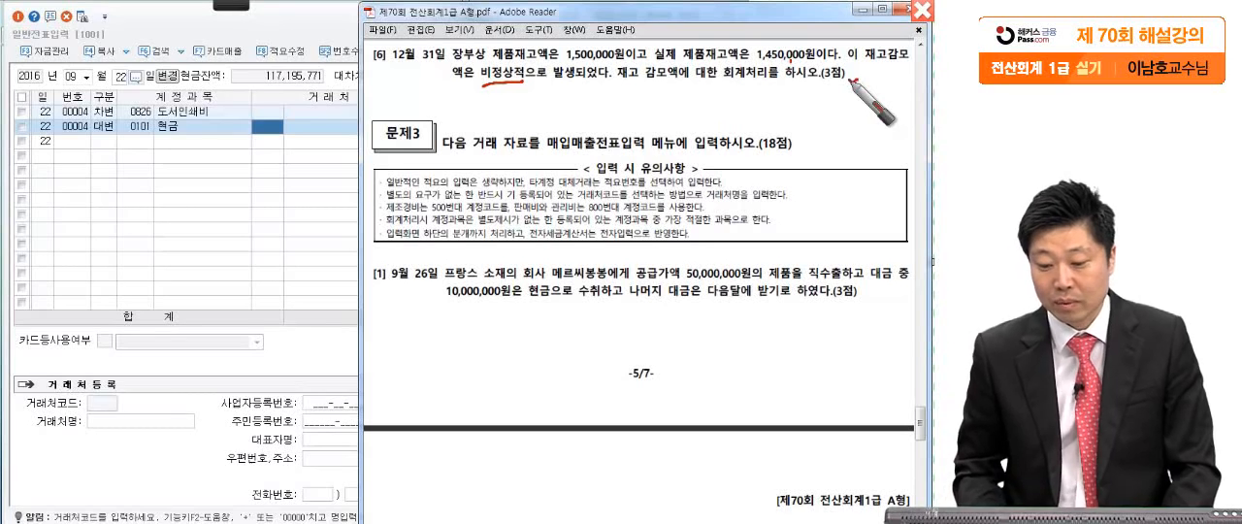
# - Write 50,000 below question [6] and mark the word 제품 with the screen pen
pyautogui.moveTo(669, 90); pyautogui.dragTo(654, 106)
pyautogui.moveTo(668, 89); pyautogui.dragTo(690, 87)
pyautogui.moveTo(692, 96); pyautogui.dragTo(694, 97)
pyautogui.moveTo(712, 108); pyautogui.dragTo(709, 116)
pyautogui.moveTo(726, 101); pyautogui.dragTo(785, 113)
pyautogui.moveTo(510, 83); pyautogui.dragTo(507, 91)
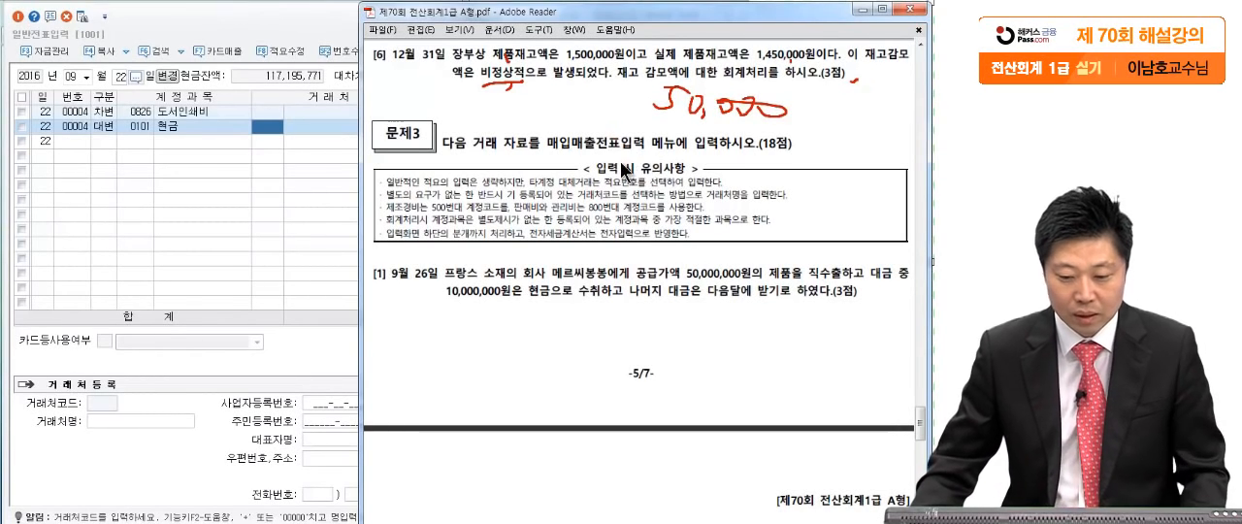
# - Set the 일반전표입력 date to December 31 and start a debit (차변) line
pyautogui.click(247, 171)
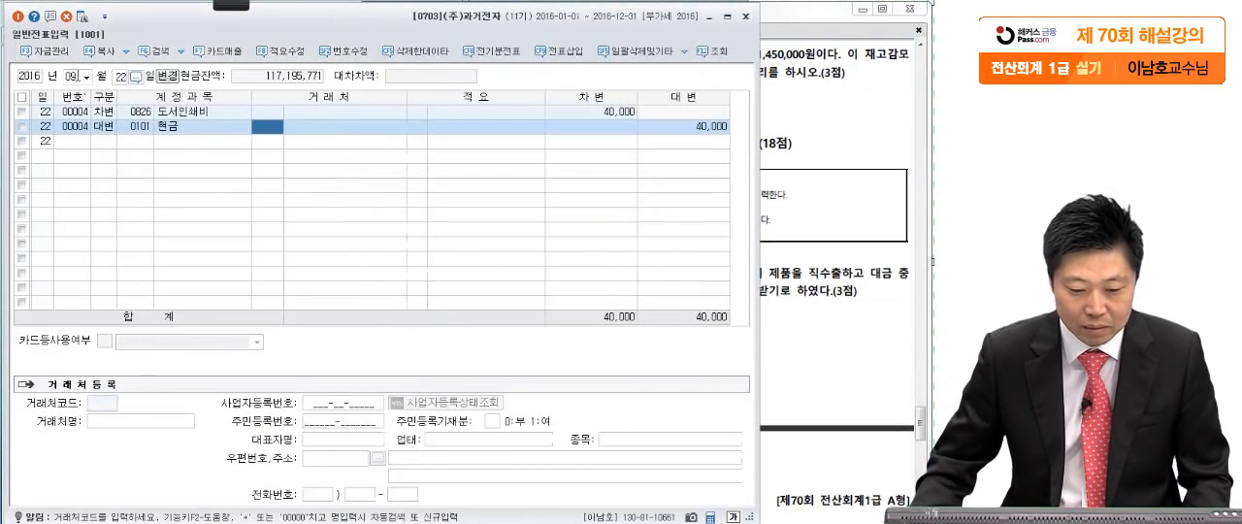
pyautogui.click(72, 76)
pyautogui.write('12')
pyautogui.press('Return')
pyautogui.write('31')
pyautogui.press('Return')
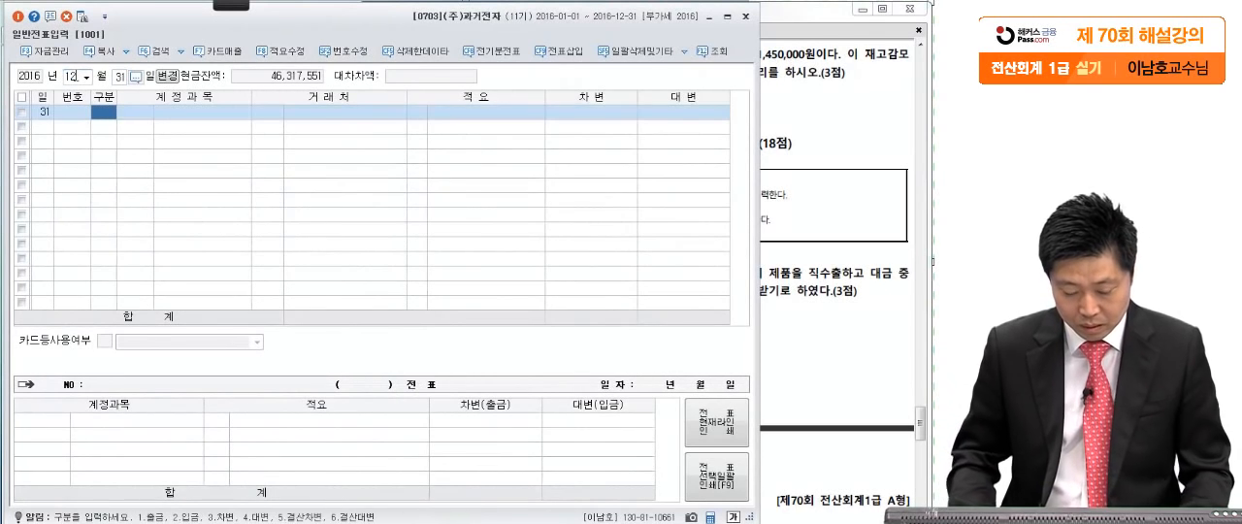
pyautogui.write('3')
pyautogui.press('Return')
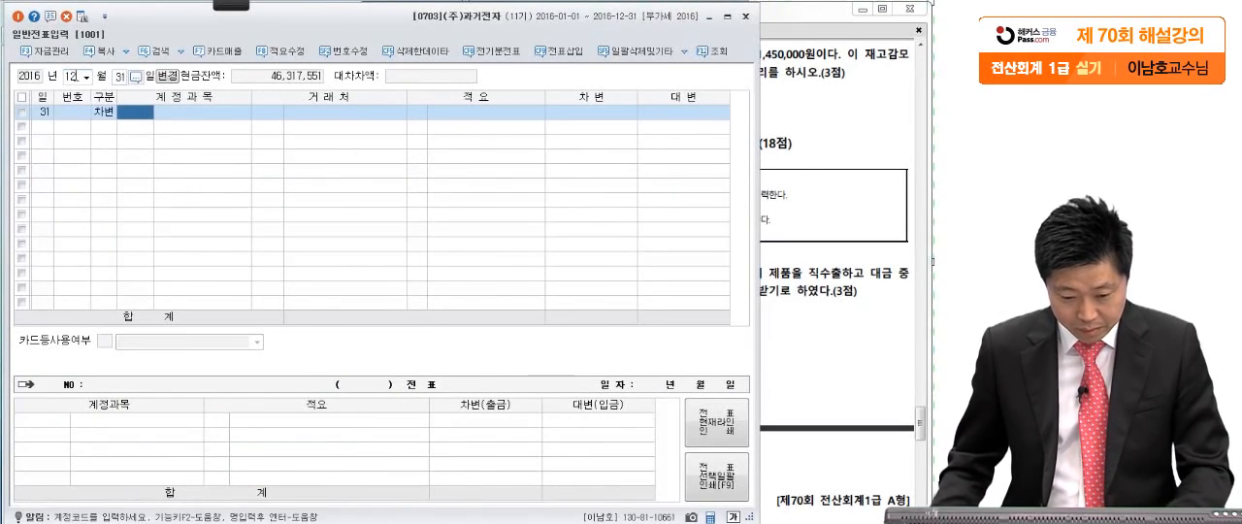
# - Assign the account 재고자산감모손실 (0959) to the December 31 debit line
pyautogui.write('재고감')
pyautogui.press('Return')
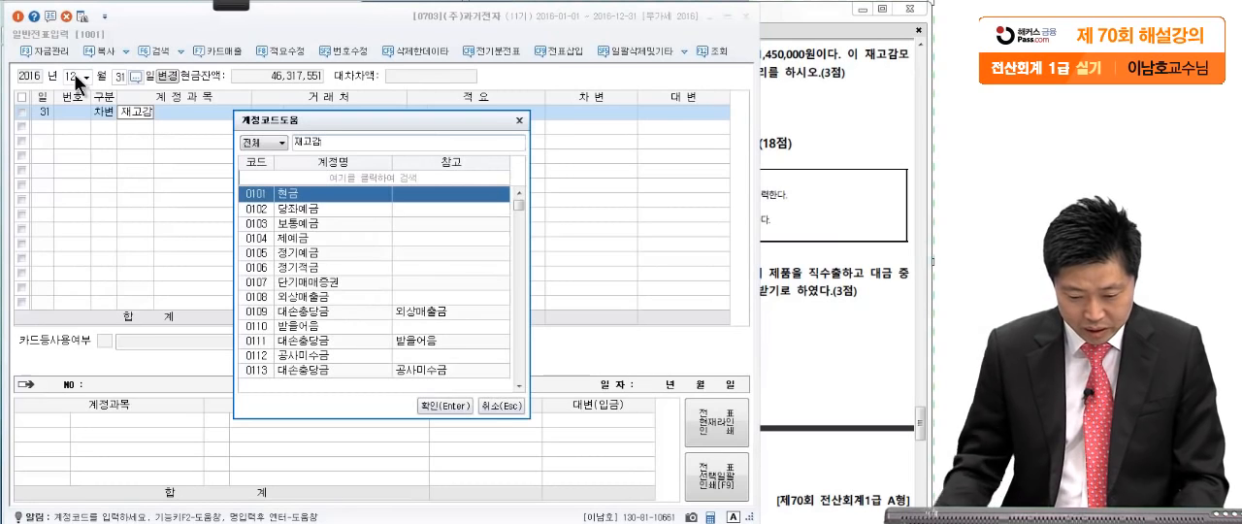
pyautogui.write('ㅁ')
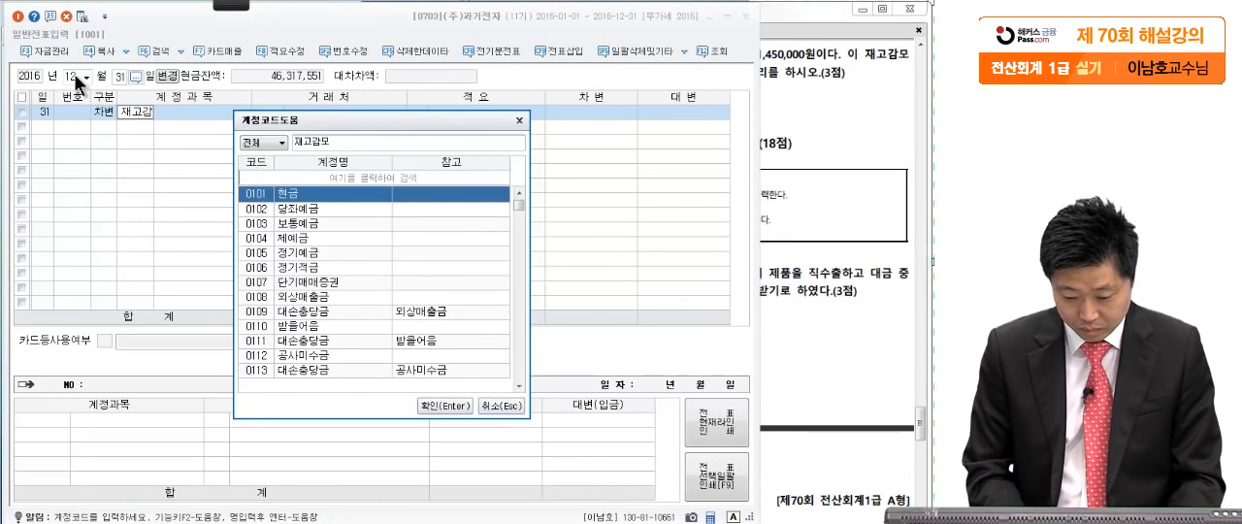
pyautogui.press('BackSpace')
pyautogui.press('BackSpace')
pyautogui.press('BackSpace')
pyautogui.write('ㅏㅅㅏㄴ')
pyautogui.press('Return')
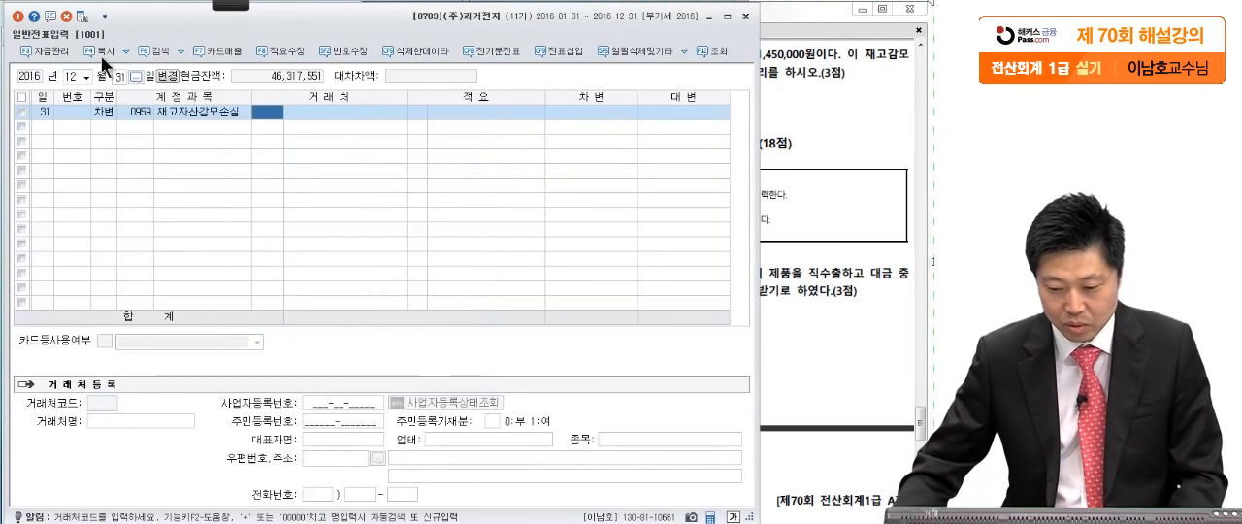
# - Set the debit amount of the 재고자산감모손실 line to 50,000 with no 거래처
pyautogui.click(575, 113)
pyautogui.click(824, 153)
pyautogui.click(325, 229)
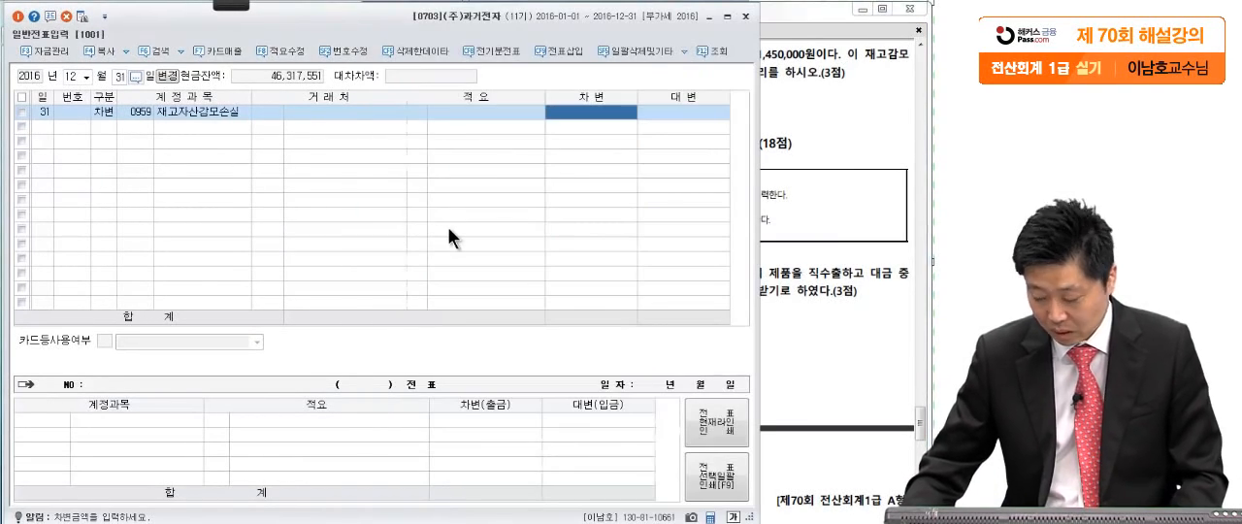
pyautogui.write('50,0')
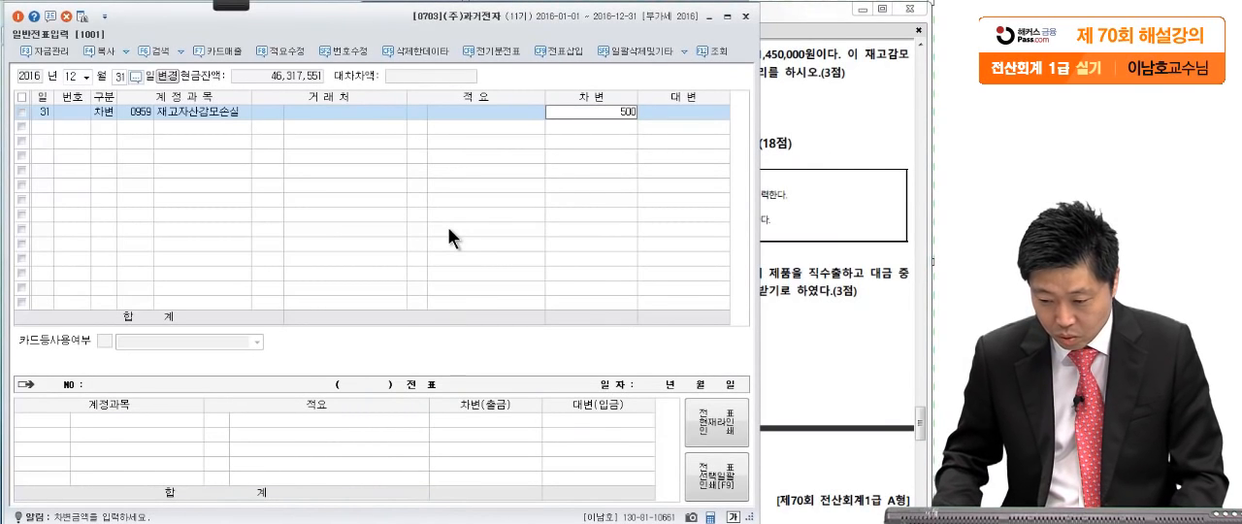
pyautogui.write('00')
pyautogui.press('Return')
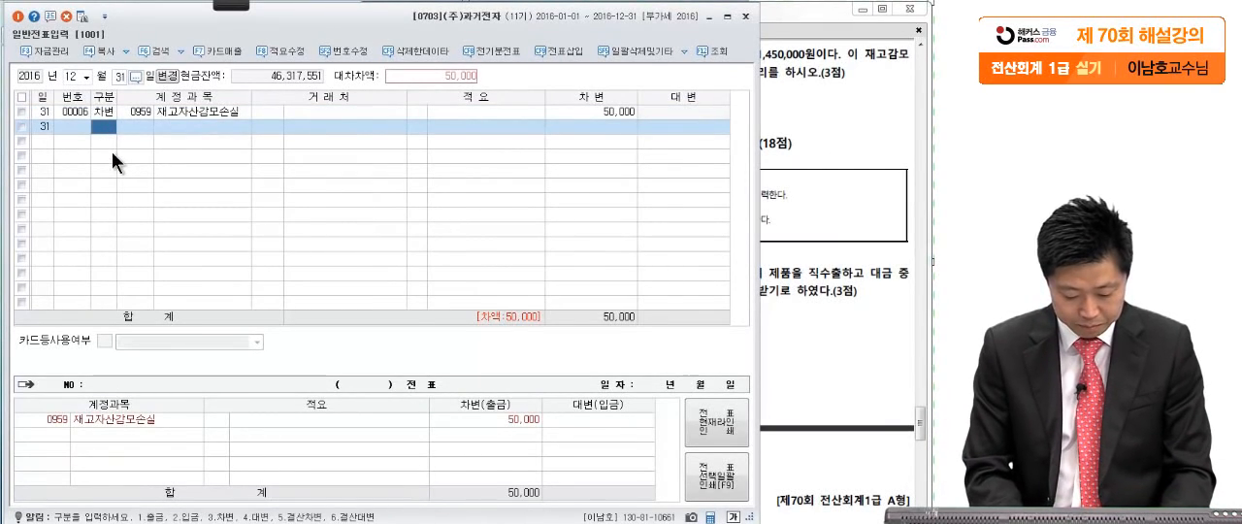
# - Add a credit (대변) line for 제품 (0150) of 50,000 to the December 31 voucher
pyautogui.write('4')
pyautogui.press('Return')
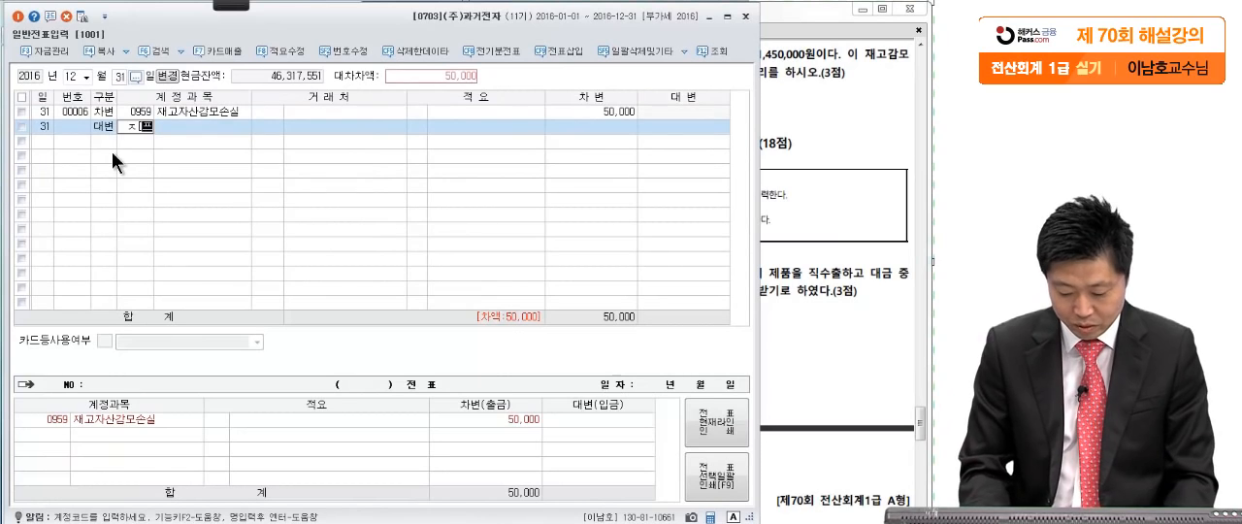
pyautogui.write('150')
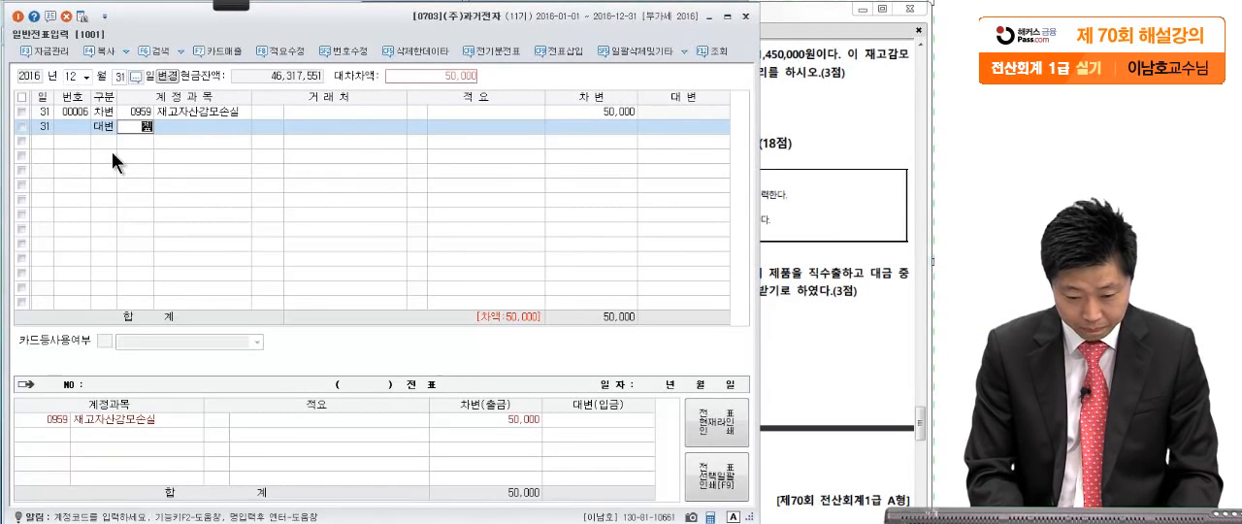
pyautogui.press('Return')
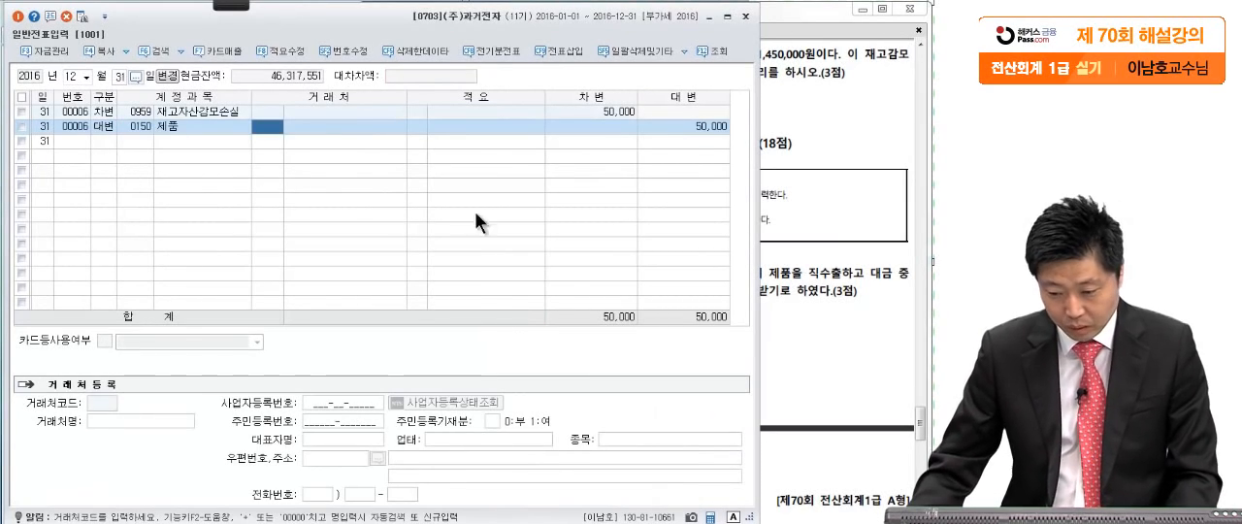
# - Set the 적요 of the 제품 credit line to 8, 타계정으로 대체액 손익계산서 반영분
pyautogui.click(417, 130)
pyautogui.write('8')
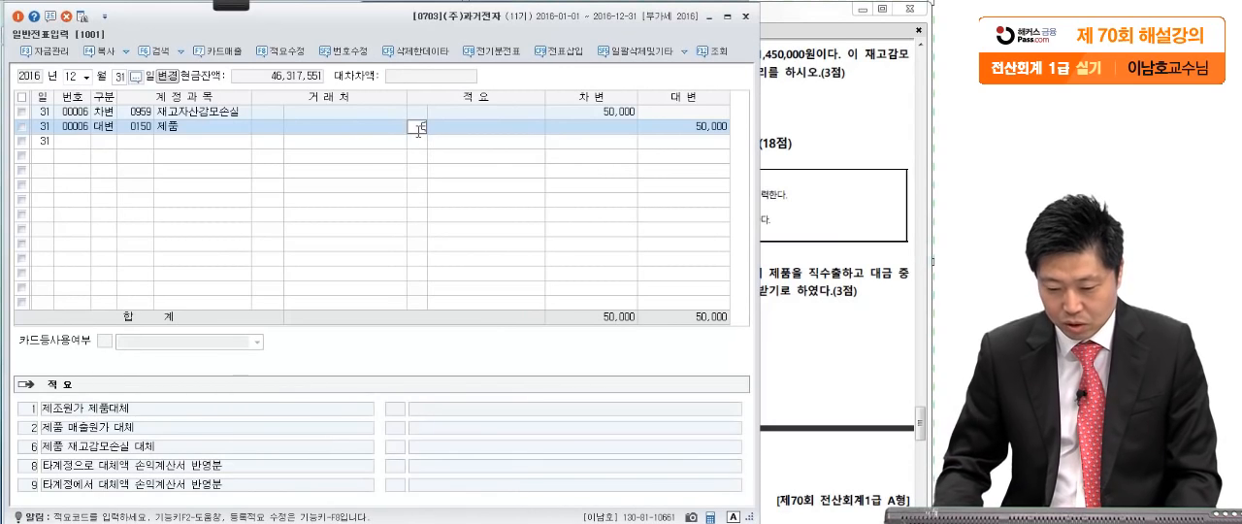
pyautogui.press('Return')
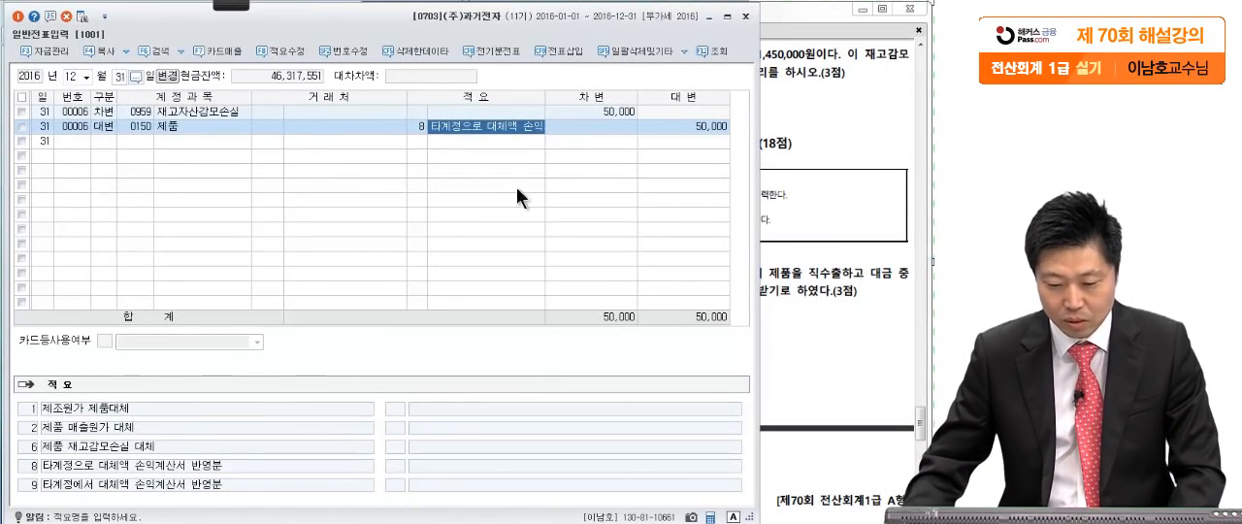
# - Close 일반전표입력 and bring up question [1] of 문제3 in the exam PDF
pyautogui.click(779, 225)
pyautogui.scroll(-2, 768, 315)
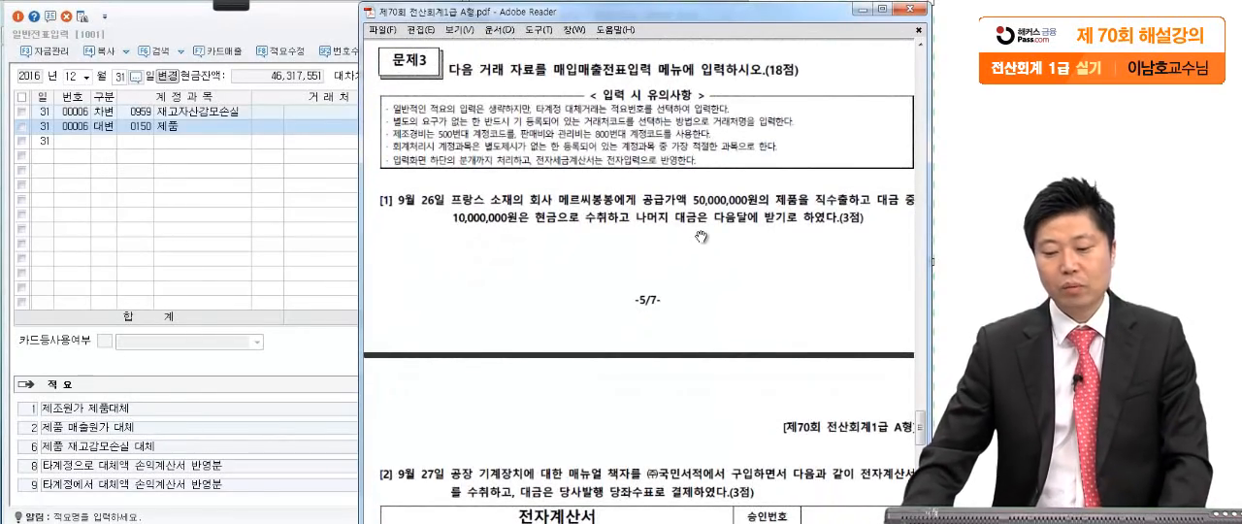
pyautogui.click(279, 36)
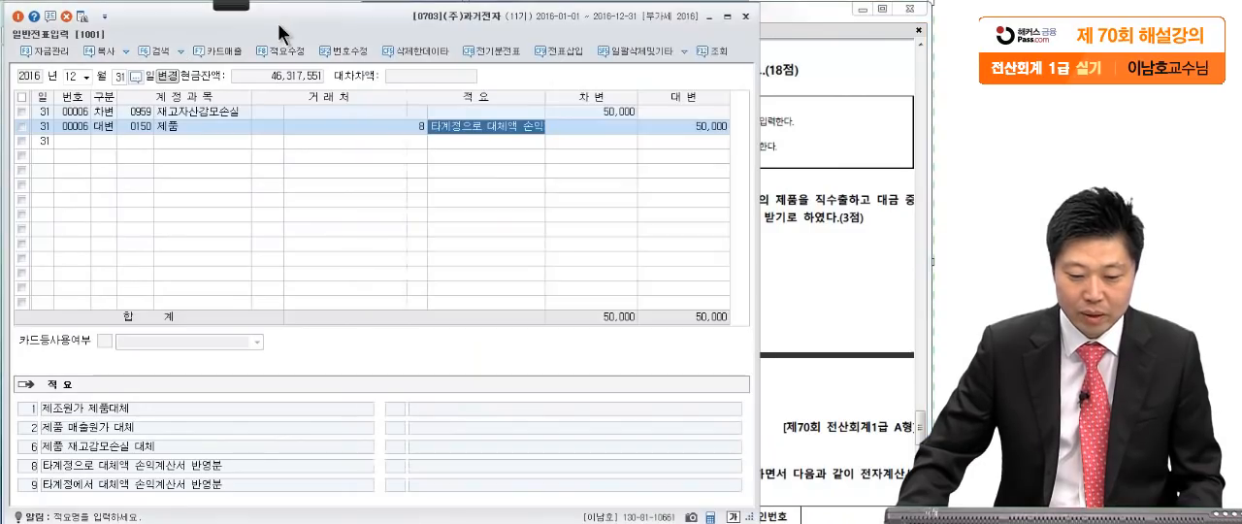
pyautogui.click(746, 17)
pyautogui.scroll(-4, 788, 276)
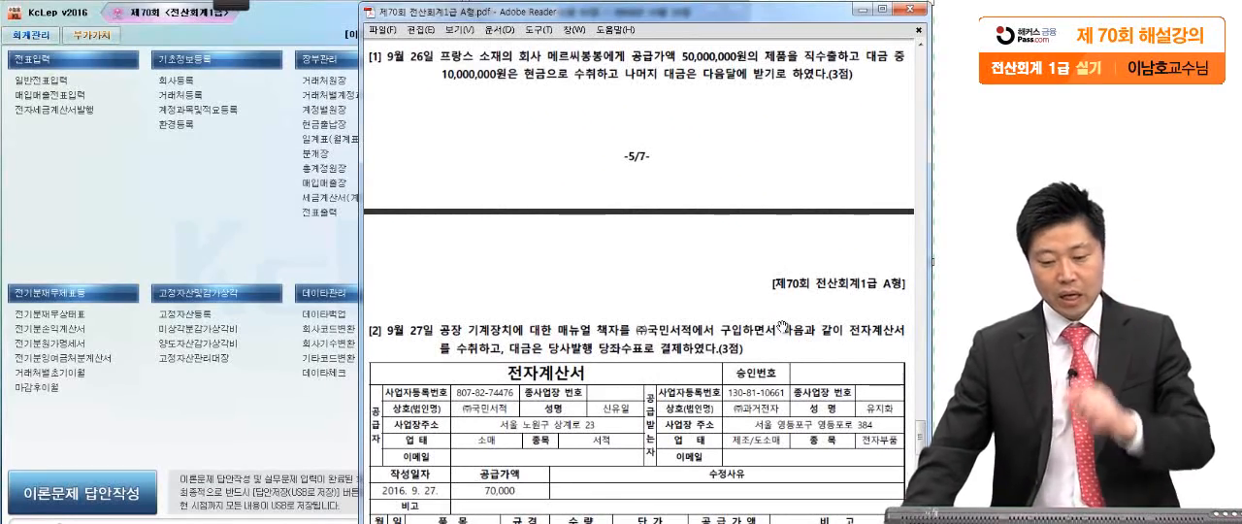
# - Mark the 직수출, cash receipt and next-month collection phrases of question [1] with the screen pen
pyautogui.click(233, 5)
pyautogui.click(22, 21)
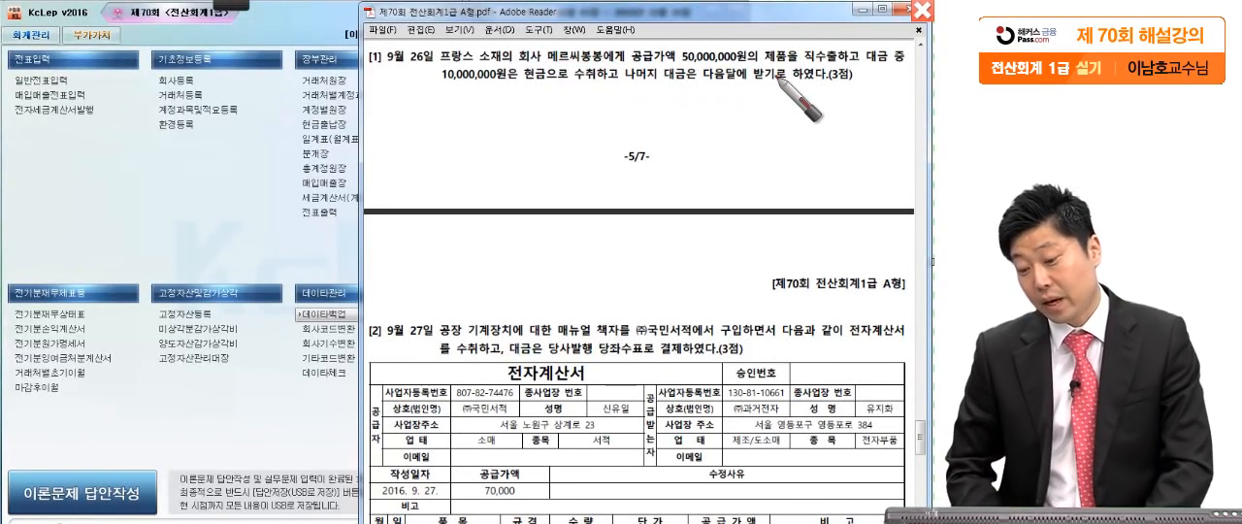
pyautogui.moveTo(848, 66); pyautogui.dragTo(857, 64)
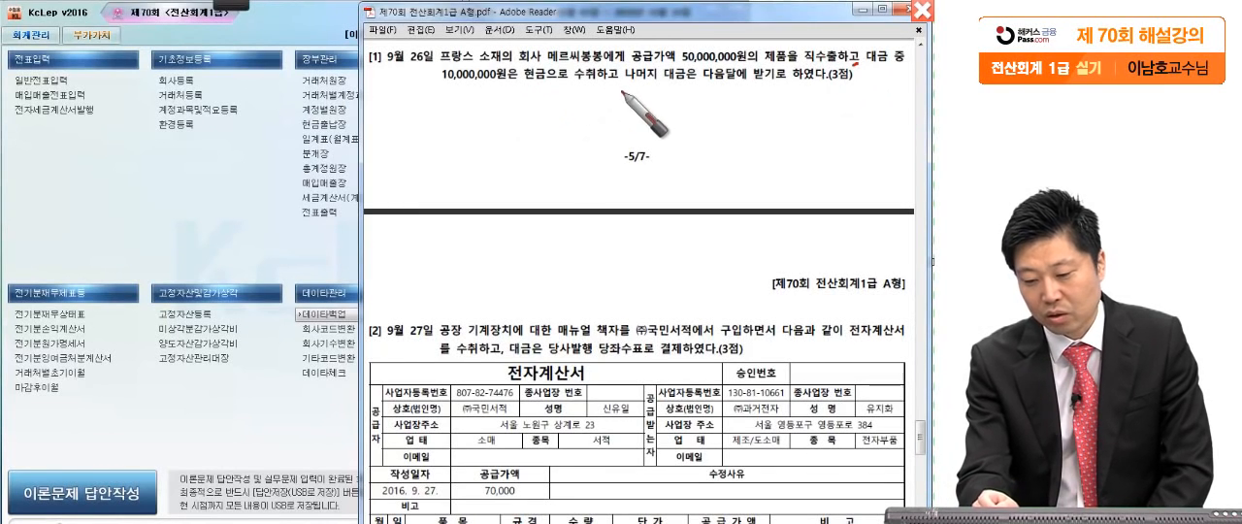
pyautogui.moveTo(621, 85); pyautogui.dragTo(623, 94)
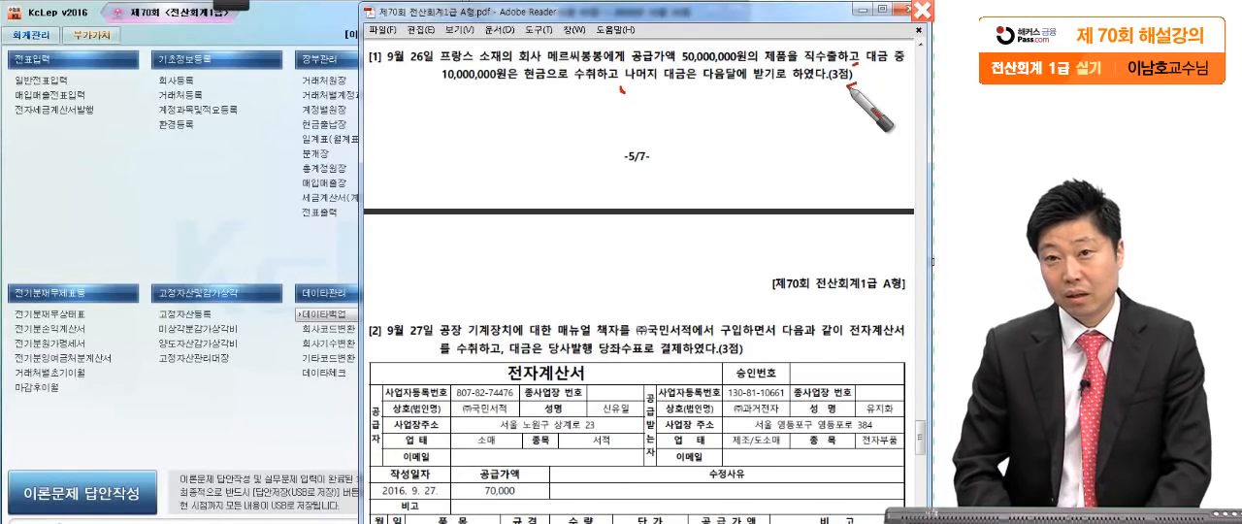
pyautogui.press('Escape')
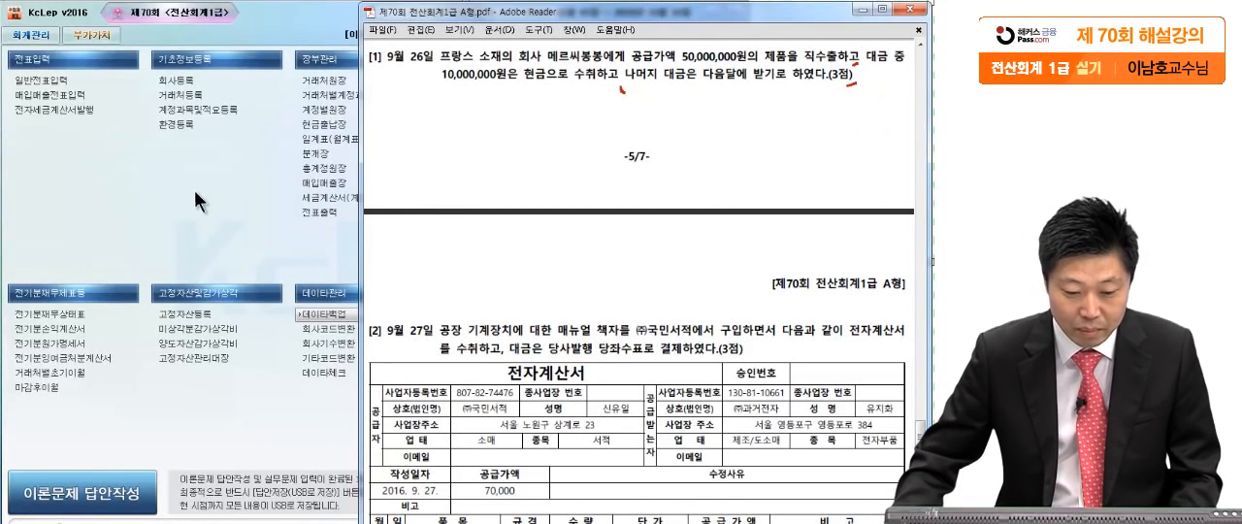
# - Open 매입매출전표입력 and start an entry dated September 26, 2016
pyautogui.click(62, 98)
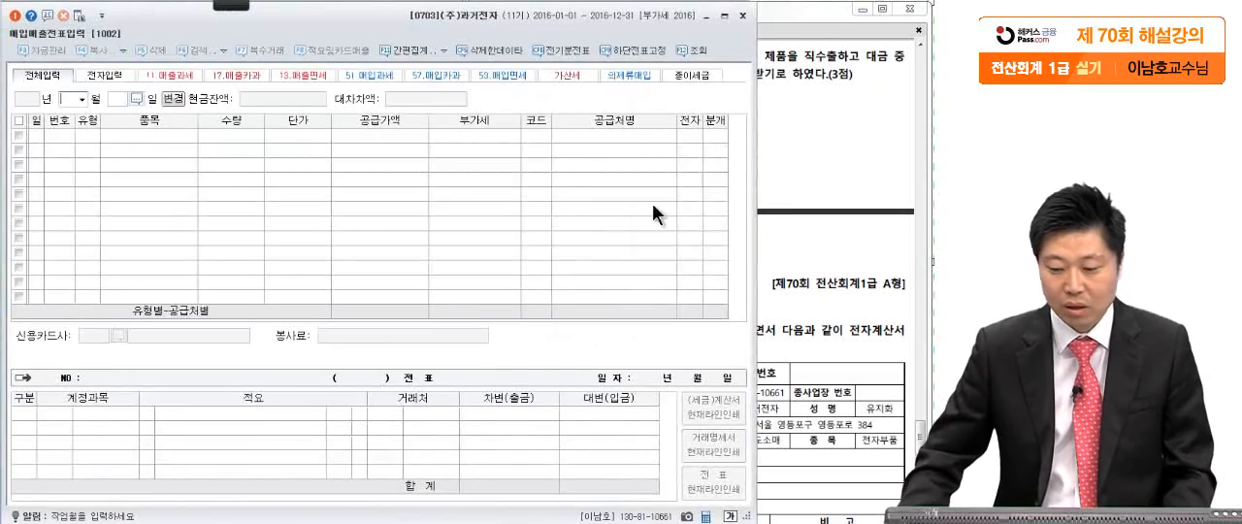
pyautogui.click(798, 190)
pyautogui.click(266, 218)
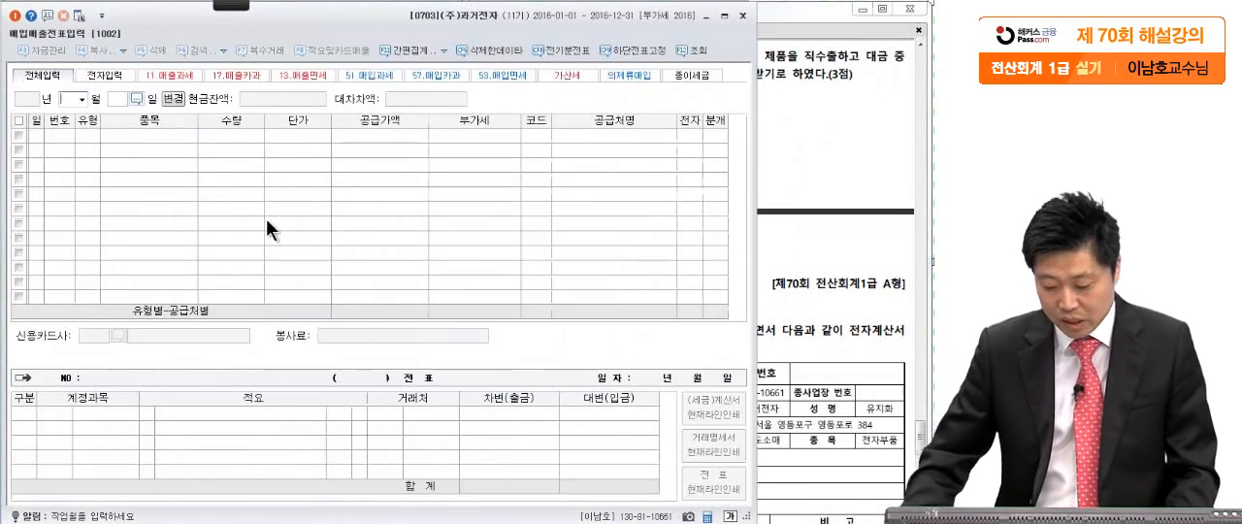
pyautogui.write('26')
pyautogui.press('Return')
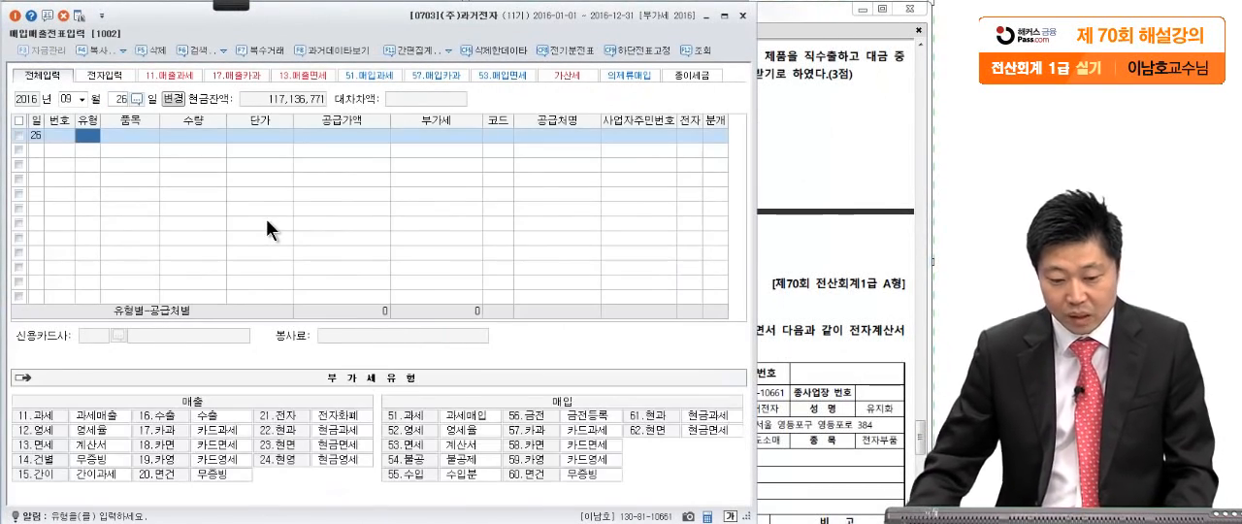
# - Recheck question [1] and set the September 26 entry's 유형 to 16 (수출)
pyautogui.click(866, 283)
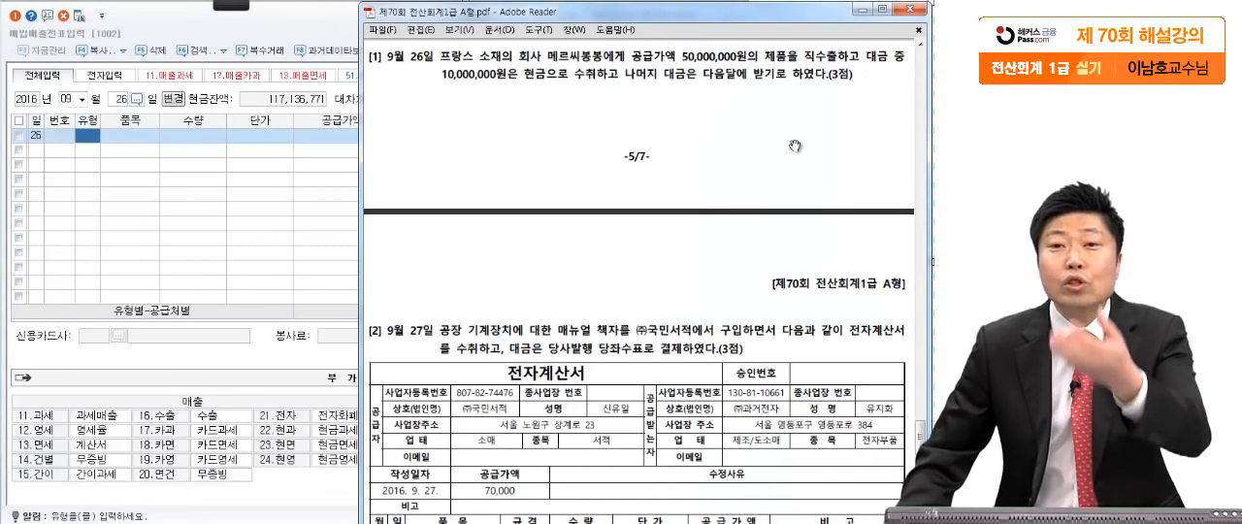
pyautogui.click(83, 133)
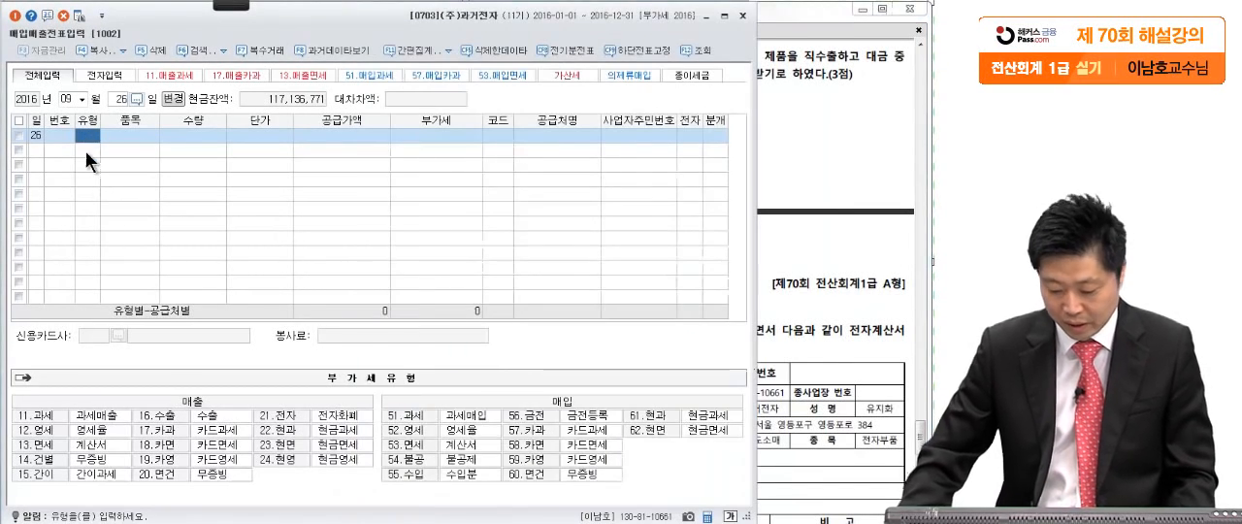
pyautogui.write('16')
pyautogui.press('Return')
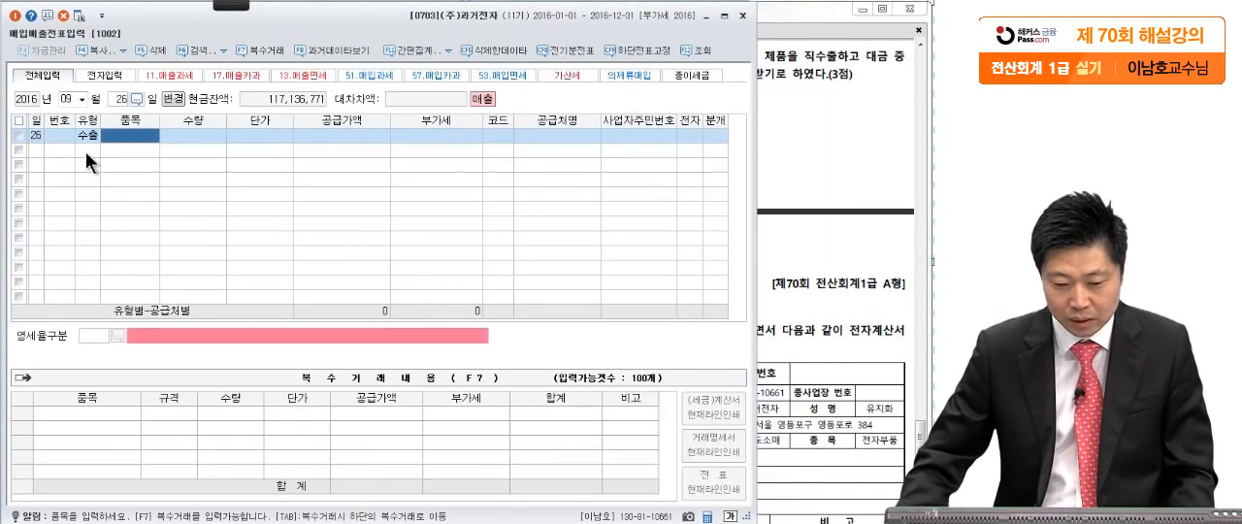
# - Recheck question [1] in the exam PDF and set the September 26 entry's 공급가액 to 50,000,000
pyautogui.click(373, 136)
pyautogui.click(769, 170)
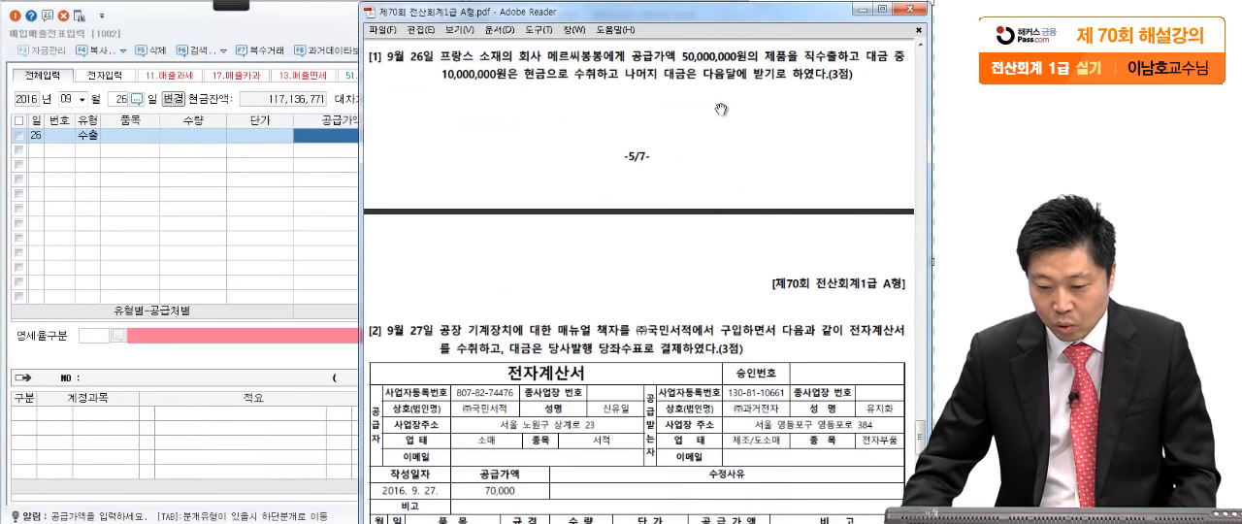
pyautogui.click(318, 208)
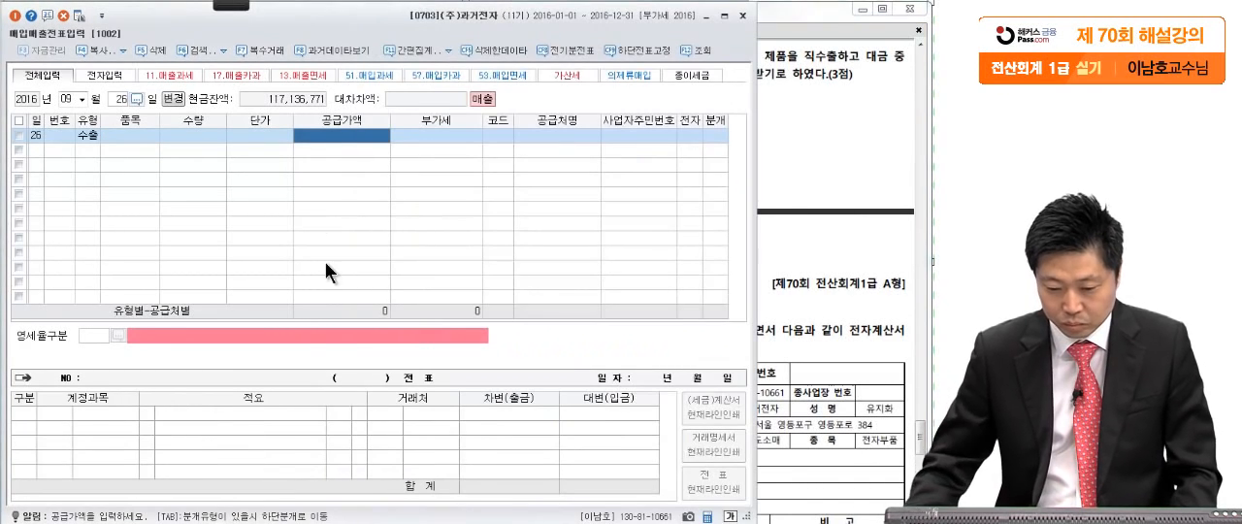
pyautogui.write('50,000,000')
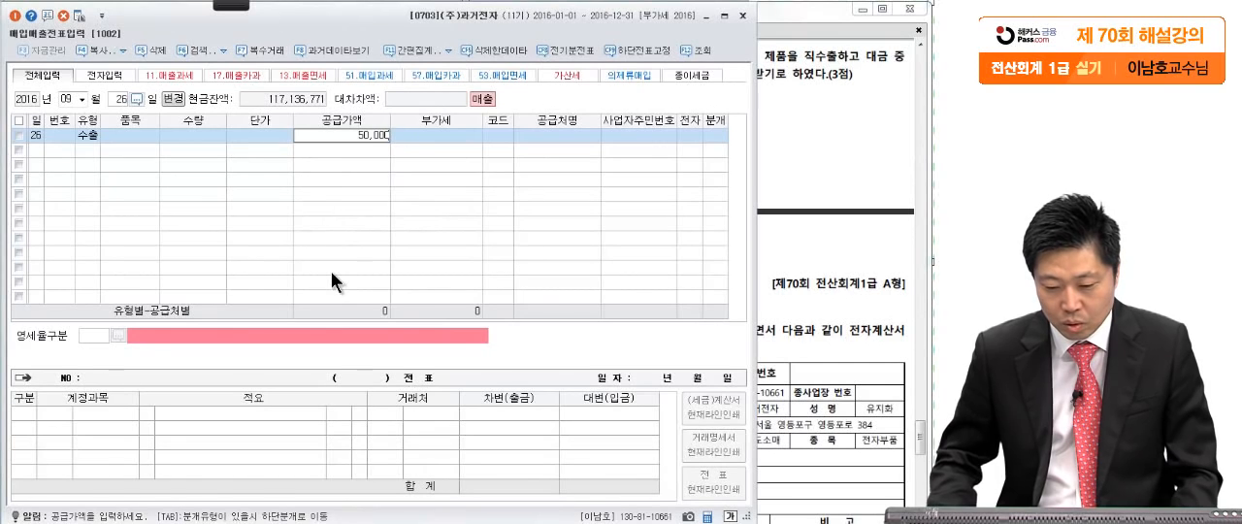
pyautogui.press('Return')
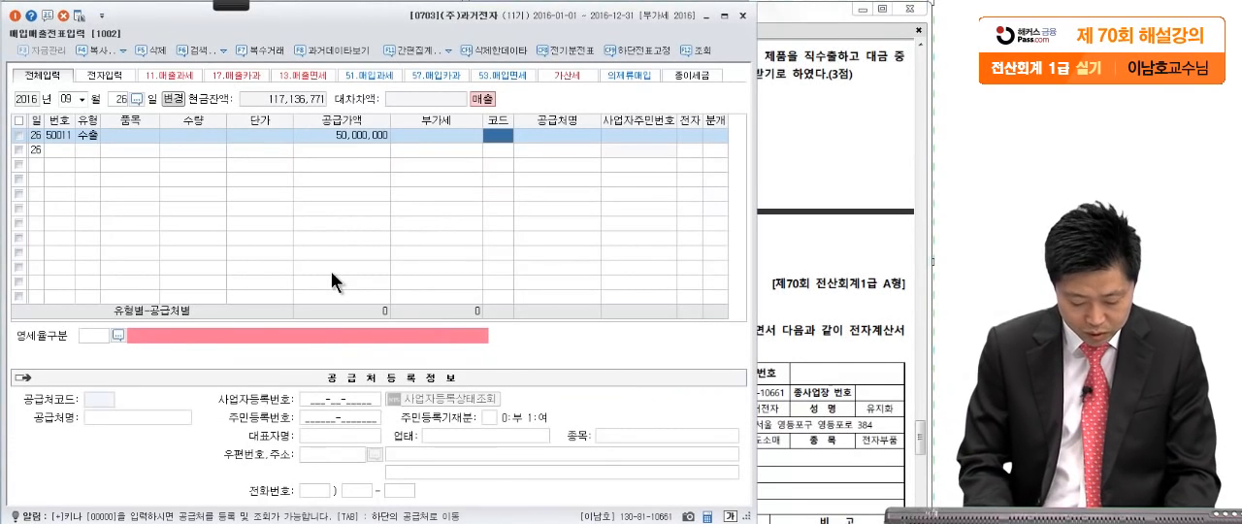
# - Assign 메르씨봉봉 (00101) as the 공급처 of the September 26 export entry
pyautogui.write('메')
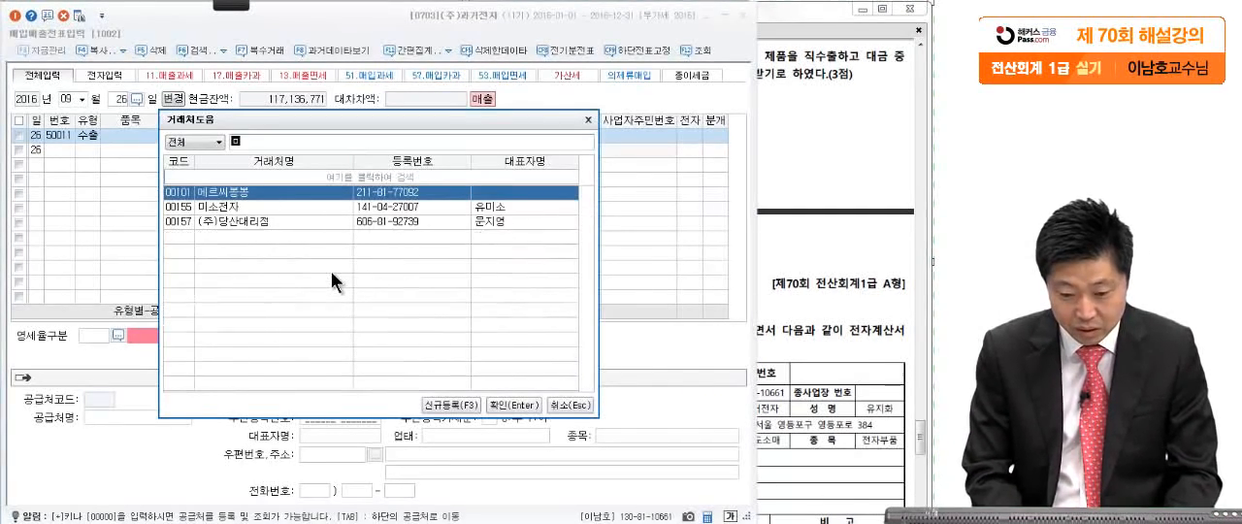
pyautogui.press('Return')
pyautogui.press('Return')
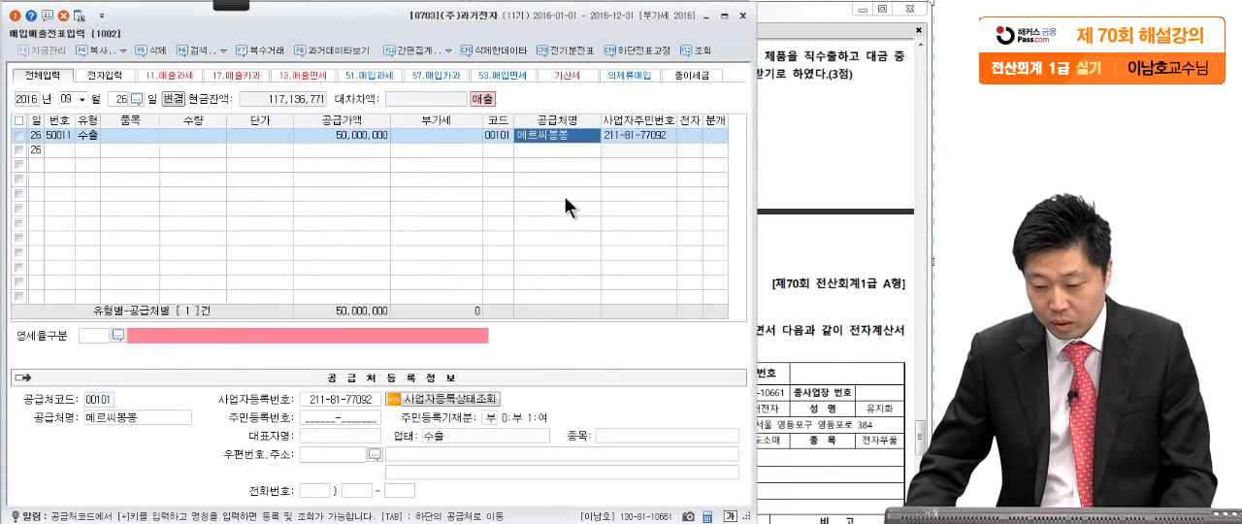
# - Set the entry's 영세율구분 to 1 직접수출(대행수출 포함) and its 분개 to 혼합
pyautogui.click(117, 334)
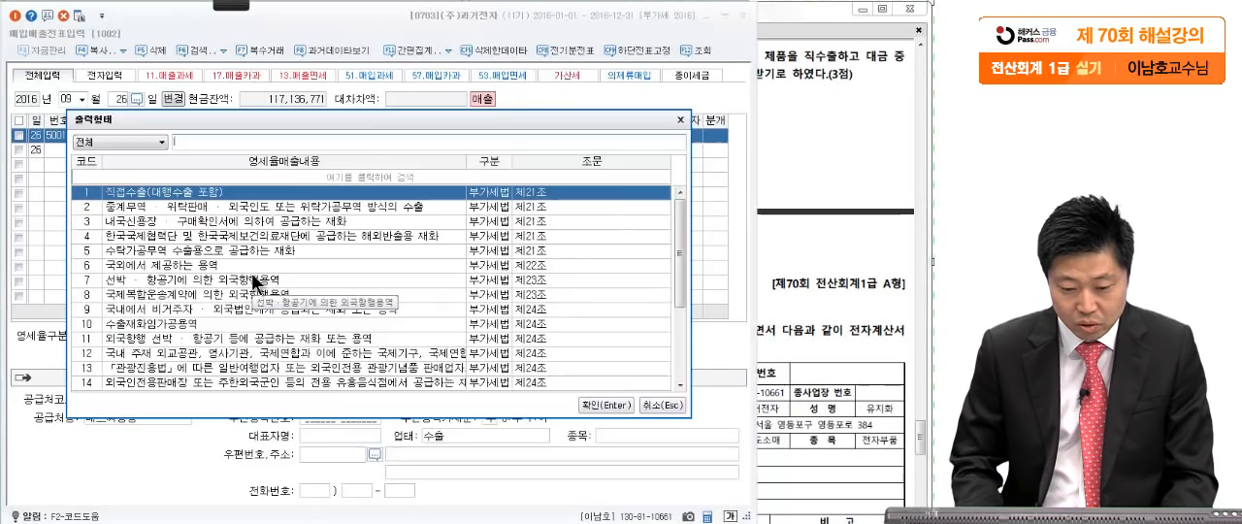
pyautogui.press('Return')
pyautogui.press('Return')
pyautogui.press('Return')
pyautogui.press('Return')
pyautogui.press('Return')
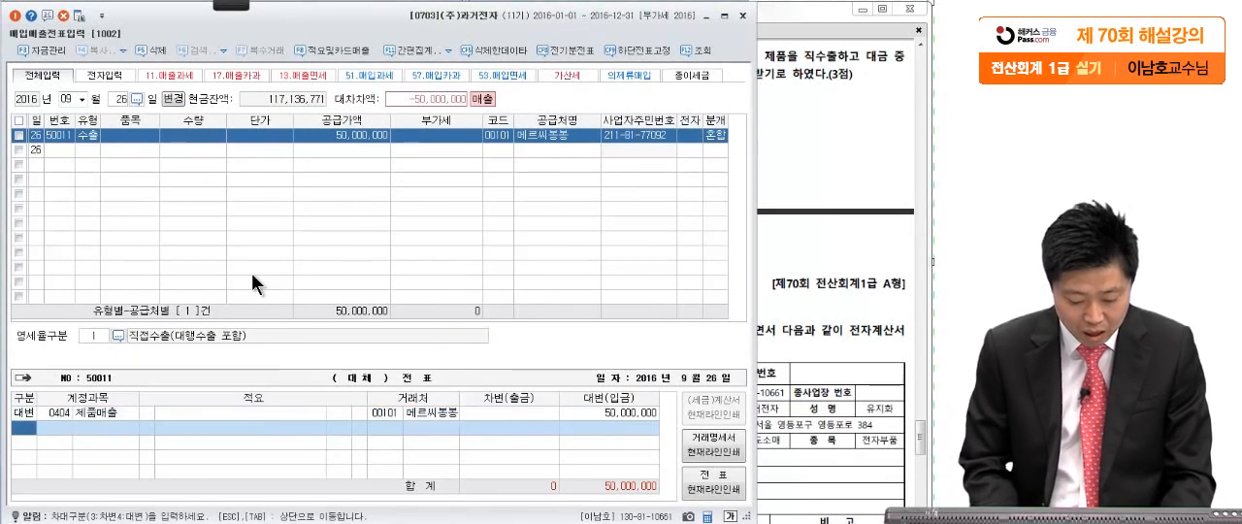
# - Add a 차변 line for 현금 (0101) with 10,000,000 to the entry's journal
pyautogui.write('3')
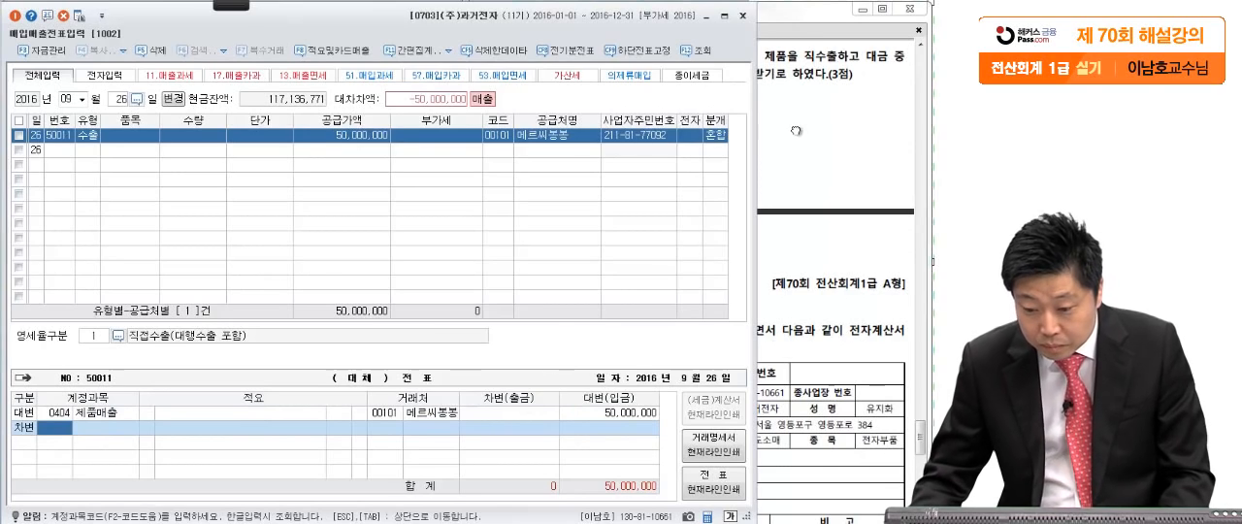
pyautogui.click(796, 129)
pyautogui.click(180, 461)
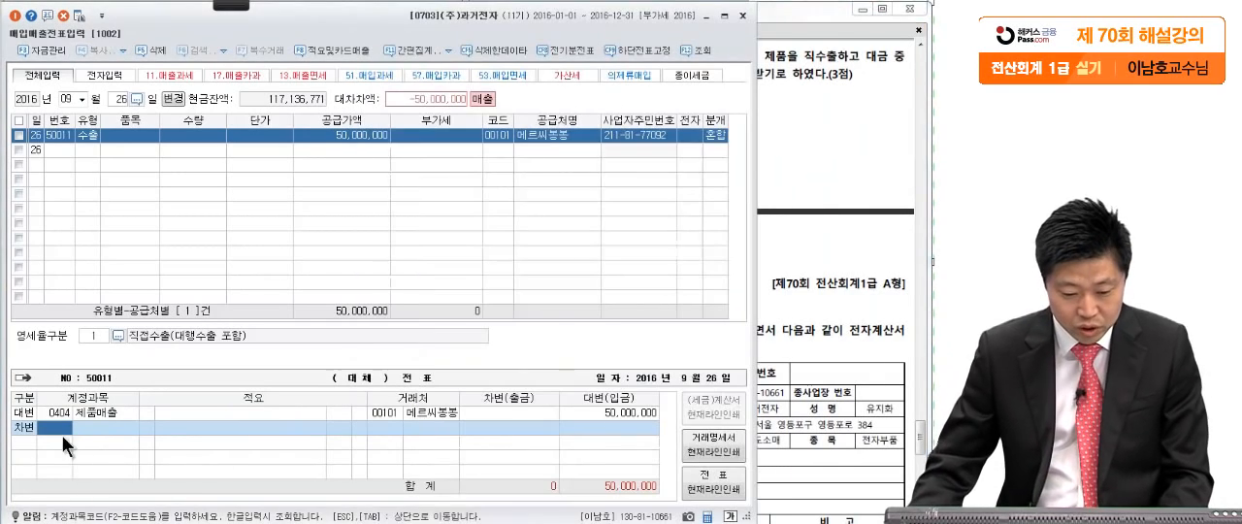
pyautogui.write('현금')
pyautogui.press('Return')
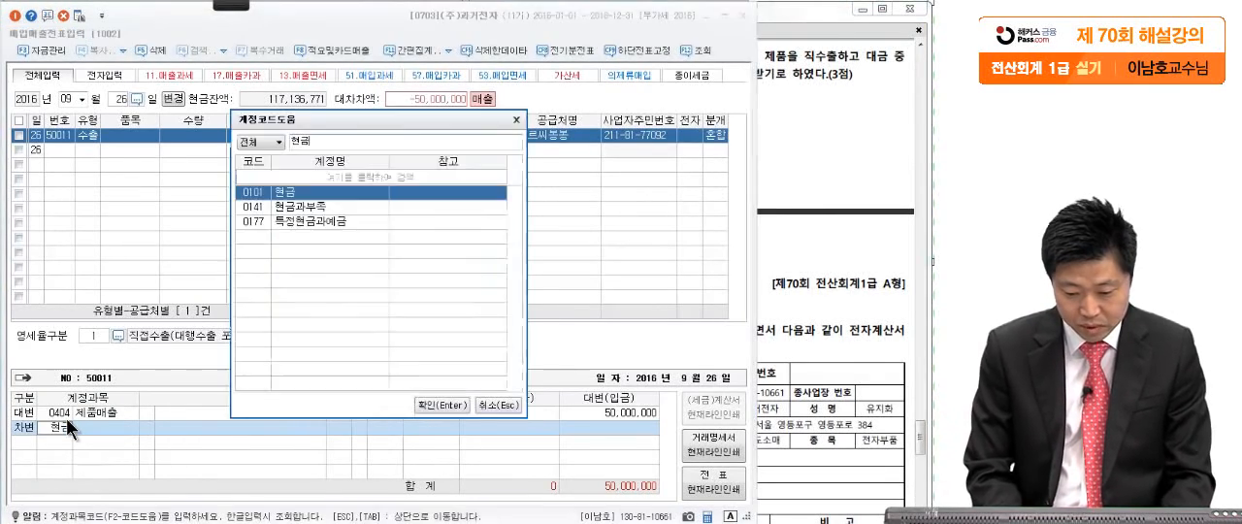
pyautogui.press('Return')
pyautogui.press('Return')
pyautogui.write('10,000,000')
pyautogui.press('Return')
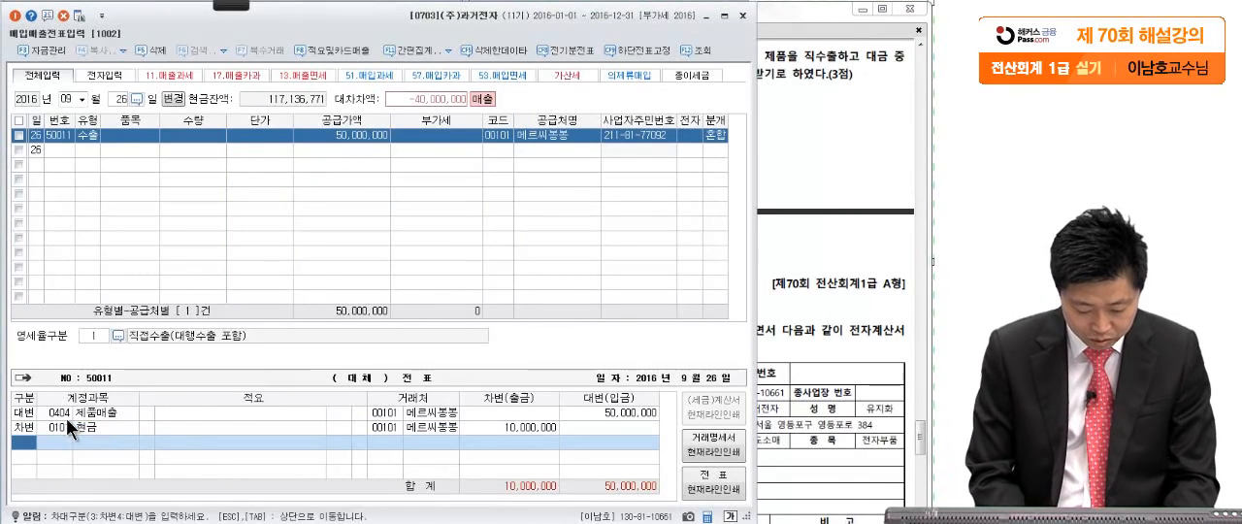
# - Add a 차변 line for 외상매출금 (0108) with the remaining 40,000,000 to the entry's journal
pyautogui.write('3')
pyautogui.write('0')
pyautogui.write('외상')
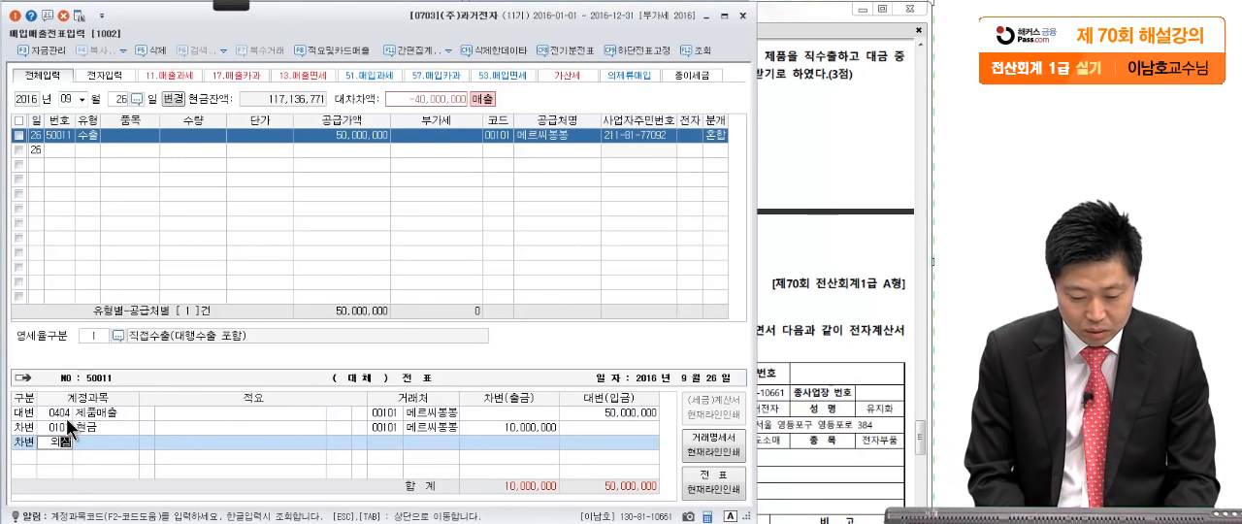
pyautogui.write('매')
pyautogui.press('Return')
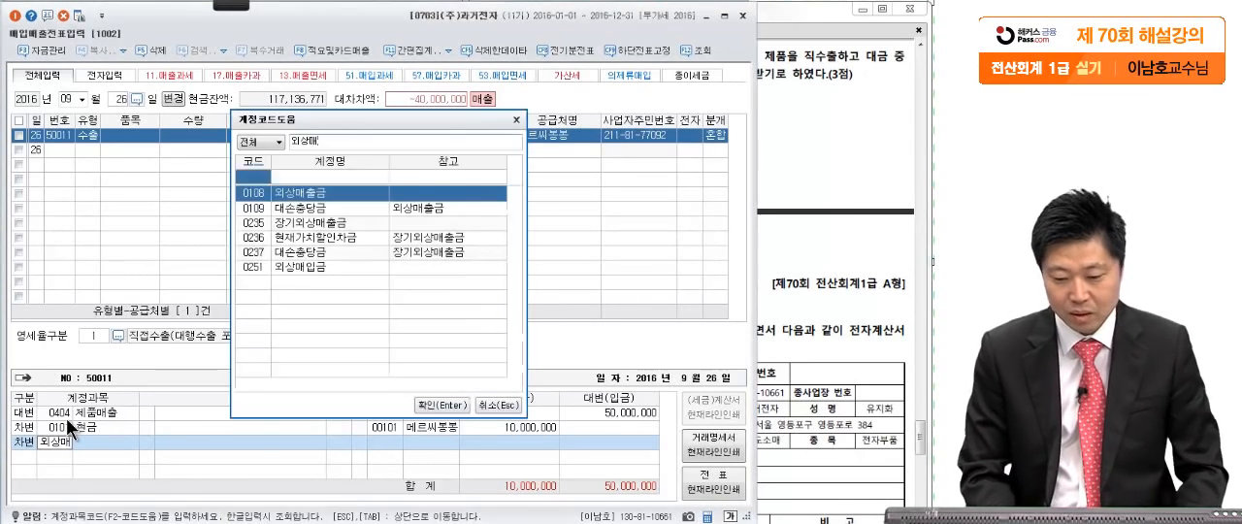
pyautogui.press('Return')
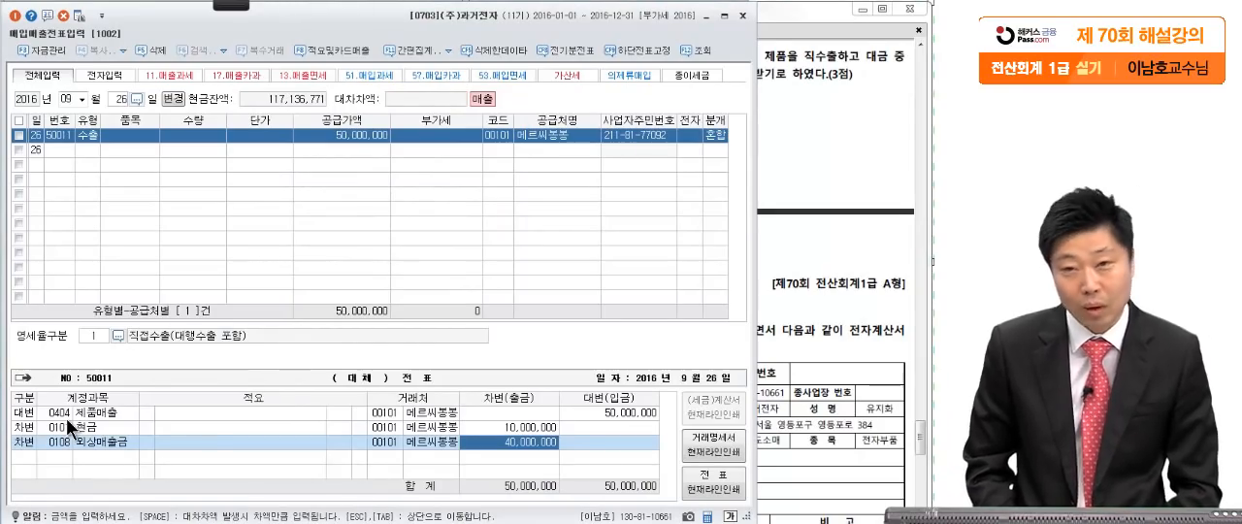
# - Bring up question [2] of 문제3, the September 27 book purchase, in the exam PDF
pyautogui.click(784, 260)
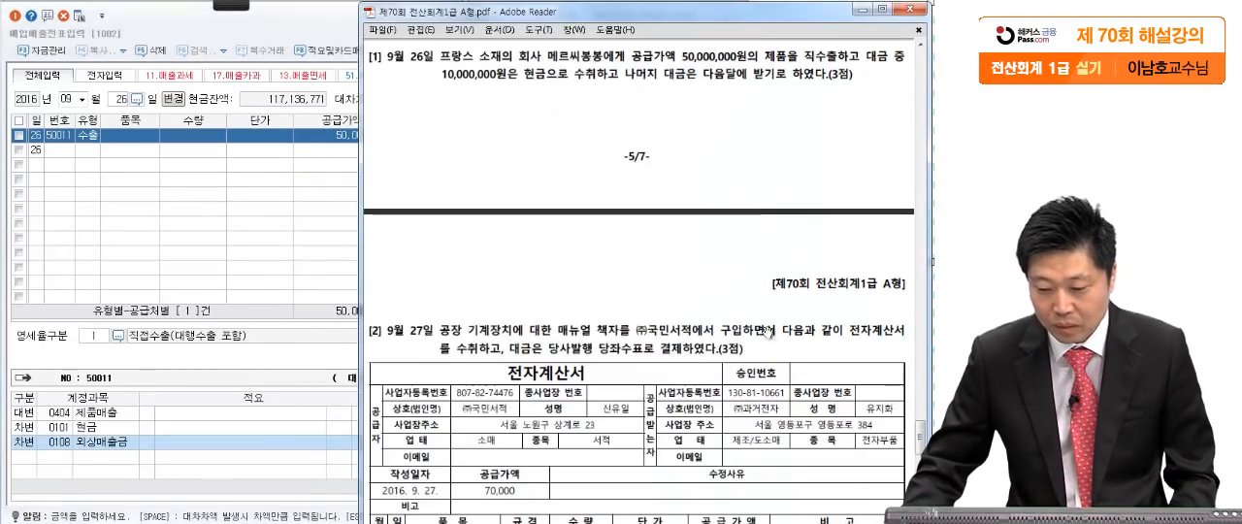
pyautogui.scroll(-2, 781, 392)
pyautogui.scroll(-3, 781, 392)
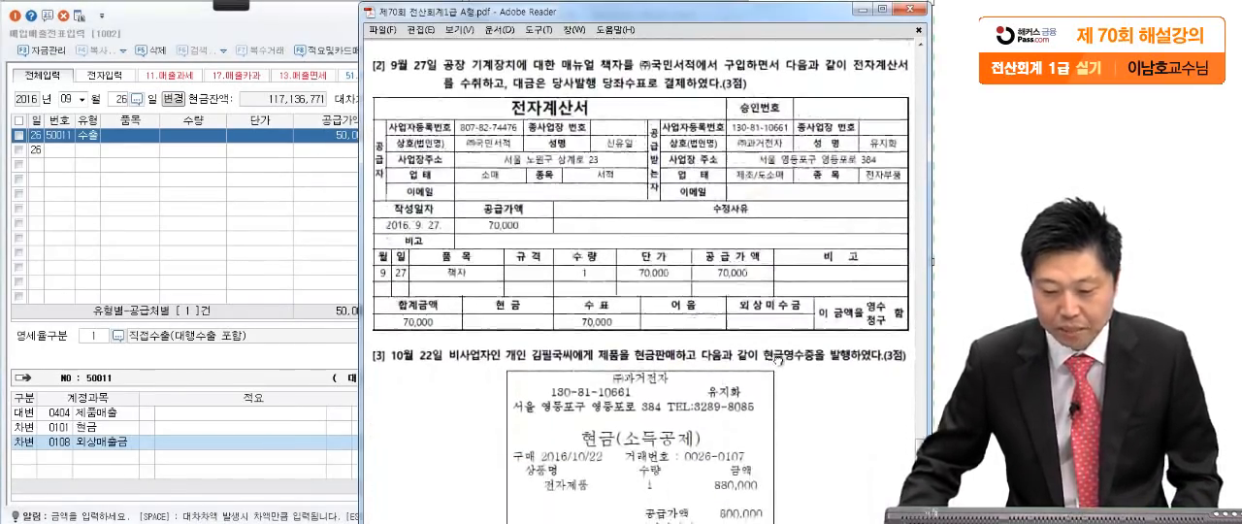
# - Mark the 전자계산서, 당좌수표로 결제, 책자를 ㈜국민서적에서 and 공장 기계장치 phrases of question [2] with the screen pen
pyautogui.click(245, 4)
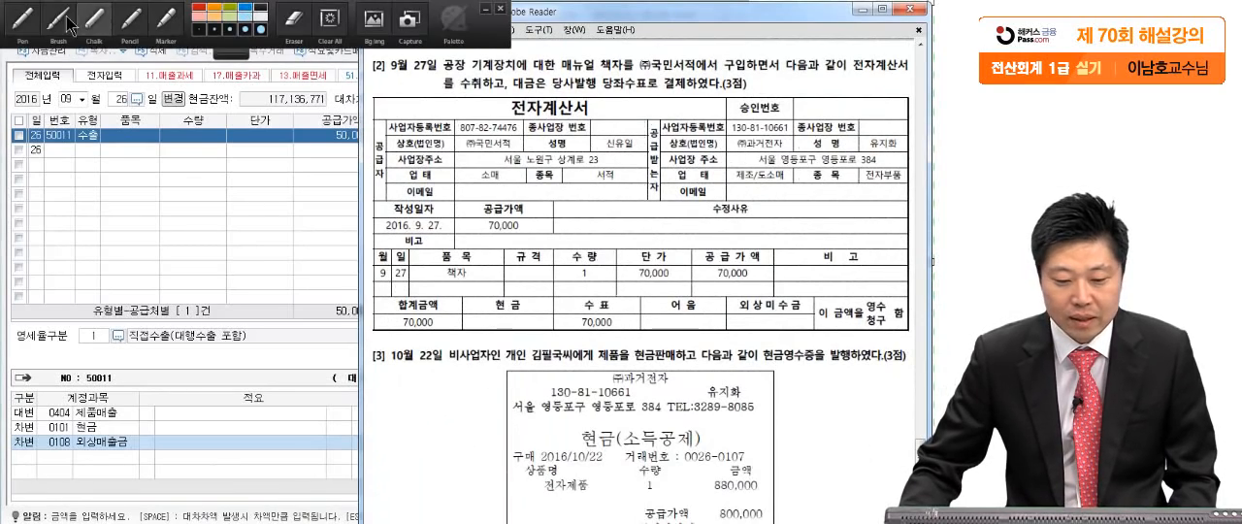
pyautogui.click(22, 21)
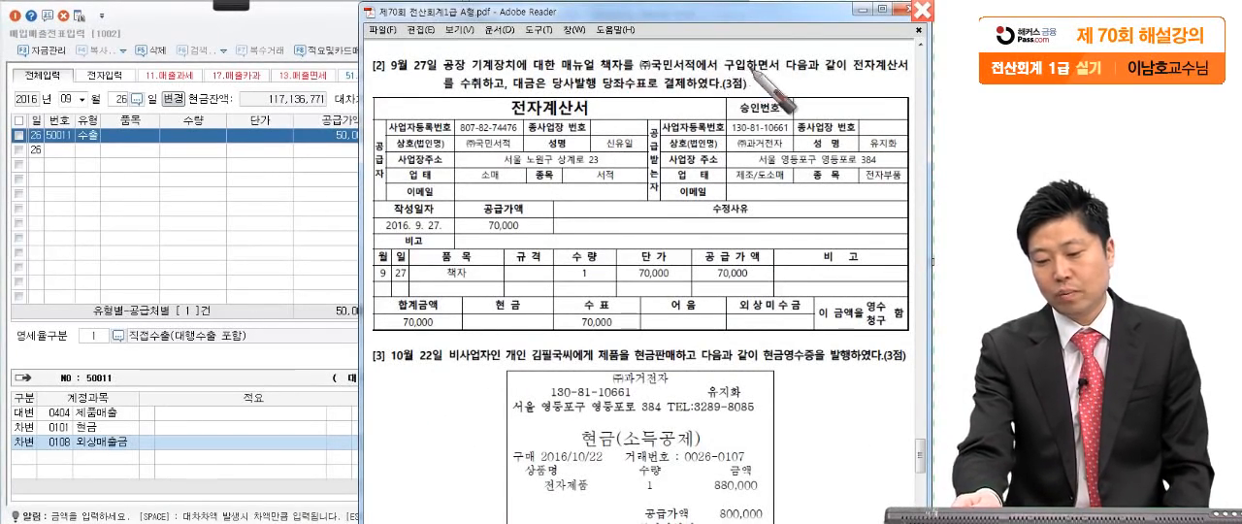
pyautogui.moveTo(838, 70)
pyautogui.mouseDown()
pyautogui.moveTo(862, 57)
pyautogui.moveTo(861, 89)
pyautogui.moveTo(907, 68)
pyautogui.moveTo(796, 91)
pyautogui.mouseUp()
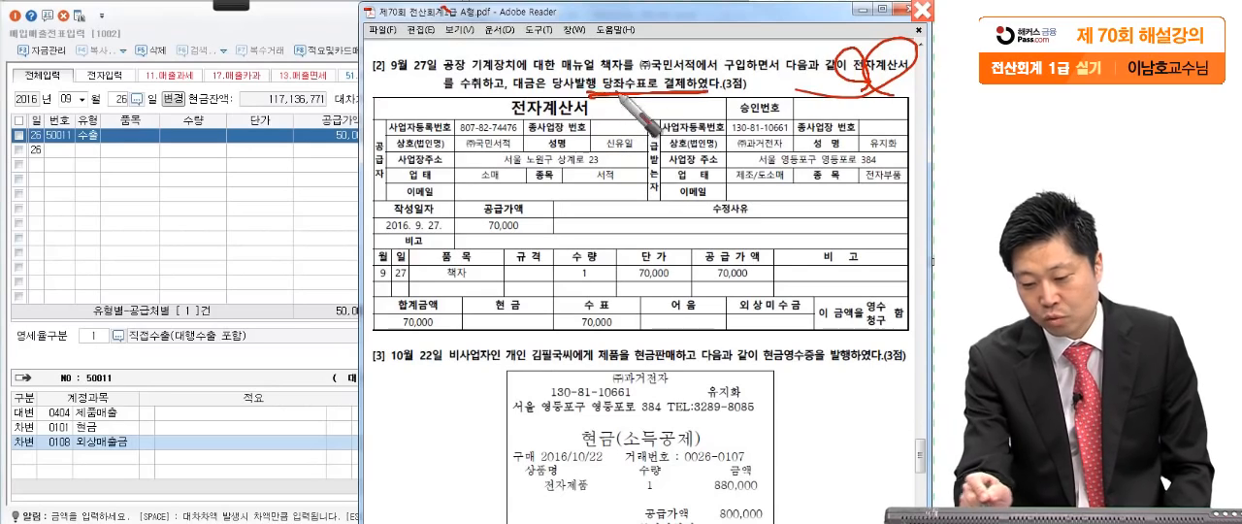
pyautogui.moveTo(582, 94); pyautogui.dragTo(728, 94)
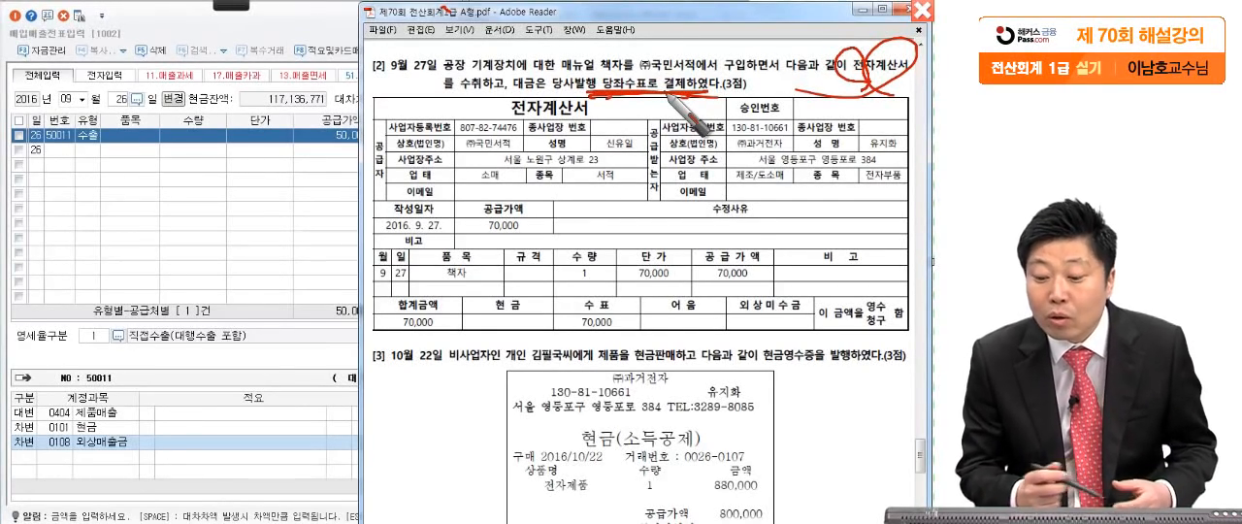
pyautogui.moveTo(706, 104); pyautogui.dragTo(600, 103)
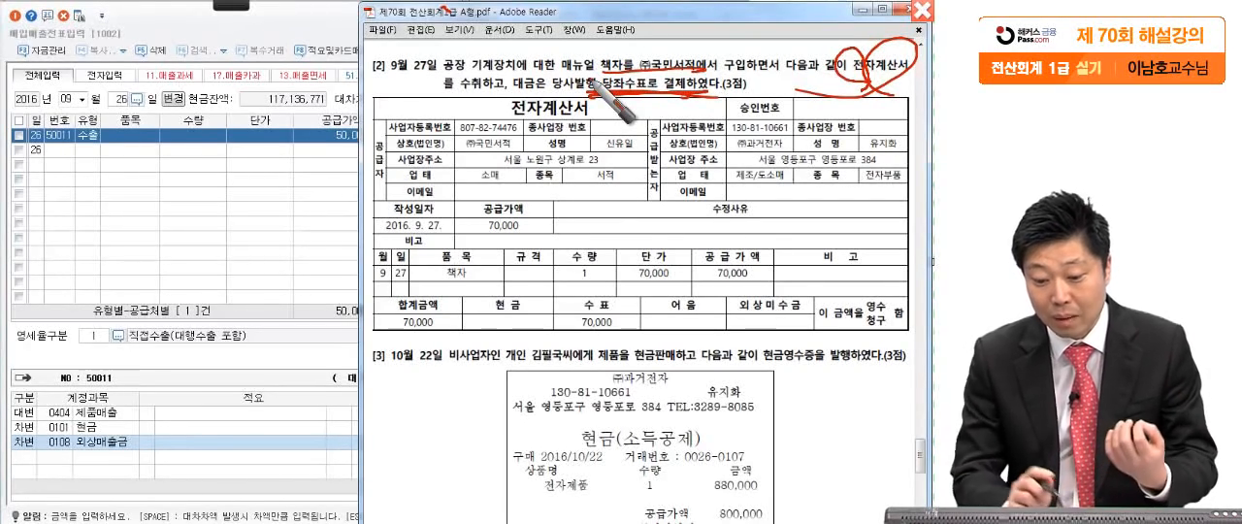
pyautogui.moveTo(470, 58); pyautogui.dragTo(473, 62)
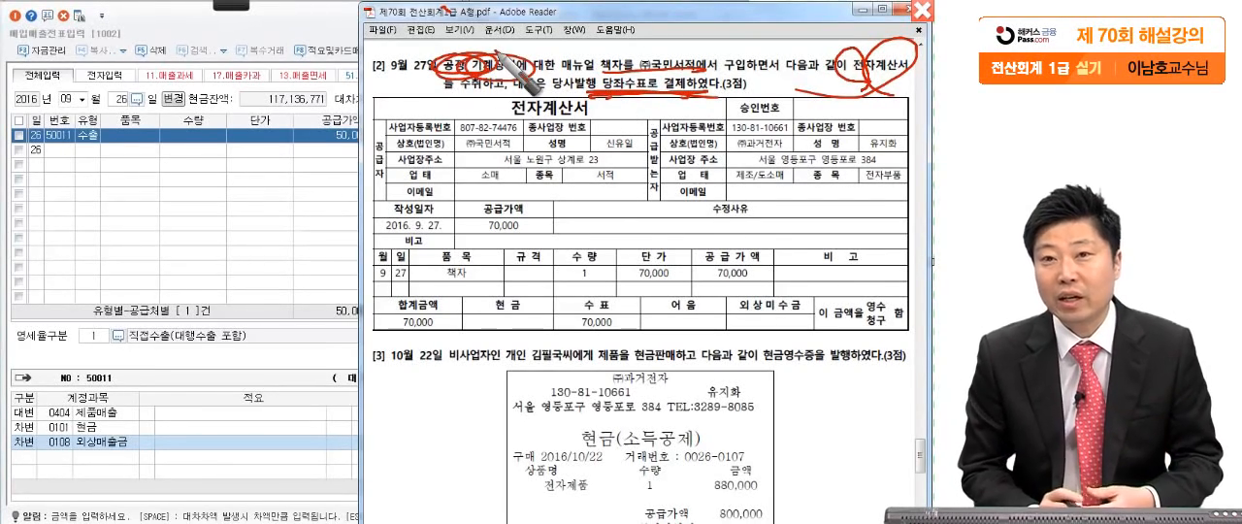
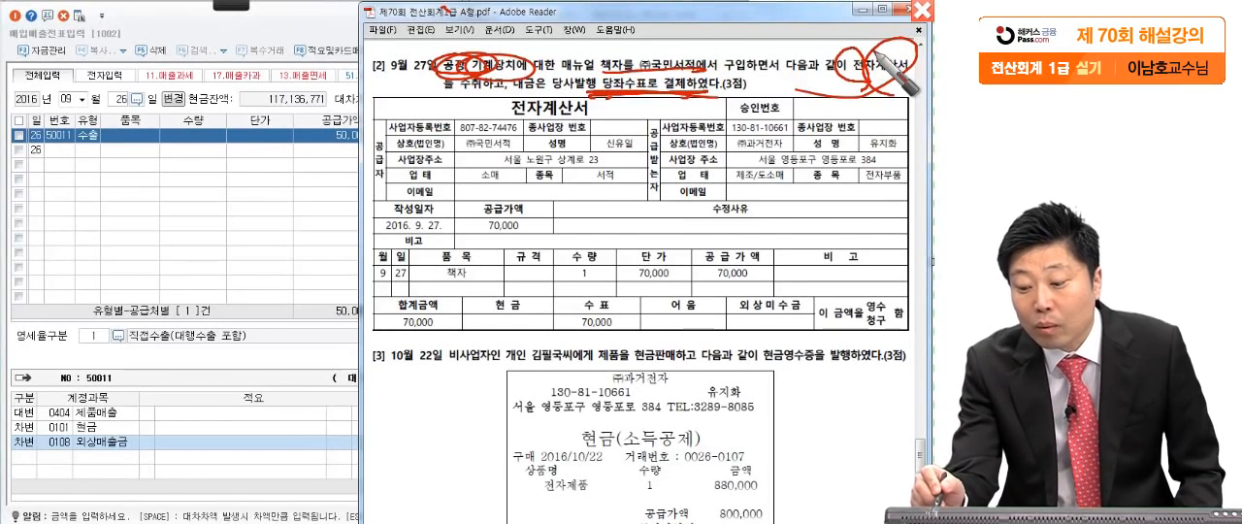
# - Mark the 전자계산서 form of question [2] and its 품목, 수량 and 단가 entries with the screen pen, and clear the marks
pyautogui.moveTo(886, 66); pyautogui.dragTo(872, 141)
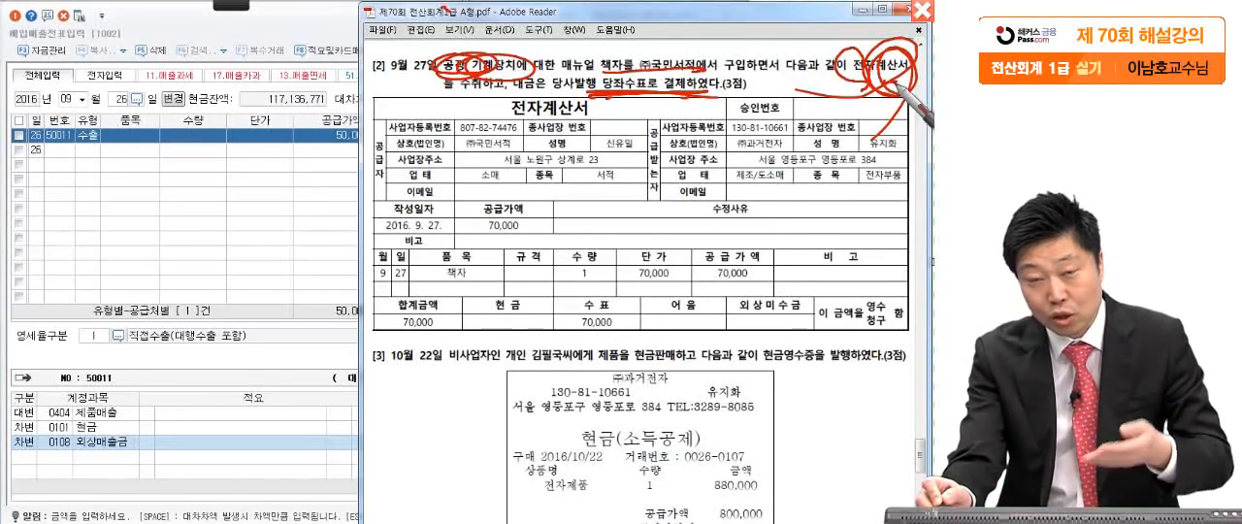
pyautogui.moveTo(878, 75); pyautogui.dragTo(854, 92)
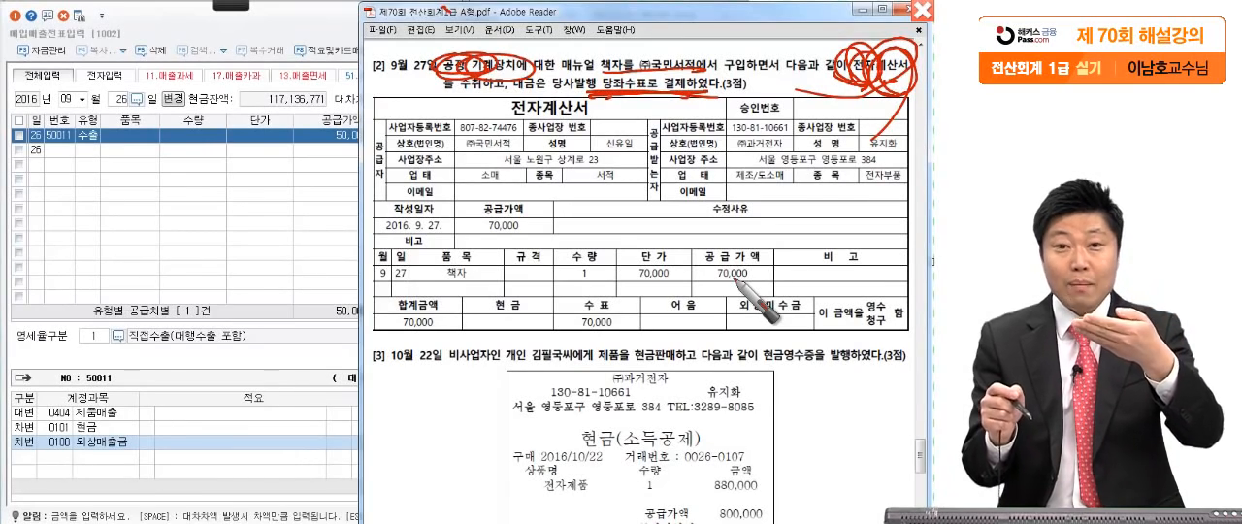
pyautogui.moveTo(805, 367)
pyautogui.mouseDown()
pyautogui.moveTo(350, 252)
pyautogui.moveTo(898, 257)
pyautogui.moveTo(878, 335)
pyautogui.mouseUp()
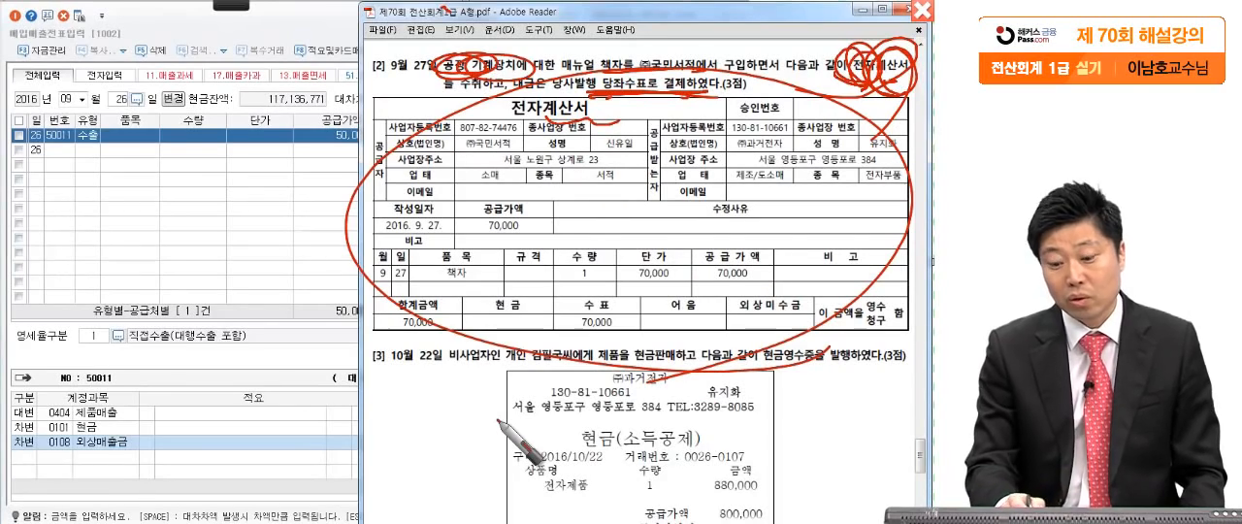
pyautogui.moveTo(415, 260)
pyautogui.mouseDown()
pyautogui.moveTo(594, 254)
pyautogui.moveTo(720, 222)
pyautogui.mouseUp()
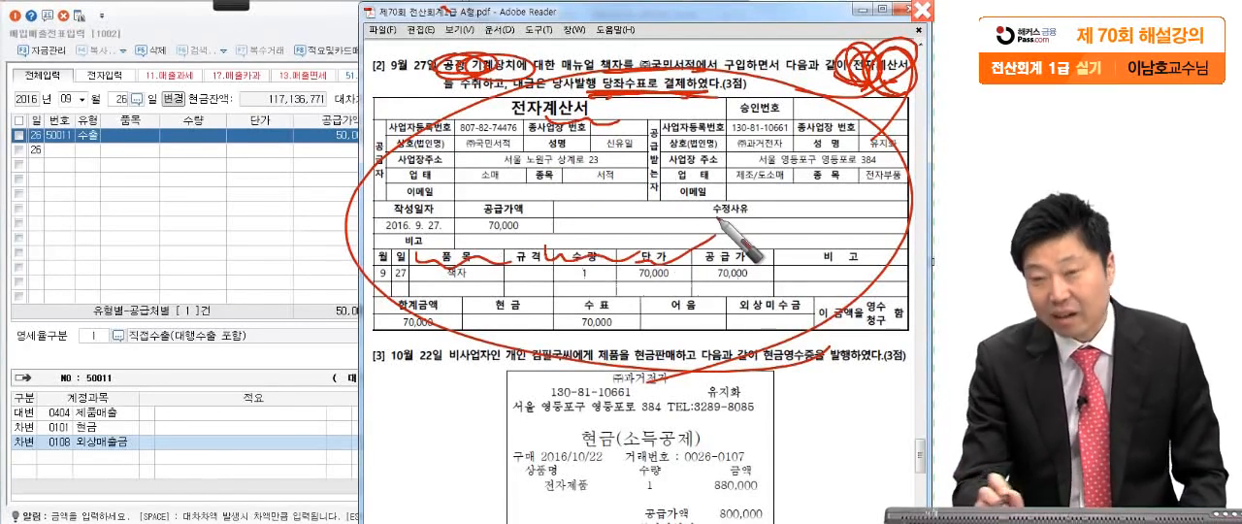
pyautogui.moveTo(442, 290); pyautogui.dragTo(503, 289)
pyautogui.moveTo(563, 284); pyautogui.dragTo(610, 283)
pyautogui.moveTo(624, 284); pyautogui.dragTo(684, 281)
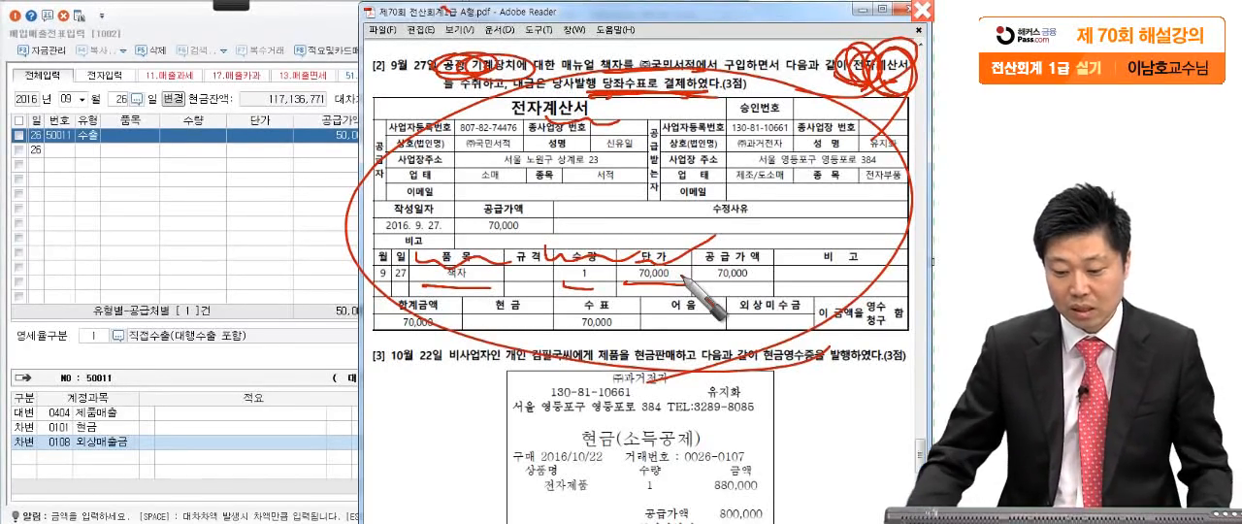
pyautogui.press('Escape')
# - Start a September 27 entry in 매입매출전표입력 with the purchase type 53.면세
pyautogui.click(215, 225)
pyautogui.click(114, 96)
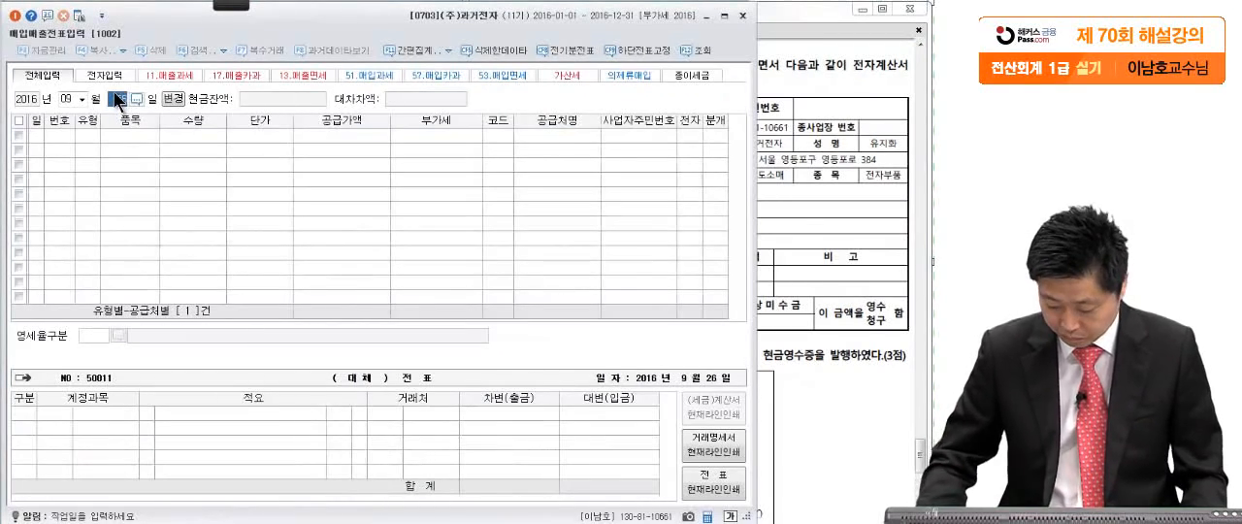
pyautogui.write('27')
pyautogui.press('Return')
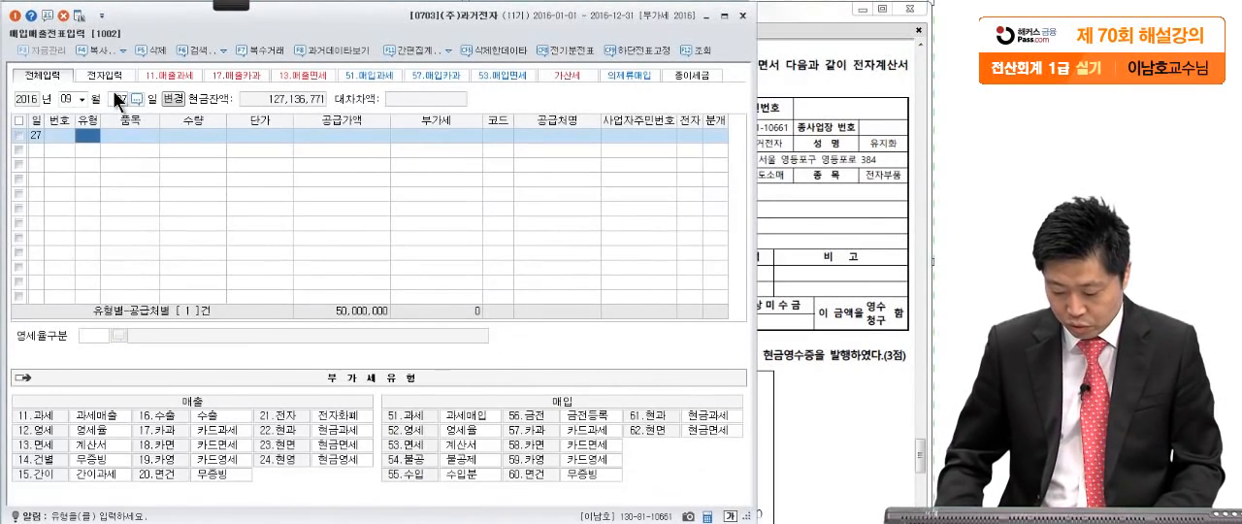
pyautogui.write('53')
pyautogui.press('Return')
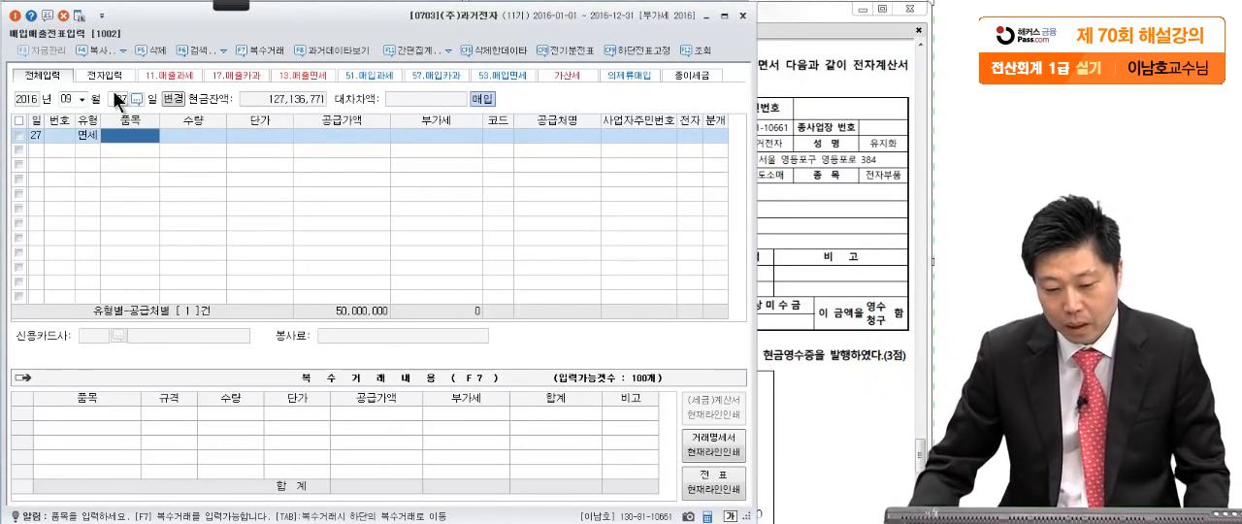
# - Enter the item 책자 with 수량 1 and 단가 70,000 on the September 27 entry
pyautogui.click(801, 132)
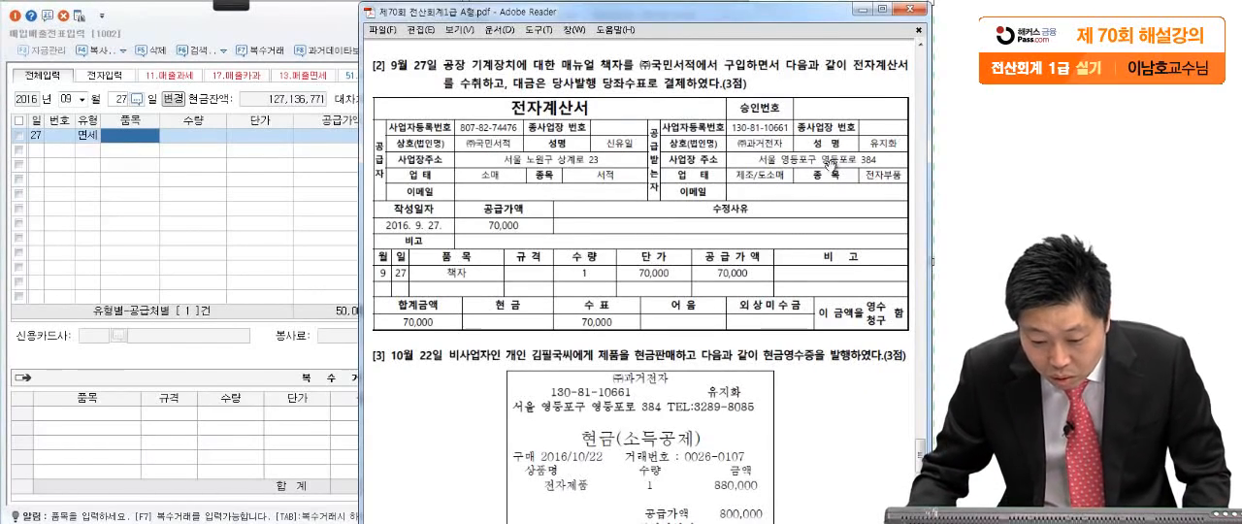
pyautogui.click(162, 222)
pyautogui.write('책자')
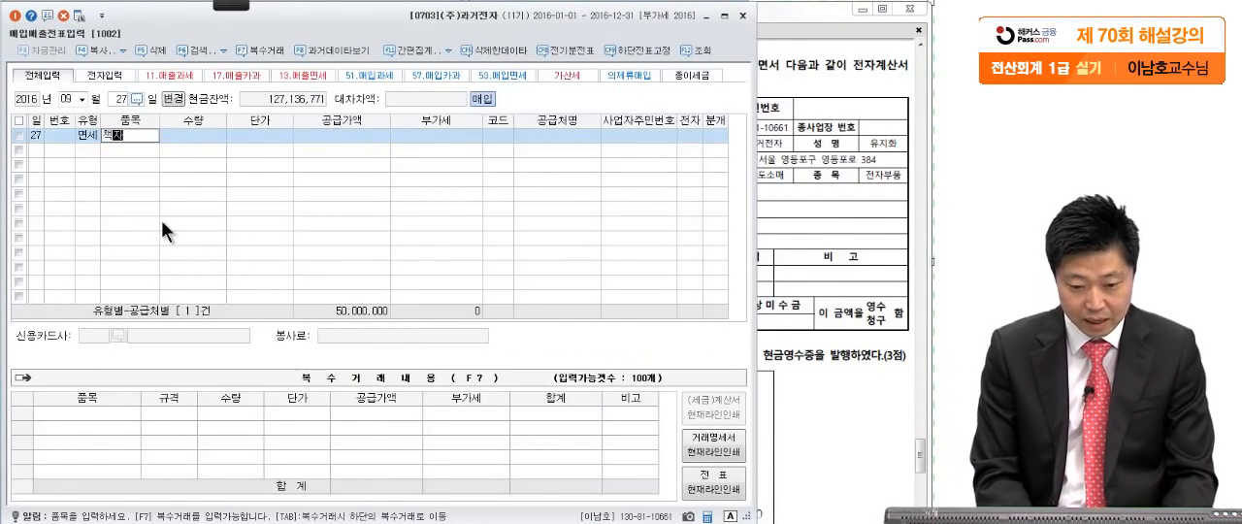
pyautogui.press('Return')
pyautogui.write('1')
pyautogui.press('Return')
pyautogui.click(854, 271)
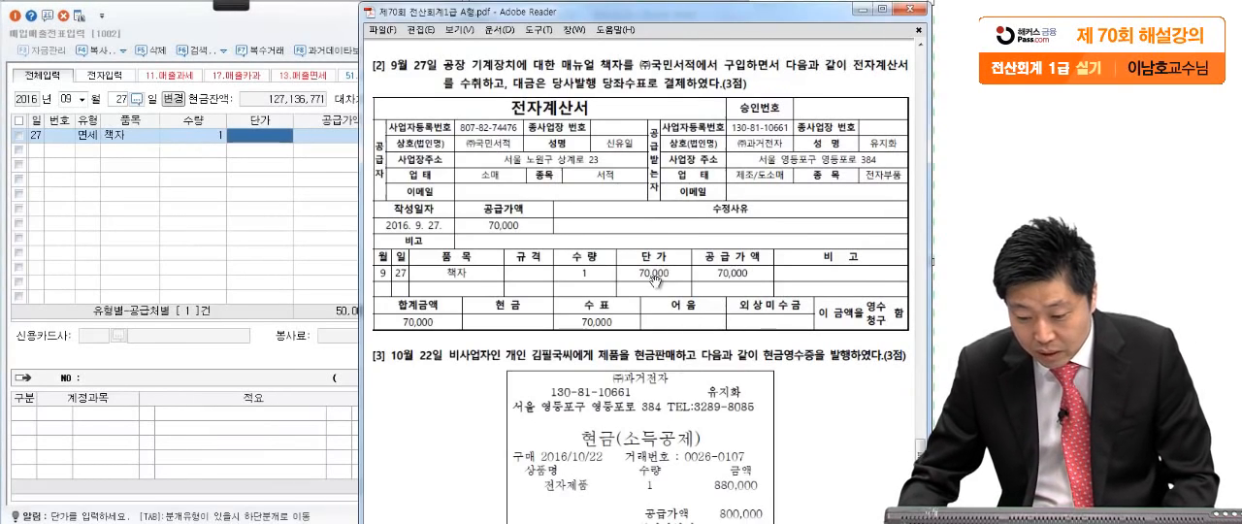
pyautogui.click(236, 140)
pyautogui.write('70,000')
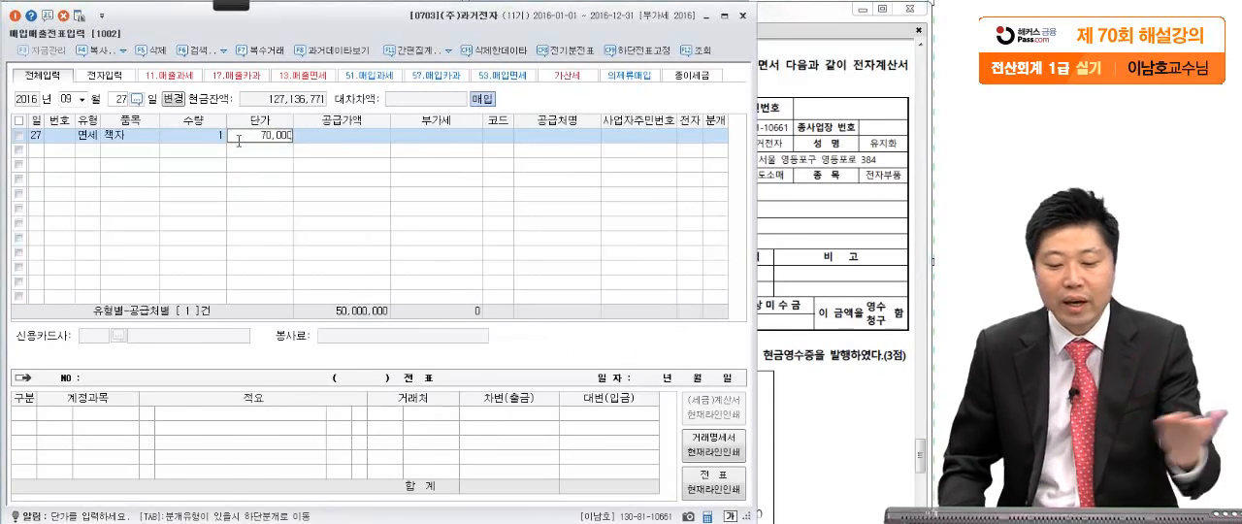
pyautogui.press('Return')
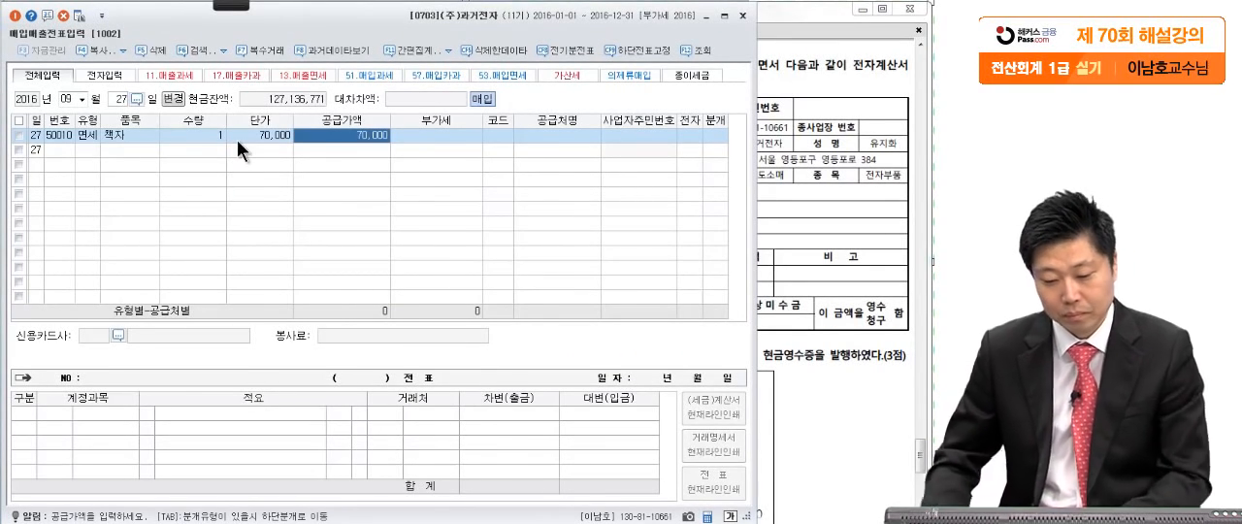
# - Set the September 27 entry's supplier to (주)국민서적 and mark it as electronic (전자 여)
pyautogui.click(509, 137)
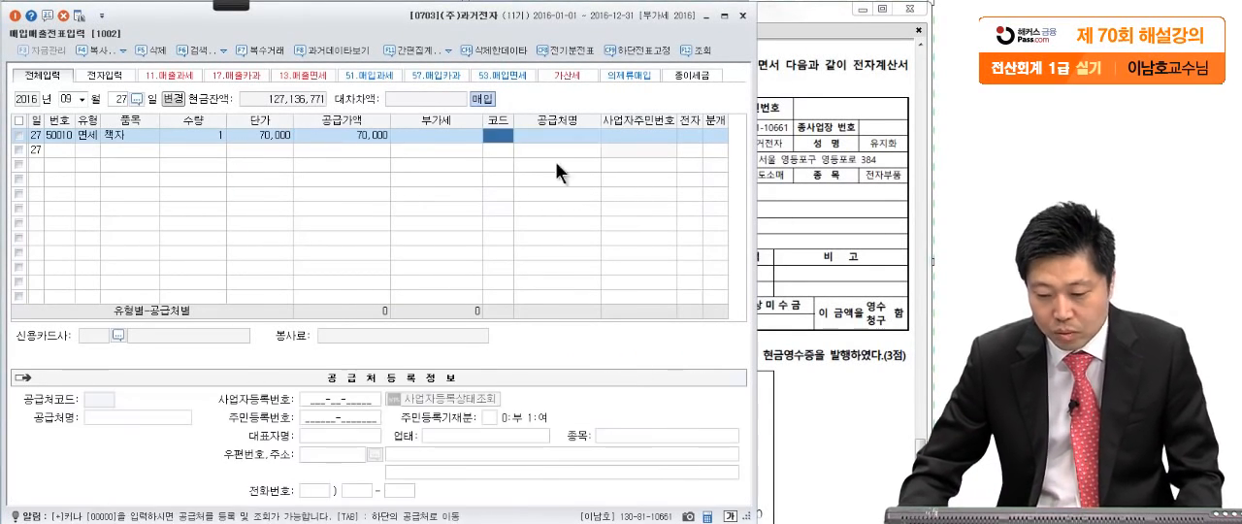
pyautogui.click(793, 195)
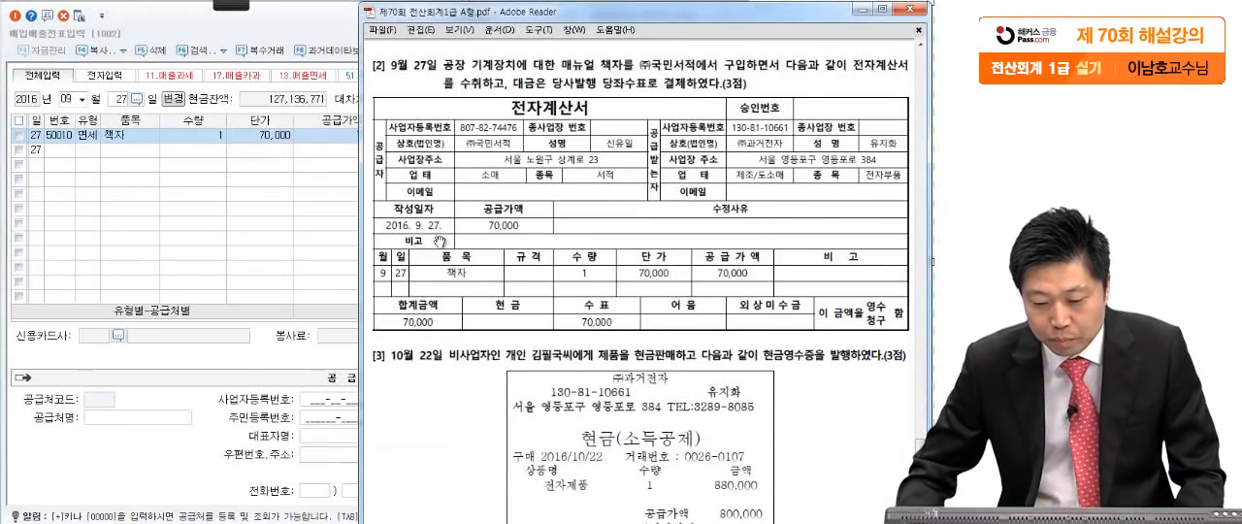
pyautogui.click(323, 230)
pyautogui.write('국민')
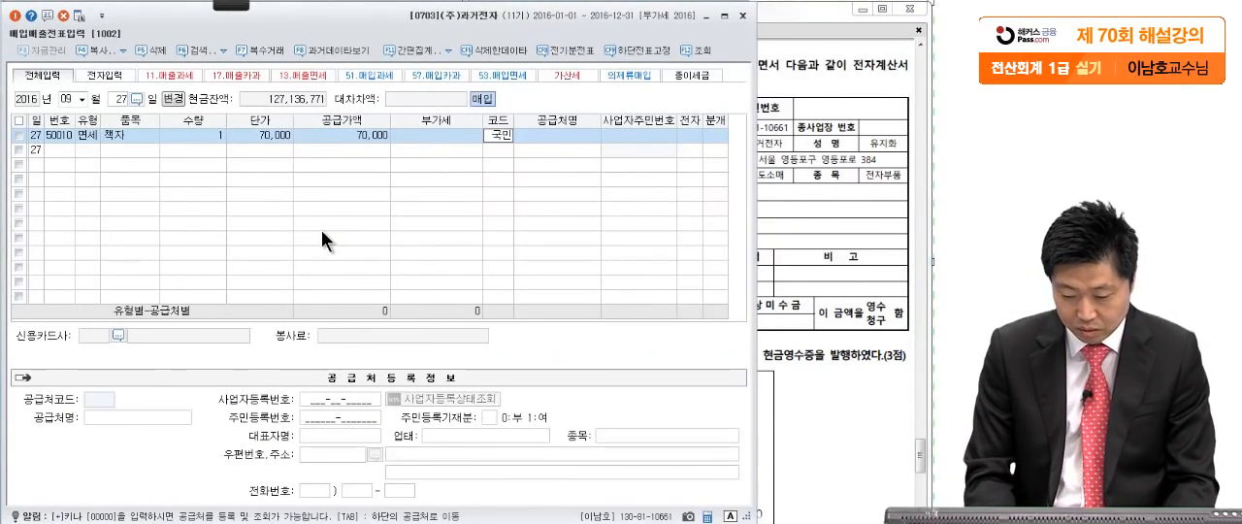
pyautogui.press('Return')
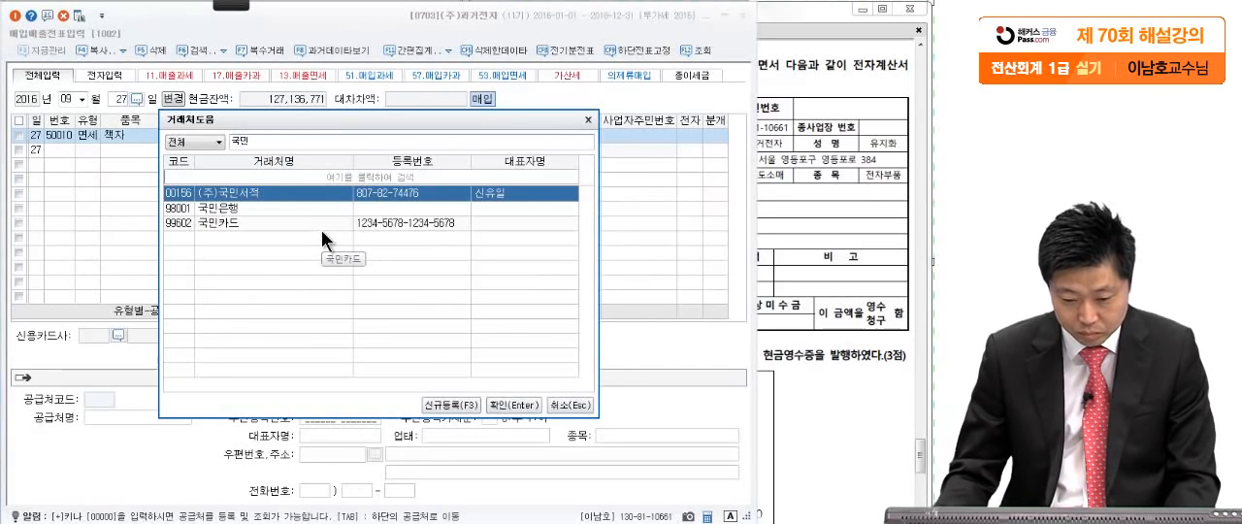
pyautogui.press('Return')
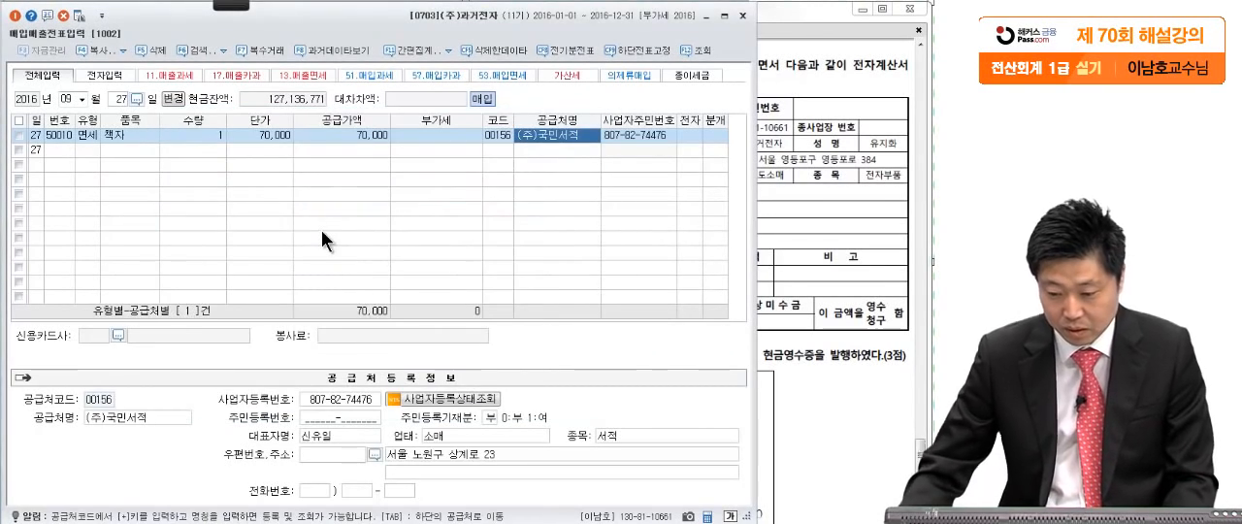
pyautogui.press('Return')
pyautogui.press('1')
pyautogui.press('Return')
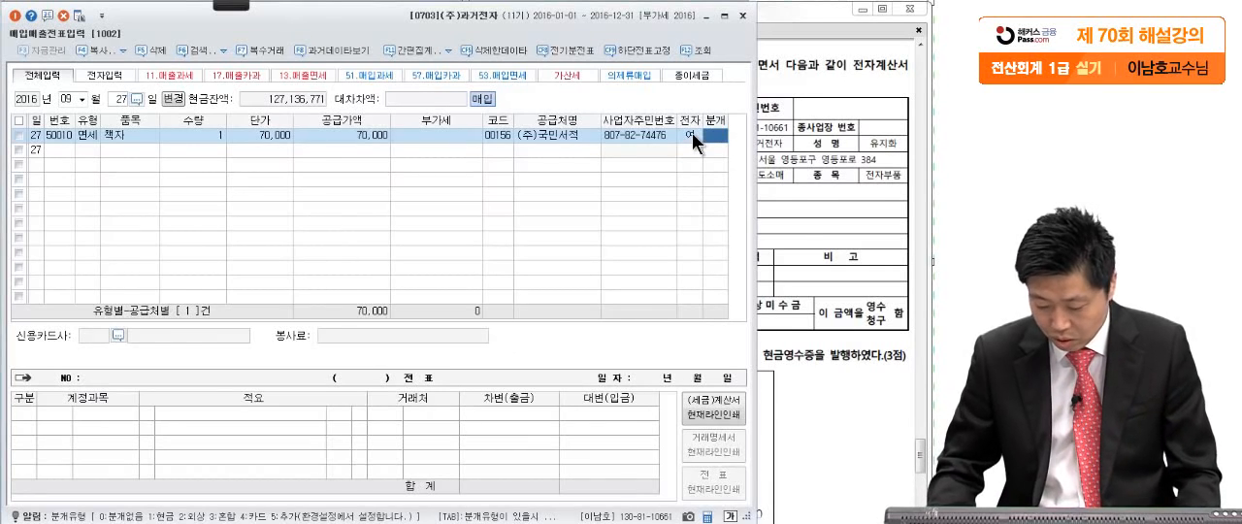
# - Set the entry's 분개 to 혼합 and its 차변 account to 도서인쇄비 (0526, 제조원가) for 70,000
pyautogui.press('3')
pyautogui.press('Return')
pyautogui.press('Return')
pyautogui.write('도서')
pyautogui.press('Return')
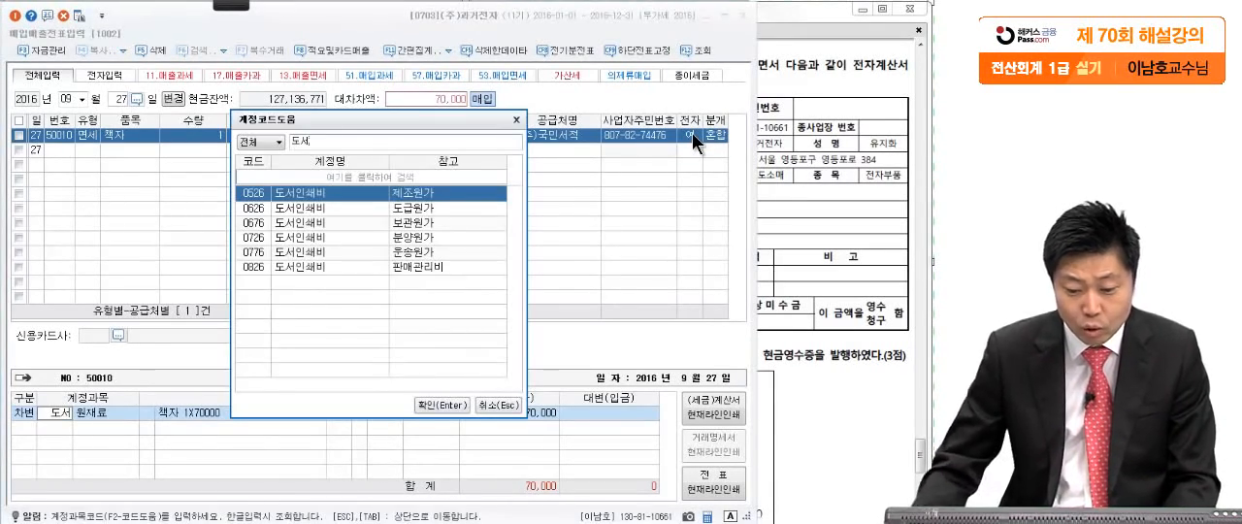
pyautogui.press('Return')
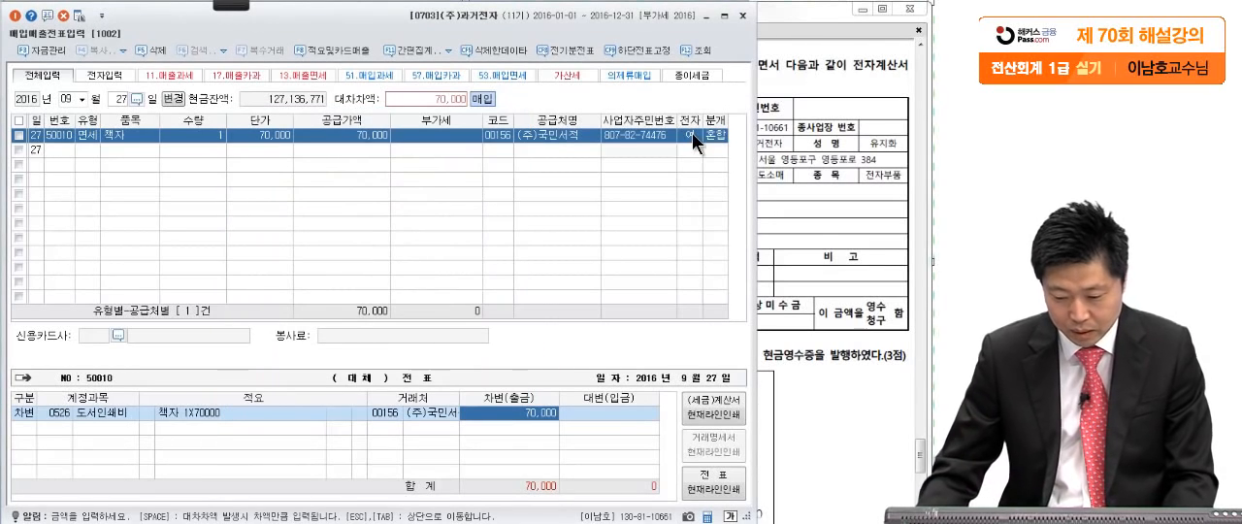
# - Add a 대변 line for 당좌예금 (0102) with 70,000 to the entry's journal
pyautogui.press('Return')
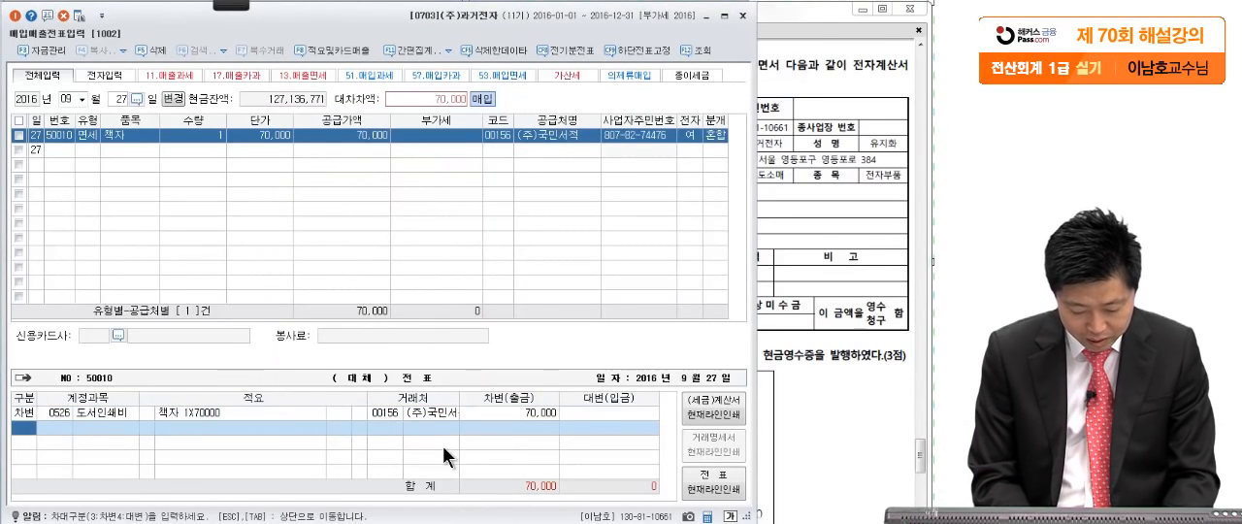
pyautogui.press('4')
pyautogui.write('당좌')
pyautogui.press('Return')
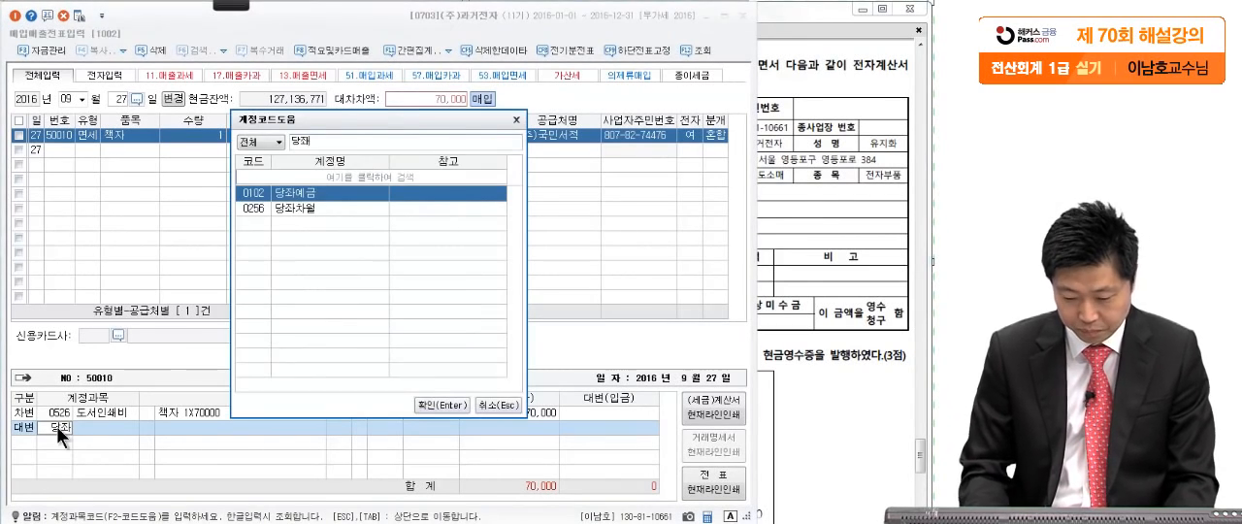
pyautogui.press('Return')
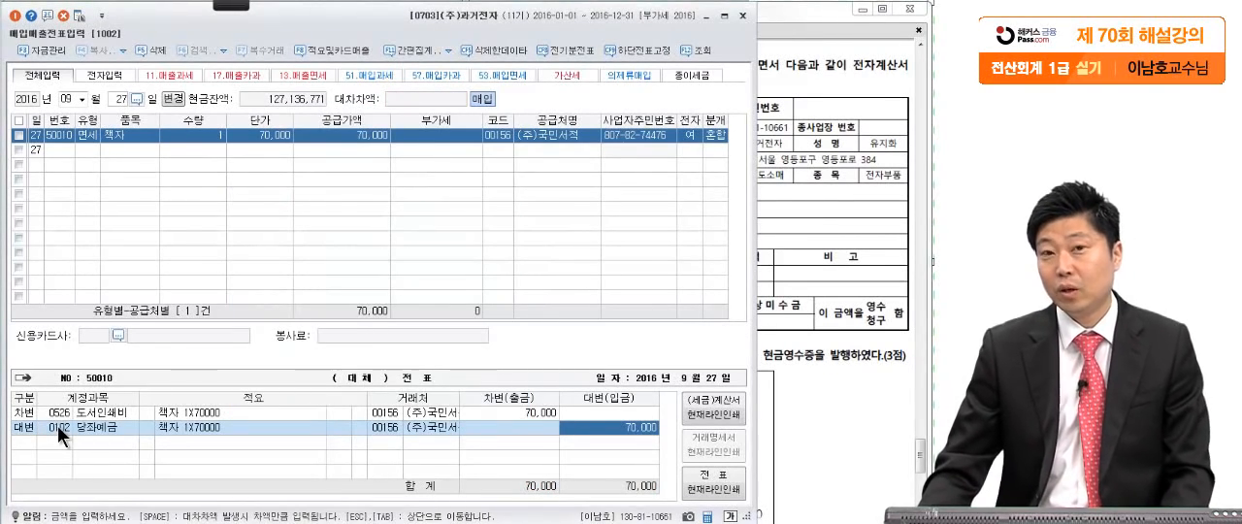
# - Bring up question [3] of 문제3, the October 22 cash sale, in the exam PDF and ready the screen pen
pyautogui.click(762, 210)
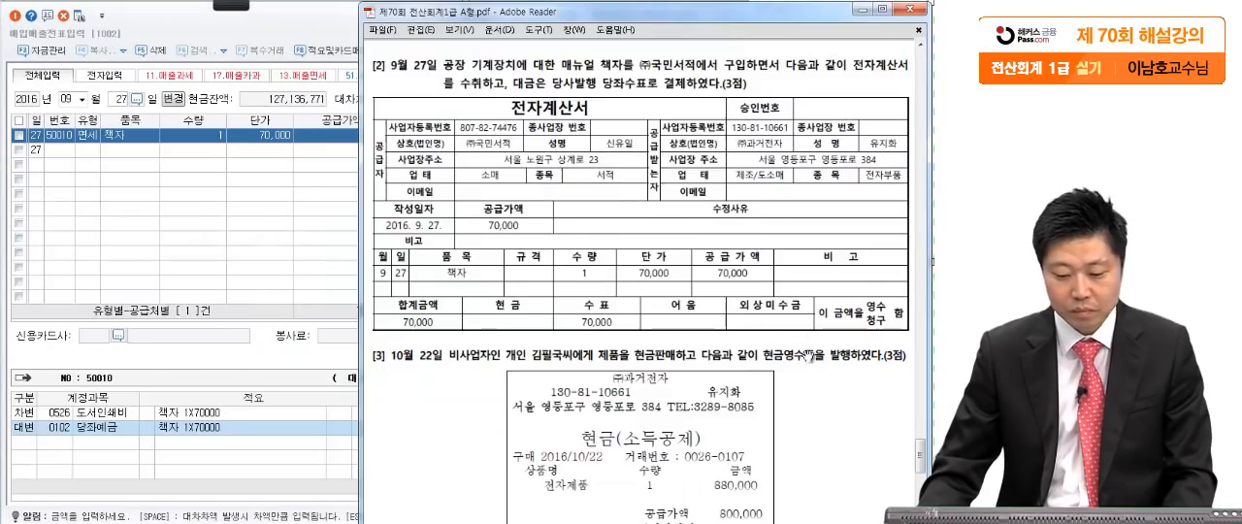
pyautogui.scroll(-5, 757, 207)
pyautogui.scroll(-3, 757, 206)
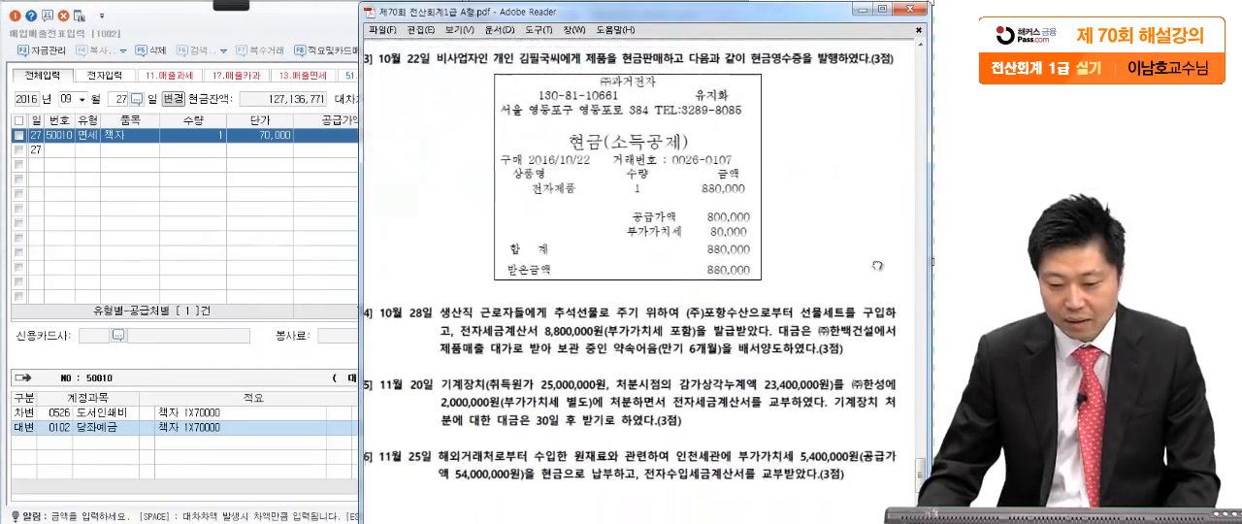
pyautogui.moveTo(893, 271); pyautogui.dragTo(886, 262)
pyautogui.click(231, 6)
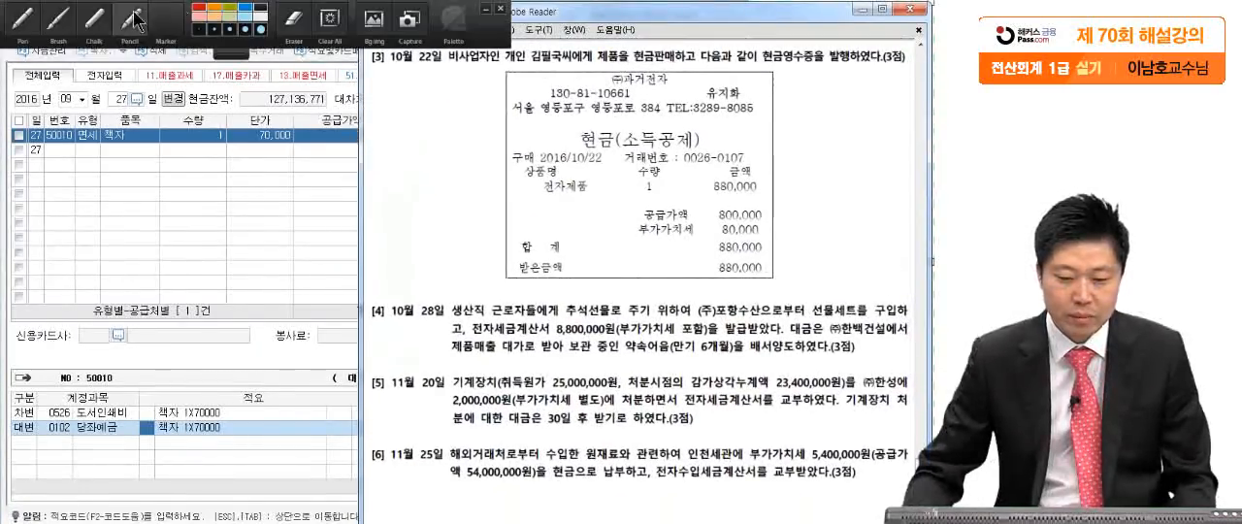
pyautogui.click(25, 19)
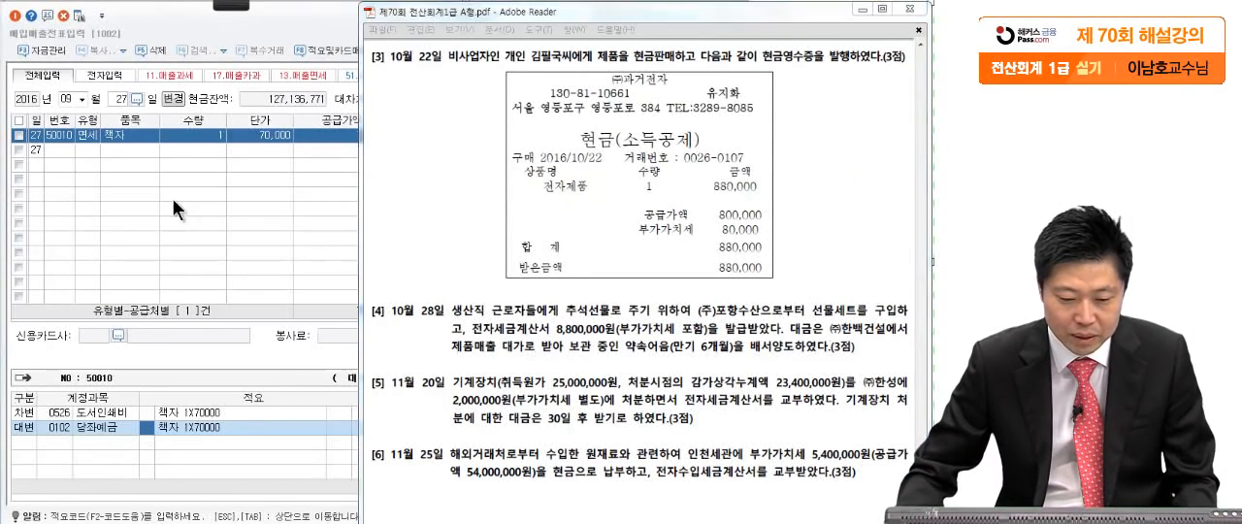
# - Start an October 22 entry in 매입매출전표입력 with the sales type 22.현과
pyautogui.click(64, 99)
pyautogui.write('10')
pyautogui.press('Return')
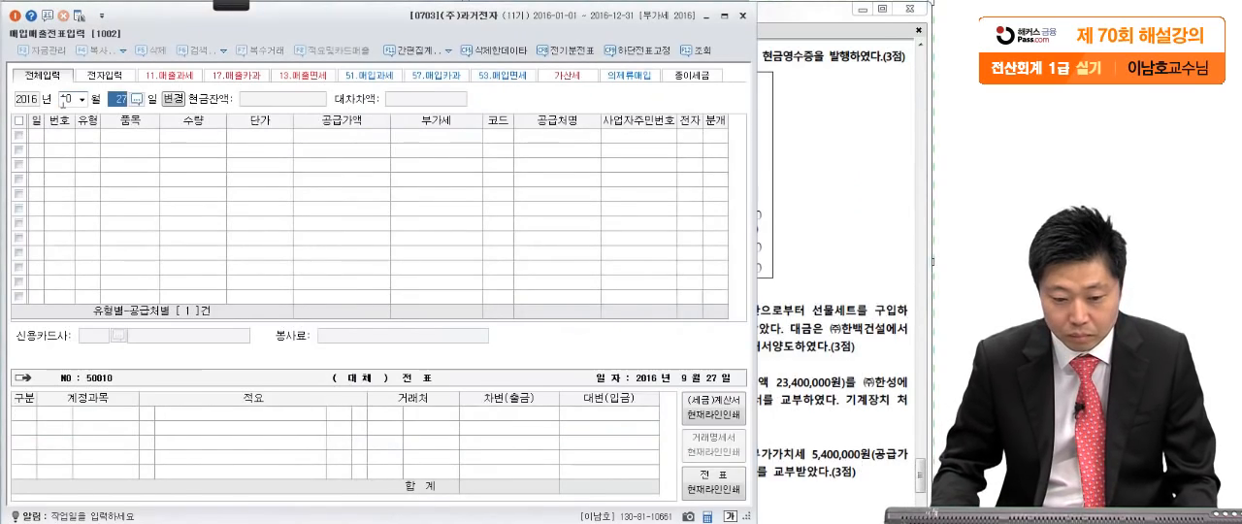
pyautogui.write('22')
pyautogui.press('Return')
pyautogui.click(798, 155)
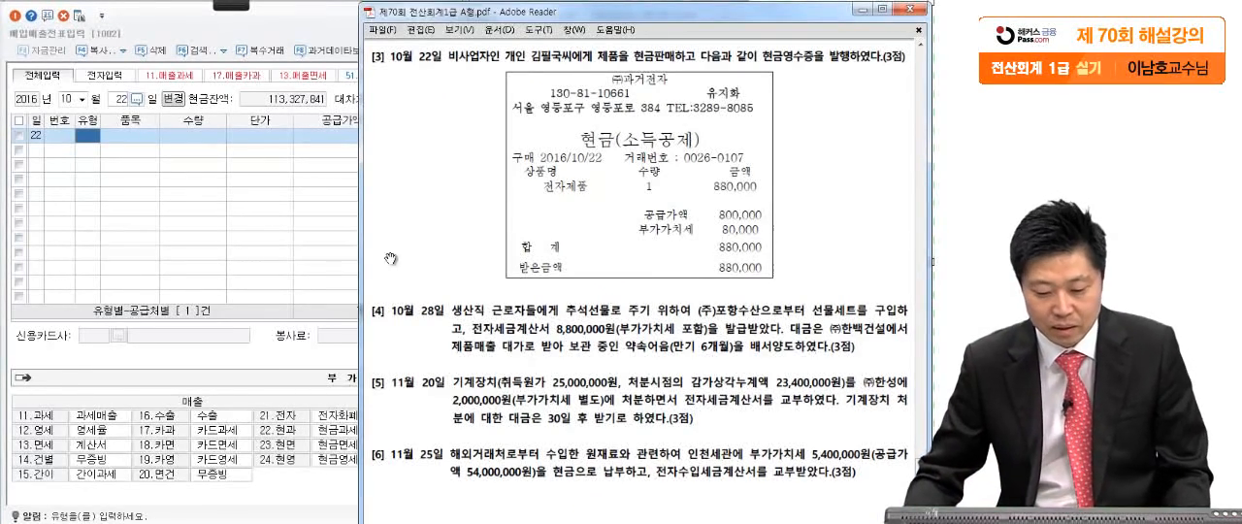
pyautogui.click(344, 328)
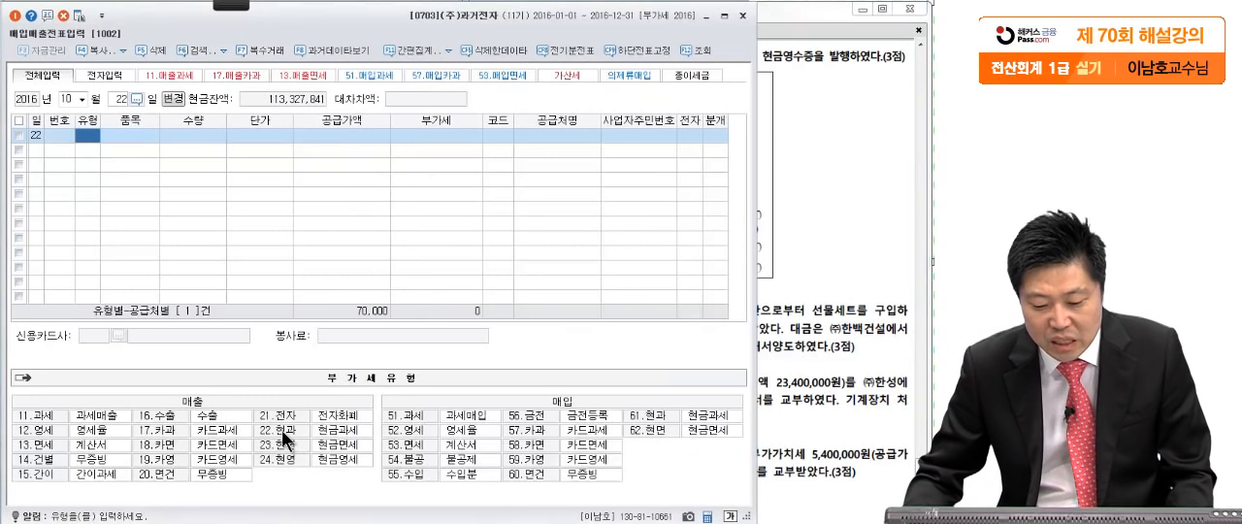
pyautogui.write('22')
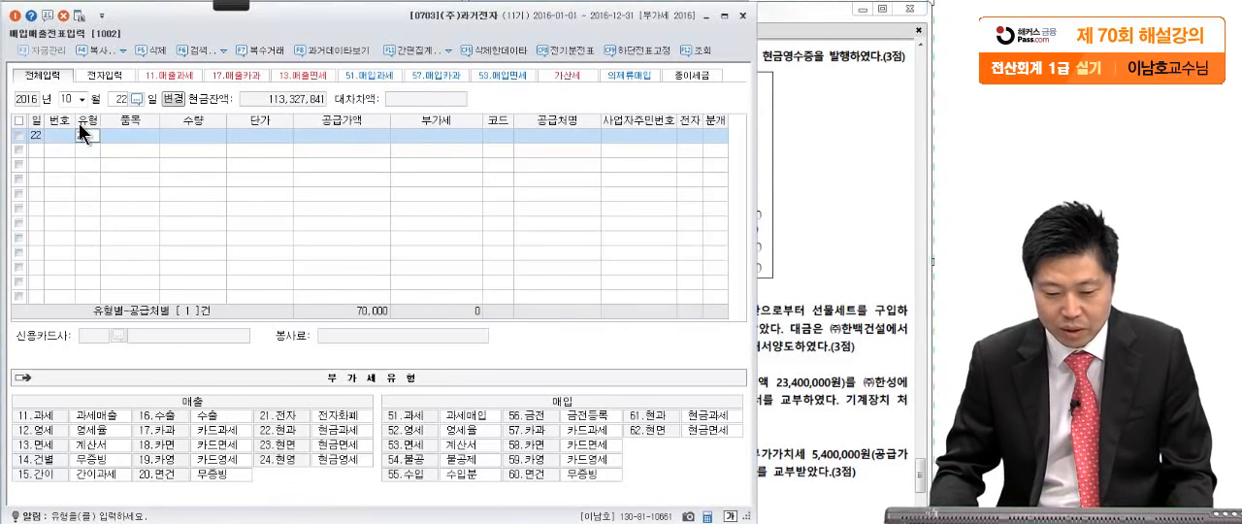
pyautogui.press('Return')
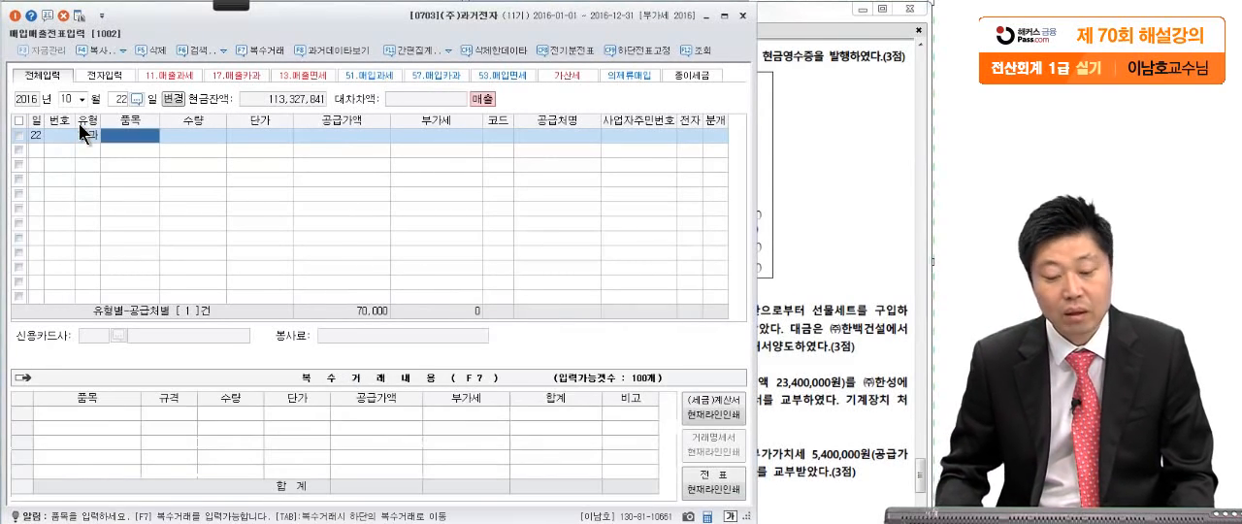
# - Enter the receipt's VAT-inclusive total of 880,000 in the sale's 공급가액, splitting it into 공급가액 800,000 and 부가세 80,000
pyautogui.click(304, 134)
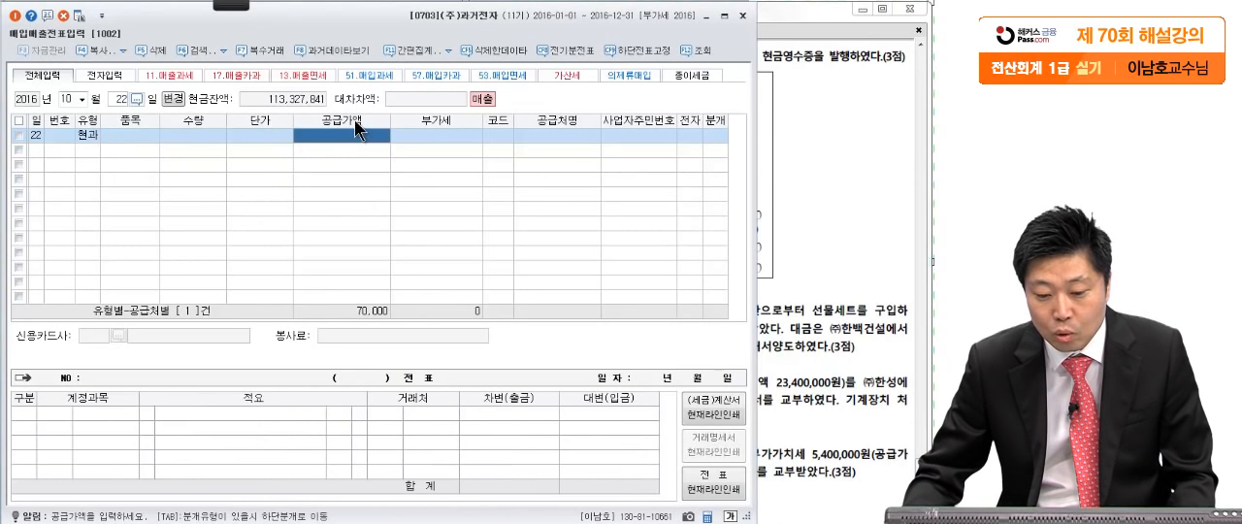
pyautogui.click(845, 189)
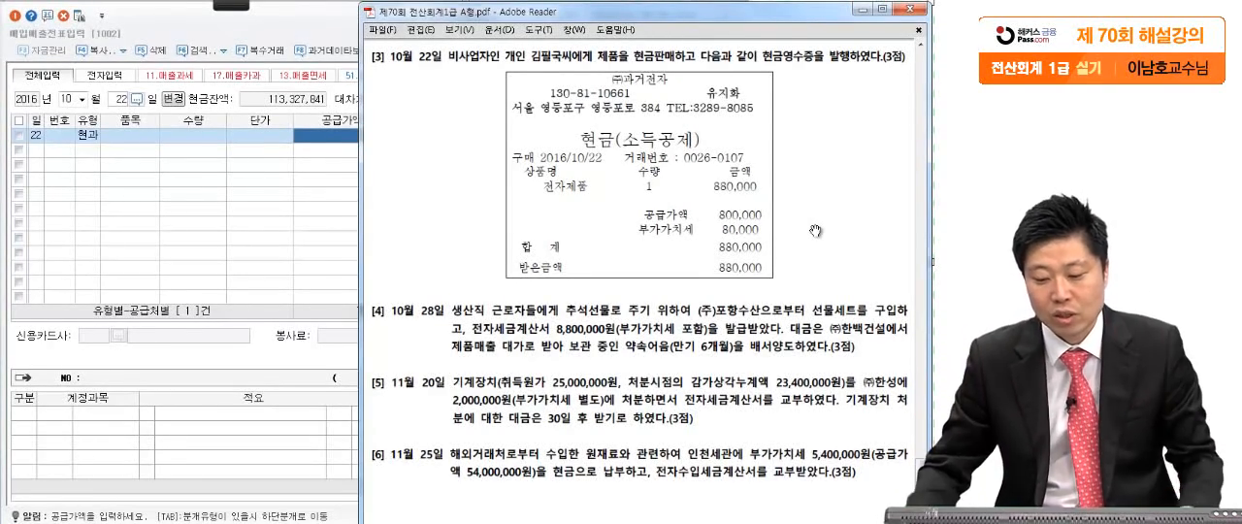
pyautogui.click(239, 245)
pyautogui.click(355, 136)
pyautogui.write('880')
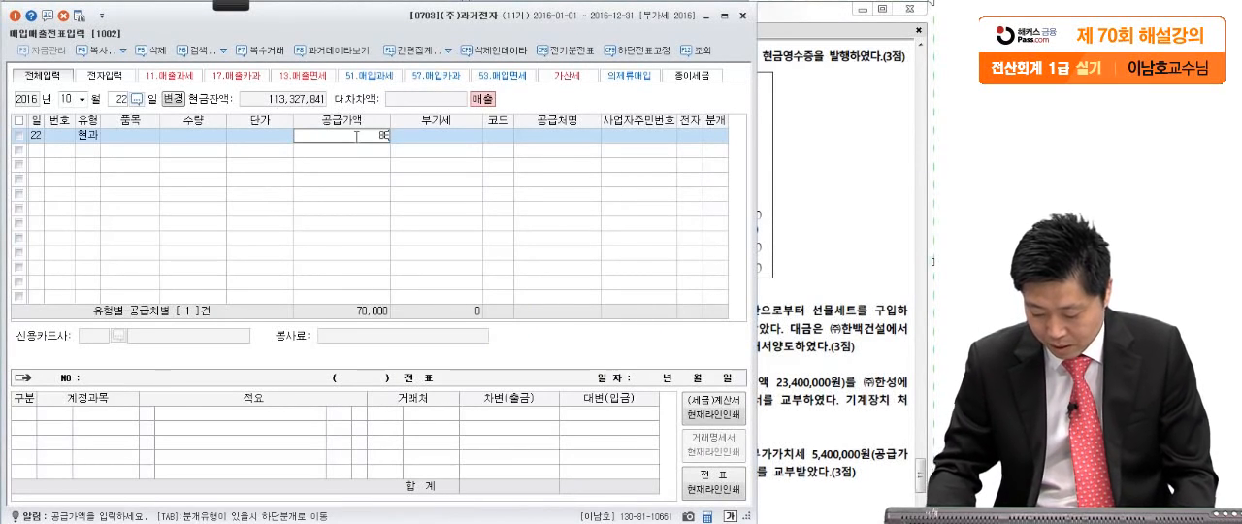
pyautogui.press('Return')
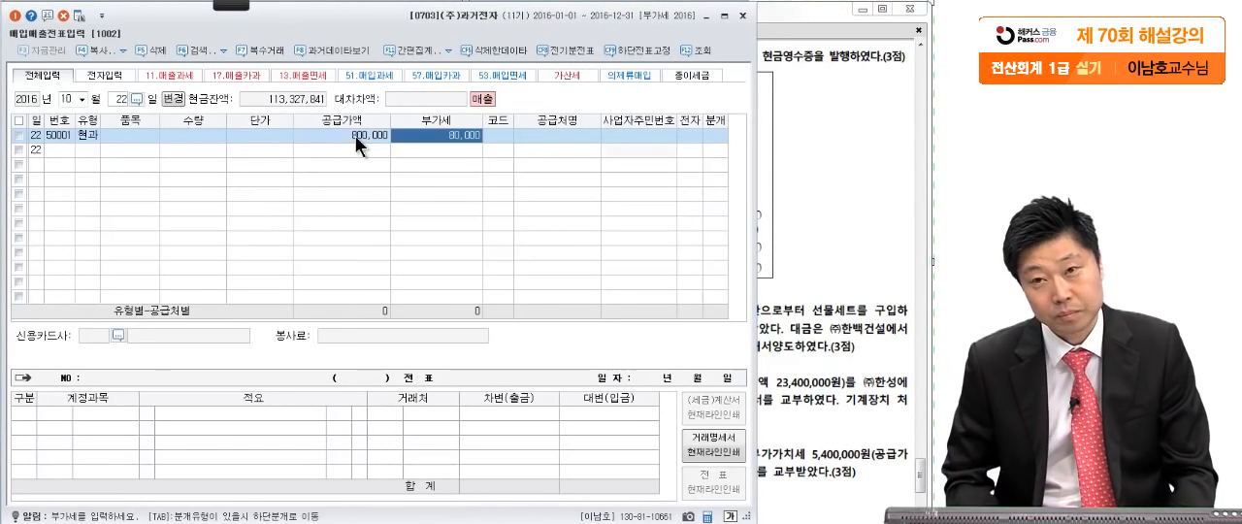
pyautogui.press('Return')
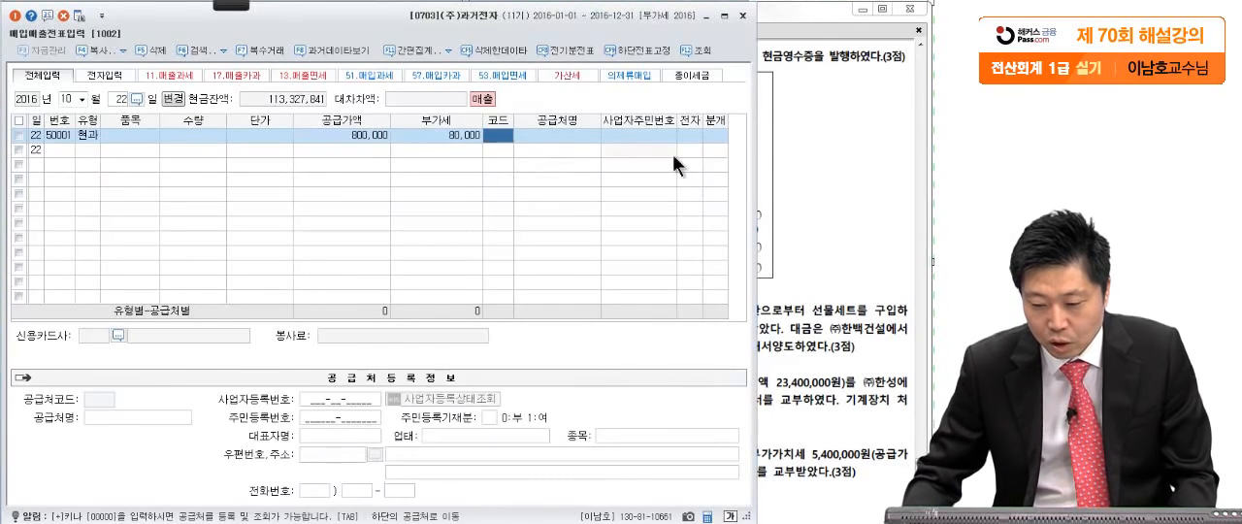
# - Look up the customer named in question [3], assign them as the sale's 공급처, and set its 분개 to 혼합
pyautogui.click(789, 155)
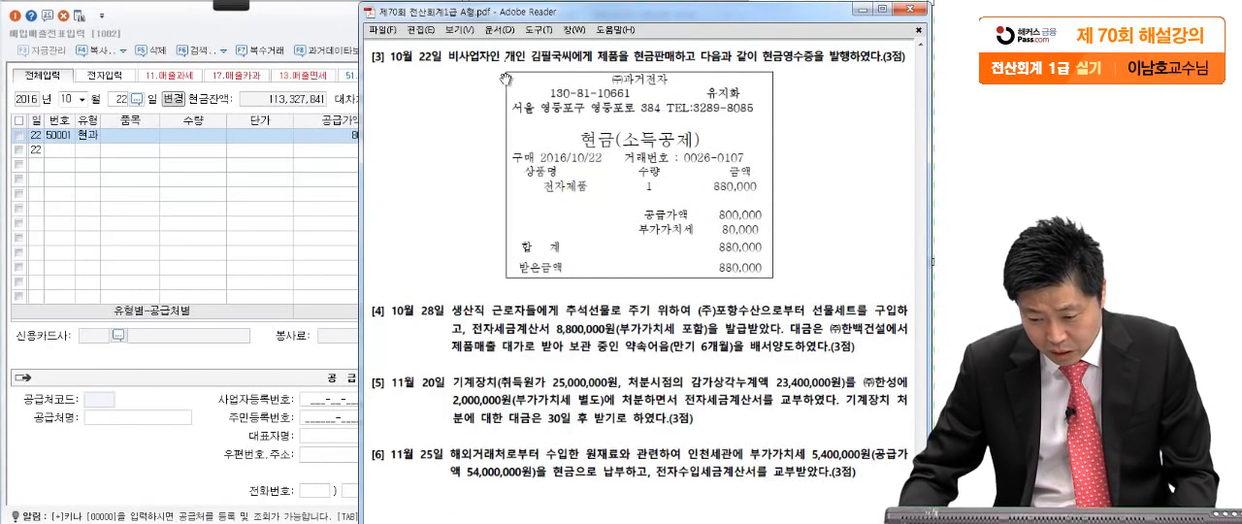
pyautogui.click(286, 250)
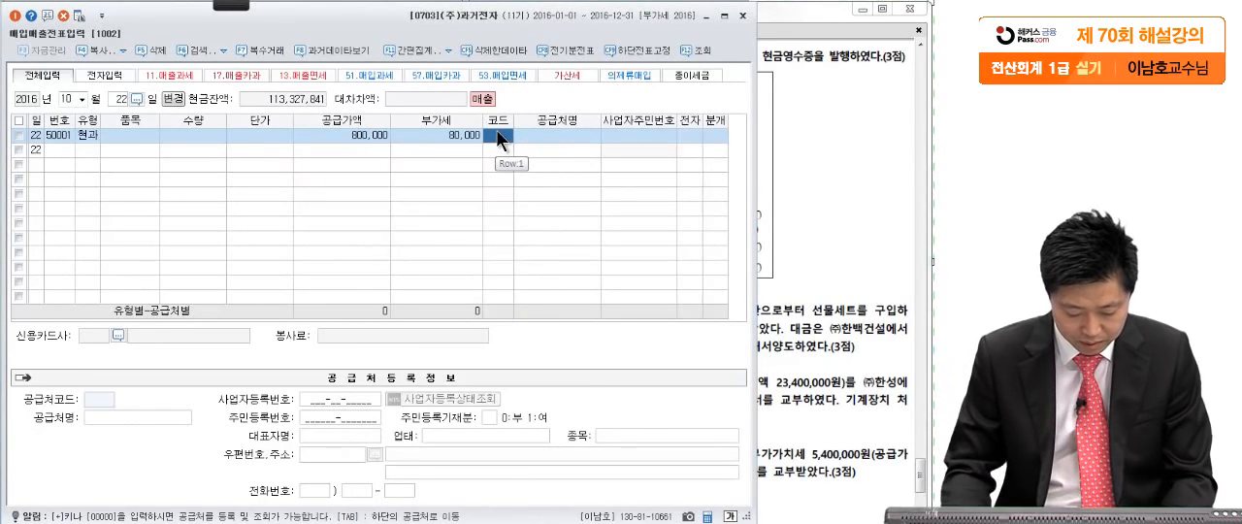
pyautogui.press('F2')
pyautogui.write('김필ㄱ')
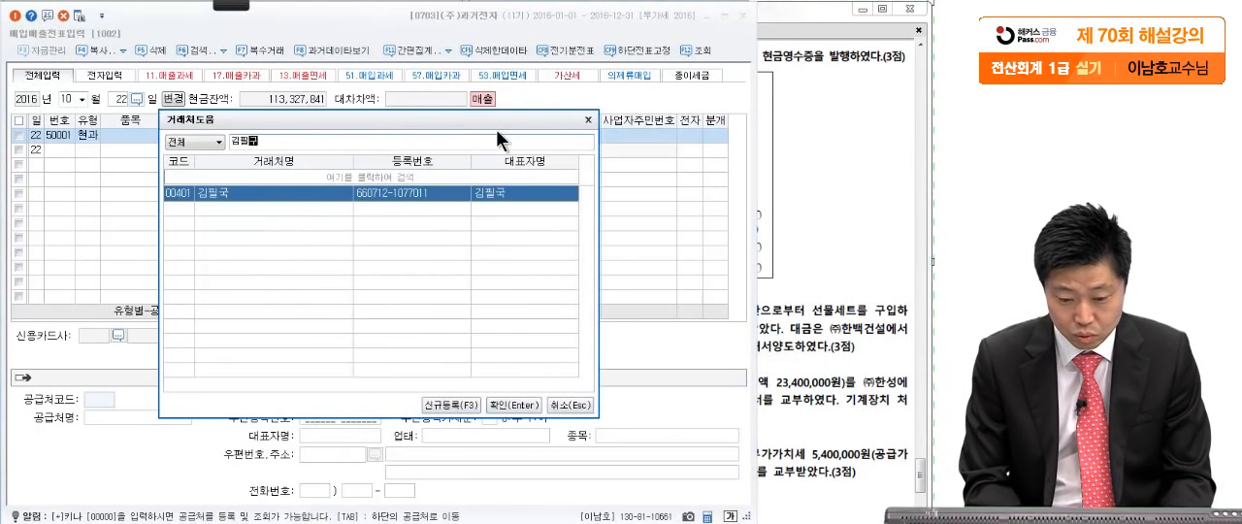
pyautogui.press('Return')
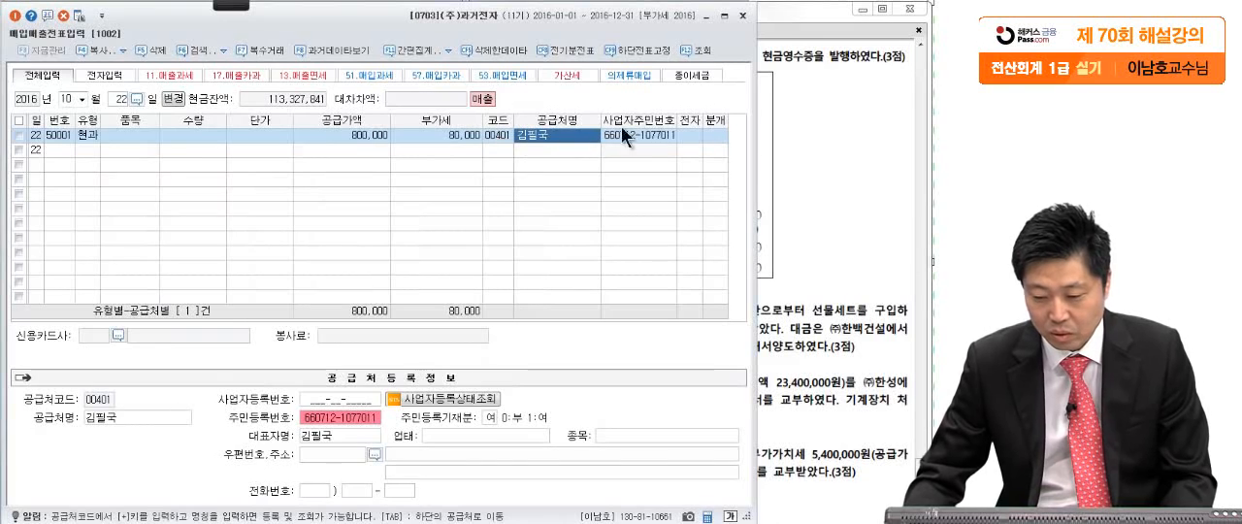
pyautogui.click(713, 136)
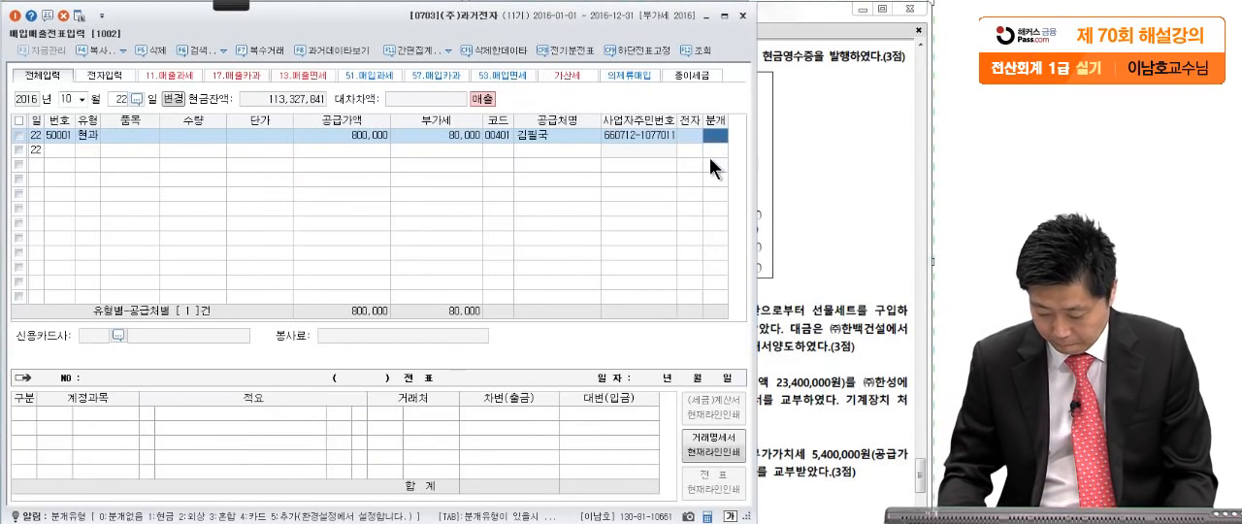
pyautogui.press('3')
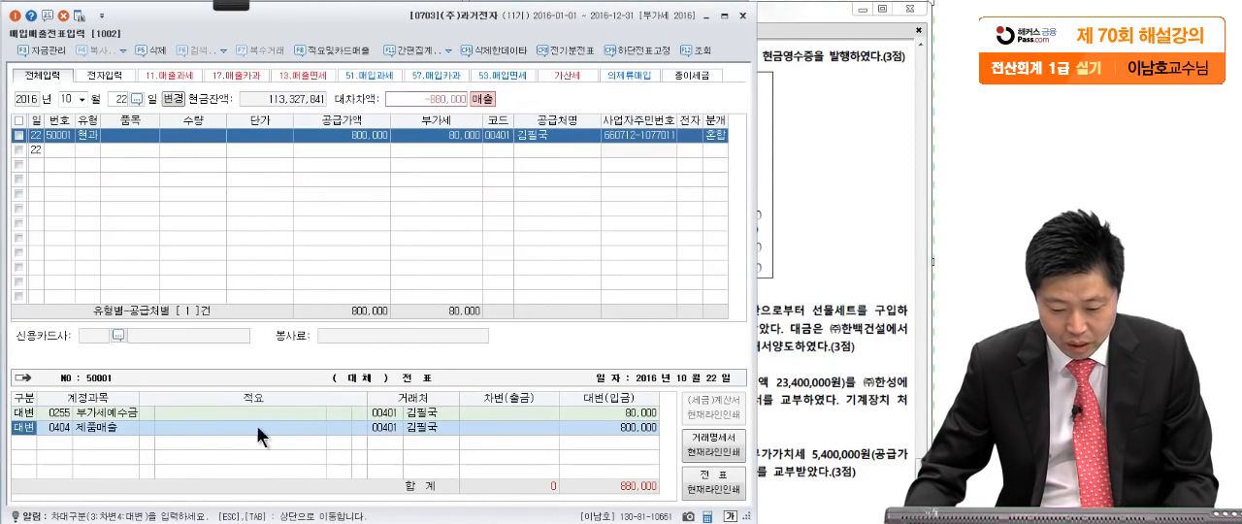
# - Add a 차변 line for 현금 (0101) with 880,000 to the October 22 sale's journal
pyautogui.click(607, 429)
pyautogui.press('Return')
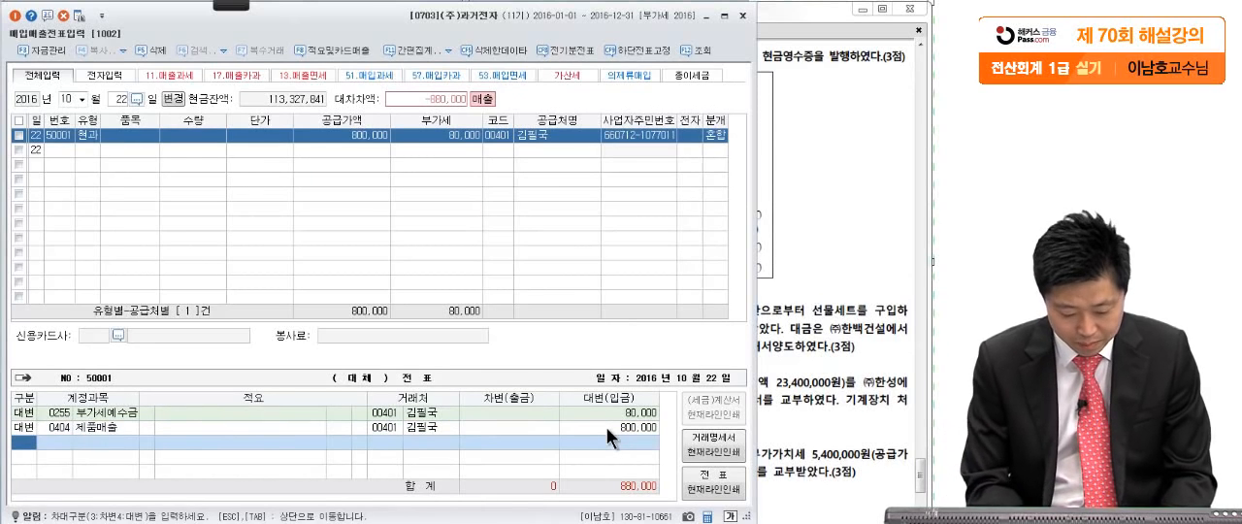
pyautogui.press('3')
pyautogui.click(782, 191)
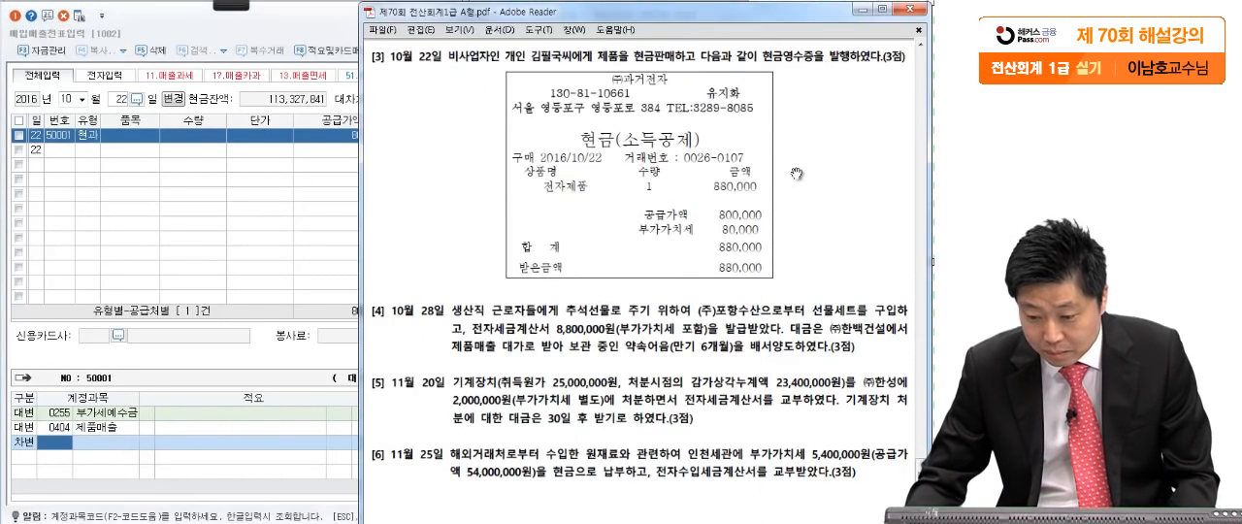
pyautogui.click(52, 441)
pyautogui.write('현금')
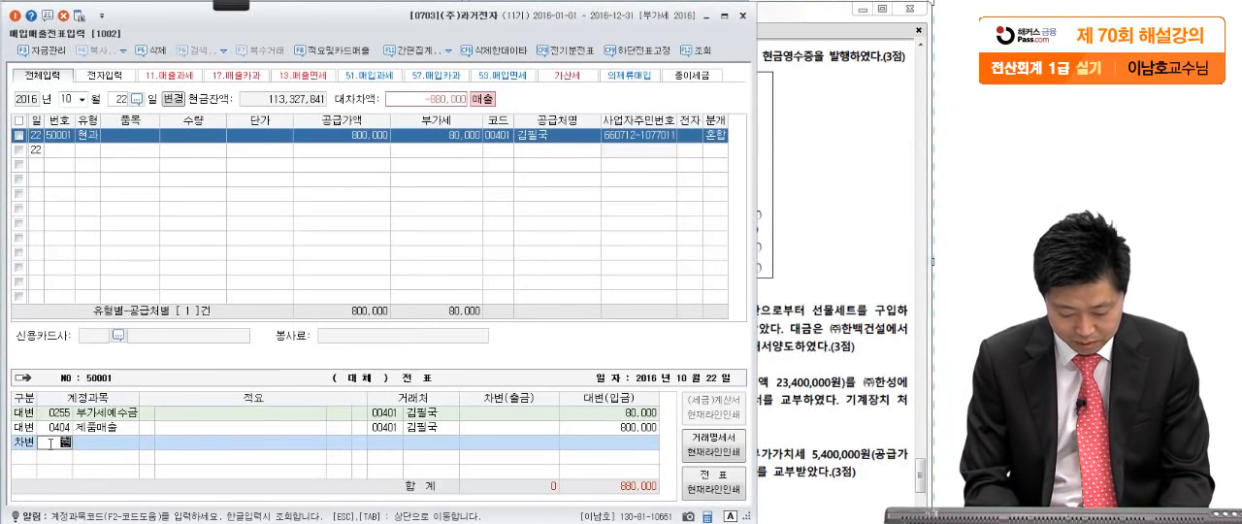
pyautogui.press('Return')
pyautogui.press('Return')
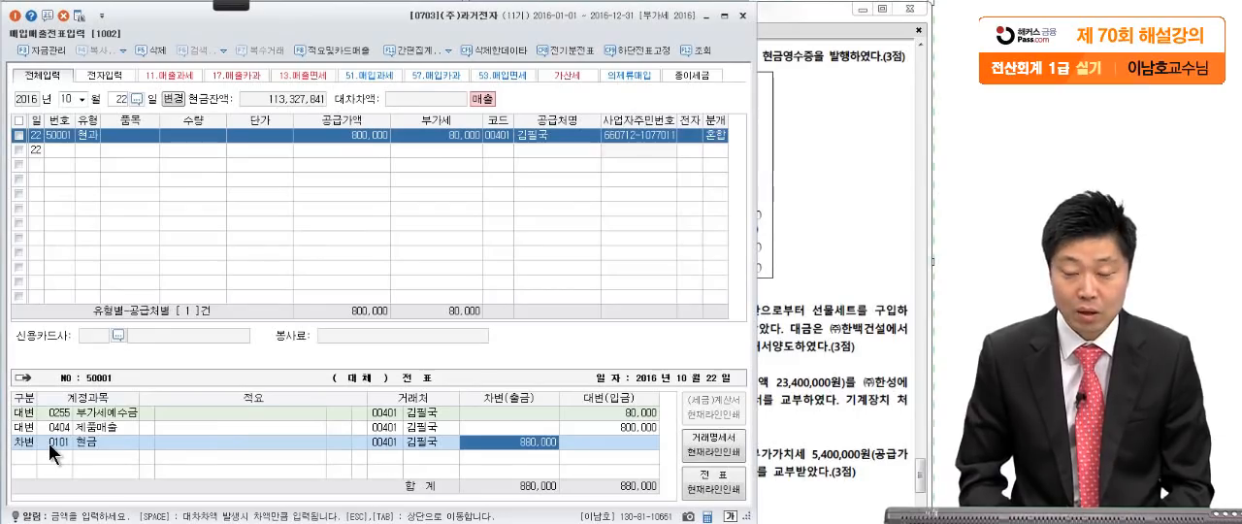
# - Bring up question [4] of 문제3, the October 28 gift set purchase, in the exam PDF and ready the screen pen
pyautogui.click(842, 442)
pyautogui.moveTo(816, 479); pyautogui.dragTo(820, 381)
pyautogui.moveTo(831, 454); pyautogui.dragTo(814, 345)
pyautogui.moveTo(804, 433); pyautogui.dragTo(804, 387)
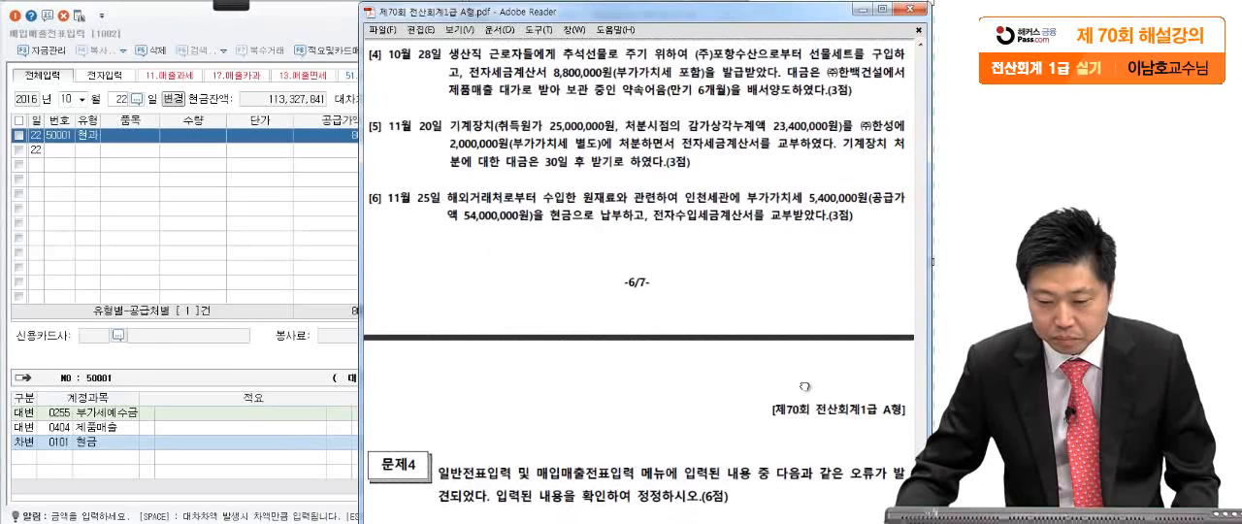
pyautogui.click(235, 6)
pyautogui.click(33, 30)
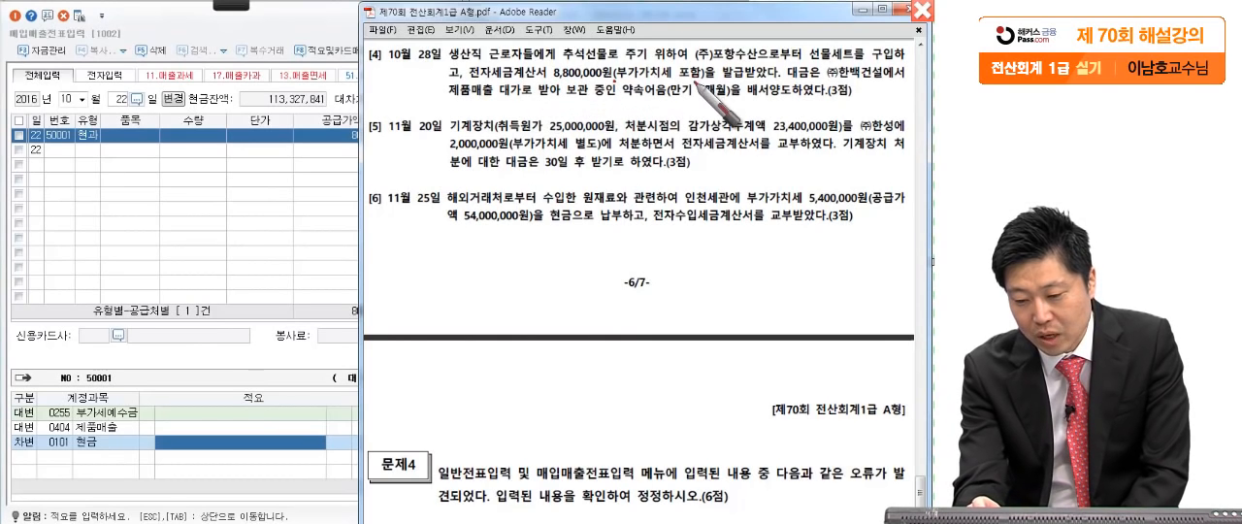
# - Mark the VAT-inclusive wording, ㈜한백건설, 약속어음 and 배서양도 in question [4] with the pen, then clear the markings
pyautogui.moveTo(662, 96); pyautogui.dragTo(703, 94)
pyautogui.moveTo(794, 45); pyautogui.dragTo(757, 102)
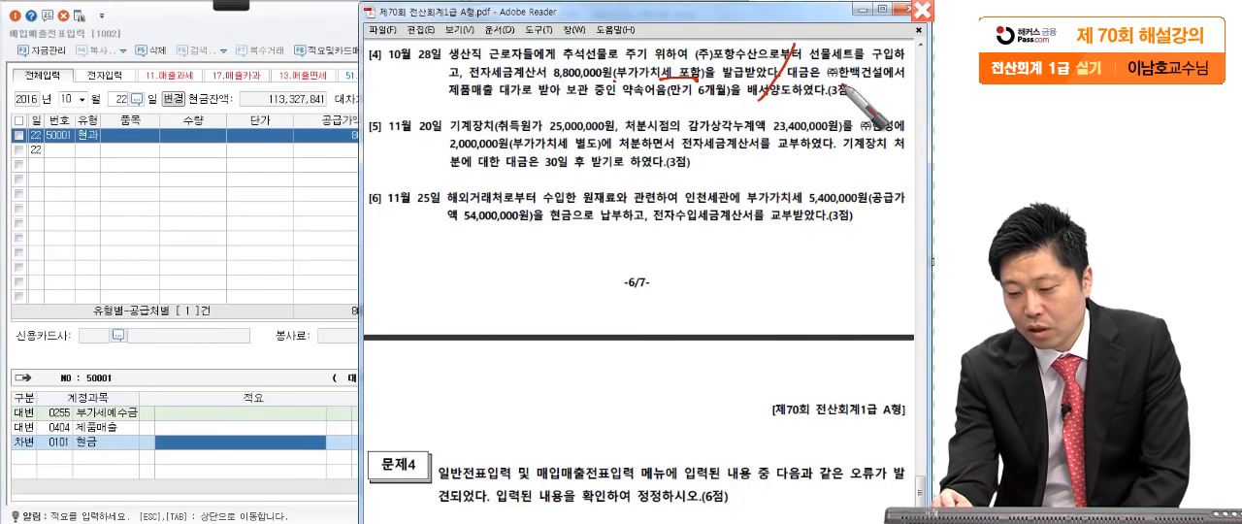
pyautogui.moveTo(827, 79); pyautogui.dragTo(876, 84)
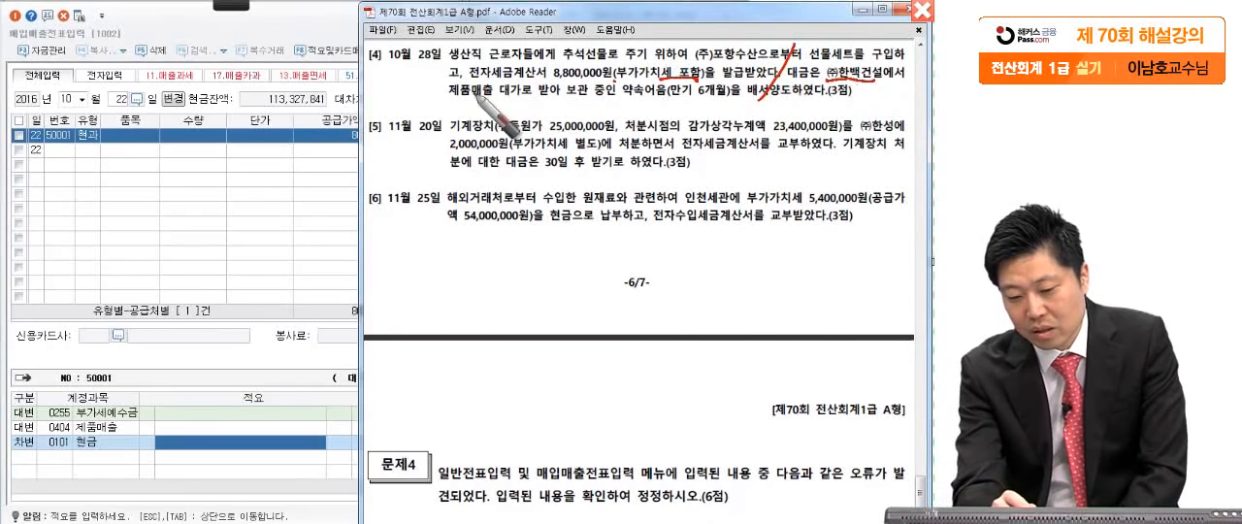
pyautogui.moveTo(615, 103); pyautogui.dragTo(666, 100)
pyautogui.moveTo(742, 109); pyautogui.dragTo(804, 105)
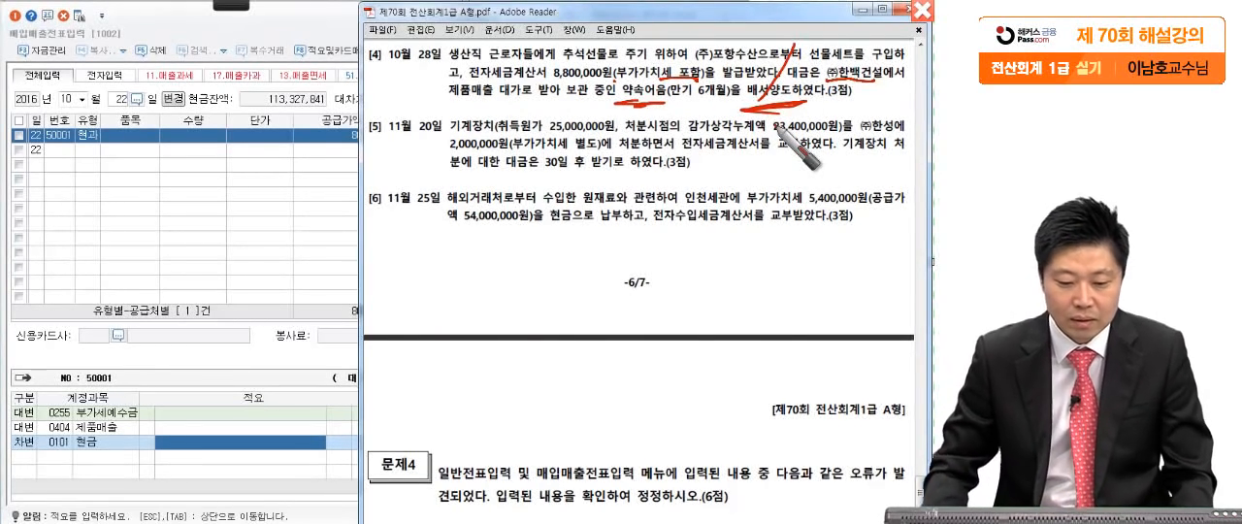
pyautogui.press('Escape')
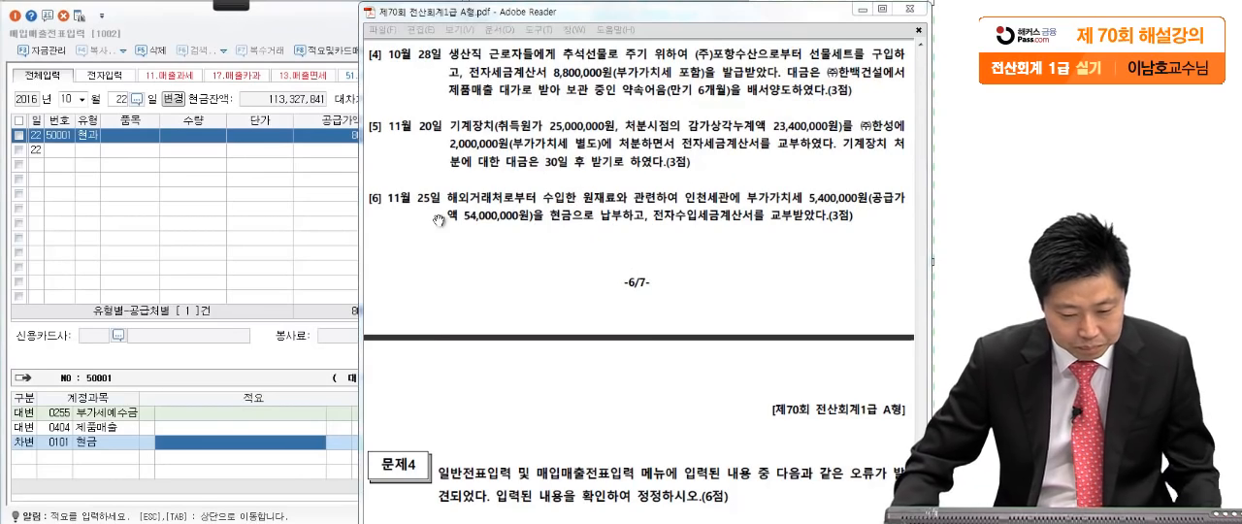
# - Start an October 28 entry in 매입매출전표입력 with the purchase type 51.과세
pyautogui.click(120, 98)
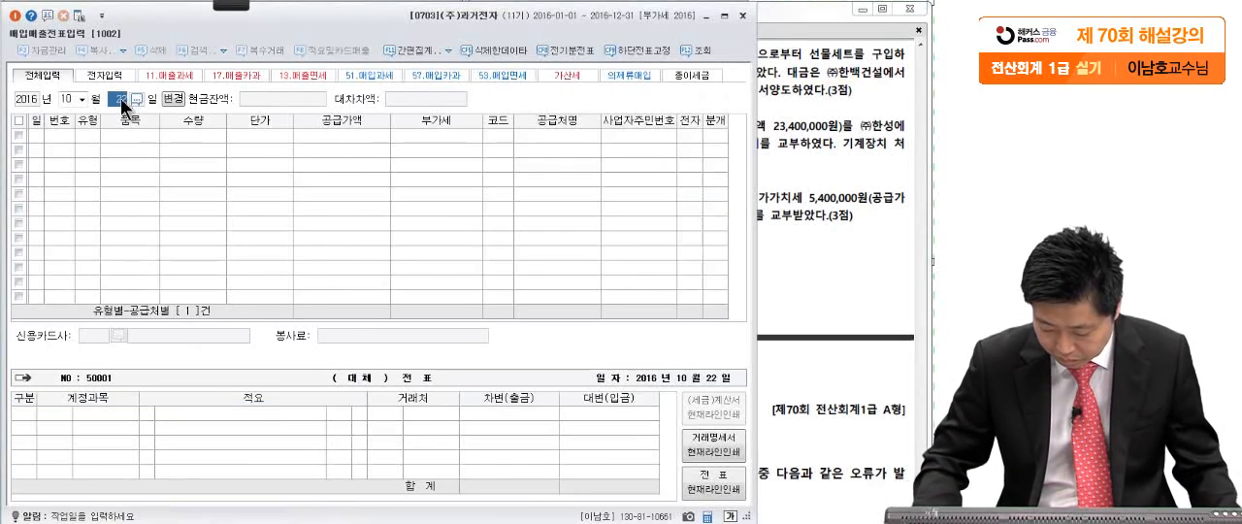
pyautogui.write('28')
pyautogui.press('Return')
pyautogui.click(838, 156)
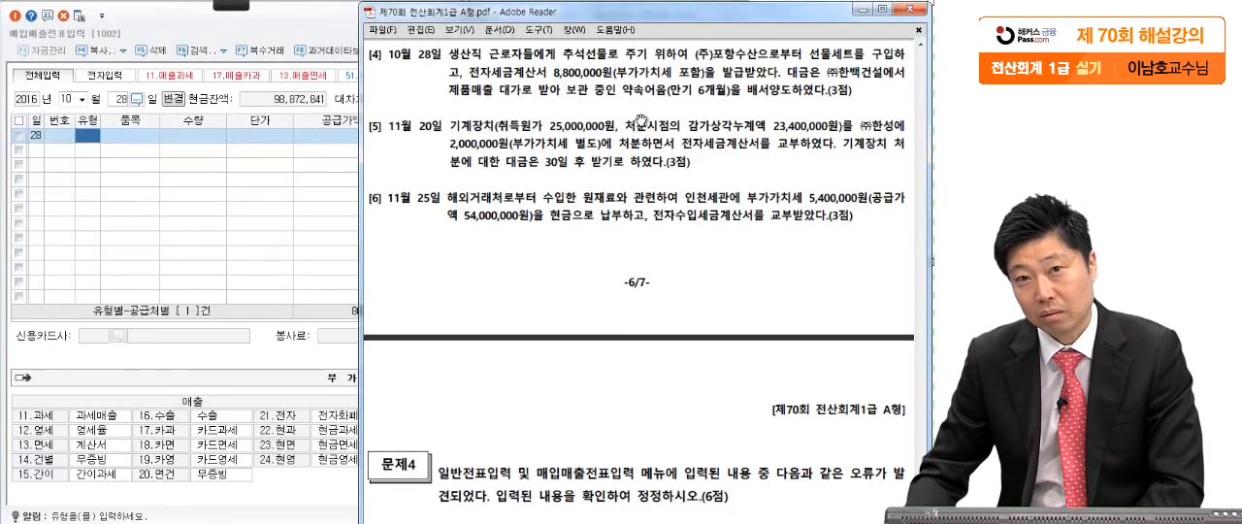
pyautogui.click(102, 150)
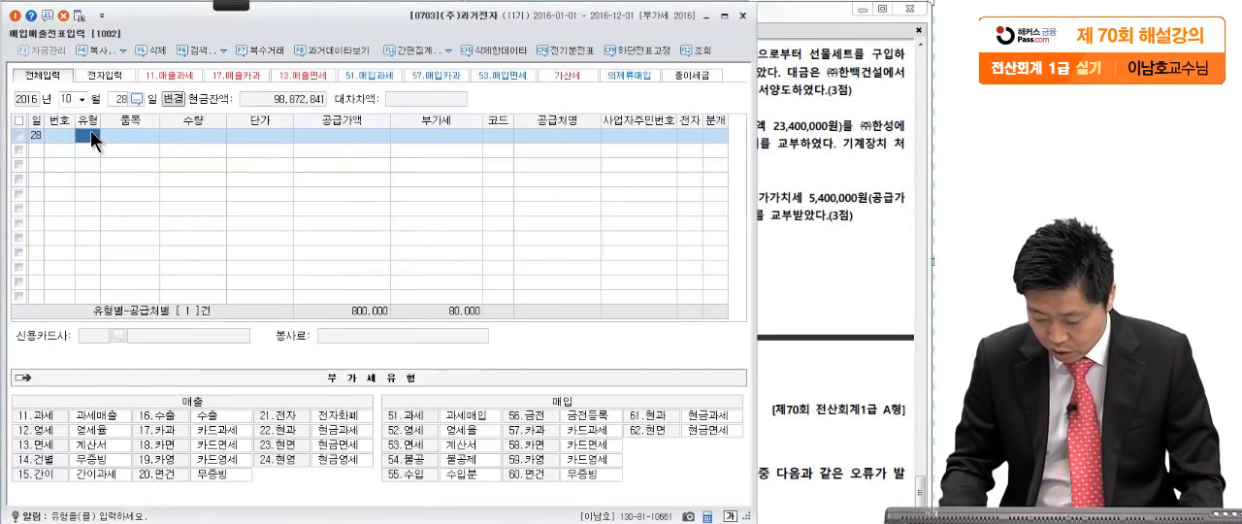
pyautogui.write('51')
pyautogui.press('Return')
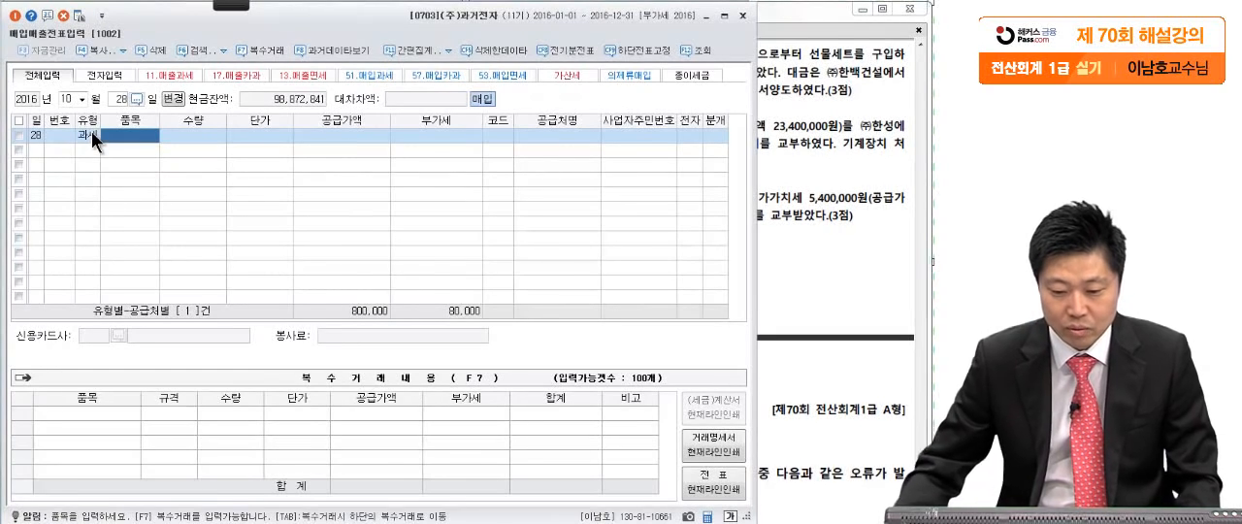
# - Enter 공급가액 8,000,000 and accept 부가세 800,000 for the October 28 purchase
pyautogui.click(357, 137)
pyautogui.click(823, 150)
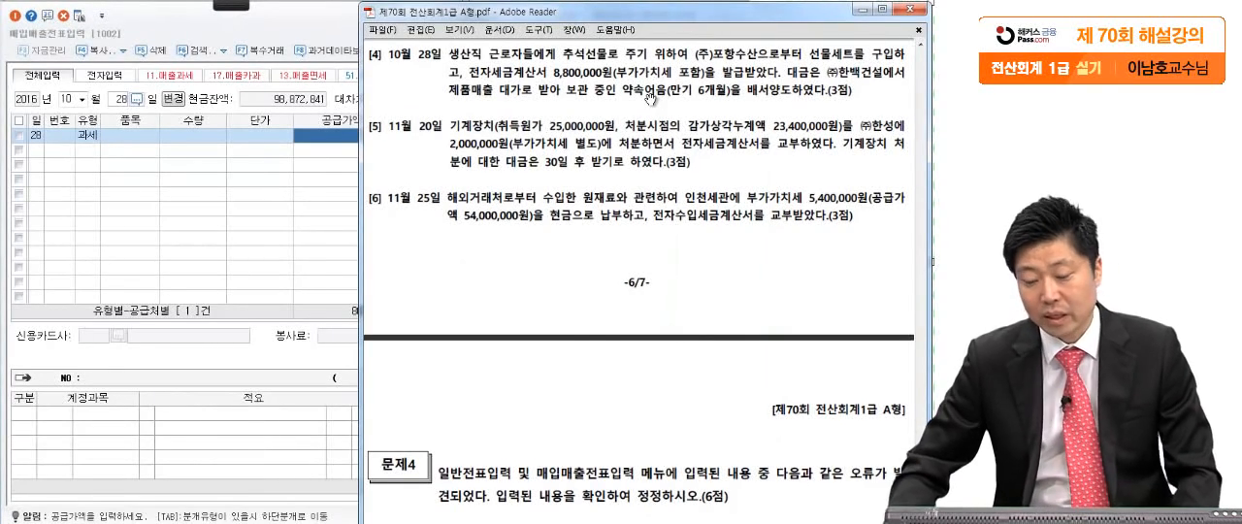
pyautogui.click(301, 219)
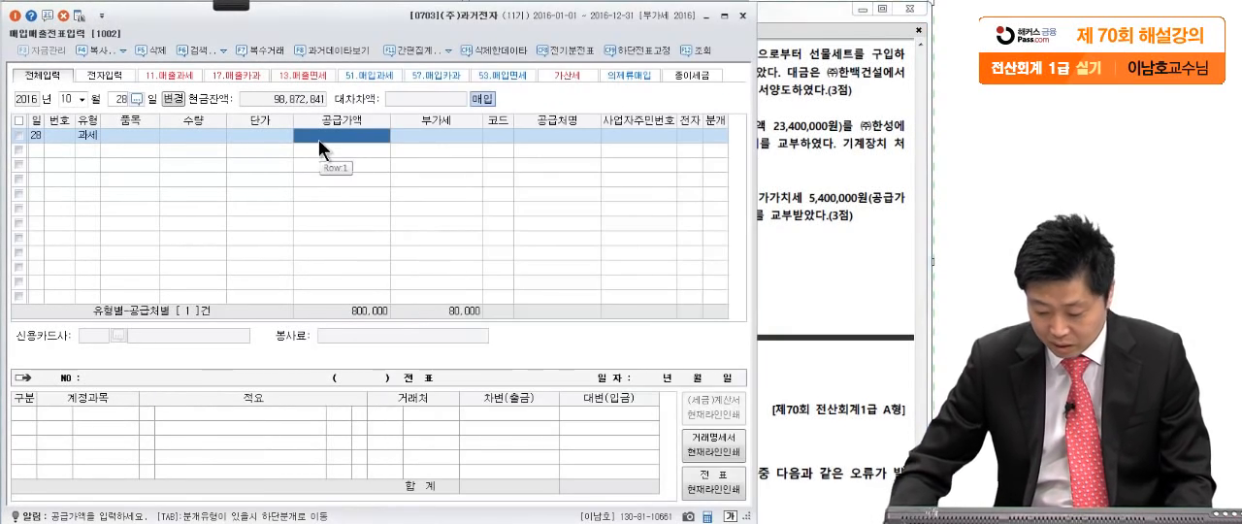
pyautogui.write('8000000')
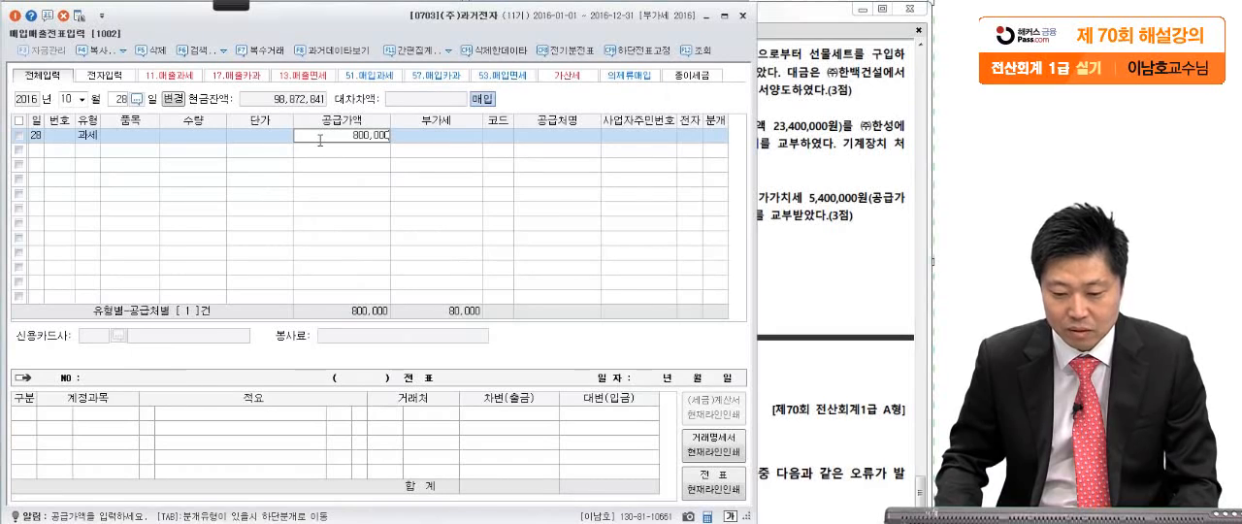
pyautogui.press('Return')
pyautogui.press('Return')
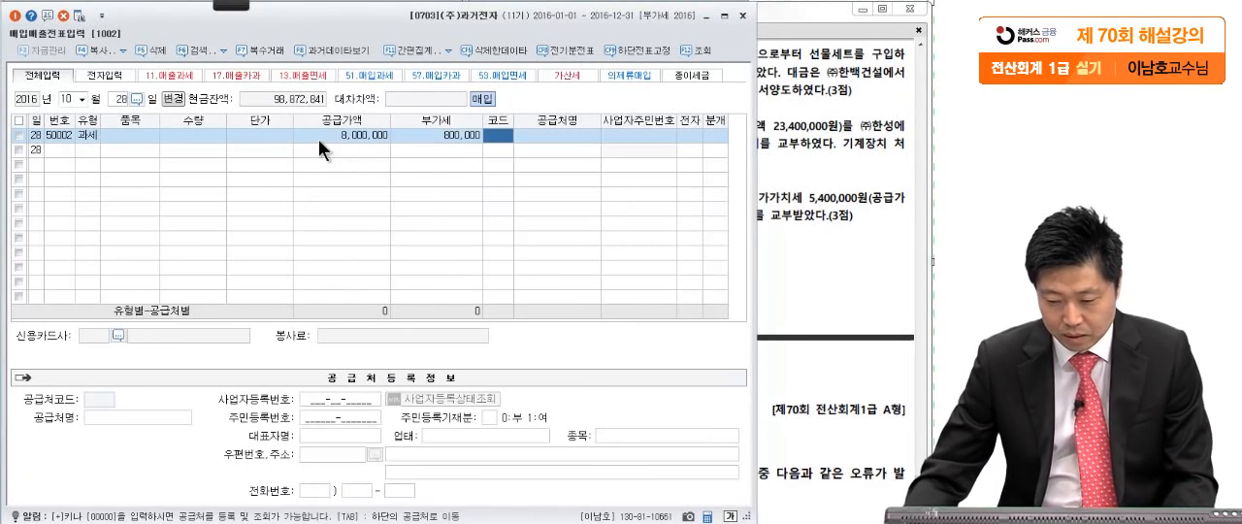
# - Look up 포항 and assign (주)포항수산 as the October 28 purchase's 공급처
pyautogui.click(814, 204)
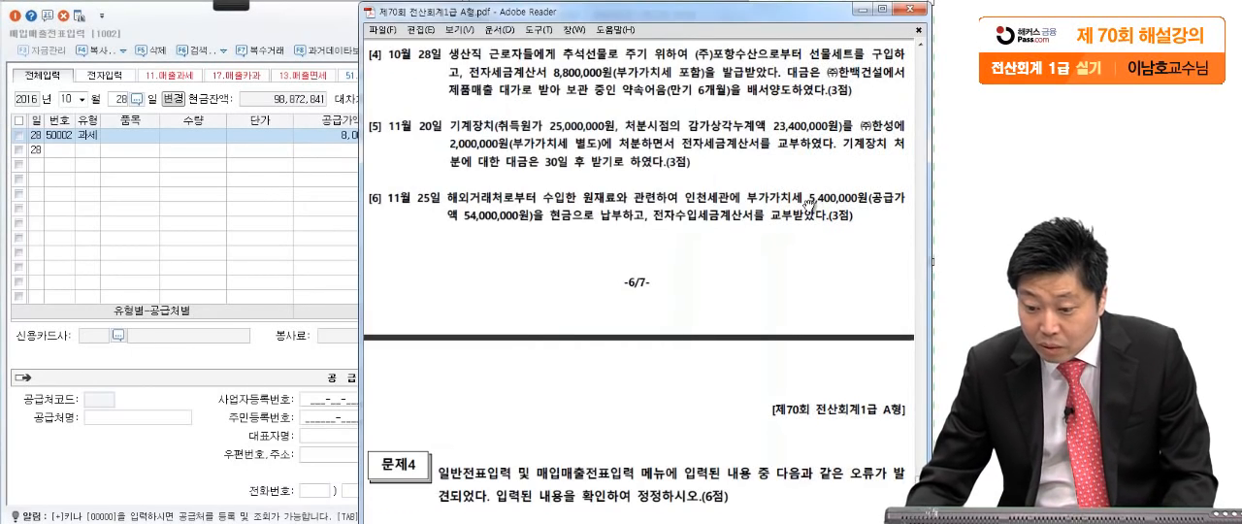
pyautogui.click(314, 209)
pyautogui.write('포')
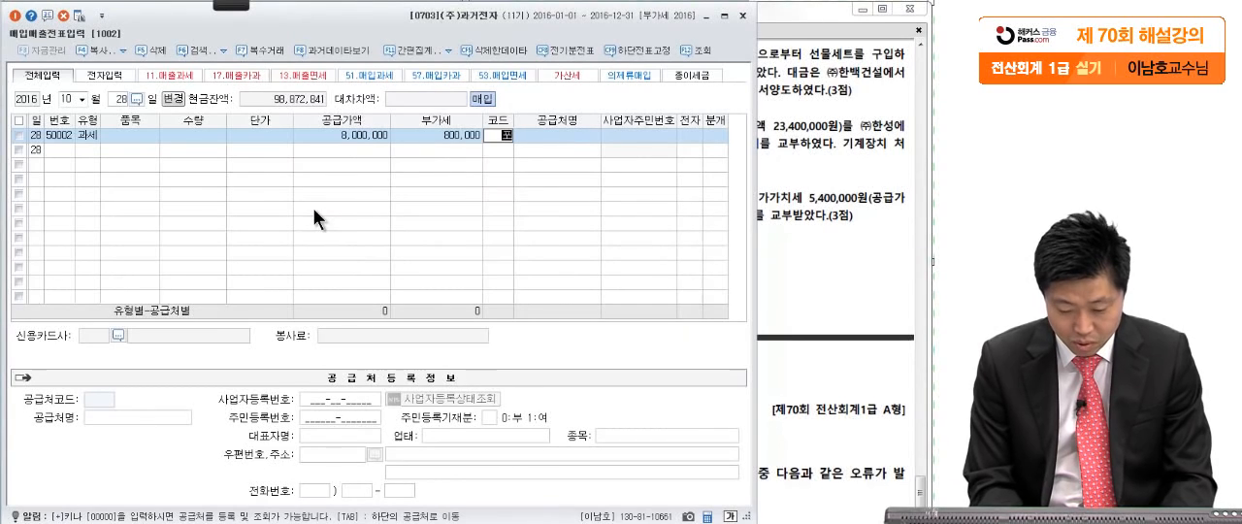
pyautogui.write('항')
pyautogui.press('Return')
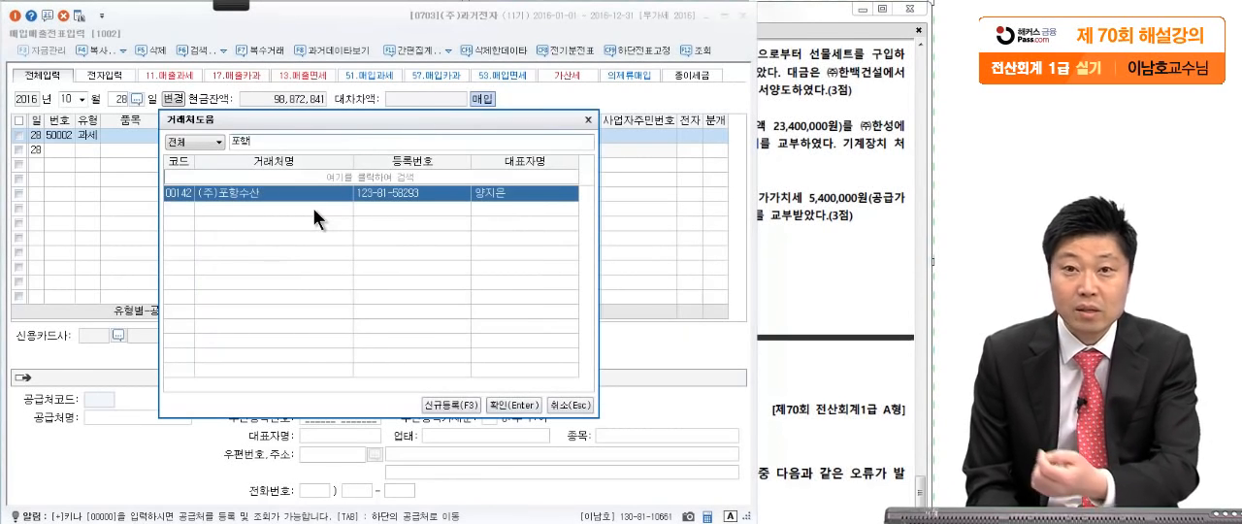
pyautogui.press('Return')
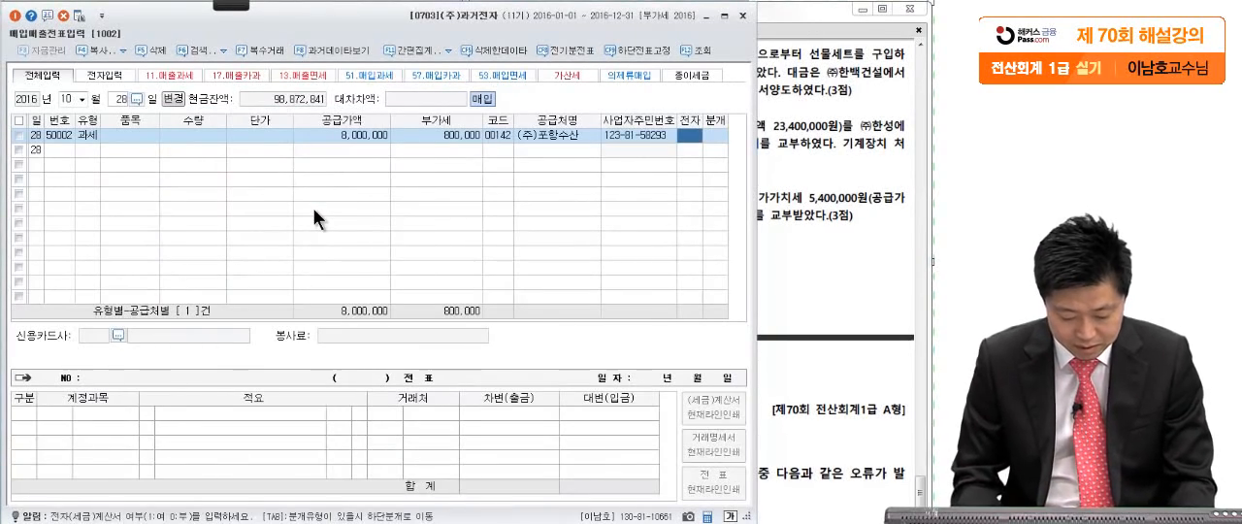
# - Set the October 28 purchase's 전자 to 여 and its 분개 to 혼합
pyautogui.write('1')
pyautogui.press('Return')
pyautogui.write('3')
pyautogui.press('Return')
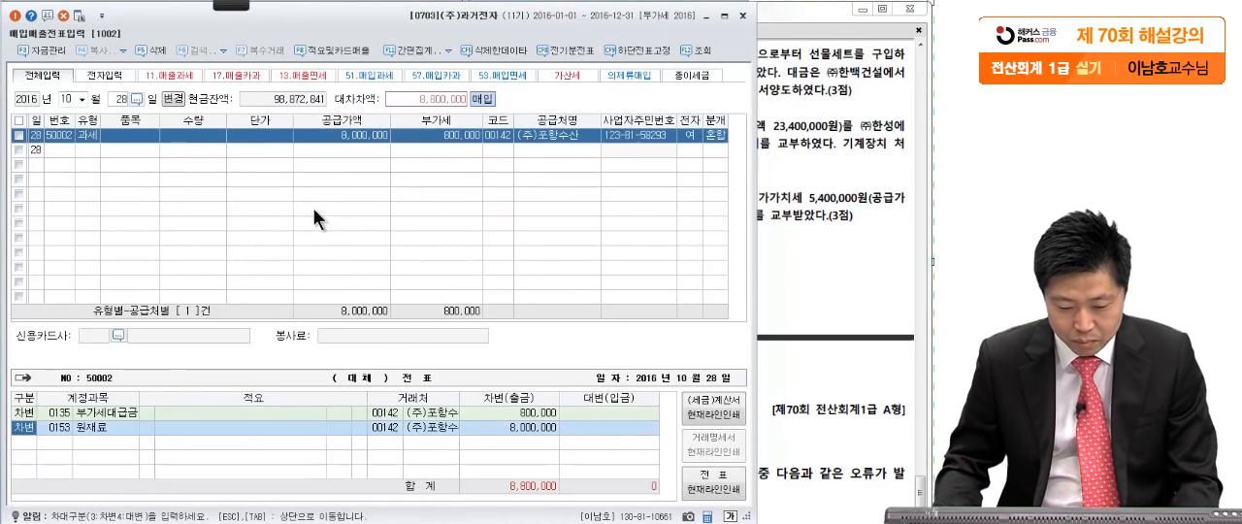
pyautogui.click(810, 208)
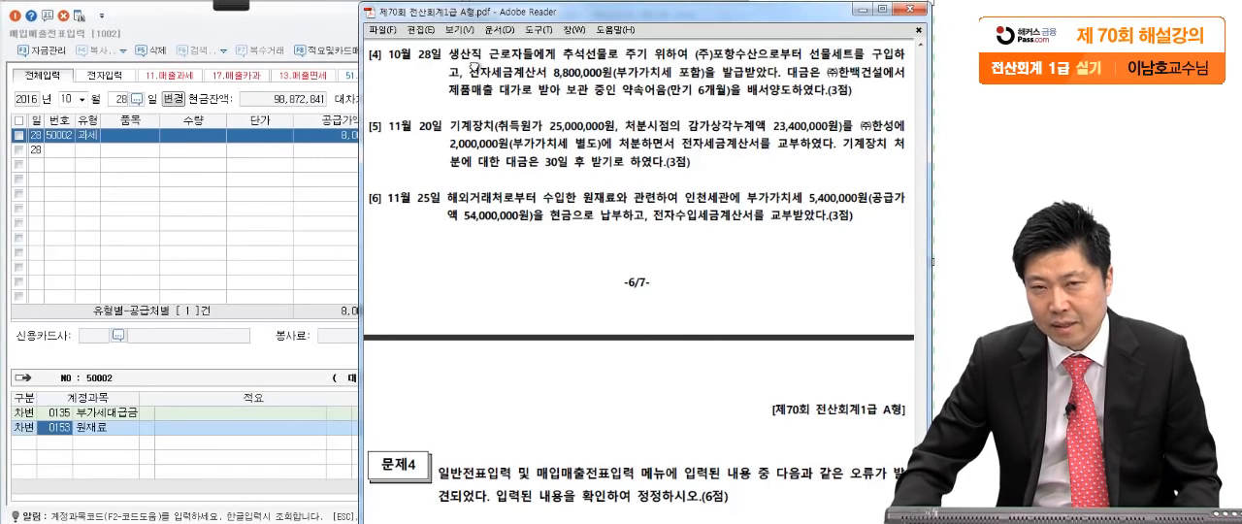
# - Change the 원재료 debit line of the October 28 purchase to 0511 복리후생비, keeping its amount
pyautogui.click(63, 428)
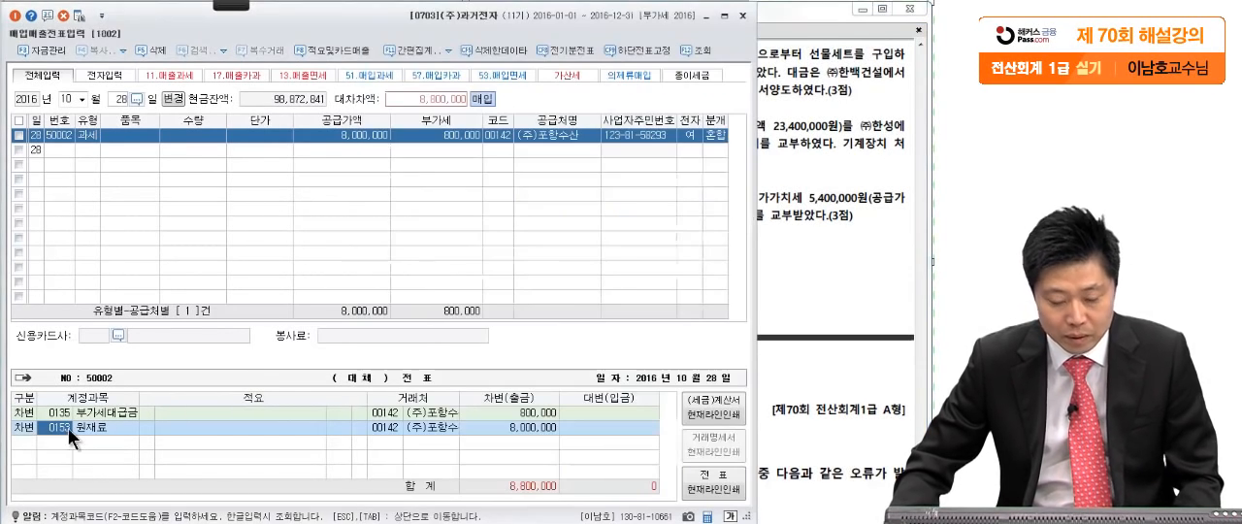
pyautogui.write('복리')
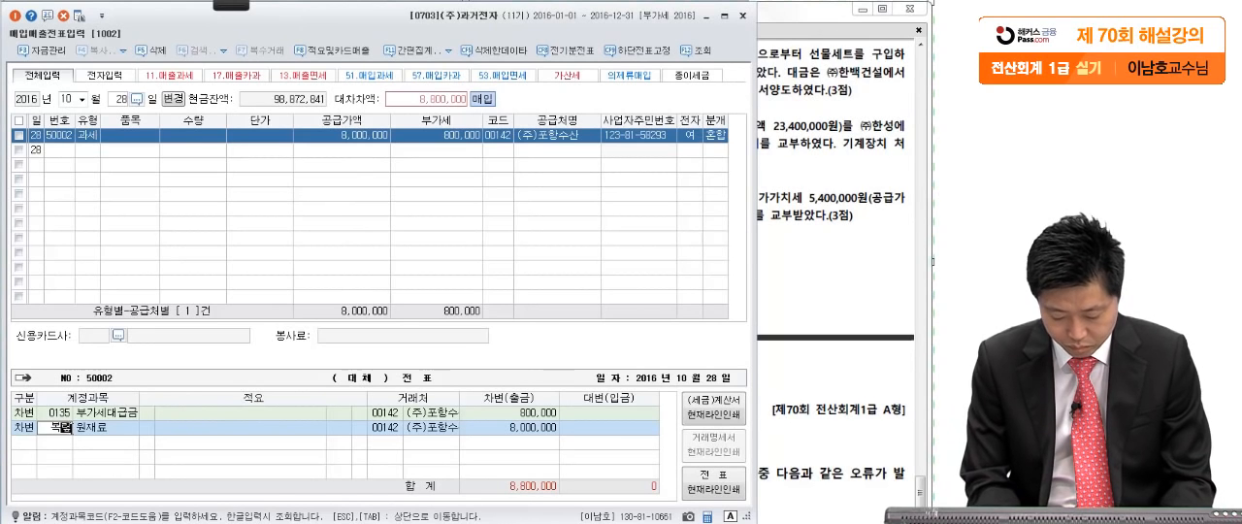
pyautogui.write('후')
pyautogui.press('Return')
pyautogui.press('Return')
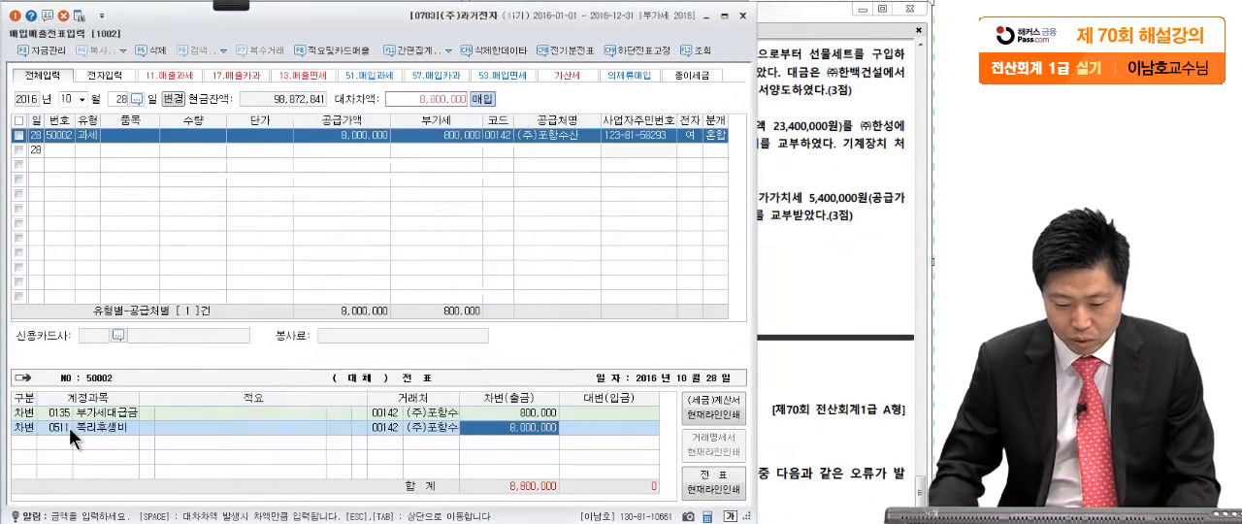
pyautogui.press('Return')
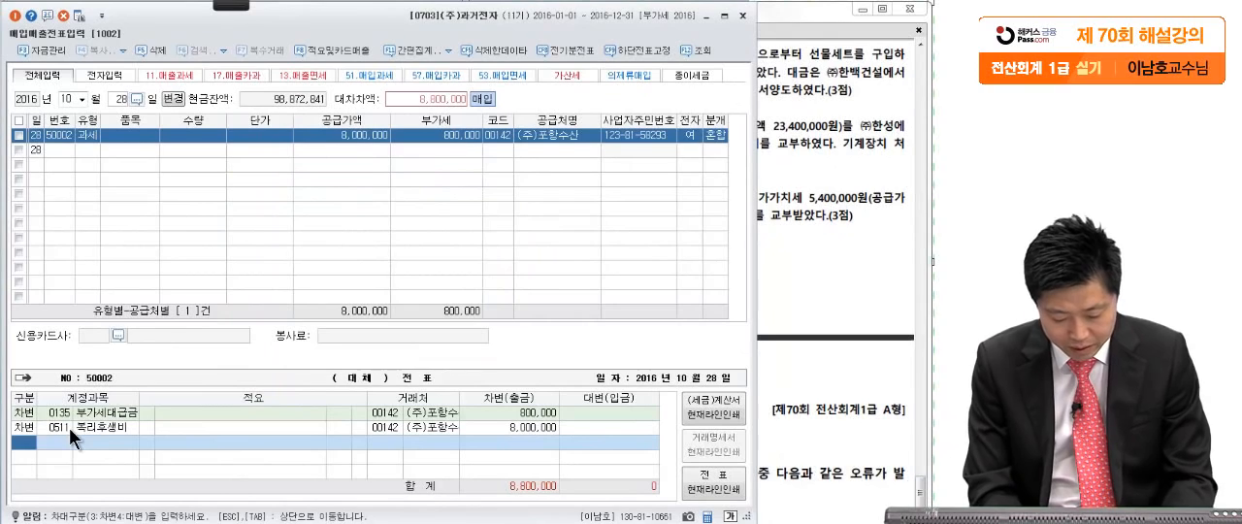
# - Add a 대변 line to the October 28 entry with account 0110 받을어음 for 8,800,000
pyautogui.press('4')
pyautogui.click(797, 168)
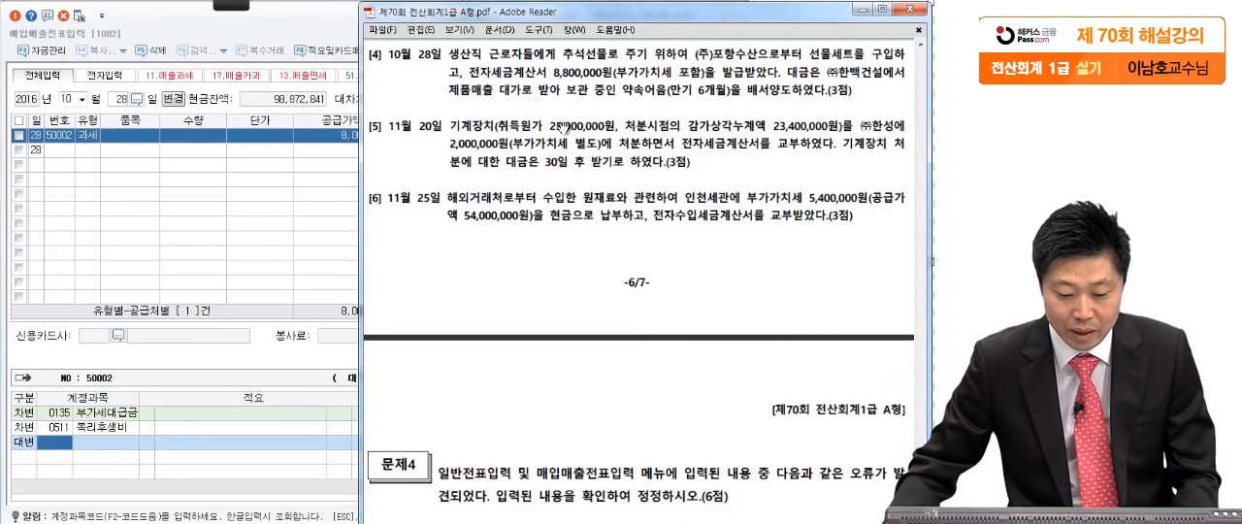
pyautogui.click(59, 445)
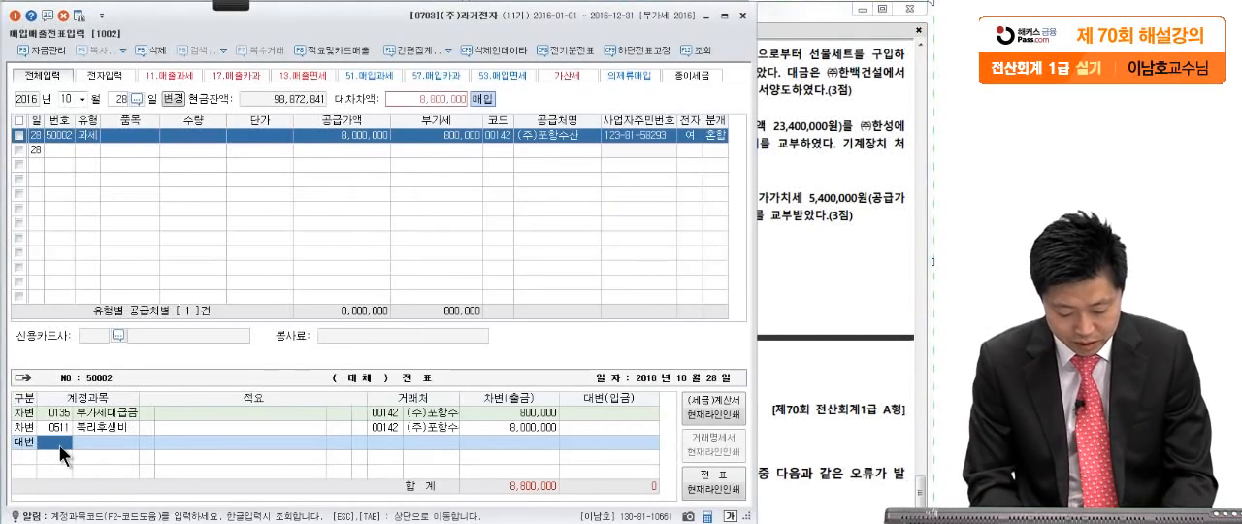
pyautogui.write('받')
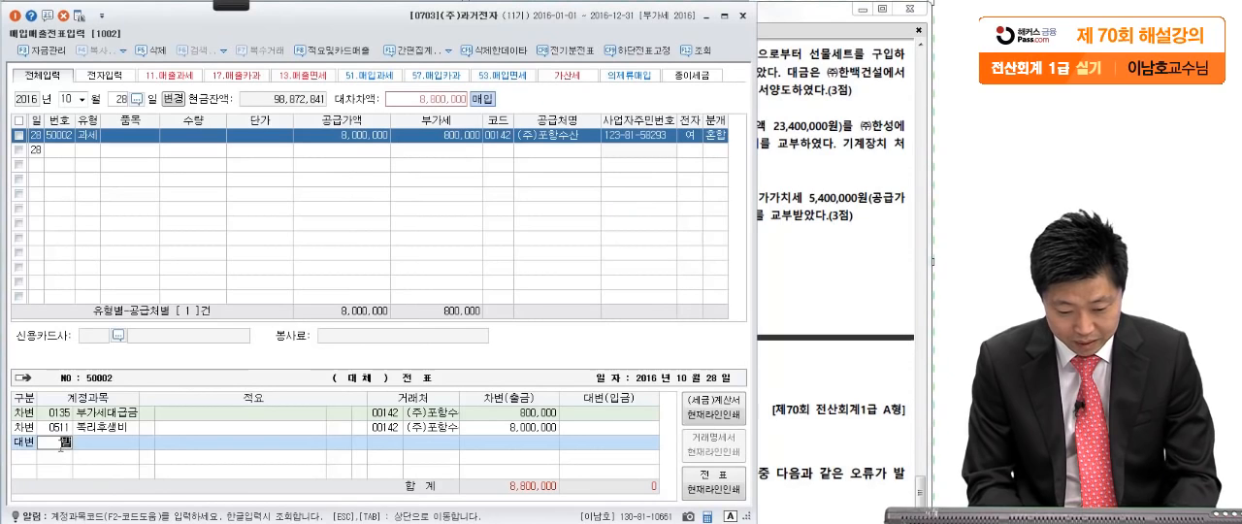
pyautogui.write('을이')
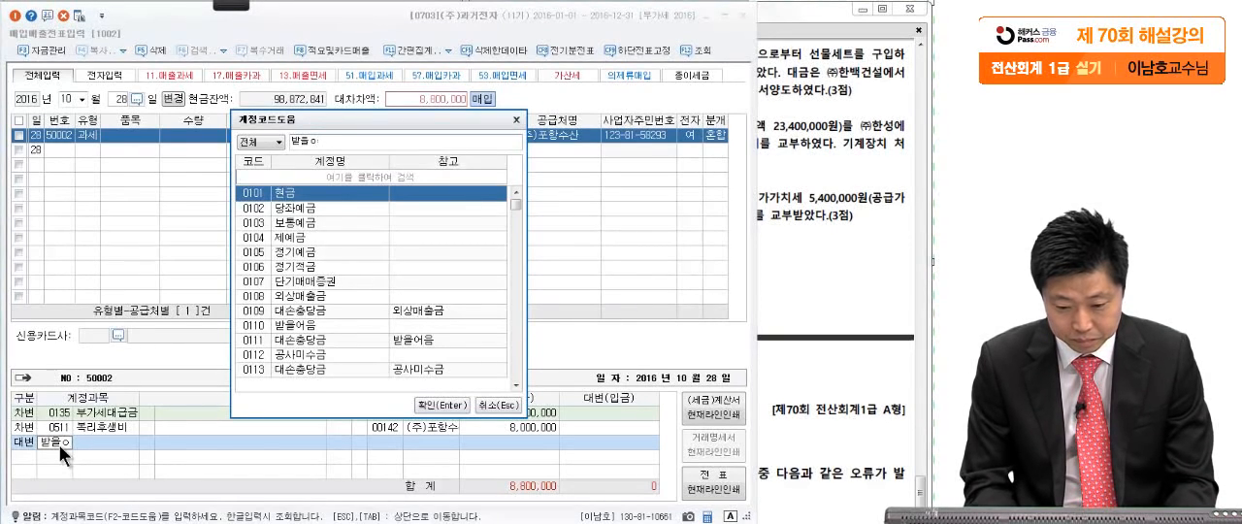
pyautogui.write('어')
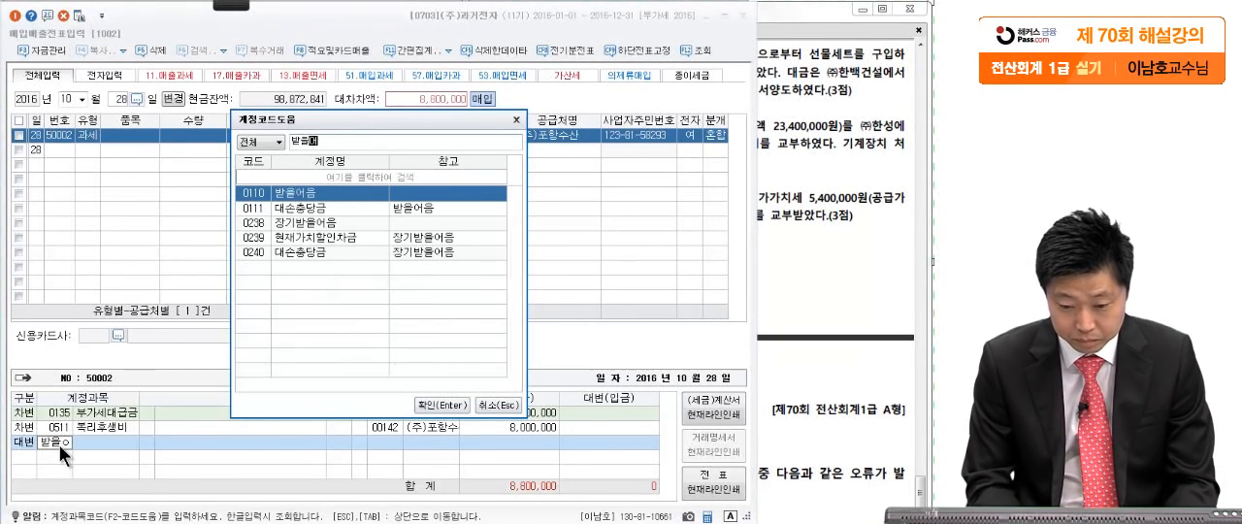
pyautogui.press('Return')
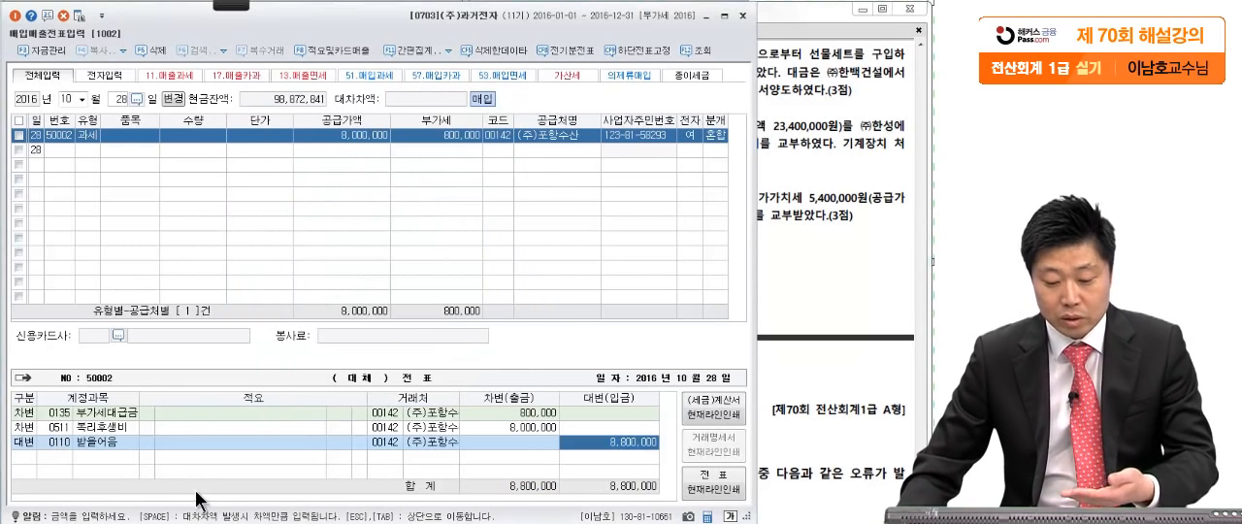
# - Look up 한백 and set the 받을어음 line's 거래처 to (주)한백건설, the issuer named in question [4]
pyautogui.click(43, 437)
pyautogui.click(383, 443)
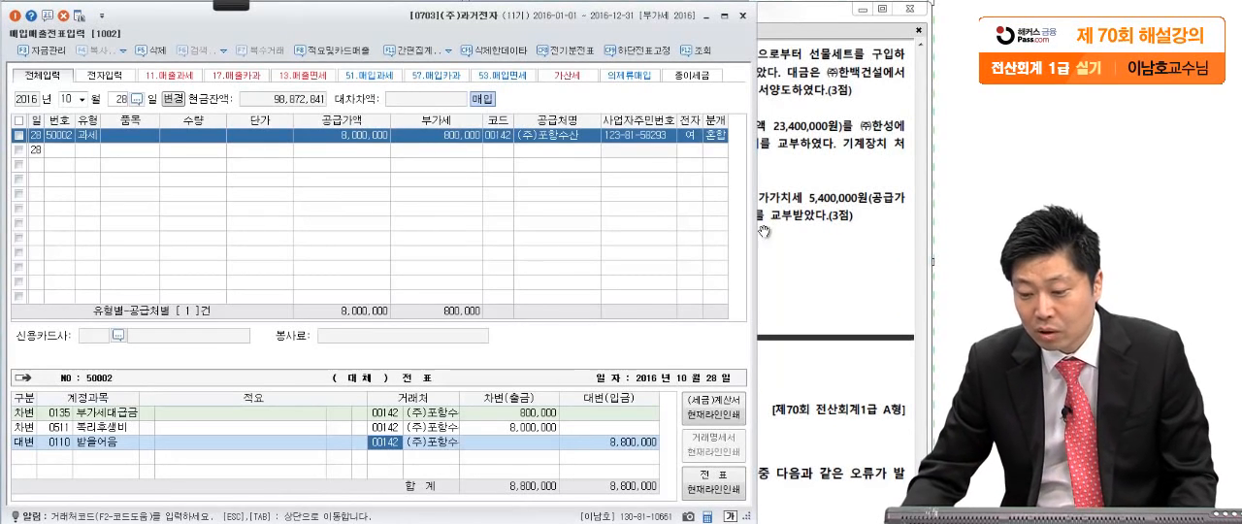
pyautogui.click(879, 77)
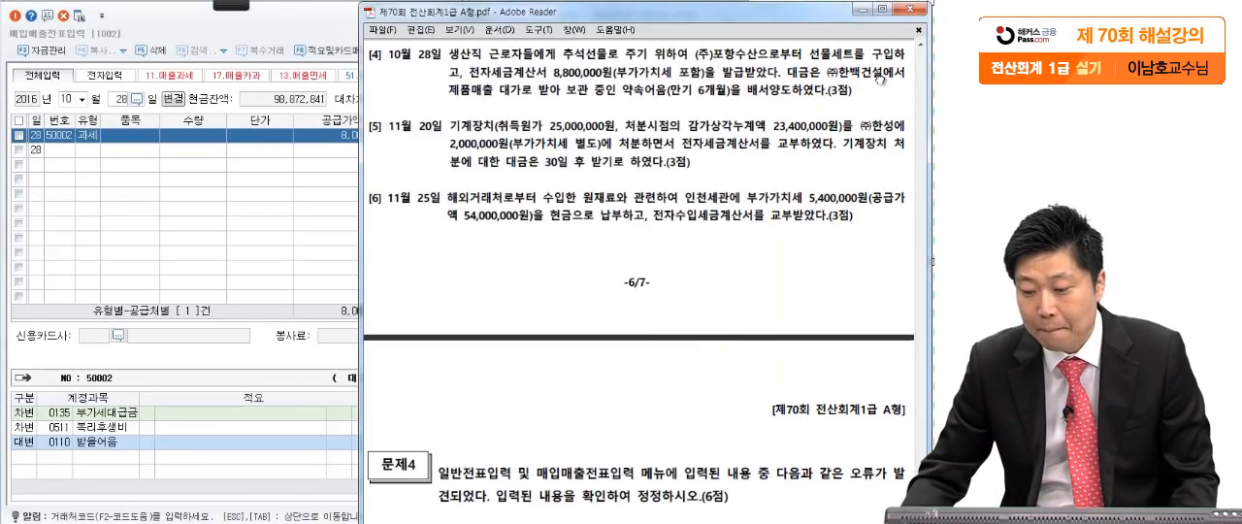
pyautogui.click(280, 445)
pyautogui.press('Return')
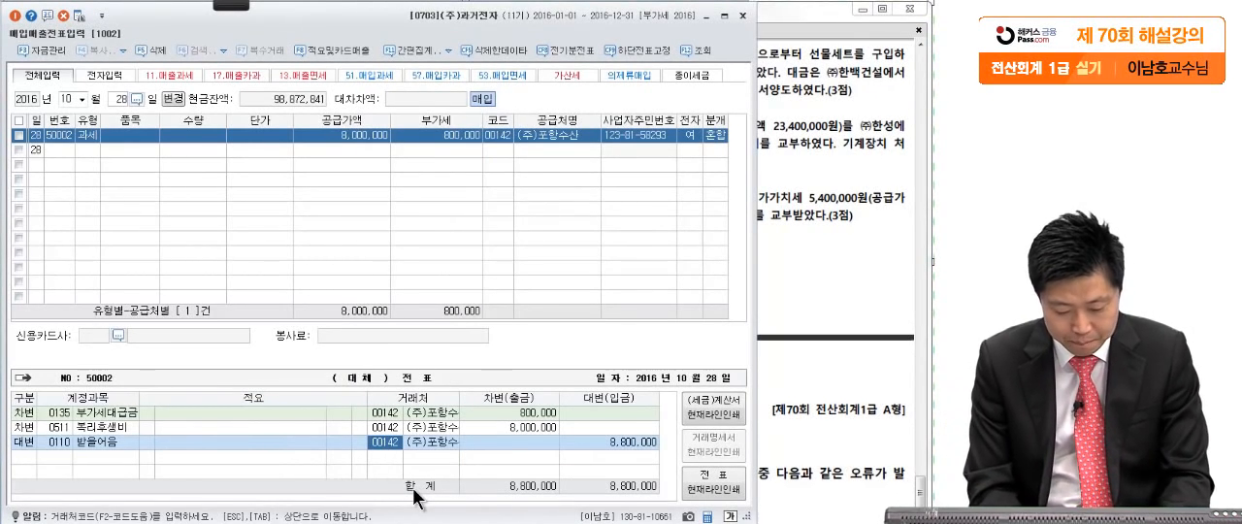
pyautogui.press('F2')
pyautogui.write('한')
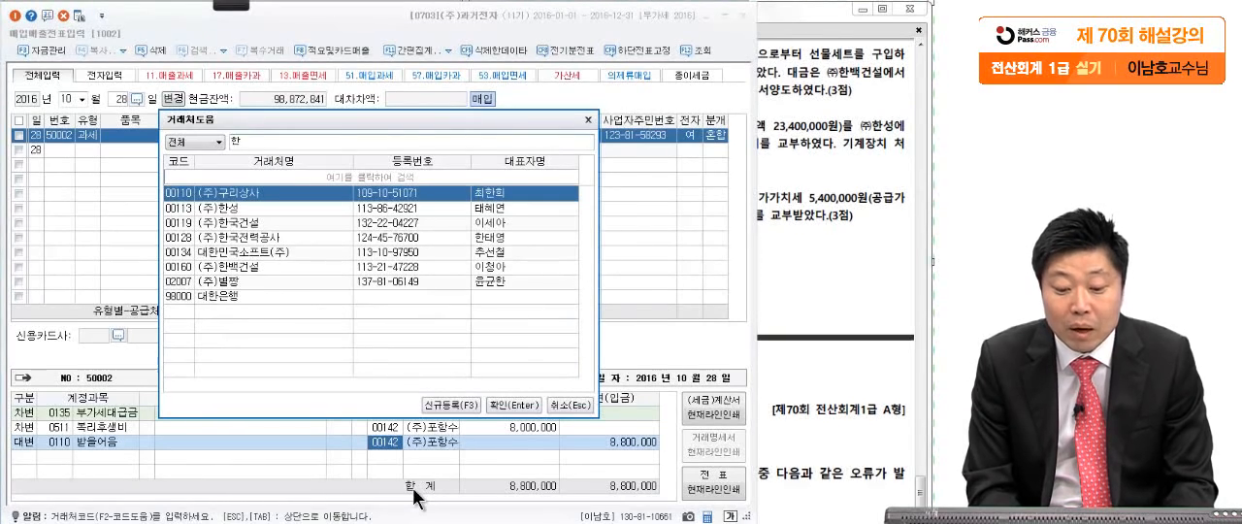
pyautogui.write('백')
pyautogui.press('Return')
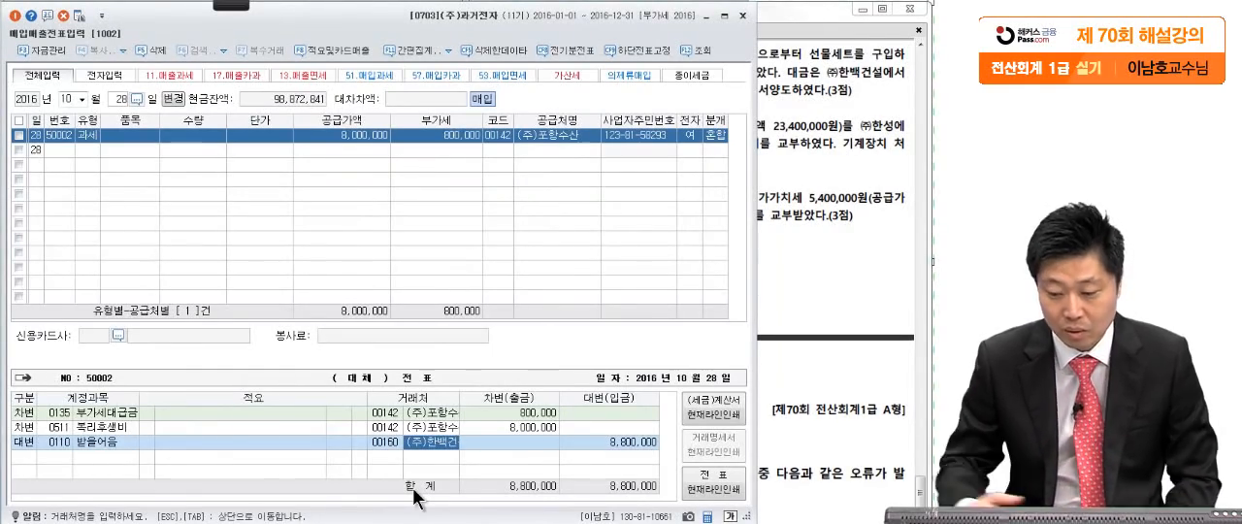
# - Mark up question [5] in the exam PDF, underlining 부가가치세 별도 and 전자세금계산서를 교부, and write a circled 11 beside it
pyautogui.click(841, 210)
pyautogui.scroll(-3, 758, 250)
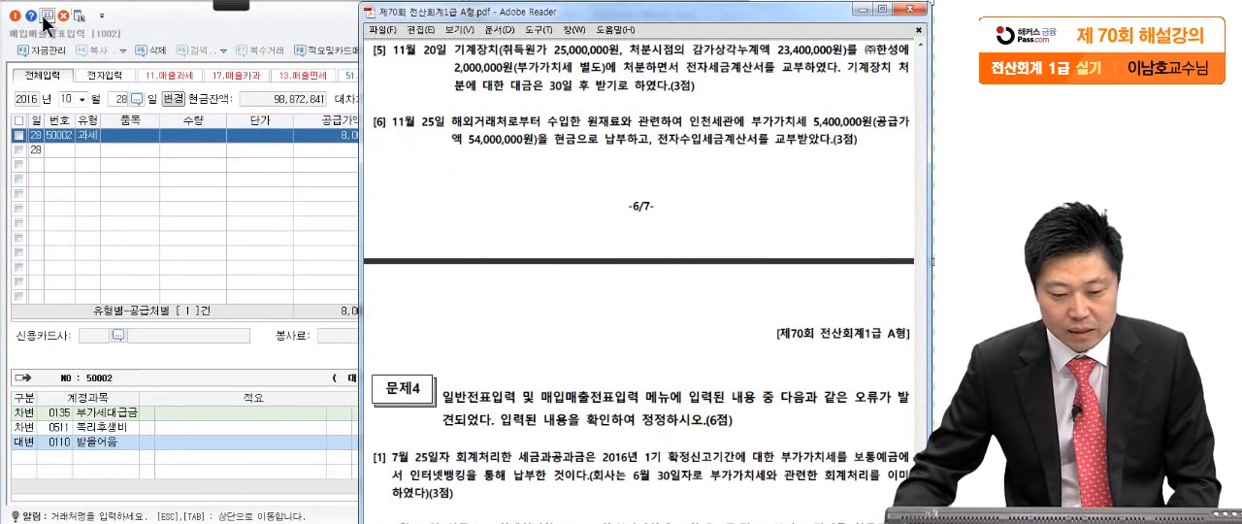
pyautogui.click(229, 9)
pyautogui.click(21, 19)
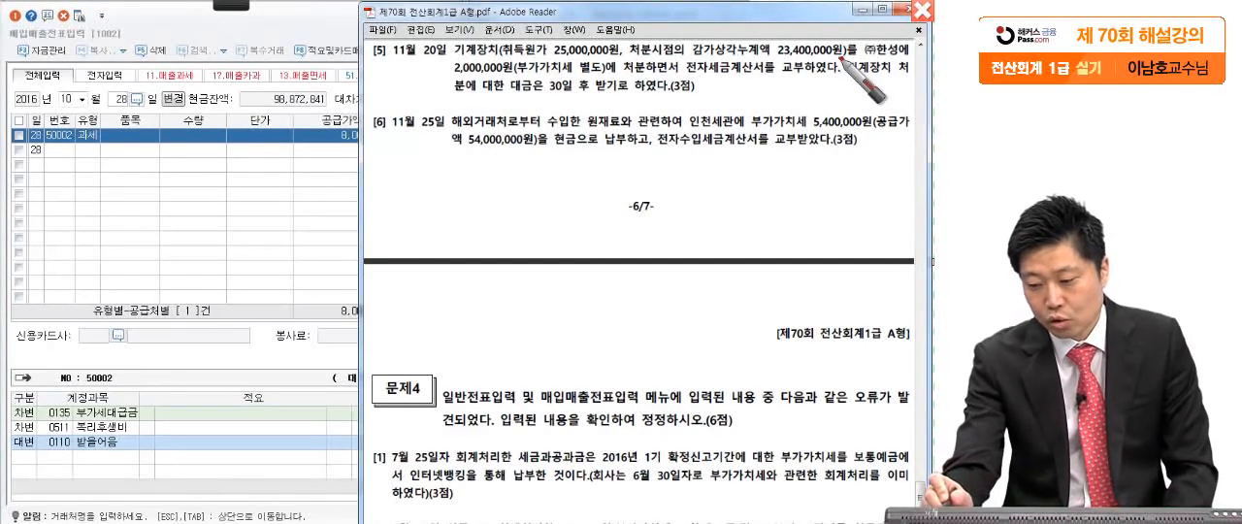
pyautogui.moveTo(841, 59); pyautogui.dragTo(845, 59)
pyautogui.moveTo(458, 78); pyautogui.dragTo(465, 79)
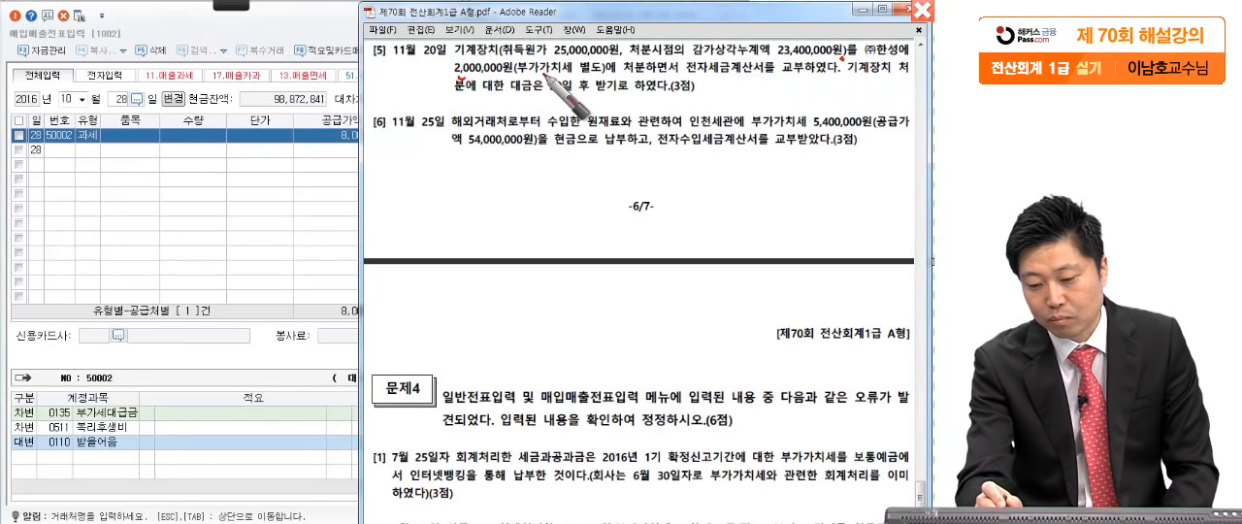
pyautogui.moveTo(641, 80); pyautogui.dragTo(694, 73)
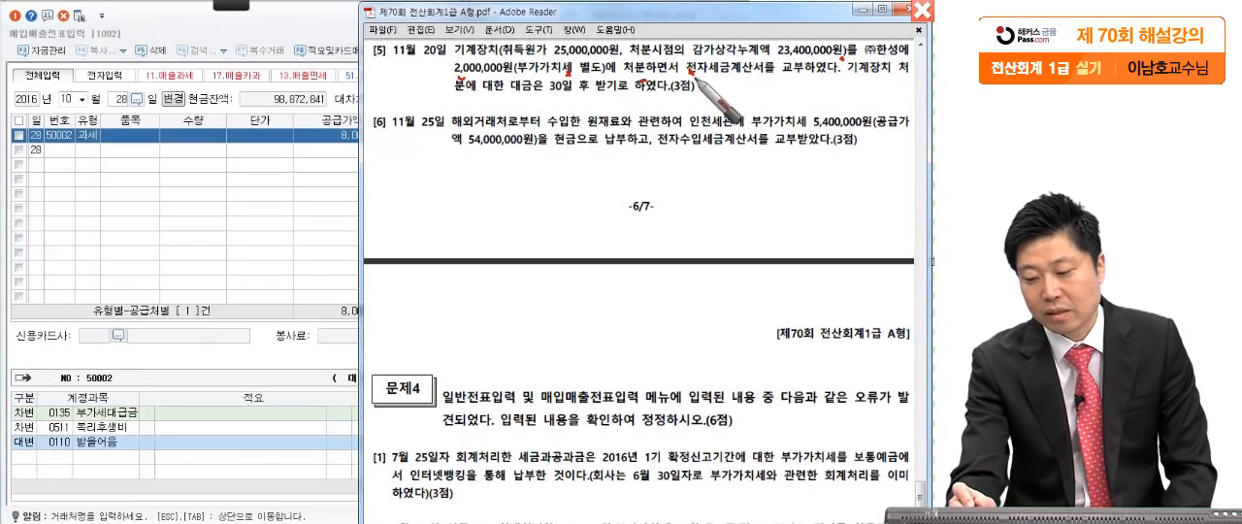
pyautogui.moveTo(850, 66); pyautogui.dragTo(848, 77)
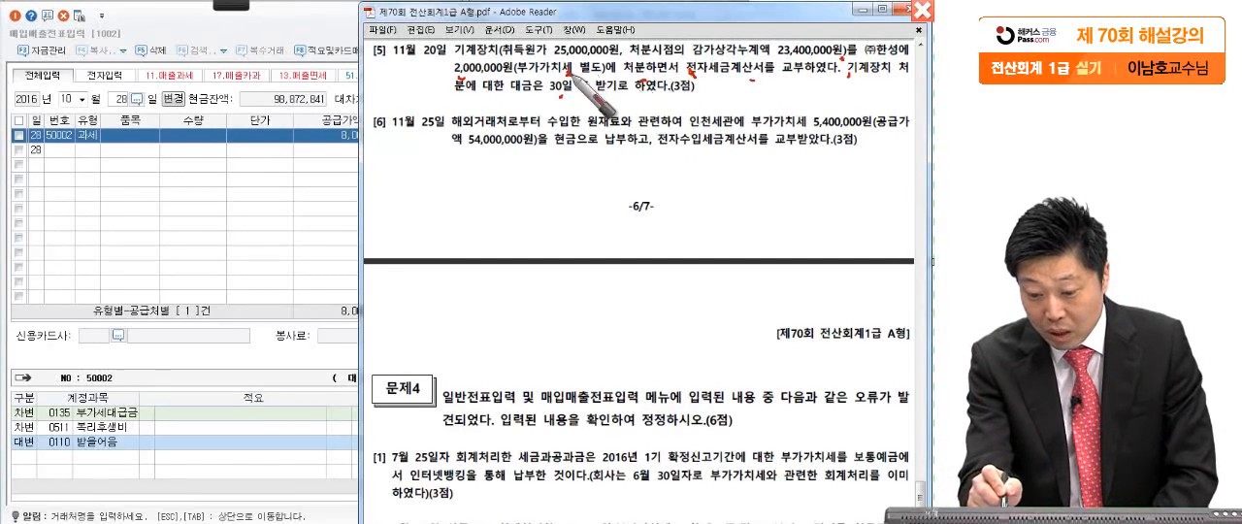
pyautogui.moveTo(554, 78); pyautogui.dragTo(766, 79)
pyautogui.moveTo(782, 79); pyautogui.dragTo(833, 76)
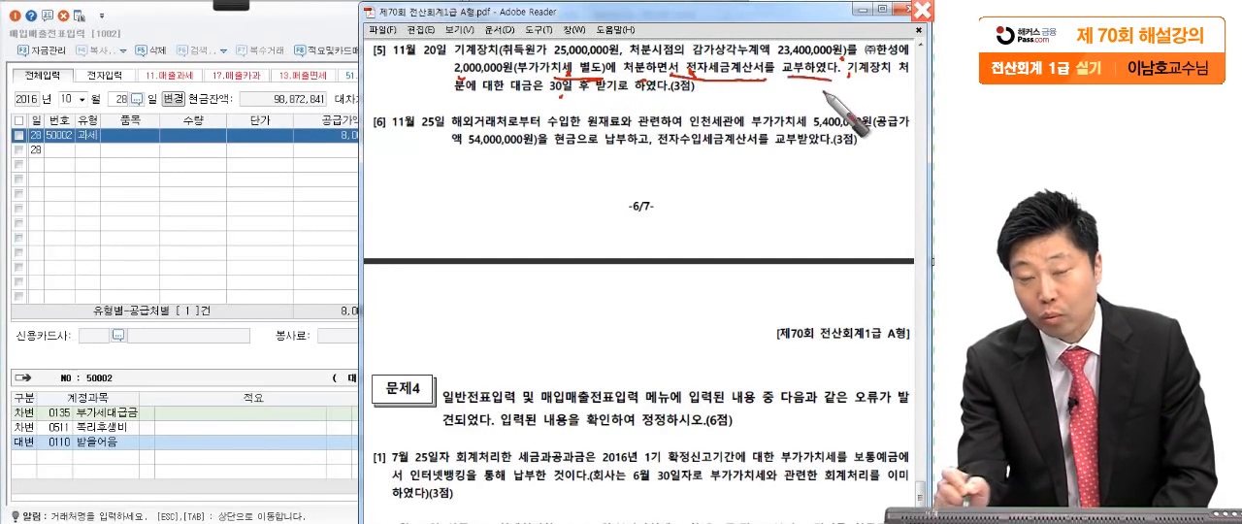
pyautogui.moveTo(199, 162); pyautogui.dragTo(192, 226)
pyautogui.moveTo(229, 173)
pyautogui.mouseDown()
pyautogui.moveTo(225, 223)
pyautogui.moveTo(293, 229)
pyautogui.moveTo(231, 307)
pyautogui.mouseUp()
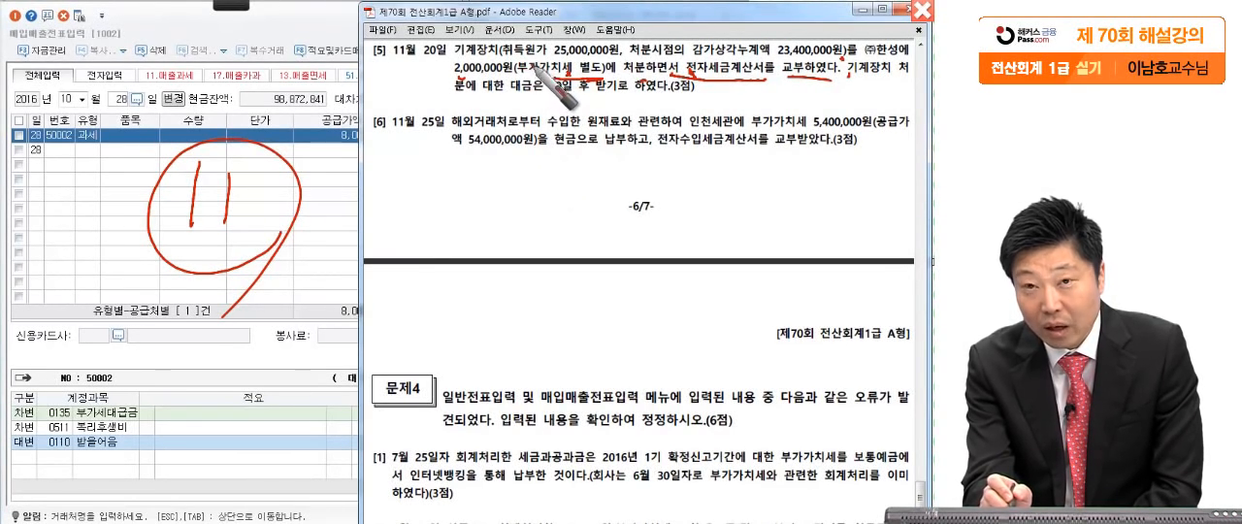
# - Underline 25,000,000원 and 23,400,000원 in question [5] and write the machine's circled book value, 1,600,000, below the text
pyautogui.moveTo(550, 45)
pyautogui.mouseDown()
pyautogui.moveTo(573, 60)
pyautogui.moveTo(618, 55)
pyautogui.mouseUp()
pyautogui.moveTo(768, 58); pyautogui.dragTo(852, 60)
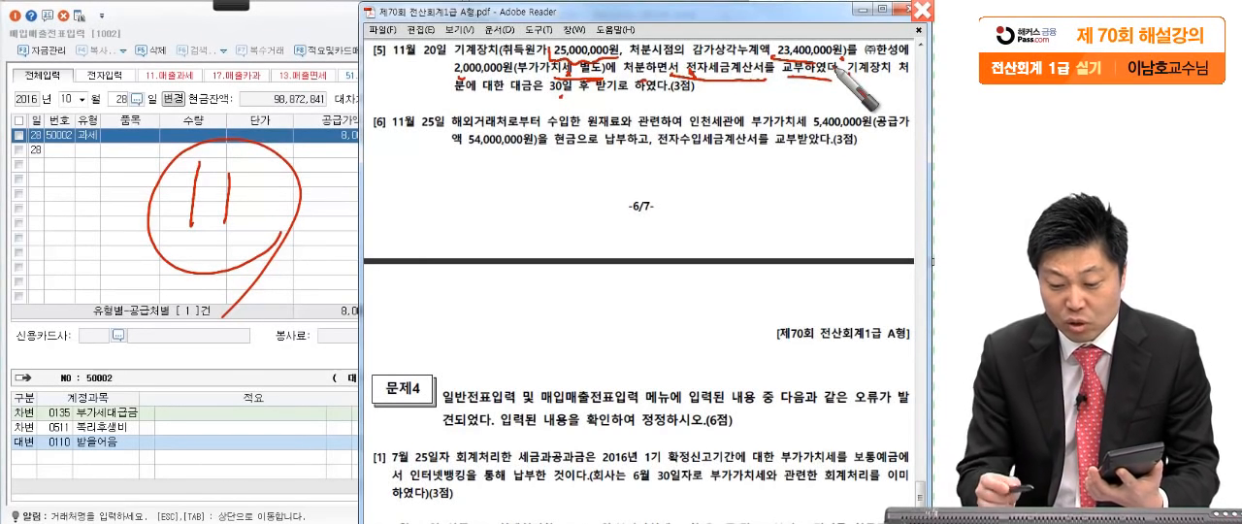
pyautogui.moveTo(443, 168)
pyautogui.mouseDown()
pyautogui.moveTo(425, 208)
pyautogui.moveTo(443, 214)
pyautogui.mouseUp()
pyautogui.moveTo(488, 161); pyautogui.dragTo(463, 206)
pyautogui.moveTo(493, 185)
pyautogui.mouseDown()
pyautogui.moveTo(609, 200)
pyautogui.moveTo(592, 242)
pyautogui.moveTo(652, 258)
pyautogui.mouseUp()
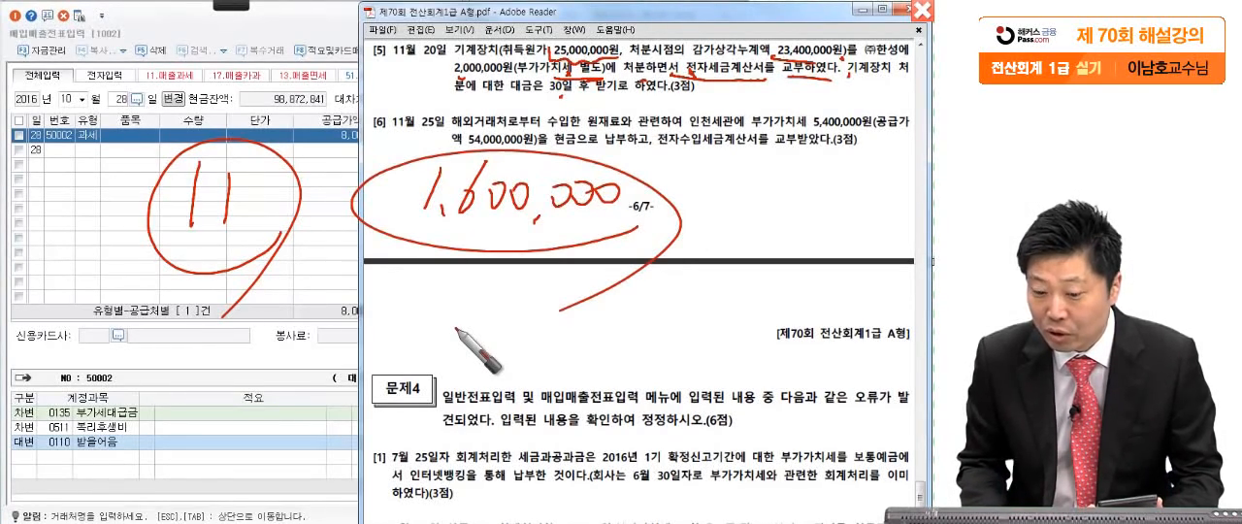
# - Write the 2,000,000 sale price and the boxed 400,000 difference on question [5], and clear the pen annotations
pyautogui.moveTo(454, 80)
pyautogui.mouseDown()
pyautogui.moveTo(522, 78)
pyautogui.moveTo(448, 90)
pyautogui.moveTo(452, 118)
pyautogui.moveTo(474, 109)
pyautogui.mouseUp()
pyautogui.moveTo(498, 105); pyautogui.dragTo(499, 105)
pyautogui.moveTo(522, 101); pyautogui.dragTo(636, 107)
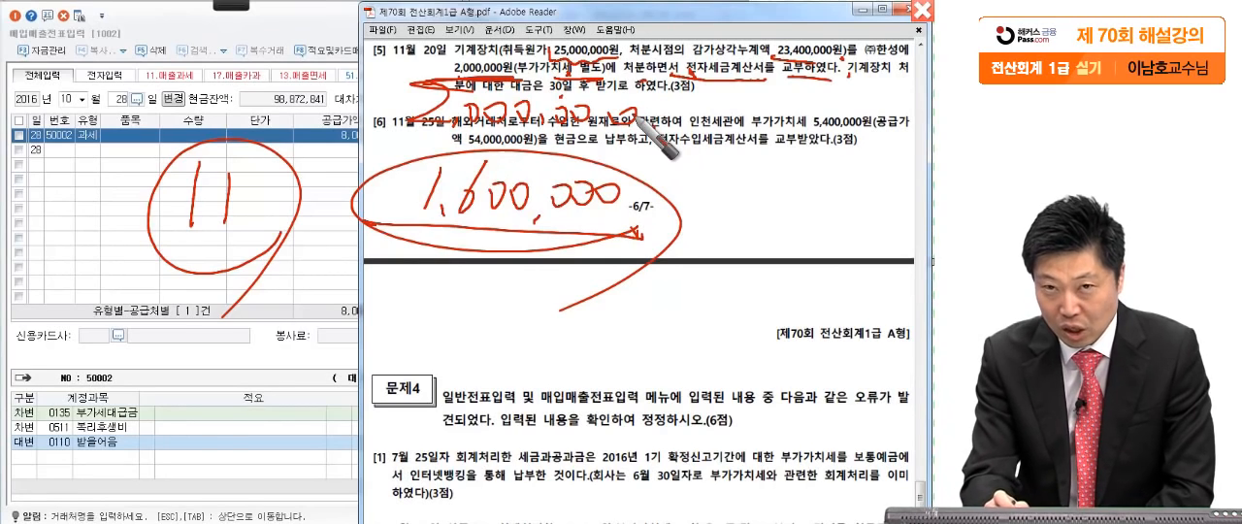
pyautogui.moveTo(466, 281); pyautogui.dragTo(504, 331)
pyautogui.moveTo(490, 274); pyautogui.dragTo(447, 344)
pyautogui.moveTo(490, 291); pyautogui.dragTo(493, 291)
pyautogui.moveTo(521, 323)
pyautogui.mouseDown()
pyautogui.moveTo(582, 335)
pyautogui.moveTo(669, 320)
pyautogui.mouseUp()
pyautogui.moveTo(400, 347)
pyautogui.mouseDown()
pyautogui.moveTo(539, 351)
pyautogui.moveTo(728, 386)
pyautogui.mouseUp()
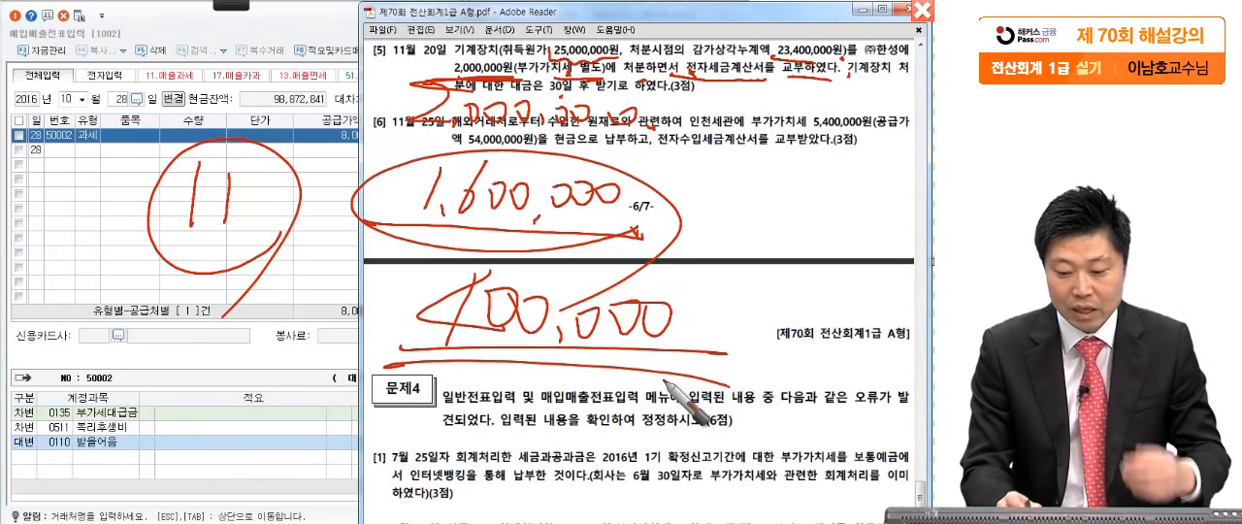
pyautogui.moveTo(406, 264)
pyautogui.mouseDown()
pyautogui.moveTo(408, 350)
pyautogui.moveTo(505, 268)
pyautogui.moveTo(710, 348)
pyautogui.mouseUp()
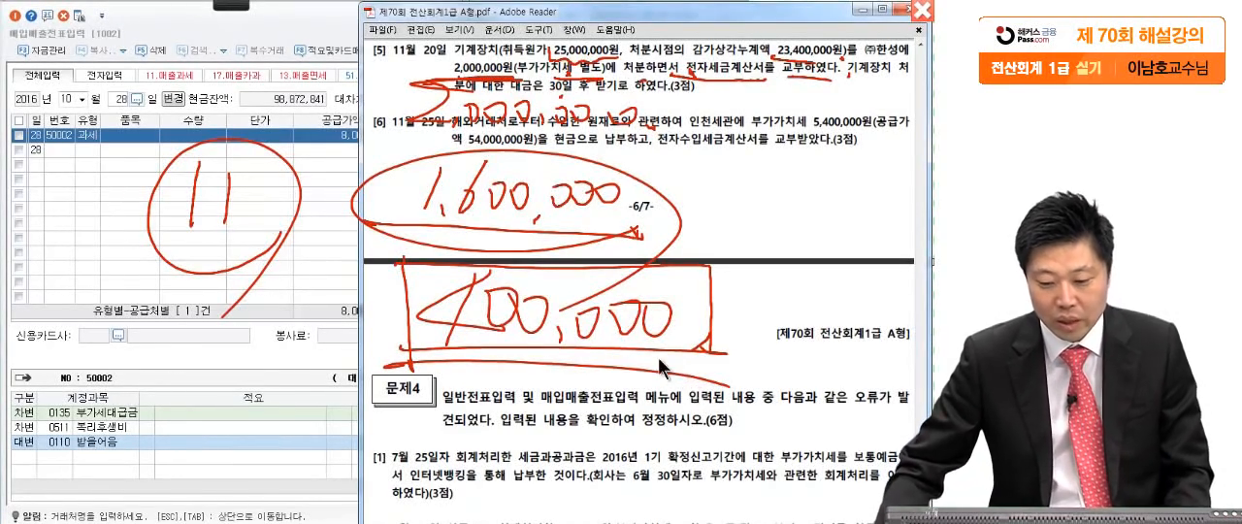
pyautogui.press('Escape')
# - Start a November 20 entry in 매입매출전표입력 with the sales type 11.과세
pyautogui.click(53, 147)
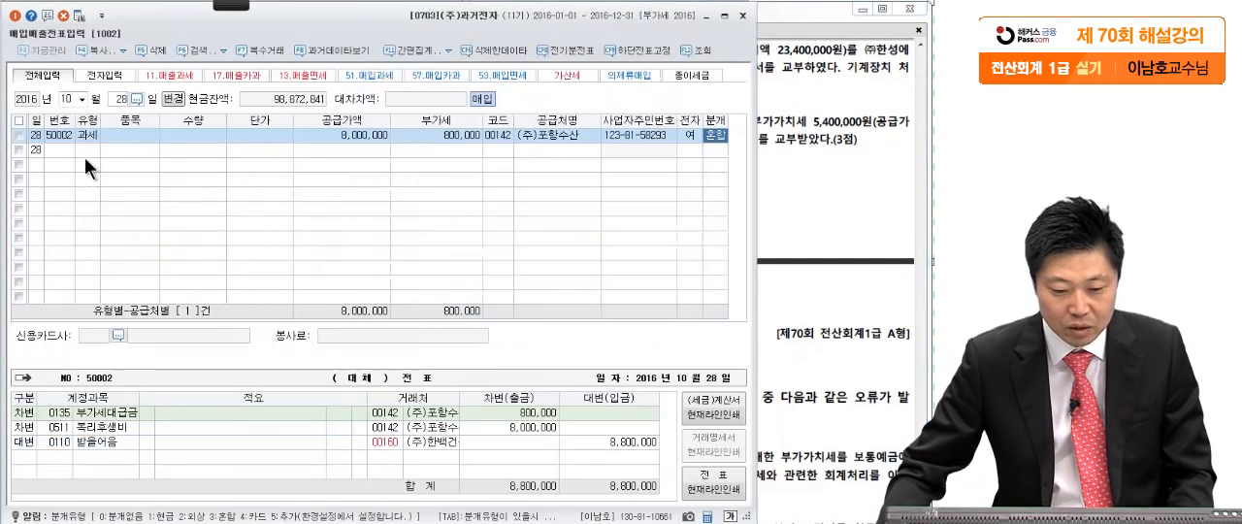
pyautogui.click(71, 102)
pyautogui.write('11')
pyautogui.press('Return')
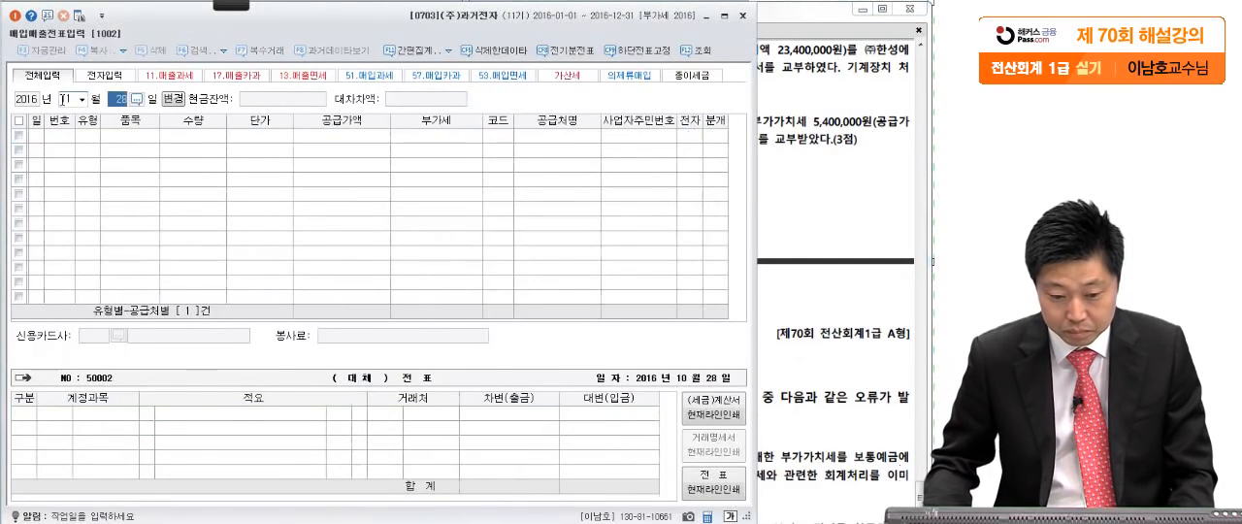
pyautogui.write('23')
pyautogui.press('Return')
pyautogui.click(118, 97)
pyautogui.write('20')
pyautogui.press('Return')
pyautogui.write('11')
pyautogui.press('Return')
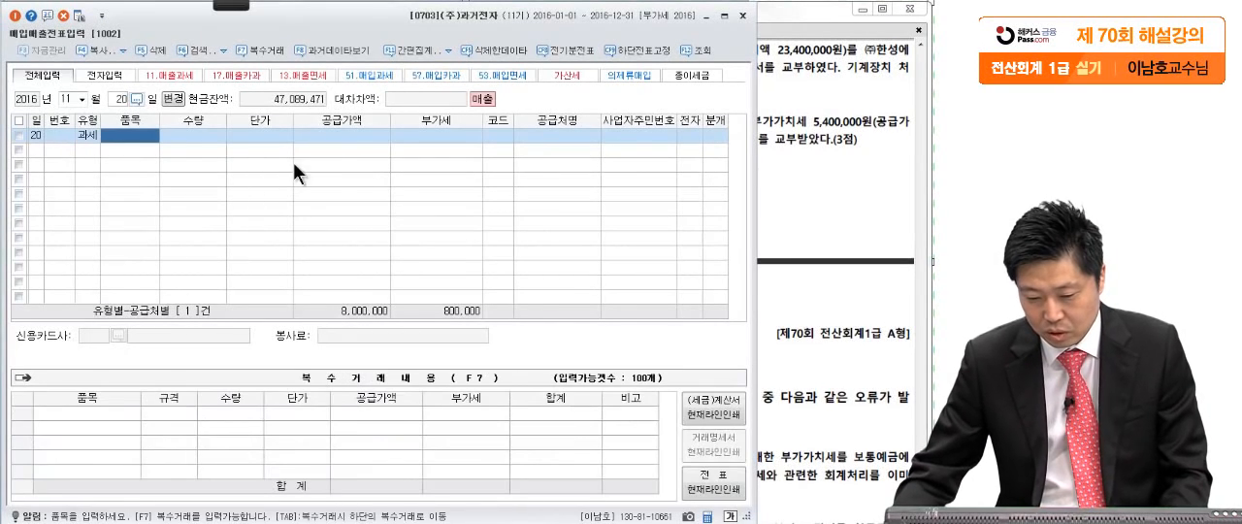
# - Enter 공급가액 2,000,000 with 부가세 200,000 for the November 20 machine sale
pyautogui.click(322, 138)
pyautogui.click(810, 118)
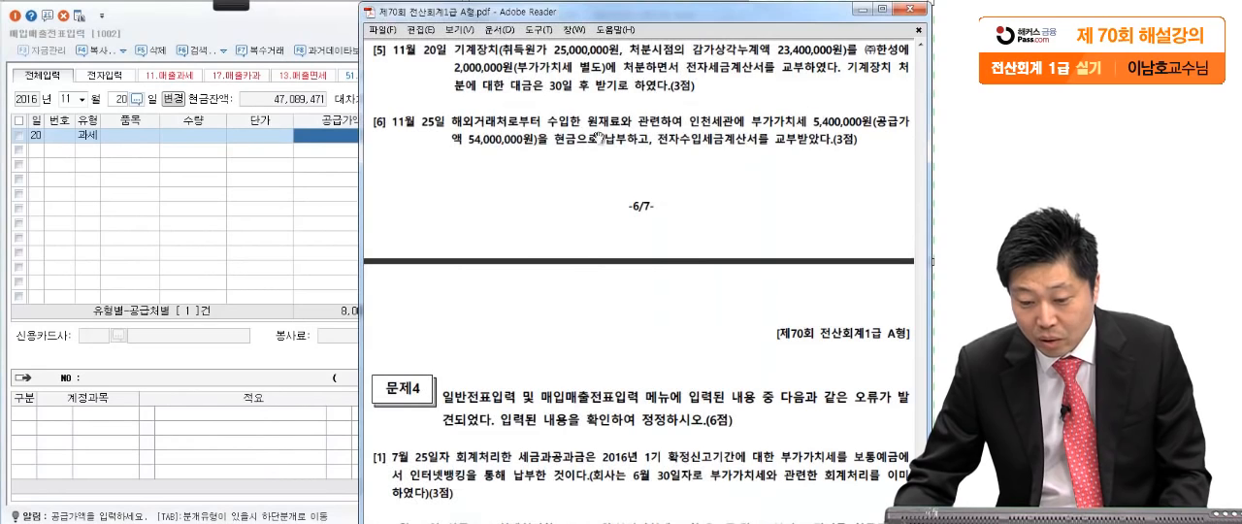
pyautogui.click(234, 214)
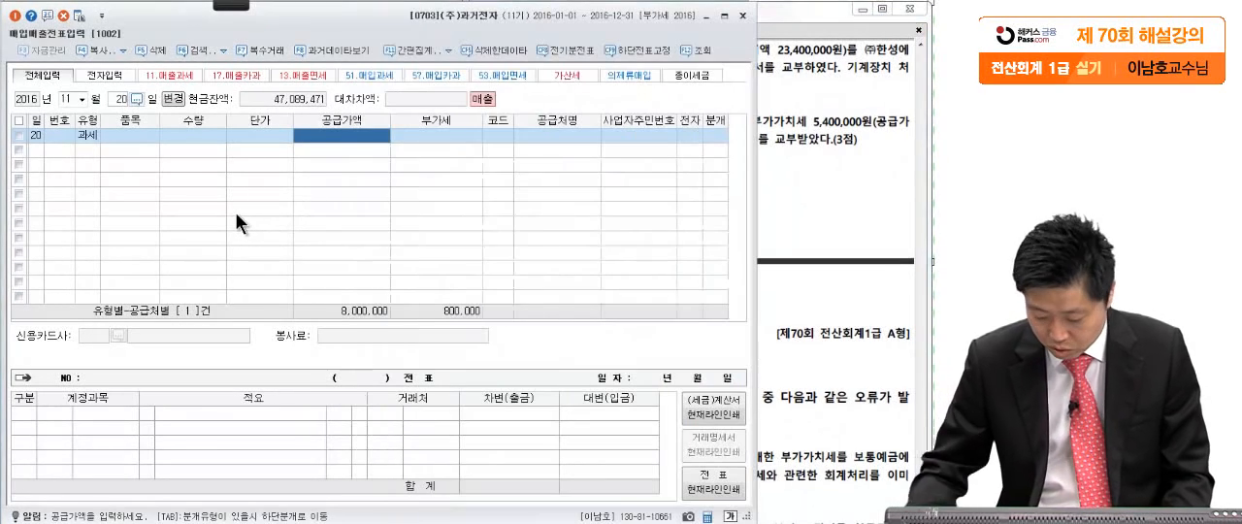
pyautogui.write('2000000')
pyautogui.press('Return')
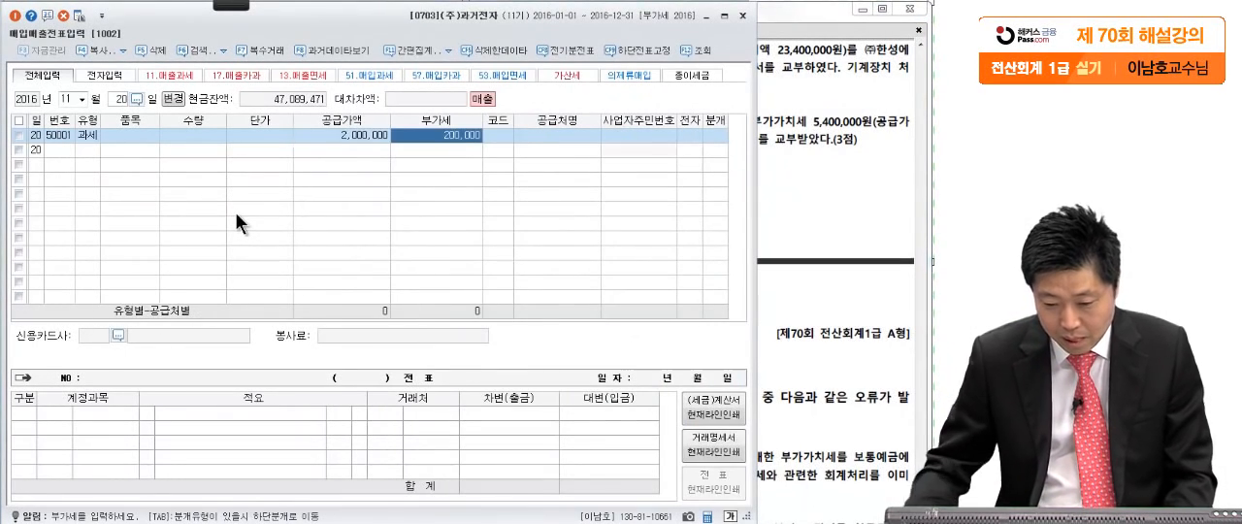
# - Set the customer of the November 20 machine sale to (주)한성, as named in question [5]
pyautogui.click(499, 133)
pyautogui.click(784, 114)
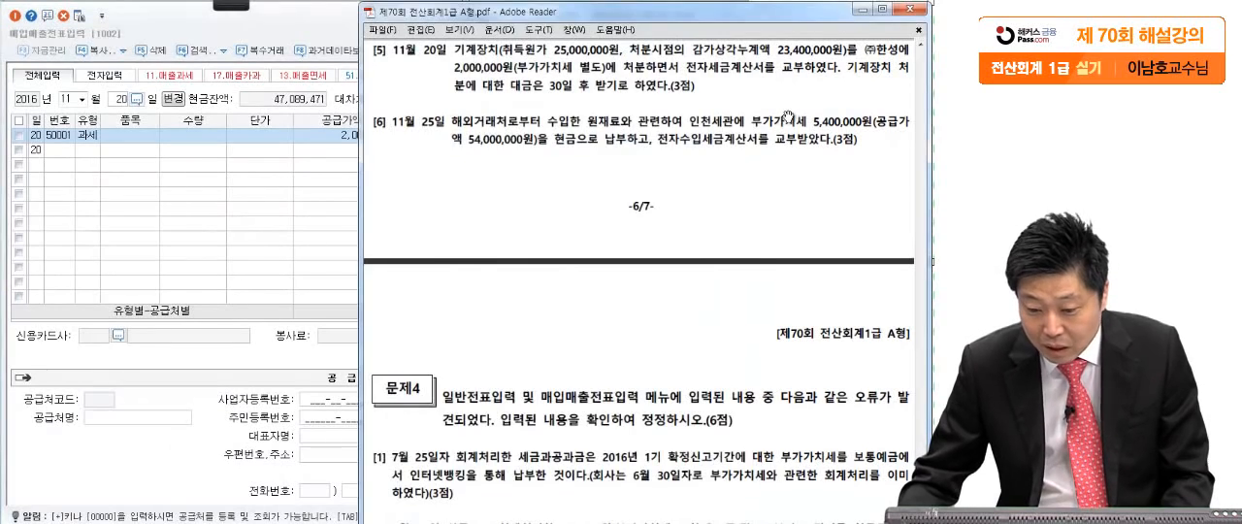
pyautogui.click(279, 206)
pyautogui.write('한성')
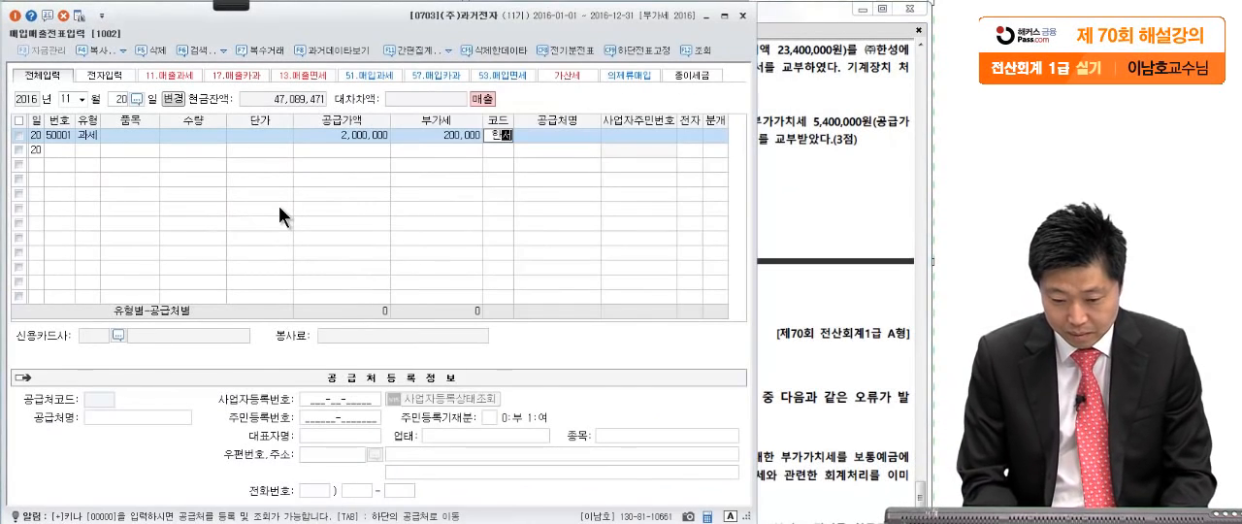
pyautogui.press('Return')
# - Mark the November 20 sale as electronically invoiced (여) and set its journal type to 혼합
pyautogui.press('Return')
pyautogui.press('Return')
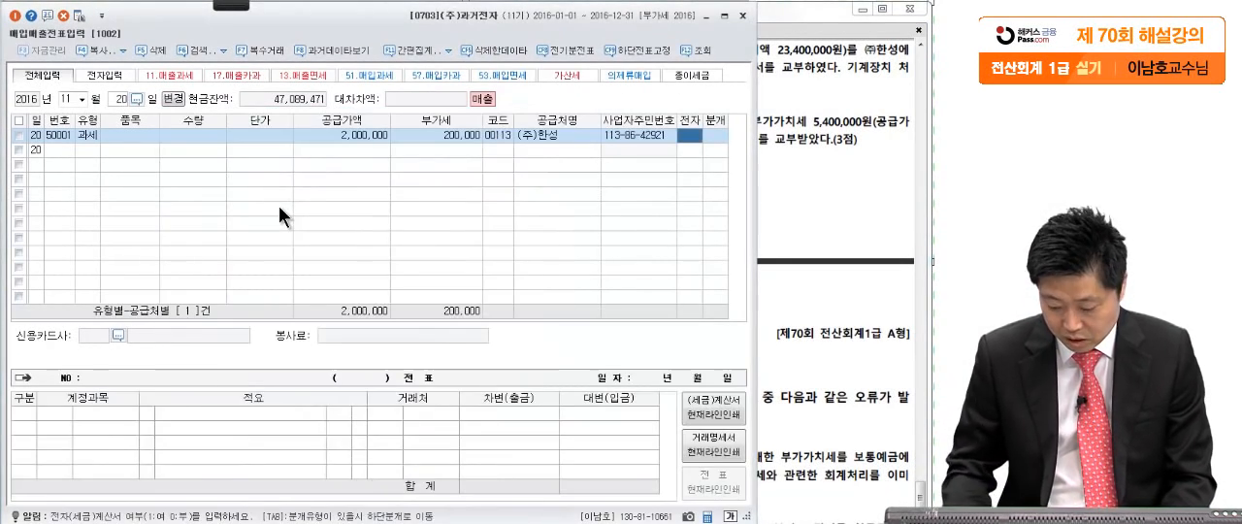
pyautogui.write('13')
# - Change the 제품매출 credit line to account 기계장치 (0206) with an amount of 25,000,000
pyautogui.press('Return')
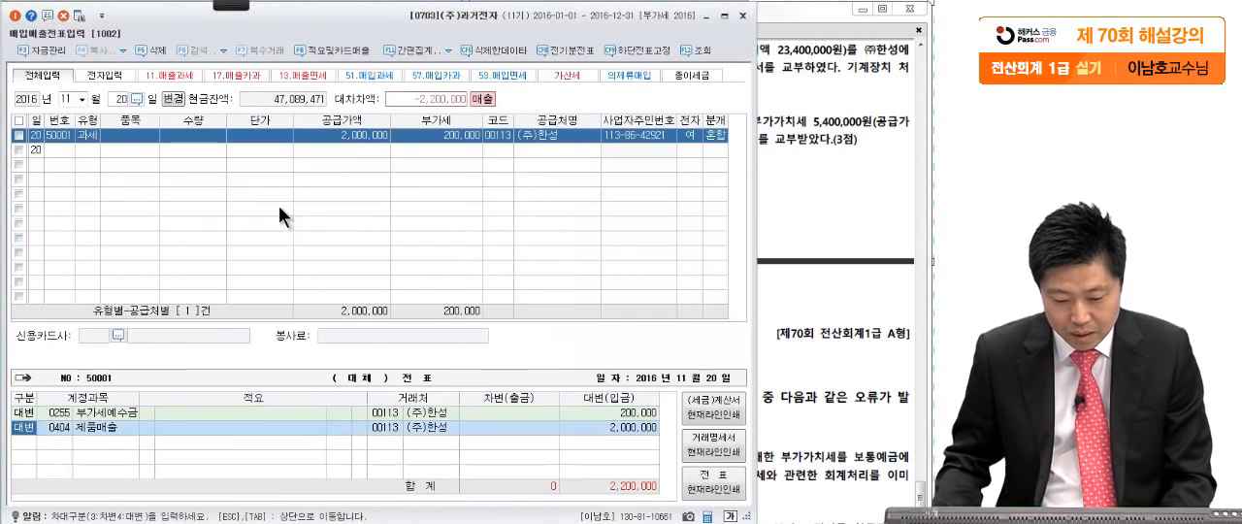
pyautogui.press('Return')
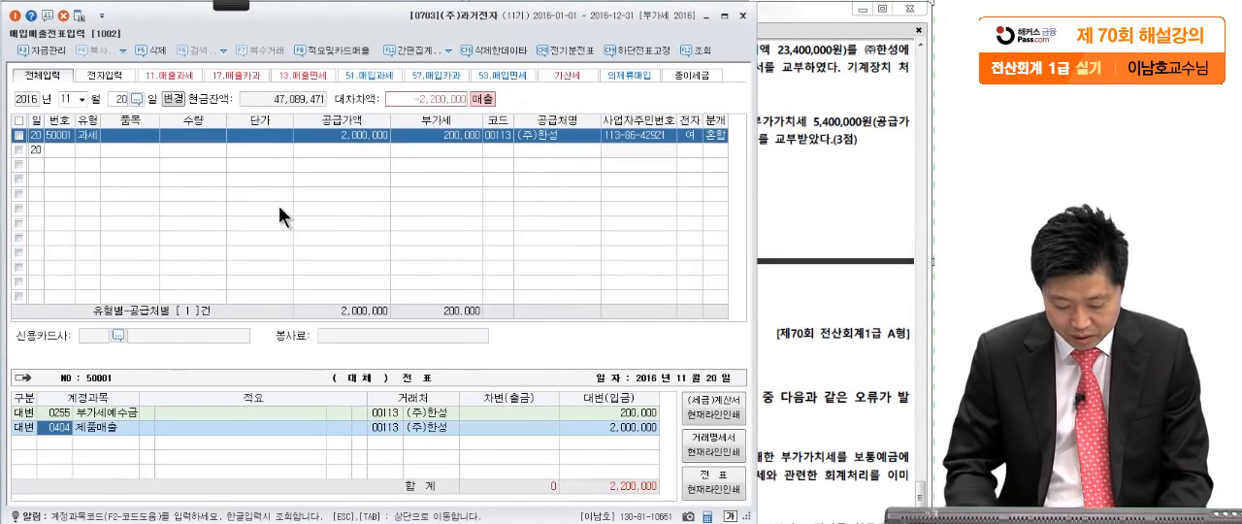
pyautogui.write('기계')
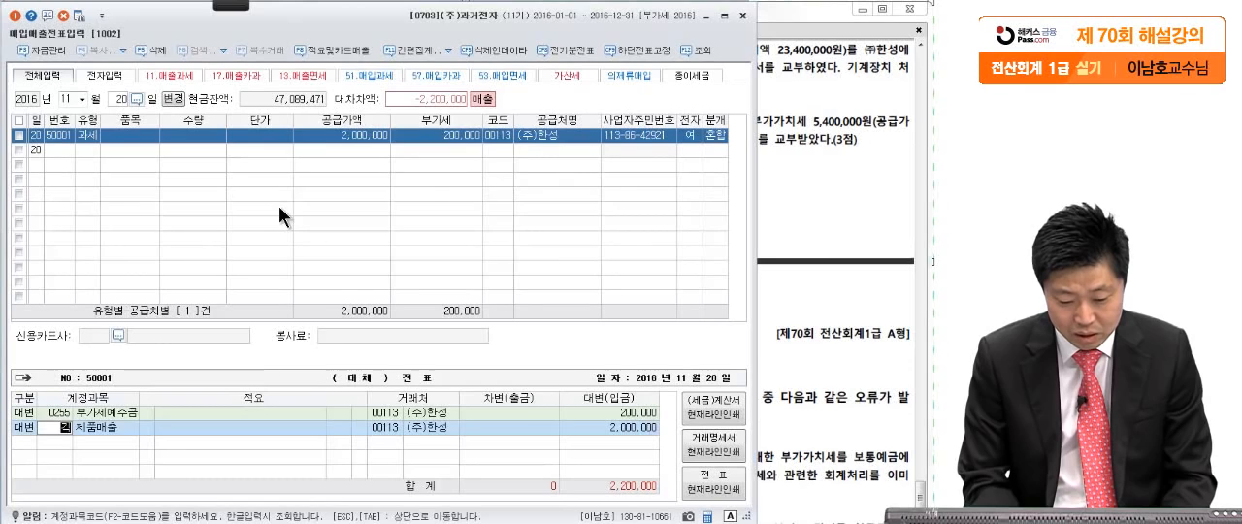
pyautogui.press('Return')
pyautogui.press('Return')
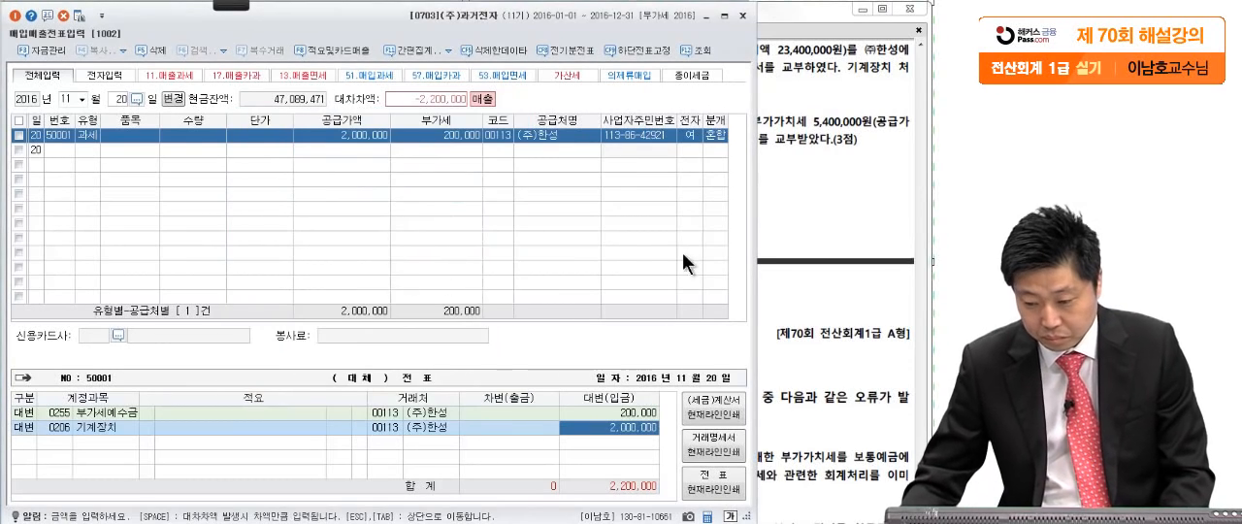
pyautogui.click(823, 212)
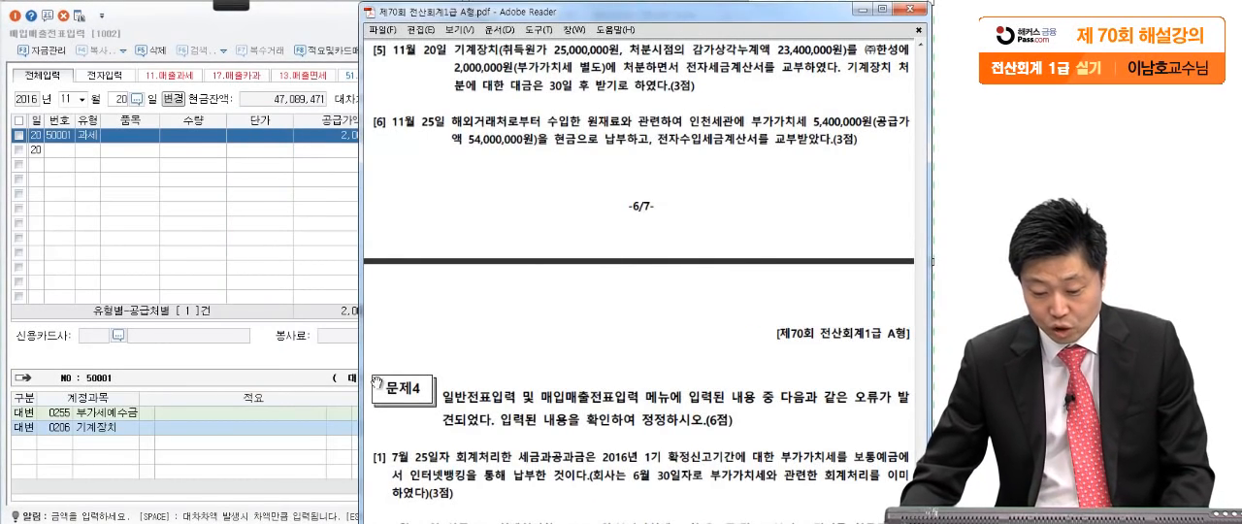
pyautogui.click(291, 428)
pyautogui.click(615, 433)
pyautogui.write('25,00')
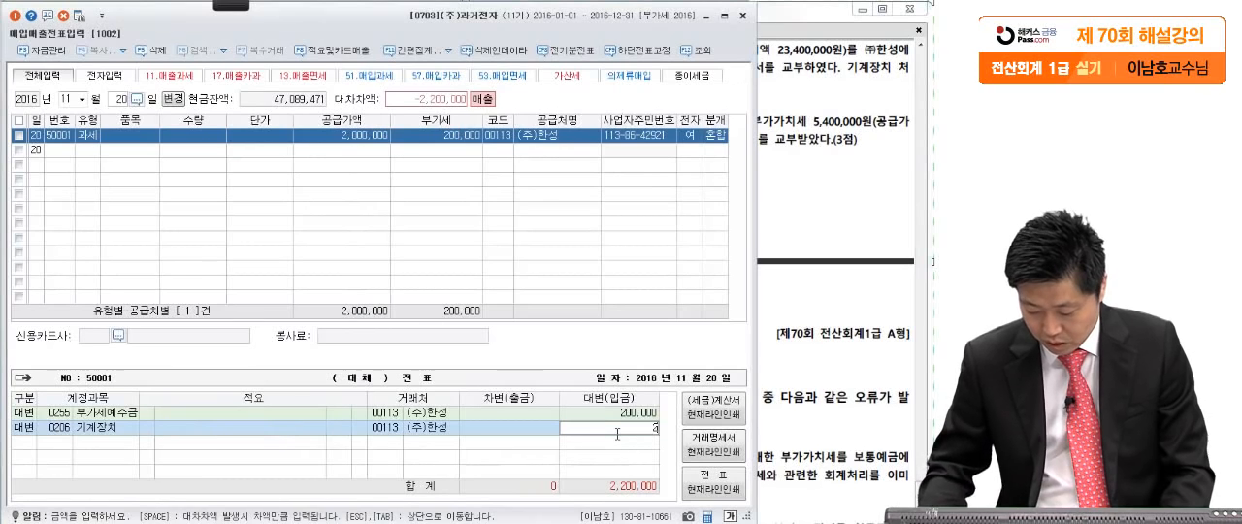
pyautogui.write('0,000')
pyautogui.press('Return')
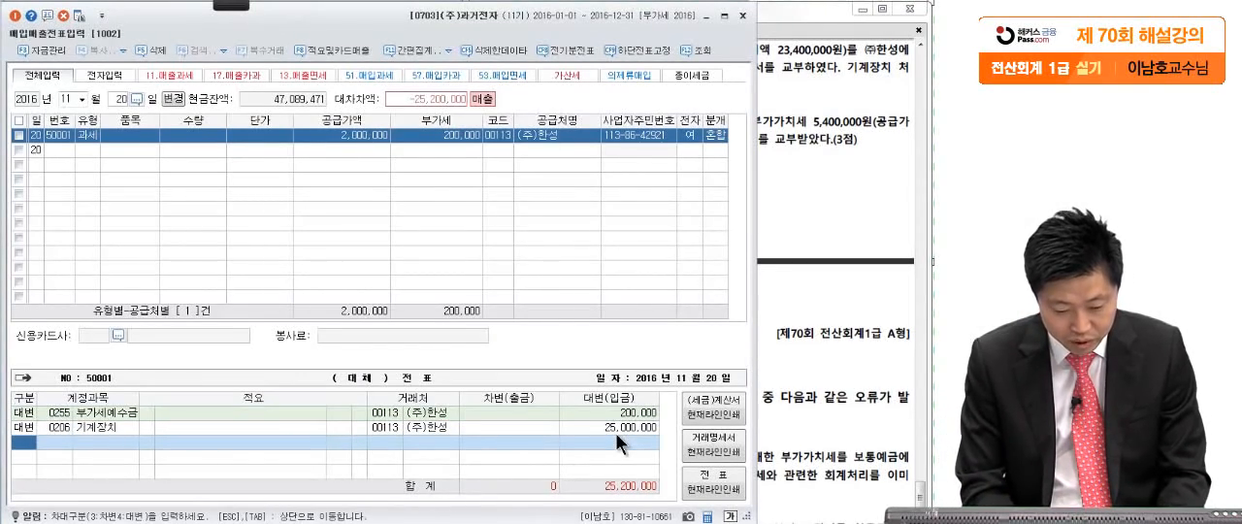
# - Add a debit line for 감가상각누계액 of 기계장치 (0207) with an amount of 23,400,000
pyautogui.write('3감가상')
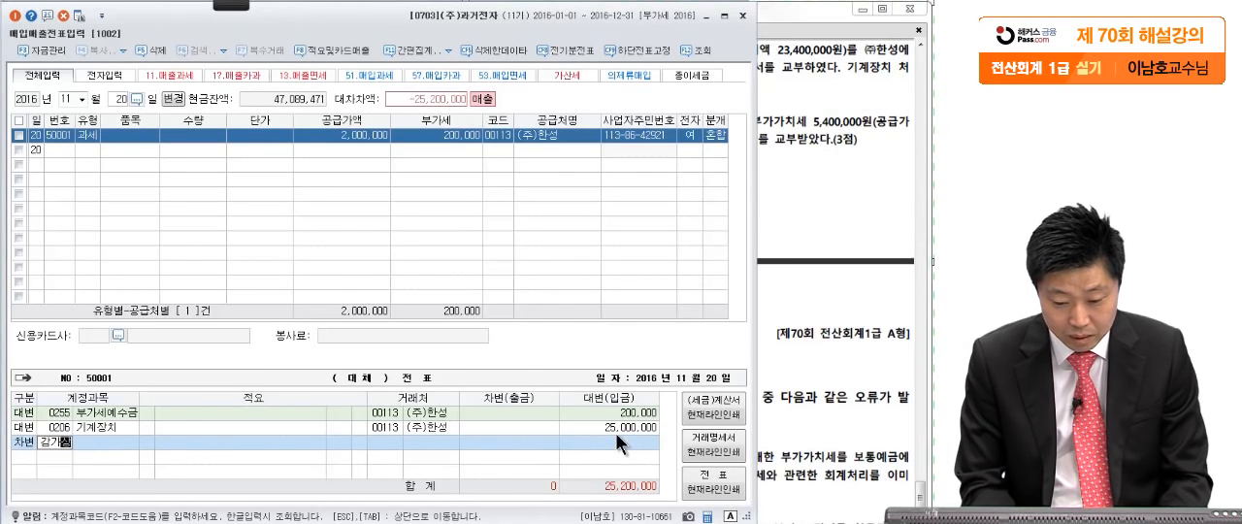
pyautogui.press('Return')
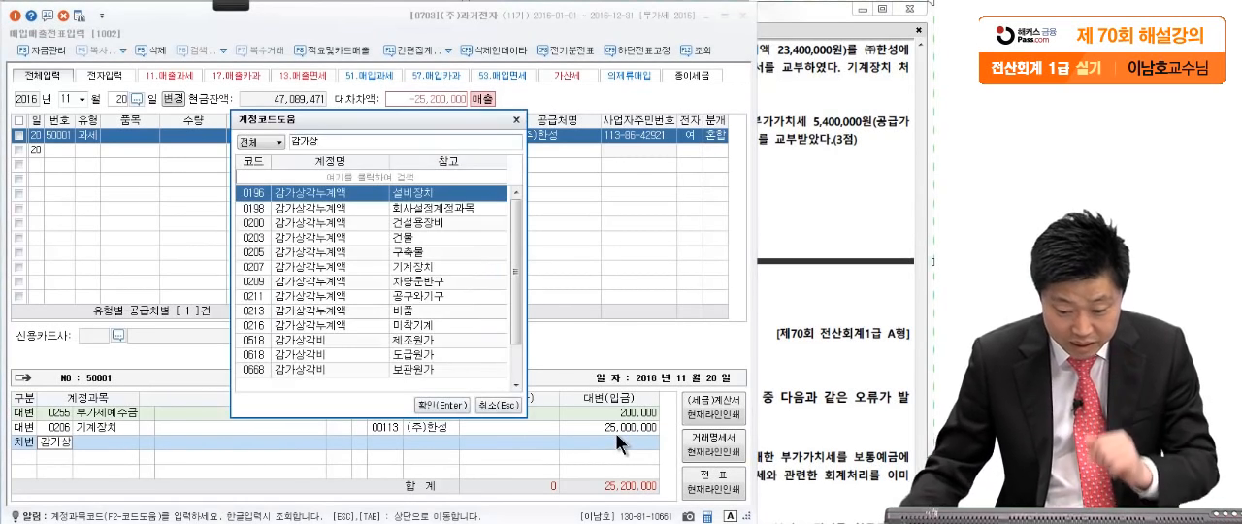
pyautogui.click(468, 267)
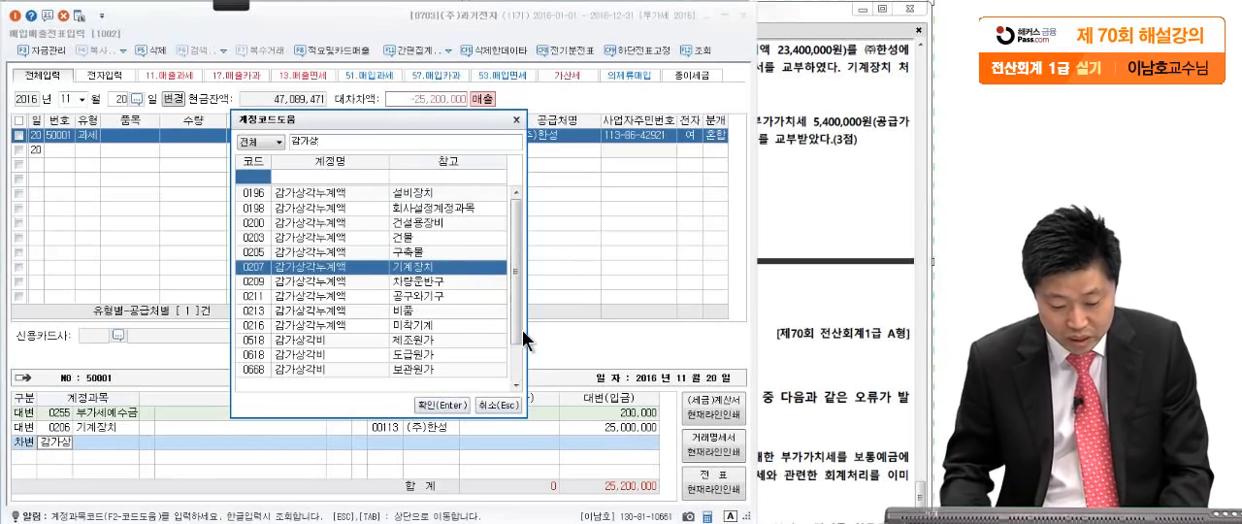
pyautogui.press('Return')
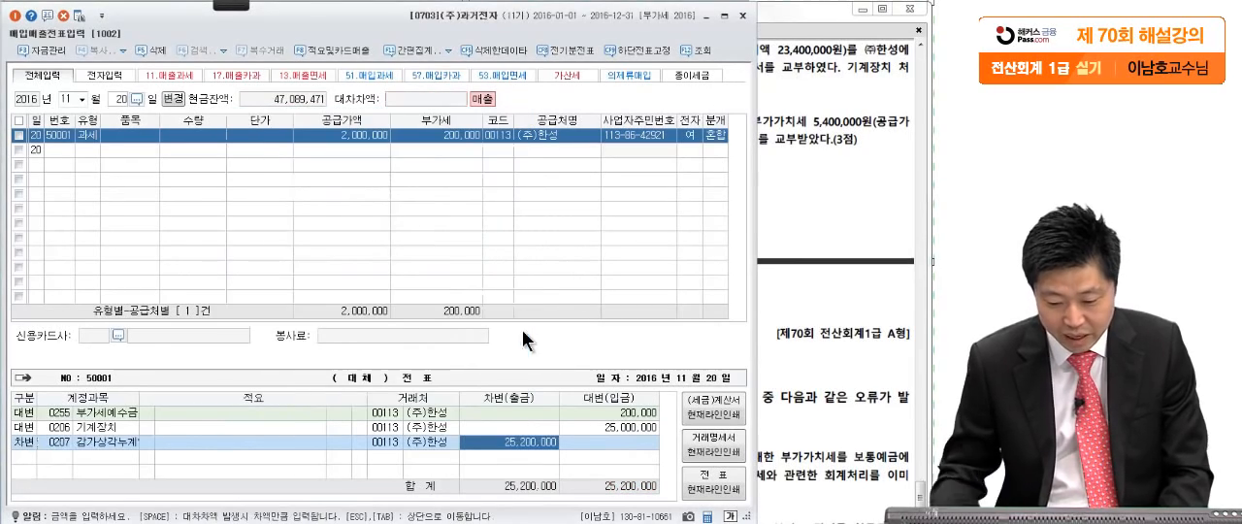
pyautogui.click(836, 388)
pyautogui.click(334, 447)
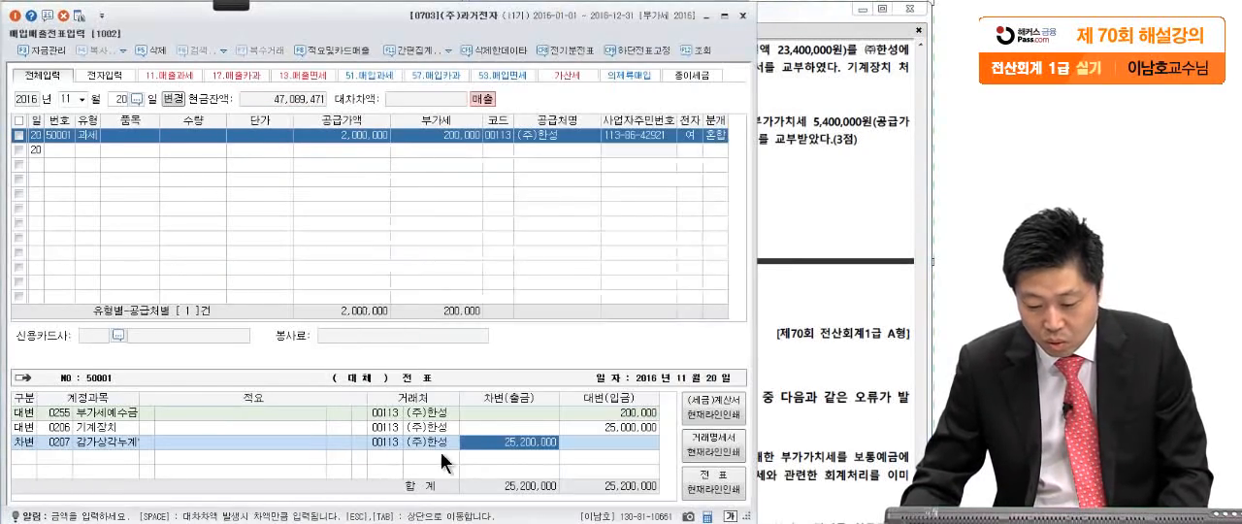
pyautogui.write('23,400,')
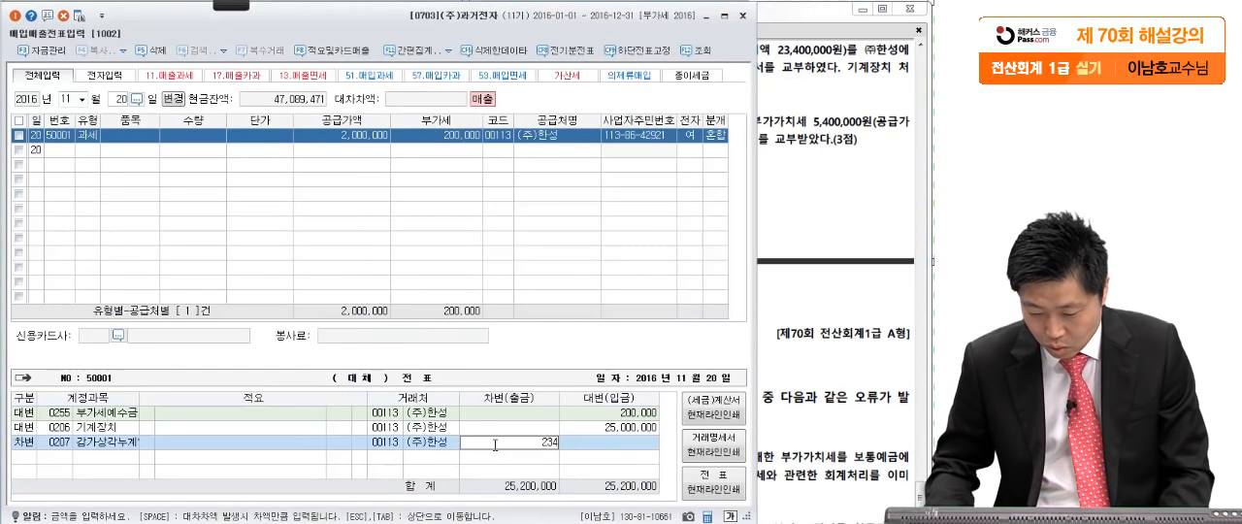
pyautogui.write('000')
pyautogui.press('Return')
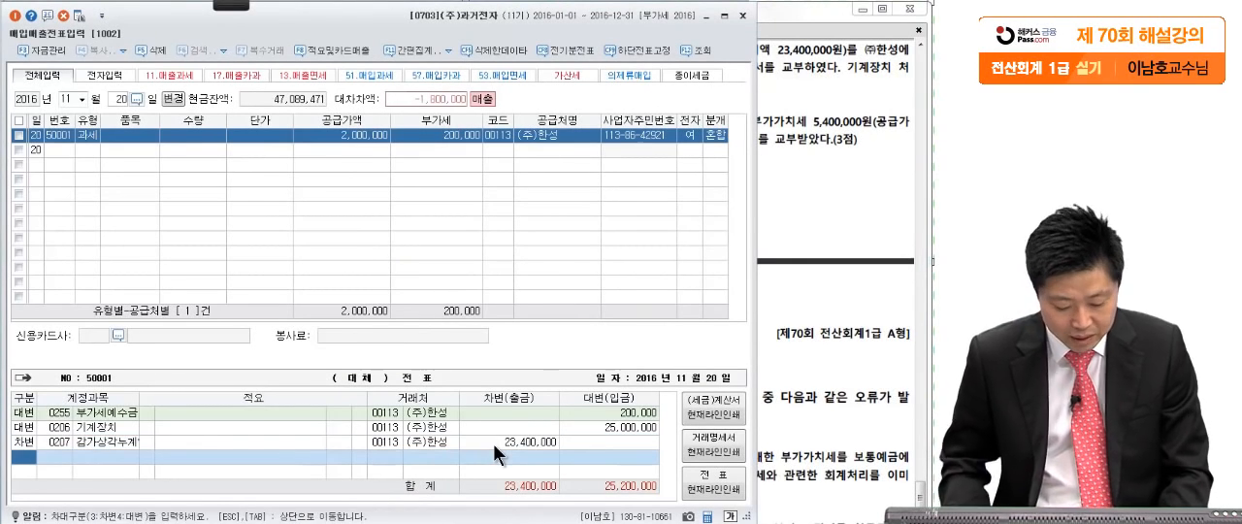
# - Add a debit line with account 0112 공사미수금 for 2,200,000, the sale price including VAT
pyautogui.write('3')
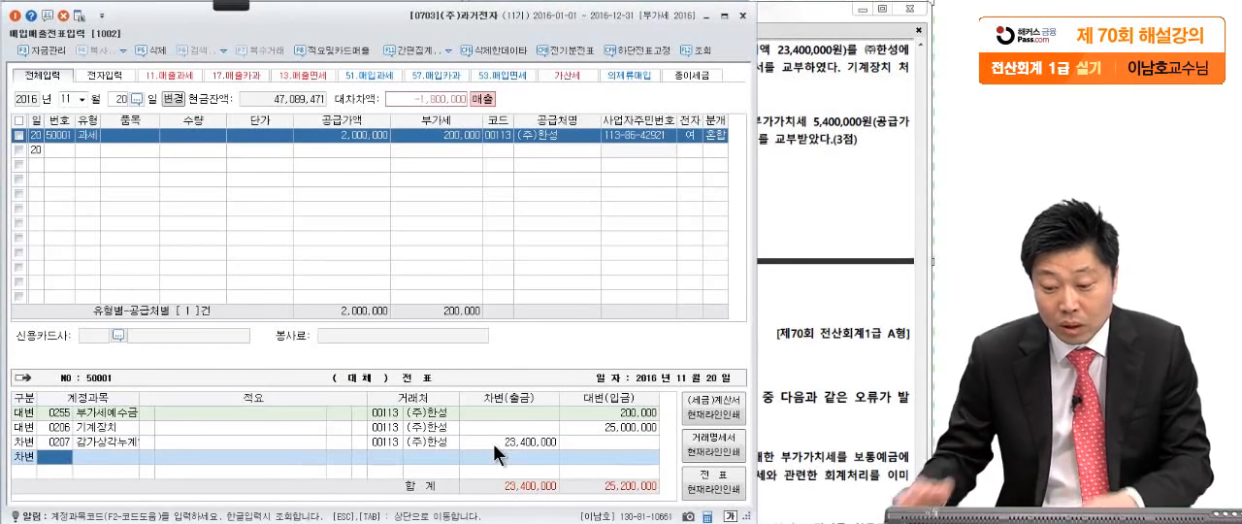
pyautogui.click(842, 103)
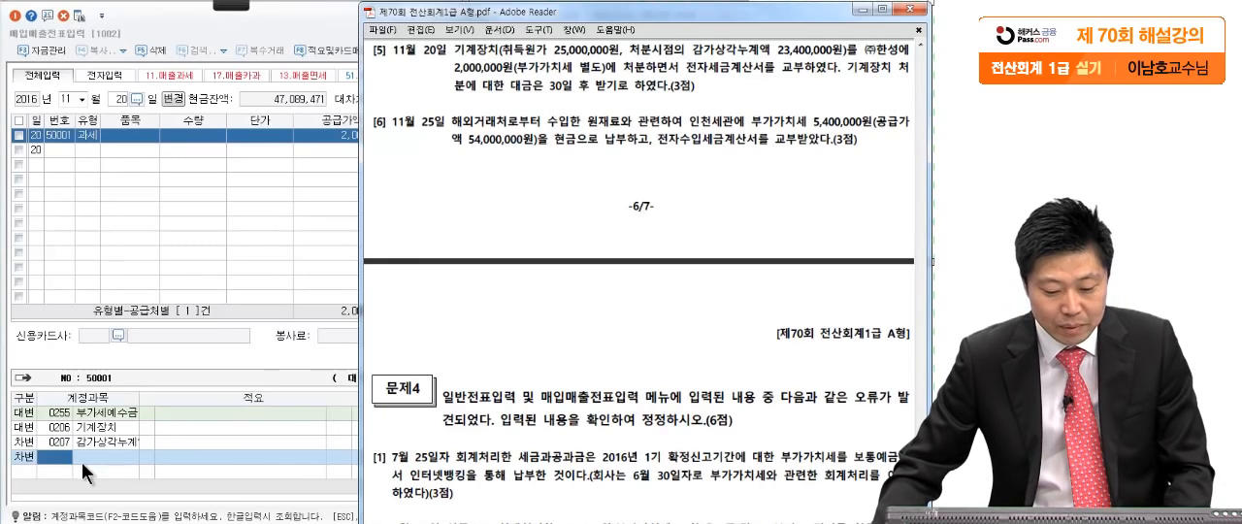
pyautogui.click(59, 465)
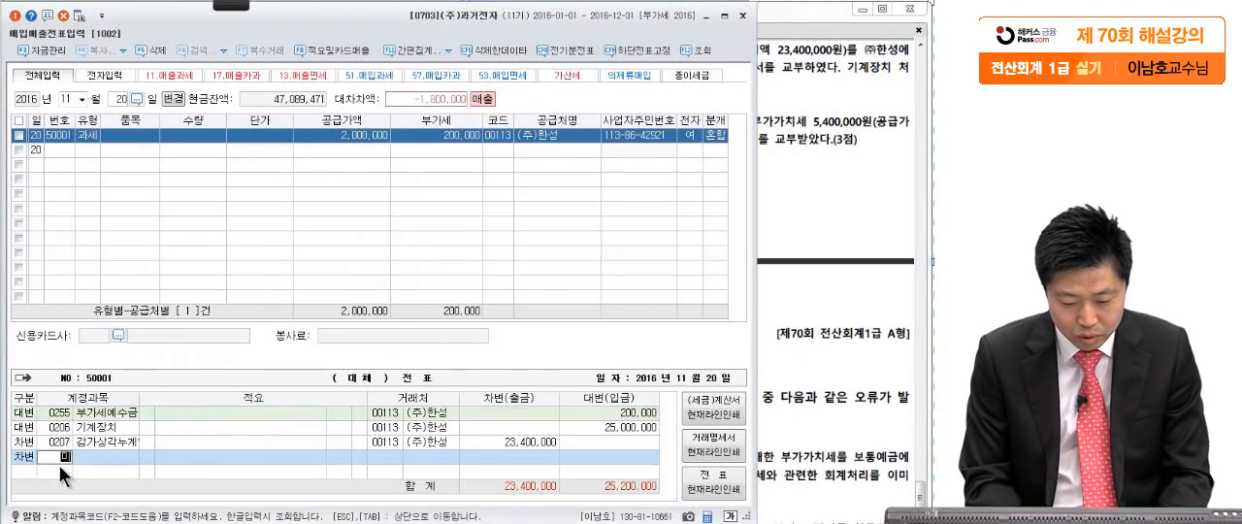
pyautogui.write('미수구')
pyautogui.press('BackSpace')
pyautogui.press('BackSpace')
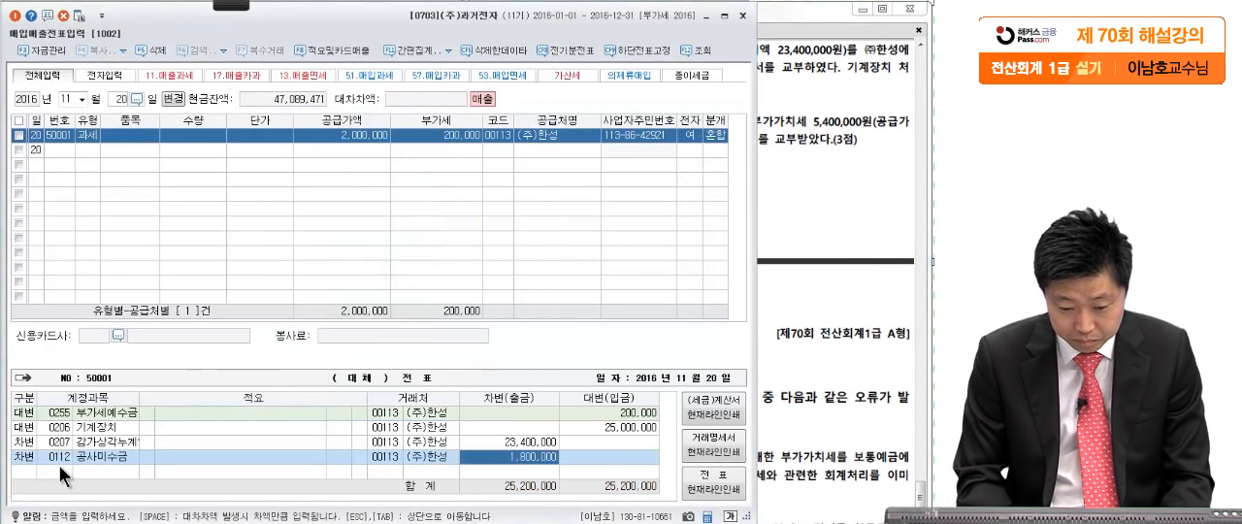
pyautogui.press('Return')
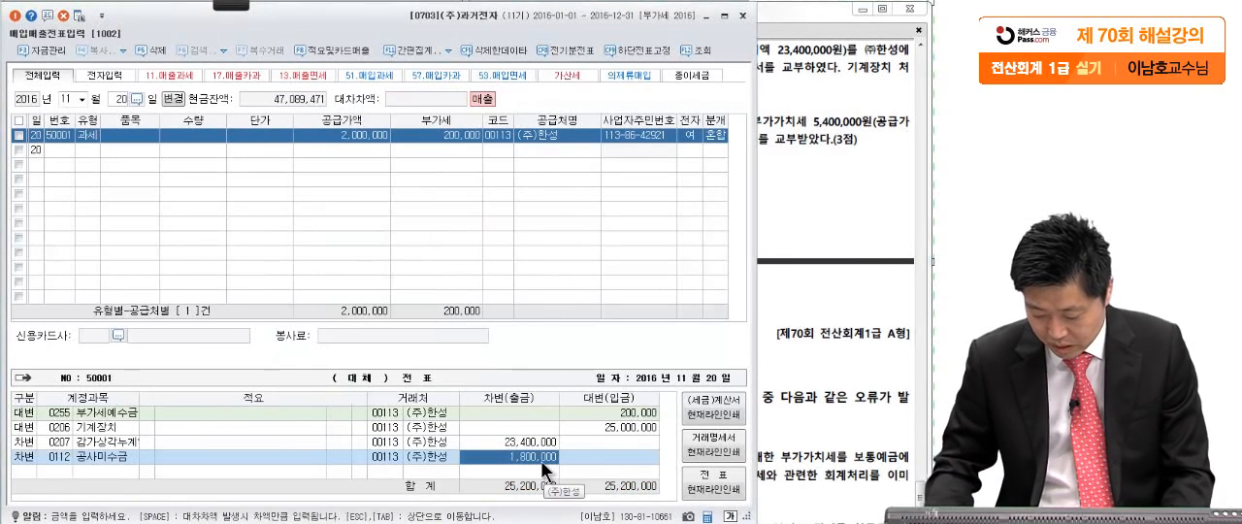
pyautogui.write('2200')
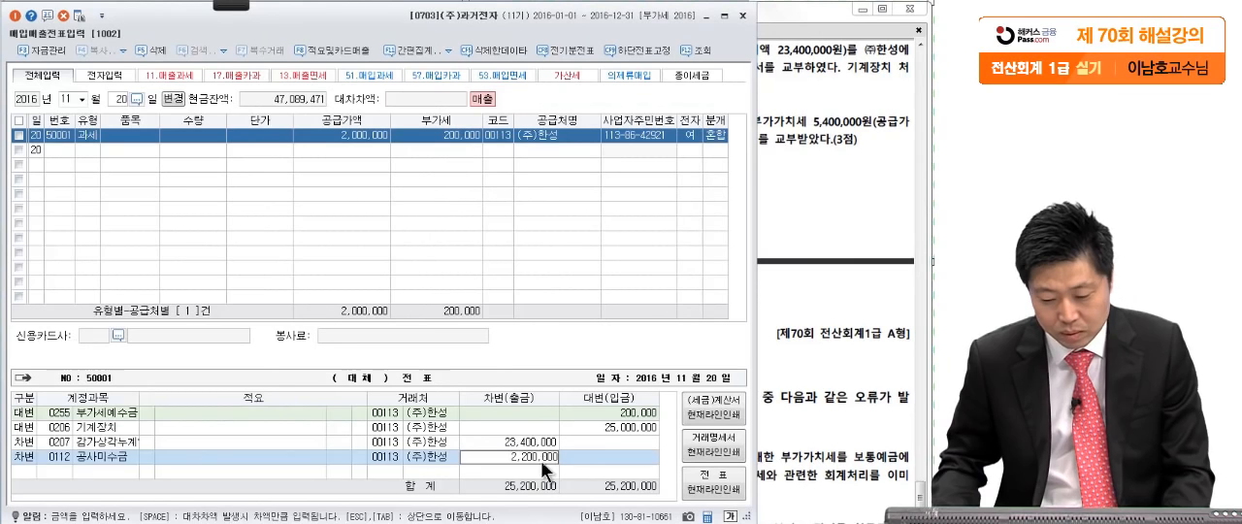
pyautogui.press('Return')
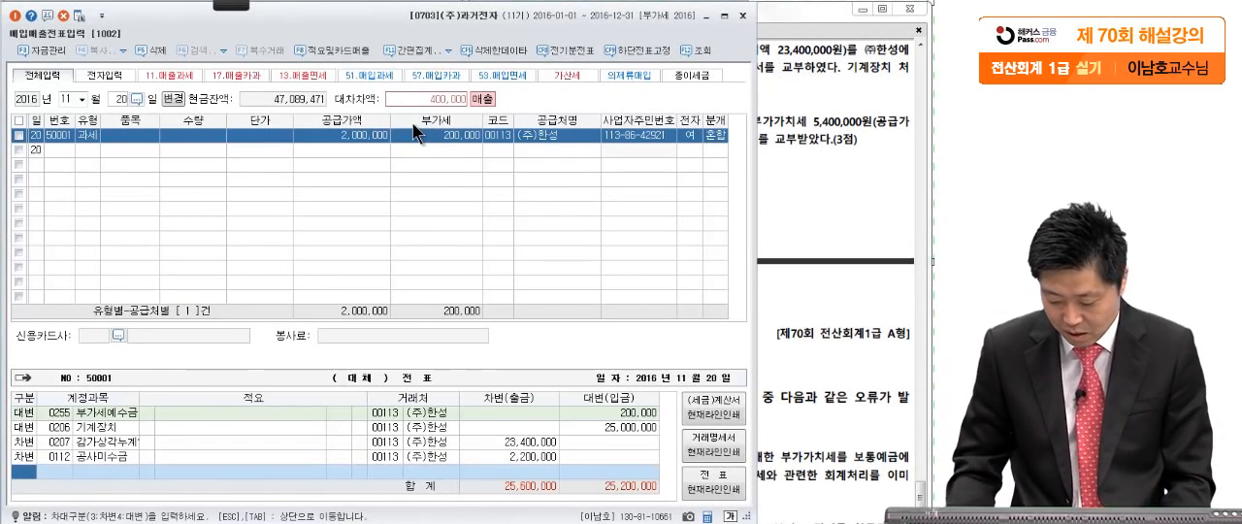
# - Add a credit line for 유형자산처분이익 (0914) with the remaining 400,000
pyautogui.write('4')
pyautogui.press('Return')
pyautogui.write('유형자')
pyautogui.press('Return')
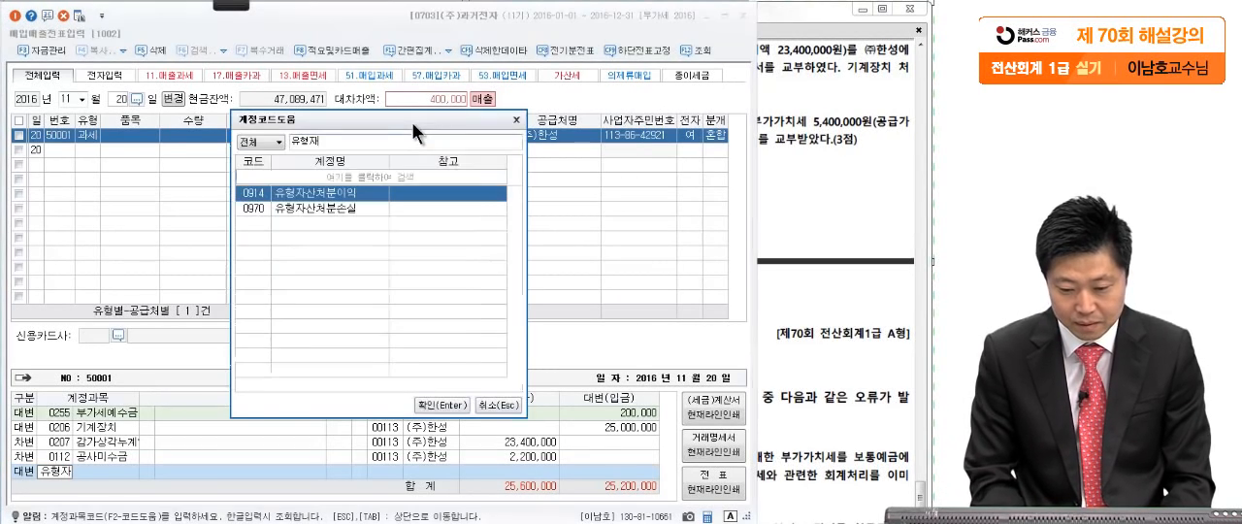
pyautogui.write('산')
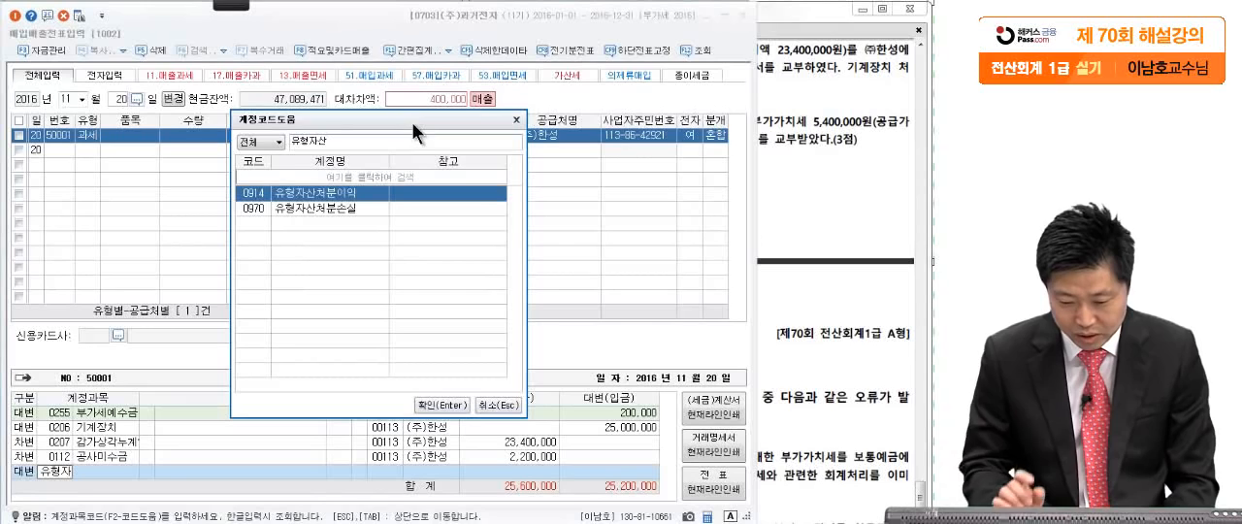
pyautogui.press('Return')
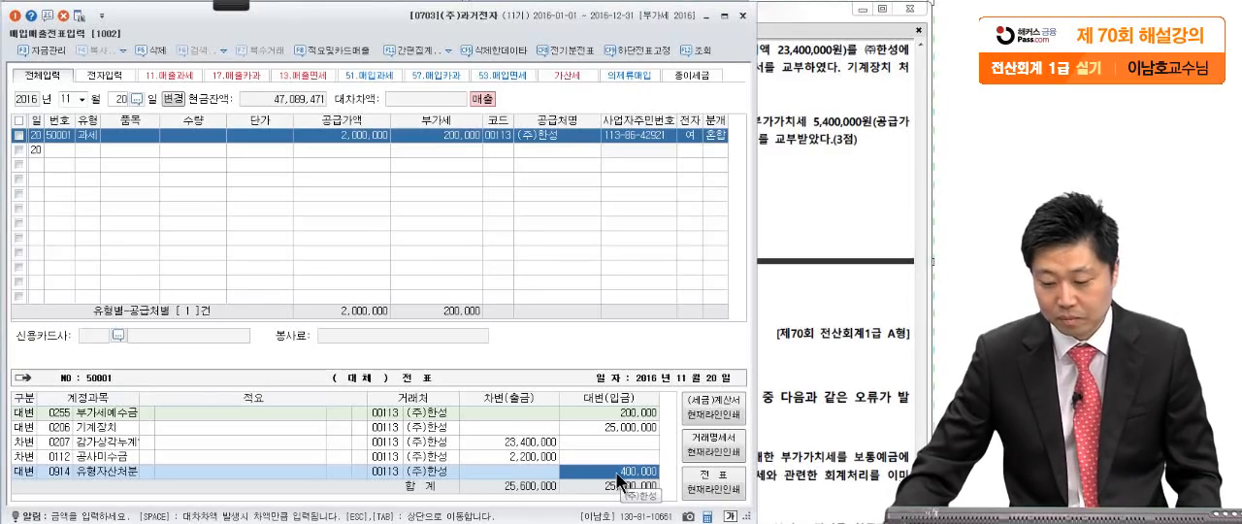
# - Show question [6] in the exam PDF, mark its cash payment and electronic import invoice wording in pen, and clear the annotations
pyautogui.click(784, 436)
pyautogui.scroll(-1, 784, 437)
pyautogui.moveTo(784, 436); pyautogui.dragTo(792, 428)
pyautogui.moveTo(596, 182); pyautogui.dragTo(594, 171)
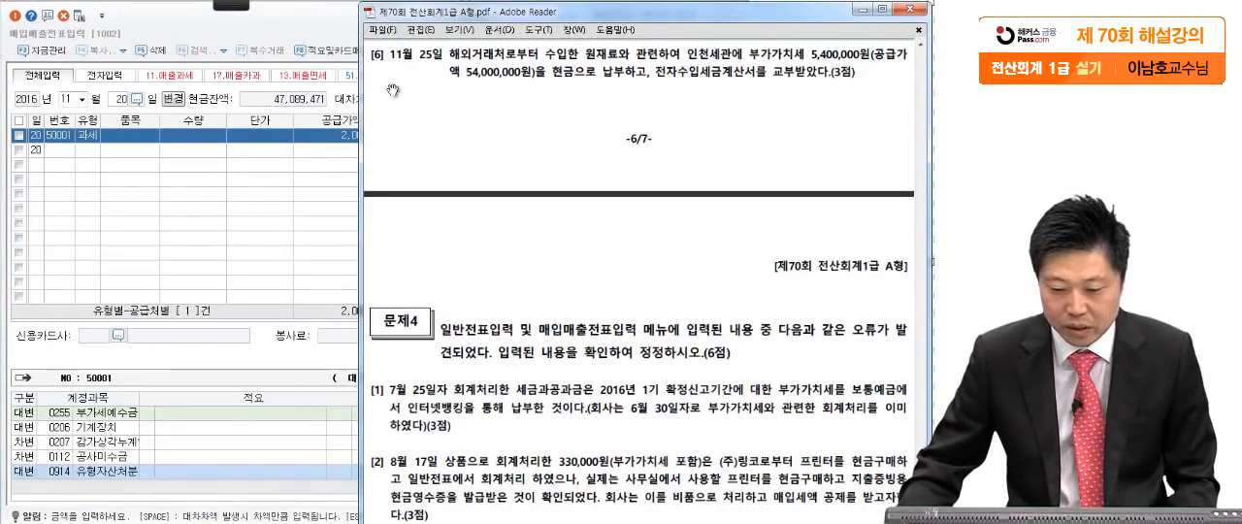
pyautogui.click(233, 6)
pyautogui.click(97, 29)
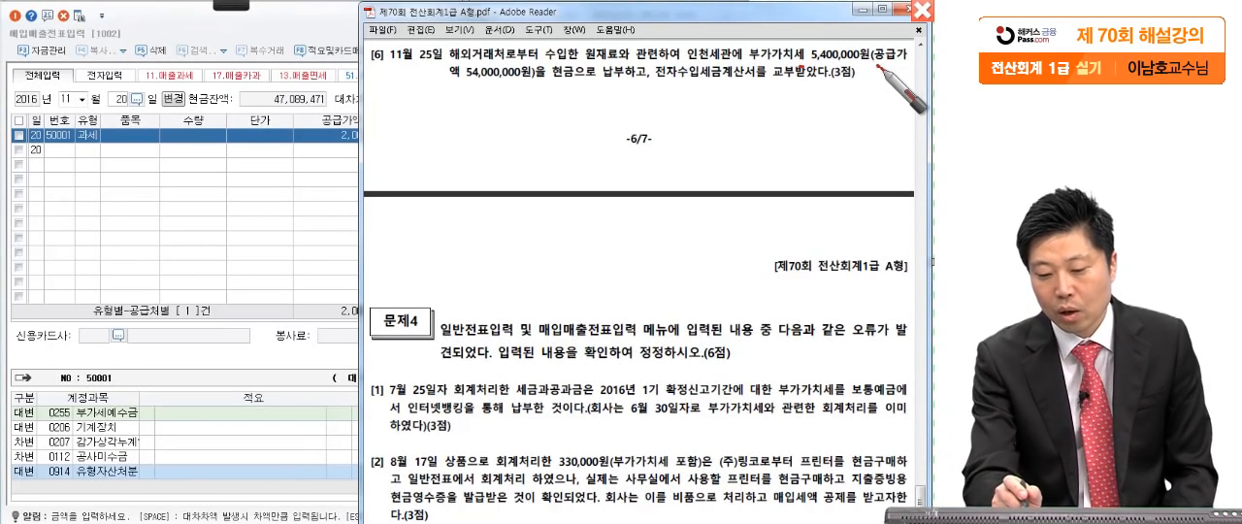
pyautogui.click(539, 84)
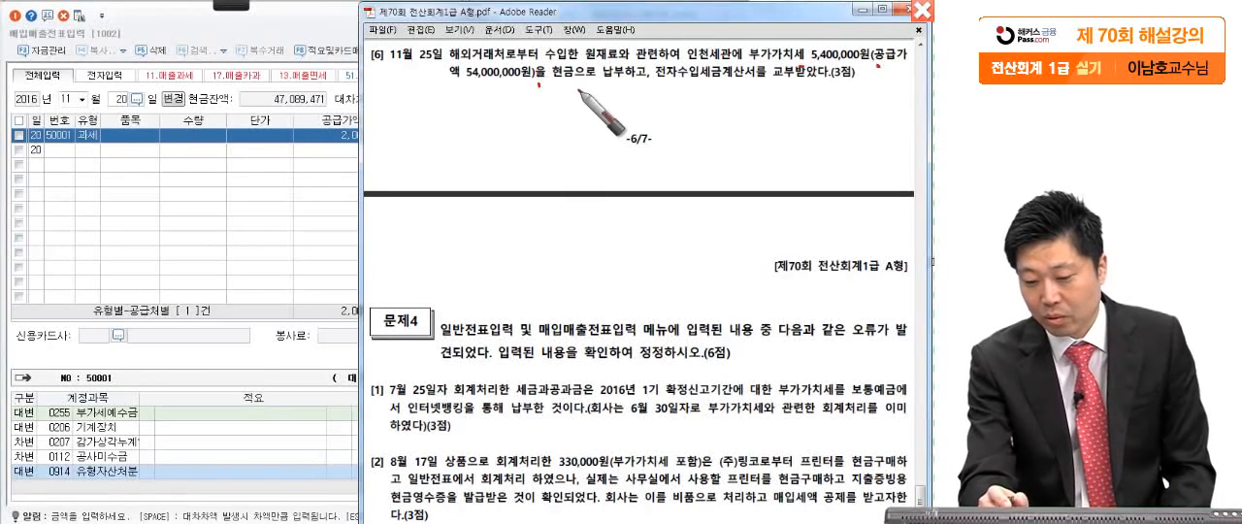
pyautogui.click(647, 85)
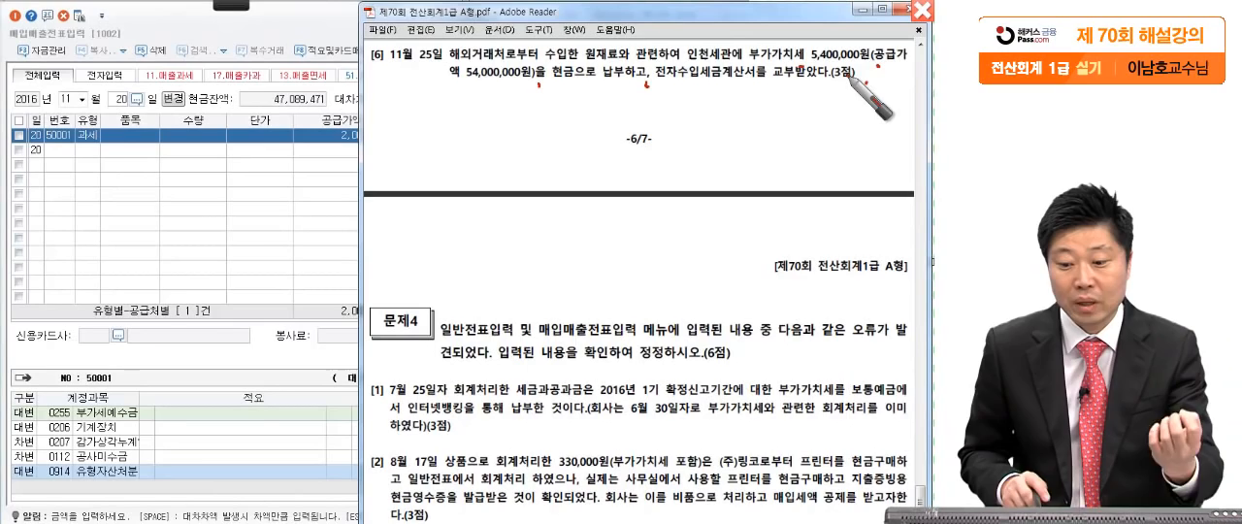
pyautogui.moveTo(573, 68); pyautogui.dragTo(495, 91)
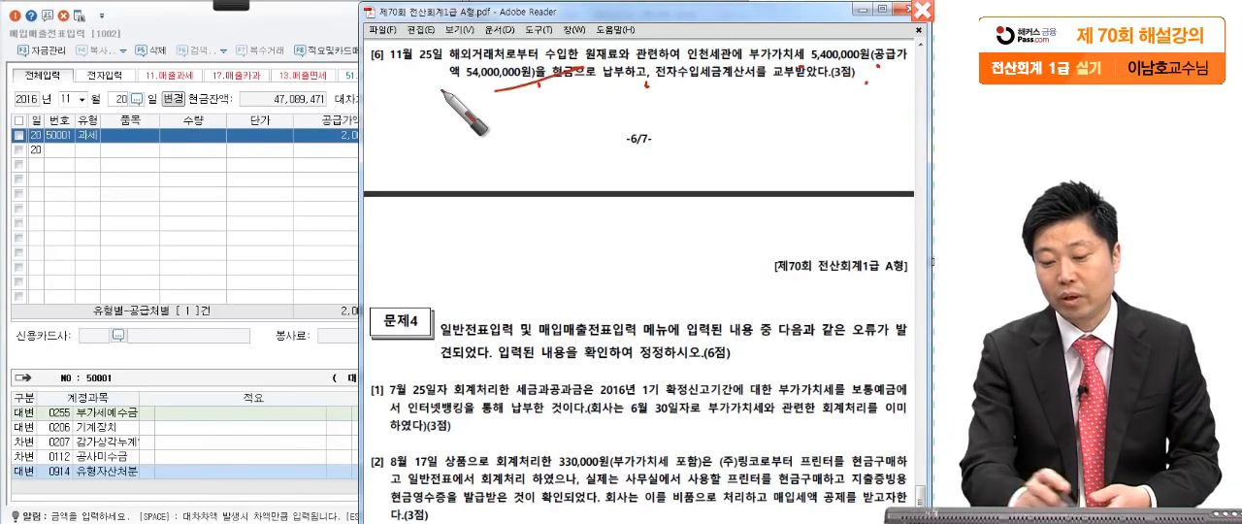
pyautogui.press('Escape')
# - Start a November 25 entry in 매입매출전표입력 with the purchase type 55.수입
pyautogui.click(273, 236)
pyautogui.click(119, 101)
pyautogui.write('25')
pyautogui.press('Return')
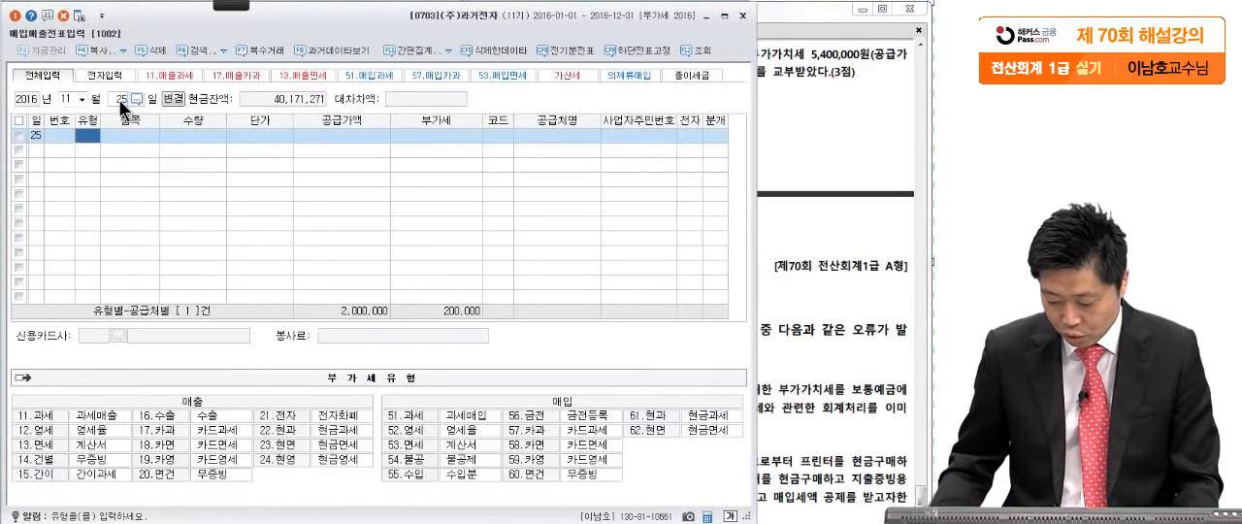
pyautogui.write('55')
pyautogui.press('Return')
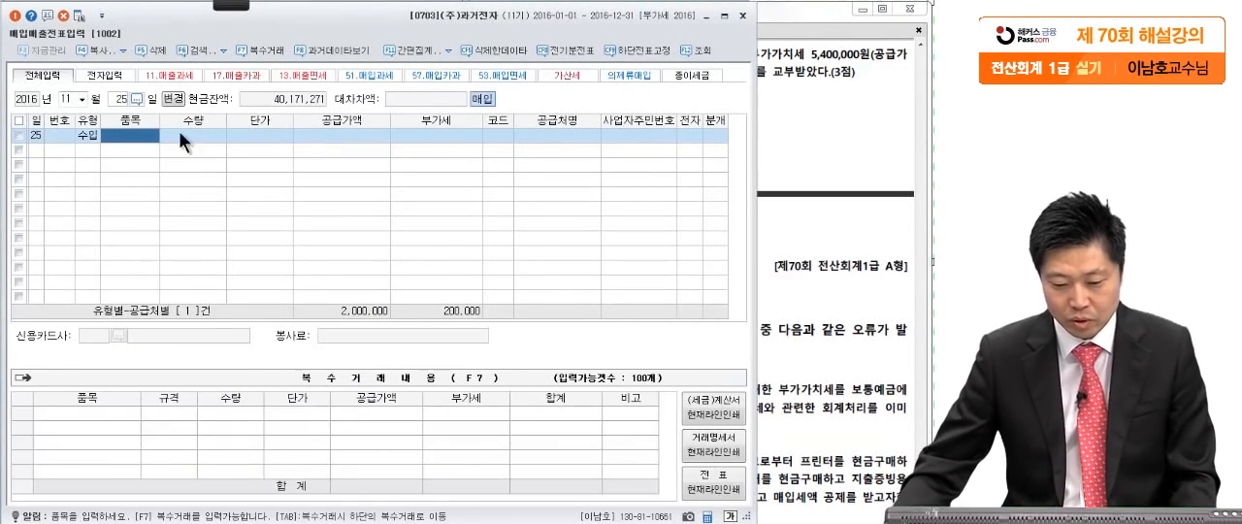
# - Enter the supply value of 54,000,000 for the November 25 import purchase and accept the VAT of 5,400,000
pyautogui.click(336, 135)
pyautogui.click(825, 94)
pyautogui.moveTo(505, 88); pyautogui.dragTo(514, 83)
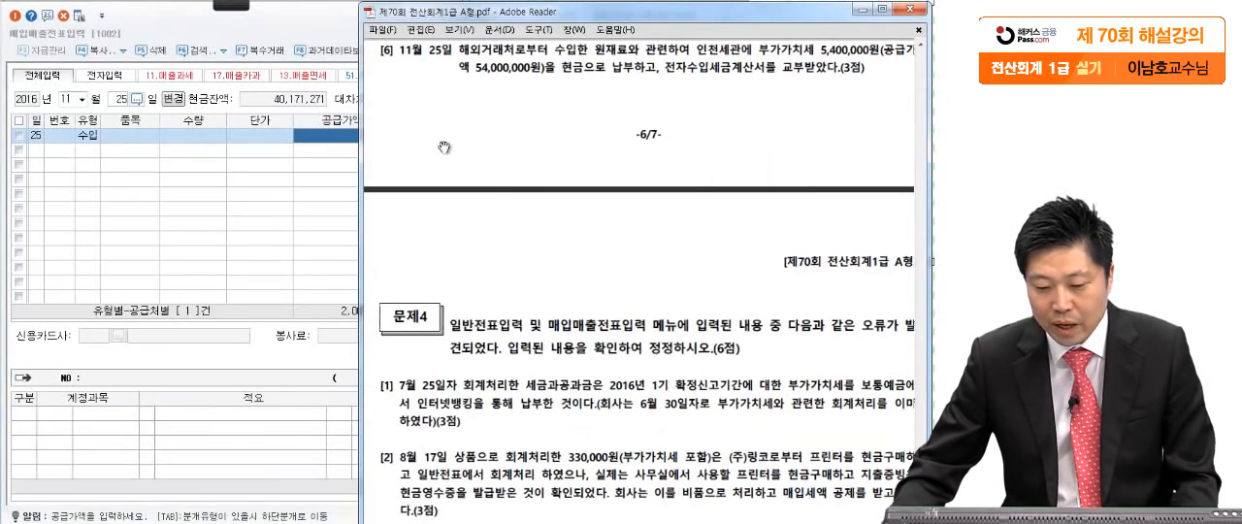
pyautogui.click(326, 138)
pyautogui.write('5')
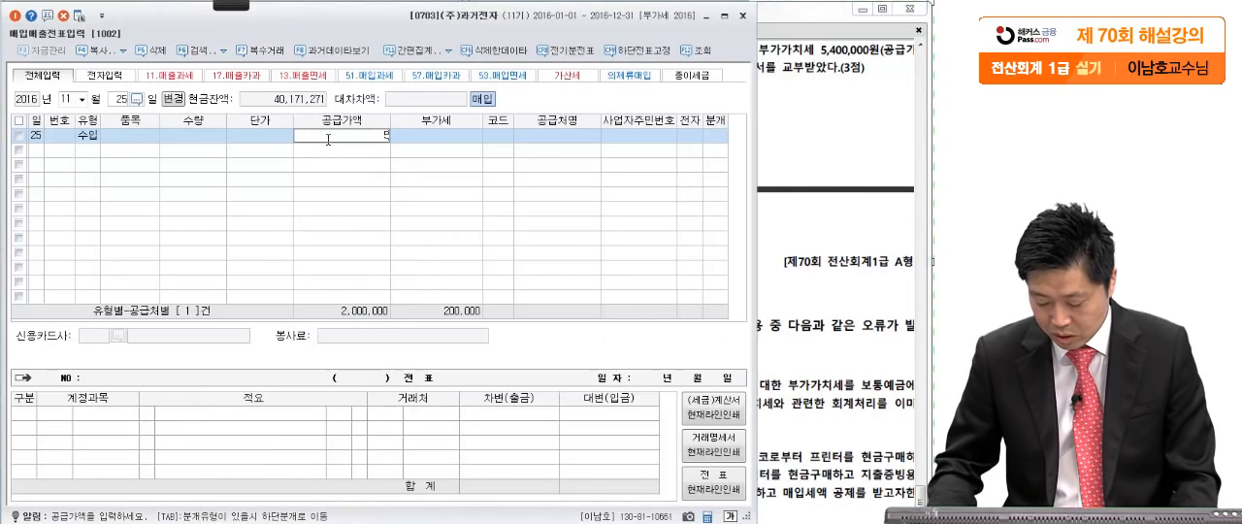
pyautogui.write('4,000,000')
pyautogui.press('Return')
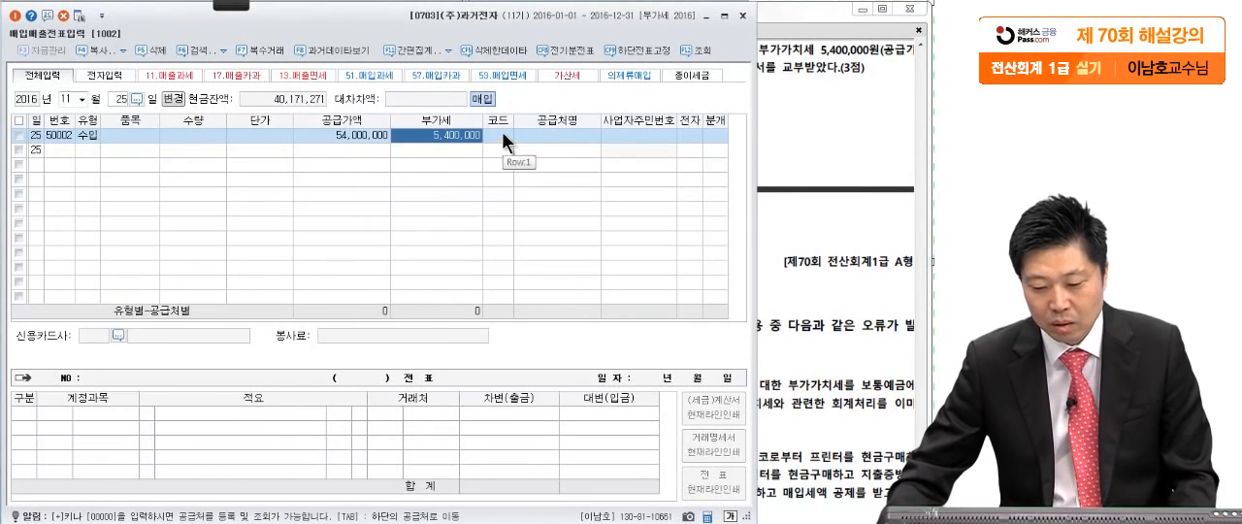
pyautogui.press('Return')
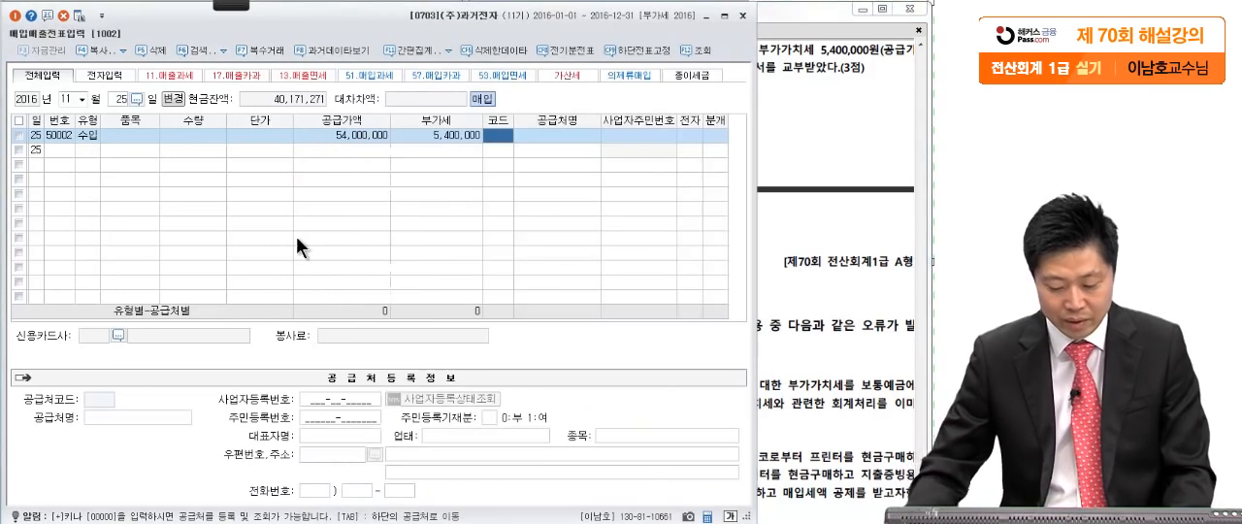
# - Set 인천세관 as the supplier and mark the import tax invoice as electronic (여)
pyautogui.write('인천세')
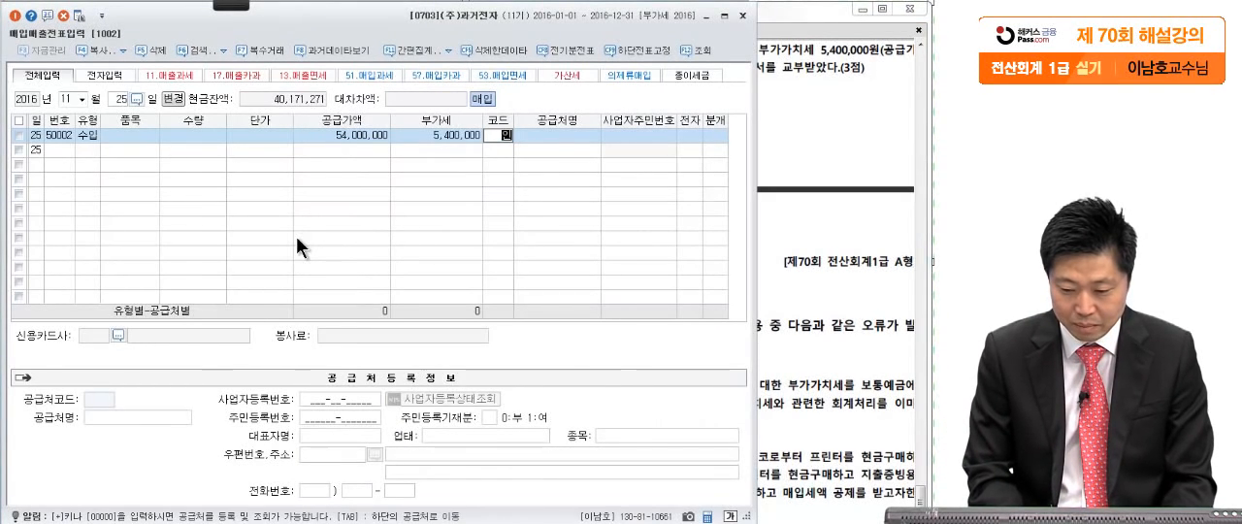
pyautogui.press('Return')
pyautogui.press('Return')
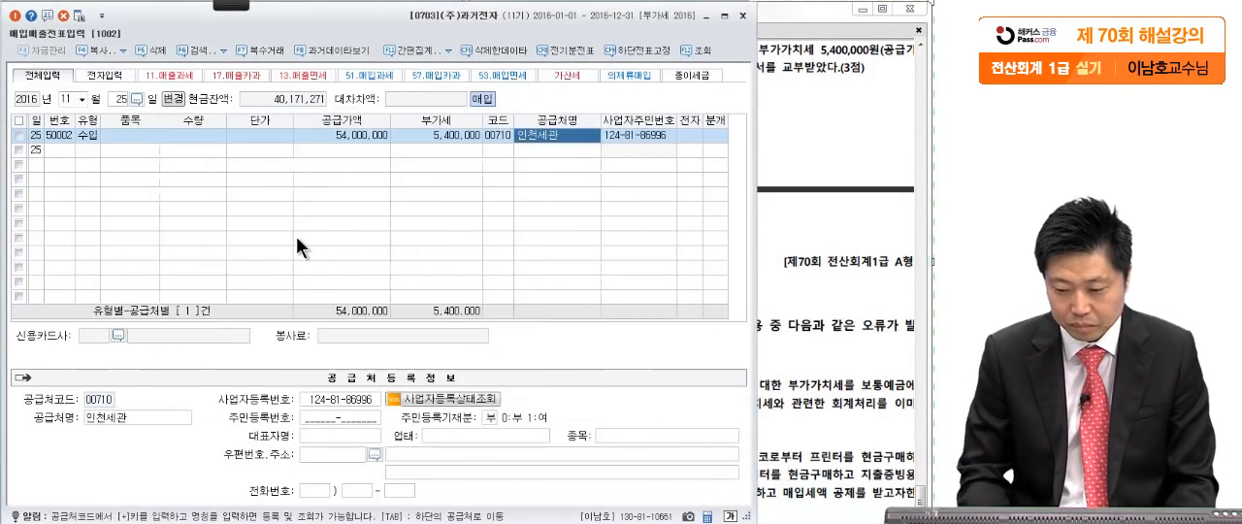
pyautogui.click(682, 135)
pyautogui.write('1')
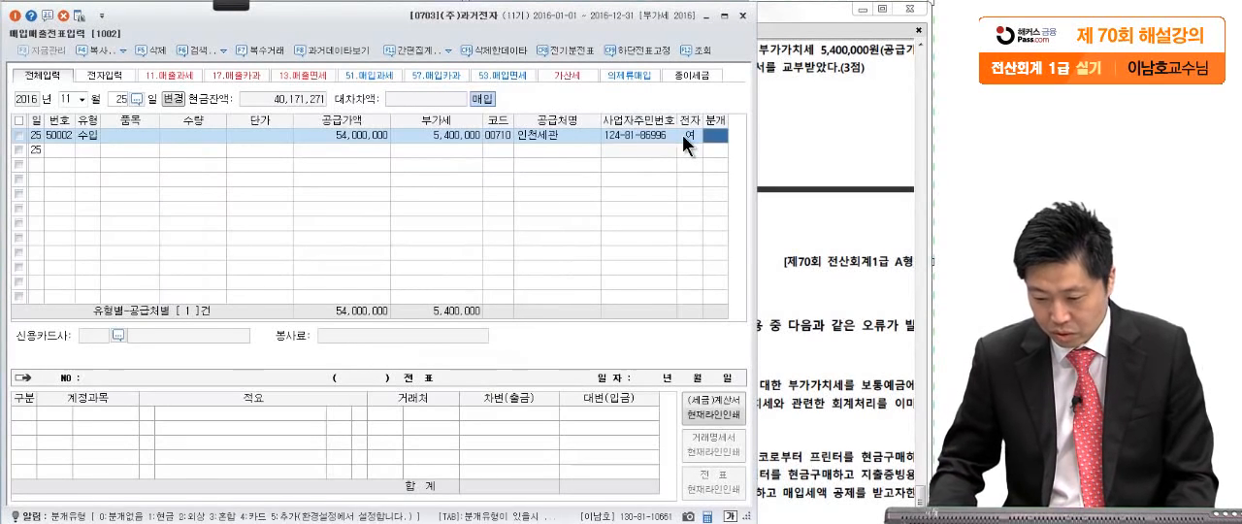
pyautogui.write('3')
# - Set the journal type to 3.혼합 and add a credit line with account 0101 현금 for 5,400,000
pyautogui.press('Return')
pyautogui.press('Return')
pyautogui.press('Return')
pyautogui.press('Return')
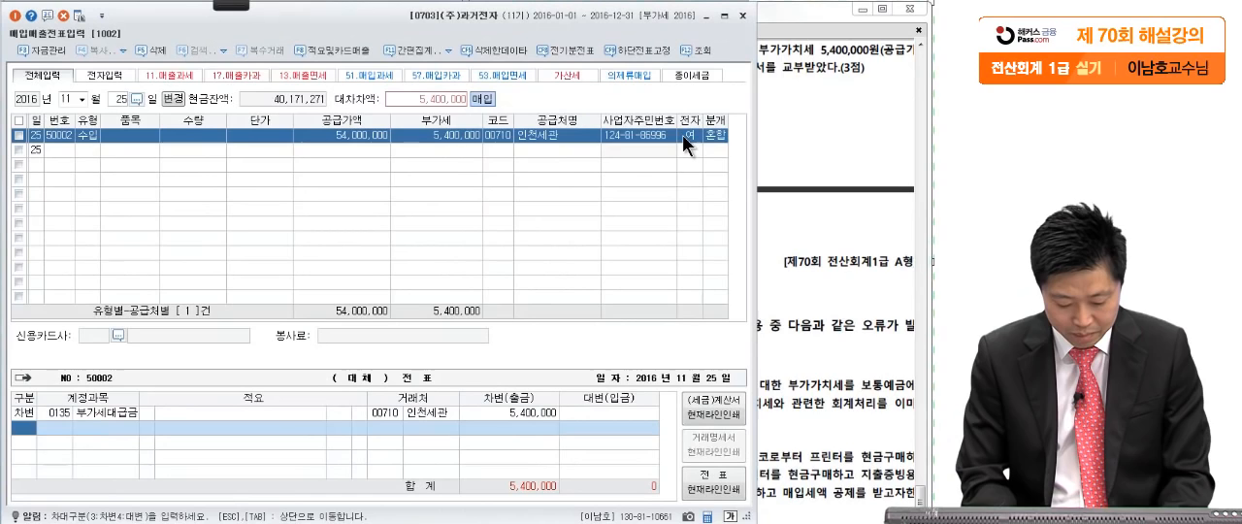
pyautogui.write('4혀')
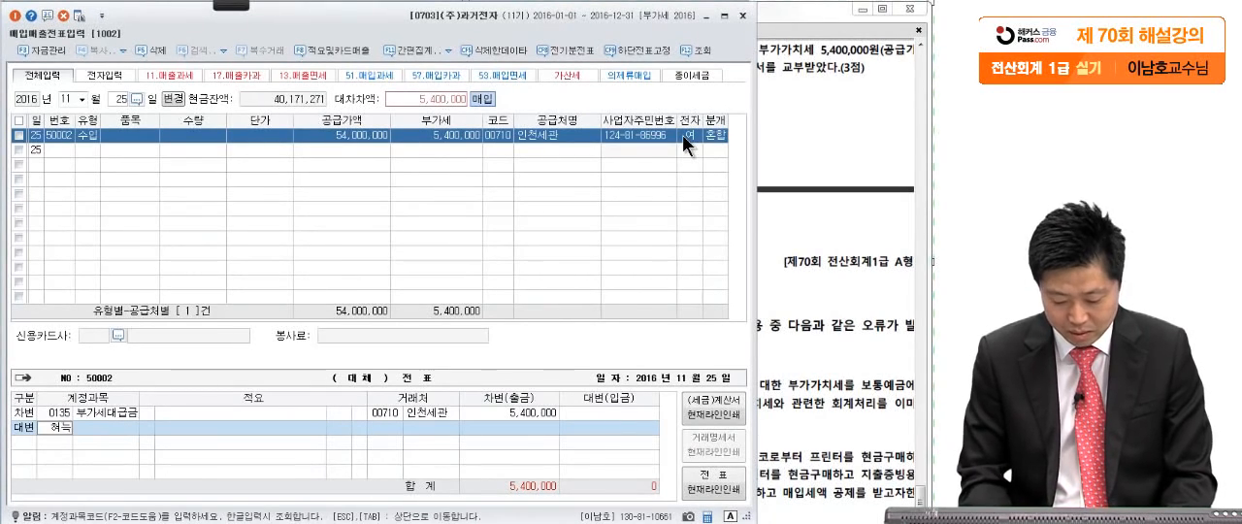
pyautogui.write('ㄴ금')
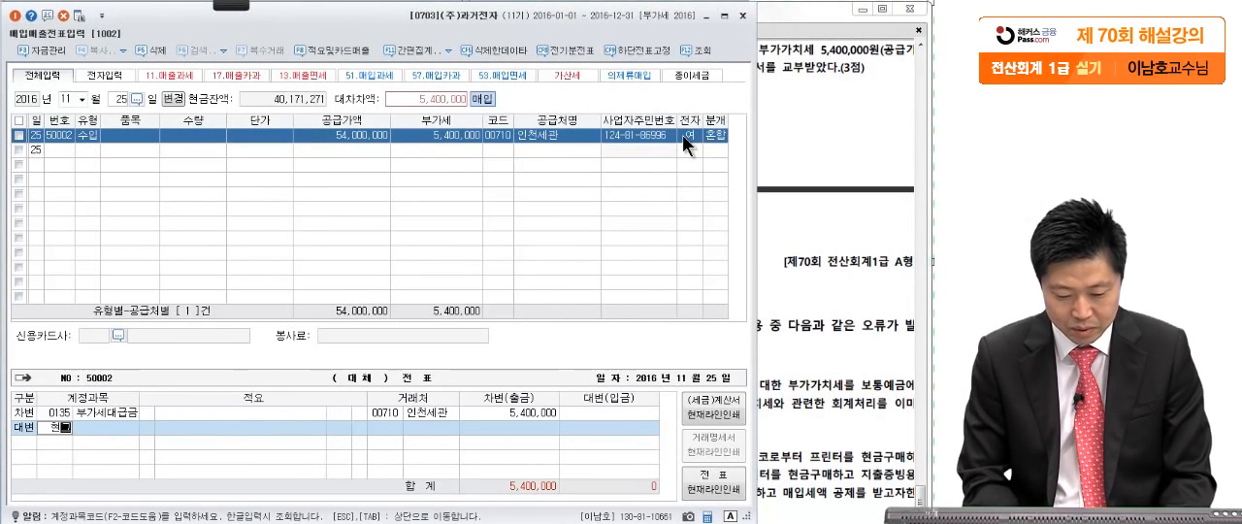
pyautogui.press('Return')
pyautogui.press('Return')
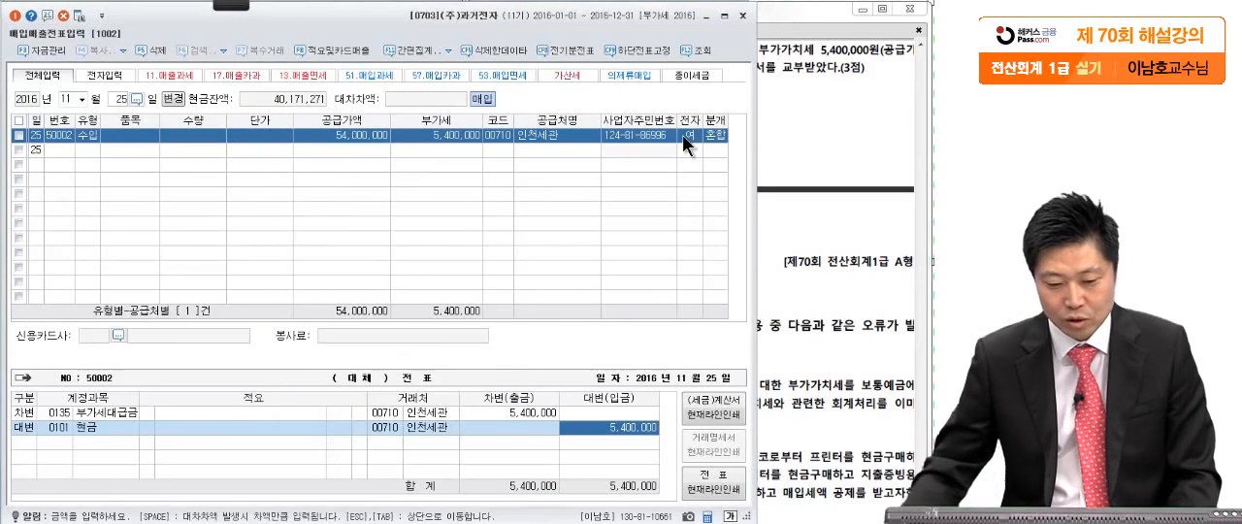
# - Review the November 25 entry's VAT type, supply value and journal lines against question [6] in the exam PDF
pyautogui.click(95, 135)
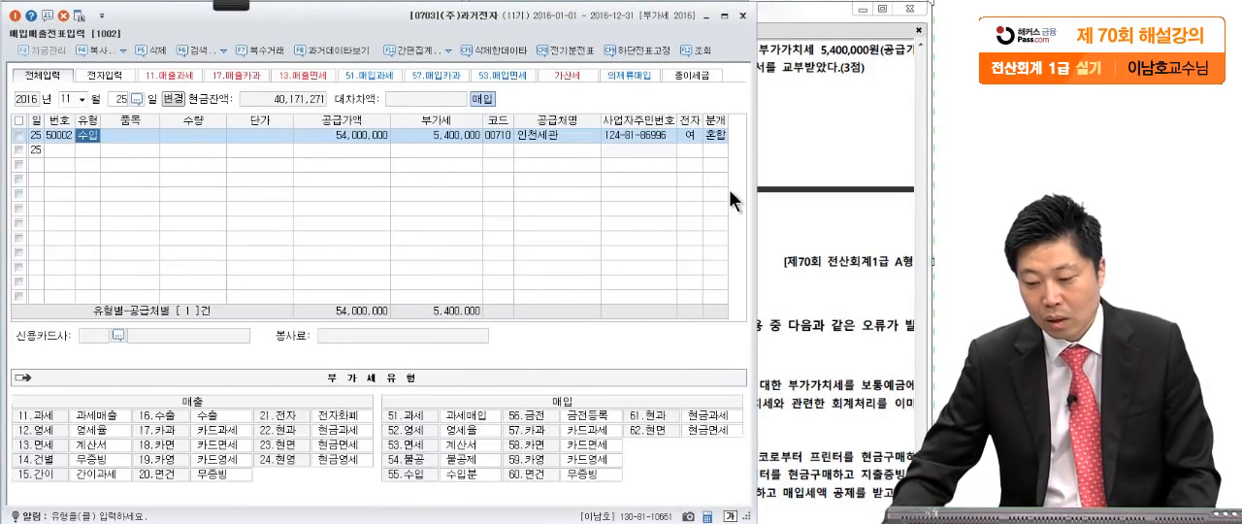
pyautogui.click(373, 138)
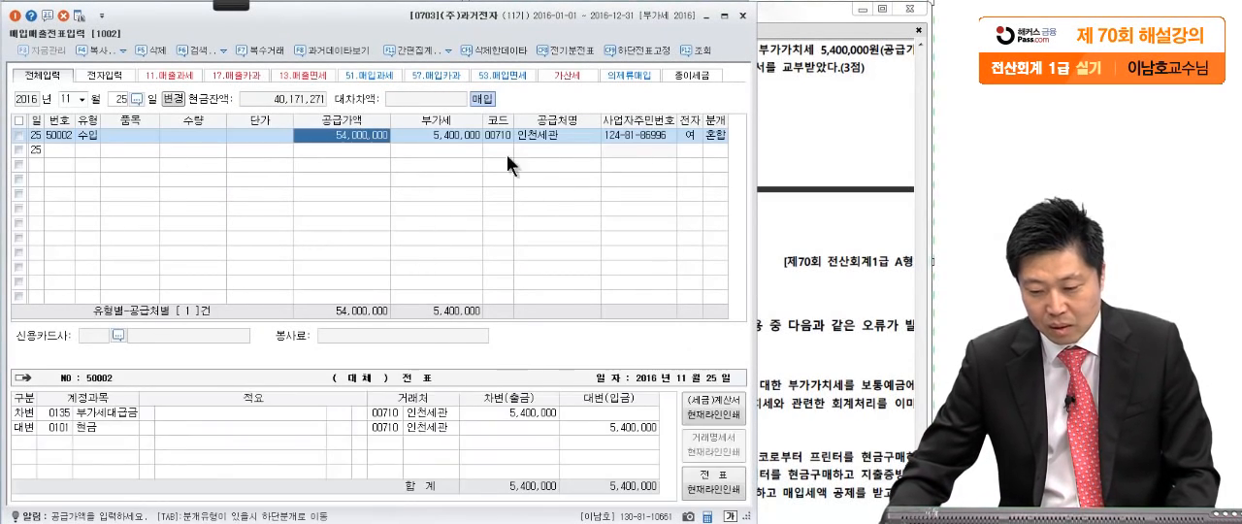
pyautogui.click(797, 147)
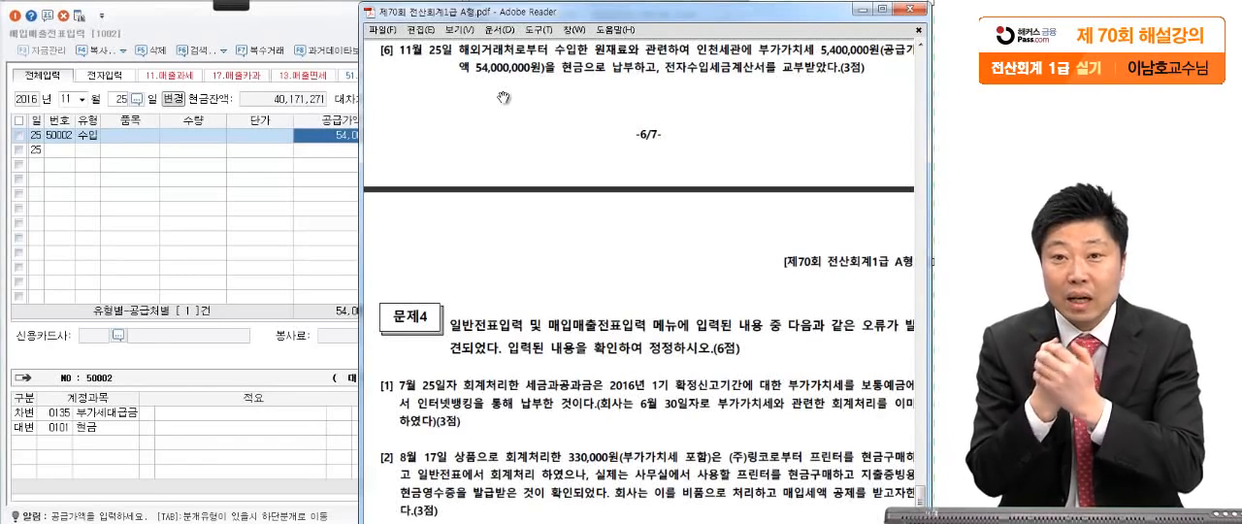
pyautogui.click(127, 424)
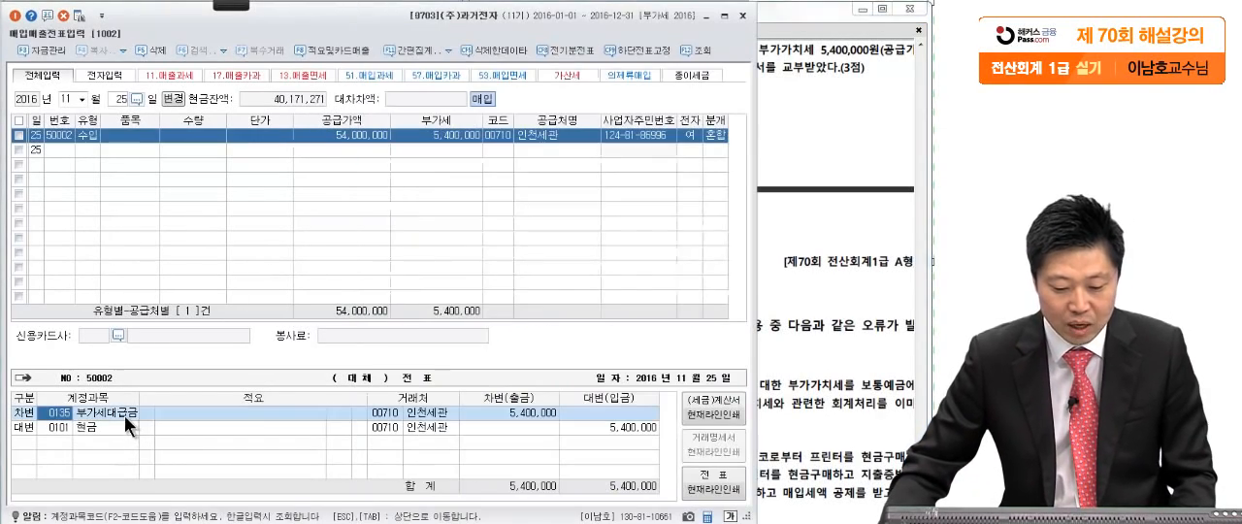
pyautogui.click(116, 423)
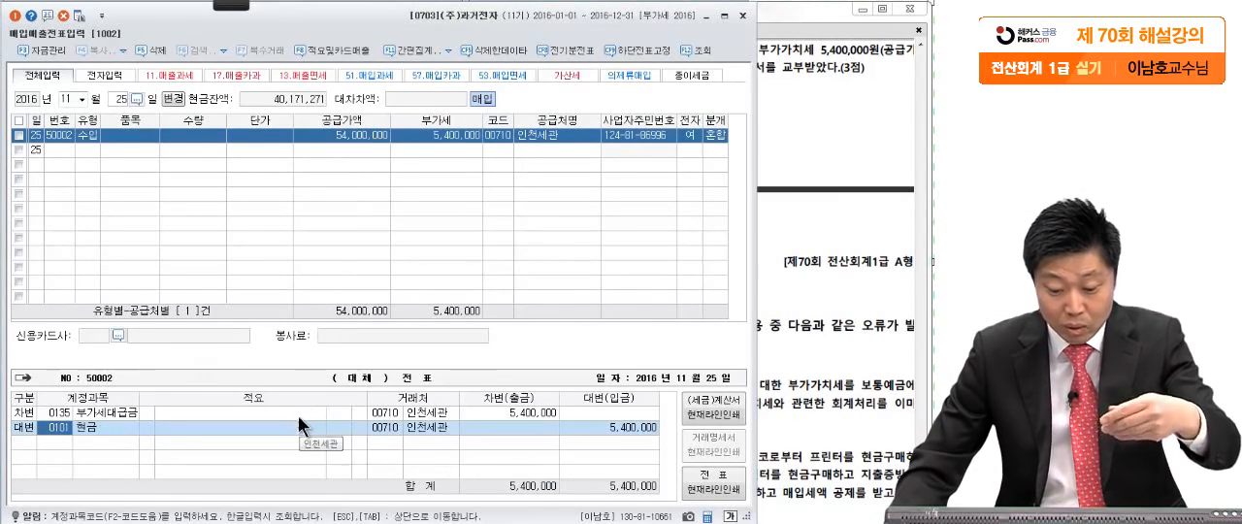
pyautogui.click(345, 136)
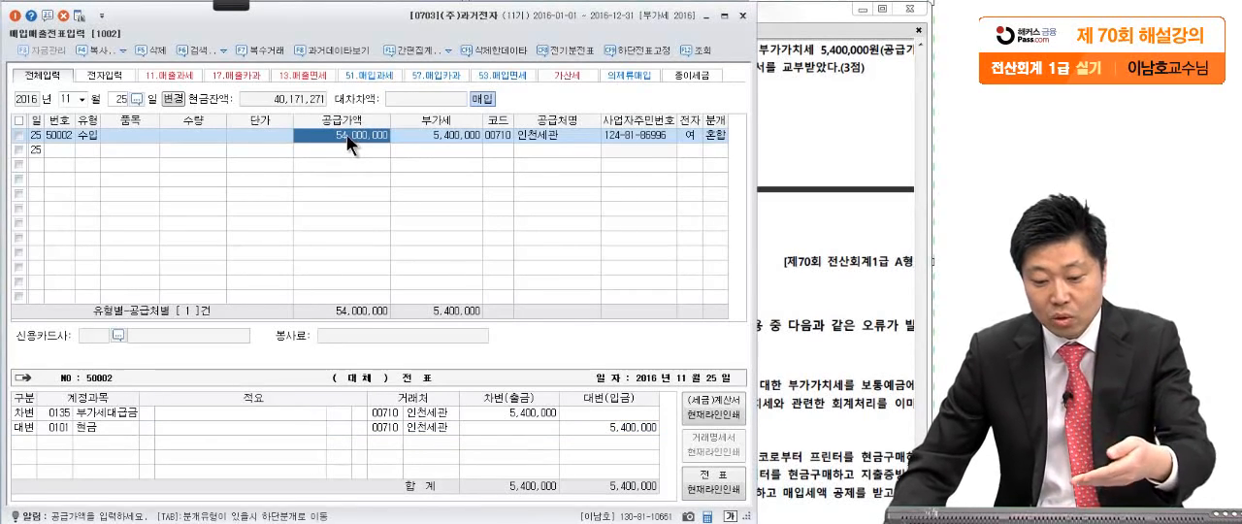
pyautogui.click(464, 411)
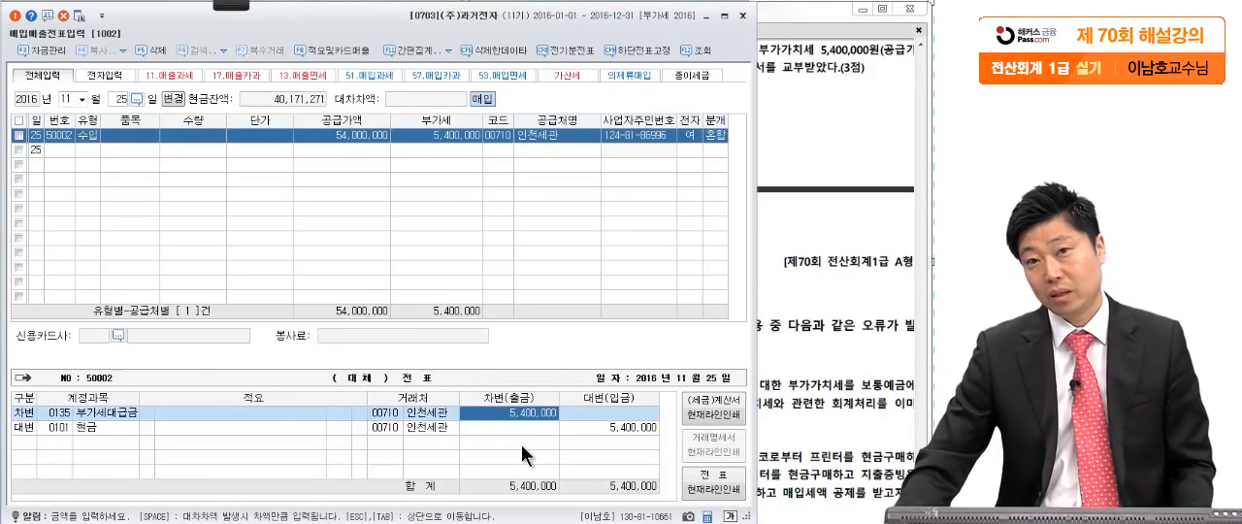
pyautogui.click(765, 287)
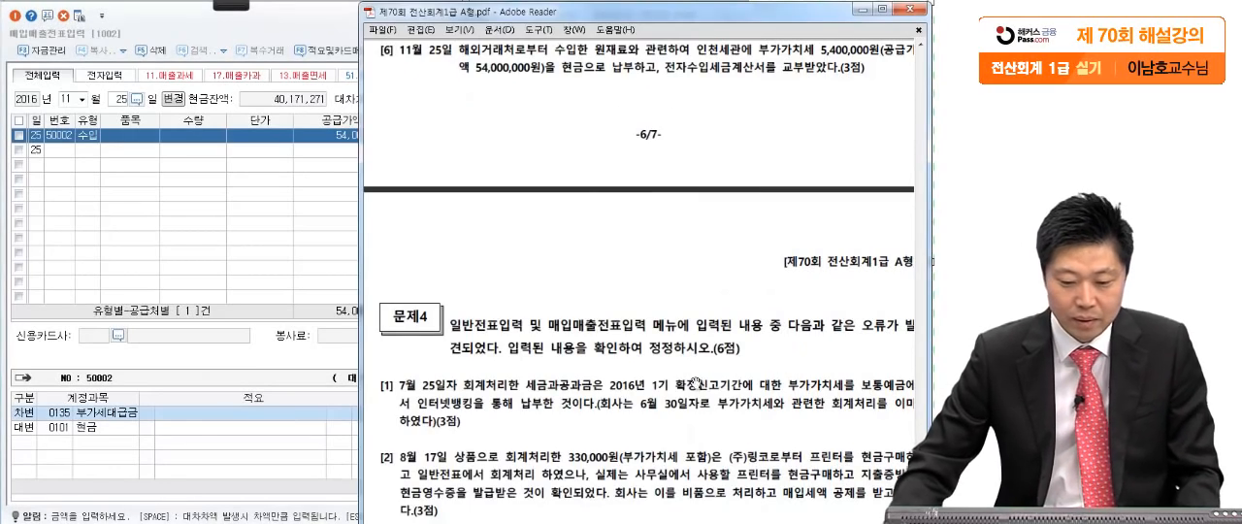
# - Close 매입매출전표입력 and show 문제4 in the exam PDF
pyautogui.click(307, 36)
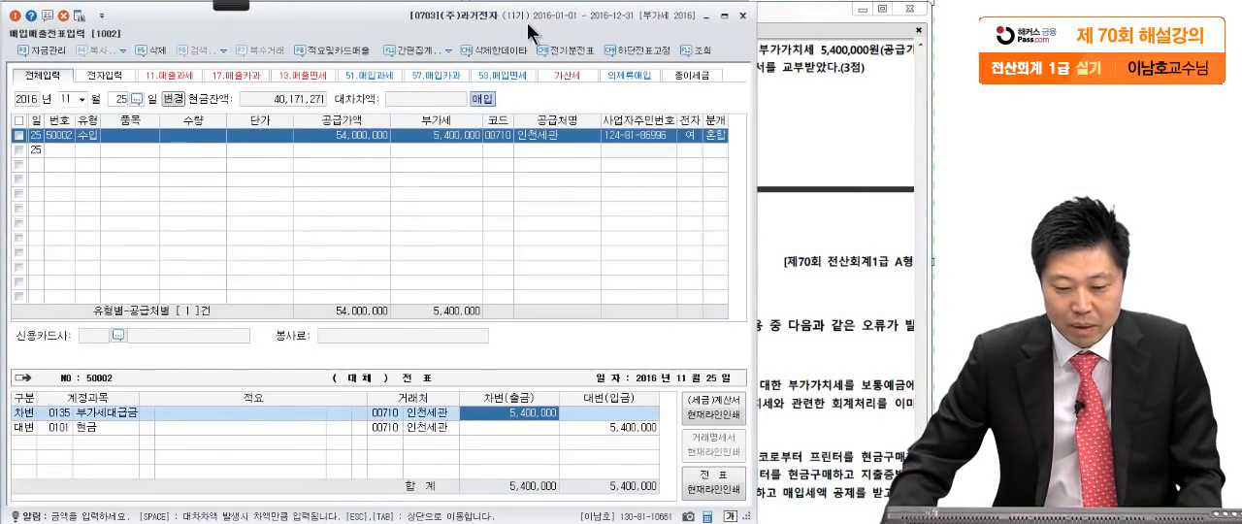
pyautogui.click(743, 15)
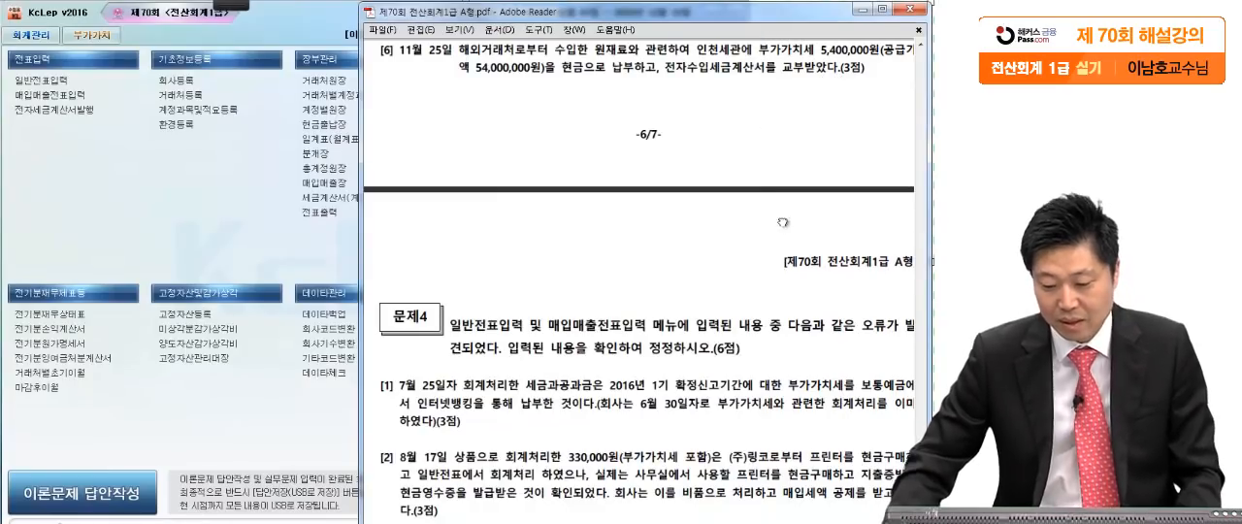
pyautogui.scroll(-5, 750, 384)
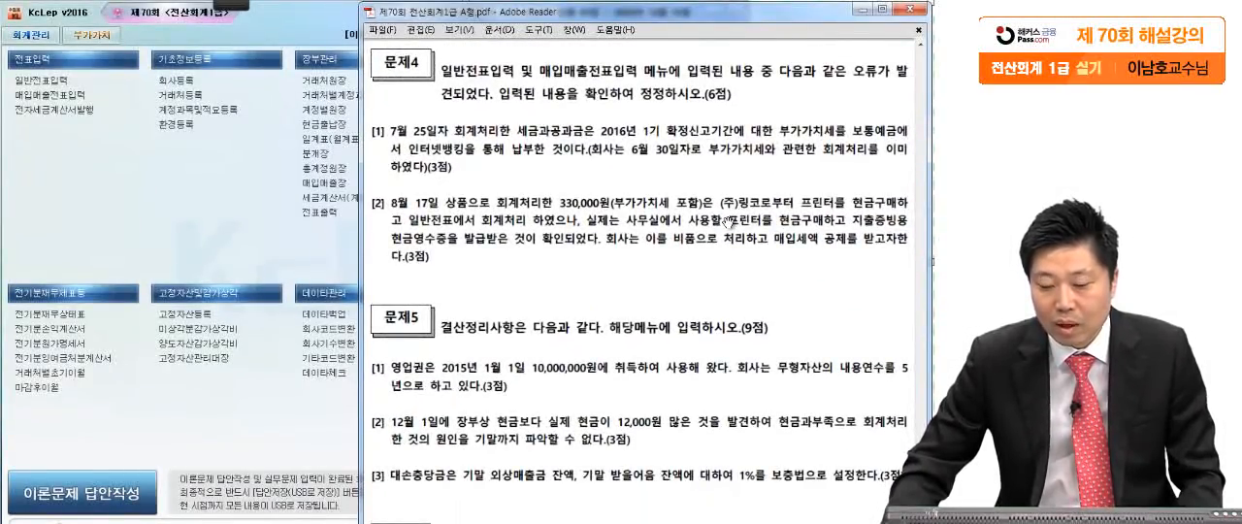
pyautogui.scroll(-2, 691, 335)
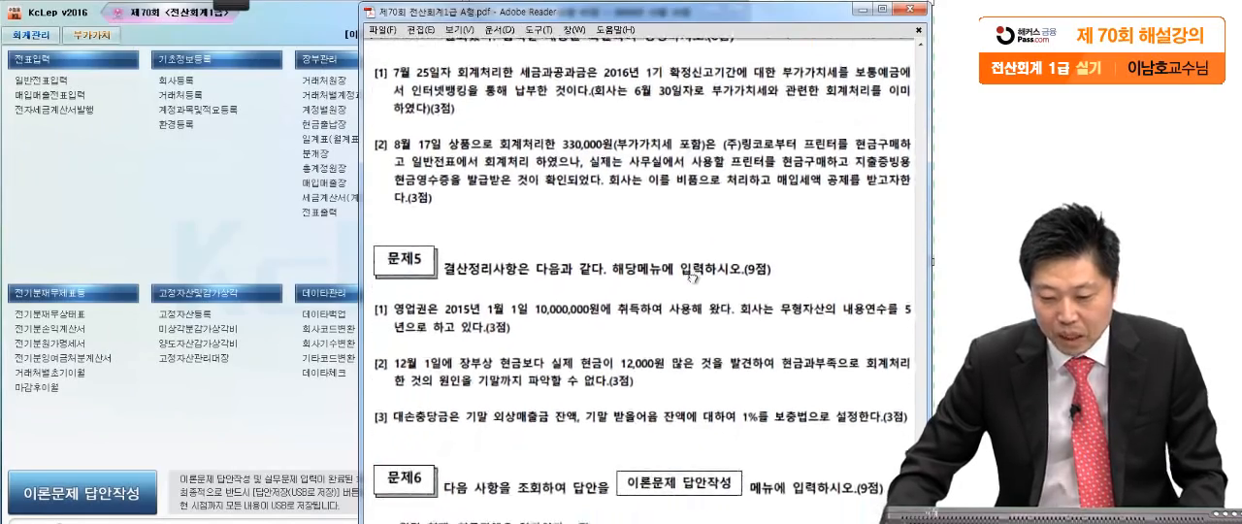
# - Mark the VAT payment, internet banking and June 30 wording of 문제4 question [1] in pen, and clear the annotations
pyautogui.click(237, 5)
pyautogui.click(17, 19)
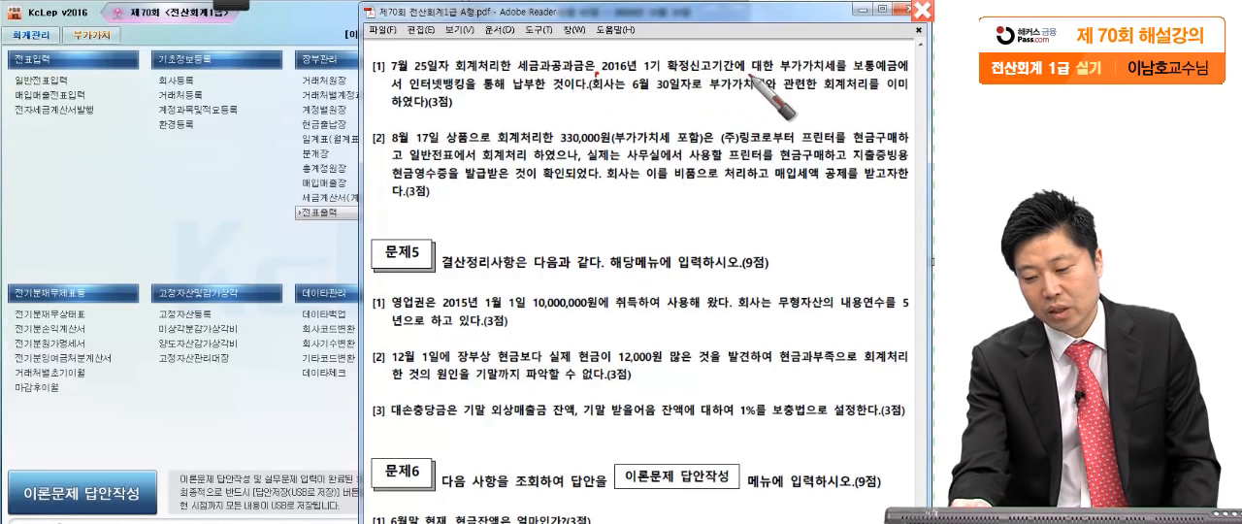
pyautogui.moveTo(838, 66); pyautogui.dragTo(847, 71)
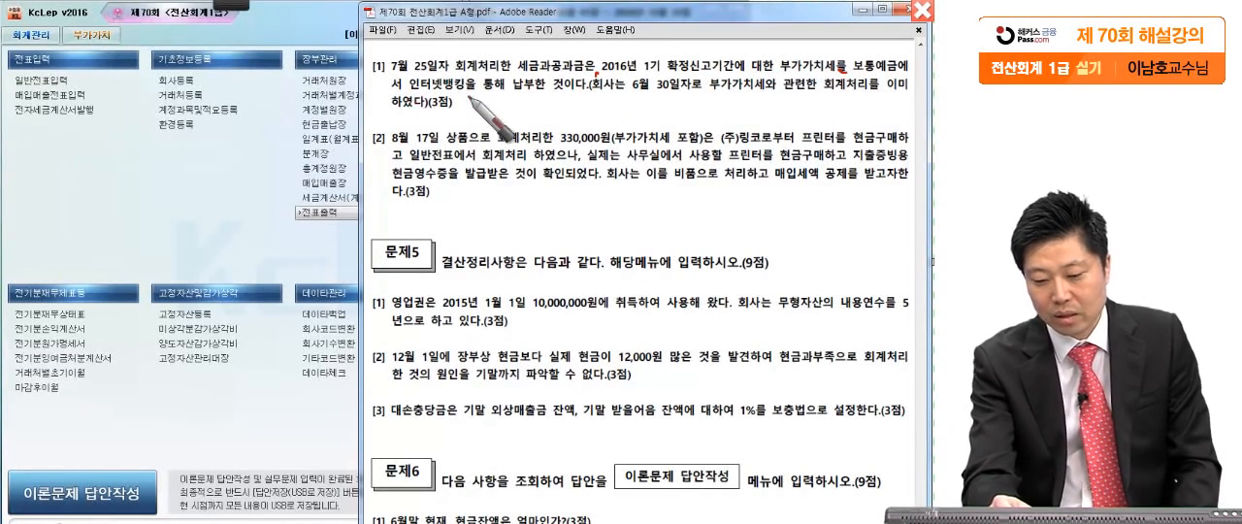
pyautogui.moveTo(461, 98); pyautogui.dragTo(473, 98)
pyautogui.moveTo(594, 70); pyautogui.dragTo(547, 161)
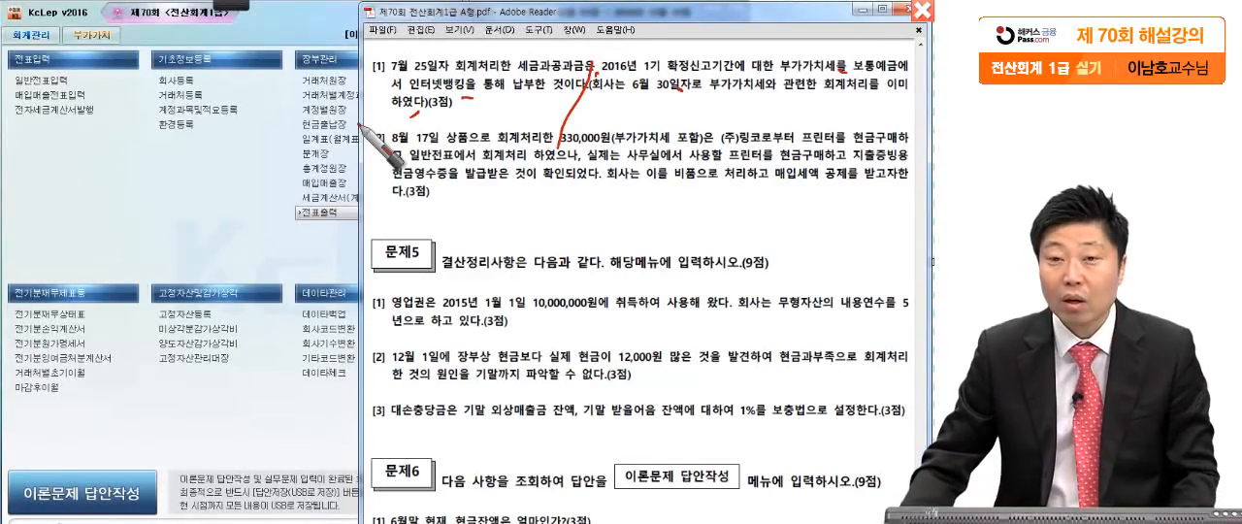
pyautogui.press('Escape')
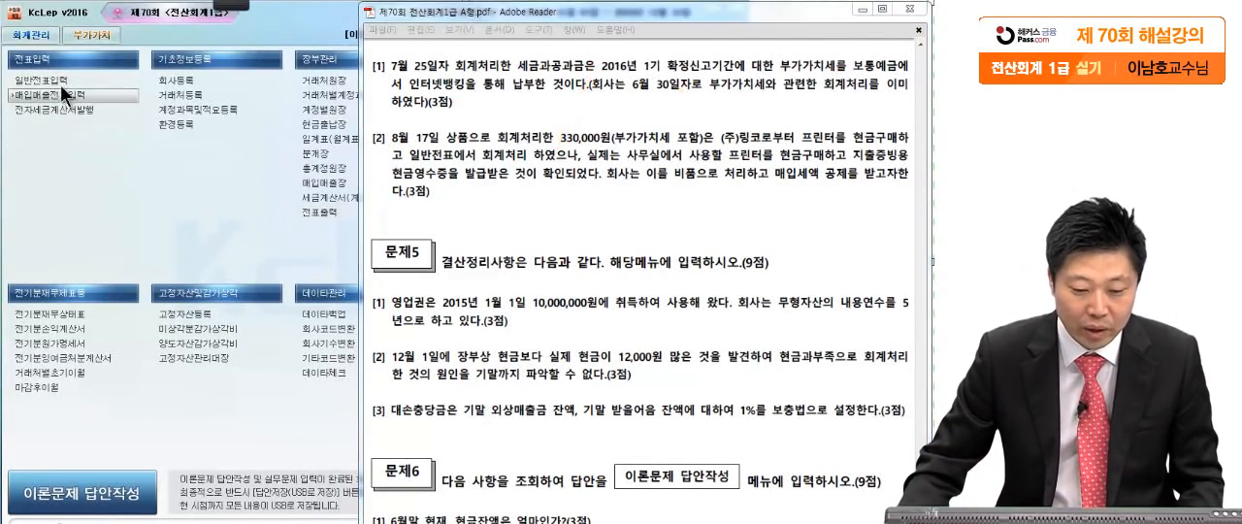
# - Open 일반전표입력 for June 30 and examine the 부가세예수금, 부가세대급금 and 미지급세금 lines of the VAT settlement voucher
pyautogui.click(55, 78)
pyautogui.click(56, 75)
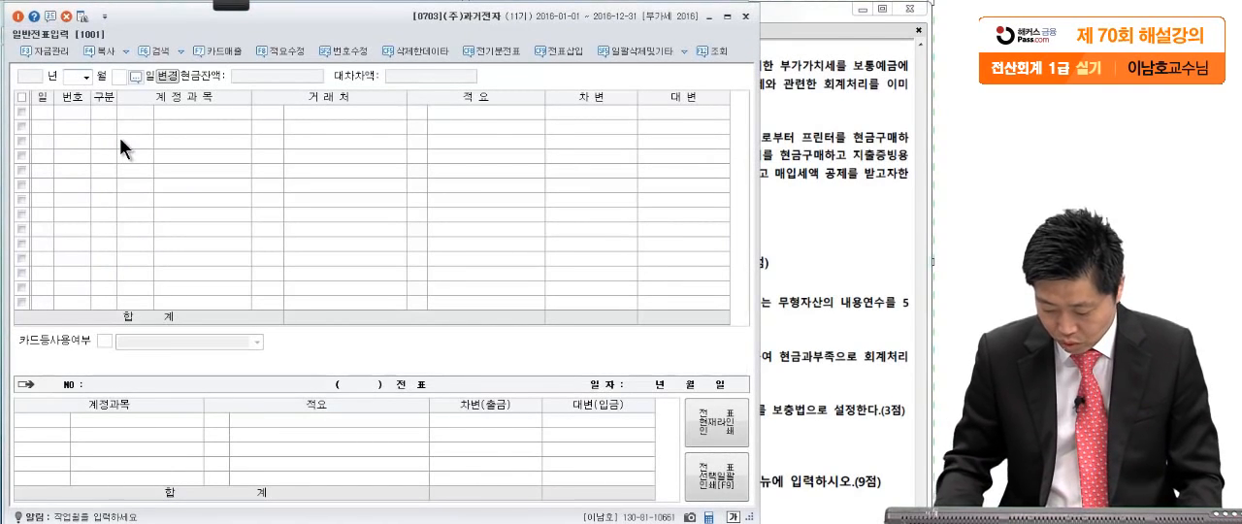
pyautogui.write('30')
pyautogui.press('Return')
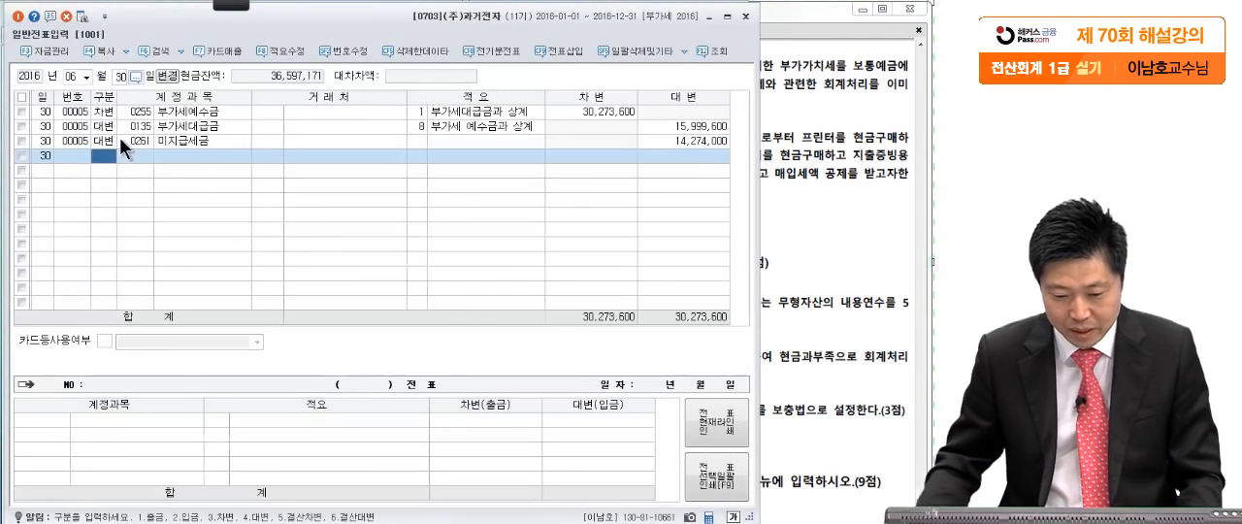
pyautogui.click(210, 114)
pyautogui.click(209, 128)
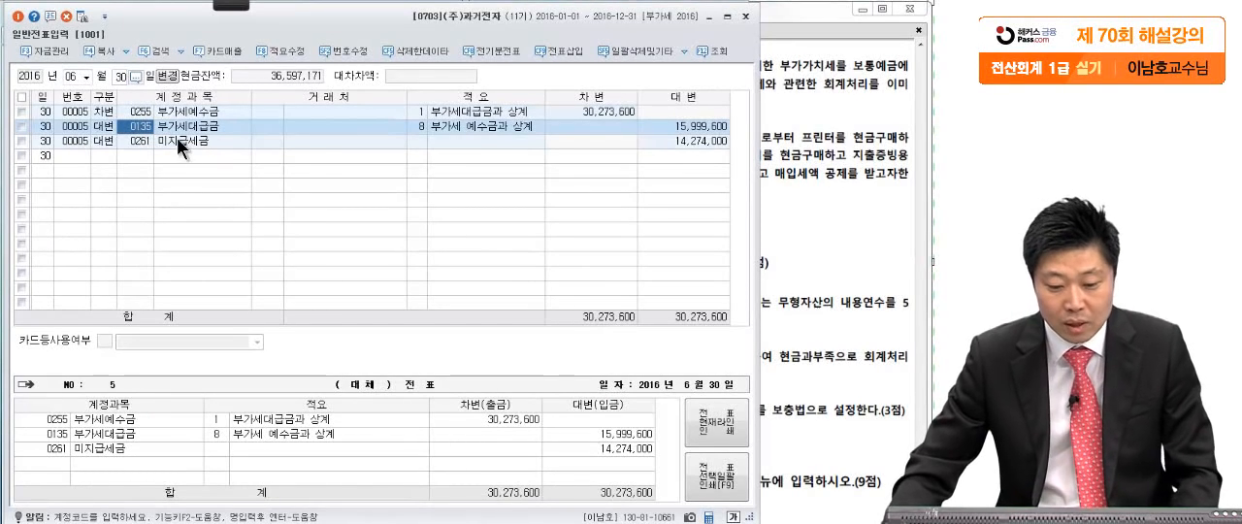
pyautogui.click(178, 142)
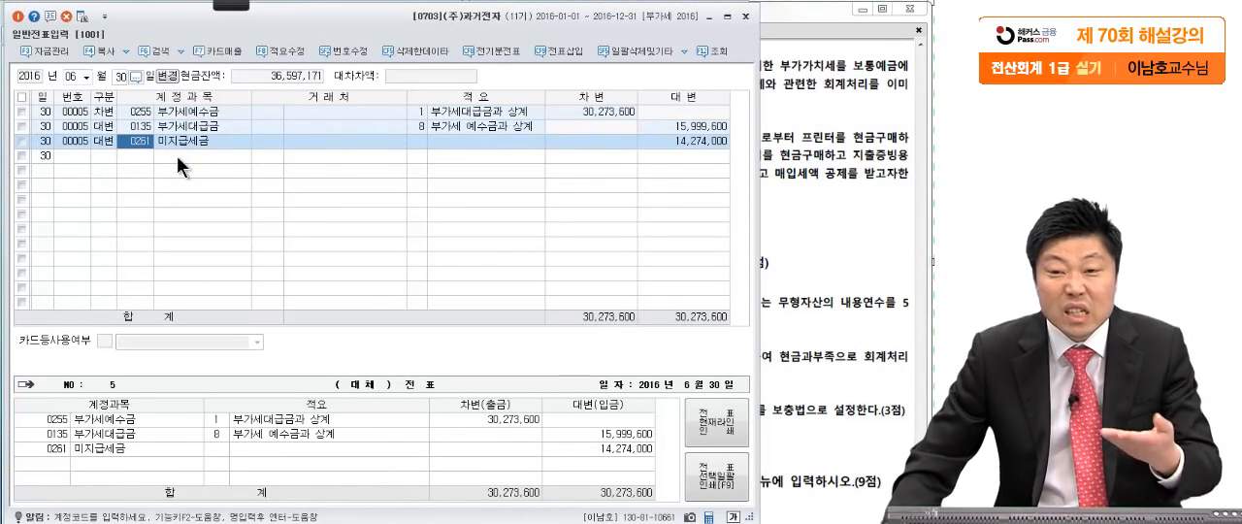
pyautogui.click(685, 141)
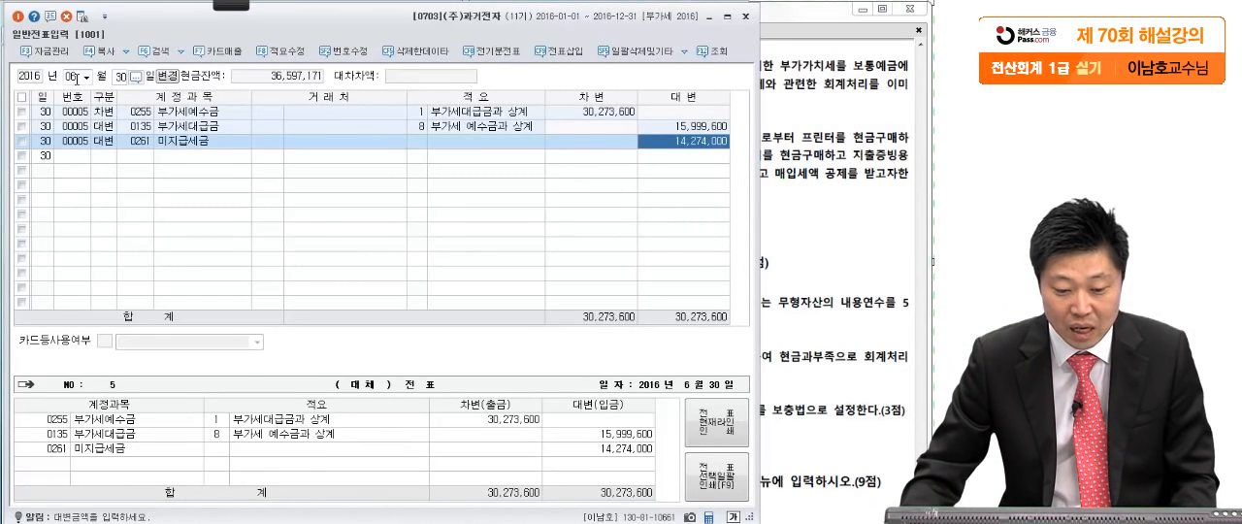
# - Show the July 25 voucher in 일반전표입력 and examine its 세금과공과 debit and 현금 credit amounts
pyautogui.click(72, 78)
pyautogui.write('07')
pyautogui.press('Return')
pyautogui.write('25')
pyautogui.press('Return')
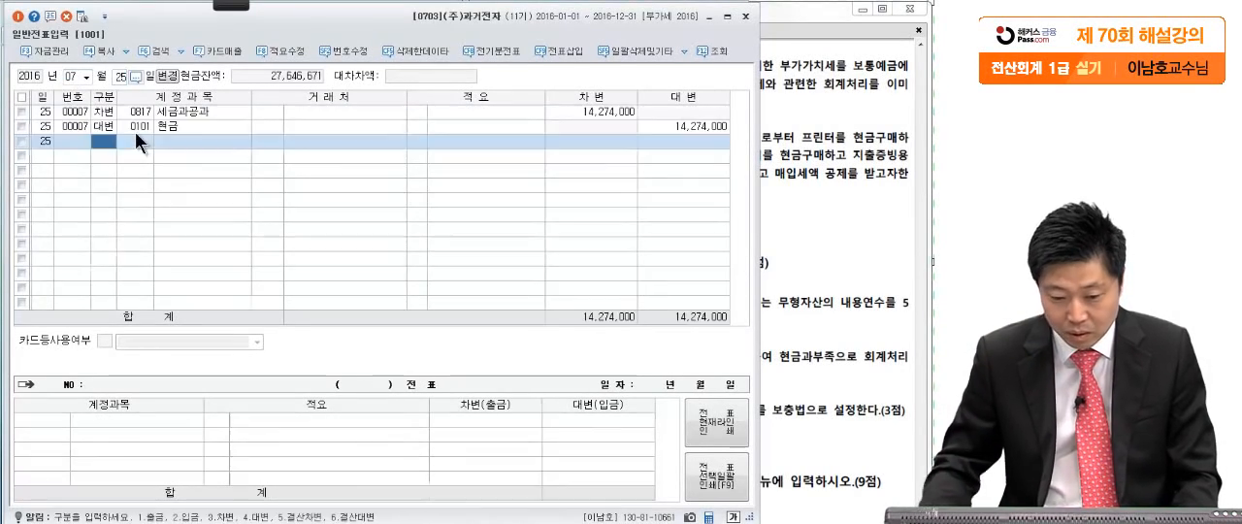
pyautogui.click(603, 112)
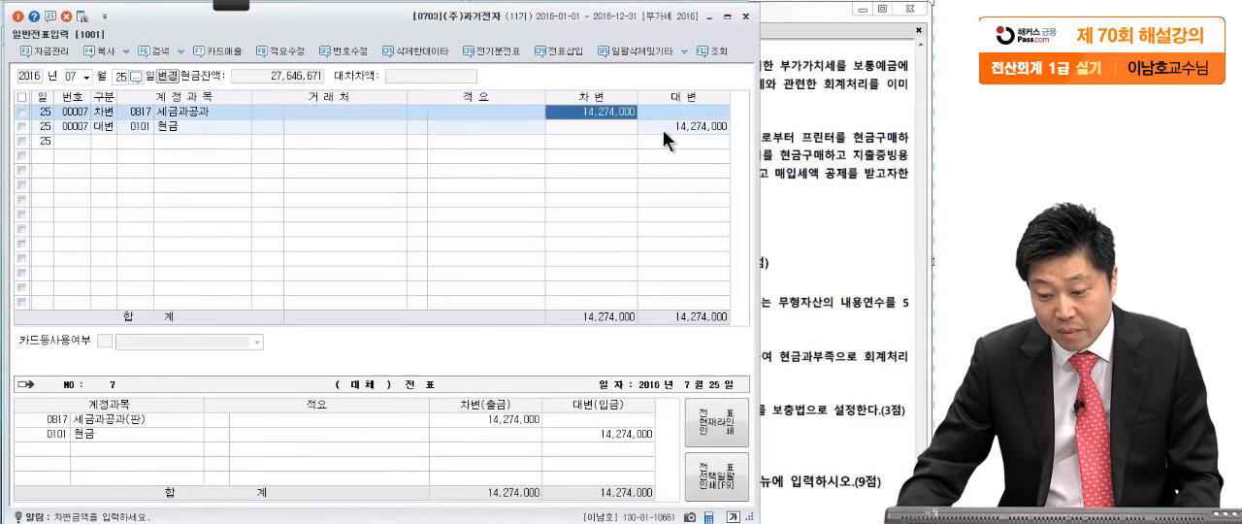
pyautogui.click(685, 126)
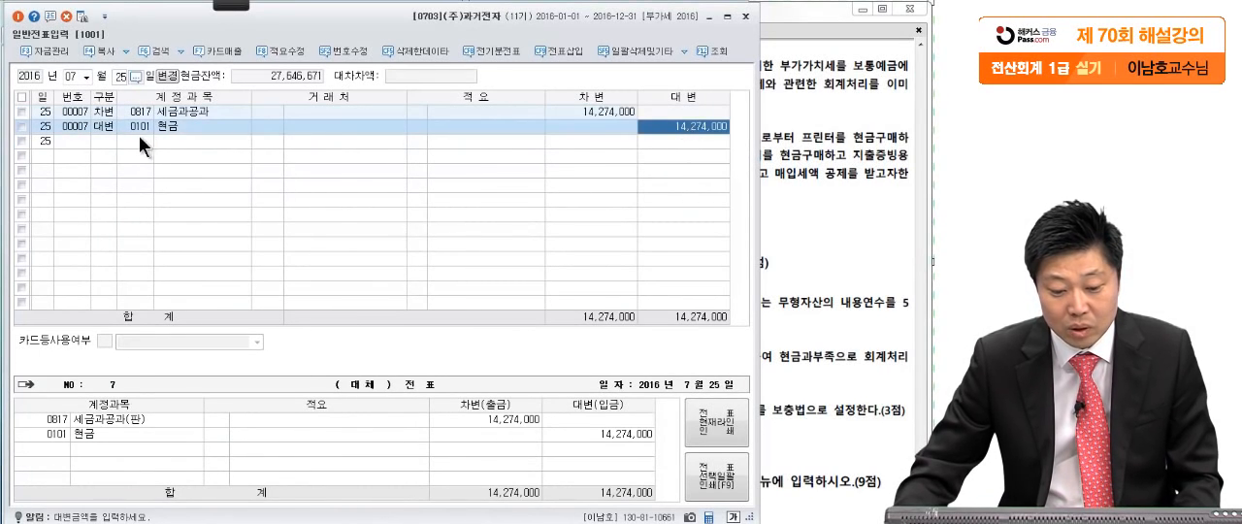
# - Change the debit account of the July 25 voucher from 세금과공과 to 미지급세금
pyautogui.click(112, 128)
pyautogui.click(172, 130)
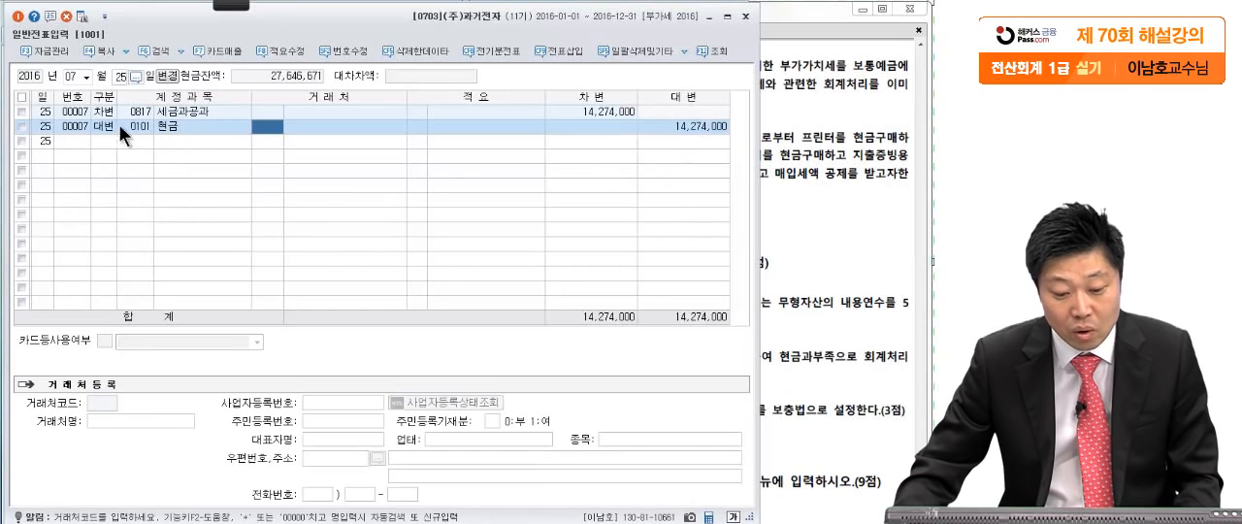
pyautogui.click(108, 112)
pyautogui.click(186, 117)
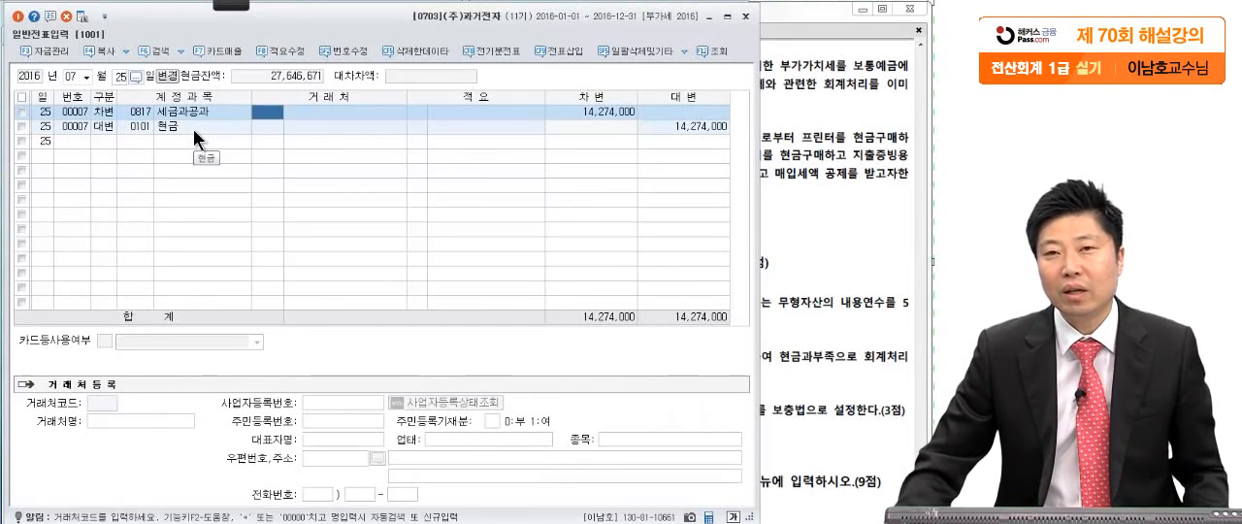
pyautogui.click(114, 113)
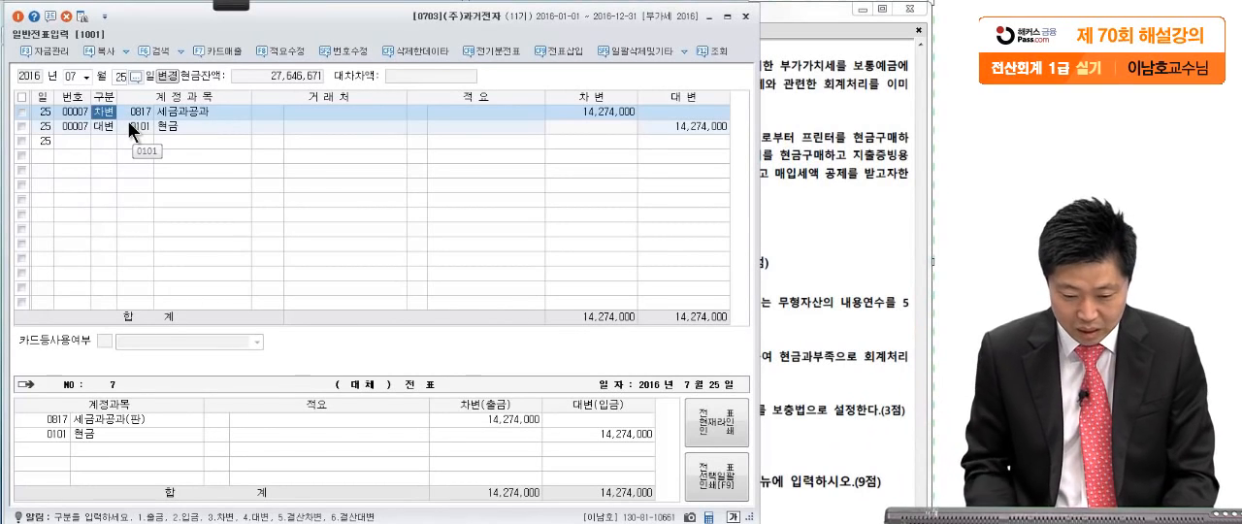
pyautogui.click(143, 117)
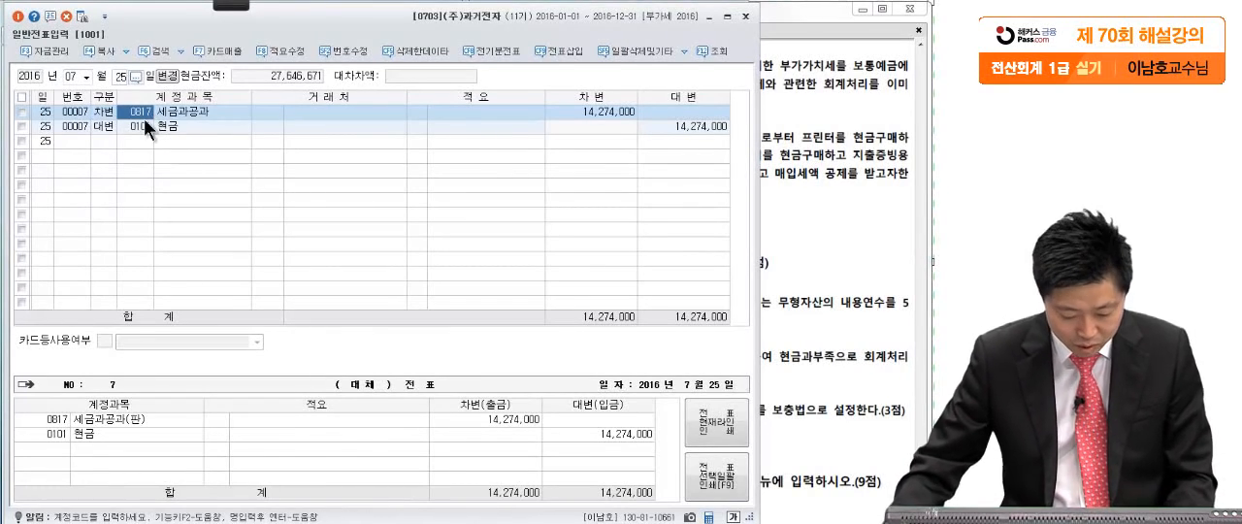
pyautogui.press('F2')
pyautogui.write('미지급')
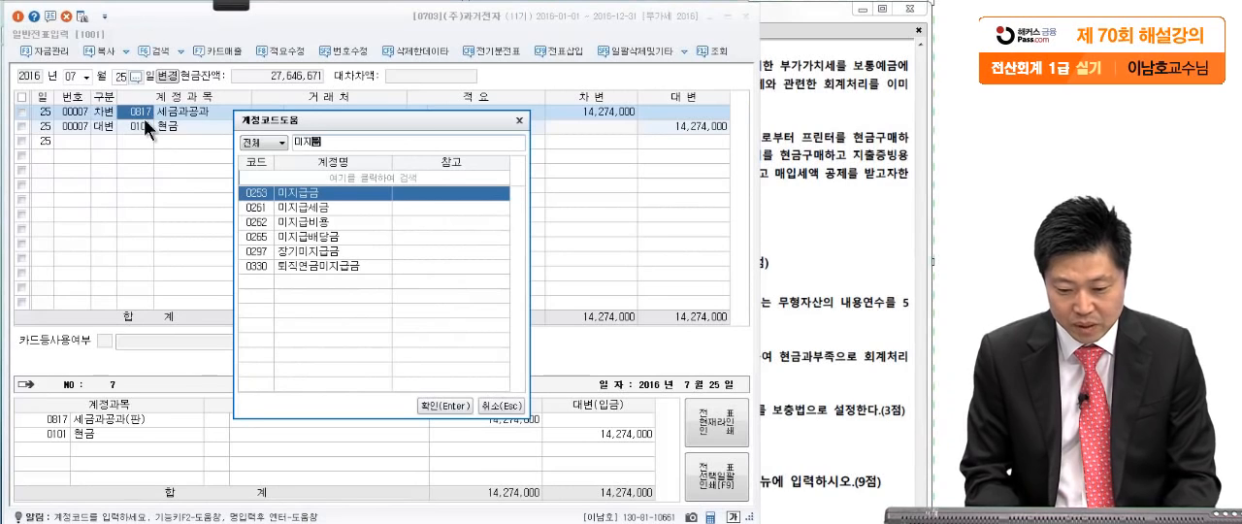
pyautogui.write('세')
pyautogui.press('Return')
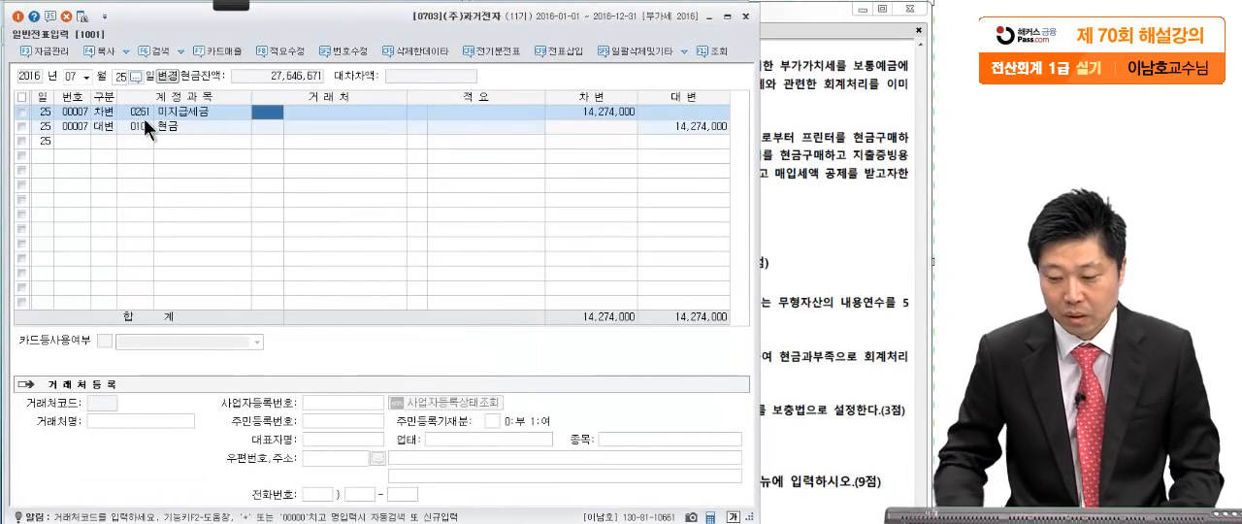
# - Show 문제4 question [2] in the exam PDF and mark the (주)링코, 일반전표, 지출증빙용 현금영수증, 비품 and 매입세액 공제 wording in pen
pyautogui.click(794, 168)
pyautogui.moveTo(690, 334); pyautogui.dragTo(679, 247)
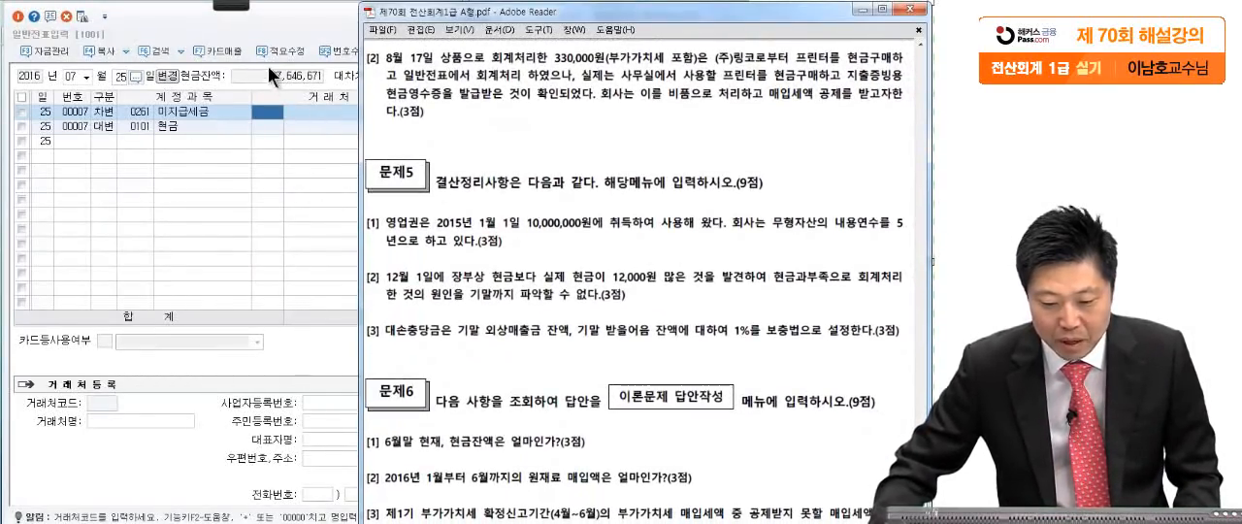
pyautogui.moveTo(236, 11)
pyautogui.click(23, 22)
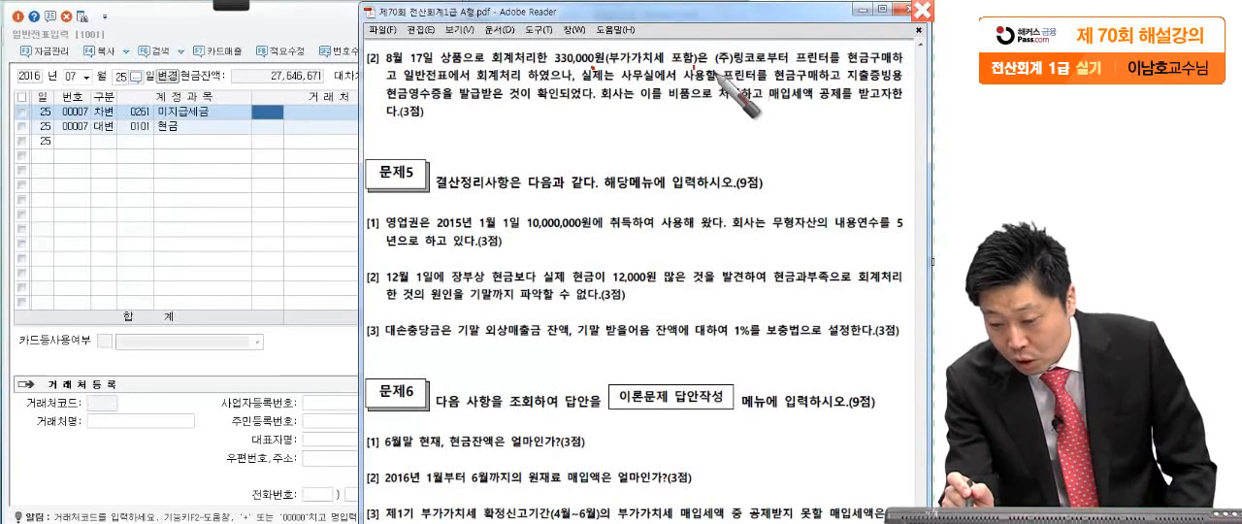
pyautogui.moveTo(707, 67); pyautogui.dragTo(757, 70)
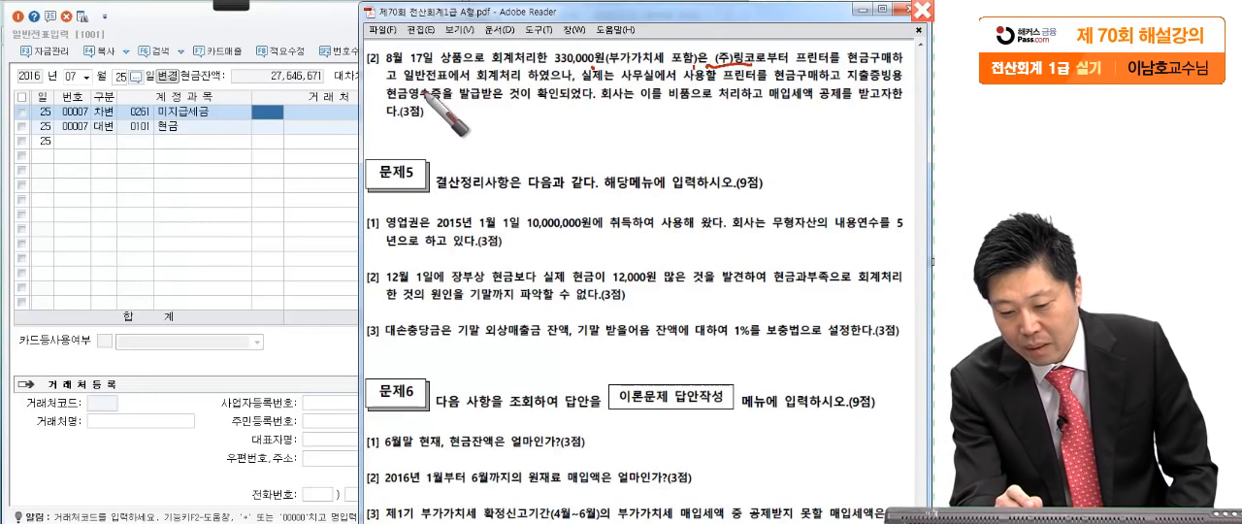
pyautogui.moveTo(419, 87)
pyautogui.mouseDown()
pyautogui.moveTo(590, 87)
pyautogui.moveTo(569, 99)
pyautogui.mouseUp()
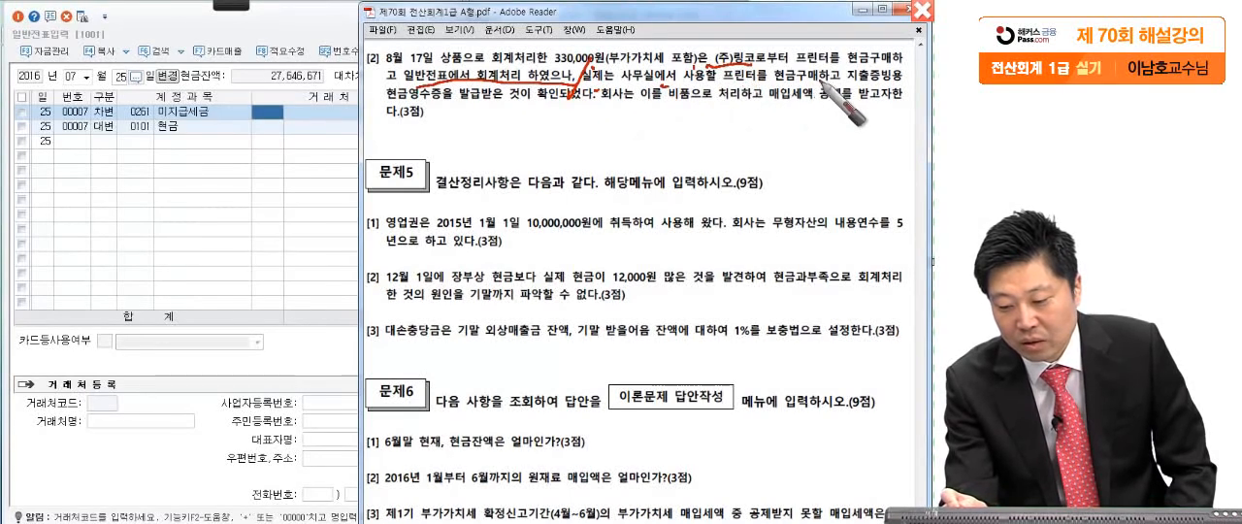
pyautogui.moveTo(846, 87); pyautogui.dragTo(878, 86)
pyautogui.moveTo(391, 106); pyautogui.dragTo(453, 108)
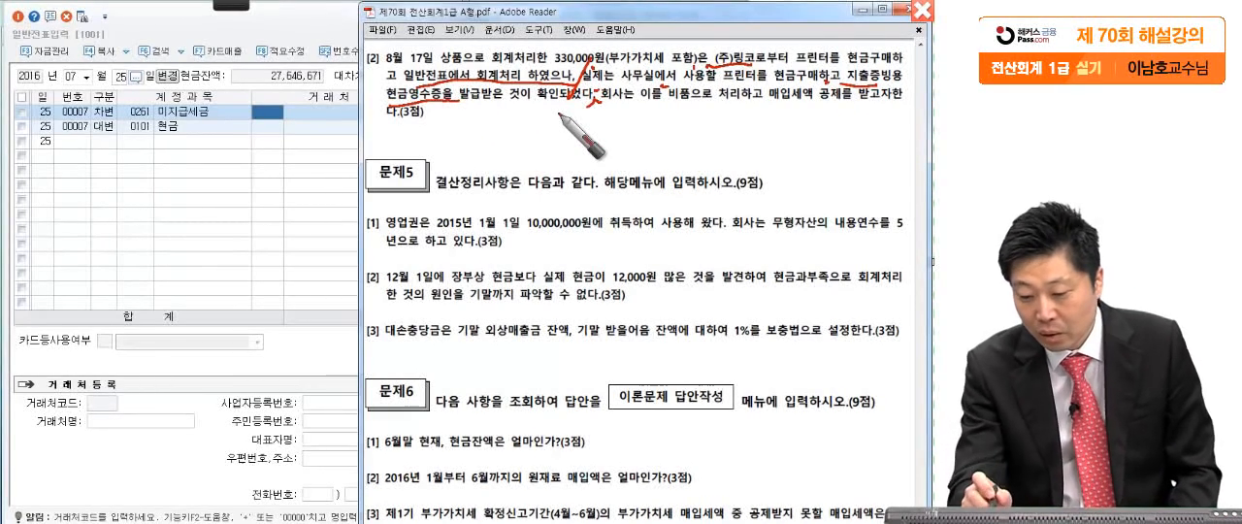
pyautogui.moveTo(679, 91)
pyautogui.mouseDown()
pyautogui.moveTo(776, 112)
pyautogui.moveTo(866, 97)
pyautogui.mouseUp()
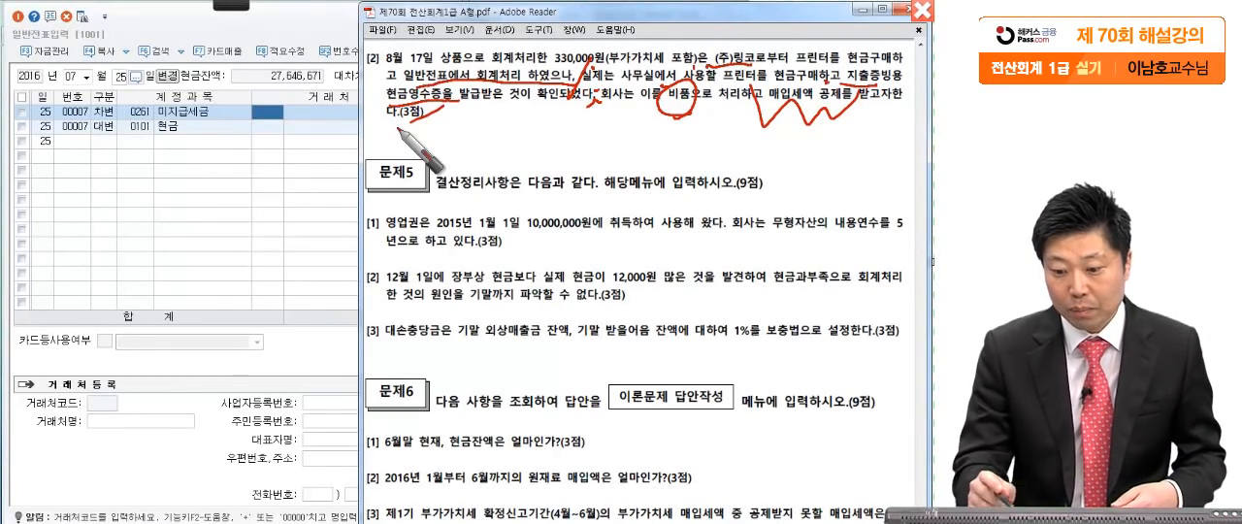
pyautogui.moveTo(578, 102)
pyautogui.mouseDown()
pyautogui.moveTo(603, 142)
pyautogui.moveTo(582, 111)
pyautogui.moveTo(537, 233)
pyautogui.mouseUp()
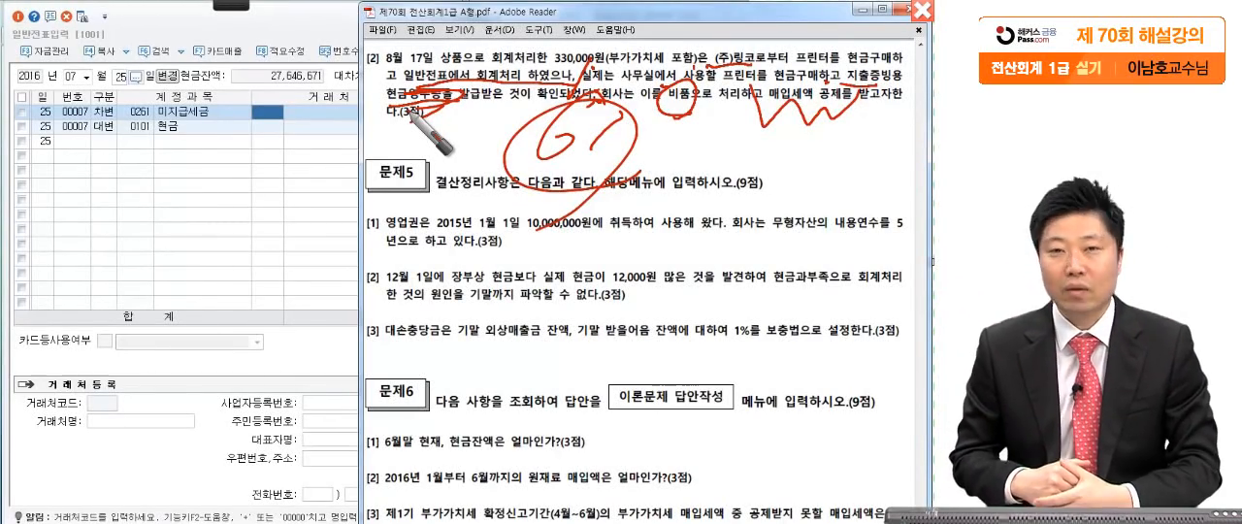
# - Show the August 17 voucher in 일반전표입력 and examine its 상품 debit and 현금 credit lines
pyautogui.click(165, 159)
pyautogui.click(75, 77)
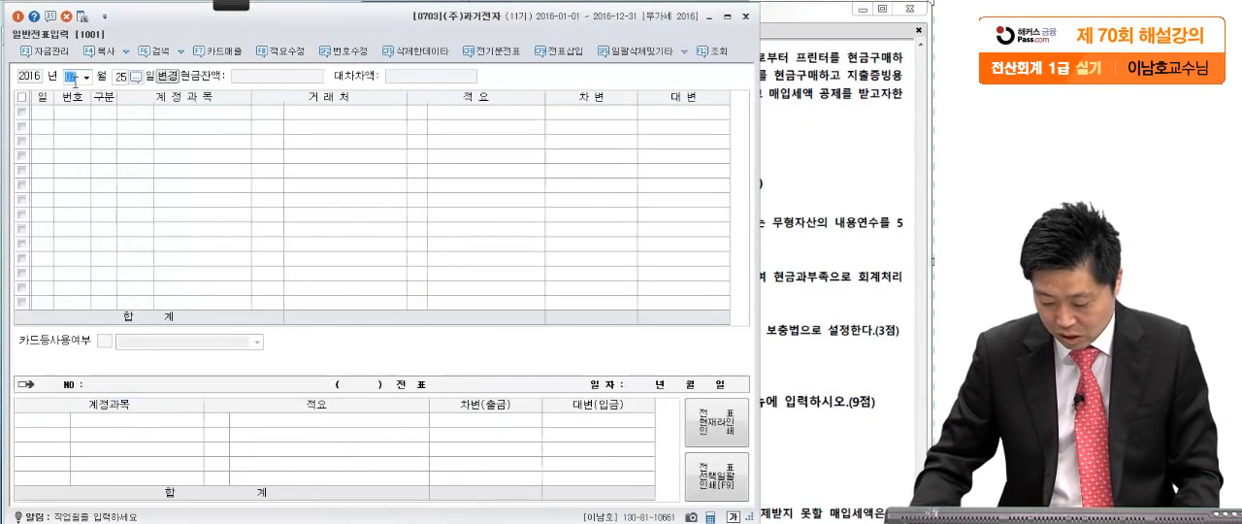
pyautogui.write('08')
pyautogui.press('Return')
pyautogui.write('17')
pyautogui.press('Return')
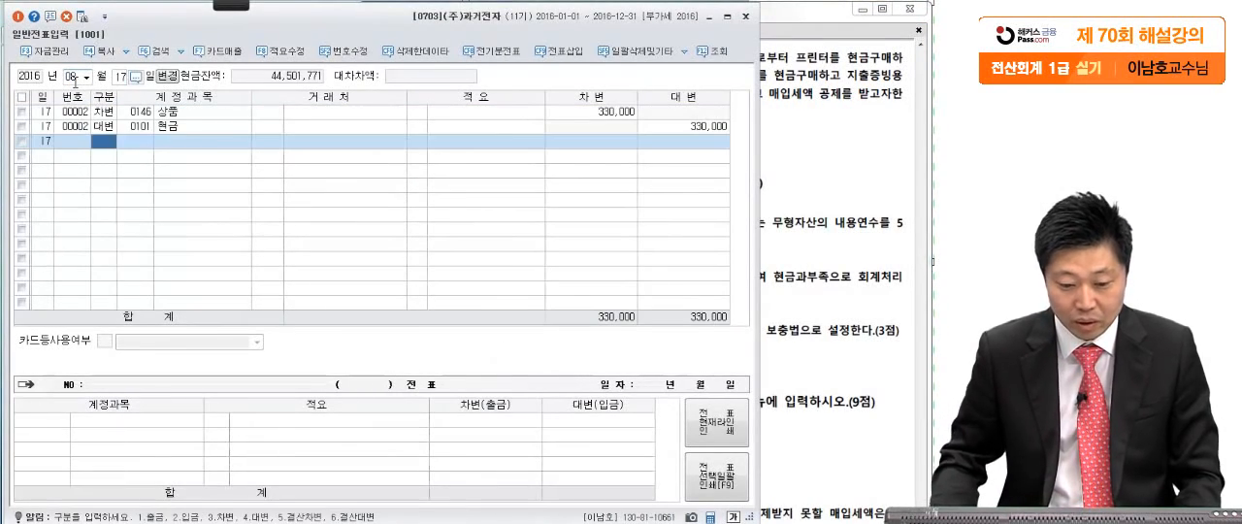
pyautogui.click(83, 113)
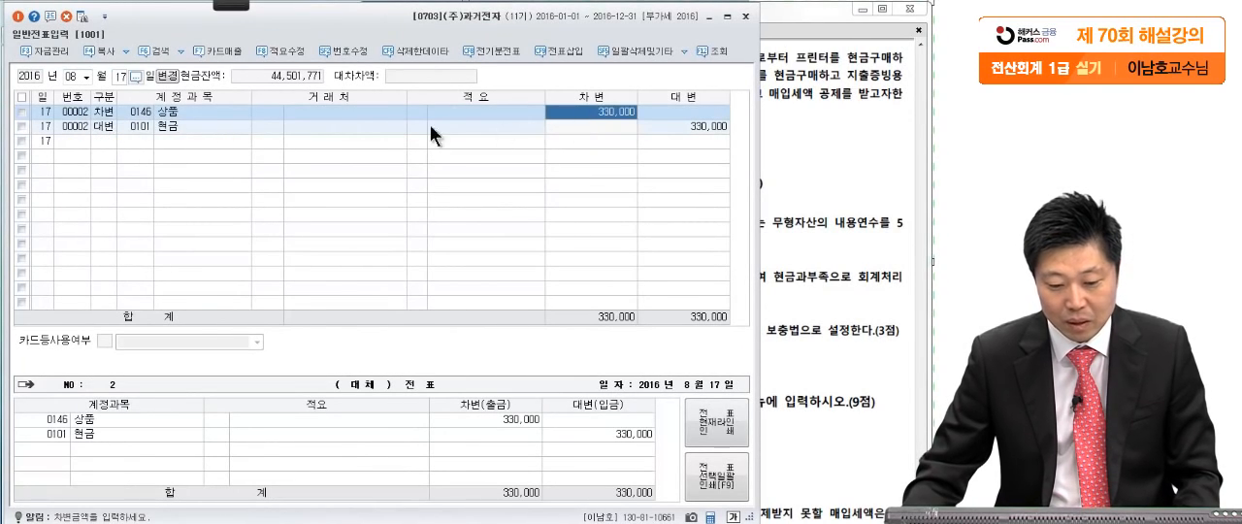
pyautogui.click(94, 127)
pyautogui.click(655, 125)
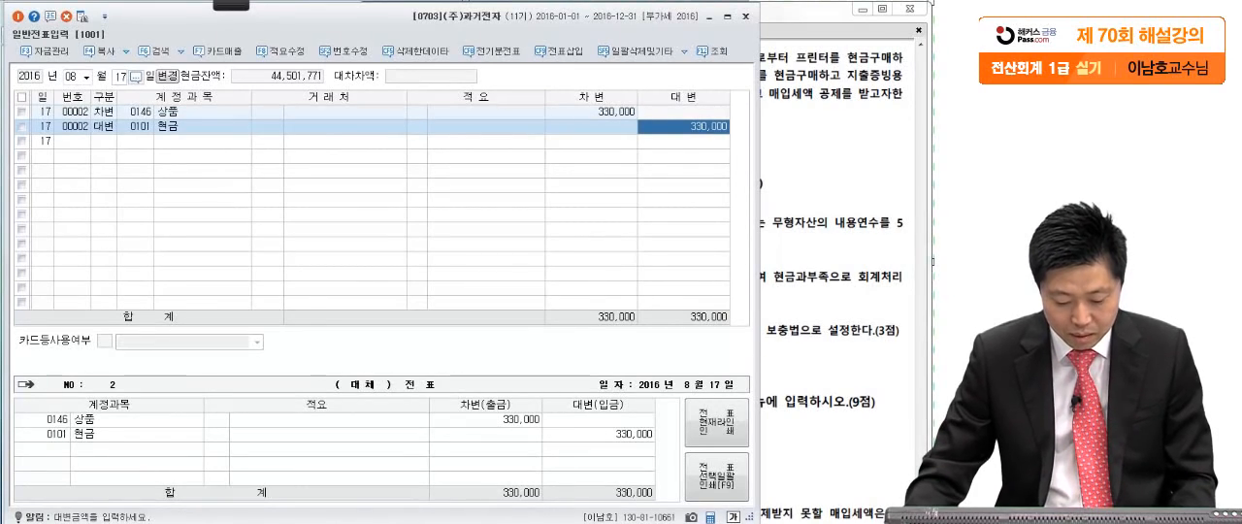
# - Close 일반전표입력 and open 매입매출전표입력 for August 17
pyautogui.press('Escape')
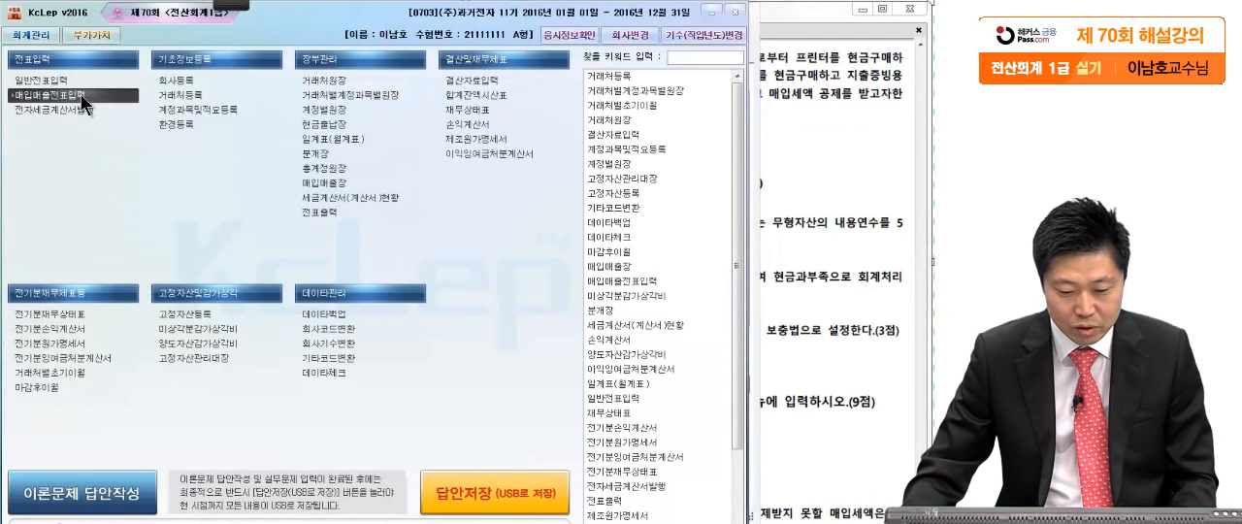
pyautogui.click(44, 95)
pyautogui.click(796, 149)
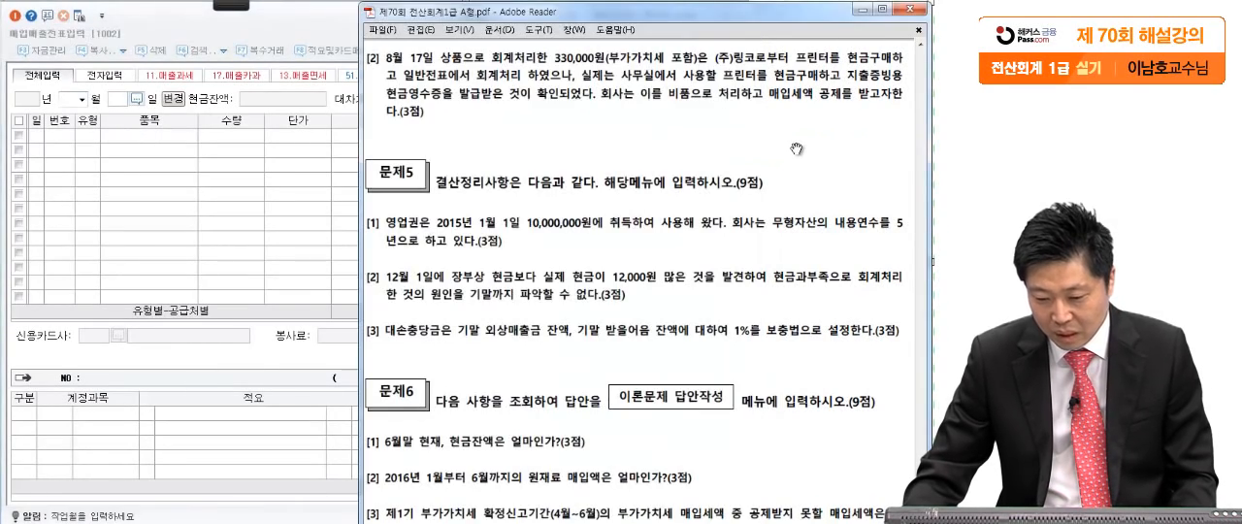
pyautogui.click(176, 217)
pyautogui.write('08')
pyautogui.press('Return')
pyautogui.write('17')
pyautogui.press('Return')
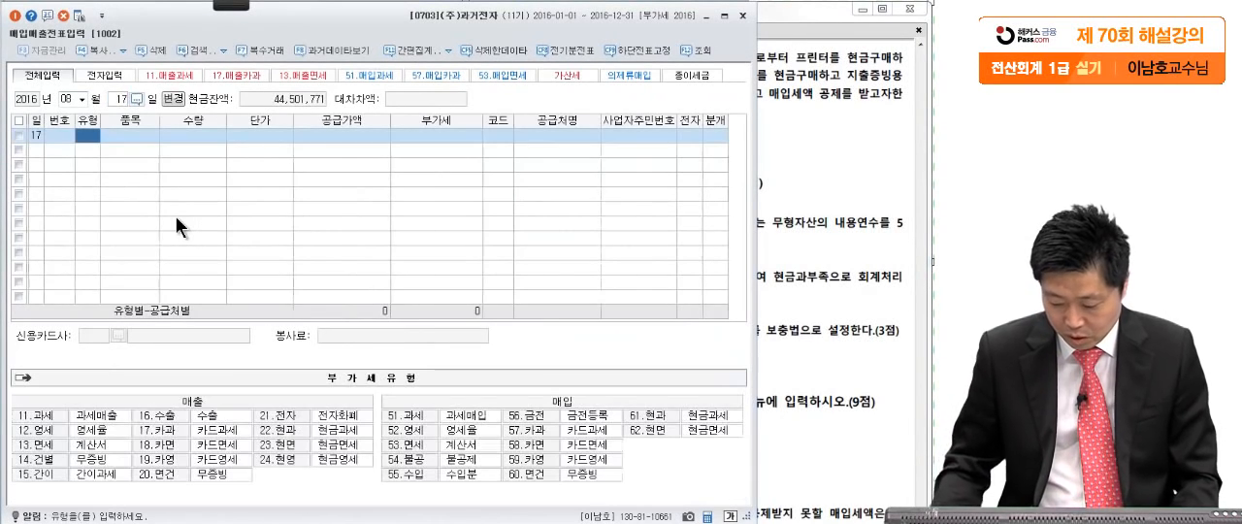
# - Enter an August 17 purchase line of type 61 현과 with the VAT-inclusive amount 330,000 as 공급가액
pyautogui.write('61')
pyautogui.press('Return')
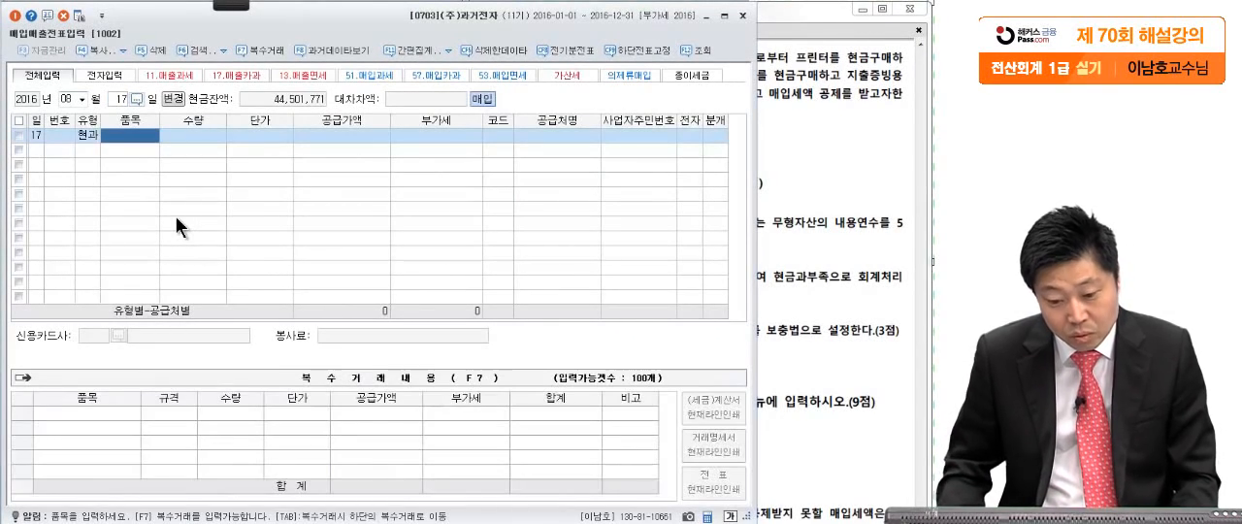
pyautogui.press('Return')
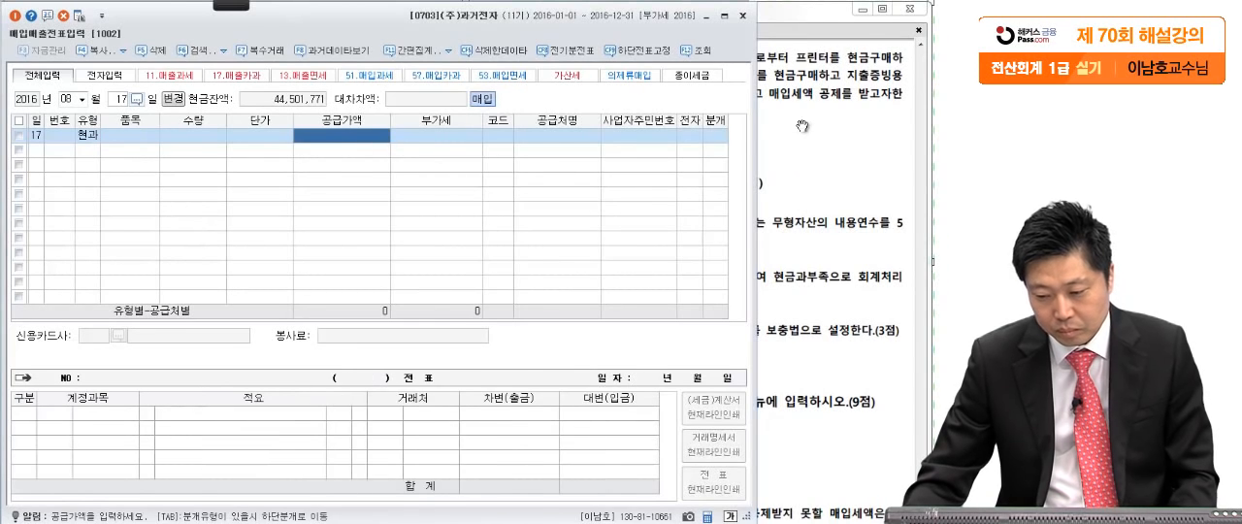
pyautogui.click(836, 173)
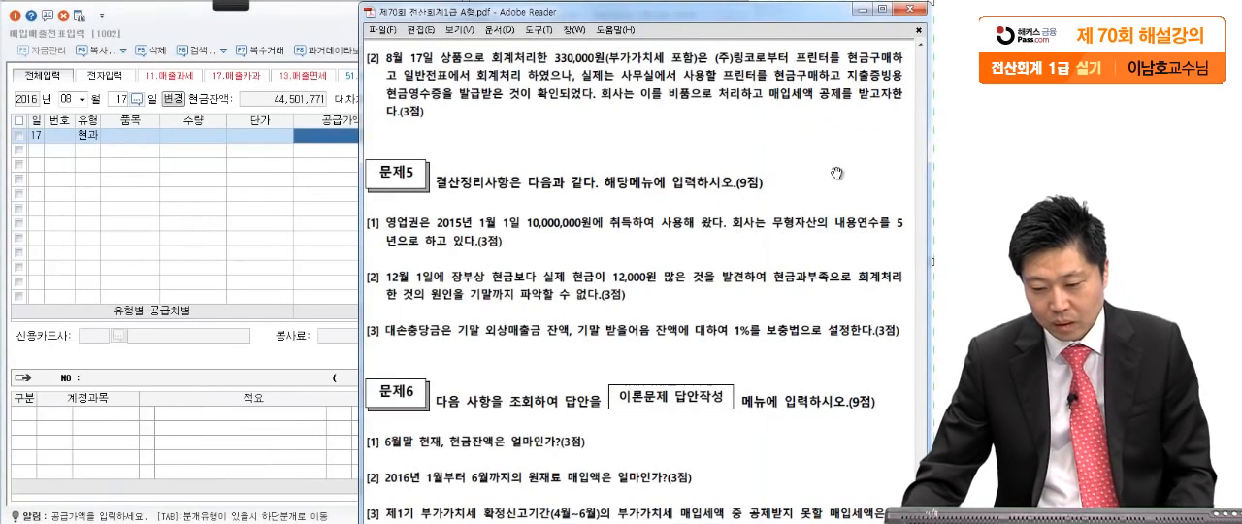
pyautogui.click(340, 139)
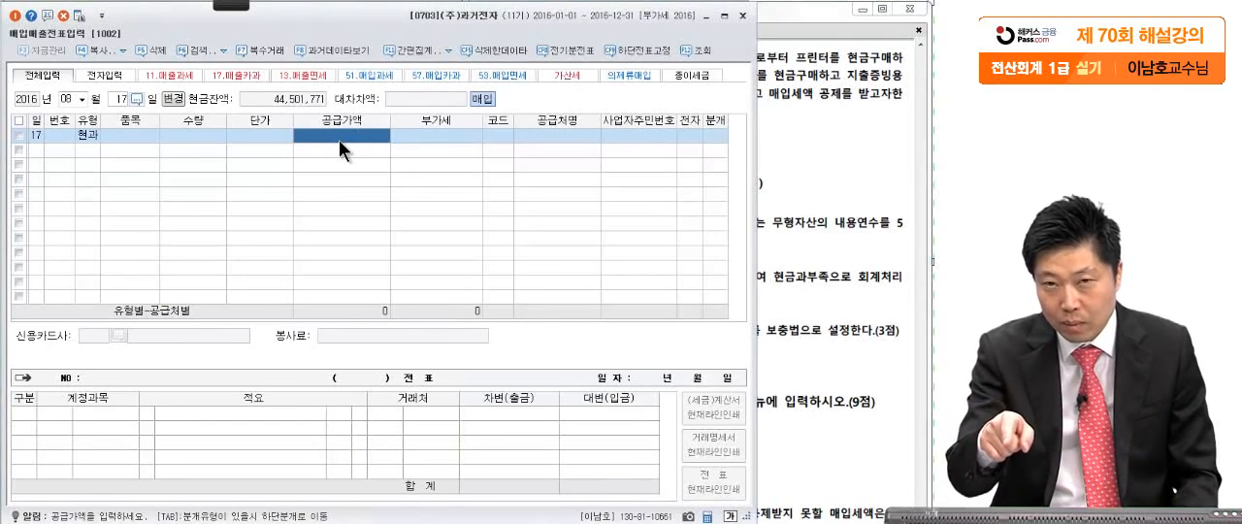
pyautogui.write('33000')
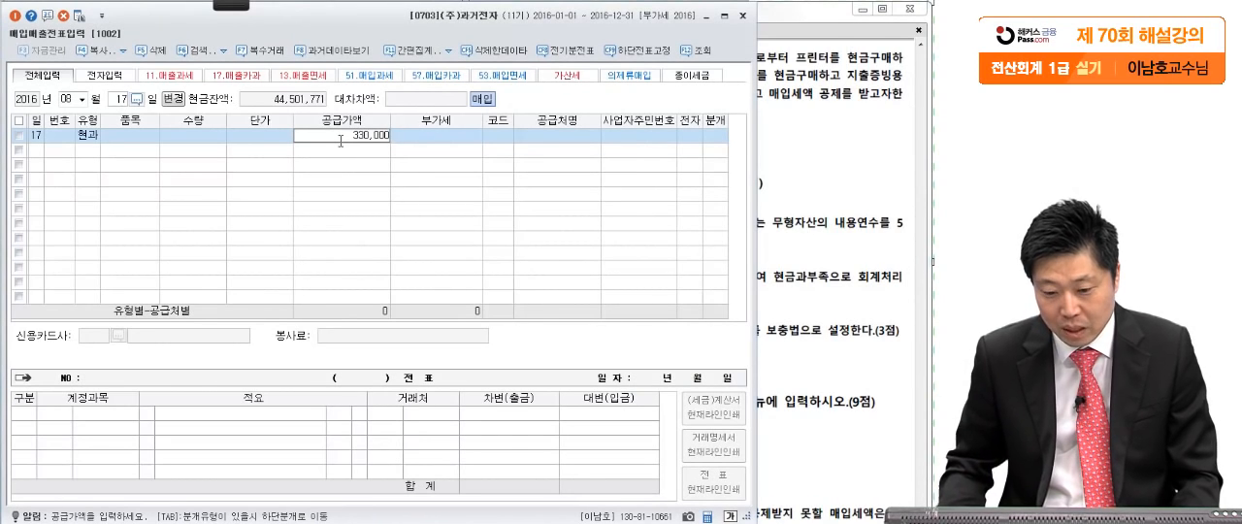
pyautogui.write('0')
pyautogui.press('Return')
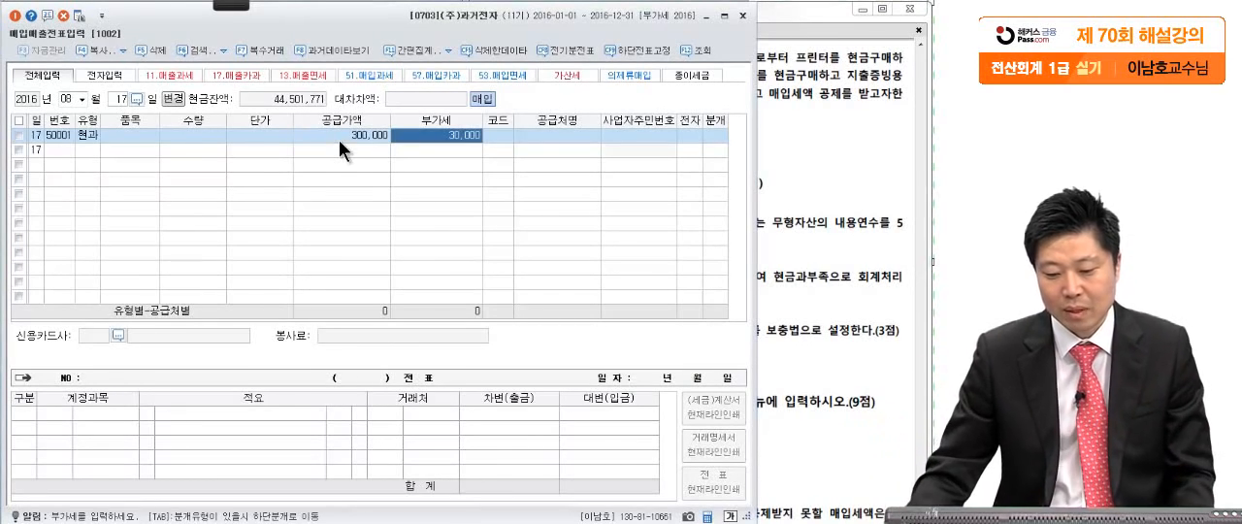
pyautogui.press('Return')
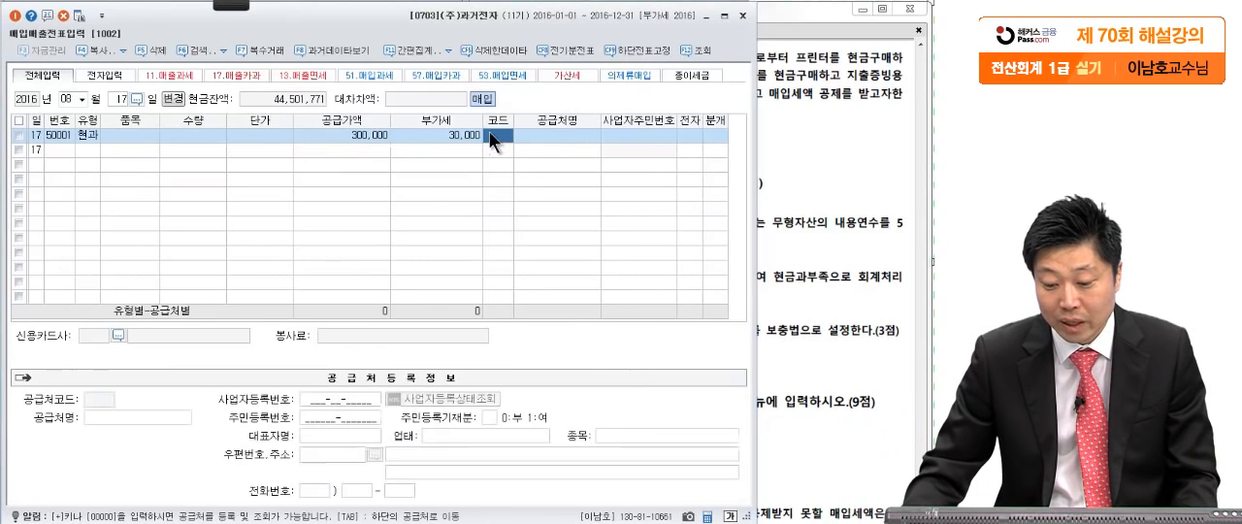
# - Set the supplier of the August 17 purchase to (주)링코
pyautogui.click(823, 123)
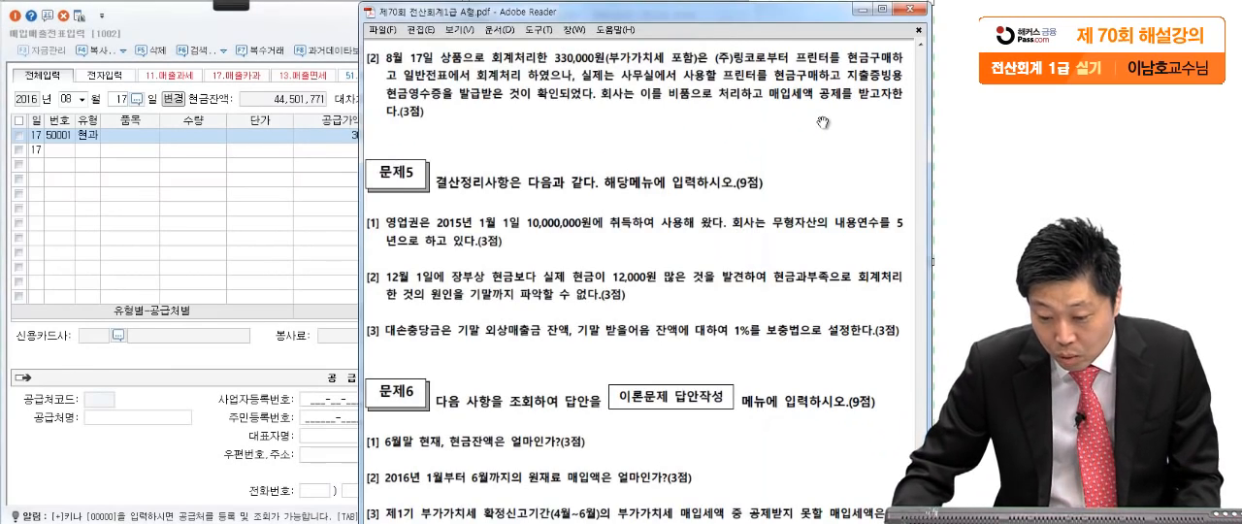
pyautogui.click(287, 269)
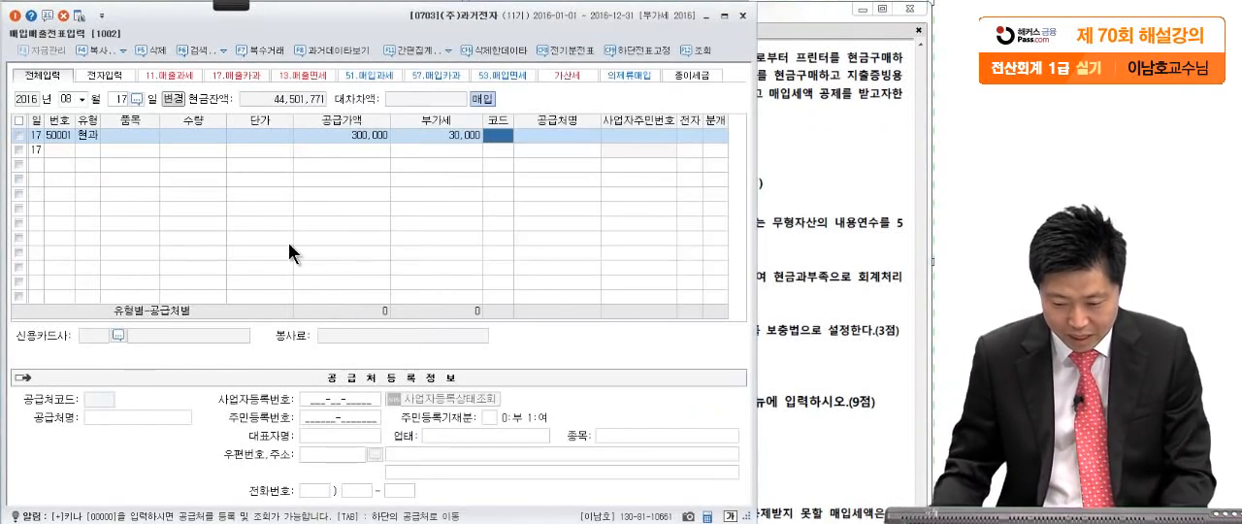
pyautogui.write('딩')
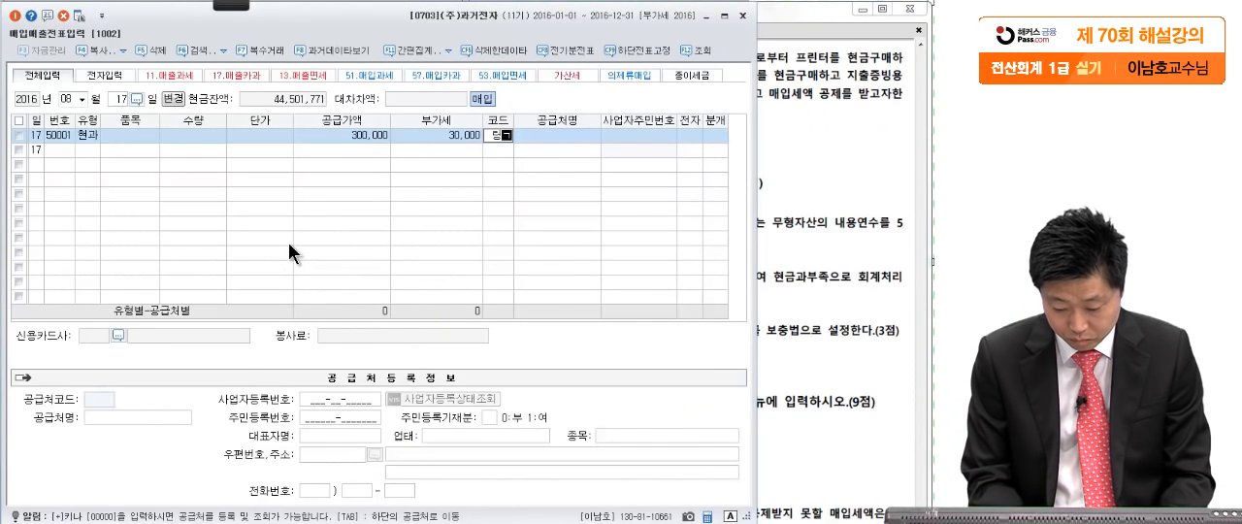
pyautogui.press('Return')
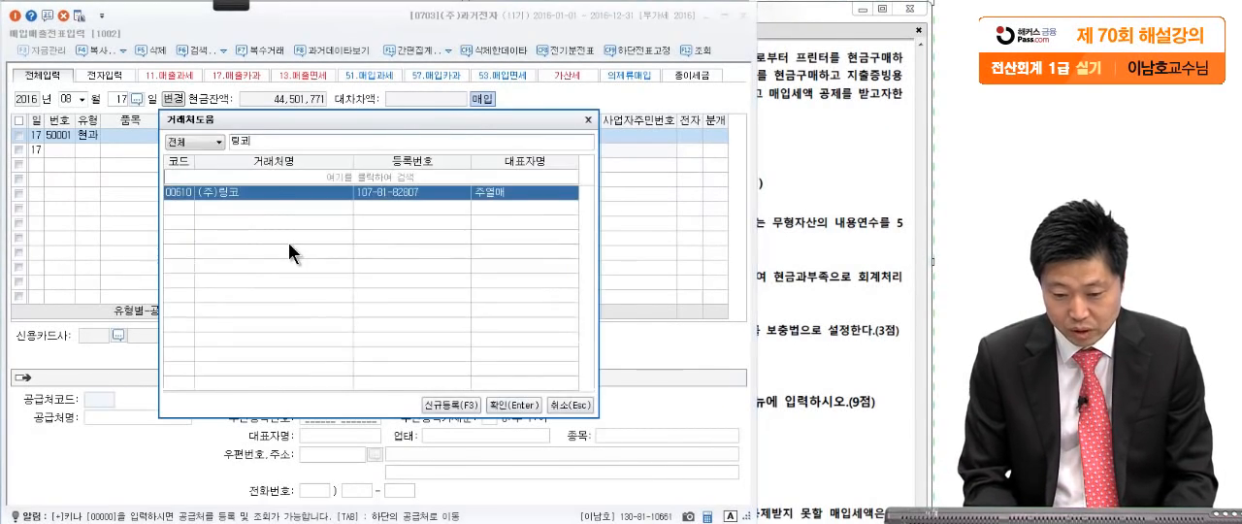
pyautogui.press('Return')
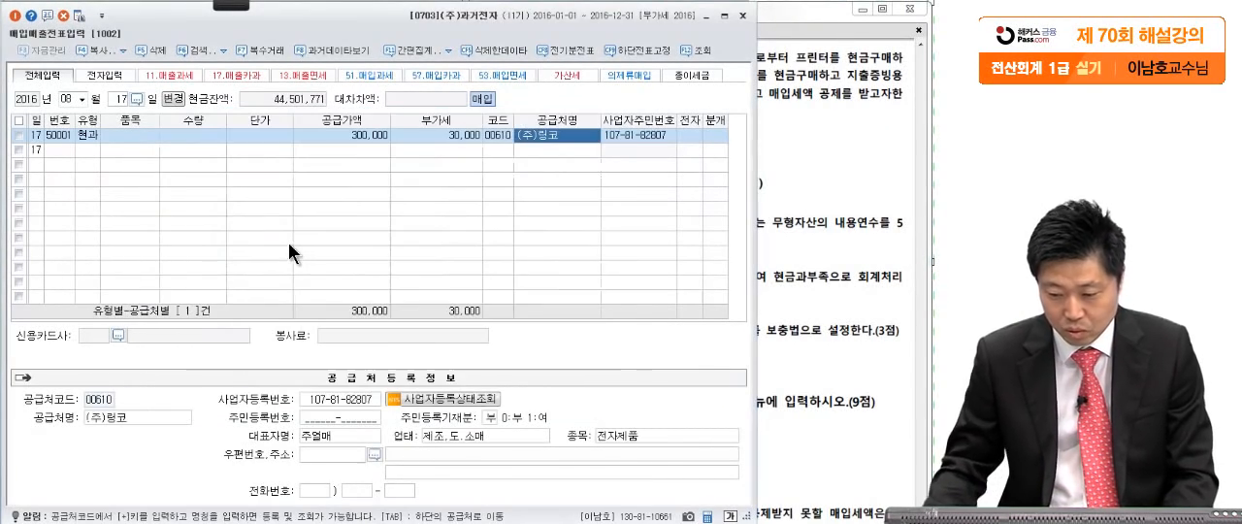
# - Set the August 17 purchase's 분개 type to 3 혼합 and change its 원재료 debit account to 비품
pyautogui.click(716, 133)
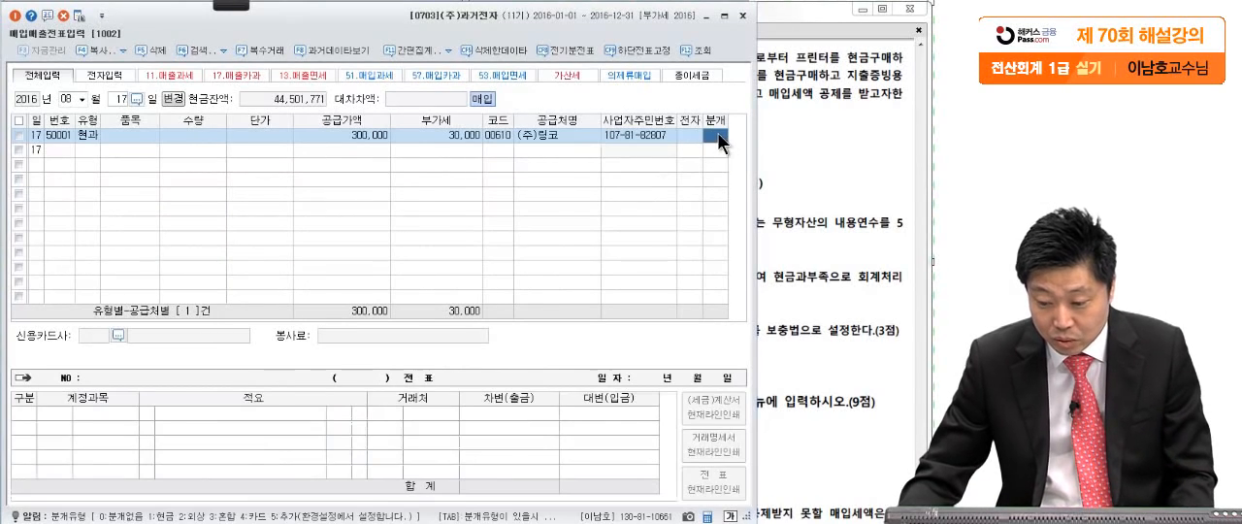
pyautogui.write('3')
pyautogui.press('Return')
pyautogui.click(838, 164)
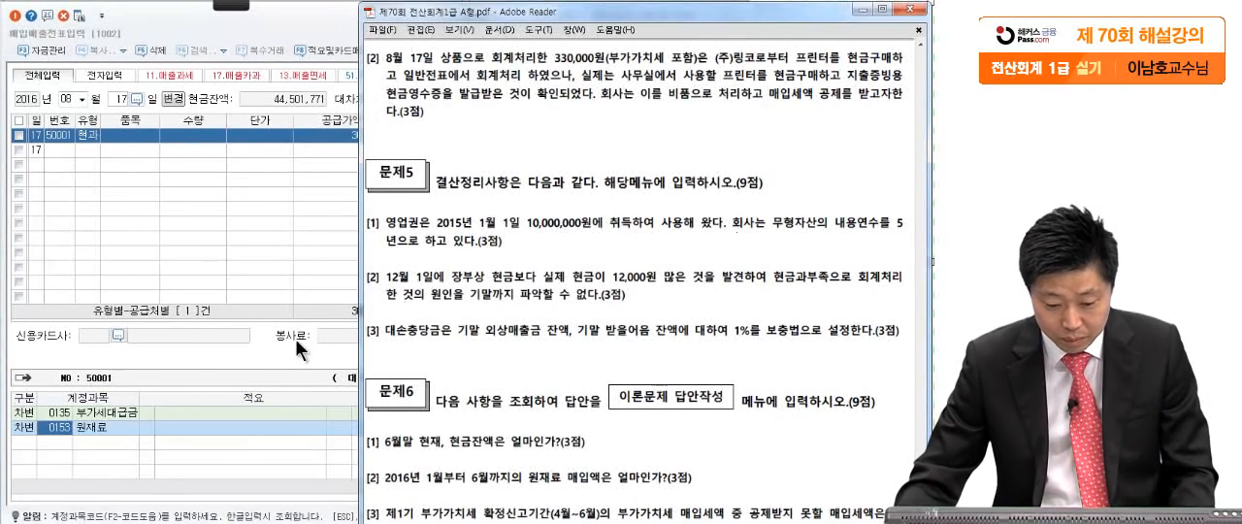
pyautogui.click(65, 428)
pyautogui.write('비품')
pyautogui.press('Return')
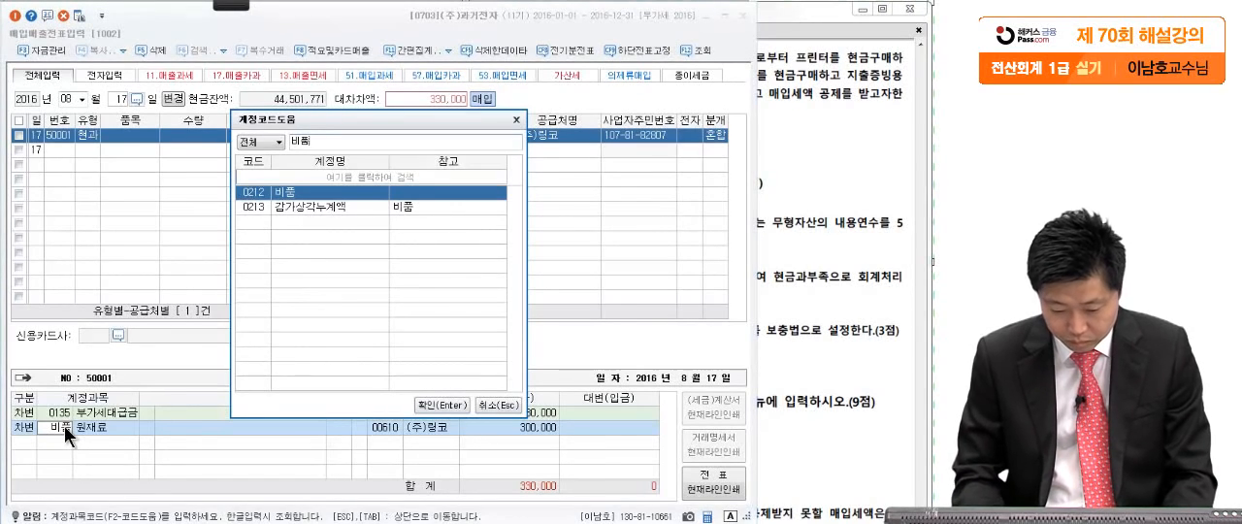
pyautogui.press('Return')
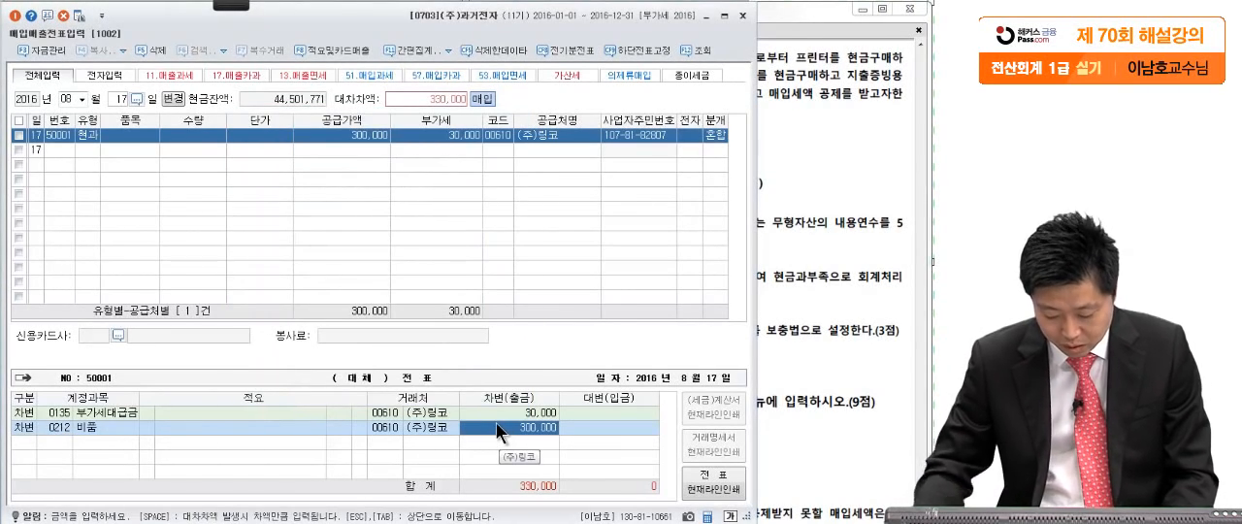
pyautogui.press('Return')
# - Add a 현금 credit line of 330,000 to the August 17 purchase entry
pyautogui.press('4')
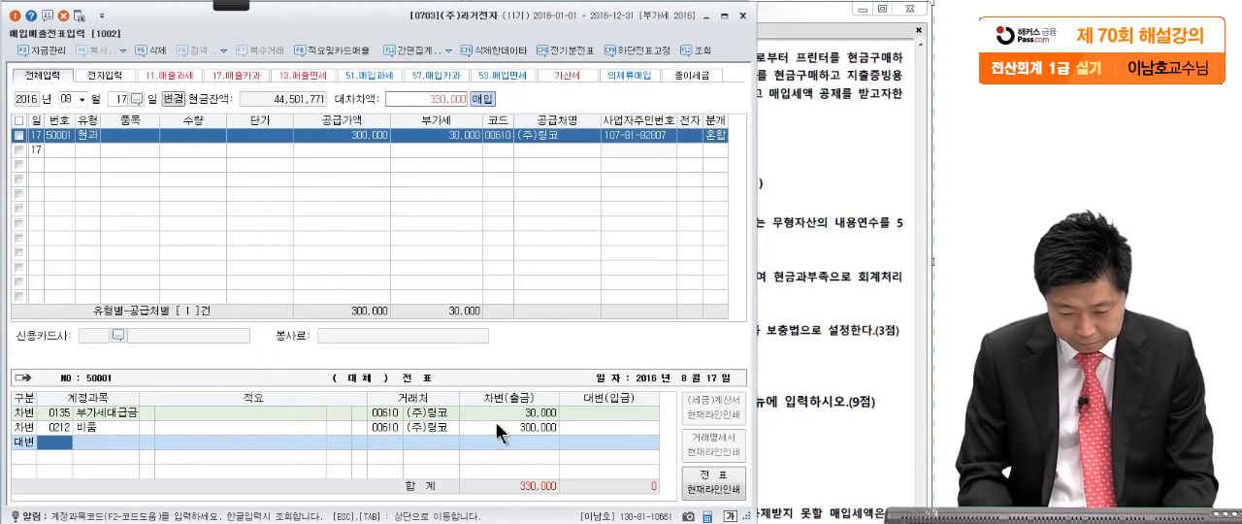
pyautogui.click(825, 213)
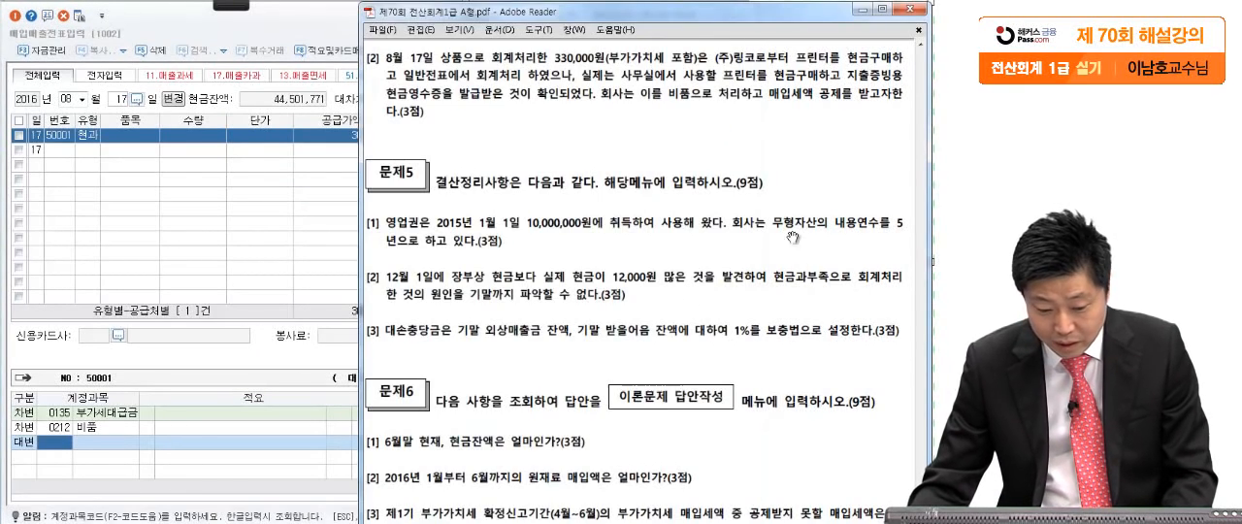
pyautogui.click(58, 442)
pyautogui.write('현금')
pyautogui.press('Return')
pyautogui.press('Return')
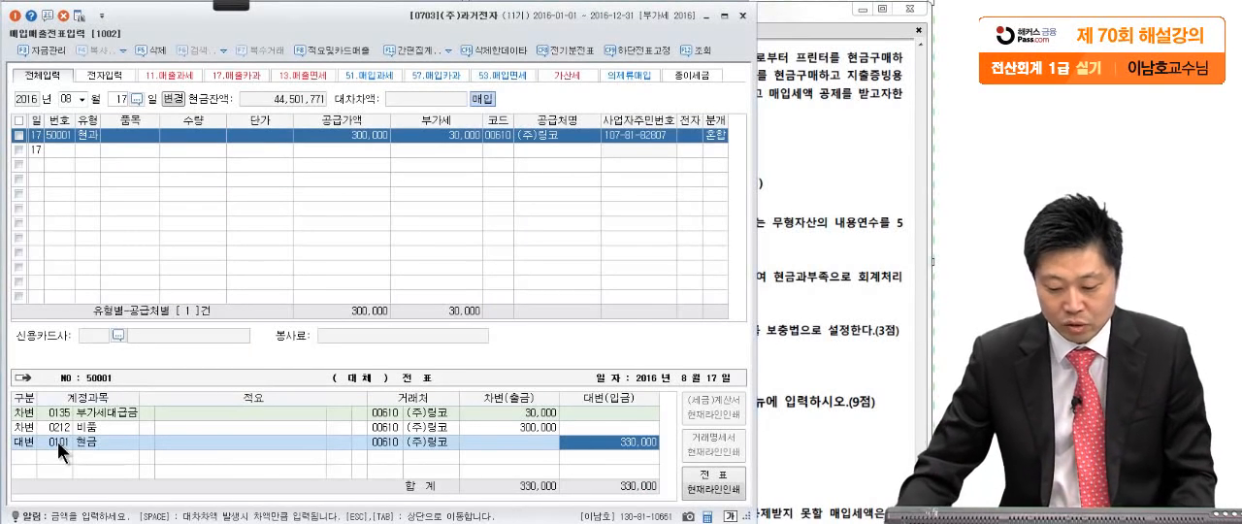
# - Delete the August 17 상품/현금 voucher from 일반전표입력 and close the voucher entry windows
pyautogui.hotkey('alt', 'Tab')
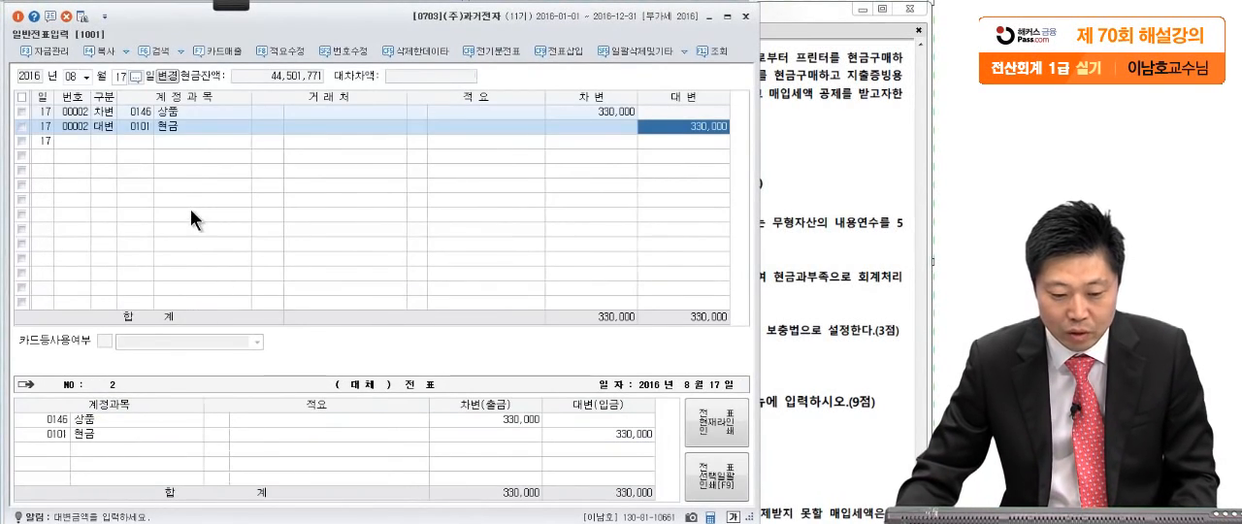
pyautogui.click(21, 111)
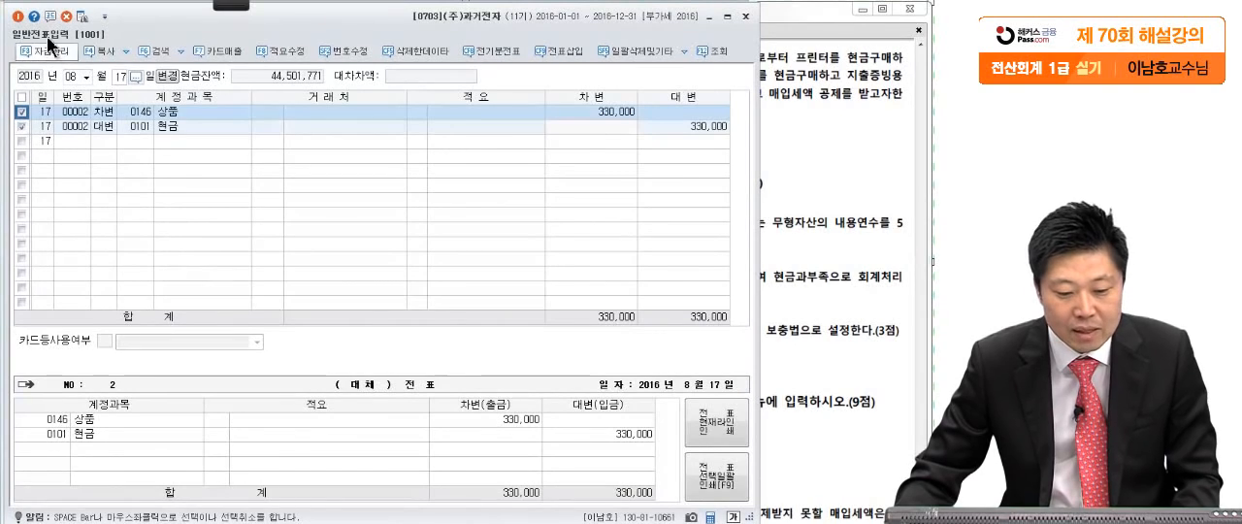
pyautogui.click(68, 18)
pyautogui.press('Return')
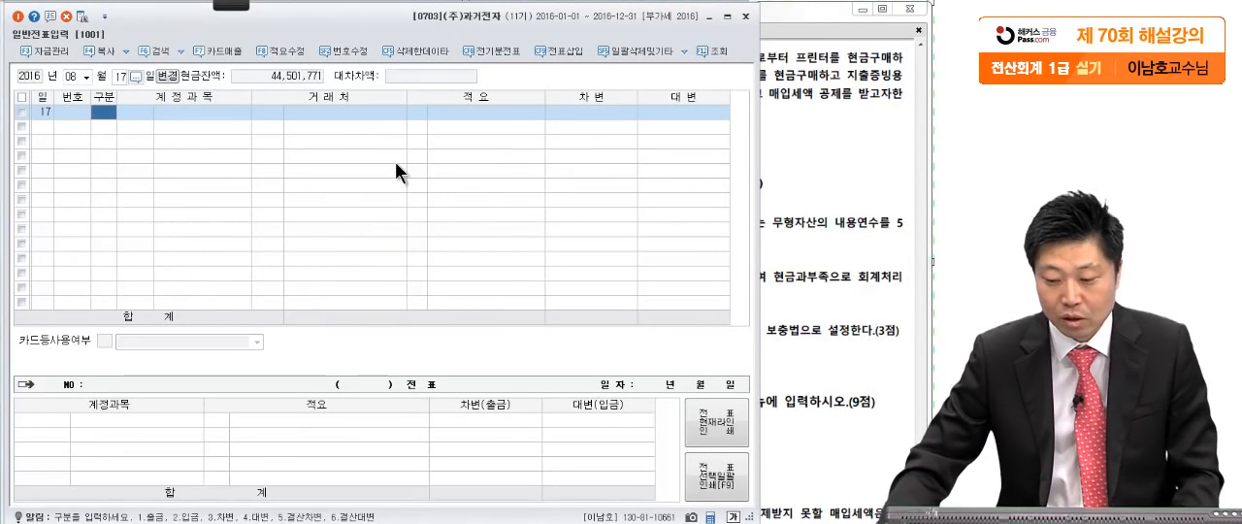
pyautogui.click(745, 17)
pyautogui.click(743, 16)
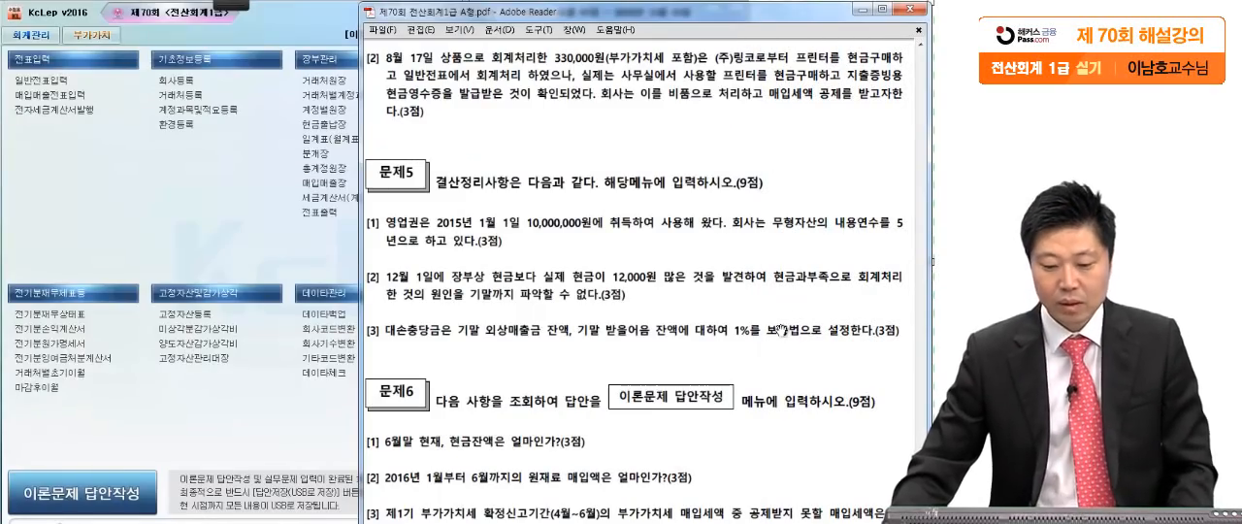
# - Show 문제5 in the exam paper and mark the 영업권 acquisition year, 10,000,000원 amount and useful life in question [1] in red
pyautogui.scroll(-2, 781, 335)
pyautogui.scroll(-3, 770, 313)
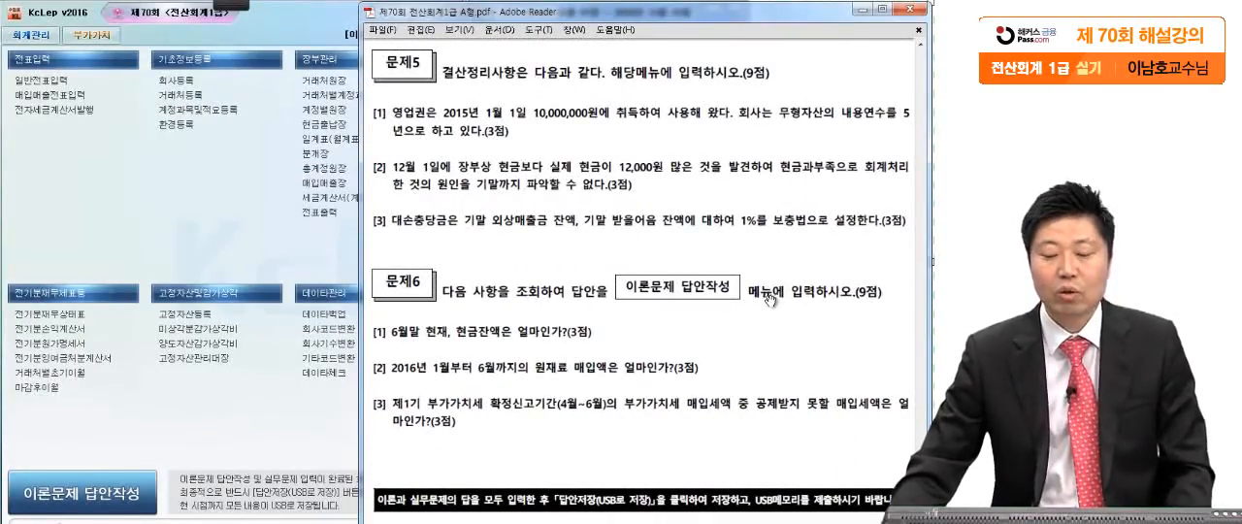
pyautogui.scroll(-2, 766, 296)
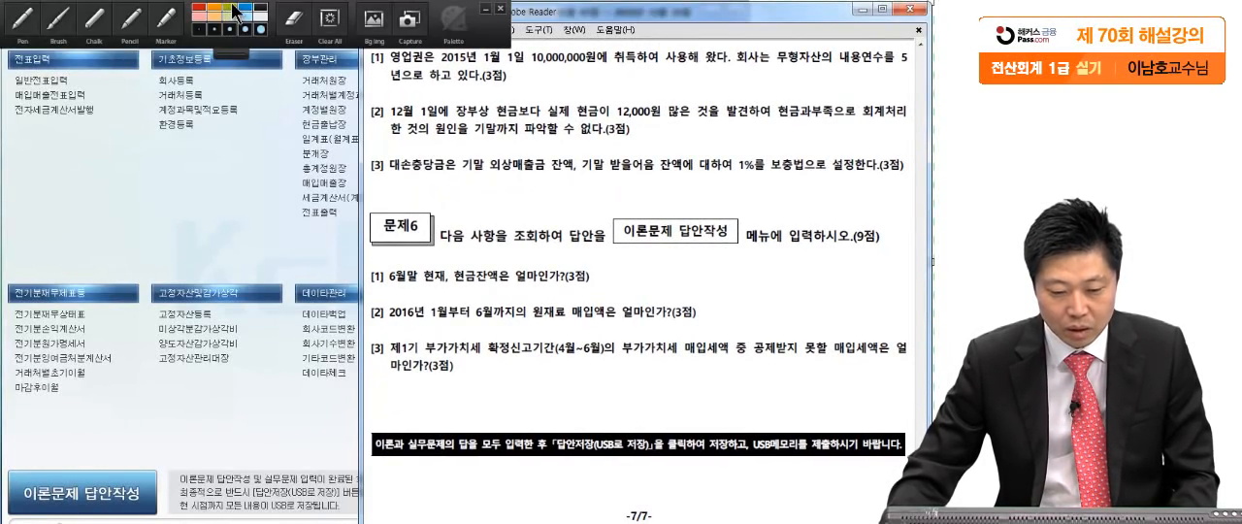
pyautogui.hotkey('ctrl', '2')
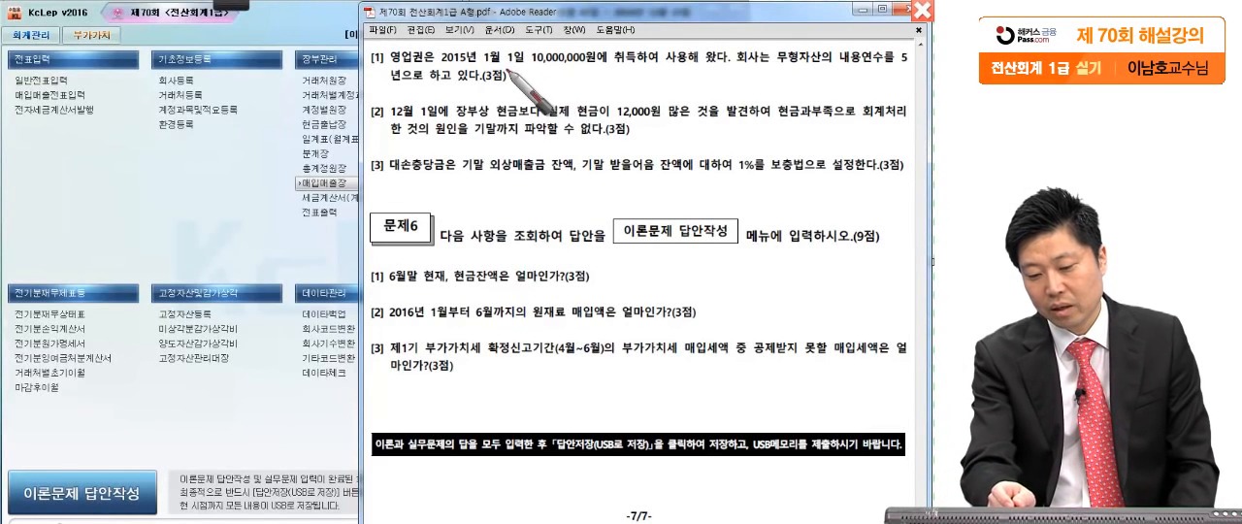
pyautogui.moveTo(660, 63); pyautogui.dragTo(658, 70)
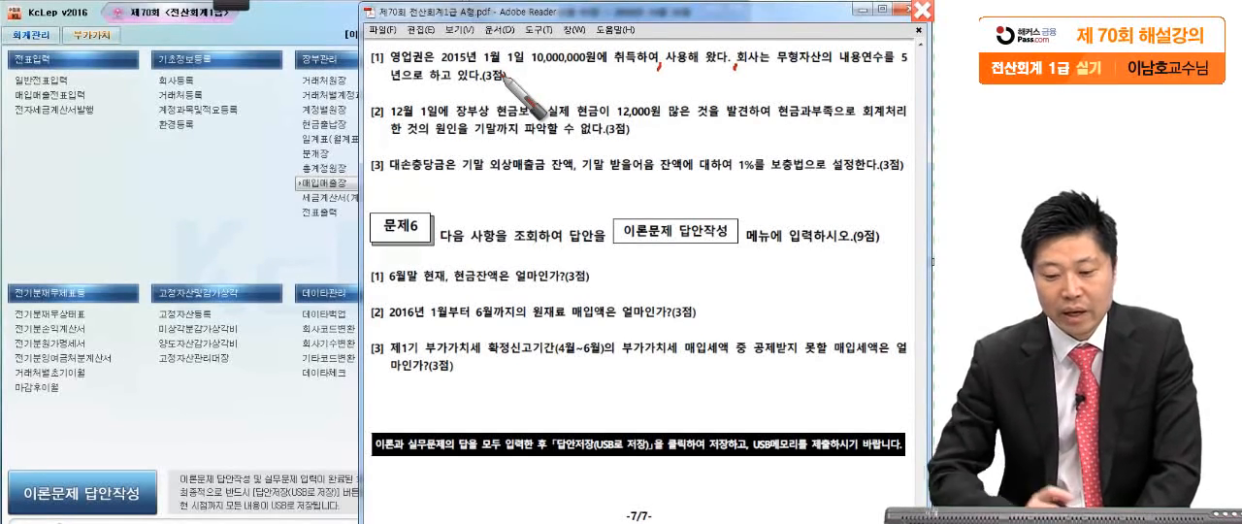
pyautogui.moveTo(507, 75); pyautogui.dragTo(511, 80)
pyautogui.moveTo(370, 74); pyautogui.dragTo(627, 74)
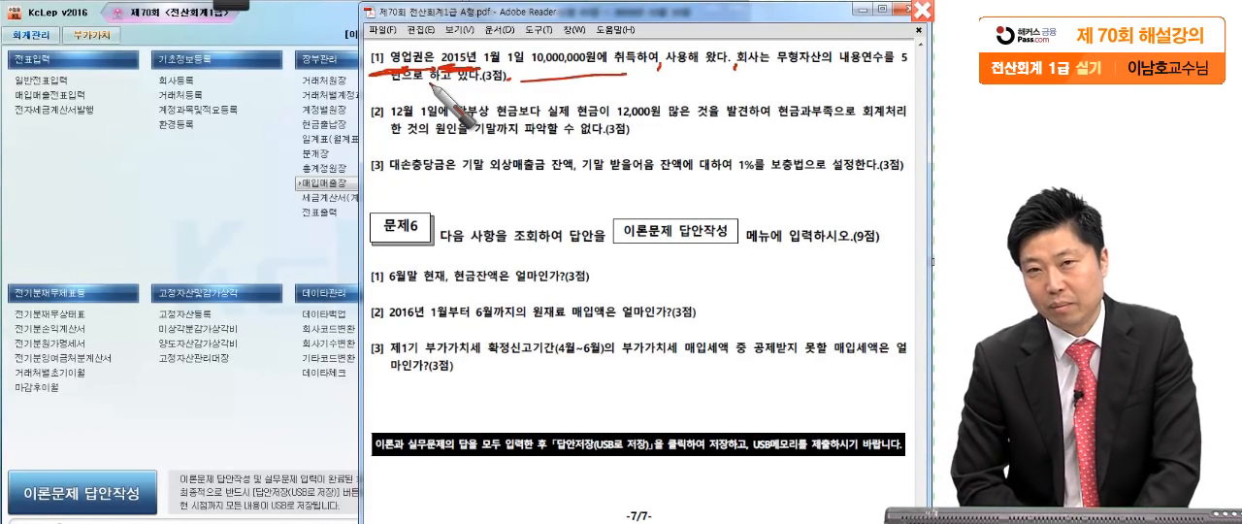
pyautogui.moveTo(582, 41); pyautogui.dragTo(495, 148)
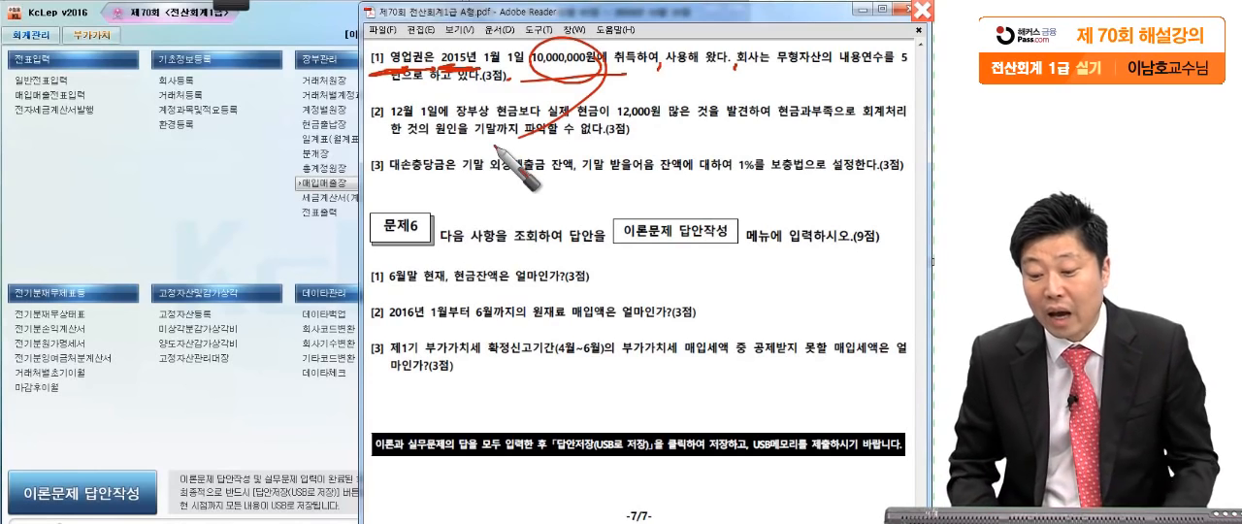
pyautogui.moveTo(555, 65); pyautogui.dragTo(552, 68)
pyautogui.moveTo(887, 66); pyautogui.dragTo(891, 69)
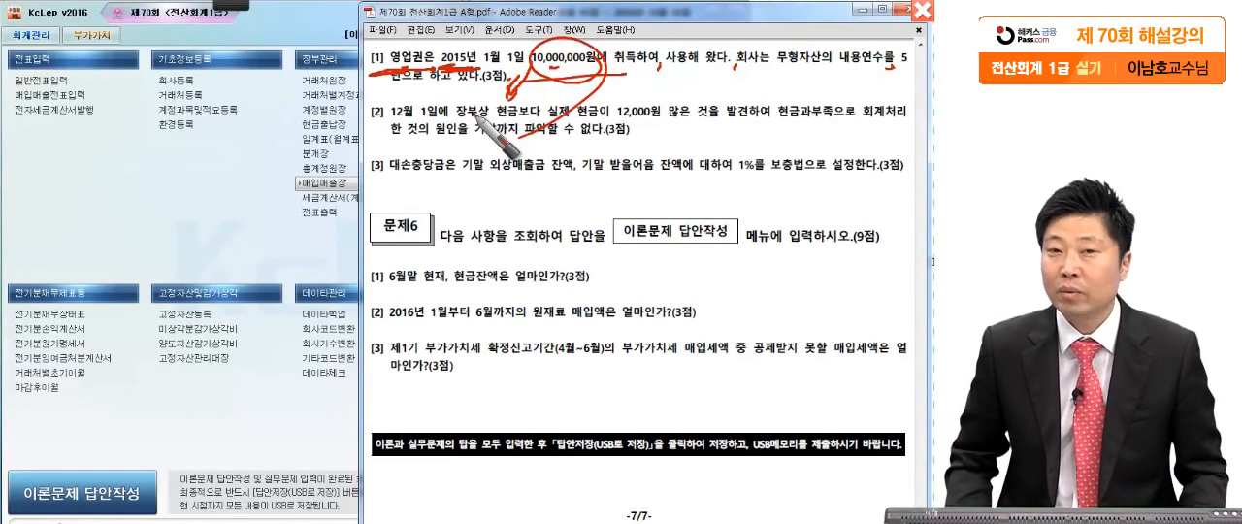
pyautogui.press('Escape')
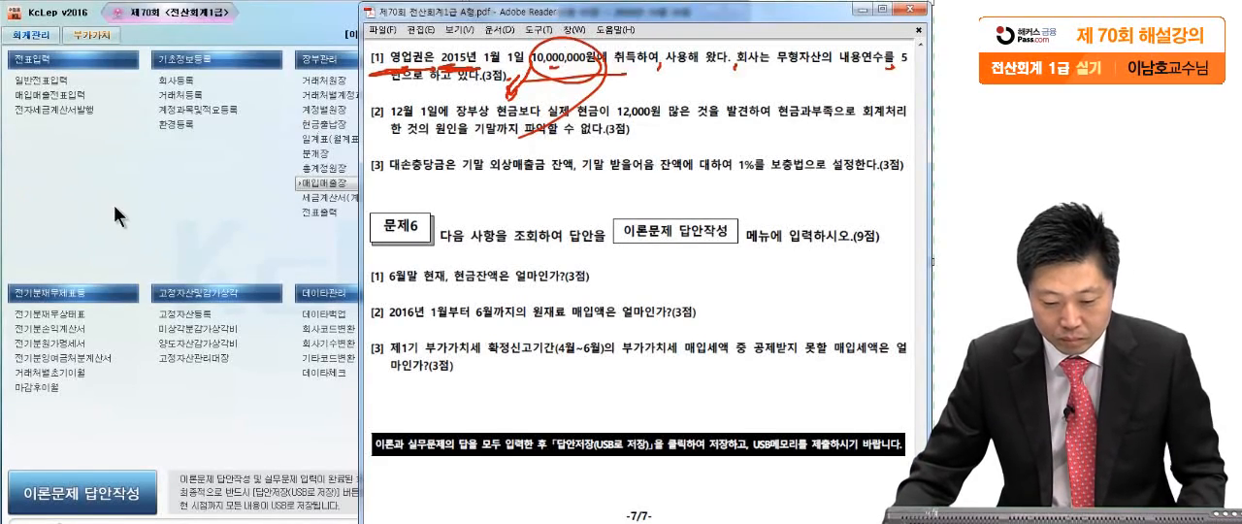
# - Open 결산자료입력 for the period January to December 2016
pyautogui.click(335, 193)
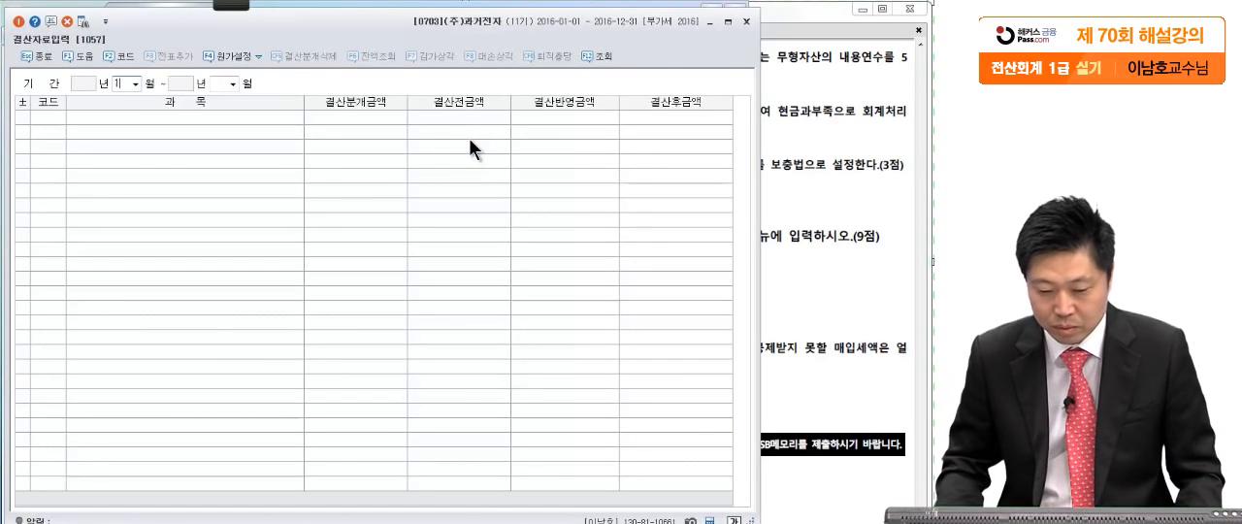
pyautogui.write('12')
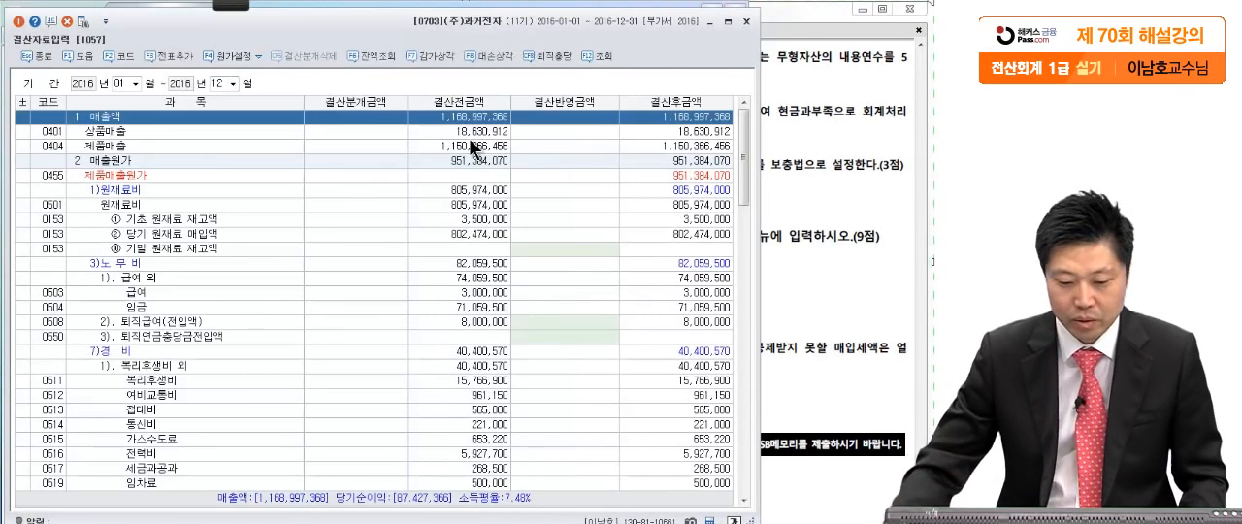
pyautogui.click(376, 333)
pyautogui.scroll(-2, 369, 315)
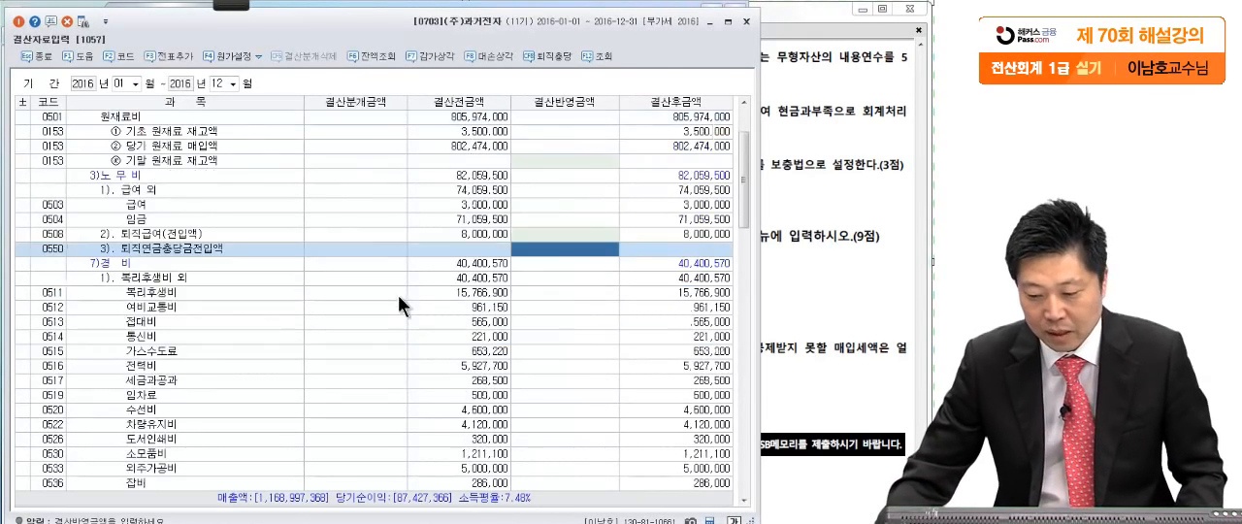
# - Find 영업권 under 무형자산상각비 in 결산자료입력 and select its 결산반영금액 cell
pyautogui.click(780, 185)
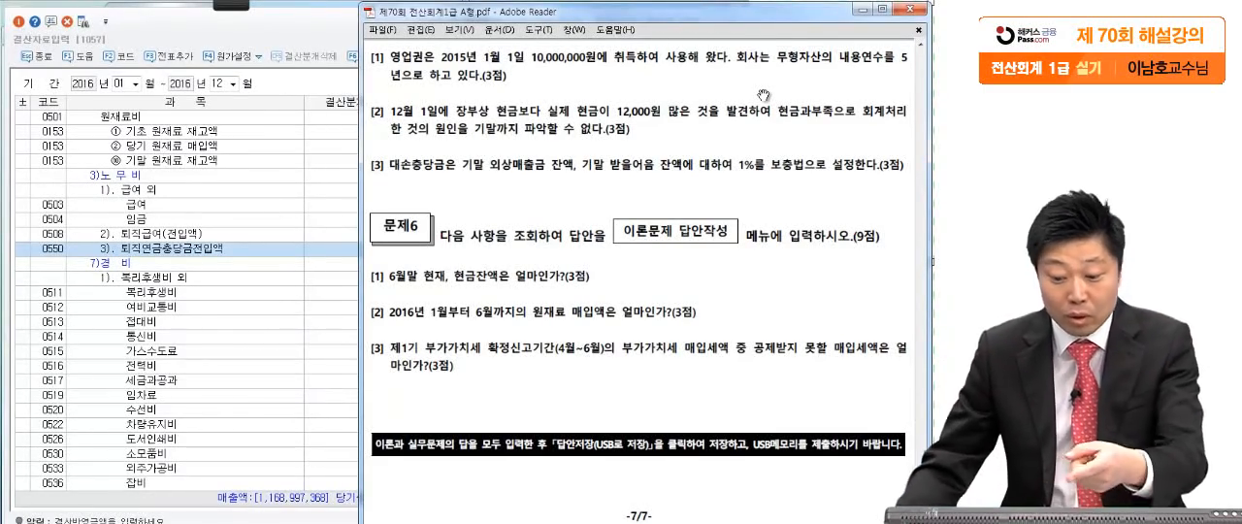
pyautogui.click(254, 308)
pyautogui.scroll(2, 255, 311)
pyautogui.scroll(-4, 254, 311)
pyautogui.scroll(-4, 248, 310)
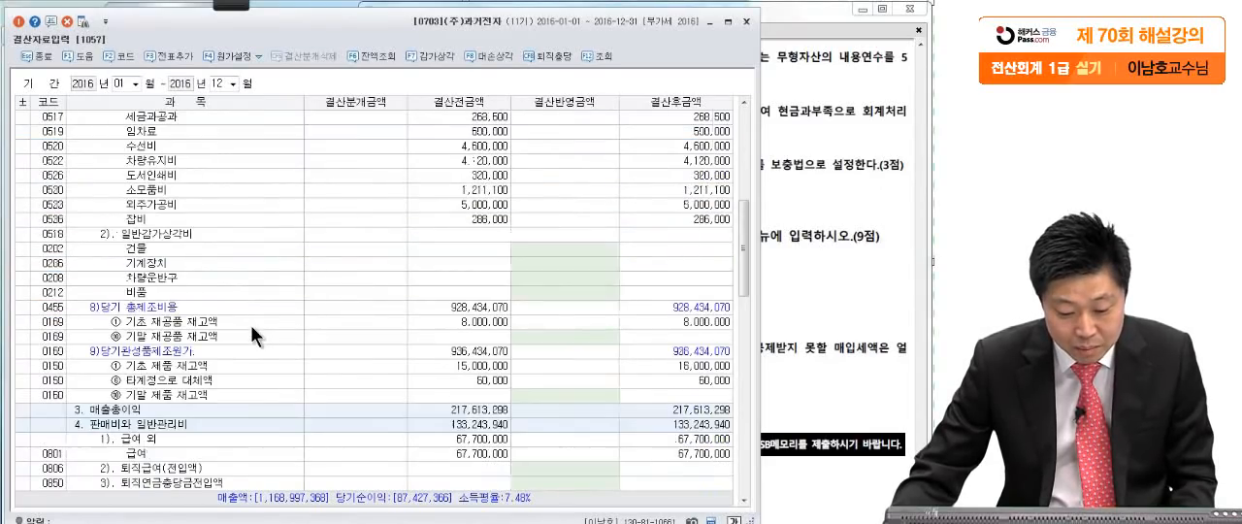
pyautogui.scroll(4, 250, 325)
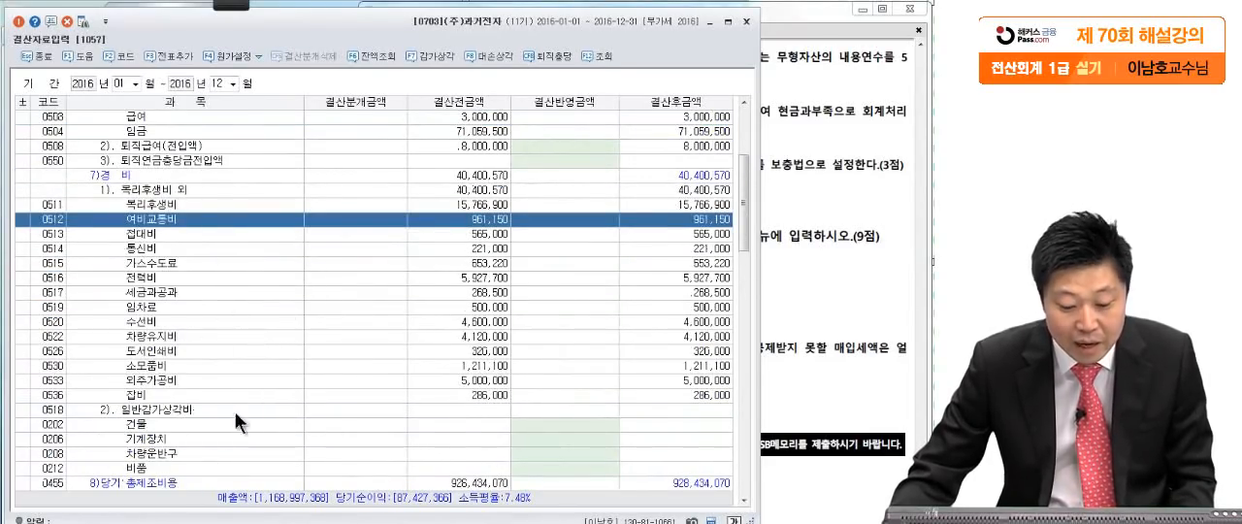
pyautogui.scroll(-12, 308, 414)
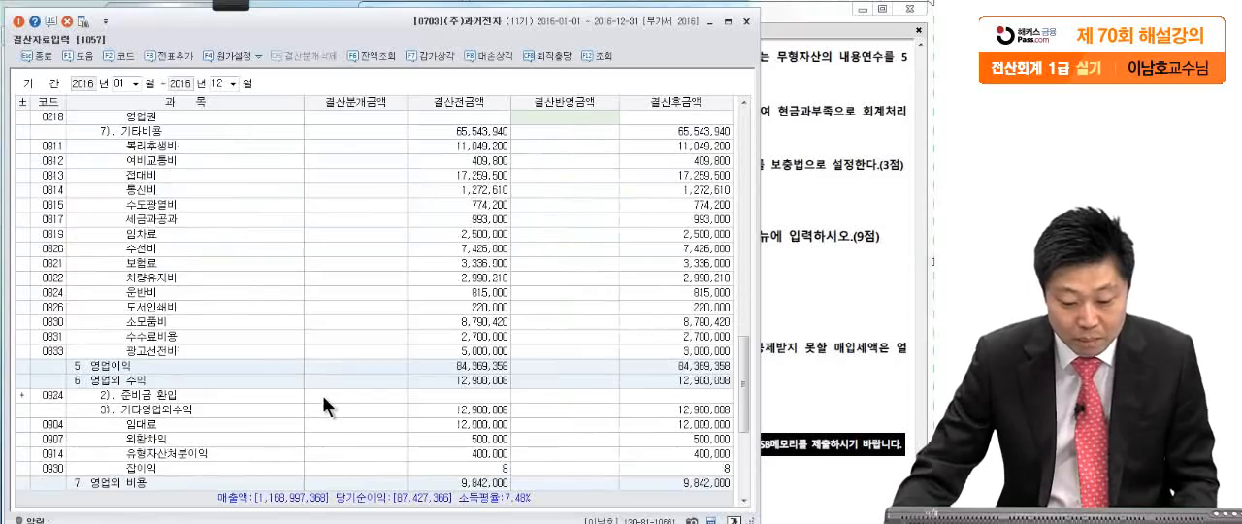
pyautogui.scroll(7, 318, 394)
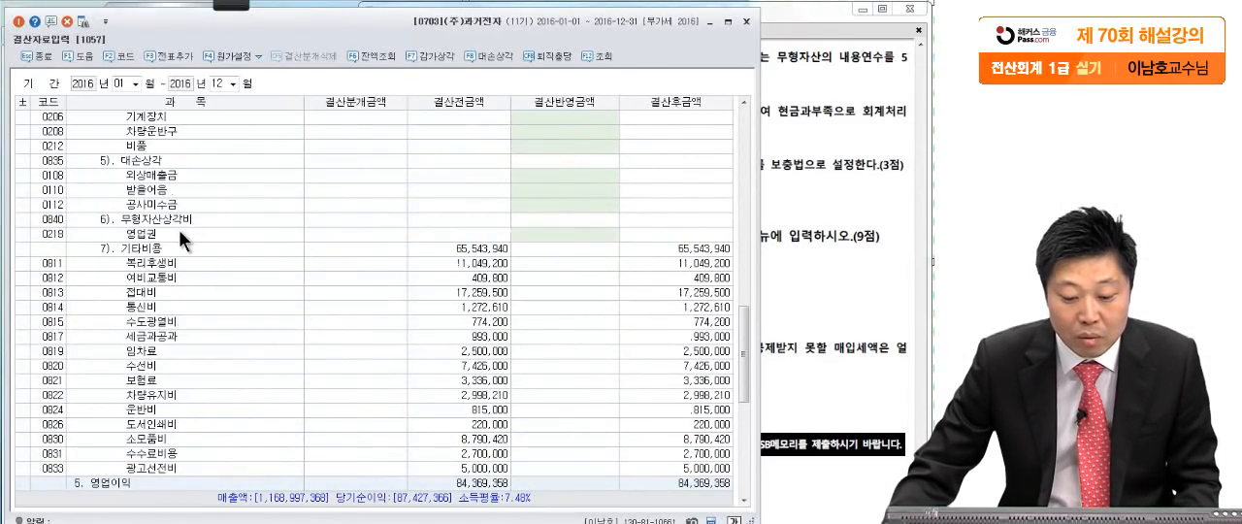
pyautogui.click(179, 233)
pyautogui.click(559, 236)
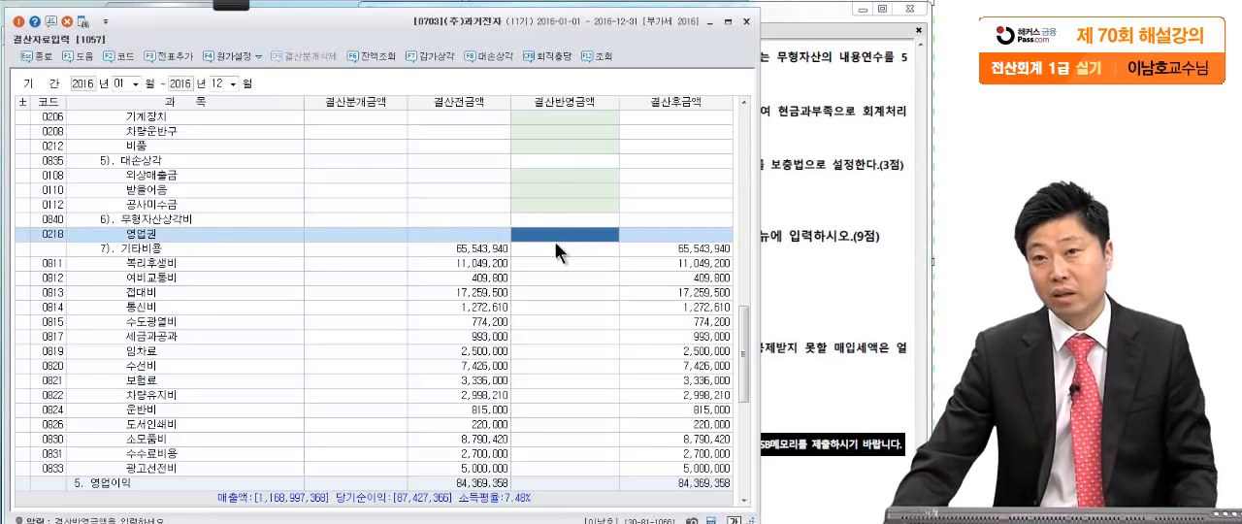
# - Recheck the 문제5 questions and examine the 결산자료입력 items that accept closing amounts, from 매출원가 down to 무형자산상각비
pyautogui.click(812, 228)
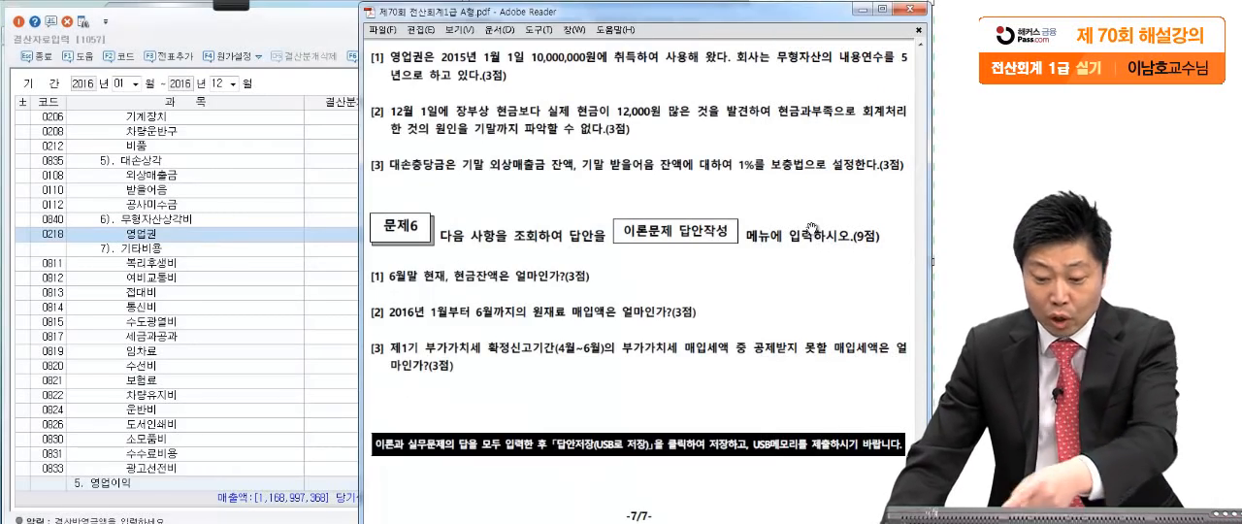
pyautogui.click(257, 238)
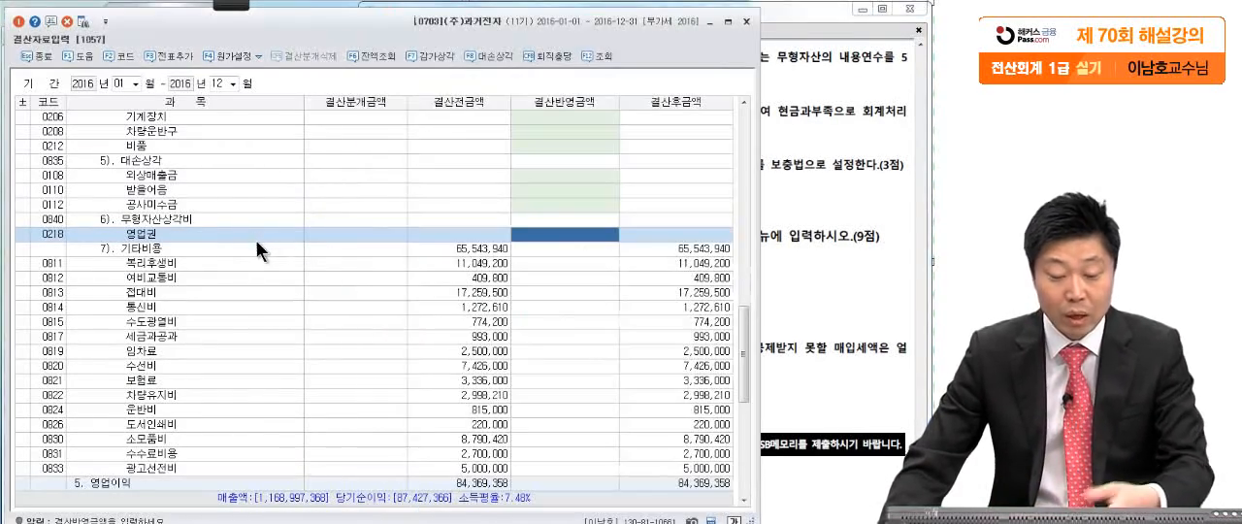
pyautogui.scroll(15, 299, 216)
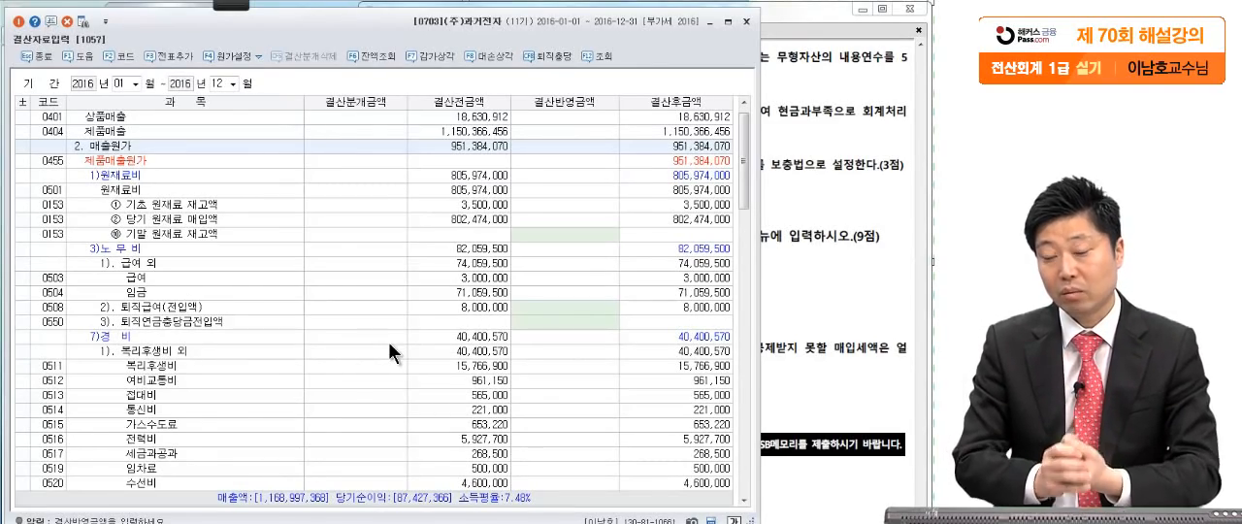
pyautogui.scroll(-14, 415, 350)
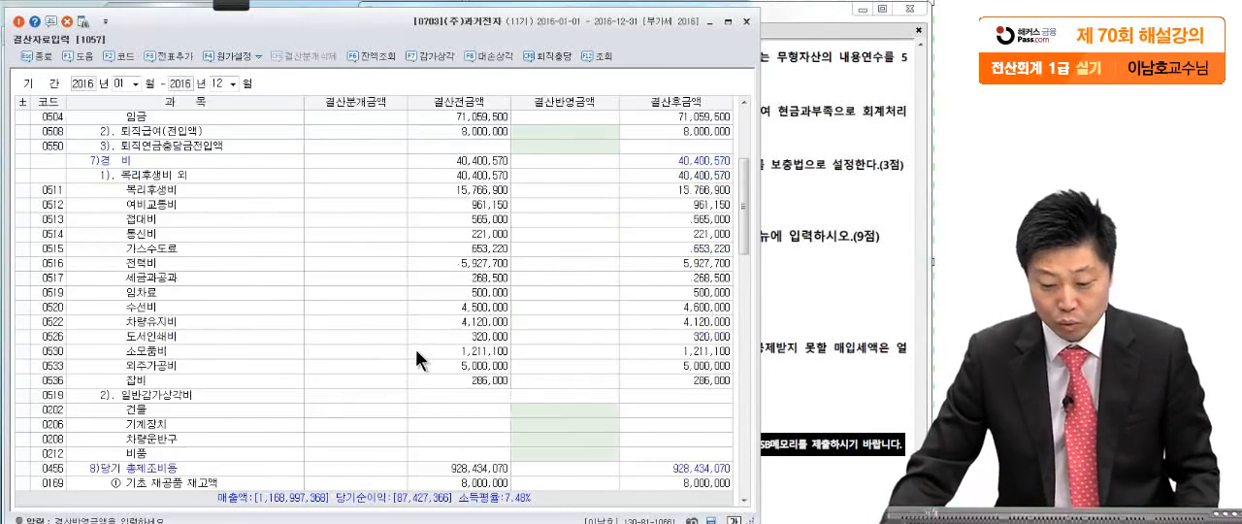
pyautogui.scroll(-2, 381, 398)
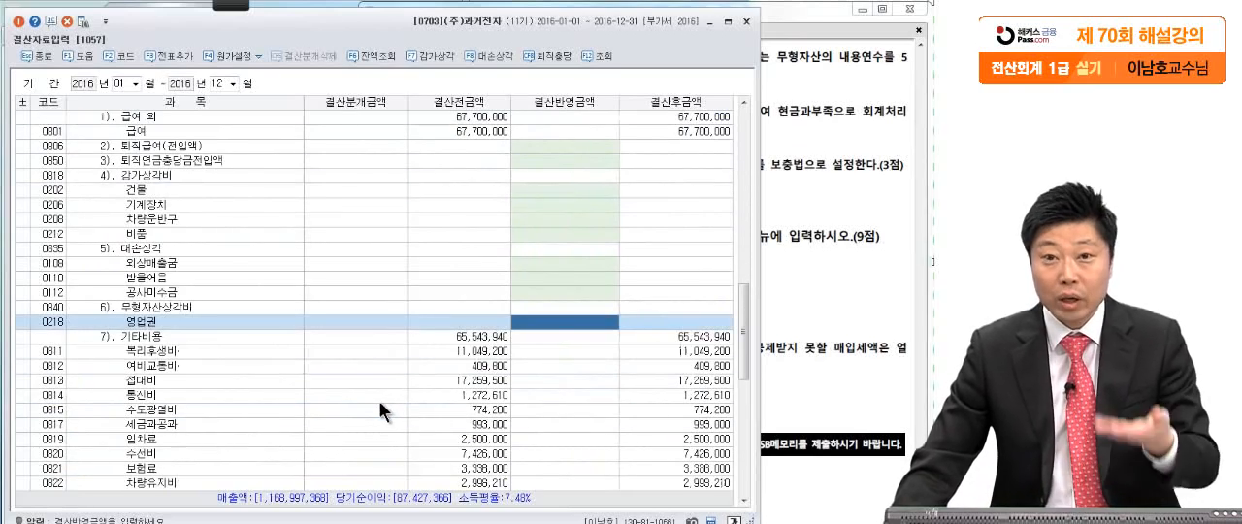
# - In the exam paper, handwrite in red beside 문제5 question [1] that 해당비용은 판매비와관리비로 분류된다, and clear the note
pyautogui.click(796, 245)
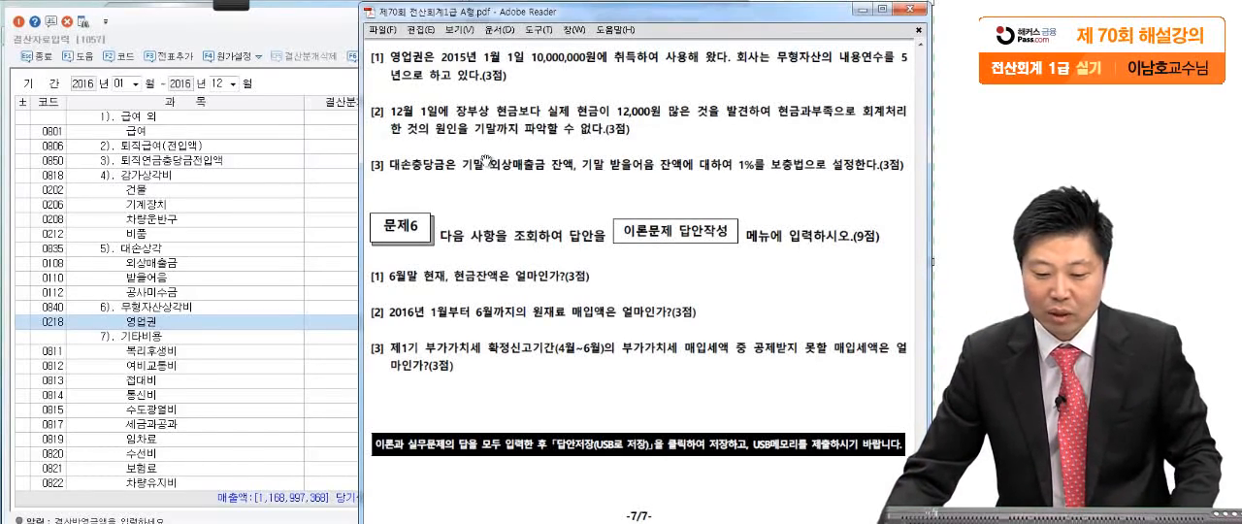
pyautogui.click(19, 25)
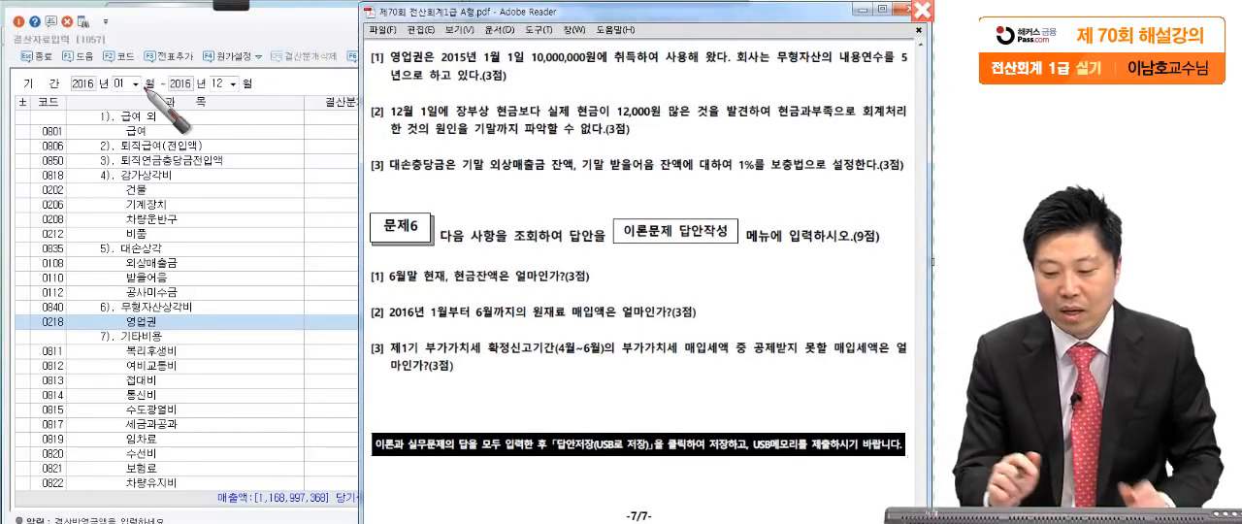
pyautogui.moveTo(570, 88); pyautogui.dragTo(673, 88)
pyautogui.moveTo(693, 76); pyautogui.dragTo(694, 85)
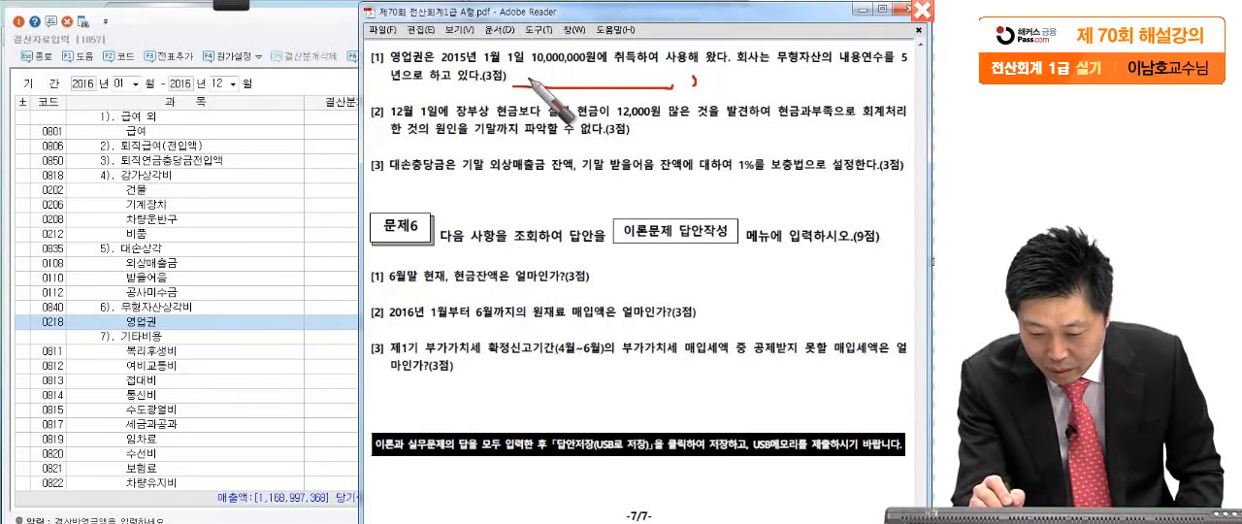
pyautogui.moveTo(516, 68)
pyautogui.mouseDown()
pyautogui.moveTo(559, 66)
pyautogui.moveTo(570, 89)
pyautogui.moveTo(594, 70)
pyautogui.moveTo(618, 94)
pyautogui.moveTo(628, 66)
pyautogui.moveTo(693, 70)
pyautogui.moveTo(682, 60)
pyautogui.moveTo(674, 78)
pyautogui.moveTo(694, 60)
pyautogui.moveTo(729, 97)
pyautogui.moveTo(796, 72)
pyautogui.moveTo(845, 82)
pyautogui.moveTo(879, 68)
pyautogui.moveTo(888, 93)
pyautogui.moveTo(910, 97)
pyautogui.mouseUp()
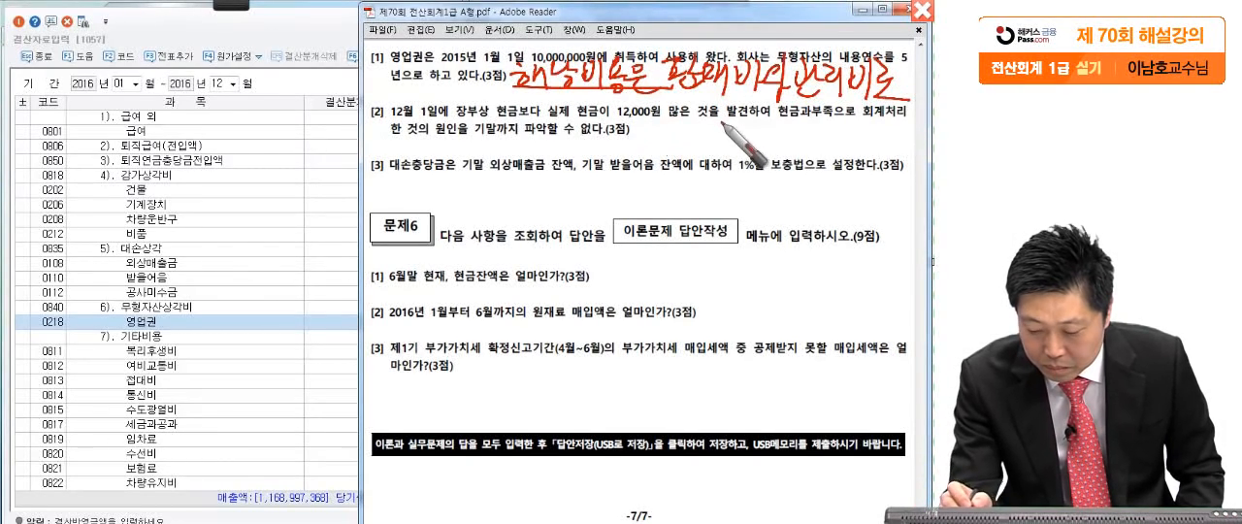
pyautogui.moveTo(664, 118)
pyautogui.mouseDown()
pyautogui.moveTo(677, 161)
pyautogui.moveTo(740, 124)
pyautogui.moveTo(767, 155)
pyautogui.moveTo(791, 136)
pyautogui.moveTo(810, 180)
pyautogui.moveTo(812, 157)
pyautogui.mouseUp()
pyautogui.moveTo(517, 48); pyautogui.dragTo(517, 106)
pyautogui.moveTo(827, 114); pyautogui.dragTo(811, 207)
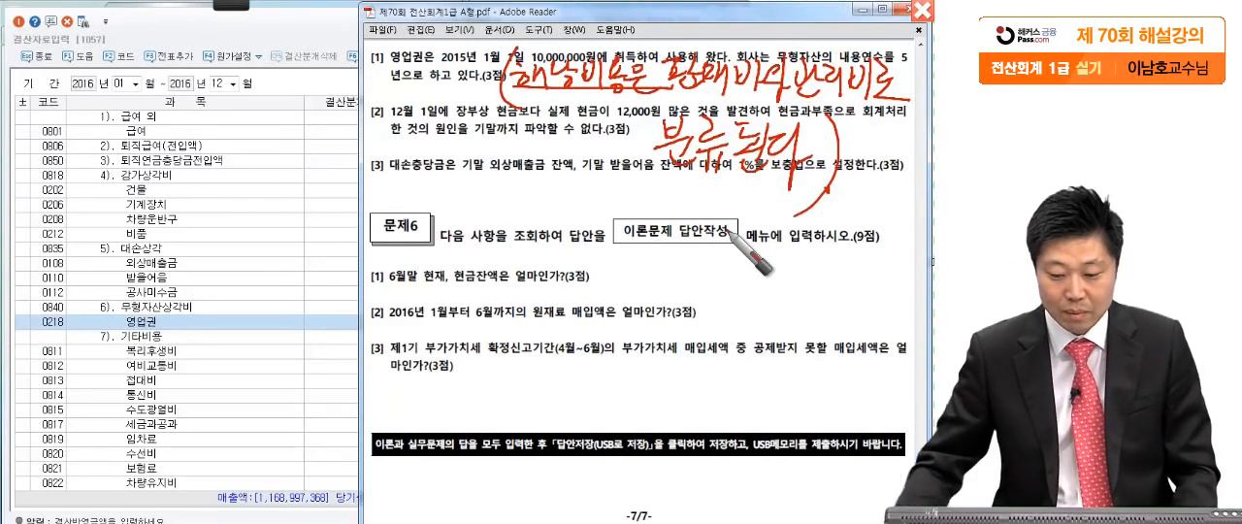
pyautogui.press('Escape')
# - Enter 2,000,000 as the 결산반영금액 of 영업권 under 무형자산상각비 and add the closing entries to the general journal
pyautogui.click(223, 325)
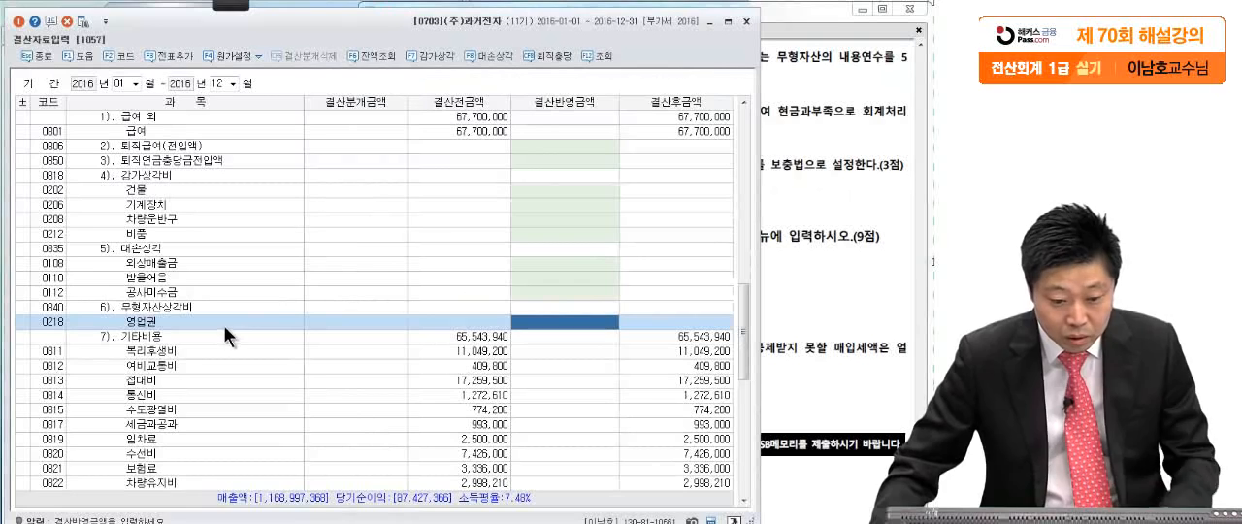
pyautogui.click(257, 309)
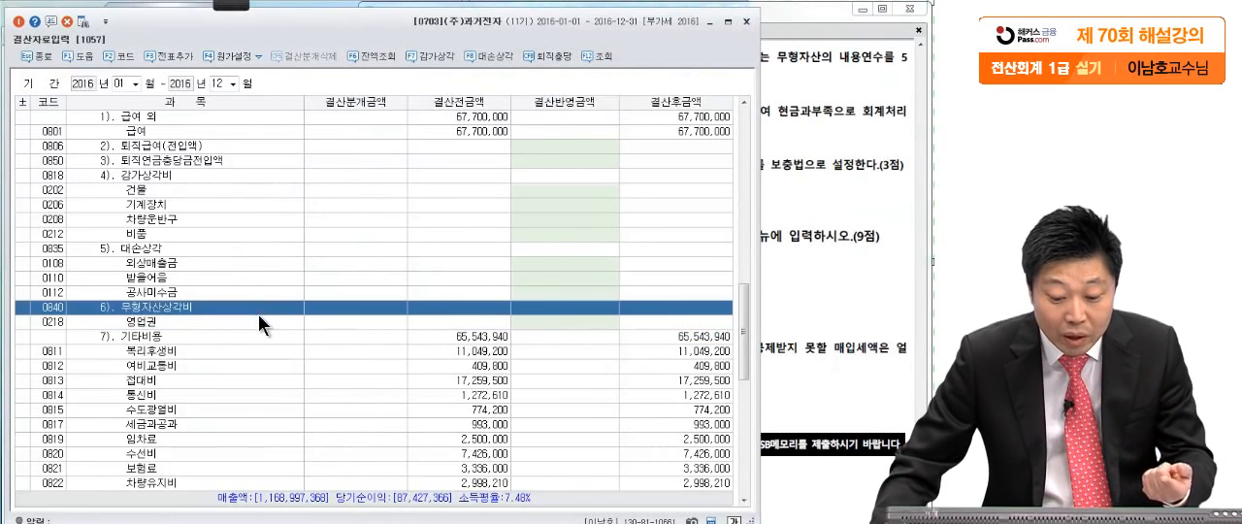
pyautogui.click(254, 319)
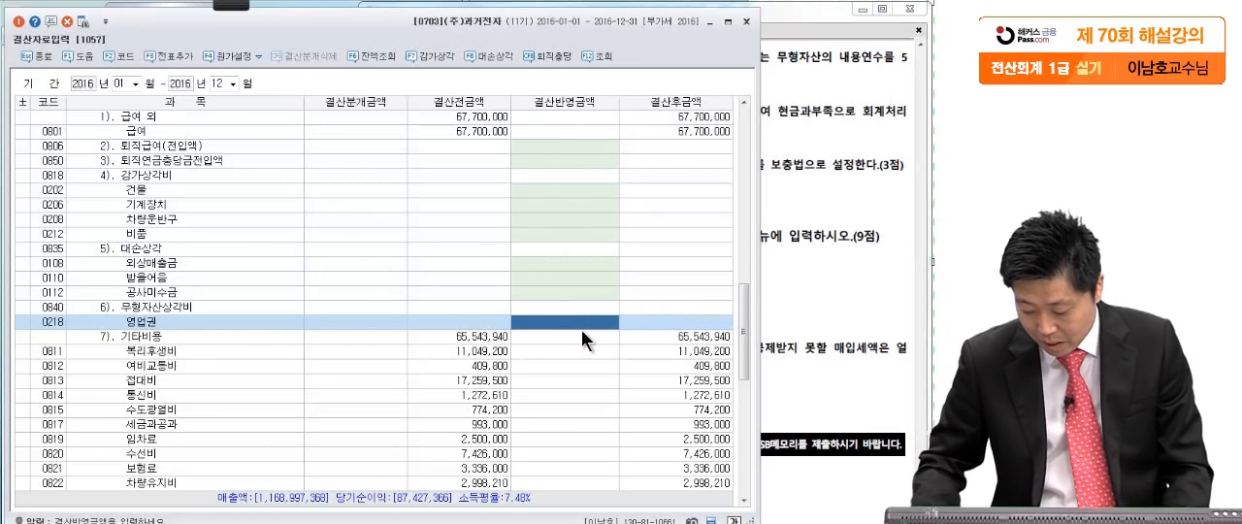
pyautogui.write('2,000,000')
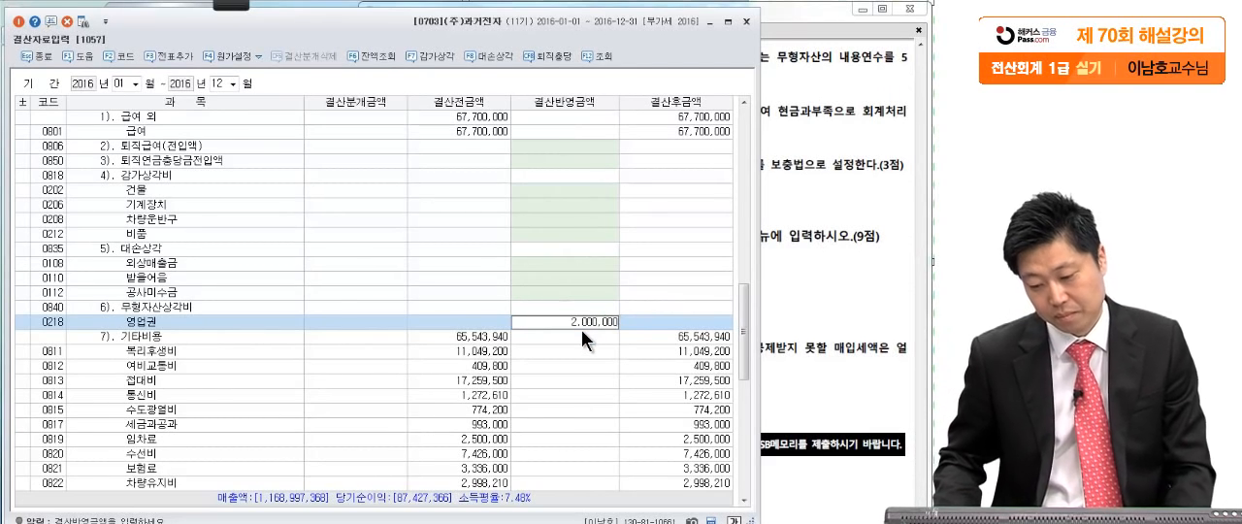
pyautogui.press('Return')
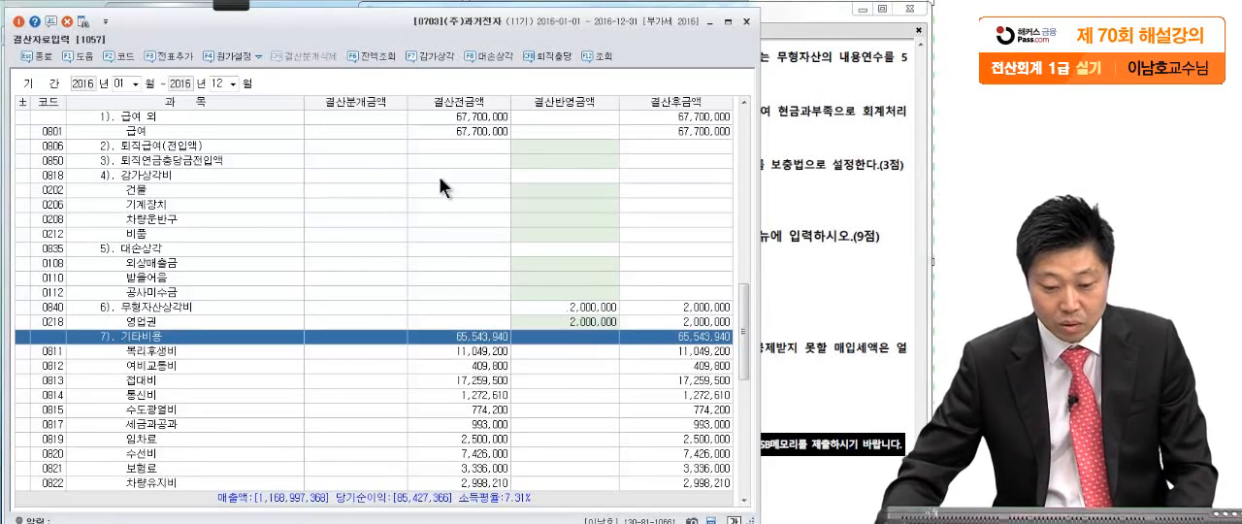
pyautogui.click(158, 54)
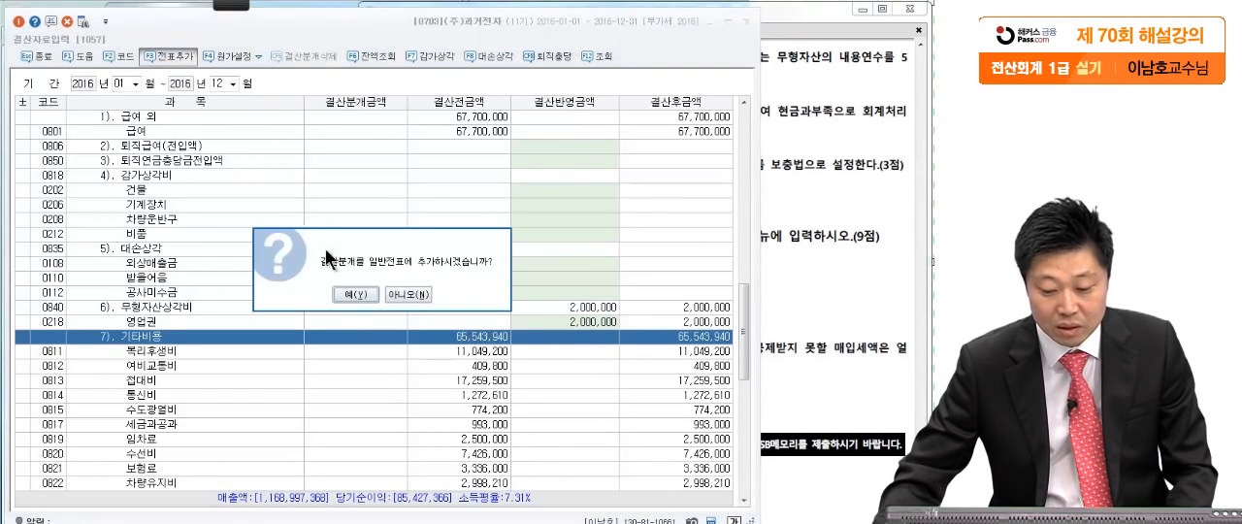
pyautogui.click(354, 296)
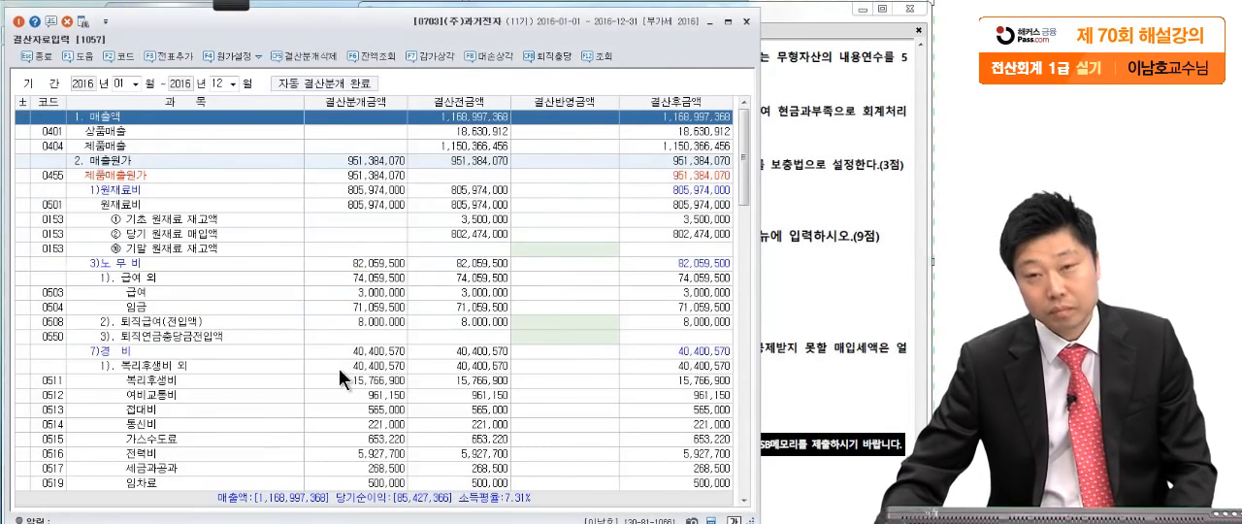
# - Underline the cash difference in 문제5 question [2] and handwrite the entry (차) 현금 12,000 (대) 현금과부족 12,000
pyautogui.click(780, 157)
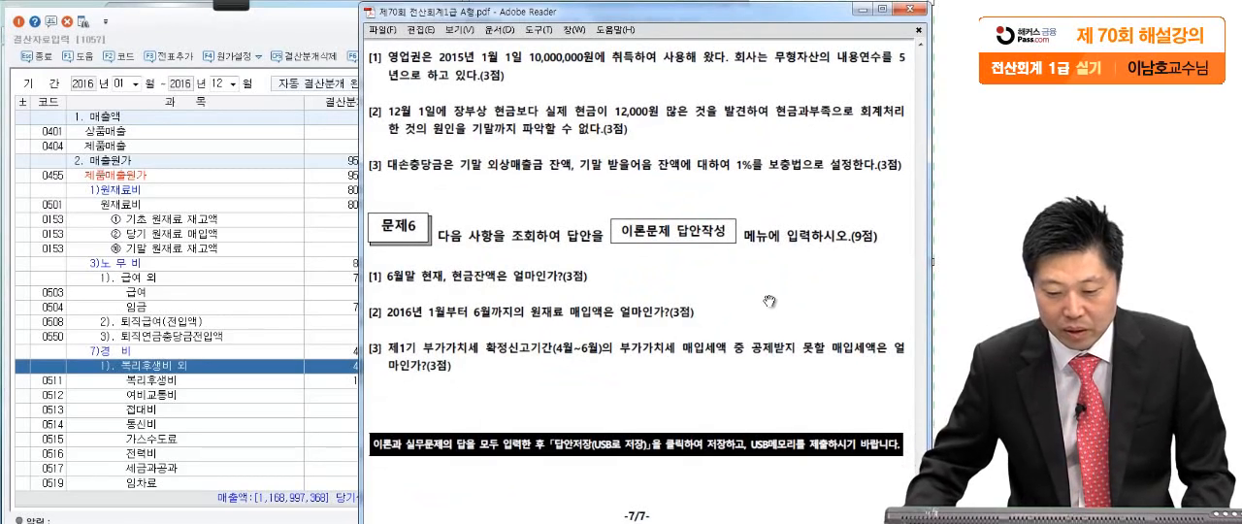
pyautogui.moveTo(228, 8)
pyautogui.click(26, 24)
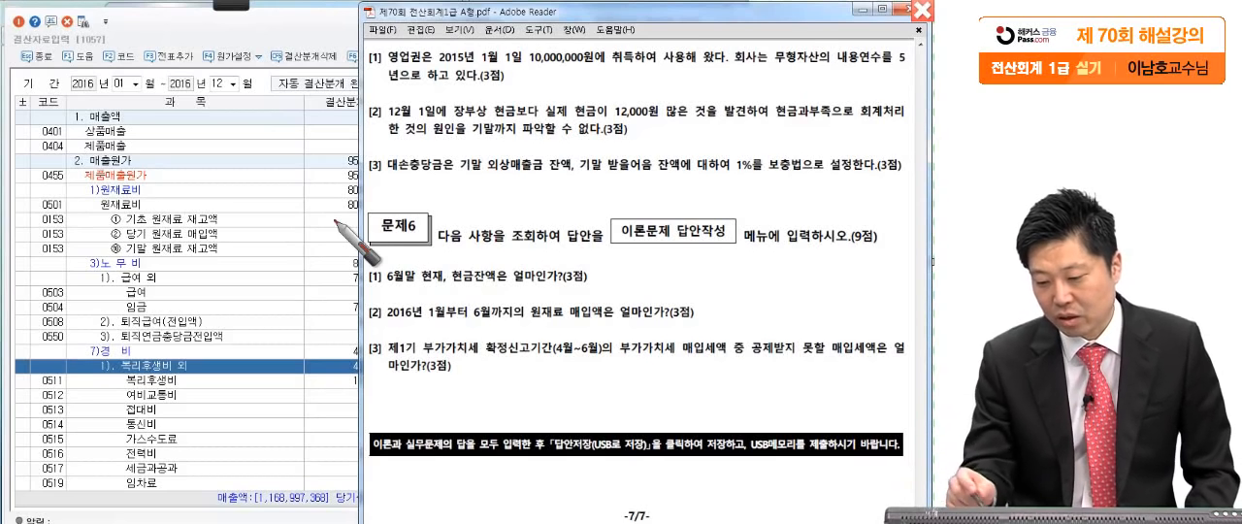
pyautogui.click(767, 125)
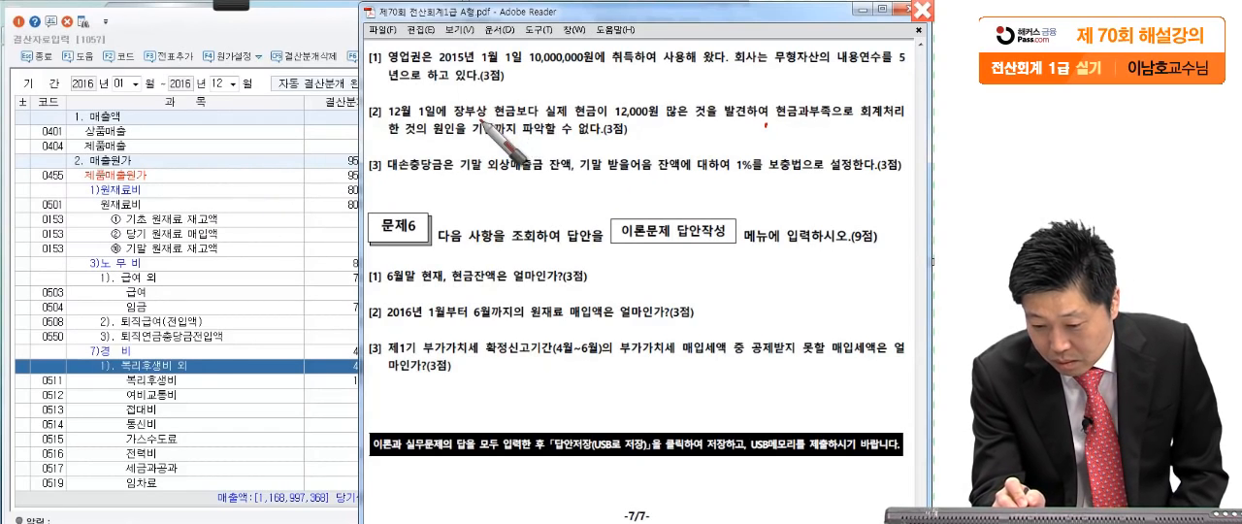
pyautogui.moveTo(455, 121); pyautogui.dragTo(628, 125)
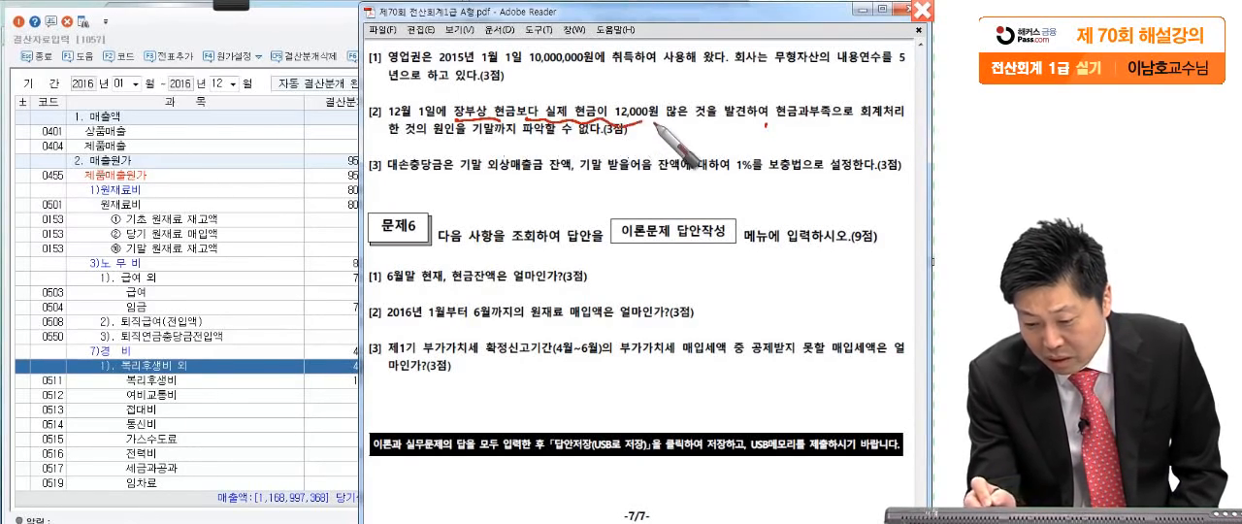
pyautogui.moveTo(172, 159)
pyautogui.mouseDown()
pyautogui.moveTo(163, 211)
pyautogui.moveTo(192, 194)
pyautogui.moveTo(220, 146)
pyautogui.moveTo(252, 189)
pyautogui.moveTo(291, 167)
pyautogui.moveTo(325, 194)
pyautogui.moveTo(384, 189)
pyautogui.moveTo(368, 206)
pyautogui.mouseUp()
pyautogui.moveTo(420, 157)
pyautogui.mouseDown()
pyautogui.moveTo(478, 190)
pyautogui.moveTo(504, 176)
pyautogui.moveTo(572, 202)
pyautogui.moveTo(649, 175)
pyautogui.moveTo(656, 190)
pyautogui.moveTo(723, 173)
pyautogui.moveTo(739, 218)
pyautogui.moveTo(745, 194)
pyautogui.moveTo(791, 167)
pyautogui.moveTo(803, 194)
pyautogui.moveTo(839, 189)
pyautogui.moveTo(823, 243)
pyautogui.moveTo(776, 282)
pyautogui.moveTo(885, 281)
pyautogui.mouseUp()
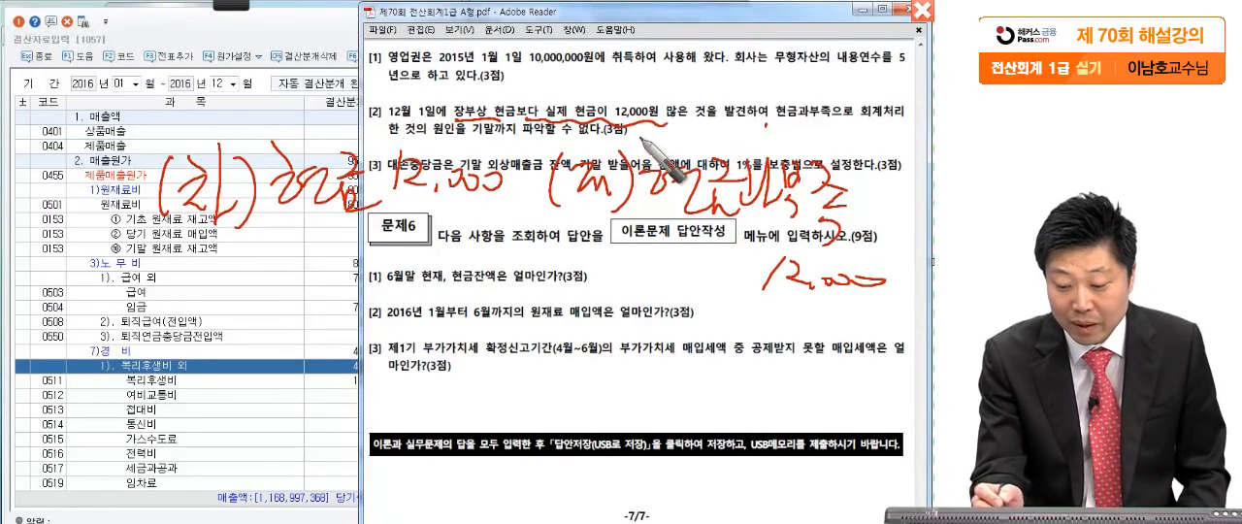
# - Circle the credit 현금과부족 in the handwritten entry, note (대) 잡이익 as its year-end counterpart, and clear all red markings
pyautogui.moveTo(842, 310); pyautogui.dragTo(776, 123)
pyautogui.moveTo(557, 283); pyautogui.dragTo(332, 397)
pyautogui.moveTo(388, 340)
pyautogui.mouseDown()
pyautogui.moveTo(313, 405)
pyautogui.moveTo(427, 408)
pyautogui.mouseUp()
pyautogui.moveTo(280, 416)
pyautogui.mouseDown()
pyautogui.moveTo(177, 494)
pyautogui.moveTo(261, 523)
pyautogui.mouseUp()
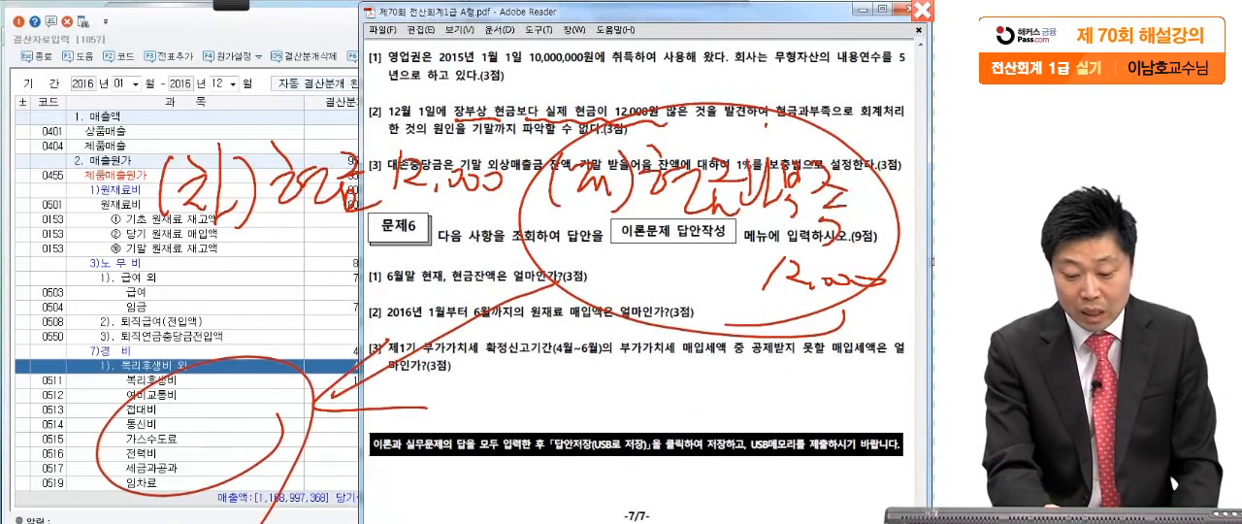
pyautogui.moveTo(524, 384)
pyautogui.mouseDown()
pyautogui.moveTo(549, 408)
pyautogui.moveTo(677, 380)
pyautogui.moveTo(713, 417)
pyautogui.moveTo(762, 373)
pyautogui.moveTo(873, 407)
pyautogui.moveTo(888, 427)
pyautogui.mouseUp()
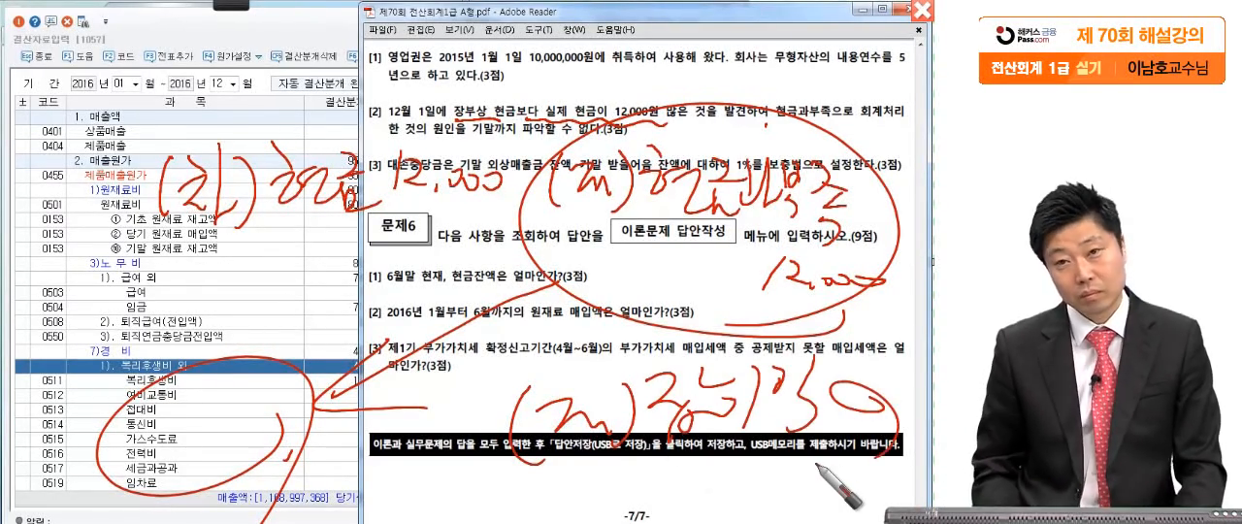
pyautogui.moveTo(142, 493)
pyautogui.mouseDown()
pyautogui.moveTo(885, 489)
pyautogui.moveTo(892, 356)
pyautogui.moveTo(861, 503)
pyautogui.mouseUp()
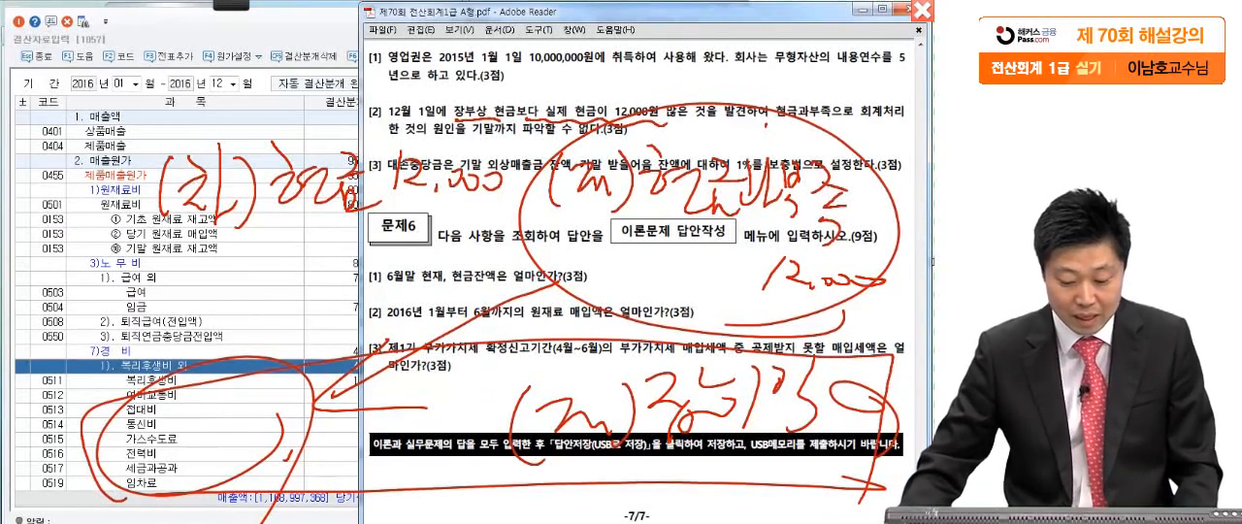
pyautogui.press('Escape')
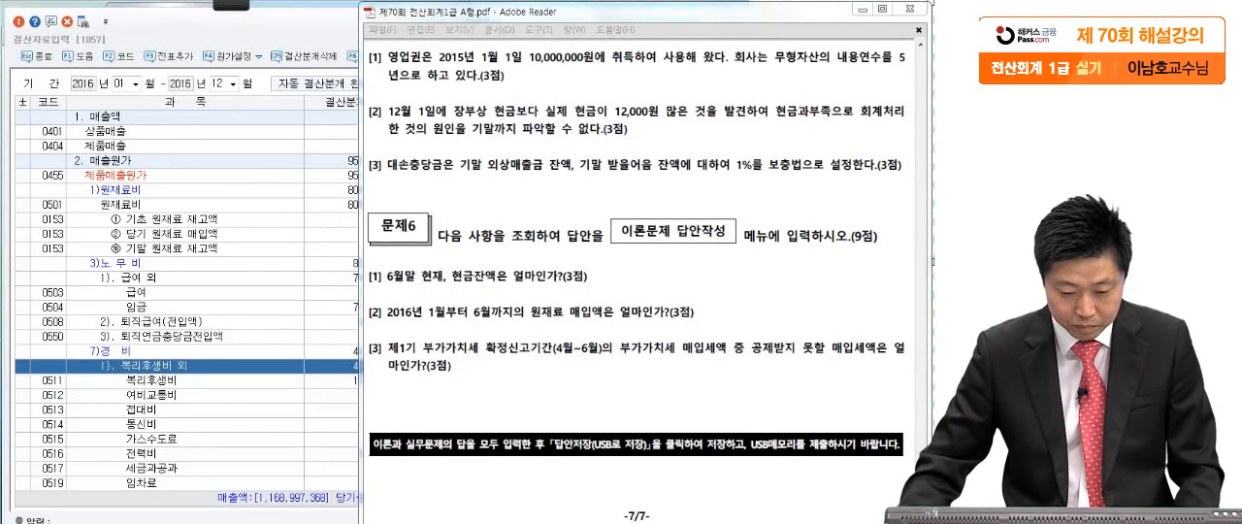
# - Open 일반전표입력 for December 31, 2016
pyautogui.press('Escape')
pyautogui.click(46, 81)
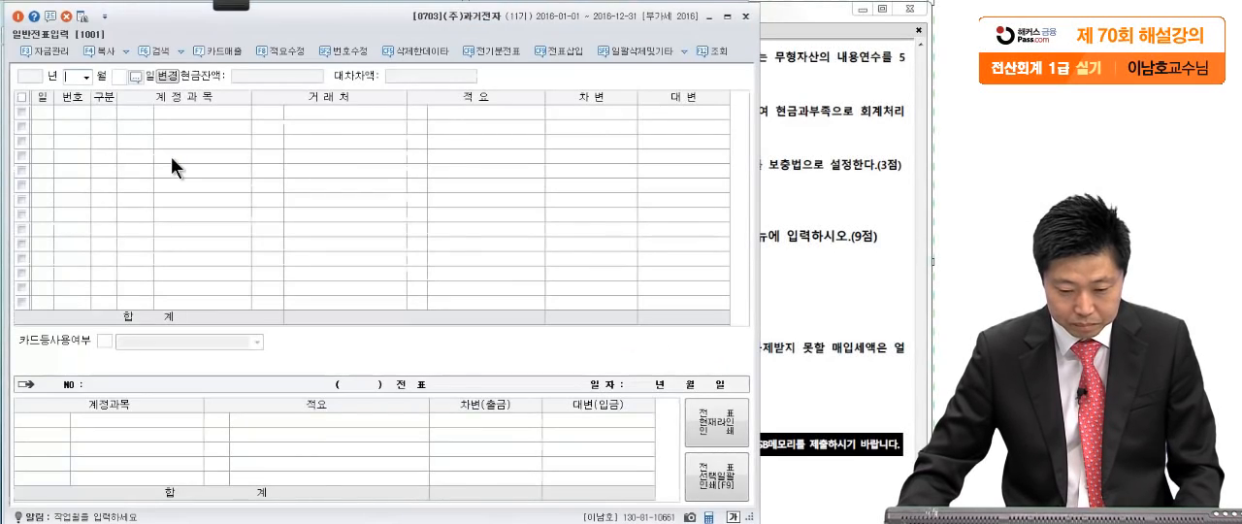
pyautogui.write('1231')
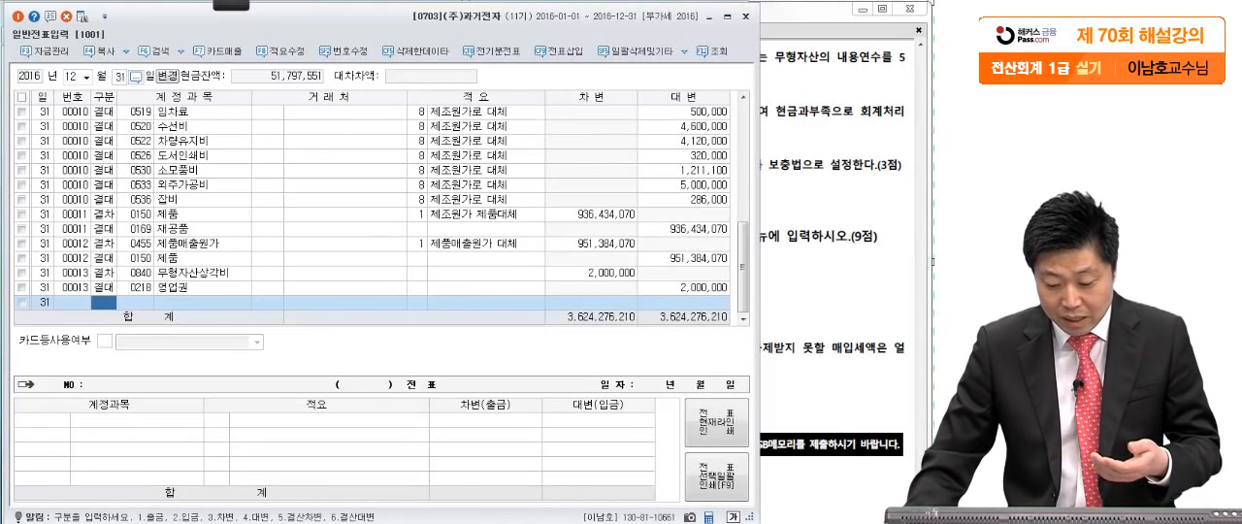
# - Examine the automatic closing entries of December 31 in 일반전표입력, from the 원재료비 transfers down to 무형자산상각비
pyautogui.press('Escape')
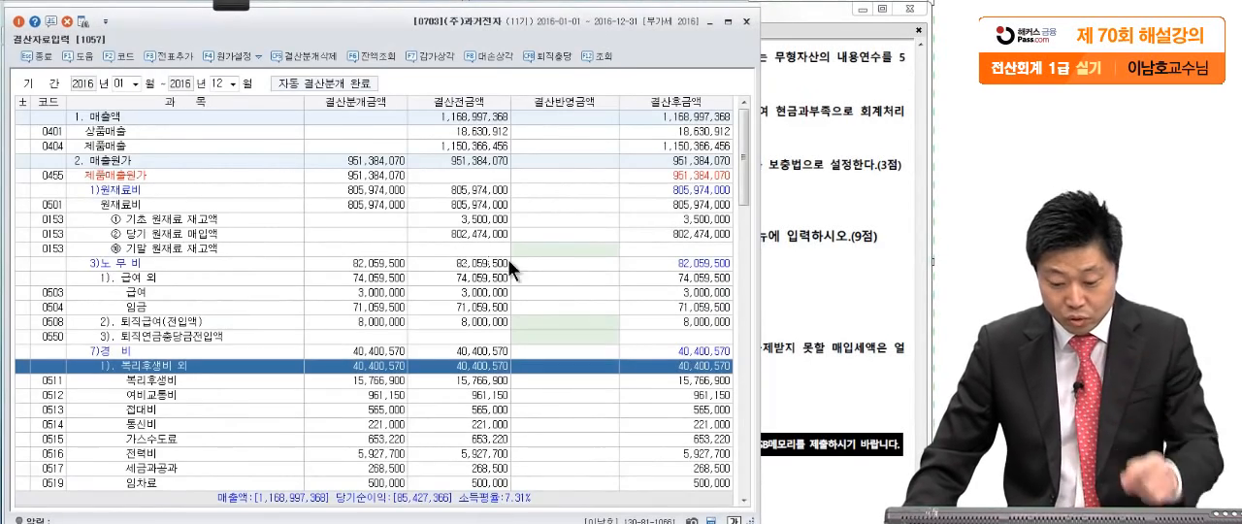
pyautogui.hotkey('alt', 'Tab')
pyautogui.click(229, 198)
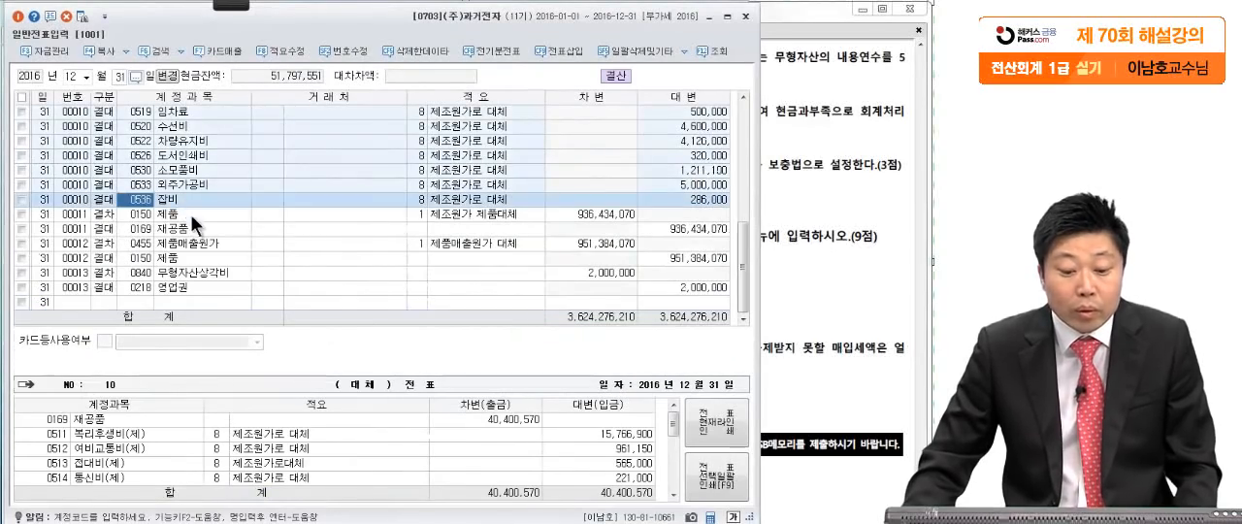
pyautogui.scroll(4, 184, 206)
pyautogui.scroll(2, 174, 171)
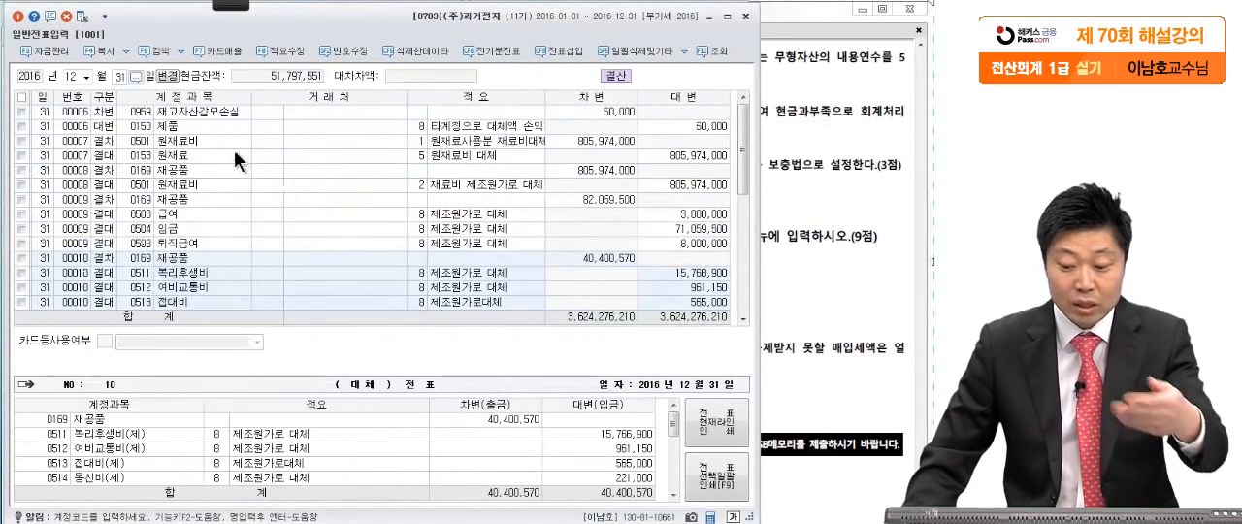
pyautogui.click(236, 181)
pyautogui.scroll(-7, 240, 235)
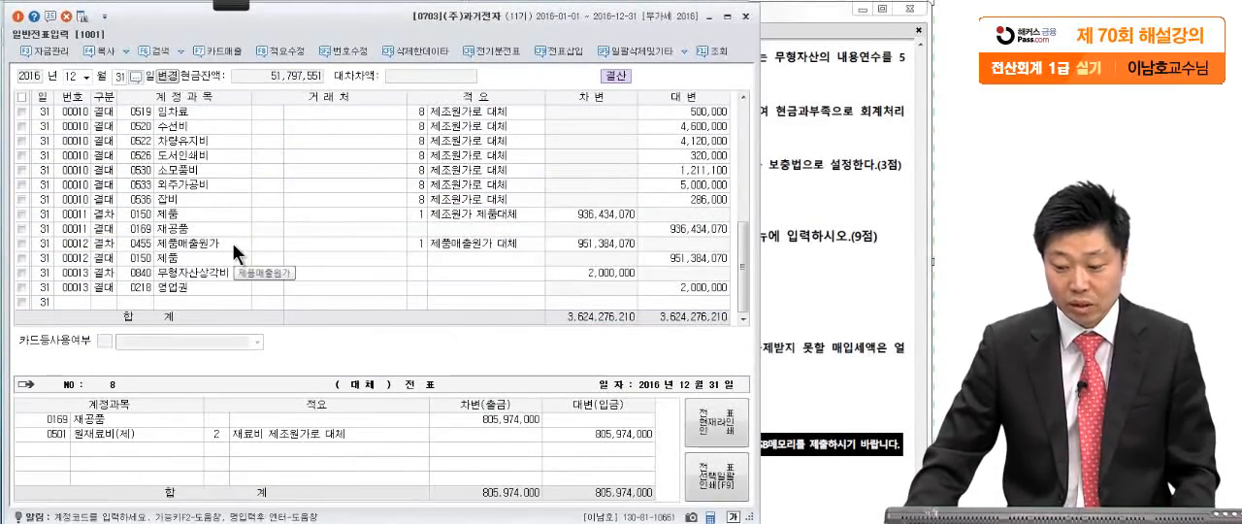
# - Add a December 31 debit line for account 0141 현금과부족 with 12,000
pyautogui.click(106, 304)
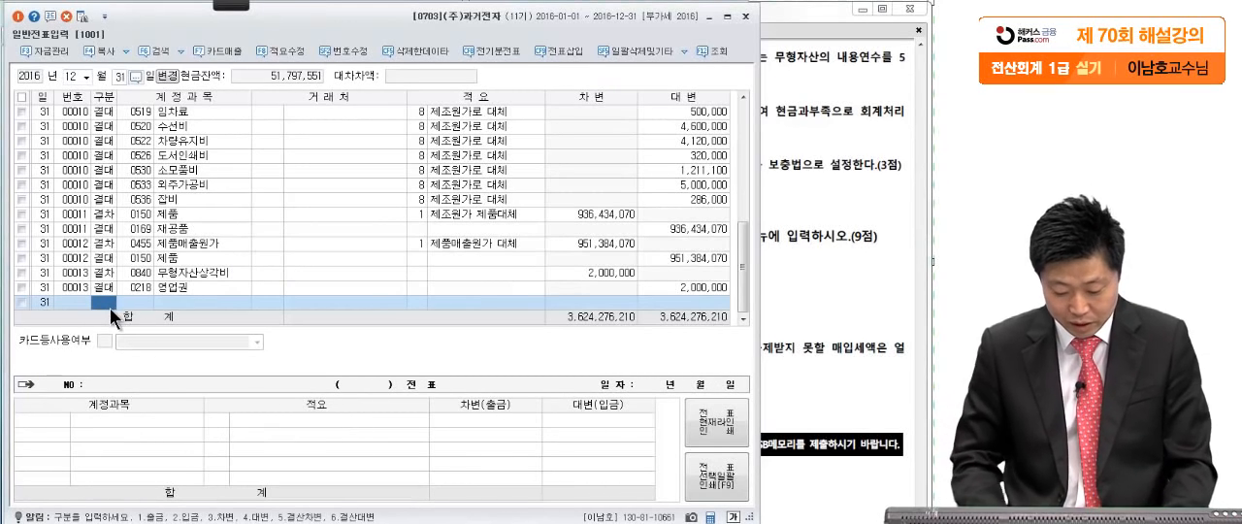
pyautogui.press('3')
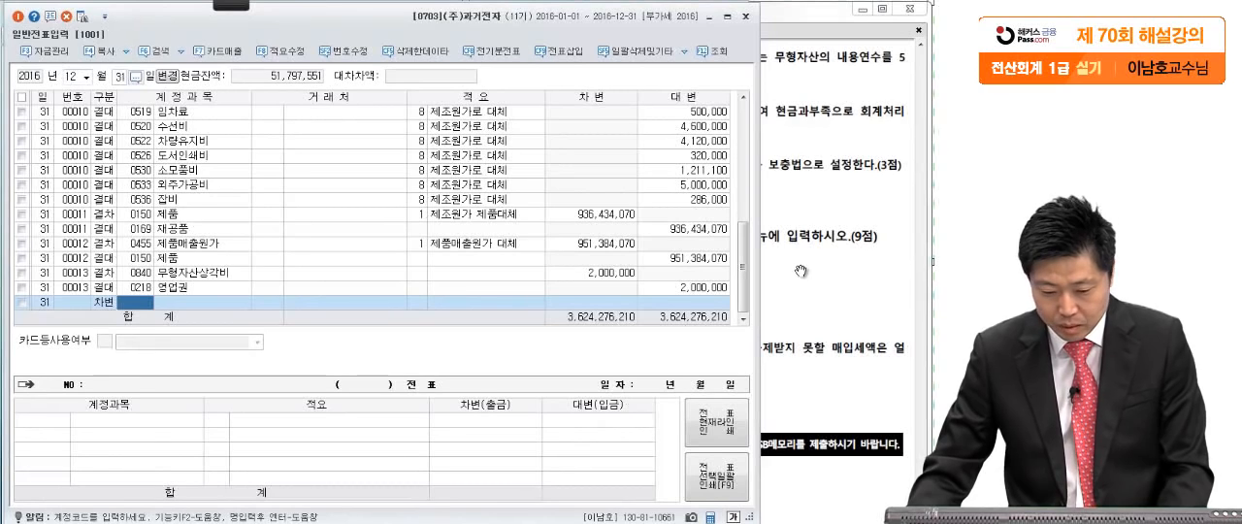
pyautogui.write('혀')
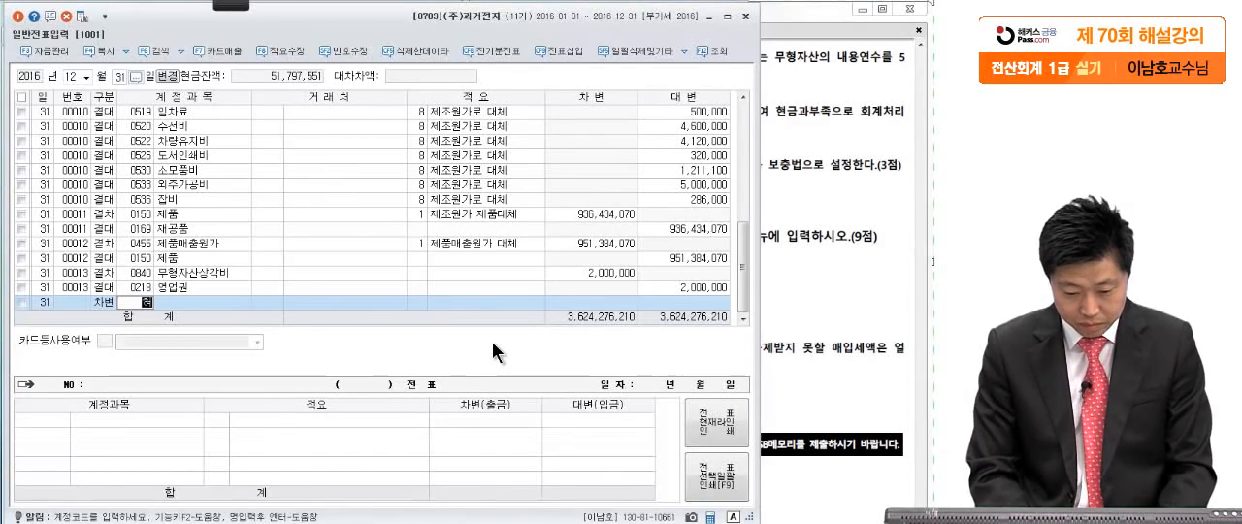
pyautogui.write('ㄴ')
pyautogui.press('Return')
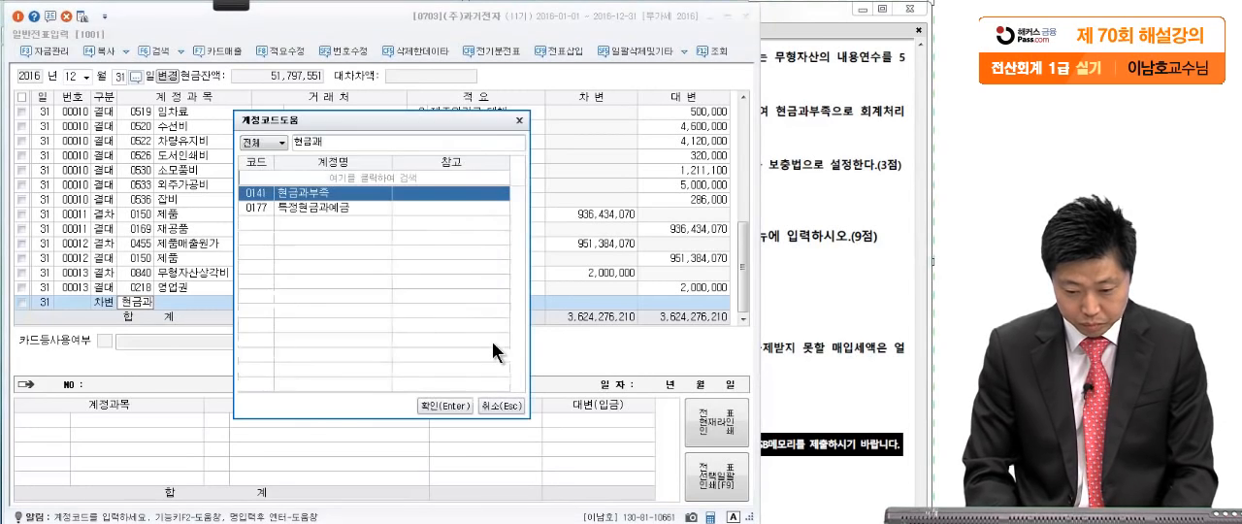
pyautogui.press('Return')
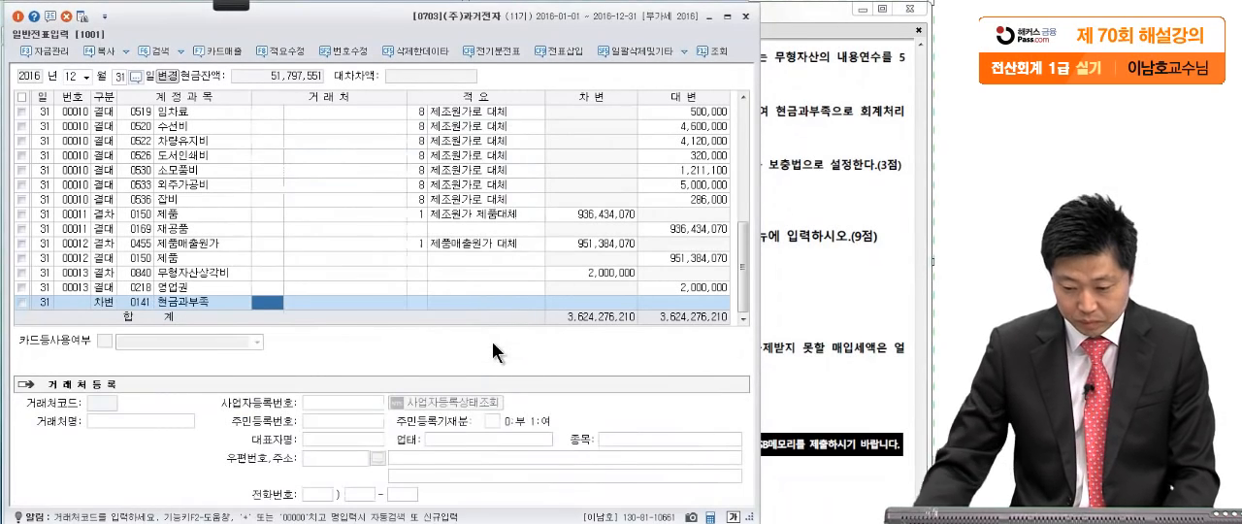
pyautogui.click(629, 302)
pyautogui.write('120000')
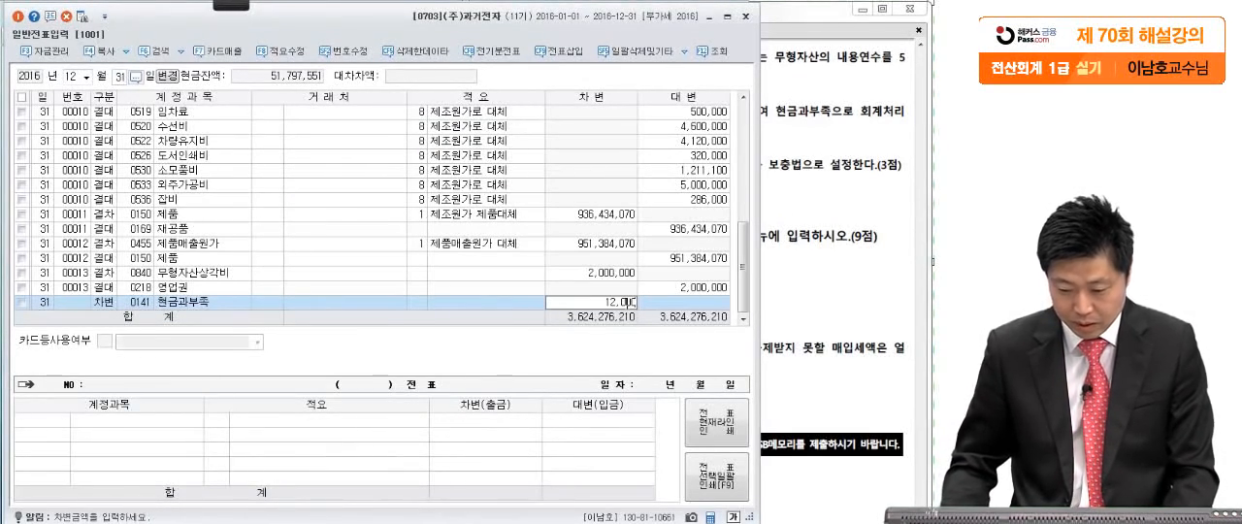
pyautogui.press('Return')
# - Add the matching credit line for account 0930 잡이익 with 12,000
pyautogui.write('4')
pyautogui.press('Return')
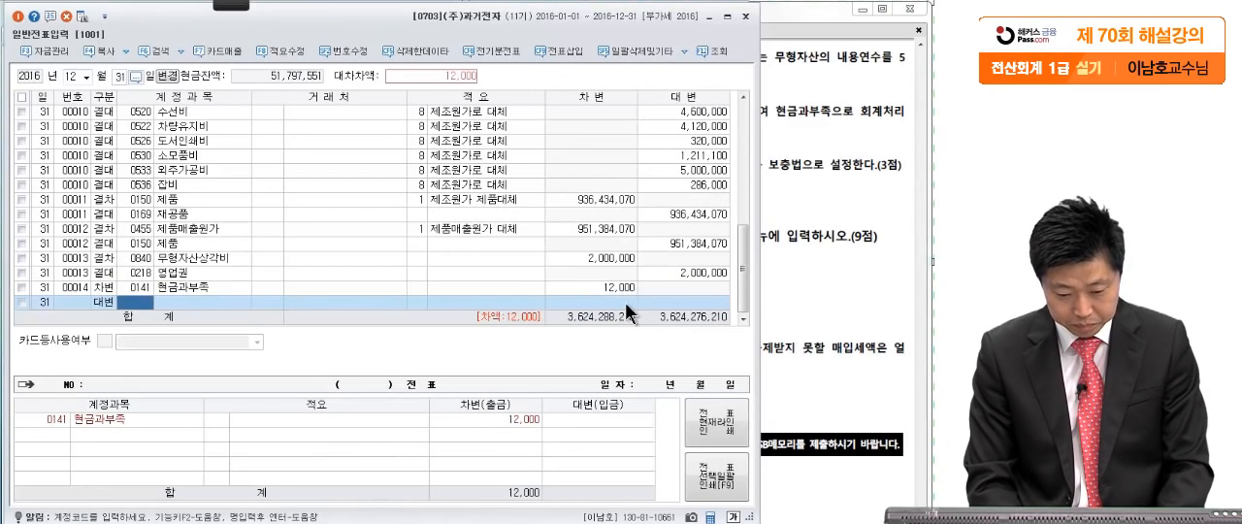
pyautogui.write('잡이익')
pyautogui.press('Return')
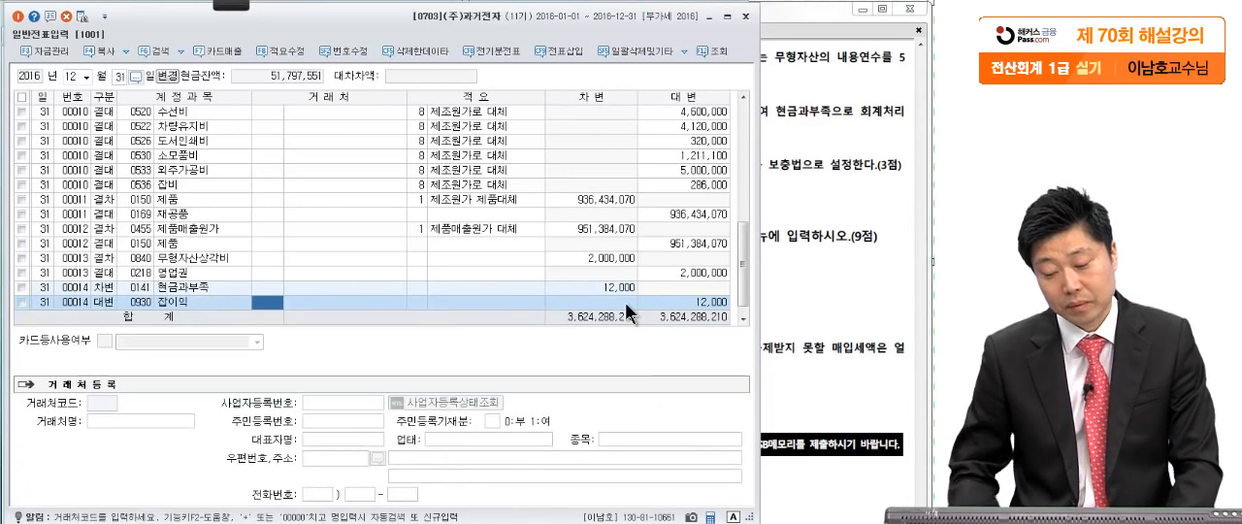
# - Switch to the exam PDF in Adobe Reader and read 문제5 [3] on 대손충당금, marking its 1% rate with the pen
pyautogui.click(805, 366)
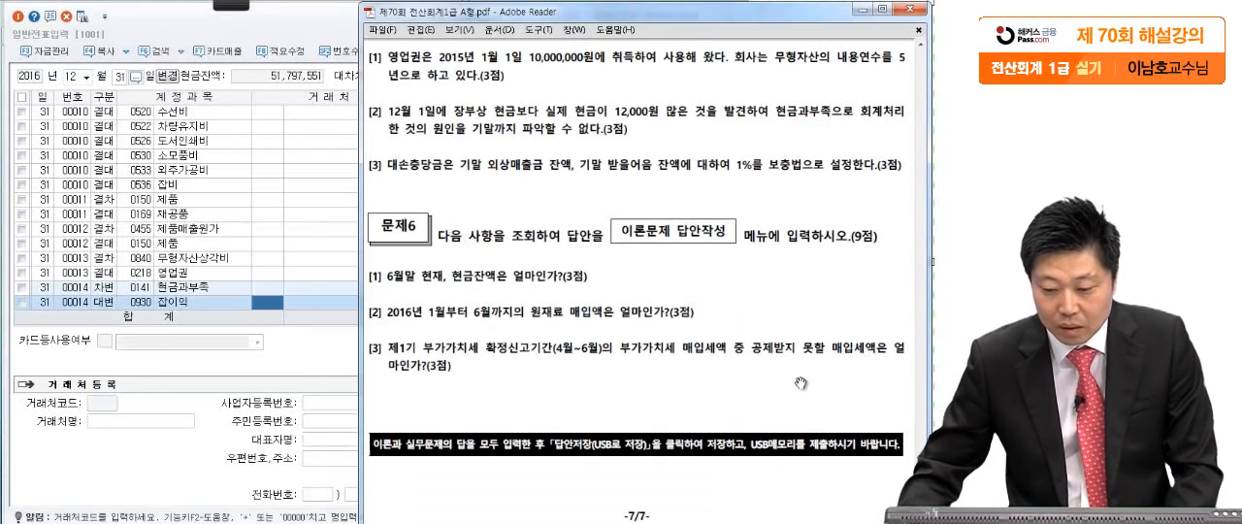
pyautogui.moveTo(231, 5)
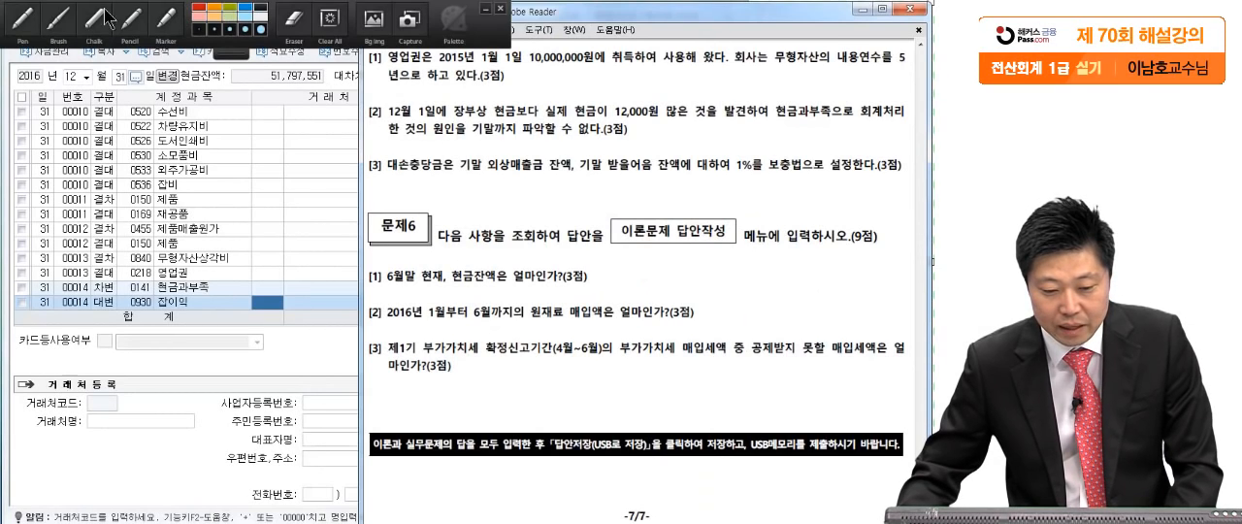
pyautogui.click(22, 22)
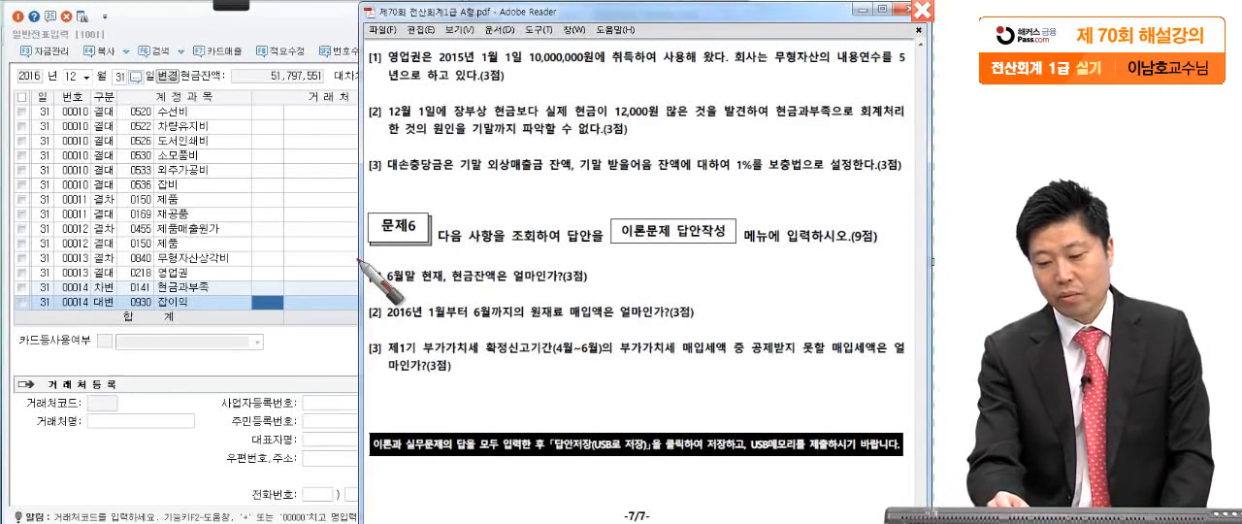
pyautogui.click(568, 183)
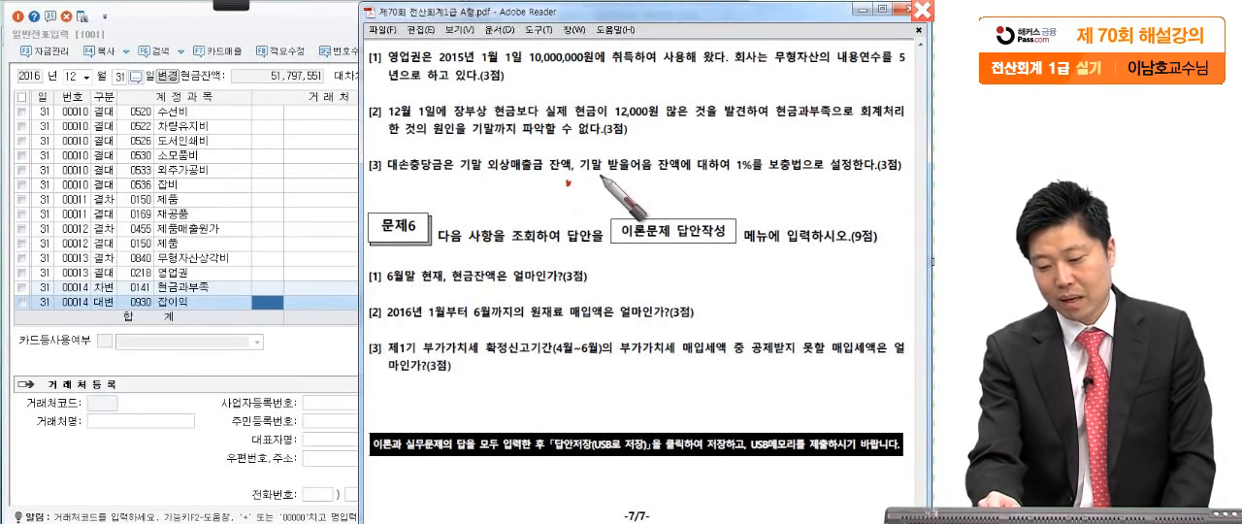
pyautogui.moveTo(753, 155); pyautogui.dragTo(734, 194)
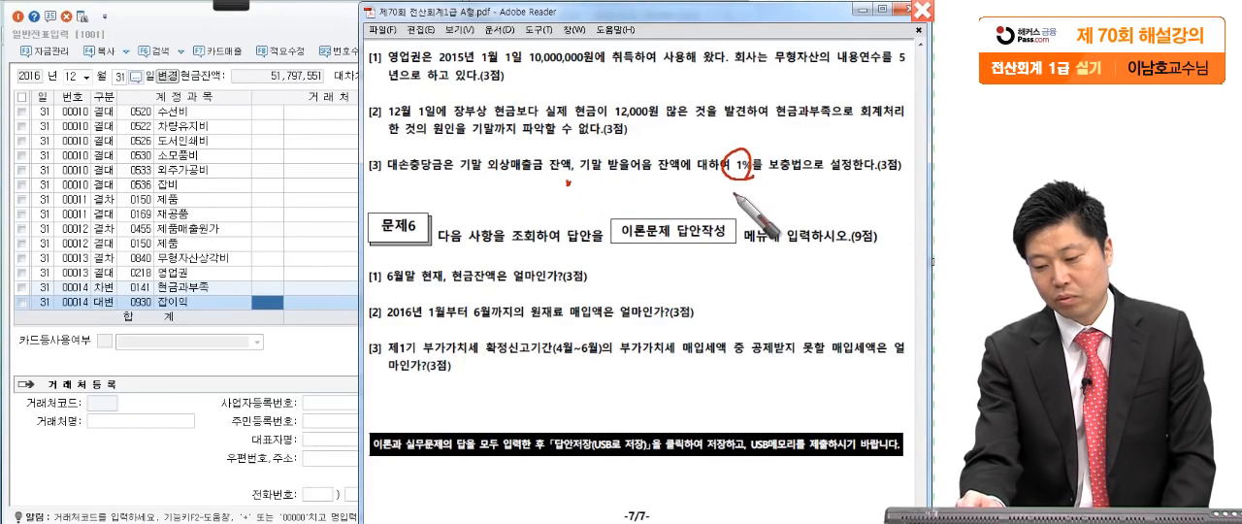
pyautogui.moveTo(919, 183); pyautogui.dragTo(921, 191)
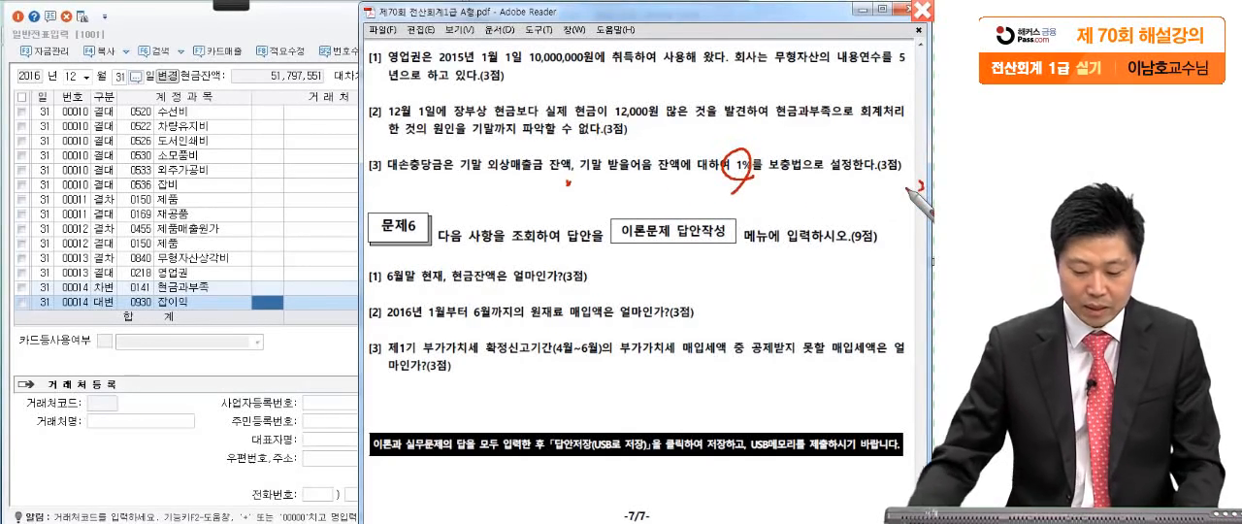
pyautogui.press('Escape')
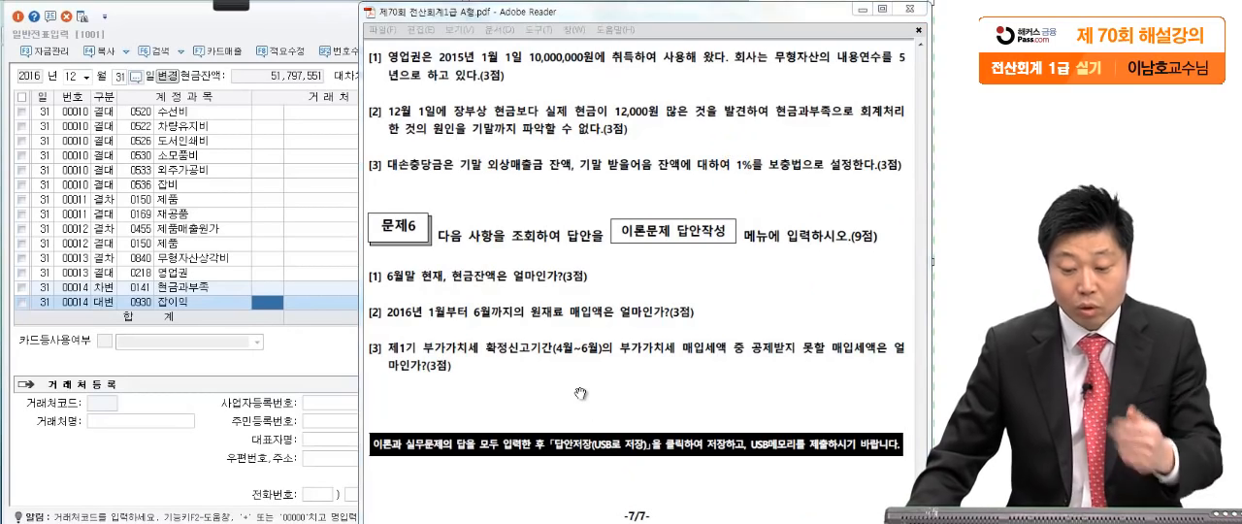
pyautogui.click(580, 393)
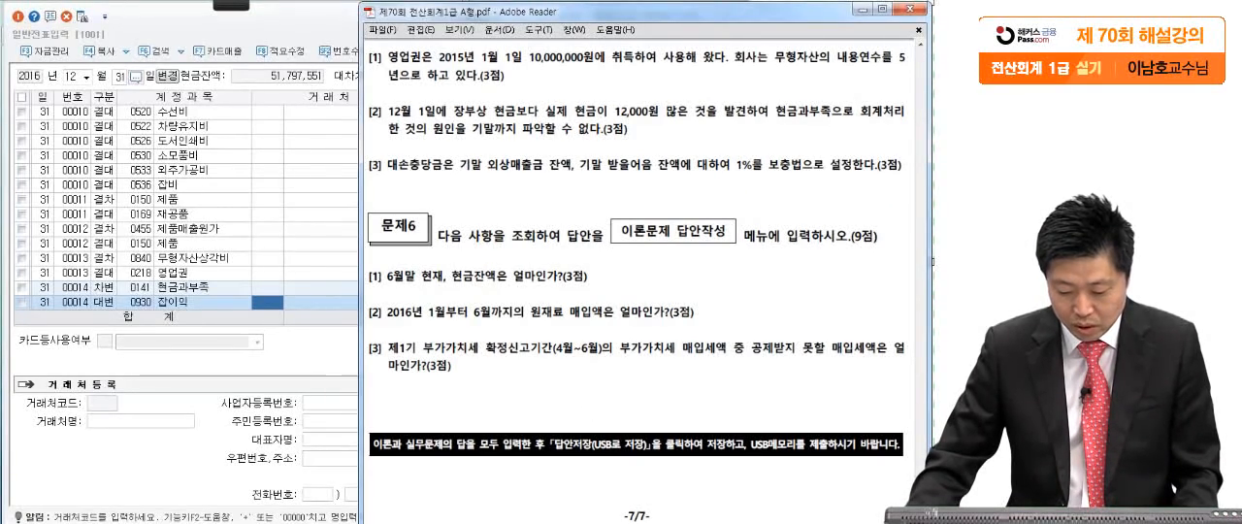
# - Open the 대손상각 settings of 결산자료입력
pyautogui.hotkey('alt', 'Tab')
pyautogui.click(377, 238)
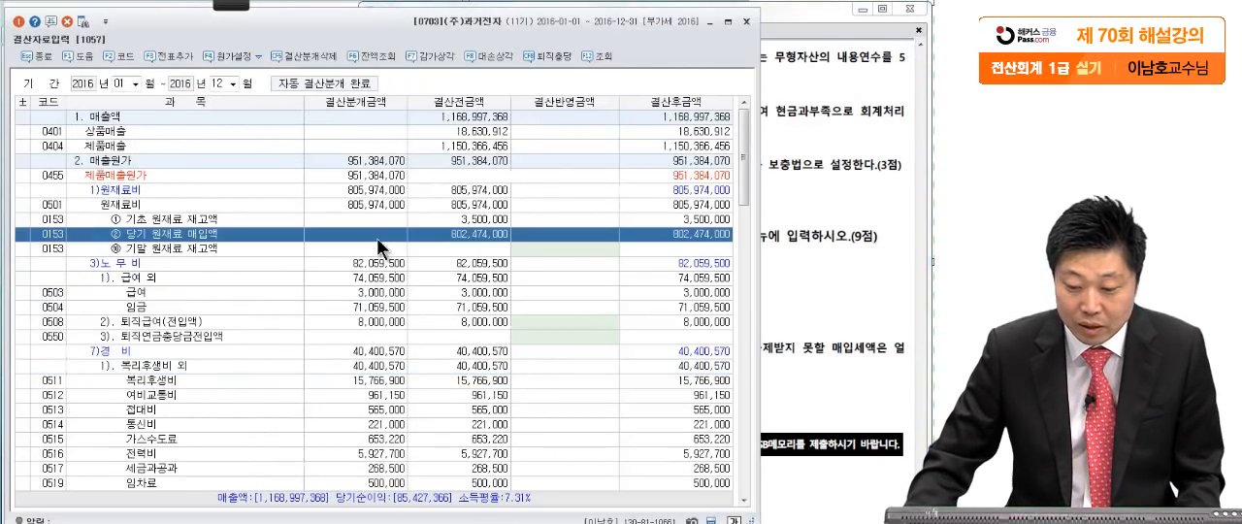
pyautogui.click(484, 57)
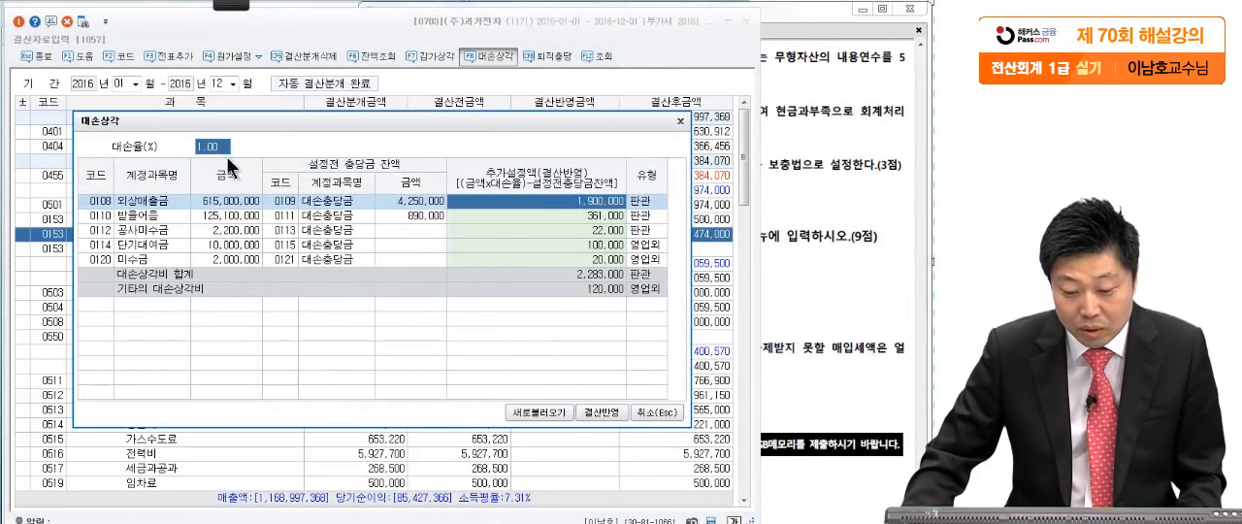
# - Compare the additional provision rows in 대손상각 with the receivables named in 문제5 [3] of the exam PDF
pyautogui.click(540, 214)
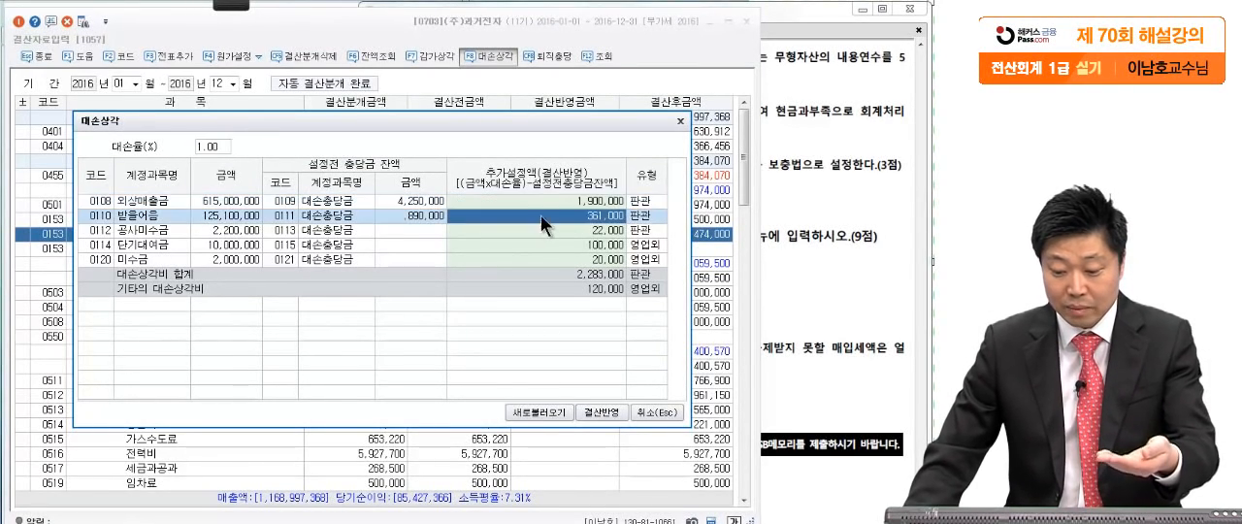
pyautogui.click(542, 229)
pyautogui.click(537, 244)
pyautogui.click(541, 260)
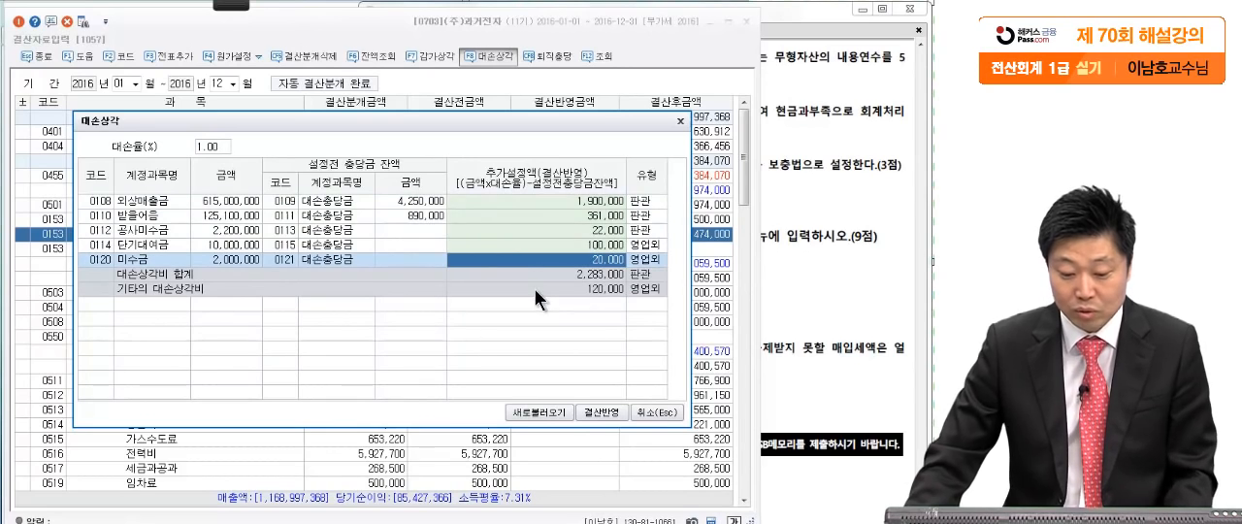
pyautogui.click(792, 187)
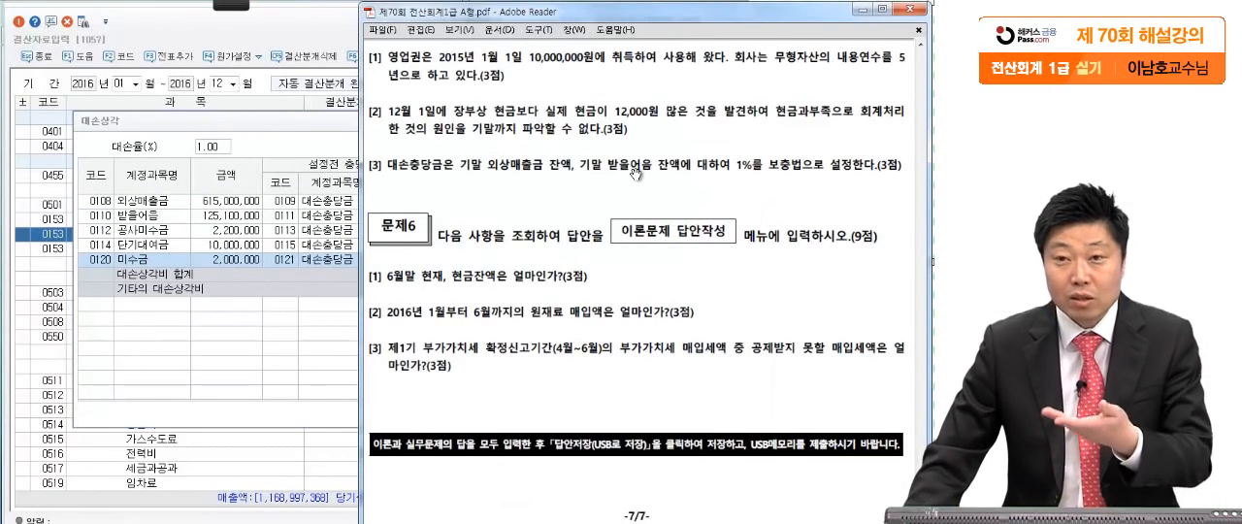
pyautogui.click(143, 231)
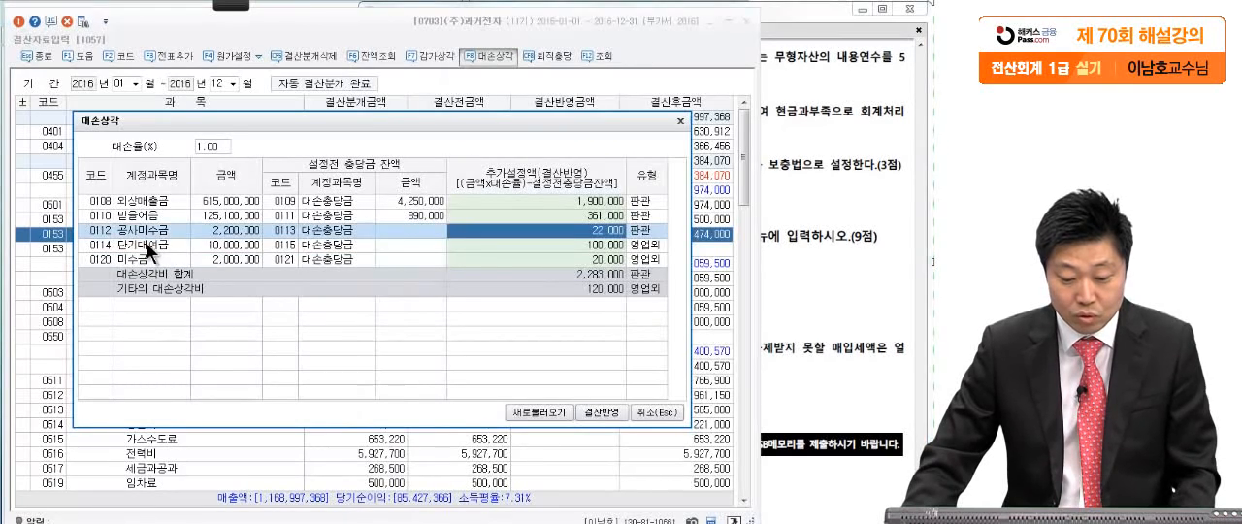
pyautogui.click(146, 244)
pyautogui.click(147, 257)
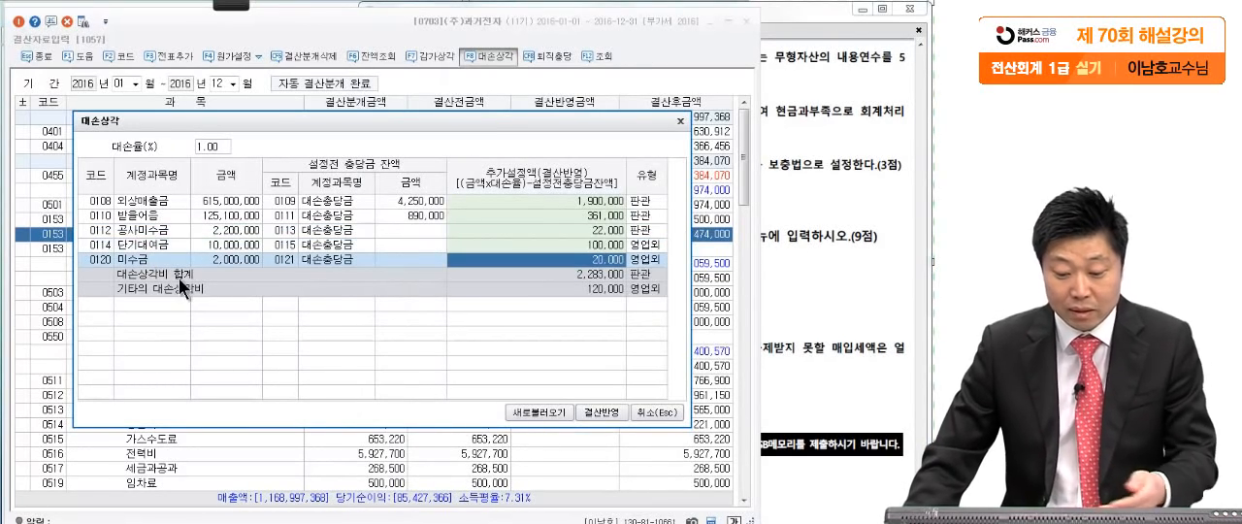
# - Clear the additional provision amounts of 공사미수금, 단기대여금 and 미수금 in 대손상각
pyautogui.click(533, 227)
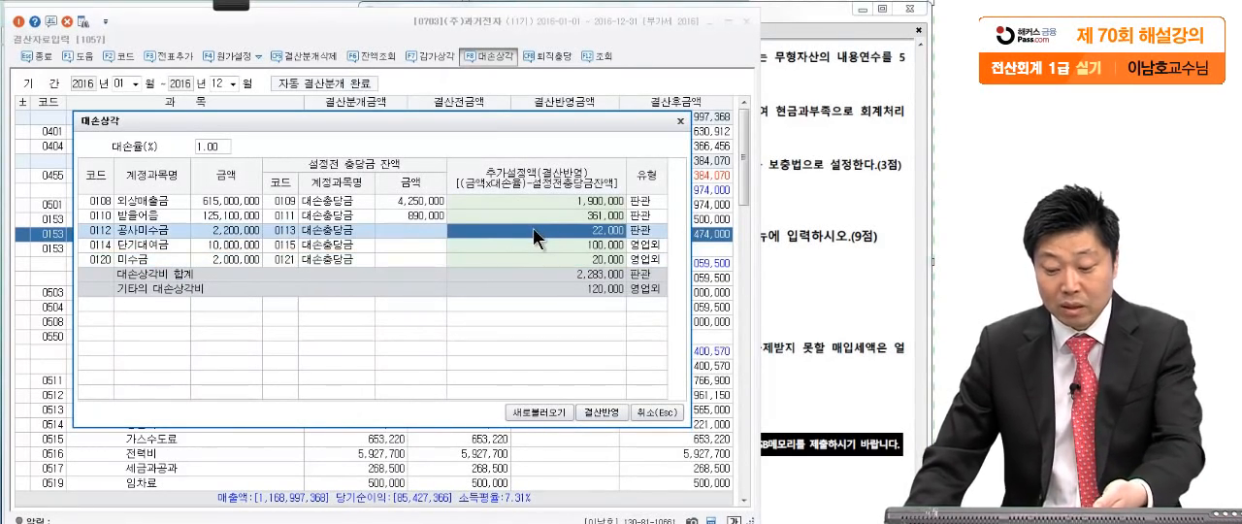
pyautogui.press('Delete')
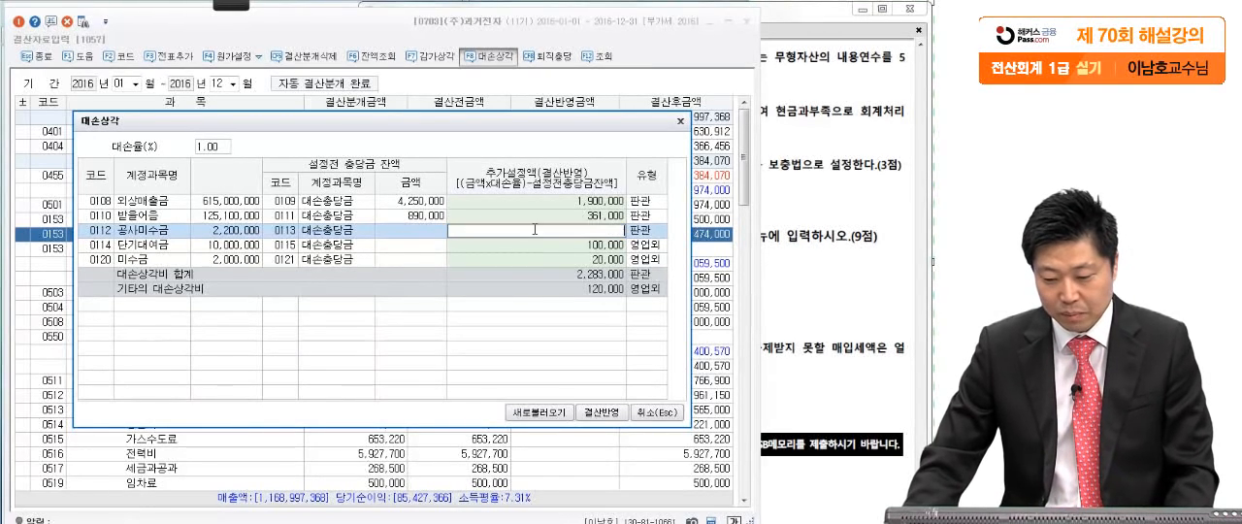
pyautogui.click(527, 249)
pyautogui.press('Delete')
pyautogui.click(528, 258)
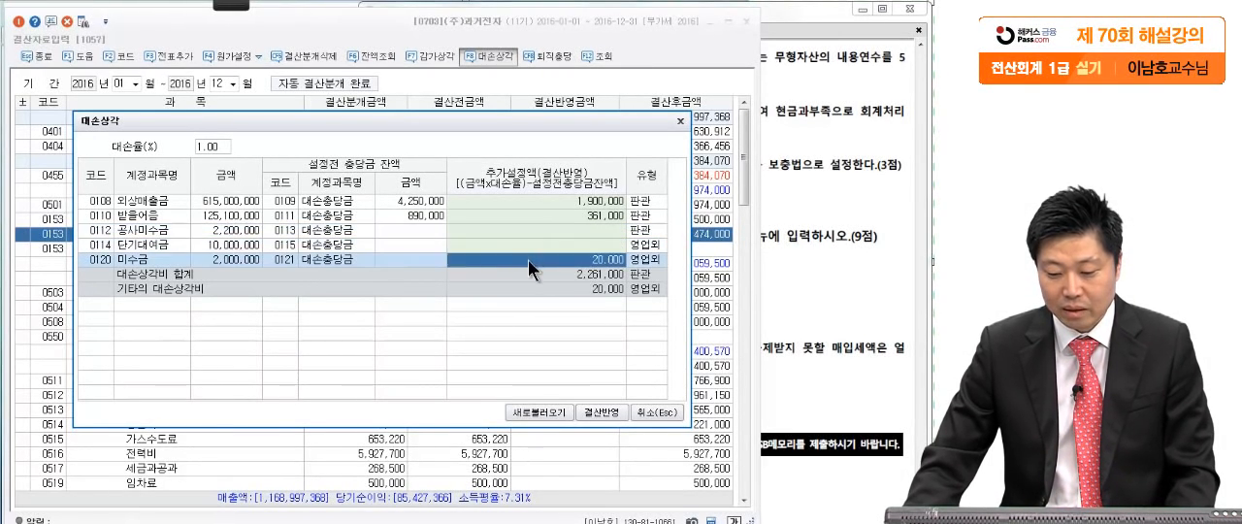
pyautogui.press('Delete')
# - Apply the remaining 외상매출금 and 받을어음 provisions to the closing data and check them under 대손상각 in 결산자료입력
pyautogui.click(573, 196)
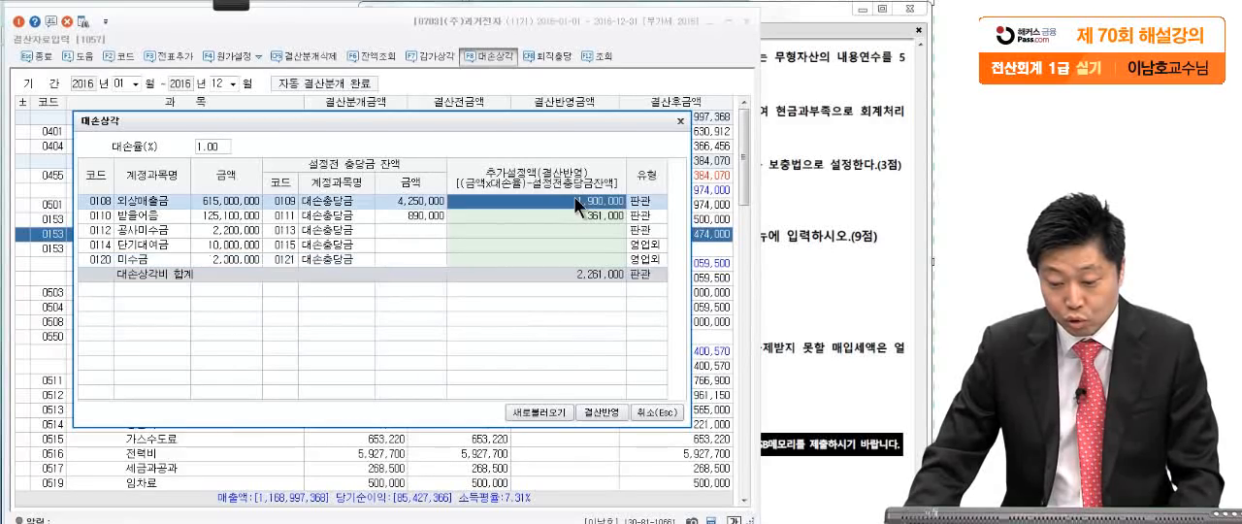
pyautogui.click(568, 214)
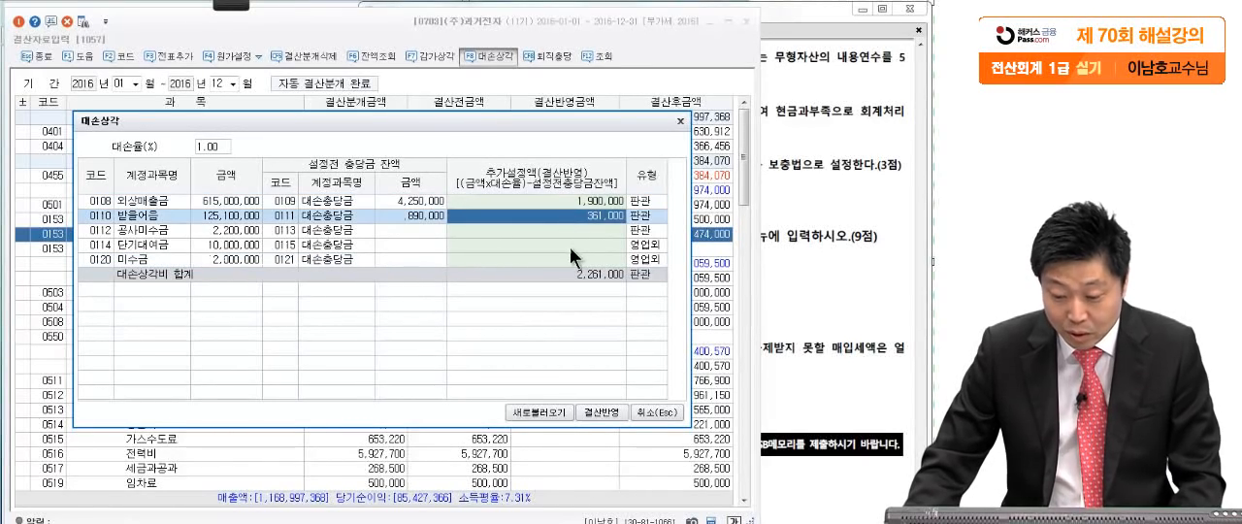
pyautogui.click(603, 412)
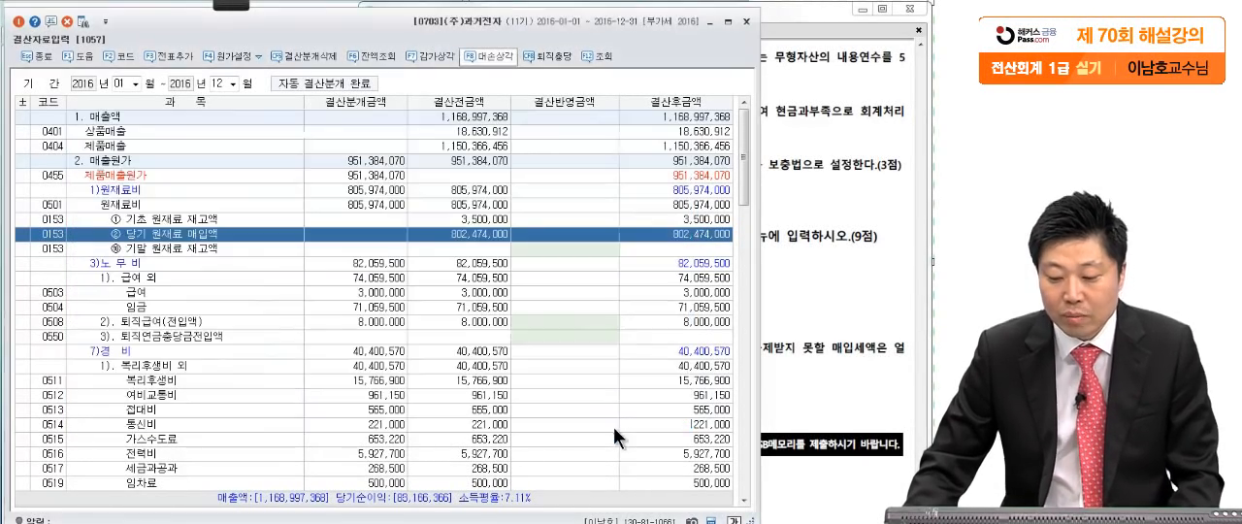
pyautogui.click(590, 340)
pyautogui.scroll(-15, 569, 329)
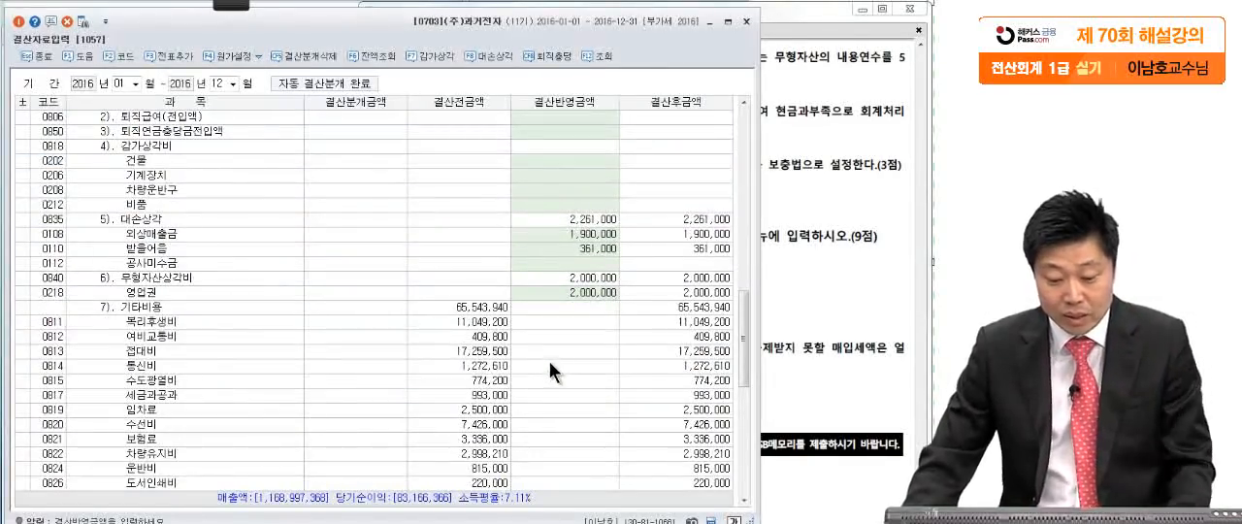
pyautogui.click(574, 233)
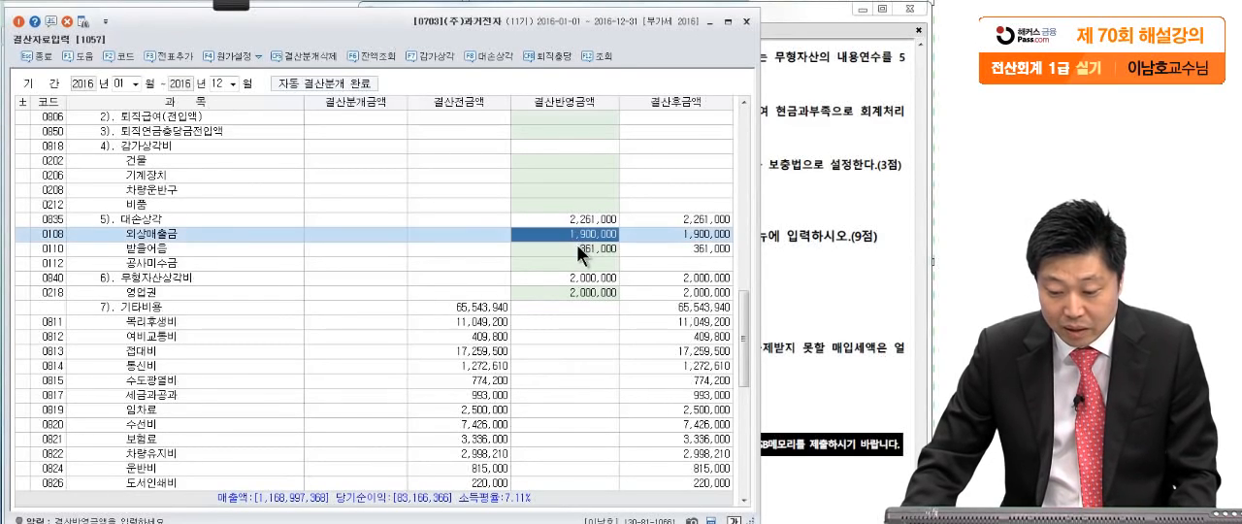
pyautogui.click(578, 248)
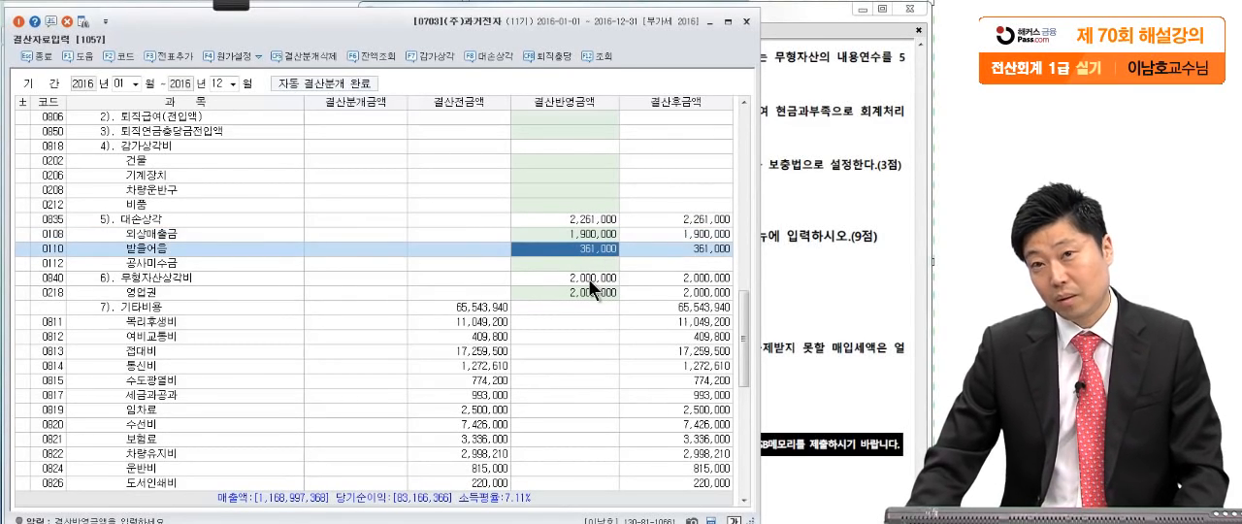
# - Add the updated closing adjustments from 결산자료입력 to the general journal as closing entries
pyautogui.click(178, 55)
pyautogui.click(376, 317)
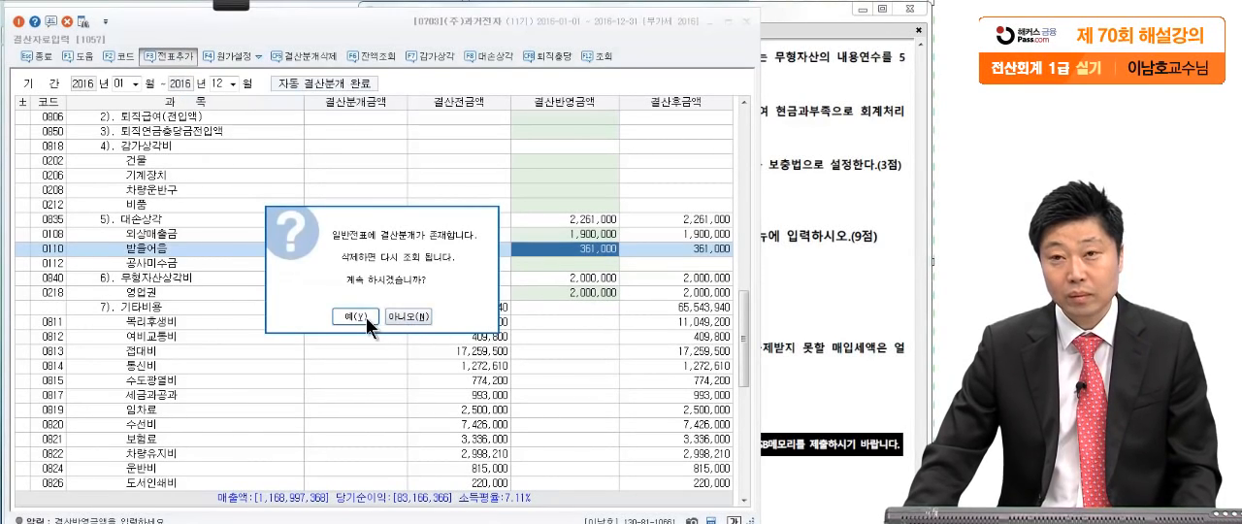
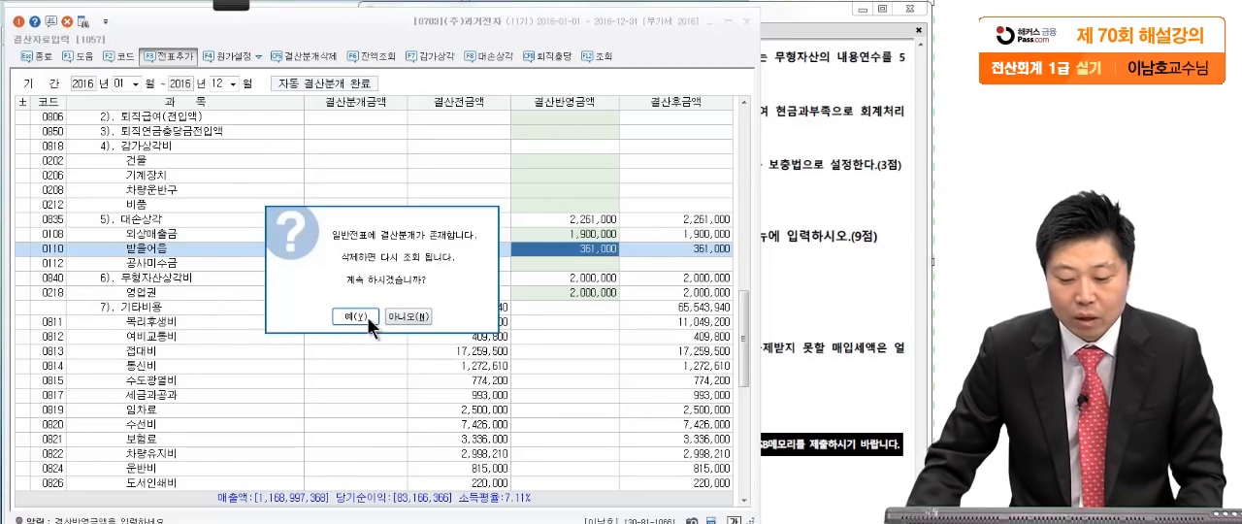
# - Confirm deleting the existing closing entries and adding the updated closing entries to 일반전표
pyautogui.click(369, 317)
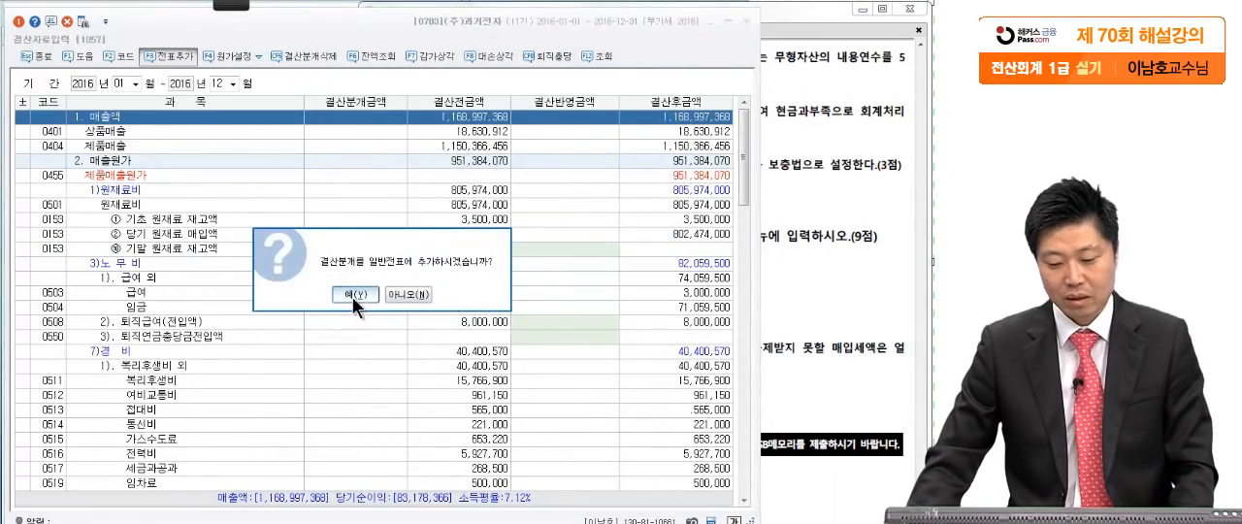
pyautogui.click(351, 295)
pyautogui.click(411, 354)
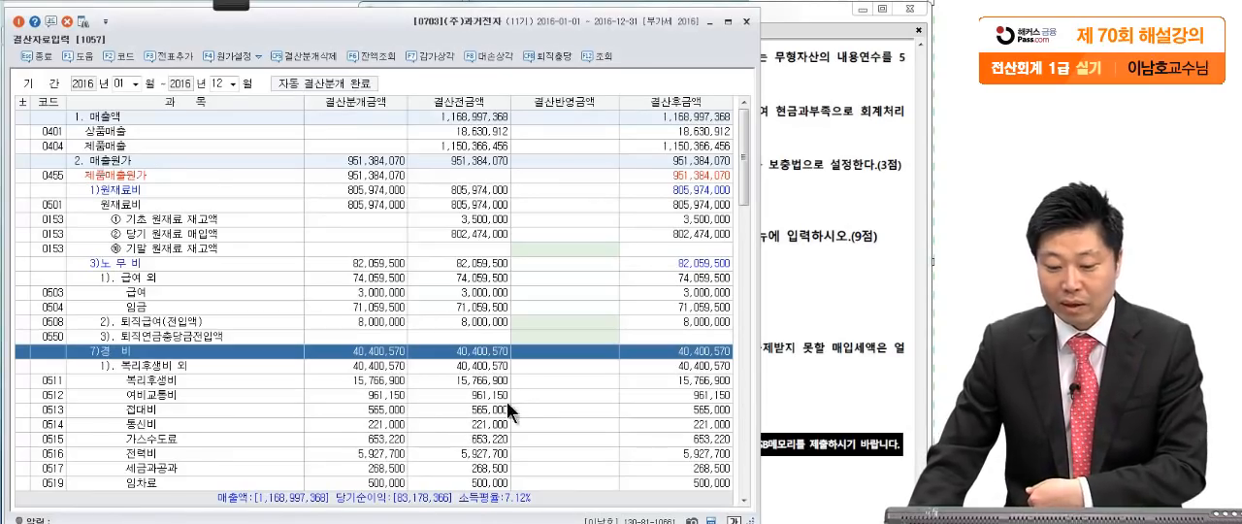
# - Check the reflected 대손상각, 외상매출금, 받을어음 and 무형자산상각비 amounts in 결산자료입력
pyautogui.scroll(-12, 555, 368)
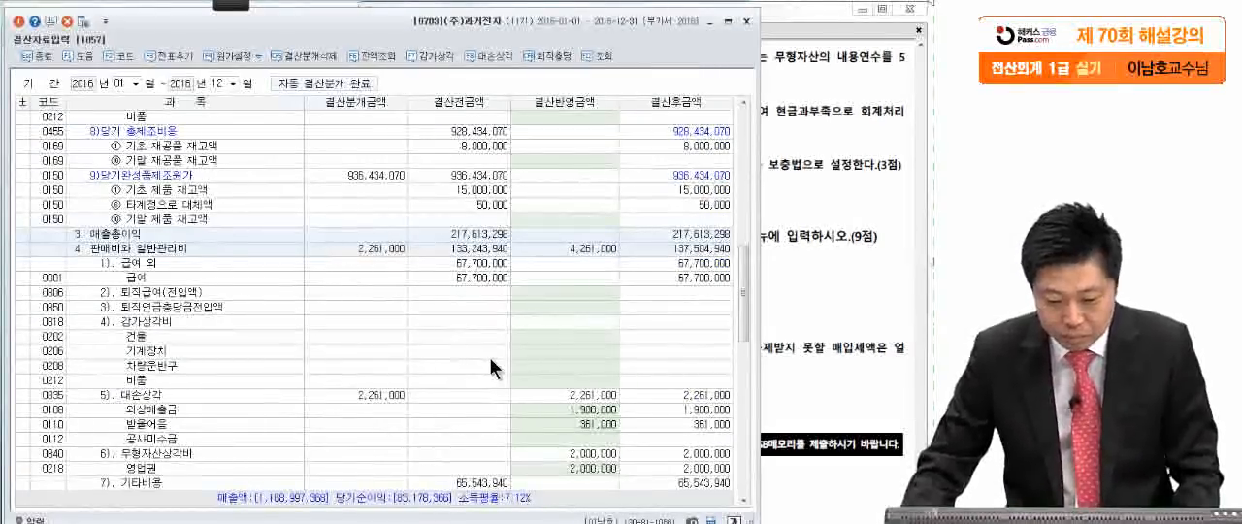
pyautogui.scroll(-2, 291, 286)
pyautogui.scroll(-2, 304, 290)
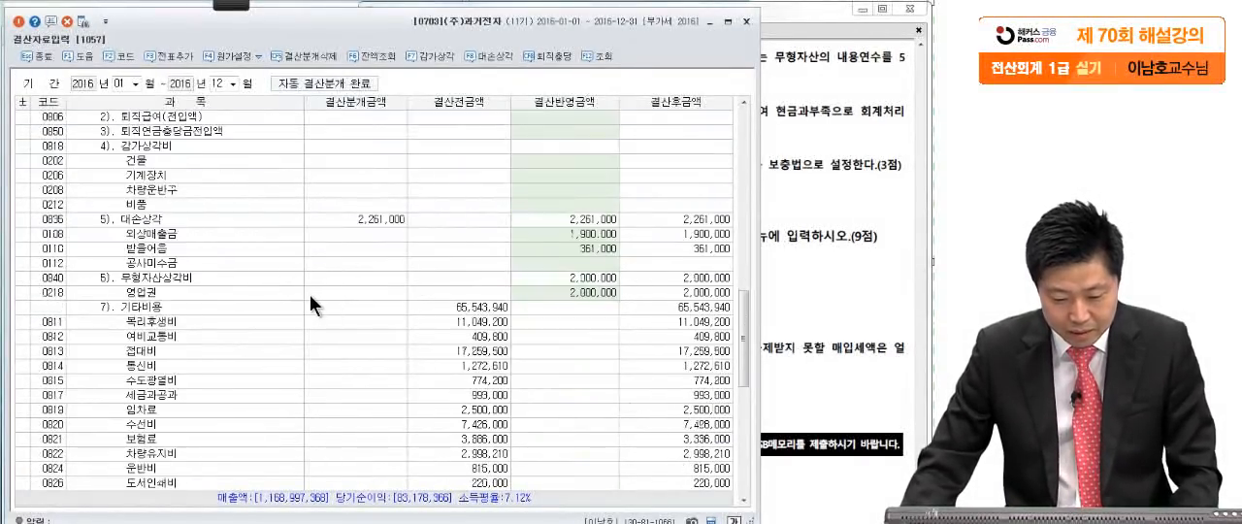
pyautogui.click(581, 279)
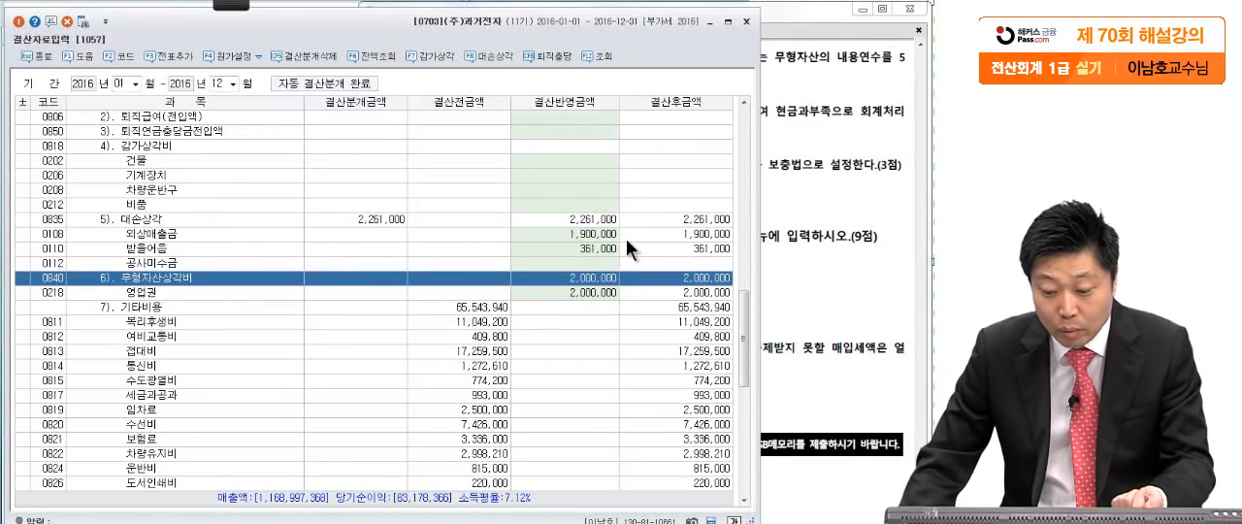
pyautogui.click(612, 240)
pyautogui.click(606, 253)
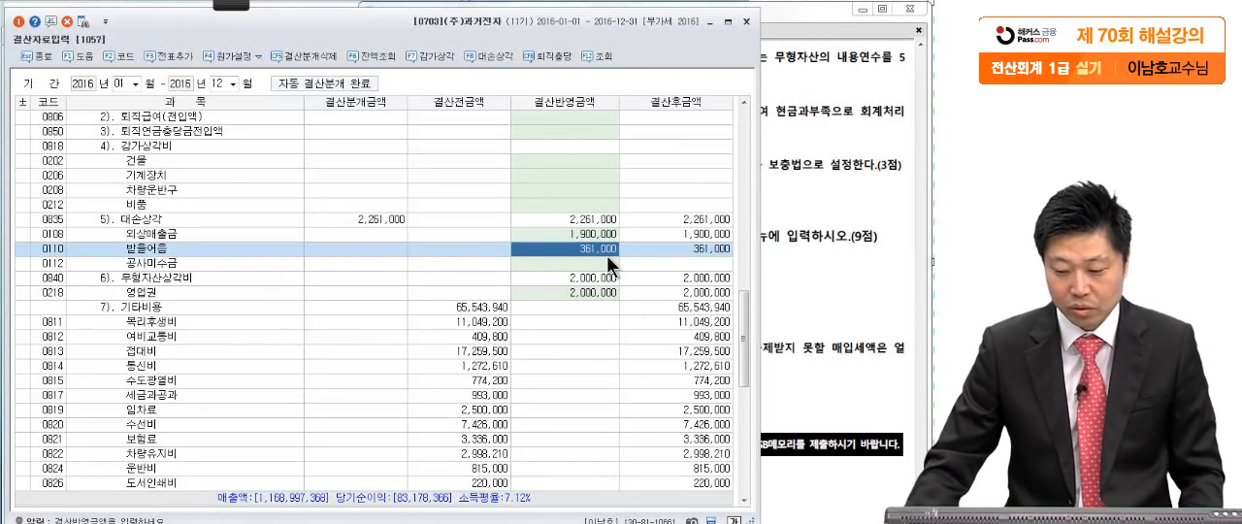
pyautogui.click(633, 174)
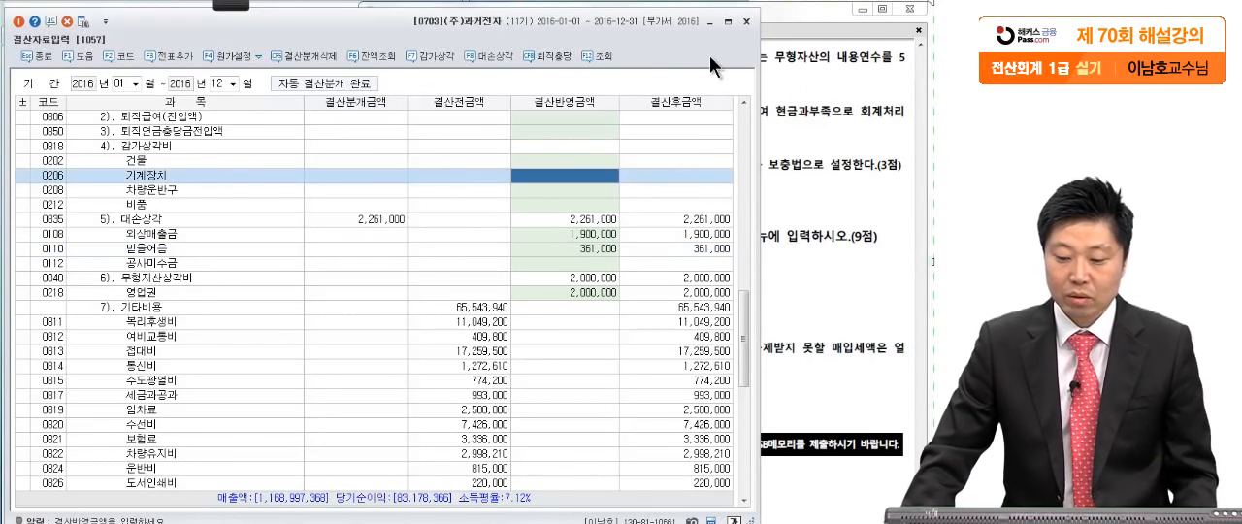
# - Close the 결산자료입력 and outdated 일반전표입력 windows to return to the main menu and exam PDF
pyautogui.moveTo(707, 52); pyautogui.dragTo(703, 53)
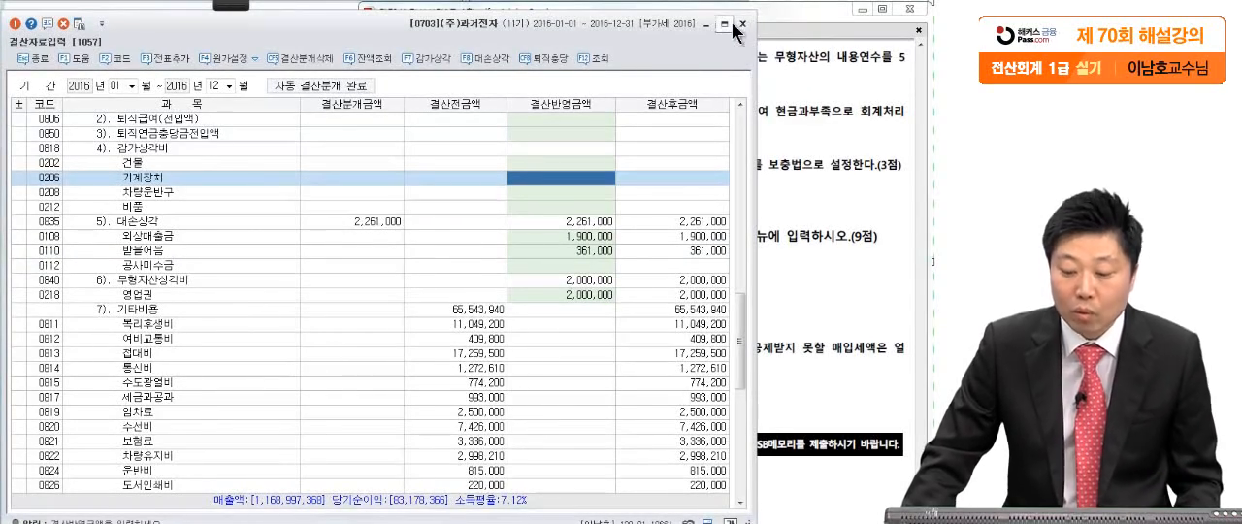
pyautogui.click(742, 29)
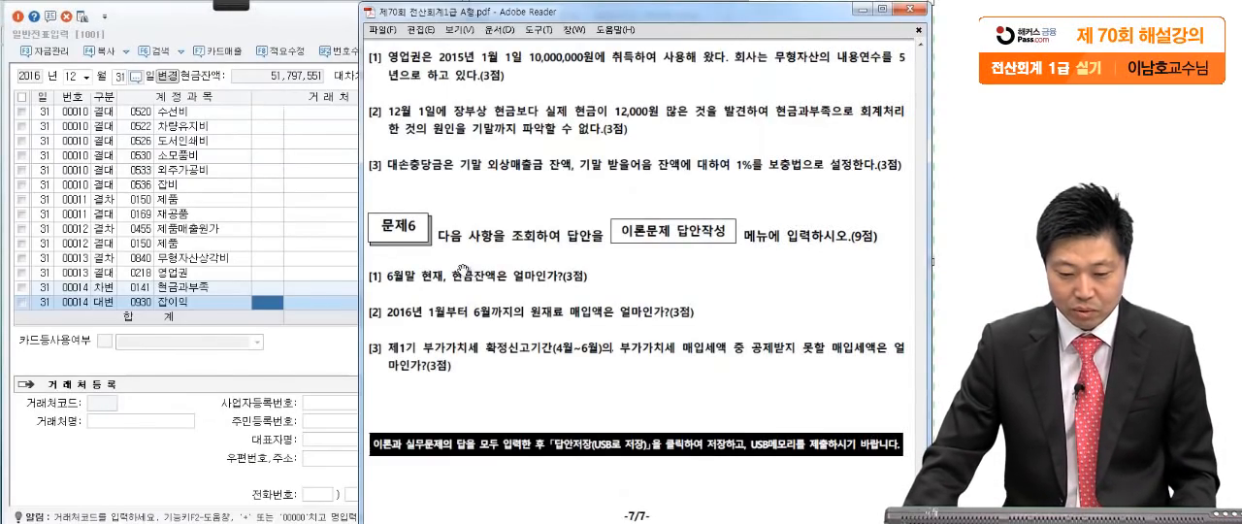
pyautogui.click(315, 156)
pyautogui.click(745, 17)
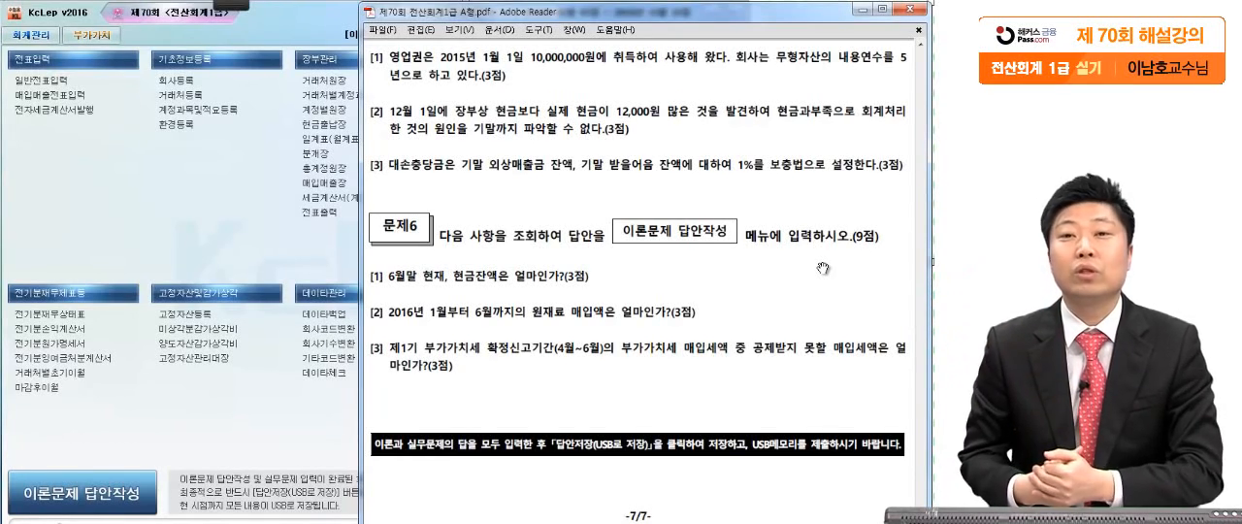
# - Open 일반전표입력 again for December 31
pyautogui.click(242, 204)
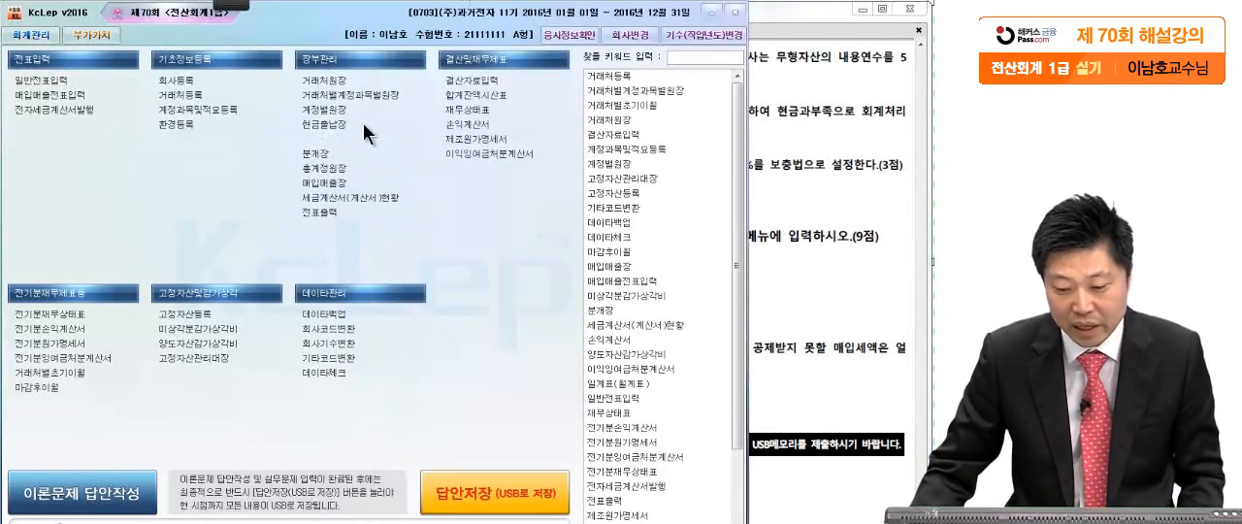
pyautogui.click(40, 80)
pyautogui.write('1231')
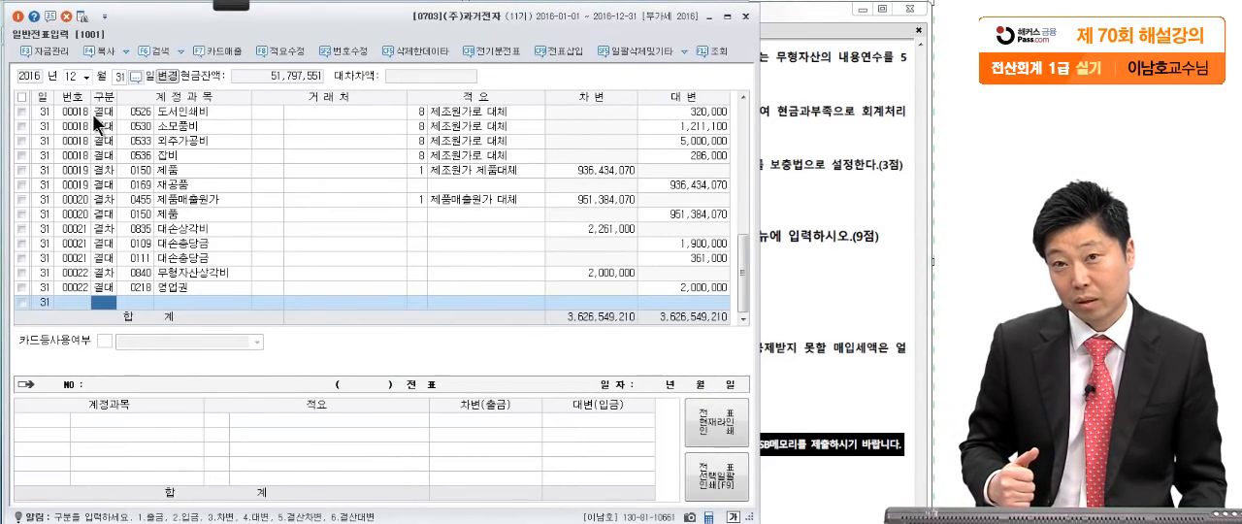
# - Review the December 31 entries for 재고자산감모손실, 제품, 현금과부족, 잡이익 and 원재료비 in 일반전표입력
pyautogui.click(90, 131)
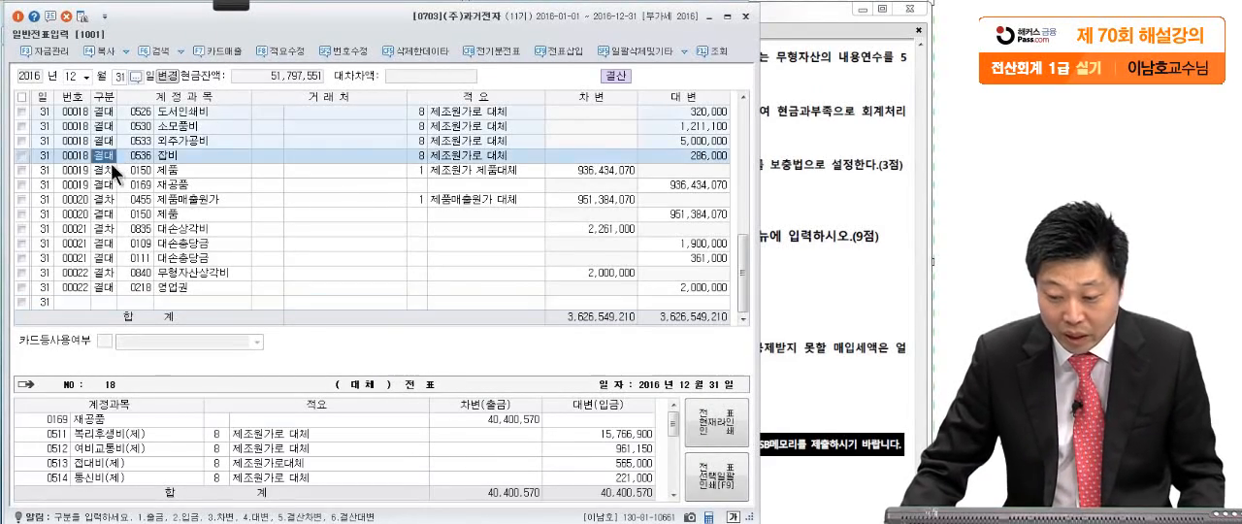
pyautogui.scroll(5, 145, 204)
pyautogui.scroll(2, 167, 237)
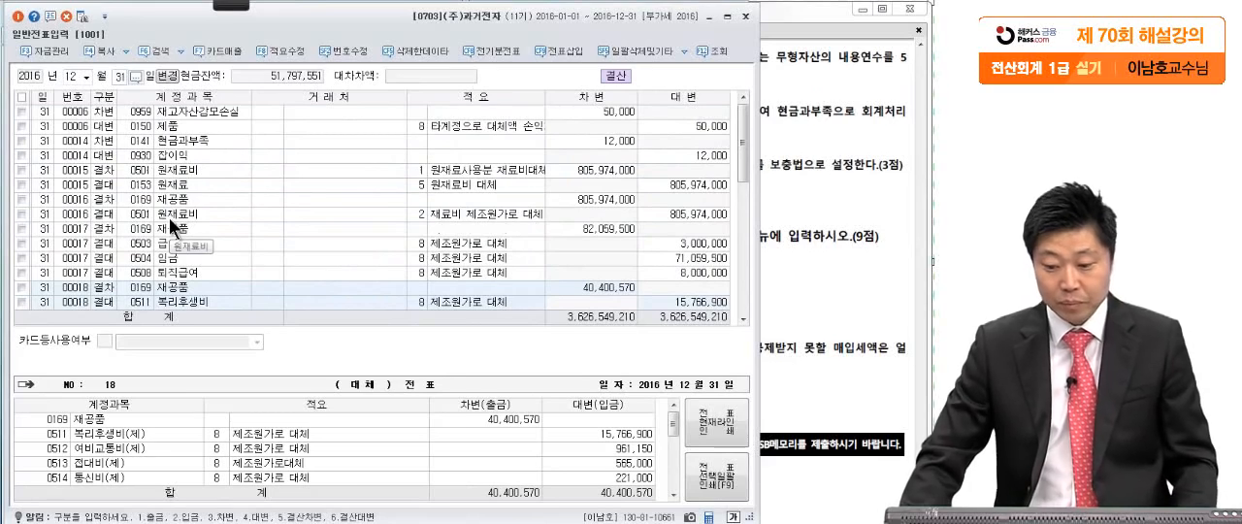
pyautogui.click(173, 111)
pyautogui.click(171, 132)
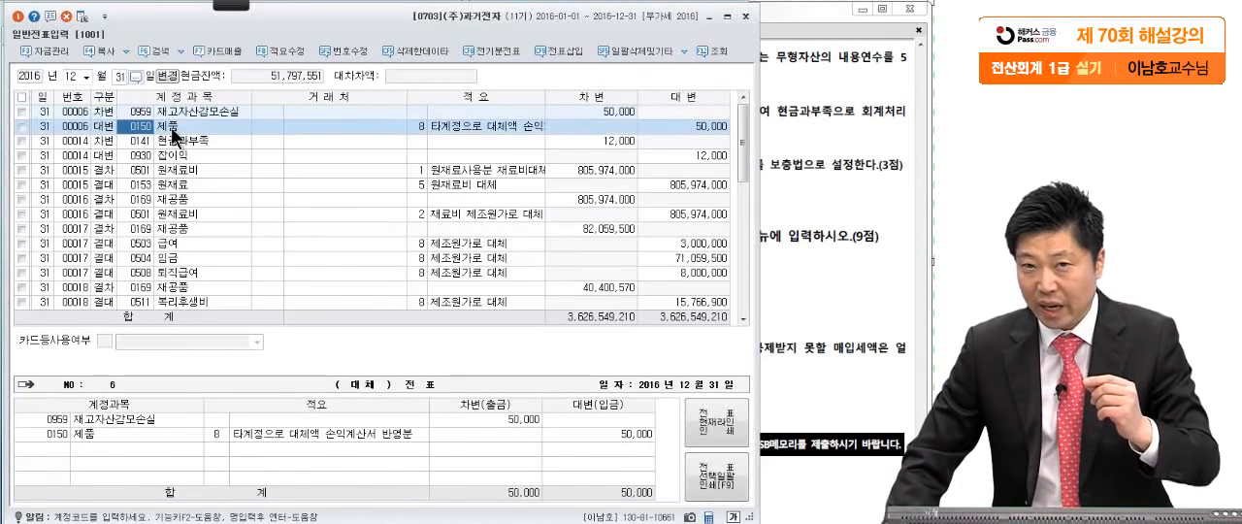
pyautogui.click(165, 113)
pyautogui.click(165, 127)
pyautogui.click(163, 139)
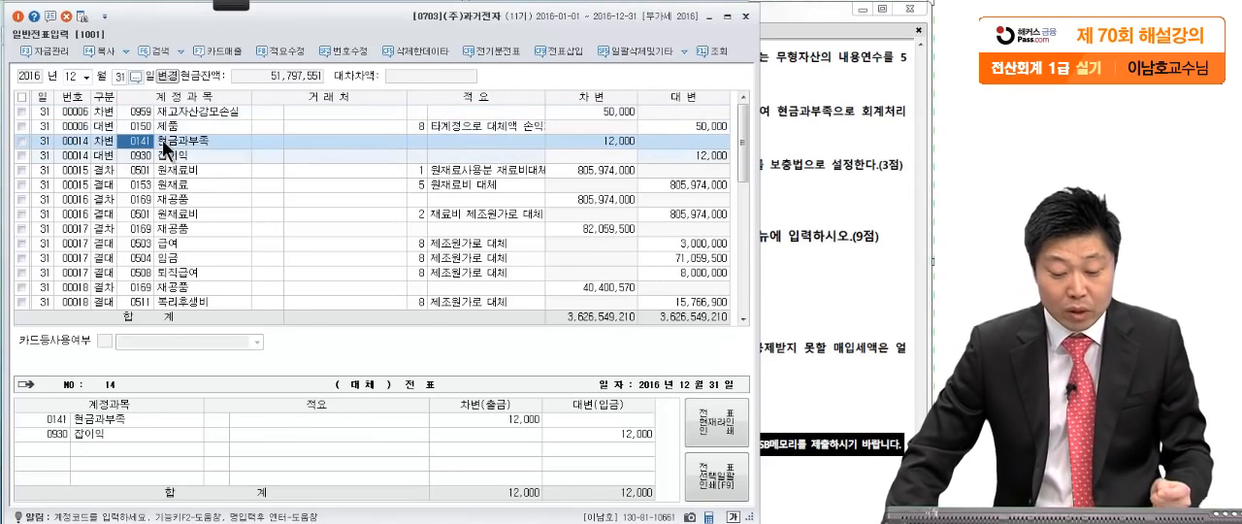
pyautogui.click(162, 153)
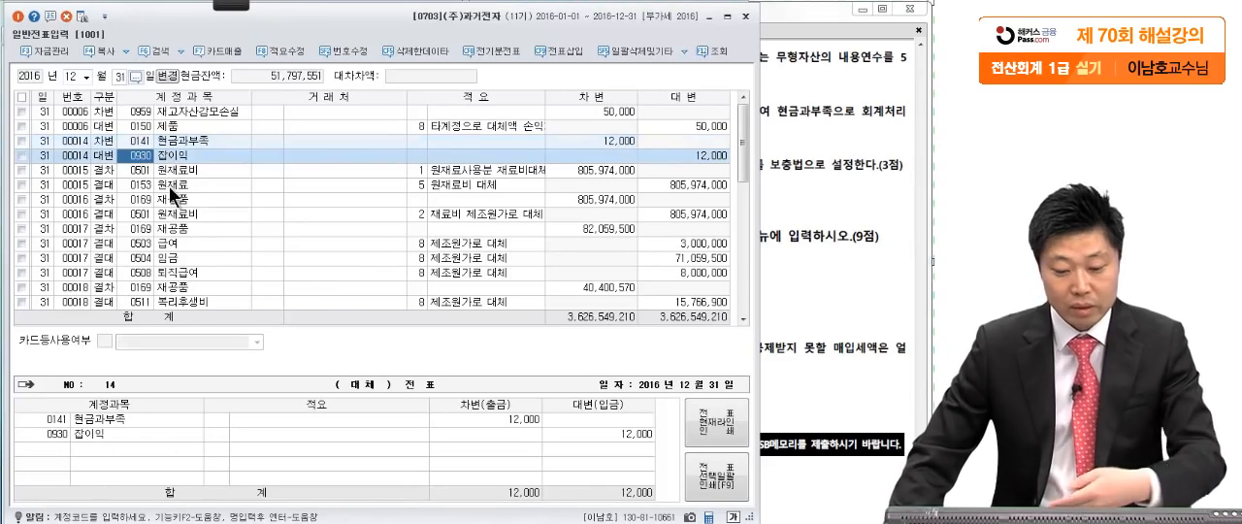
pyautogui.click(173, 173)
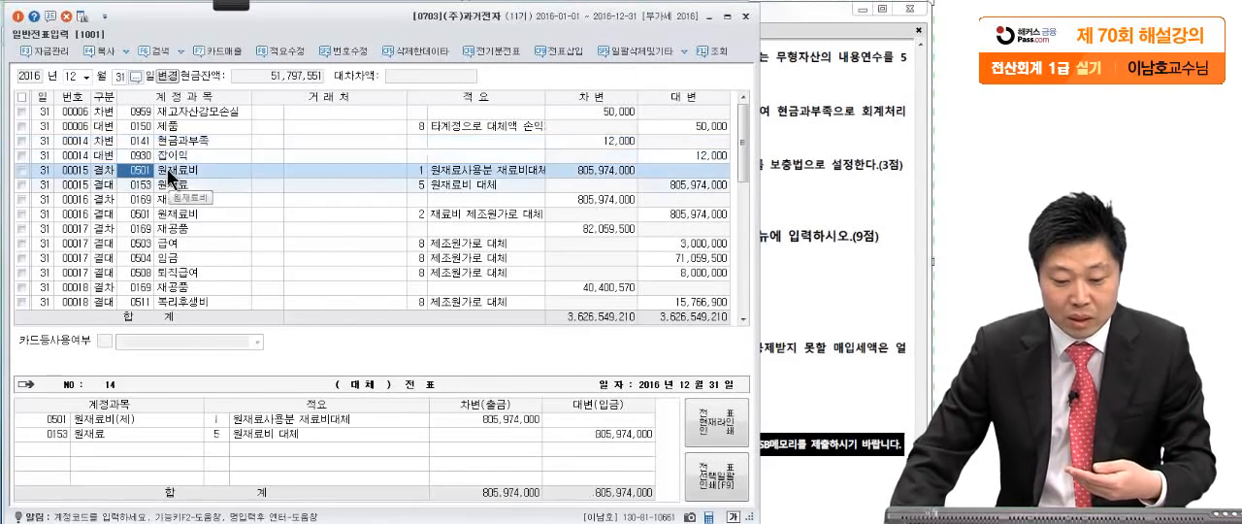
# - Review the 무형자산상각비, 영업권 and 대손충당금 closing entries, and close 일반전표입력 to return to the exam PDF
pyautogui.scroll(-10, 233, 190)
pyautogui.scroll(-3, 239, 204)
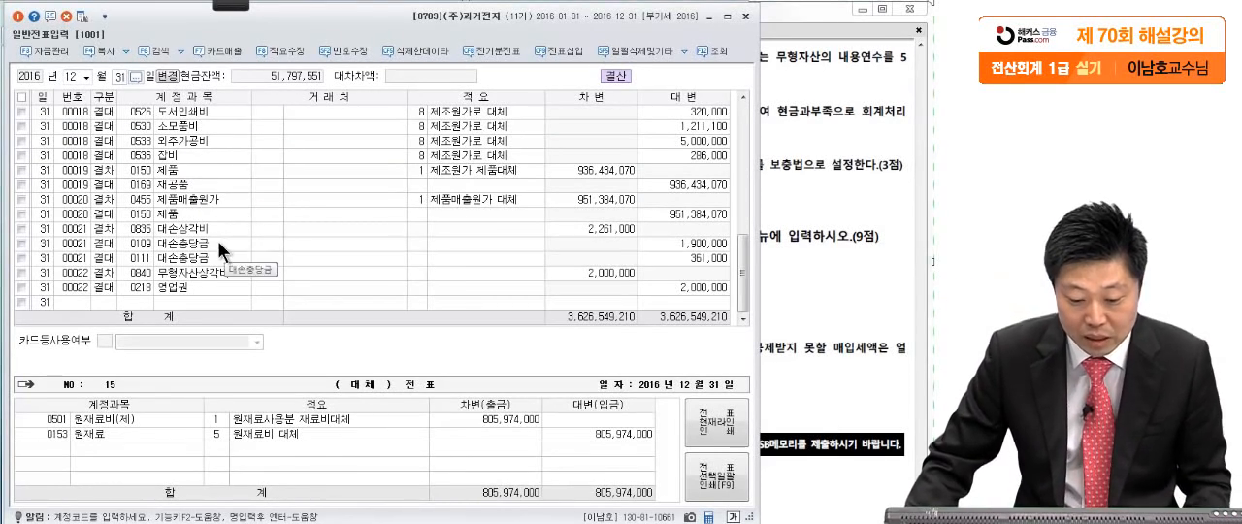
pyautogui.click(229, 273)
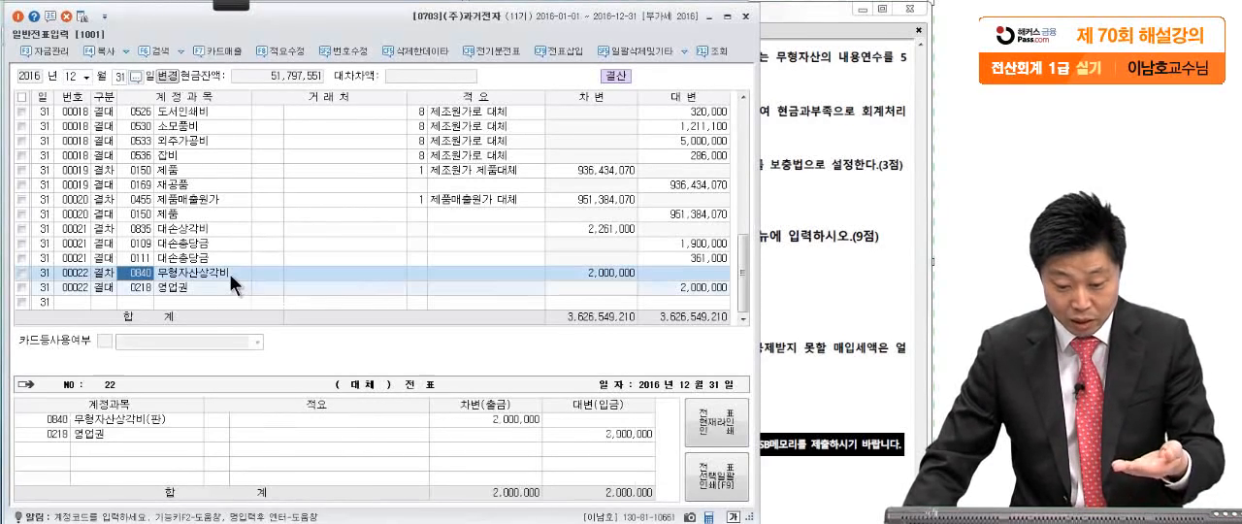
pyautogui.click(211, 285)
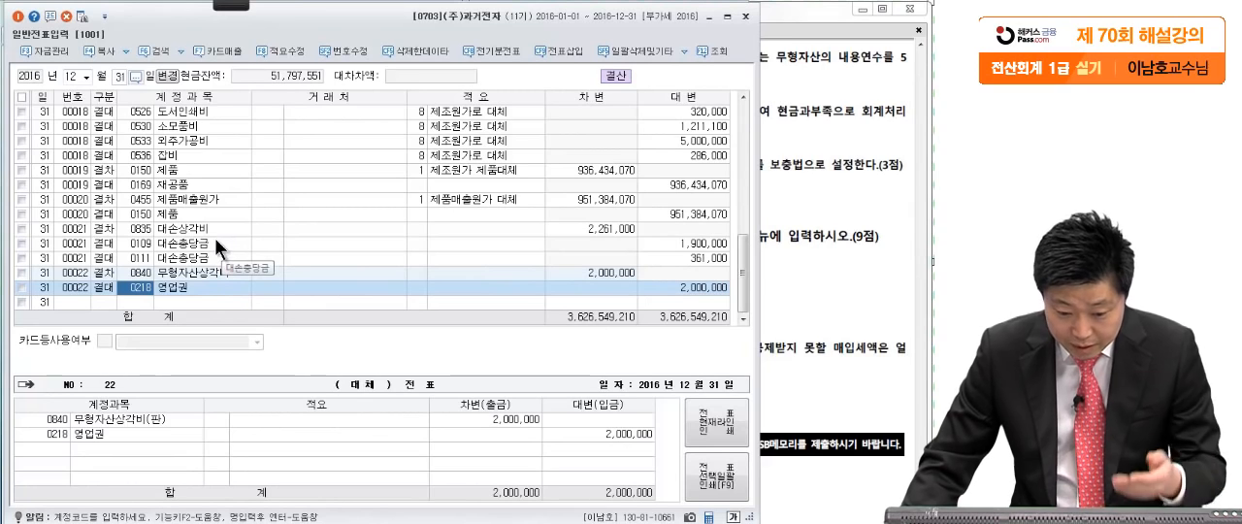
pyautogui.click(214, 243)
pyautogui.press('Return')
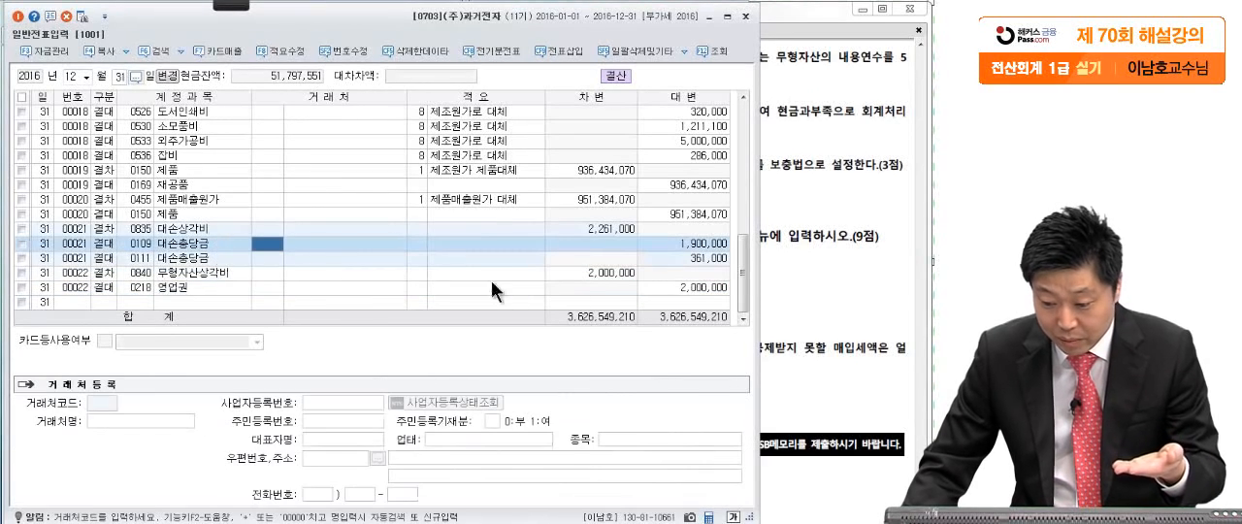
pyautogui.click(656, 264)
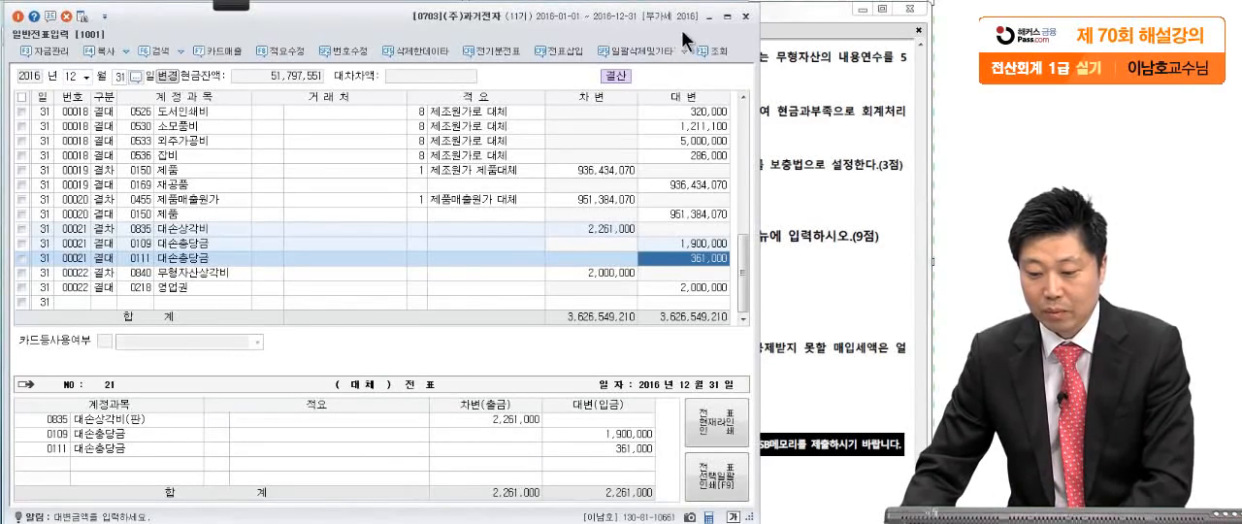
pyautogui.click(746, 17)
pyautogui.click(824, 245)
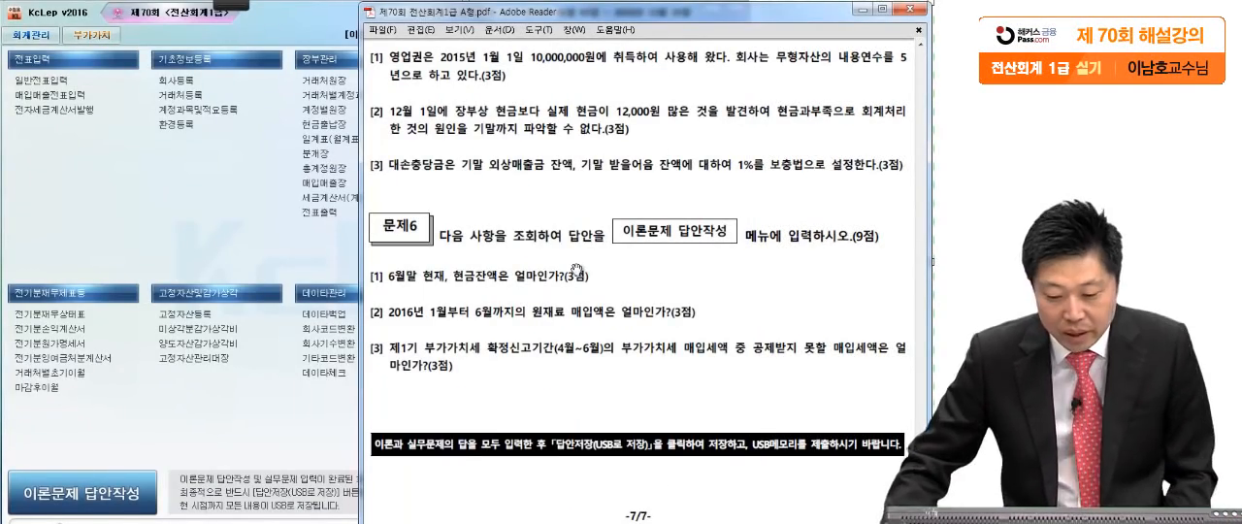
# - Mark question [1] of 문제6 about the June-end cash balance on the exam PDF with the screen pen
pyautogui.click(219, 5)
pyautogui.click(44, 21)
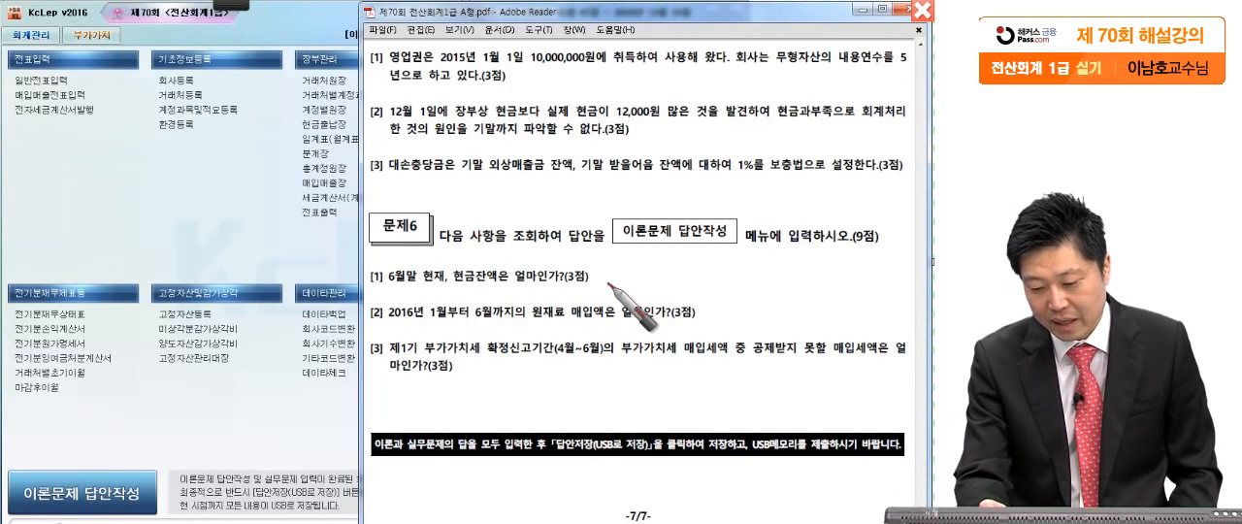
pyautogui.moveTo(374, 301); pyautogui.dragTo(631, 287)
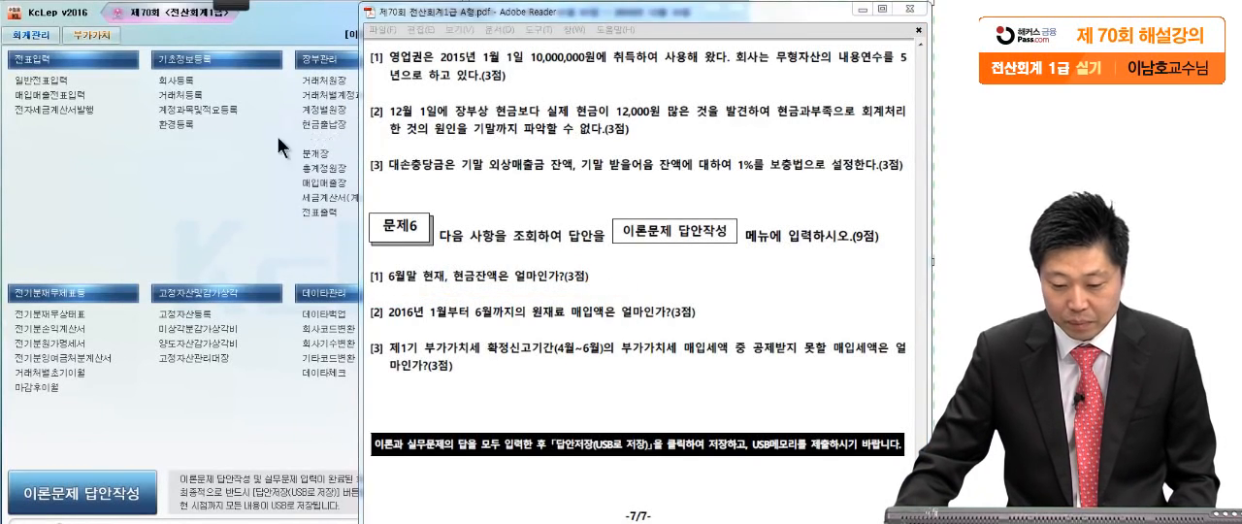
# - Open 합계잔액시산표 as of June 30, 2016 and select the 현금 row
pyautogui.click(389, 136)
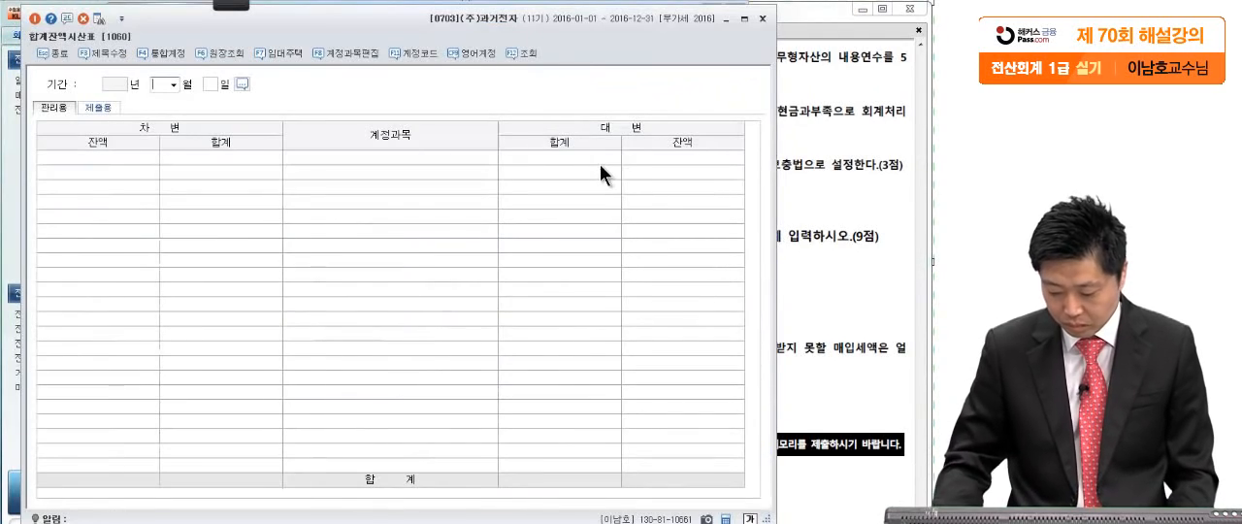
pyautogui.write('06')
pyautogui.press('Return')
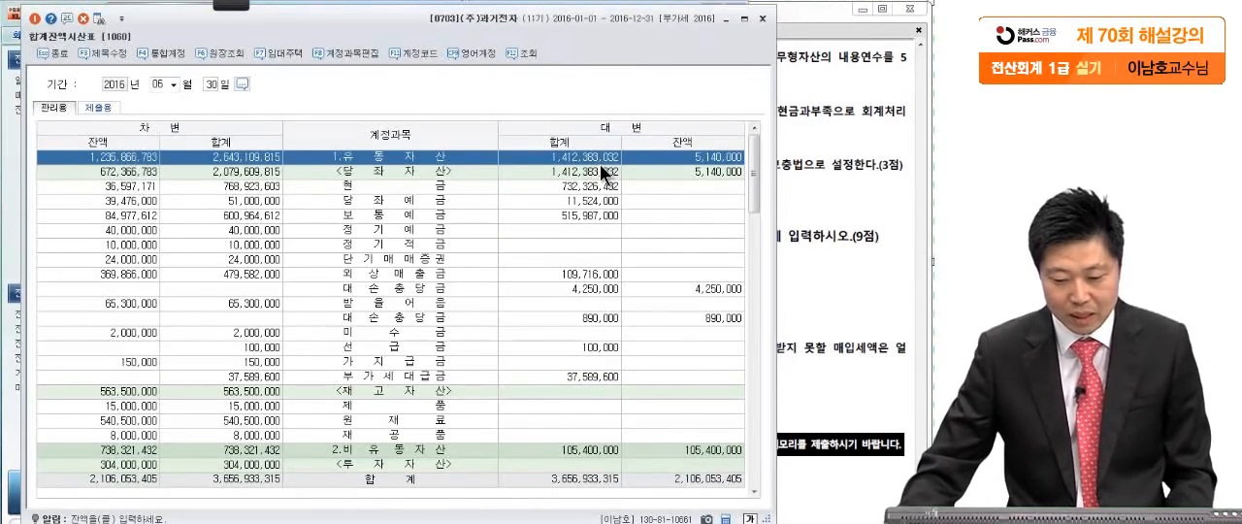
pyautogui.click(399, 185)
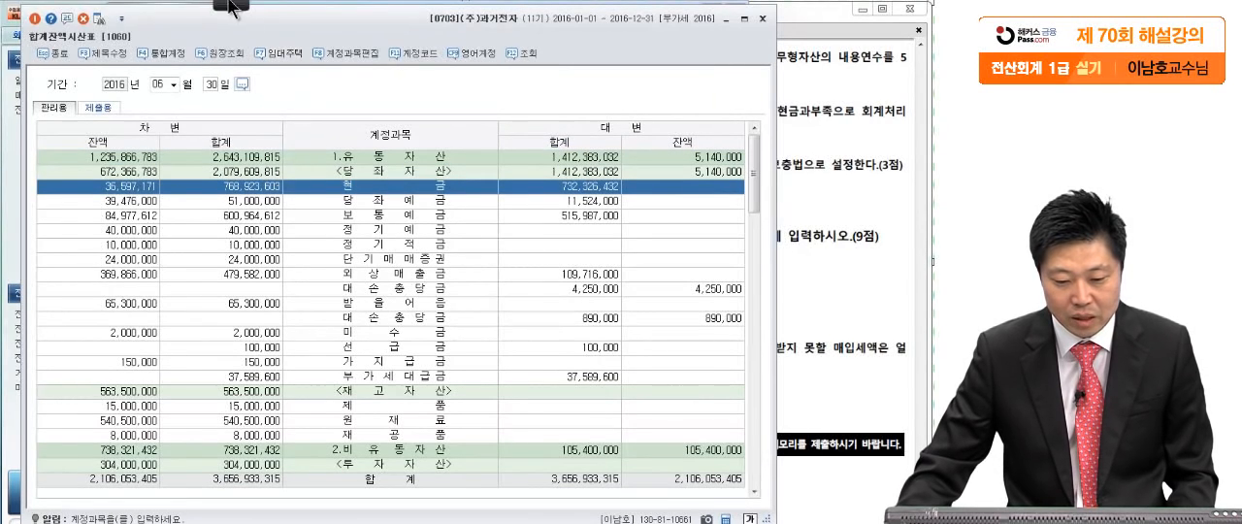
# - Circle the 현금 debit balance in 합계잔액시산표 with the screen pen, clear the mark and close the report
pyautogui.moveTo(232, 5)
pyautogui.click(22, 18)
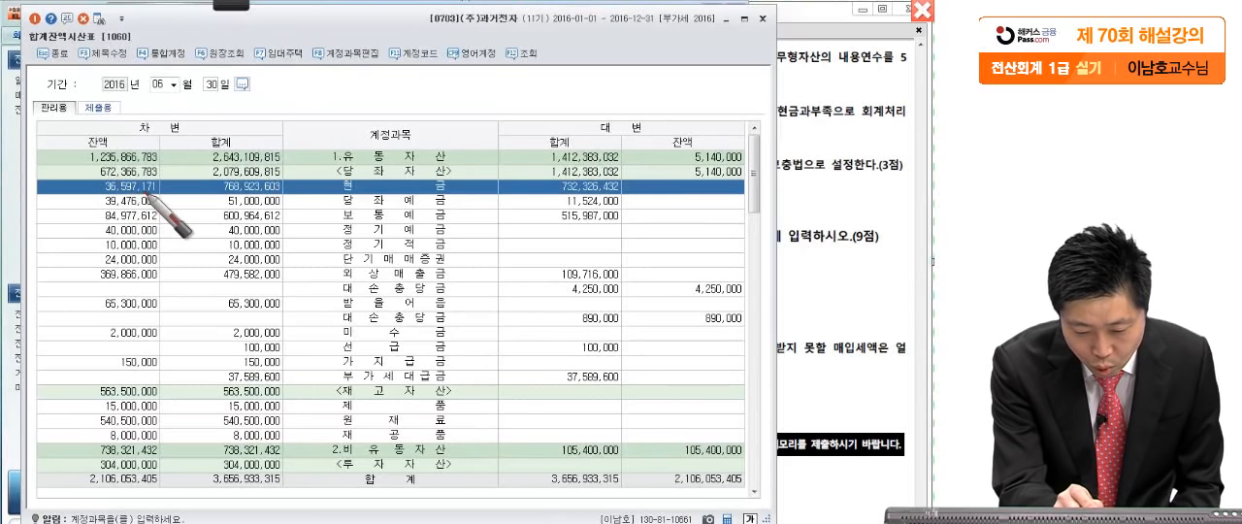
pyautogui.moveTo(150, 194)
pyautogui.mouseDown()
pyautogui.moveTo(89, 181)
pyautogui.moveTo(173, 182)
pyautogui.mouseUp()
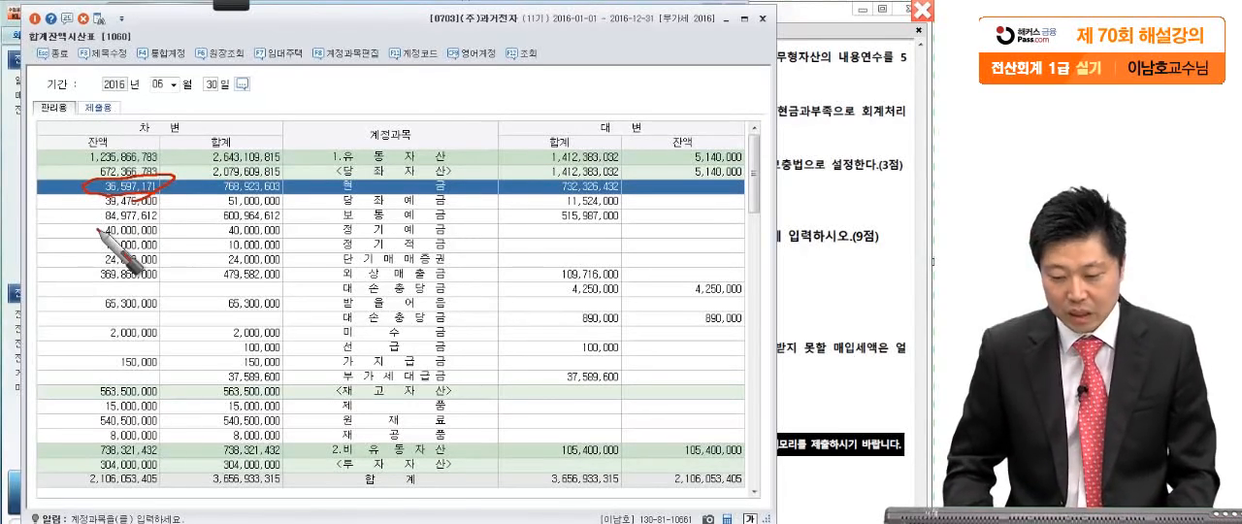
pyautogui.click(922, 9)
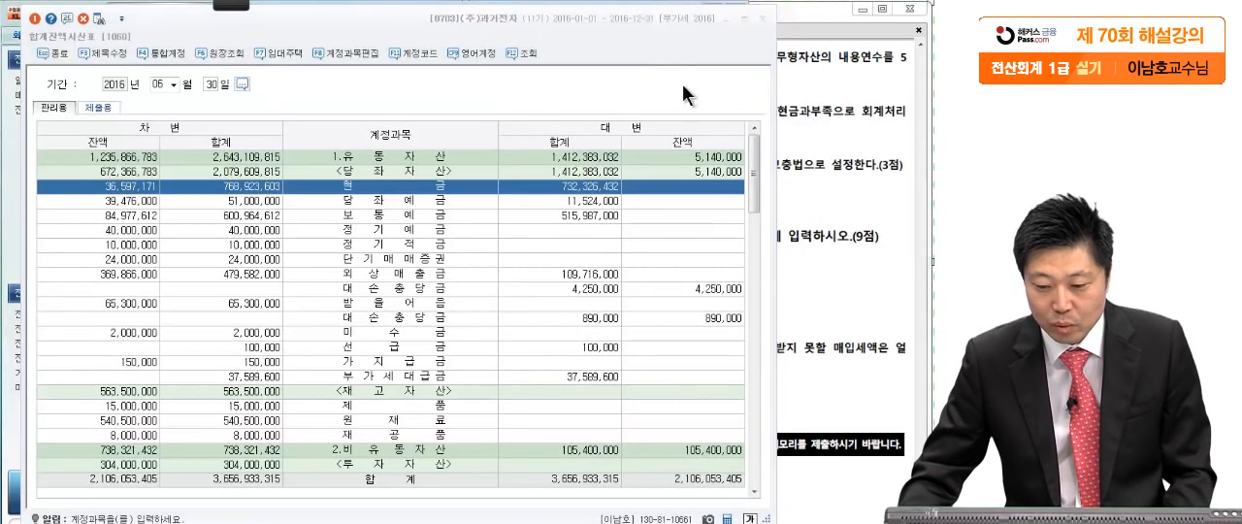
pyautogui.click(763, 18)
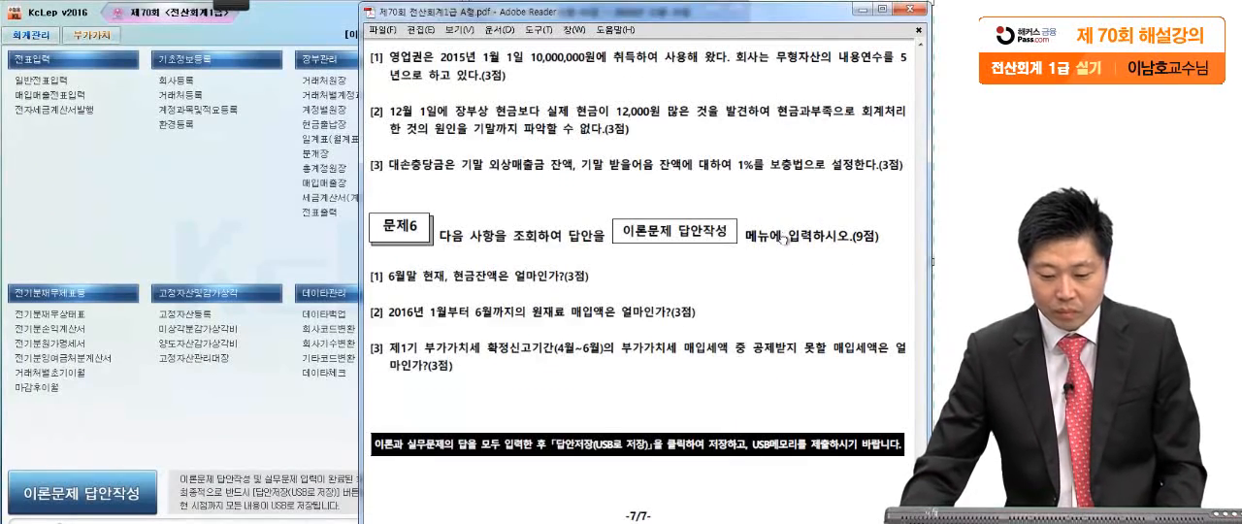
# - Mark the January-to-June period and 원재료 in question [2] of 문제6 with the screen pen, and clear the marks
pyautogui.moveTo(232, 5)
pyautogui.click(21, 19)
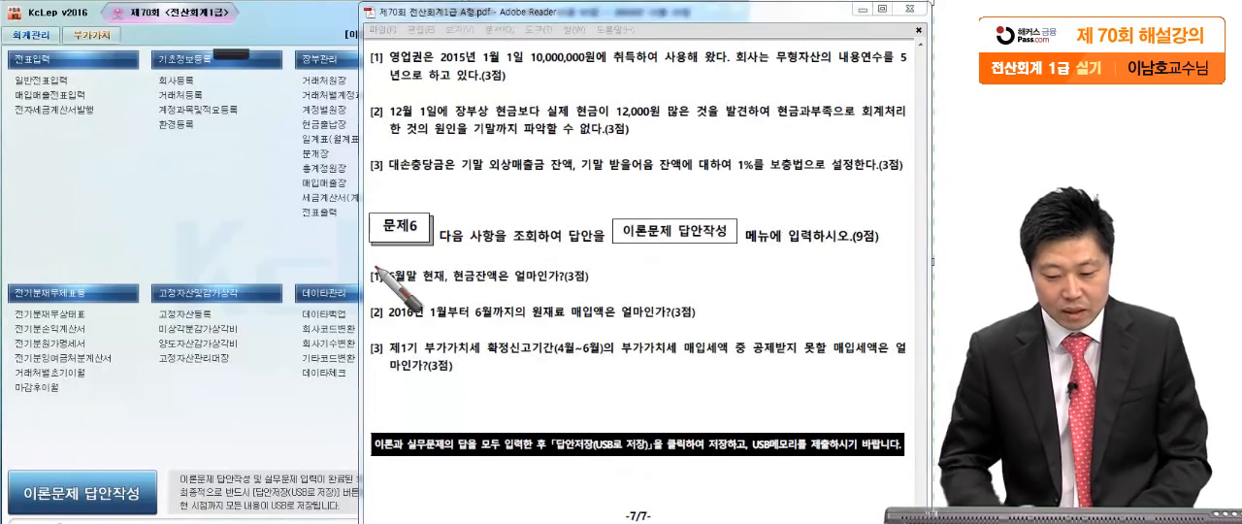
pyautogui.click(432, 324)
pyautogui.click(498, 323)
pyautogui.click(560, 334)
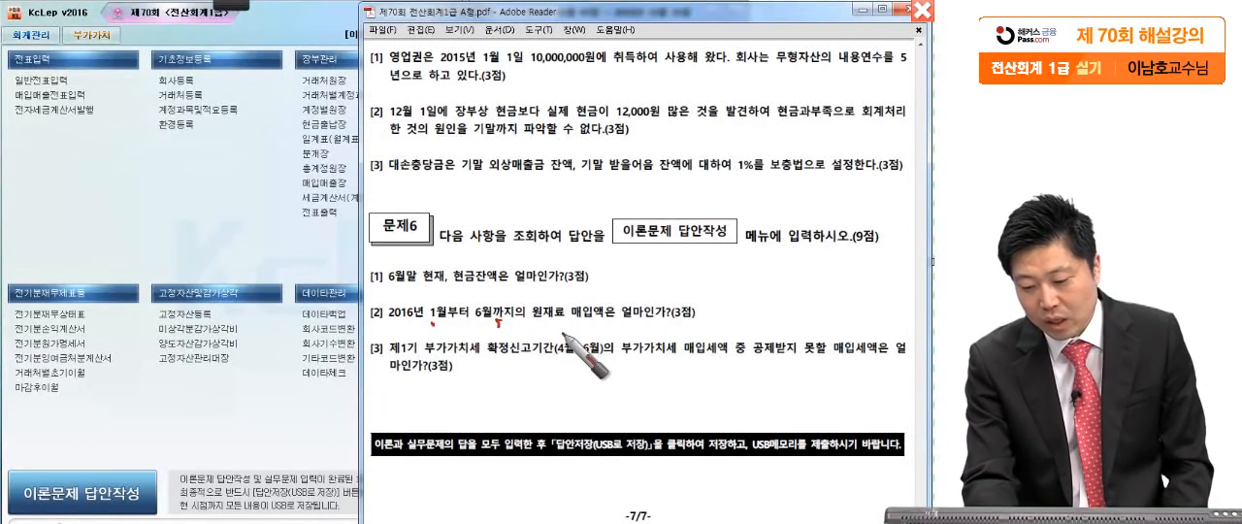
pyautogui.click(708, 326)
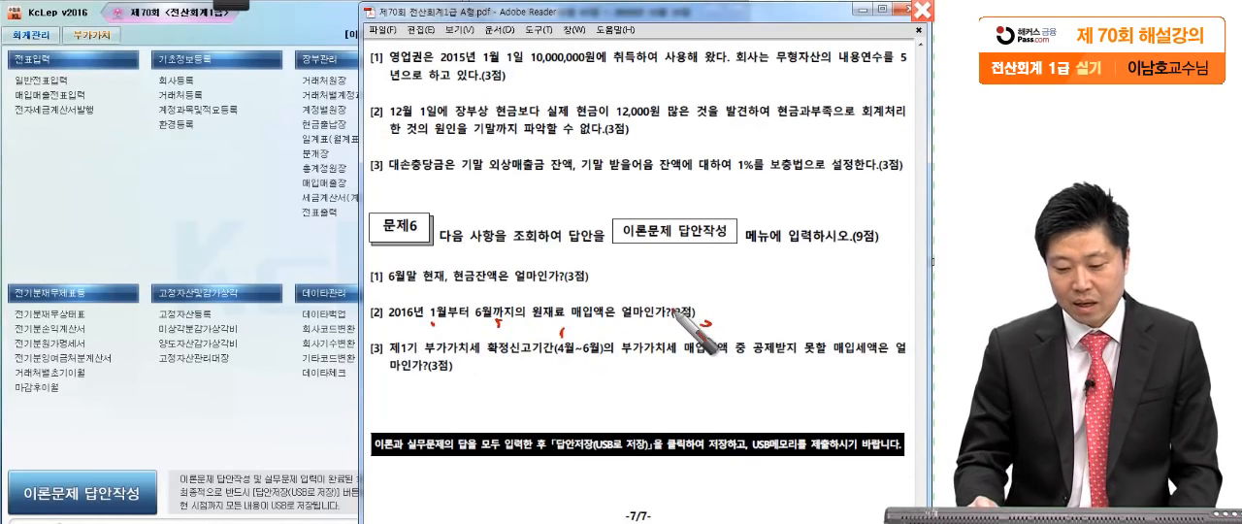
pyautogui.moveTo(414, 337); pyautogui.dragTo(524, 333)
pyautogui.moveTo(568, 296); pyautogui.dragTo(515, 373)
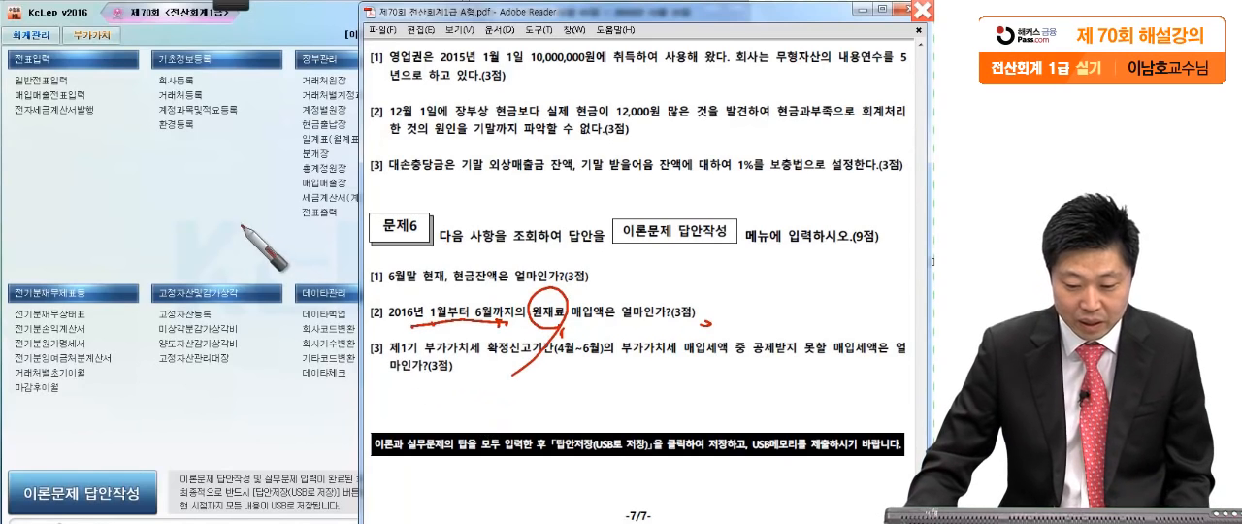
pyautogui.click(211, 229)
# - Open 일계표(월계표) for the period January 1 to June 30, 2016
pyautogui.click(316, 138)
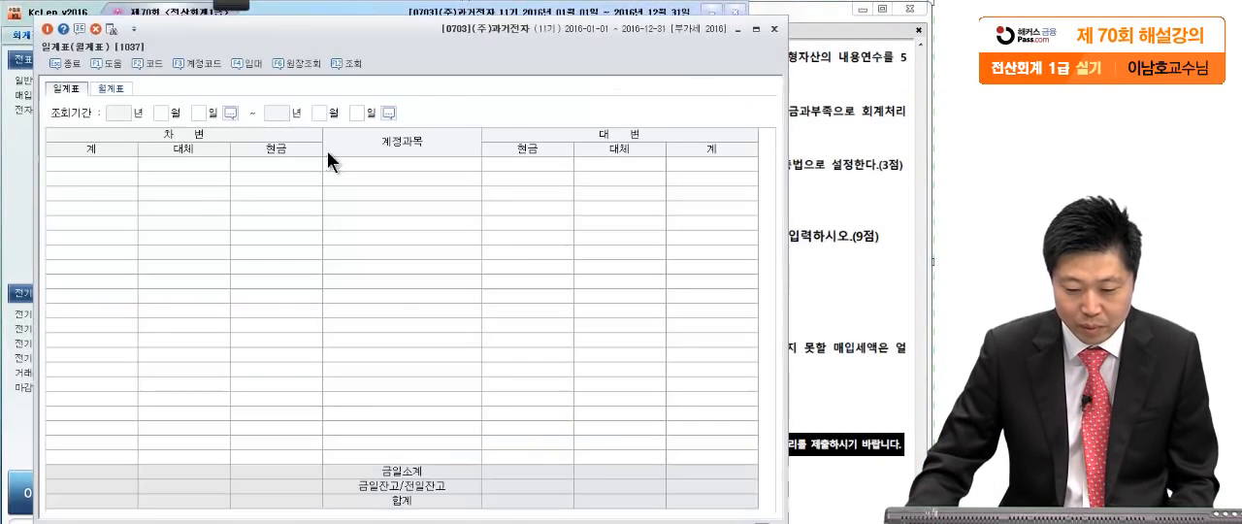
pyautogui.write('1')
pyautogui.press('Return')
pyautogui.press('Return')
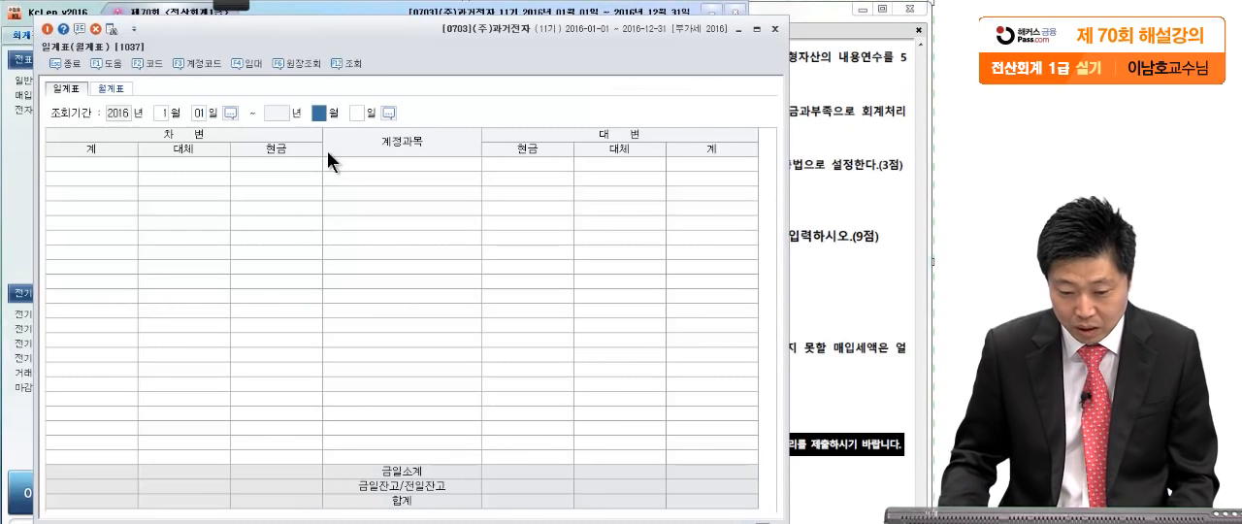
pyautogui.write('6')
pyautogui.press('Return')
pyautogui.press('Return')
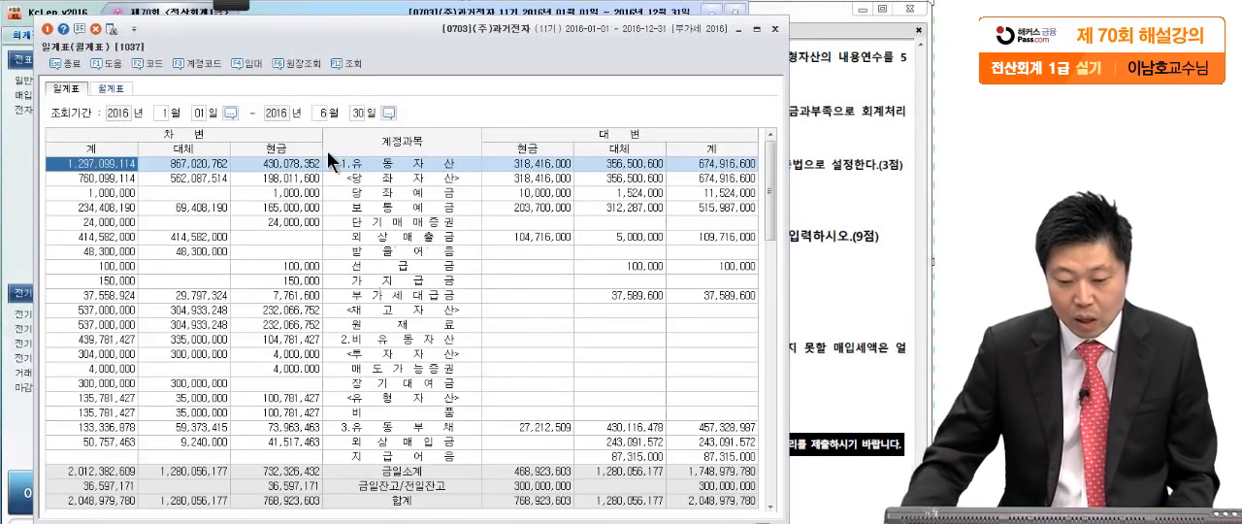
# - Select the 원재료 debit total in 일계표, circle it with the screen pen and clear the mark
pyautogui.click(286, 281)
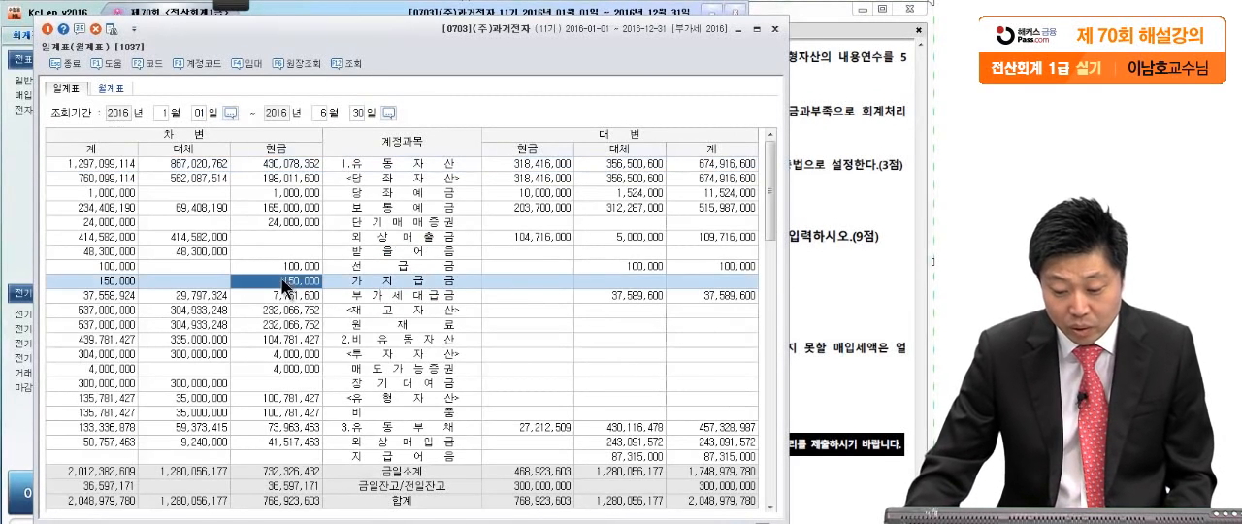
pyautogui.click(361, 326)
pyautogui.click(115, 327)
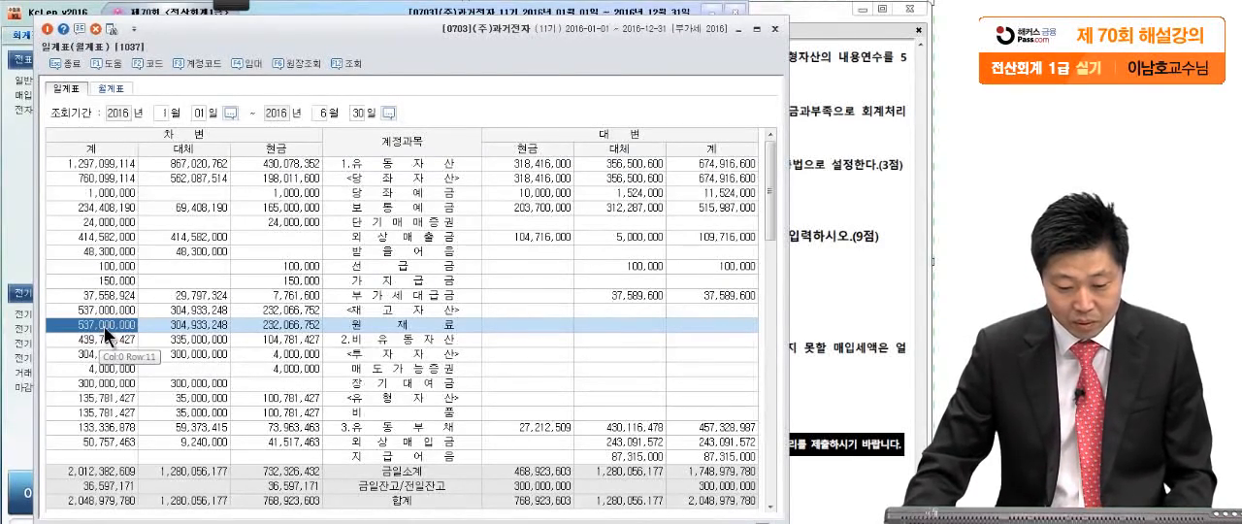
pyautogui.click(238, 48)
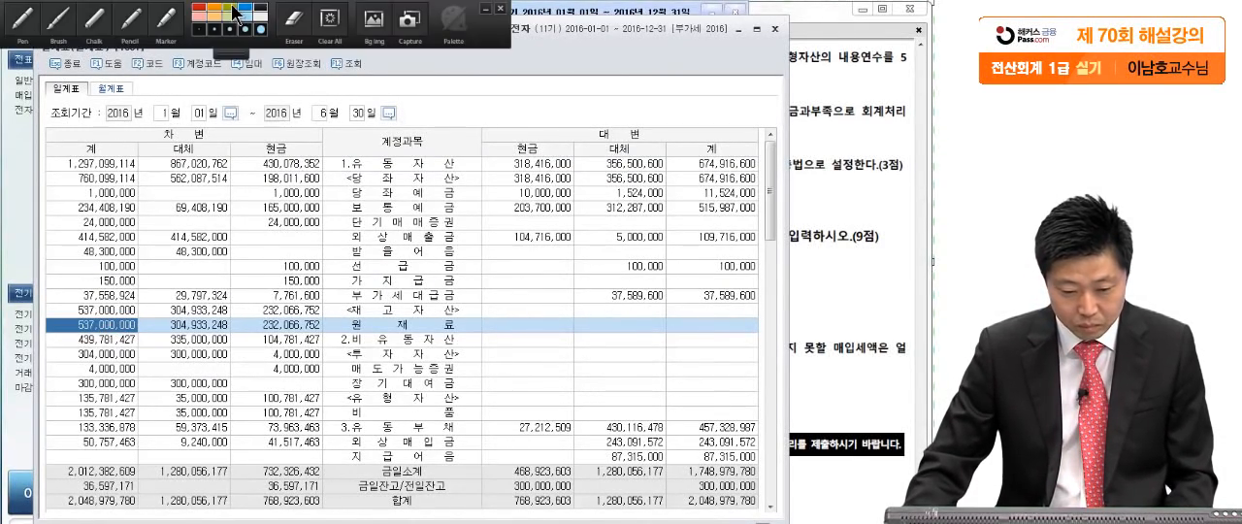
pyautogui.click(42, 30)
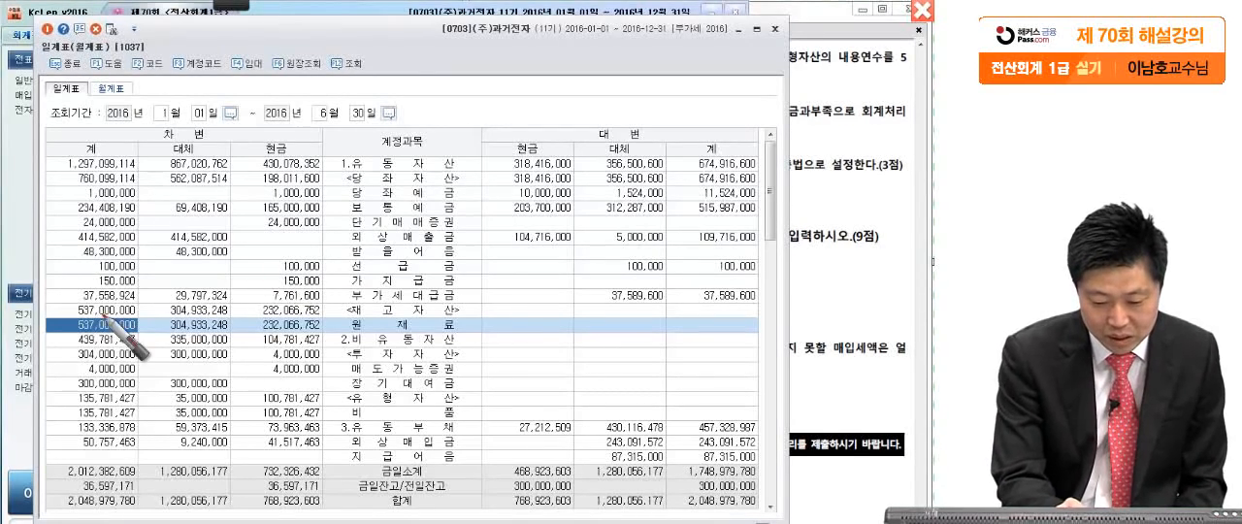
pyautogui.moveTo(146, 328)
pyautogui.mouseDown()
pyautogui.moveTo(79, 331)
pyautogui.moveTo(153, 319)
pyautogui.mouseUp()
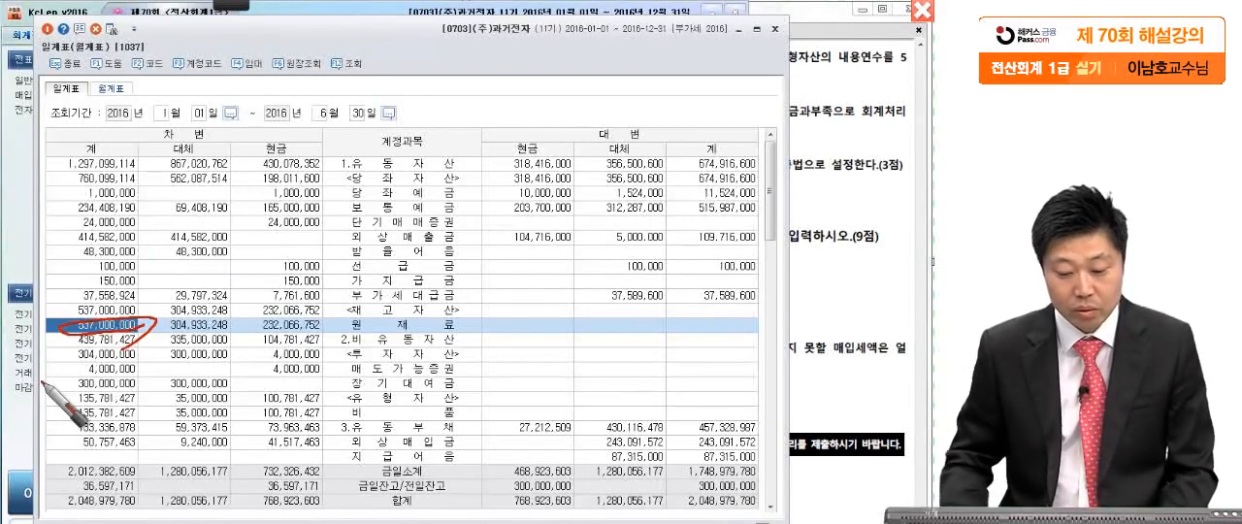
pyautogui.press('Escape')
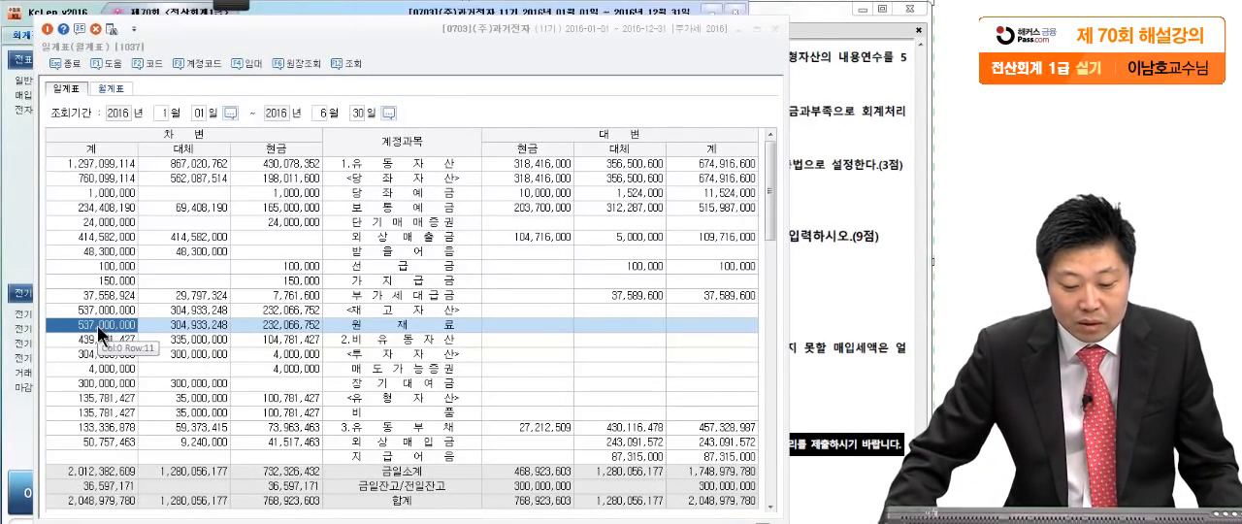
# - Open the 원재료 ledger from its debit total and view the January 1 and January 8 purchase vouchers
pyautogui.click(97, 325)
pyautogui.doubleClick(101, 325)
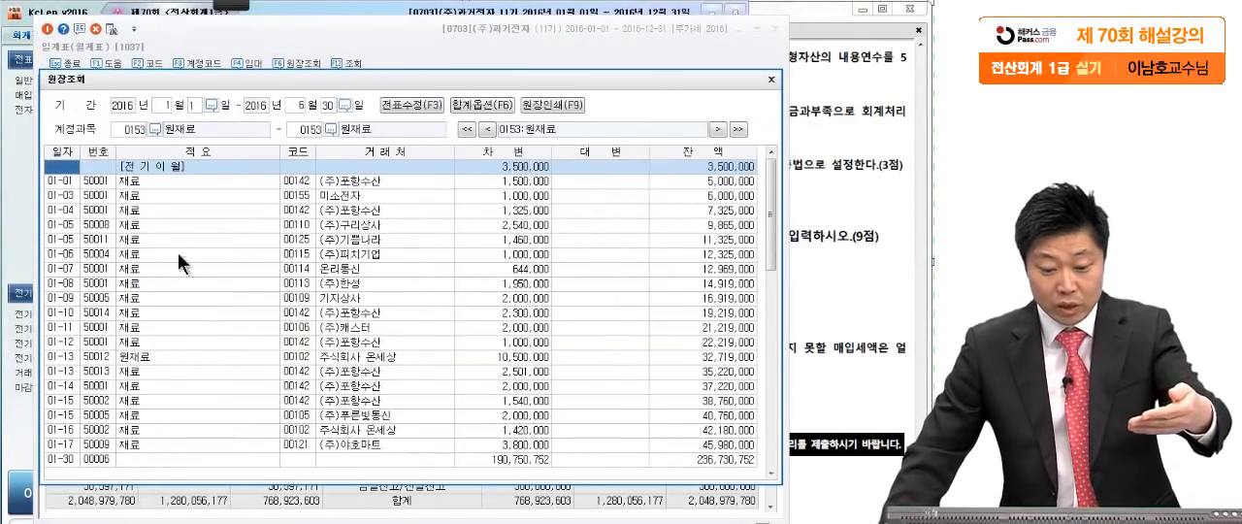
pyautogui.click(142, 224)
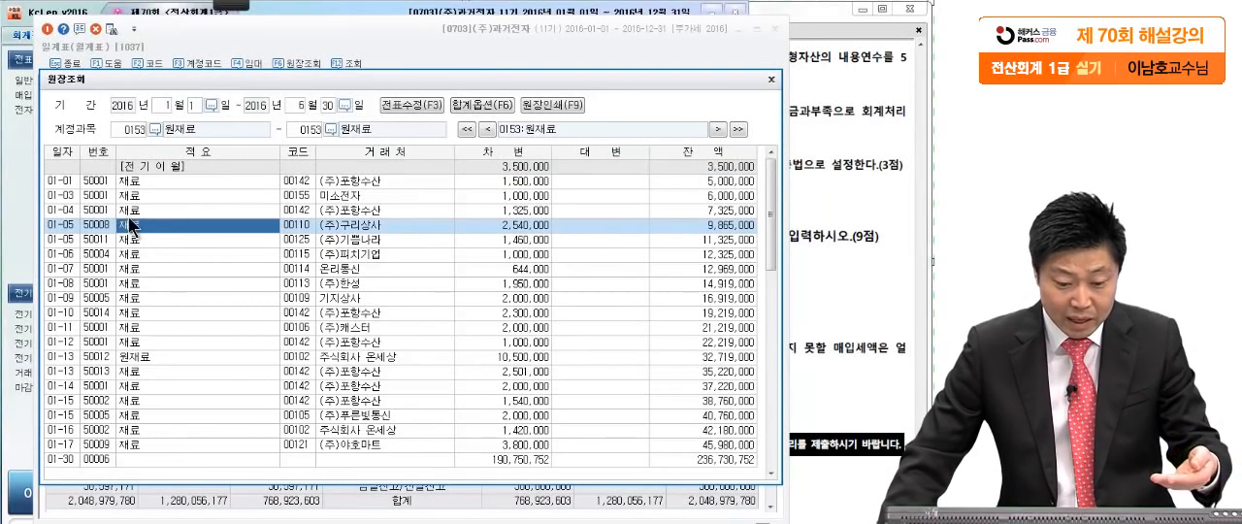
pyautogui.doubleClick(133, 184)
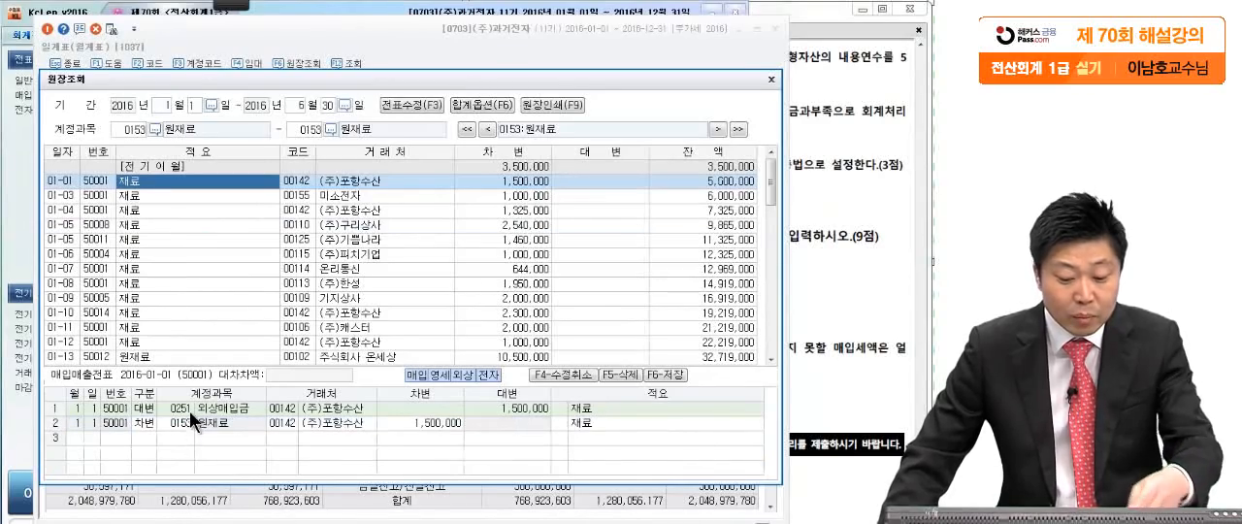
pyautogui.click(186, 283)
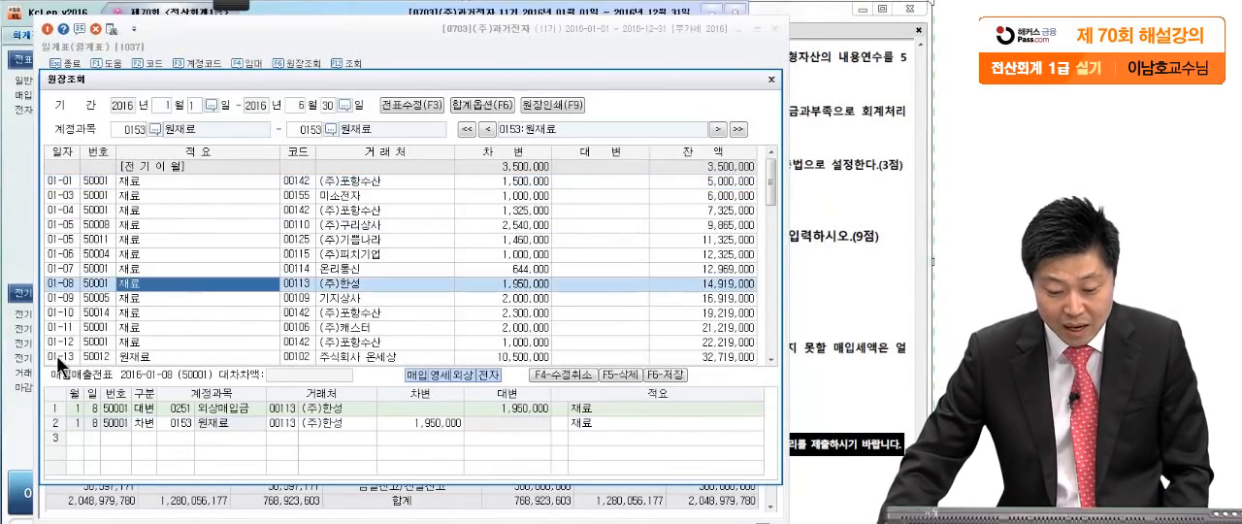
# - View the June 2 원재료 purchase voucher in the ledger and close the ledger
pyautogui.scroll(-7, 143, 273)
pyautogui.scroll(-5, 150, 267)
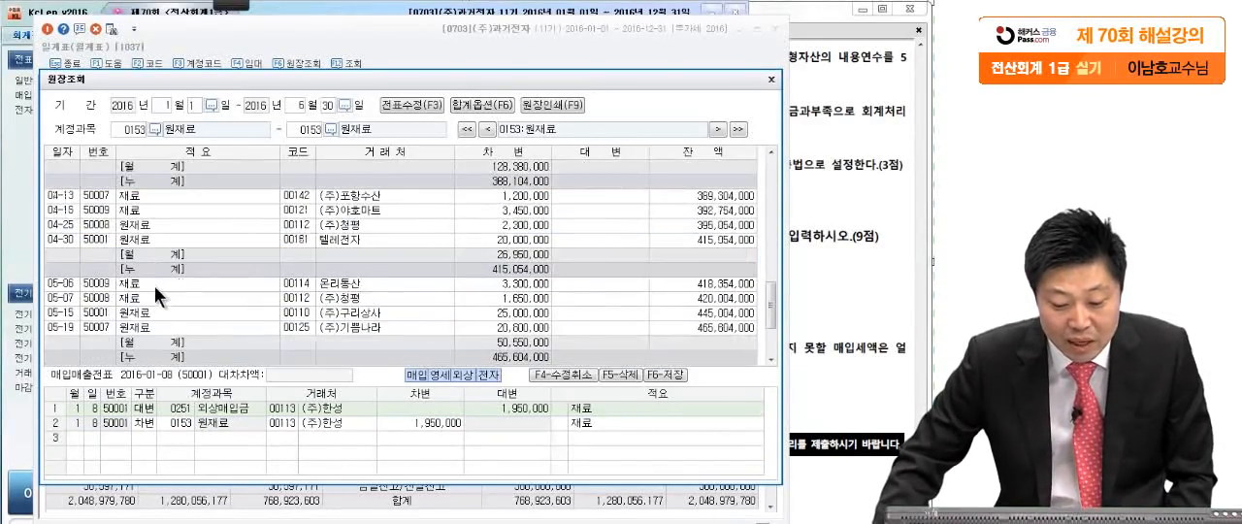
pyautogui.click(155, 298)
pyautogui.scroll(-3, 155, 308)
pyautogui.click(155, 283)
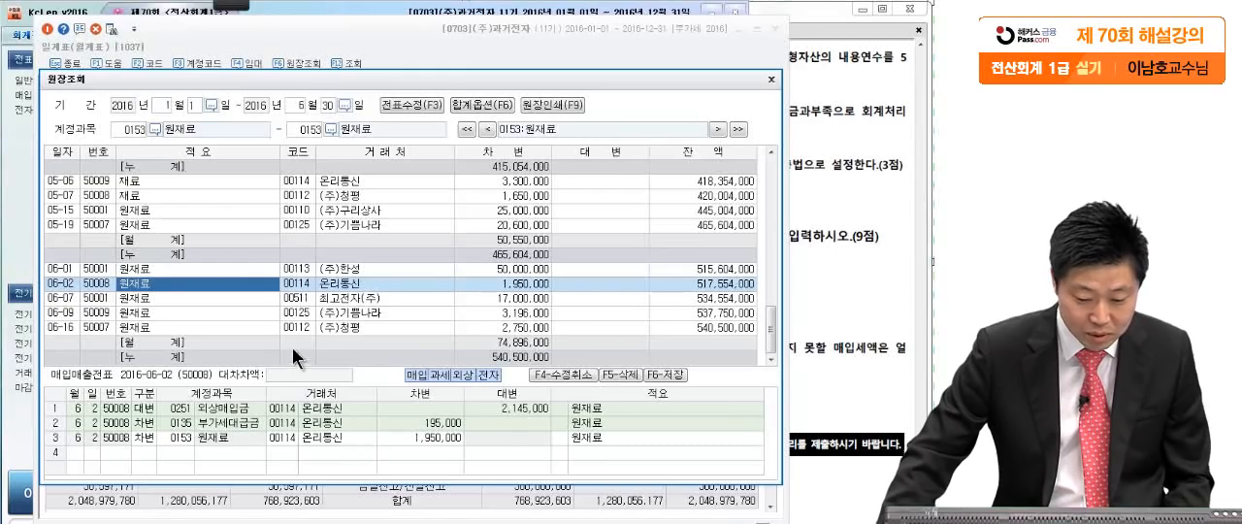
pyautogui.click(771, 79)
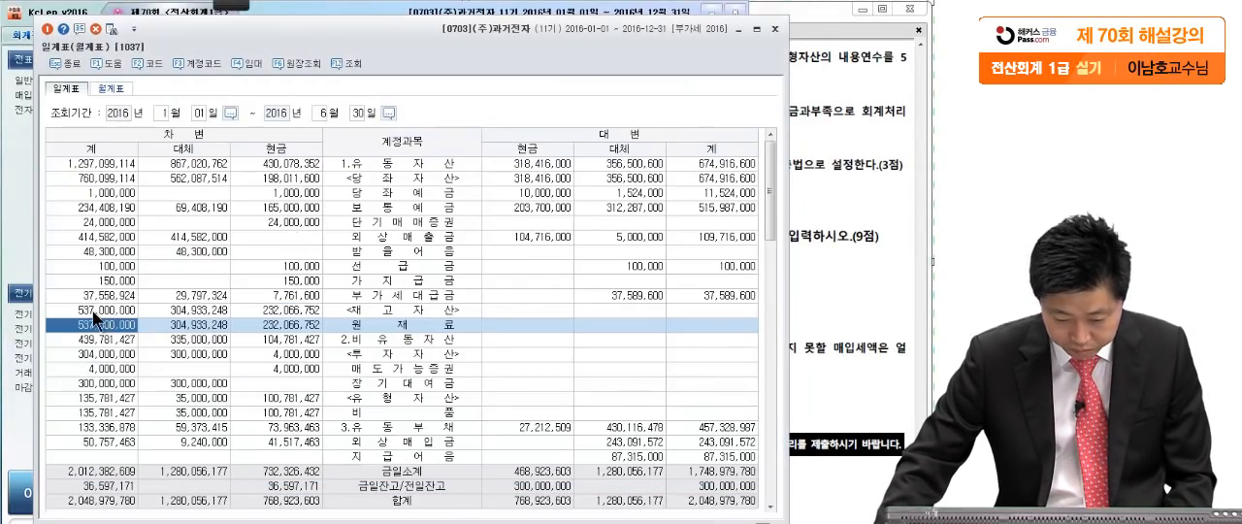
# - Close 일계표 and bring up question [3] of 문제6 on the exam PDF
pyautogui.click(825, 272)
pyautogui.click(302, 39)
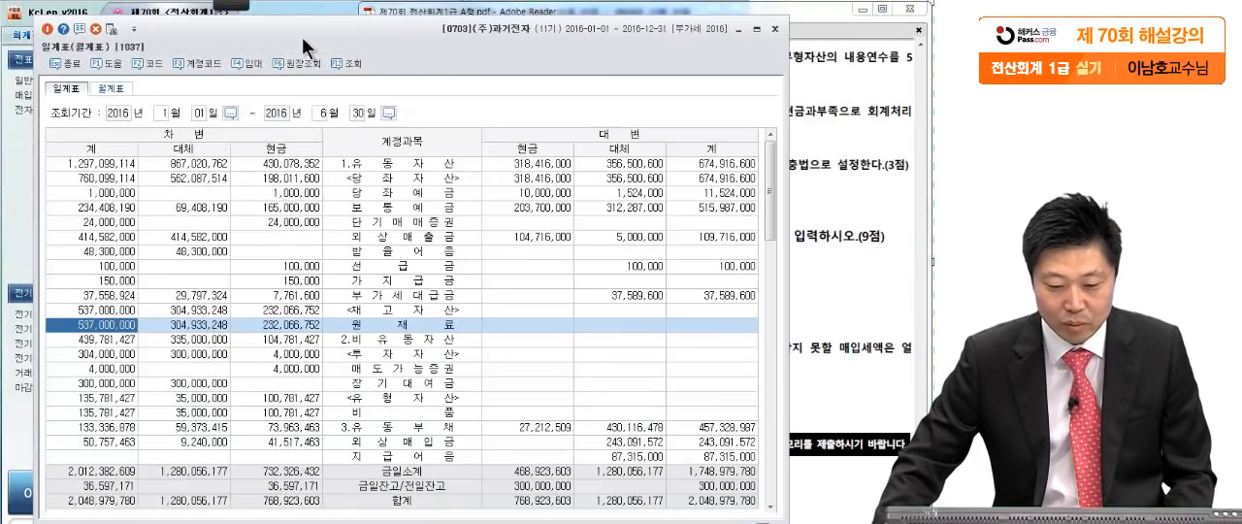
pyautogui.click(775, 30)
pyautogui.scroll(1, 719, 230)
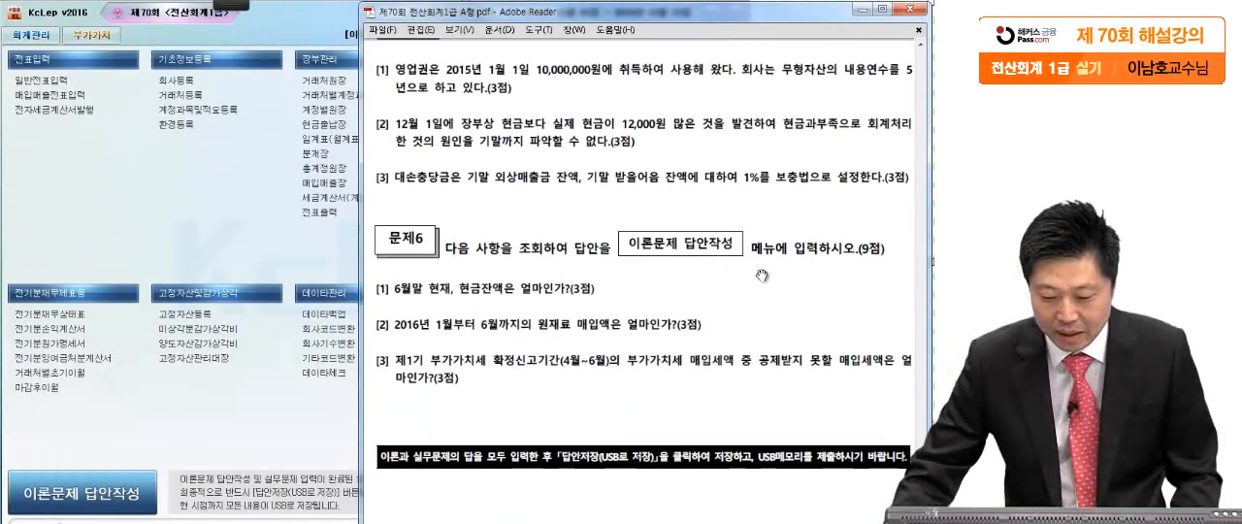
# - Underline 공제받지 못할 매입세액 in question [3] of 문제6 with the screen pen, and clear the marks
pyautogui.click(229, 5)
pyautogui.click(23, 13)
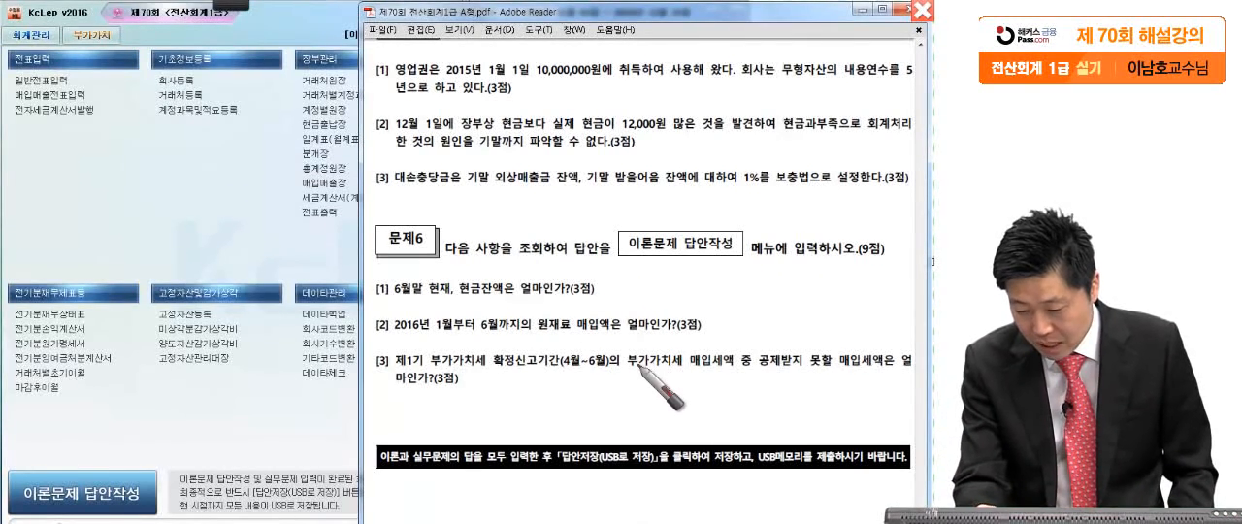
pyautogui.moveTo(735, 368); pyautogui.dragTo(885, 375)
pyautogui.moveTo(484, 390); pyautogui.dragTo(486, 398)
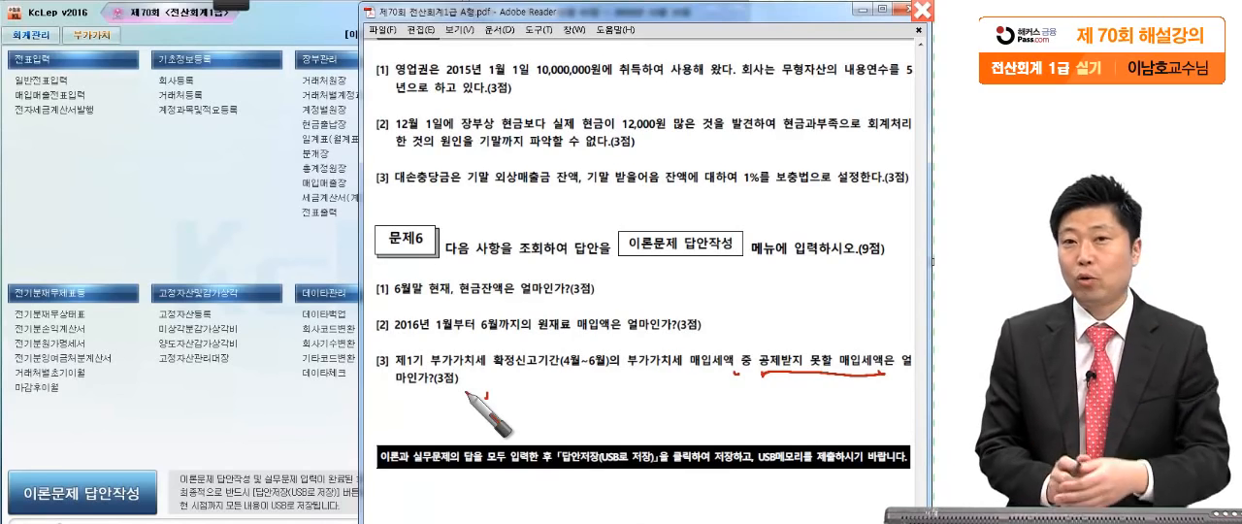
pyautogui.click(129, 185)
# - Open 부가가치세신고서 for April 1 to June 30, 2016 as 정기신고, without loading the previously saved data
pyautogui.click(101, 33)
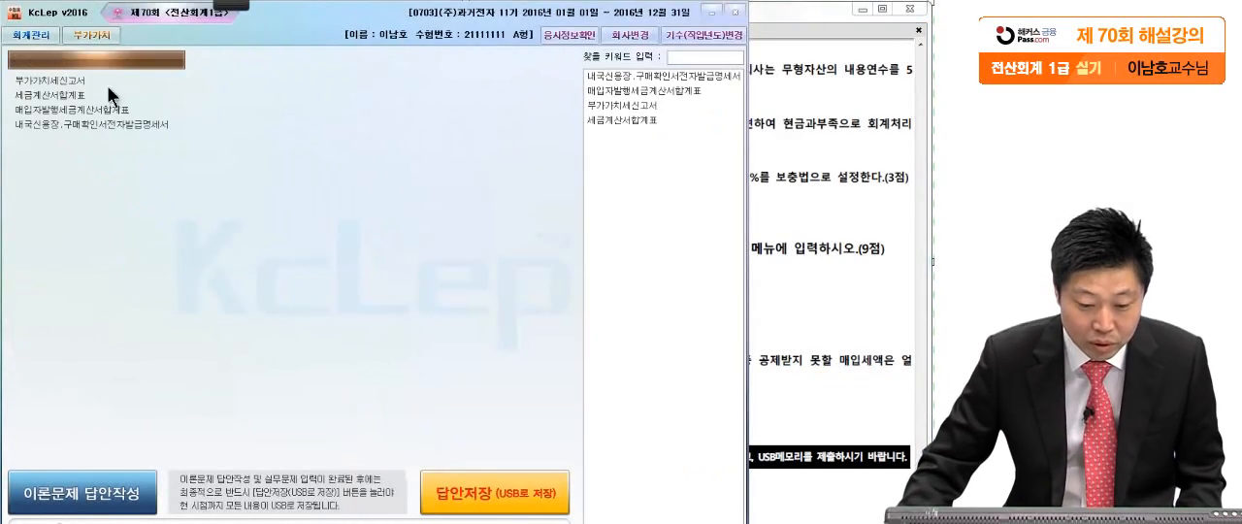
pyautogui.click(81, 84)
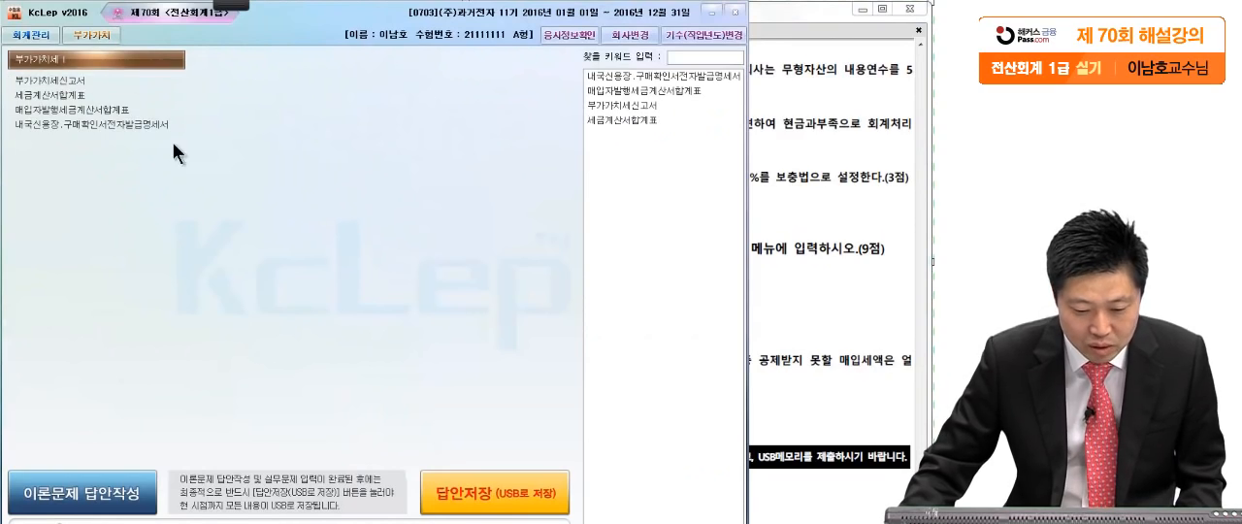
pyautogui.write('4')
pyautogui.press('Return')
pyautogui.press('Return')
pyautogui.write('6')
pyautogui.press('Return')
pyautogui.press('Return')
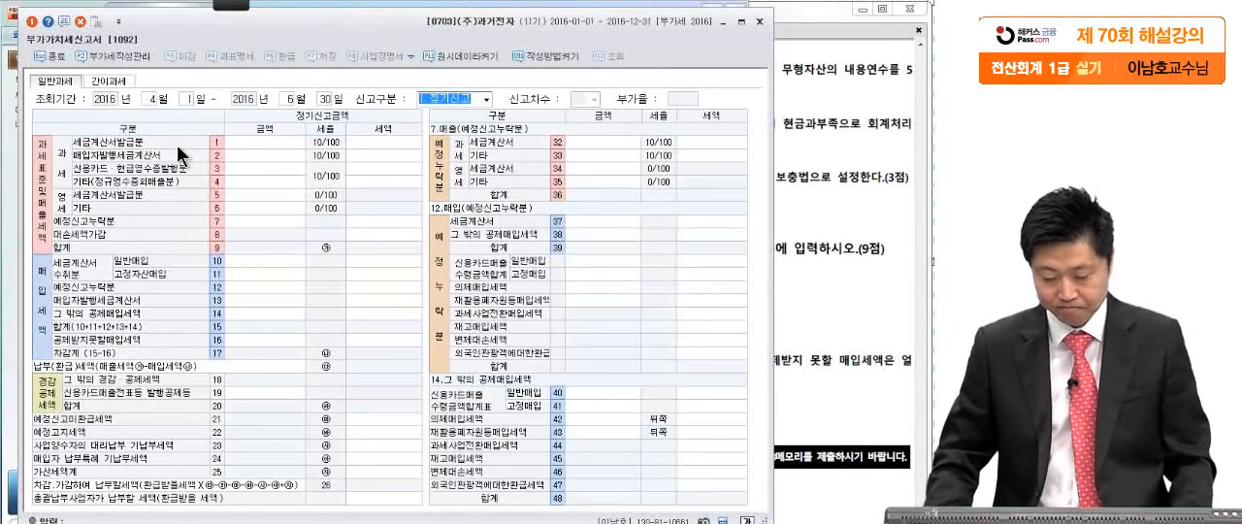
pyautogui.press('Return')
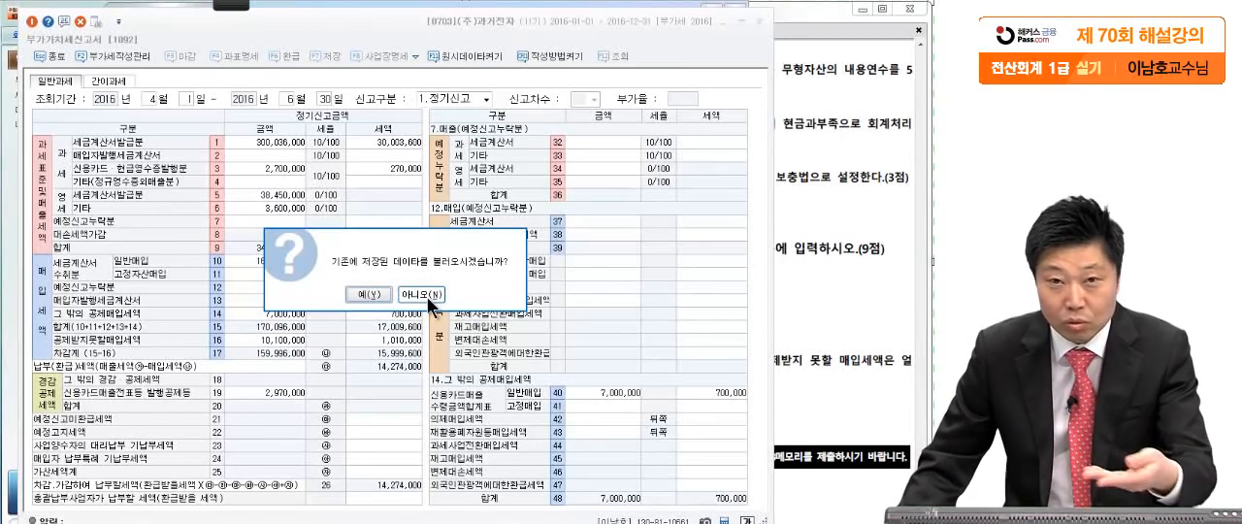
pyautogui.click(425, 297)
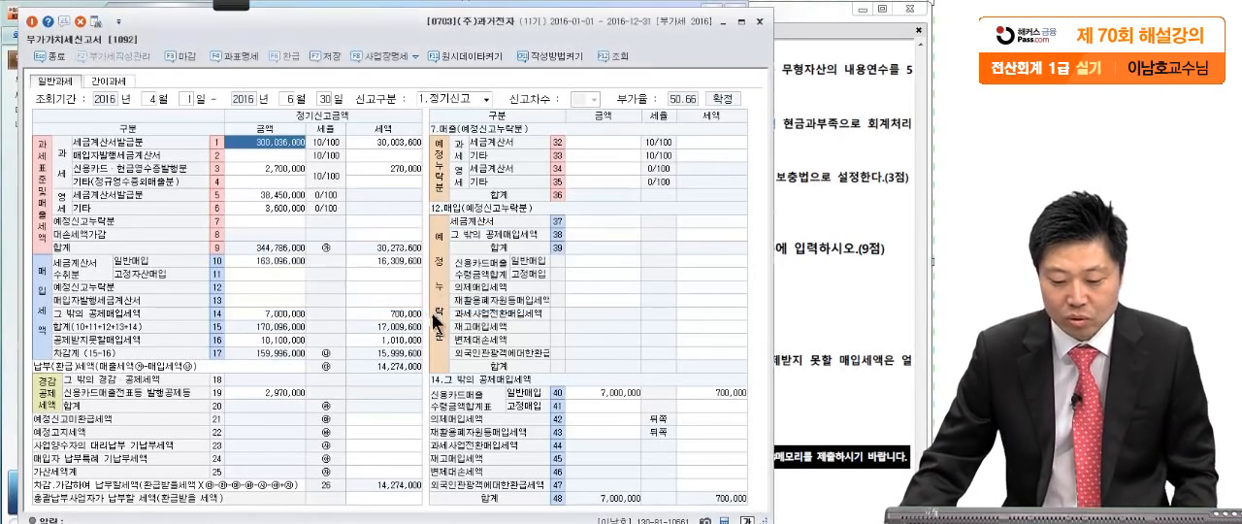
# - Mark the 세액 of line 16 공제받지못할매입세액 with the screen pen, clear the marks and return to the exam PDF
pyautogui.click(388, 289)
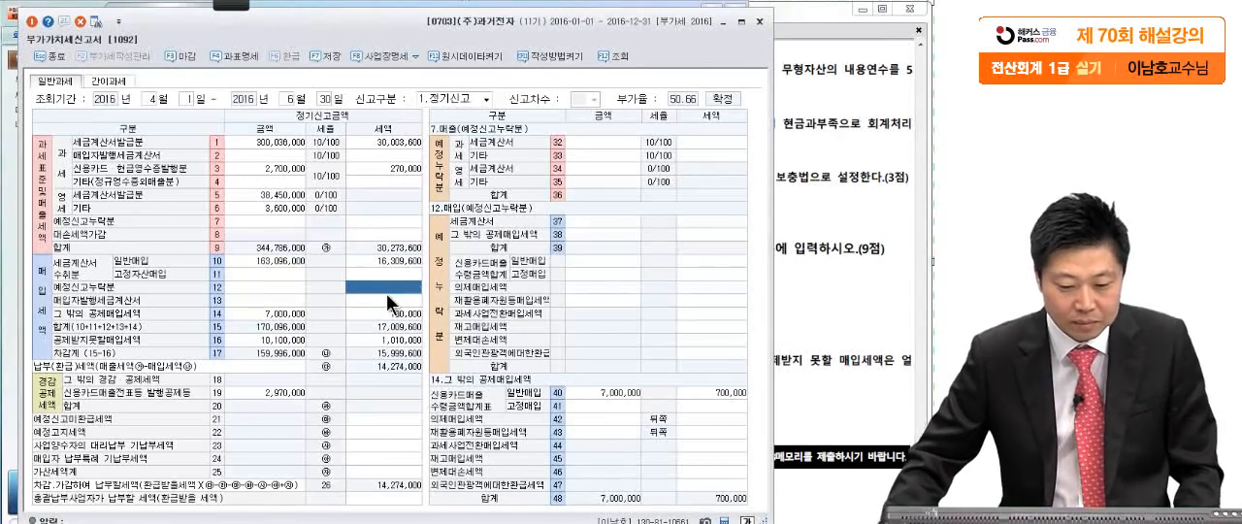
pyautogui.click(63, 19)
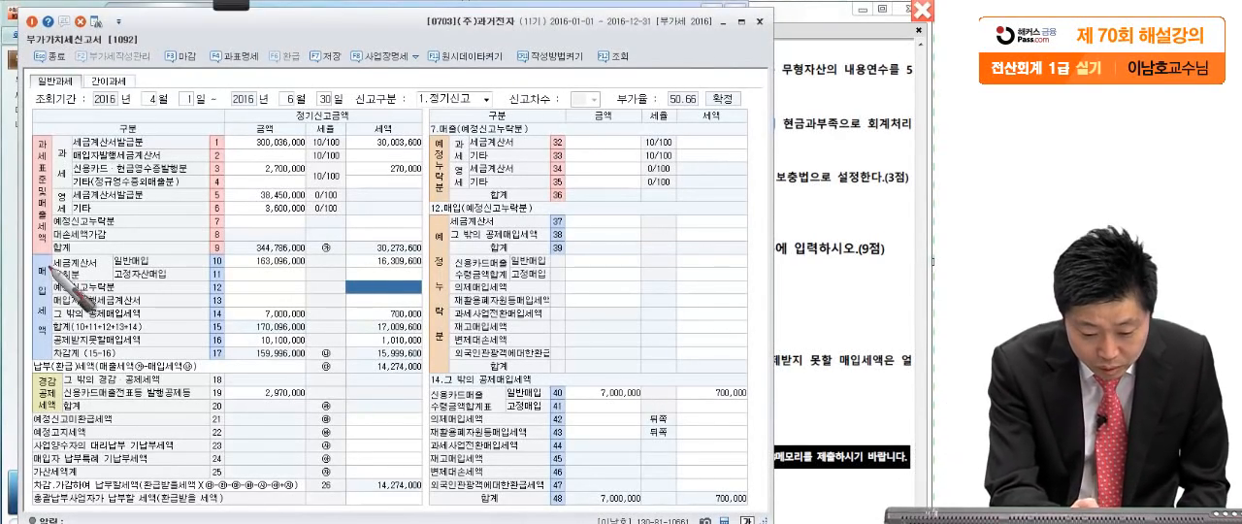
pyautogui.moveTo(46, 347); pyautogui.dragTo(163, 335)
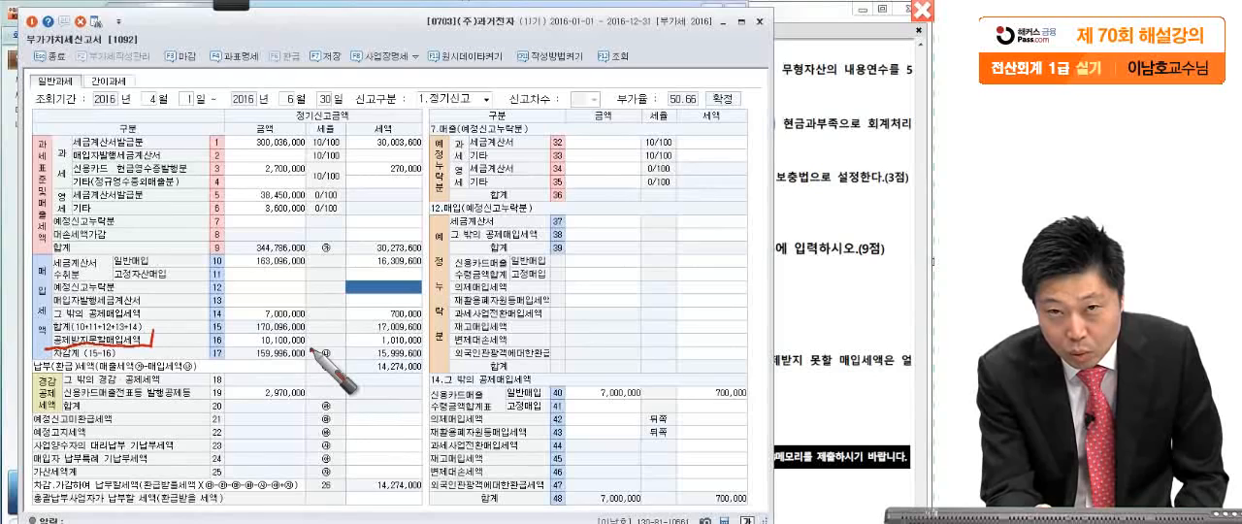
pyautogui.moveTo(312, 351); pyautogui.dragTo(320, 340)
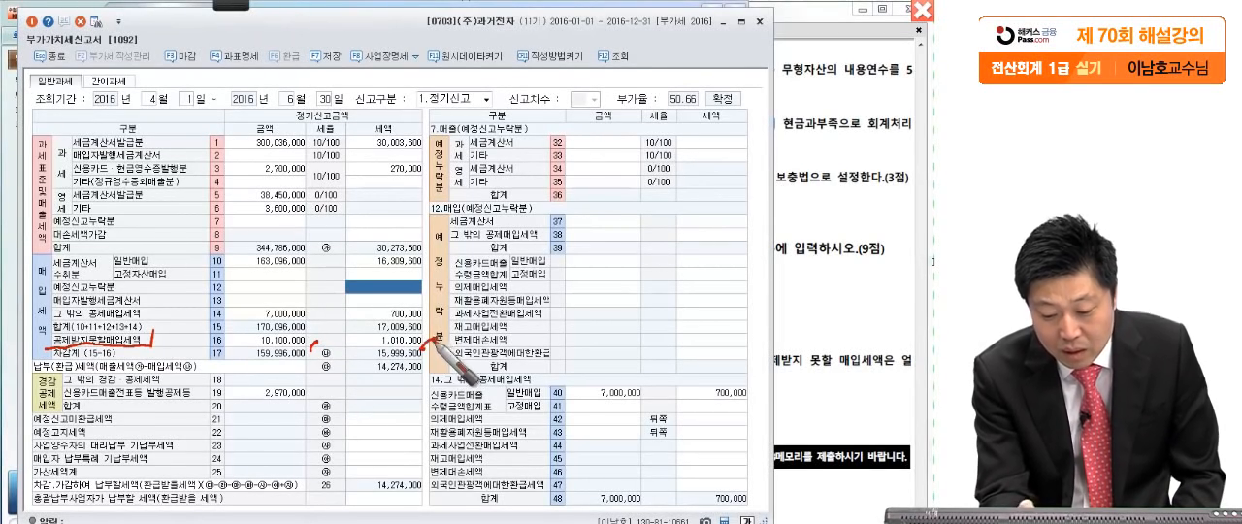
pyautogui.moveTo(428, 336); pyautogui.dragTo(411, 347)
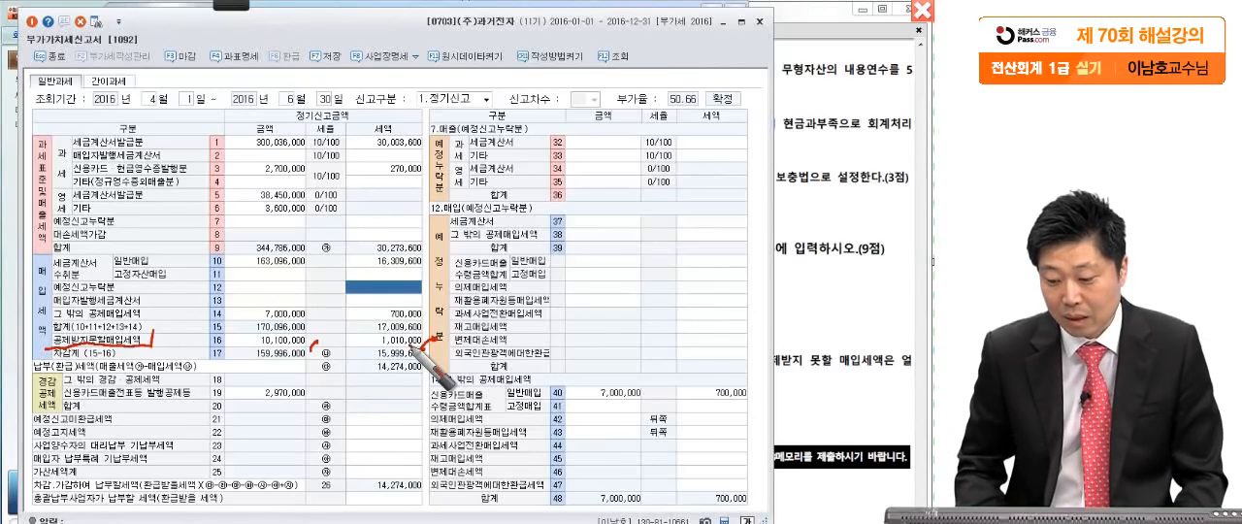
pyautogui.moveTo(781, 371); pyautogui.dragTo(885, 374)
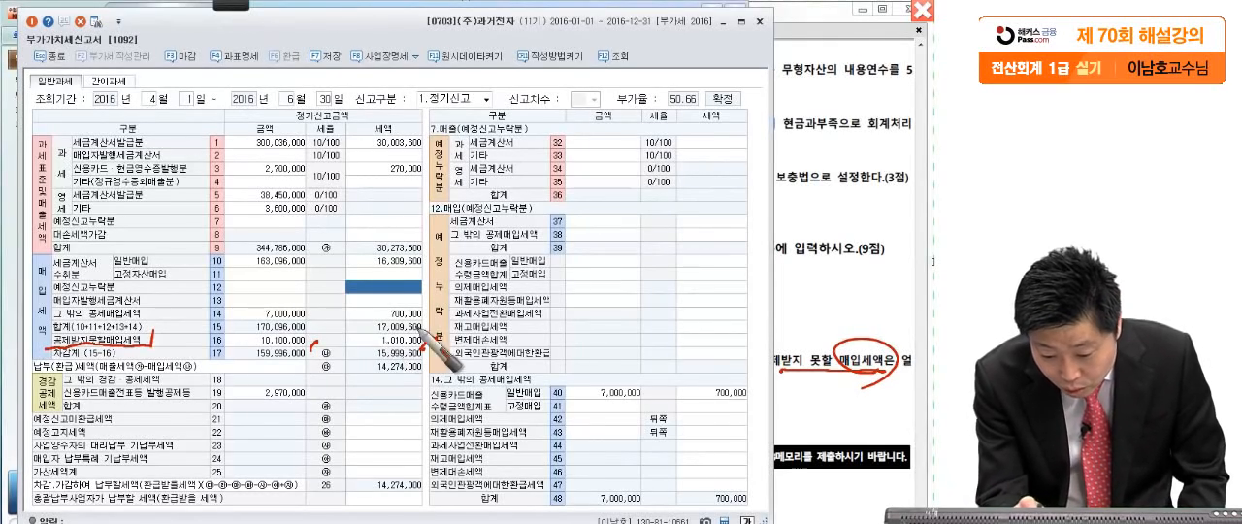
pyautogui.moveTo(375, 351)
pyautogui.mouseDown()
pyautogui.moveTo(443, 351)
pyautogui.moveTo(347, 336)
pyautogui.moveTo(331, 357)
pyautogui.mouseUp()
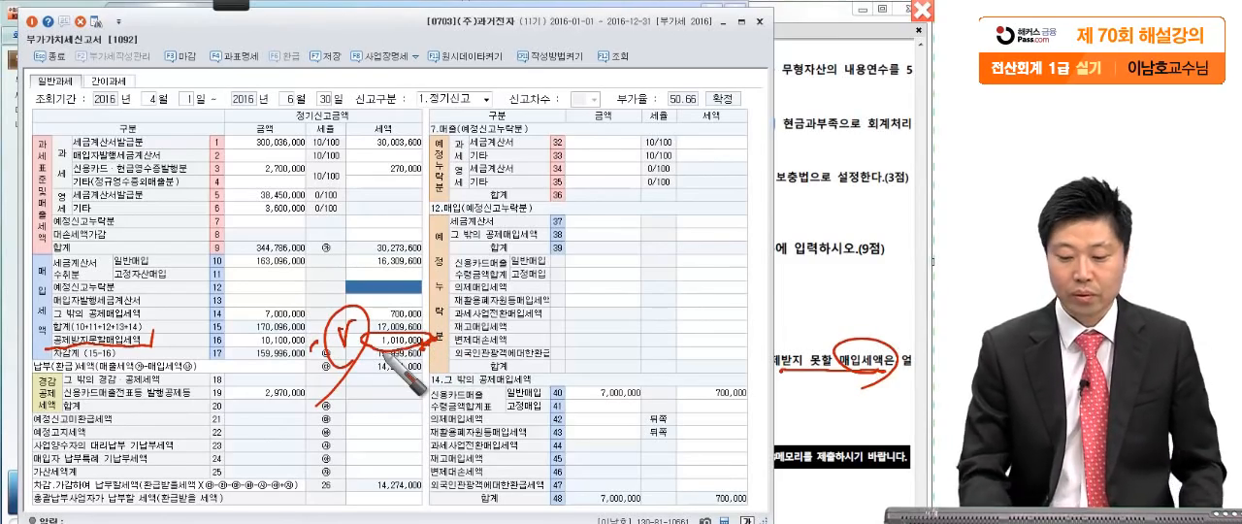
pyautogui.click(922, 11)
pyautogui.click(798, 178)
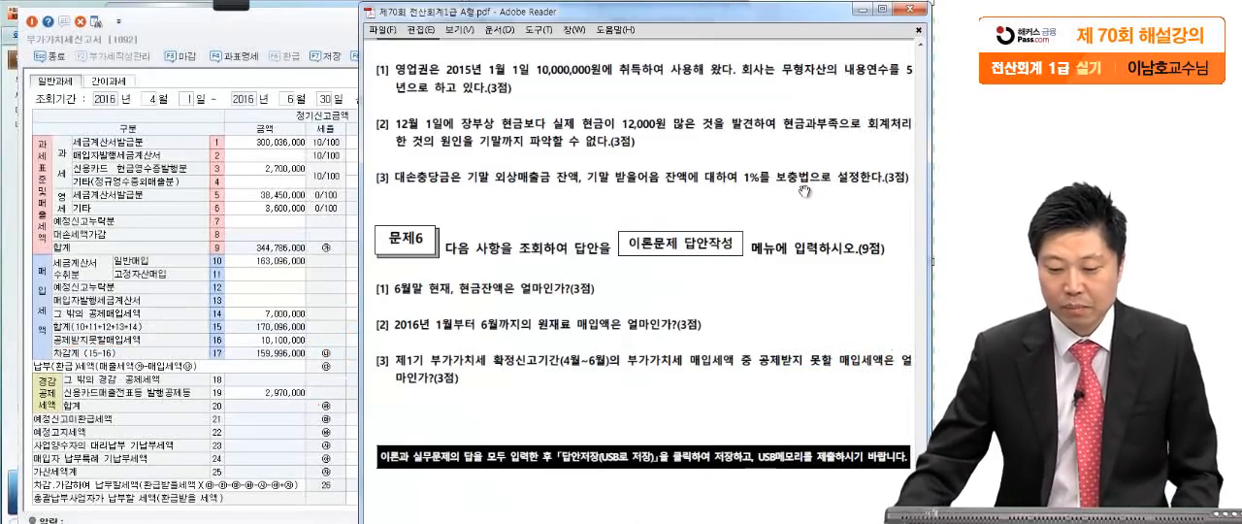